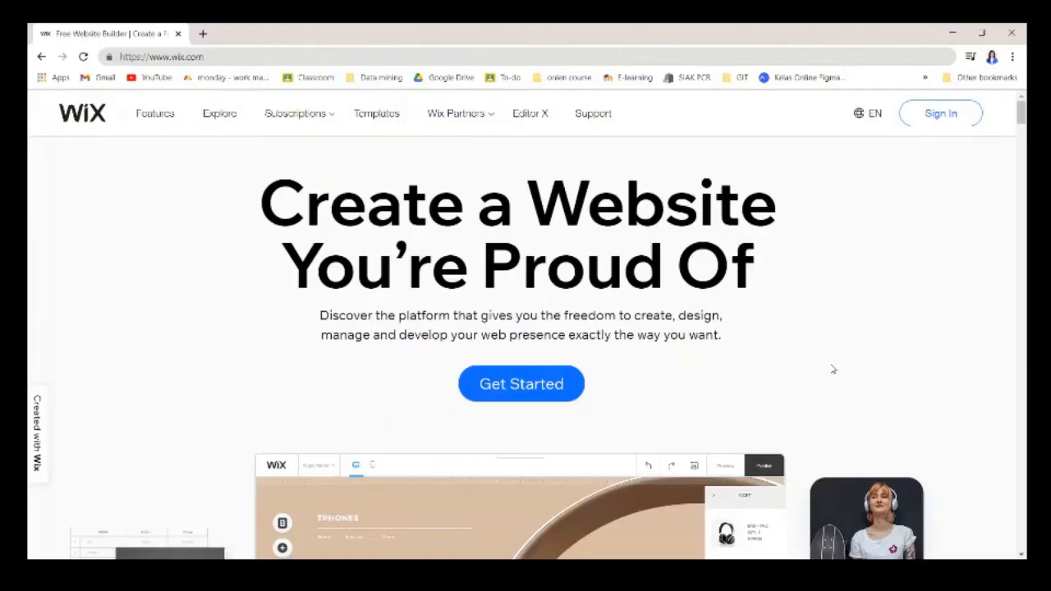
Scroll through the Wix homepage, then open the Wix Features overview page.
scroll(833, 369, "down", 2)
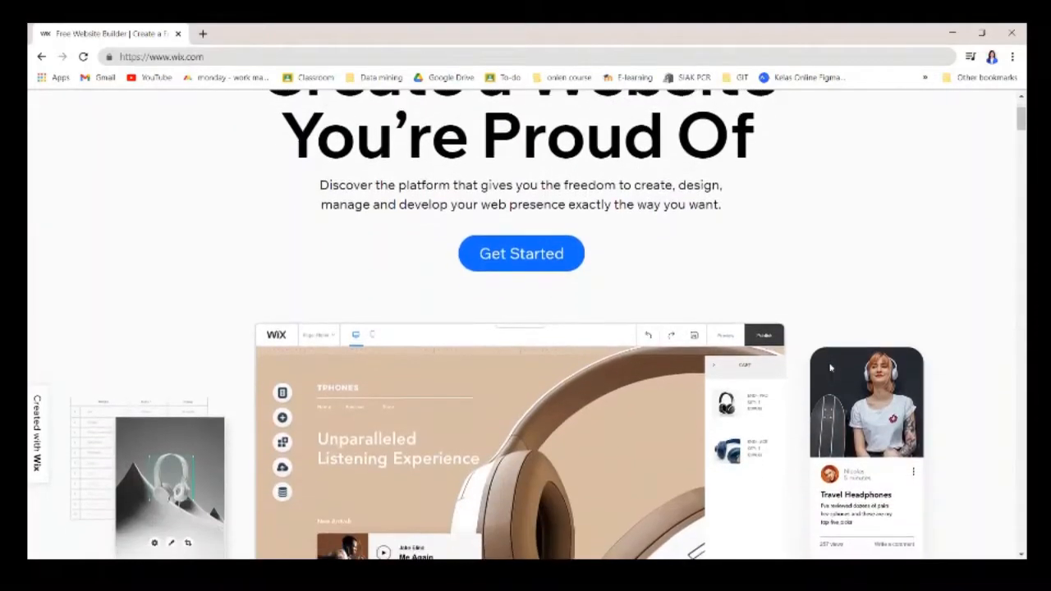
scroll(832, 351, "down", 3)
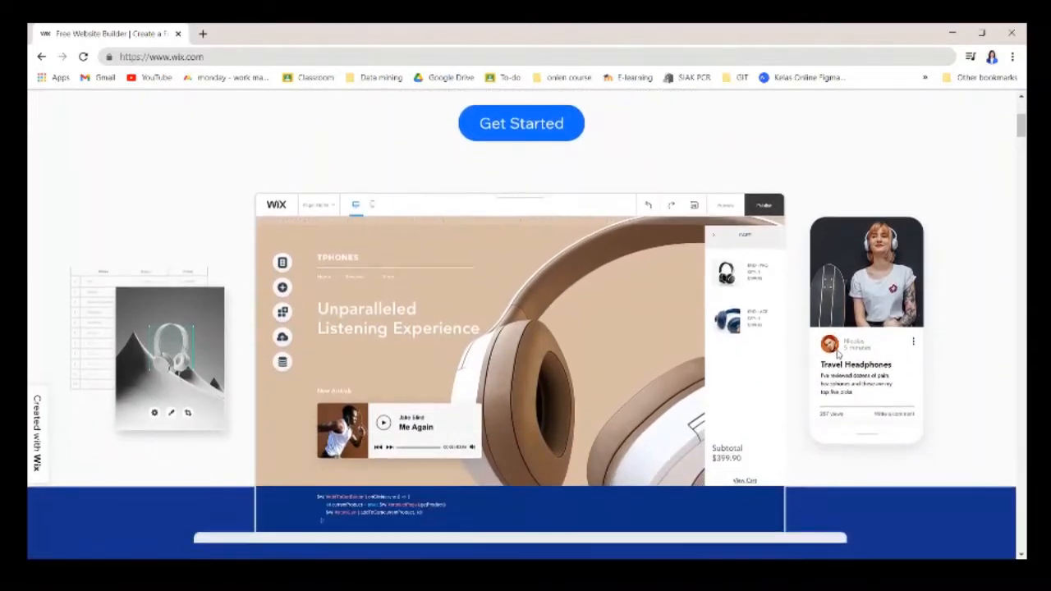
scroll(844, 355, "down", 6)
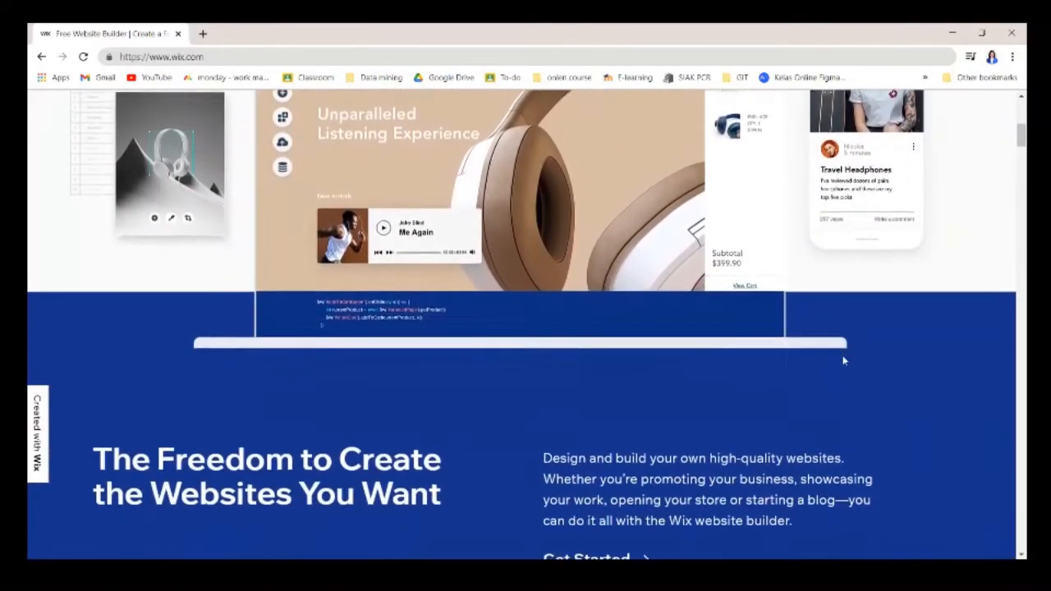
scroll(847, 365, "down", 2)
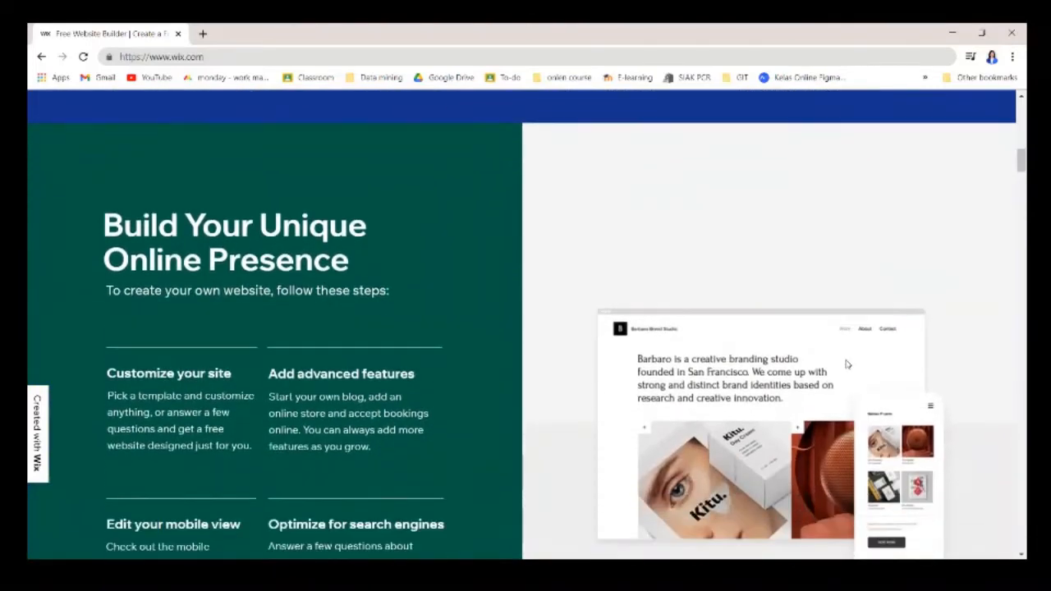
scroll(847, 361, "down", 2)
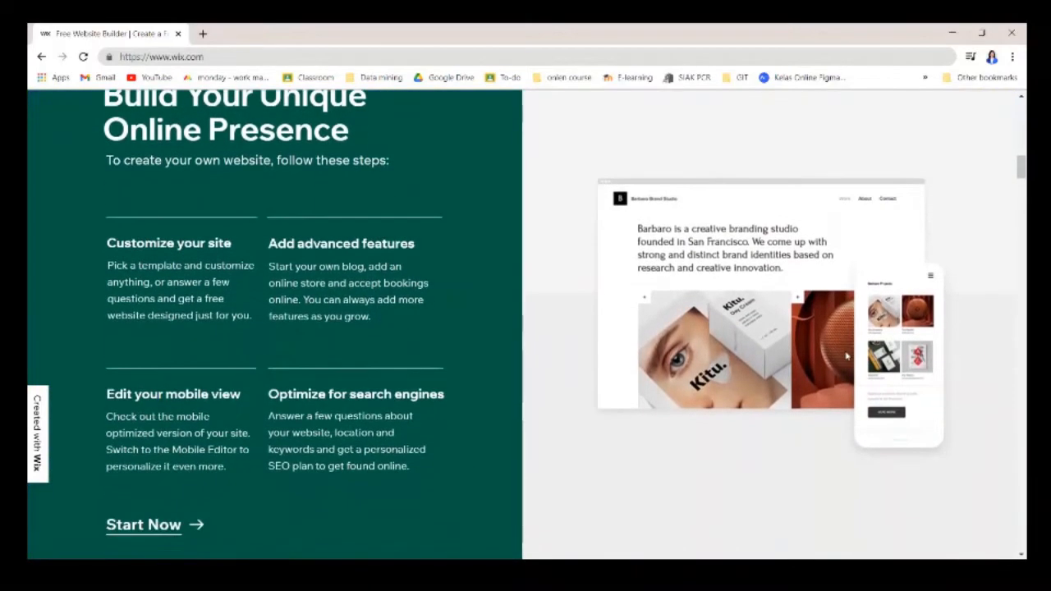
scroll(847, 355, "down", 4)
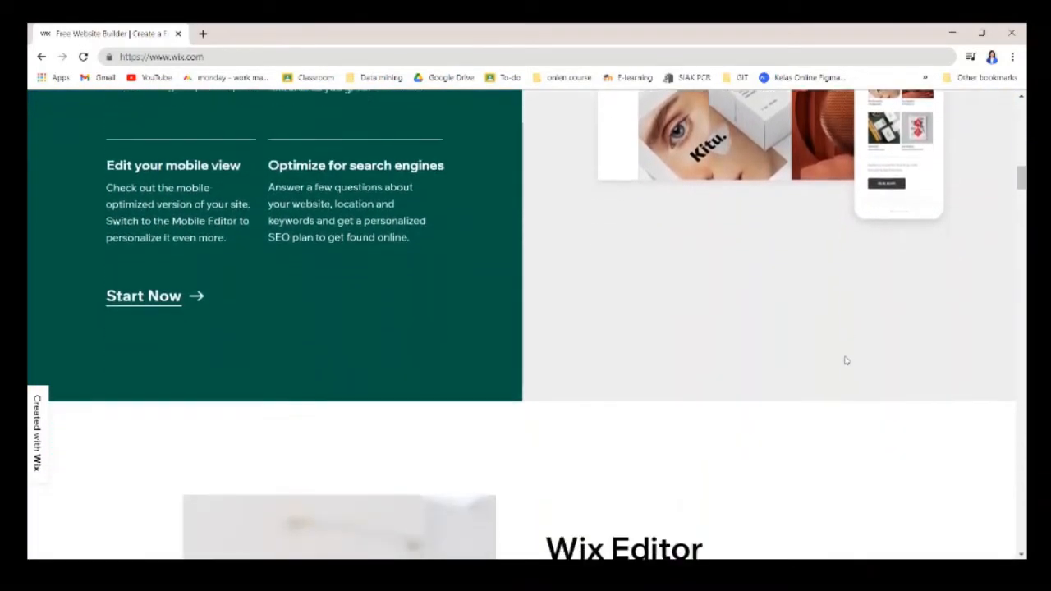
scroll(845, 360, "down", 1)
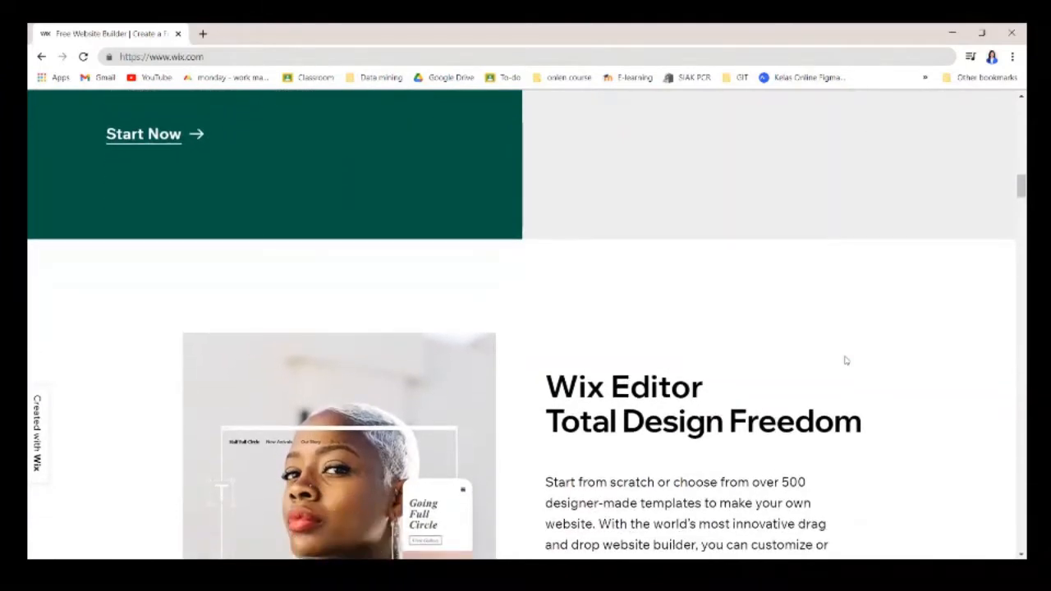
scroll(844, 361, "down", 1)
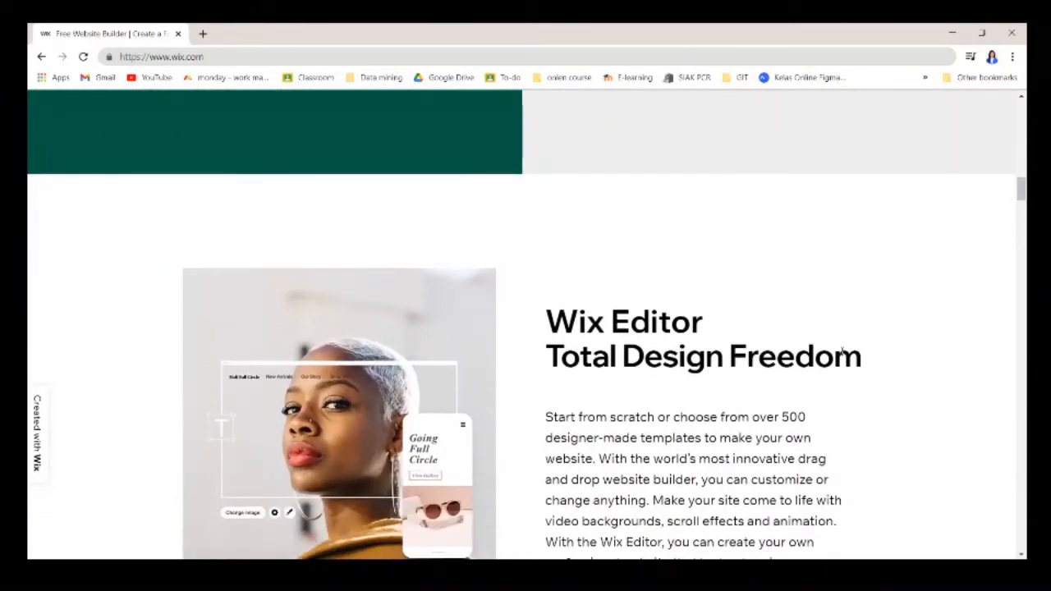
scroll(838, 350, "down", 2)
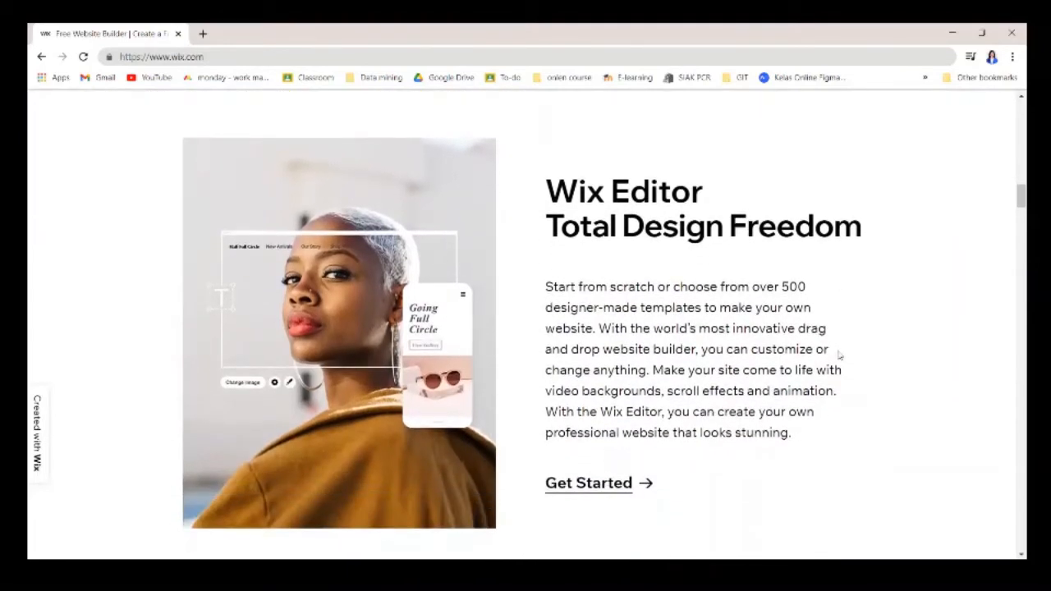
scroll(839, 355, "down", 1)
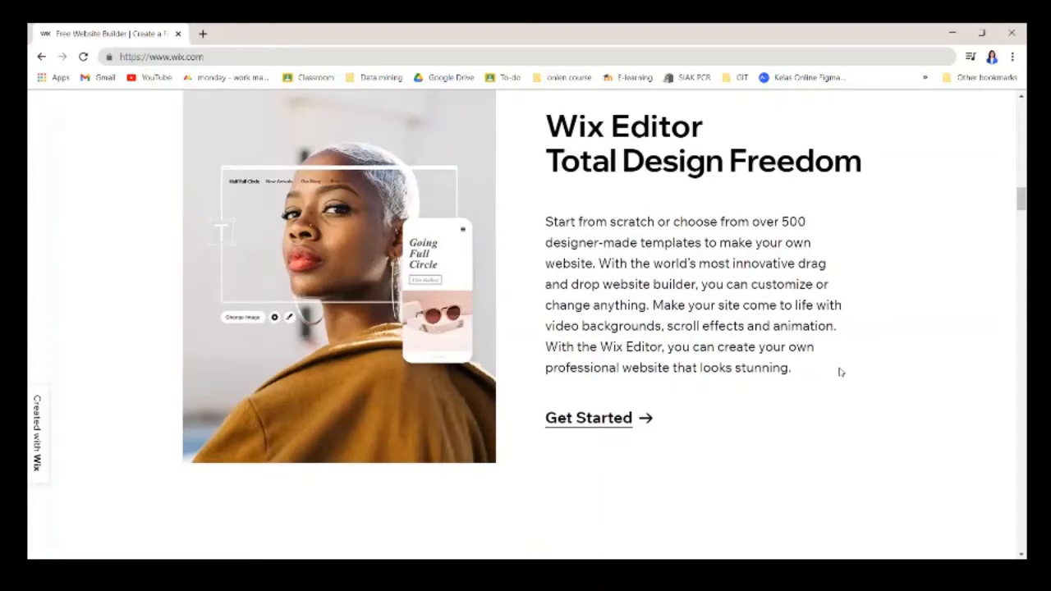
scroll(840, 371, "down", 9)
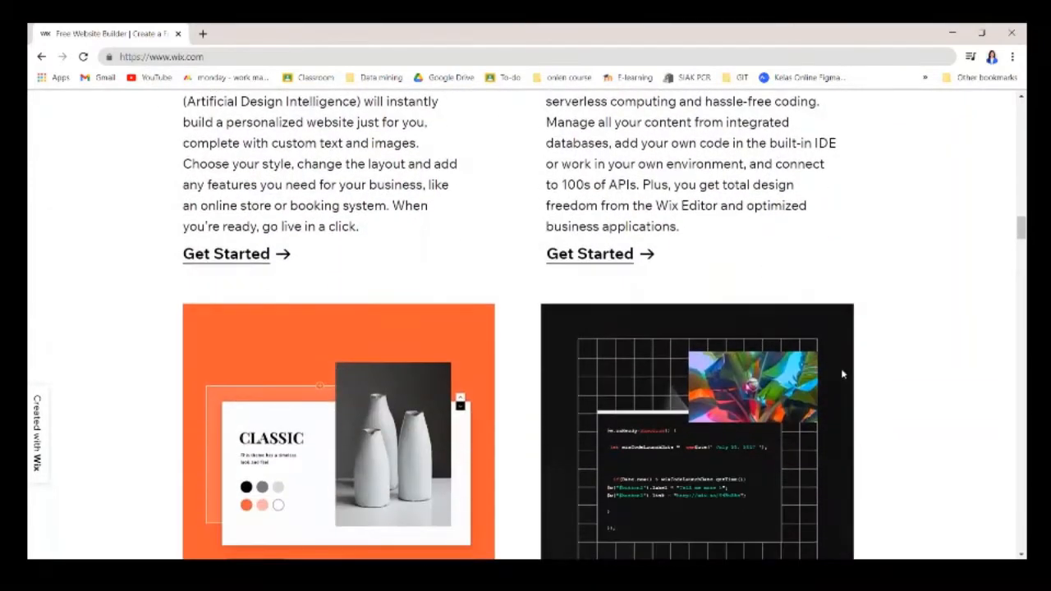
scroll(842, 375, "down", 5)
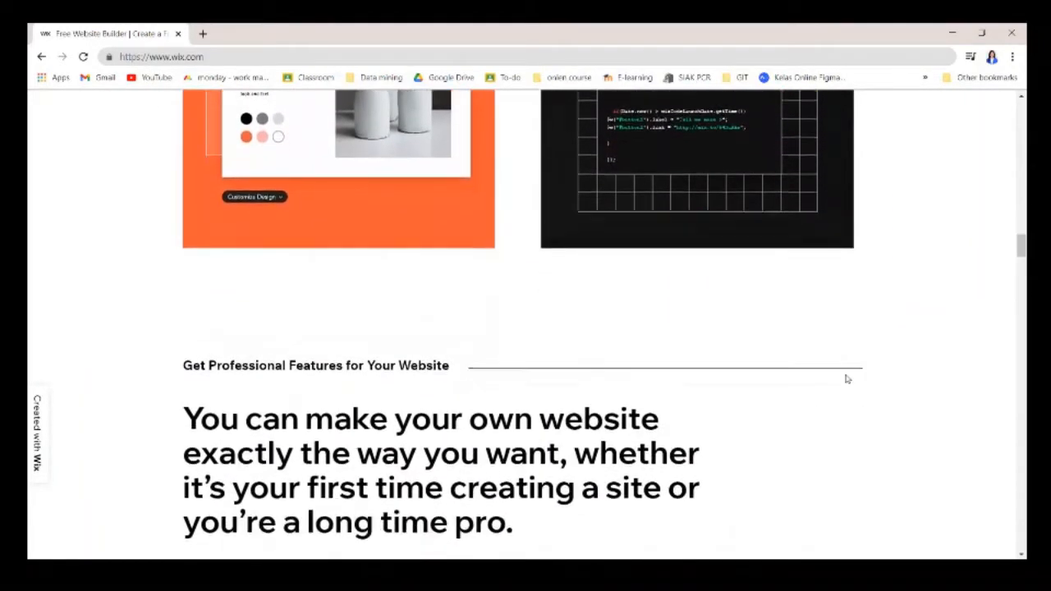
scroll(847, 378, "down", 5)
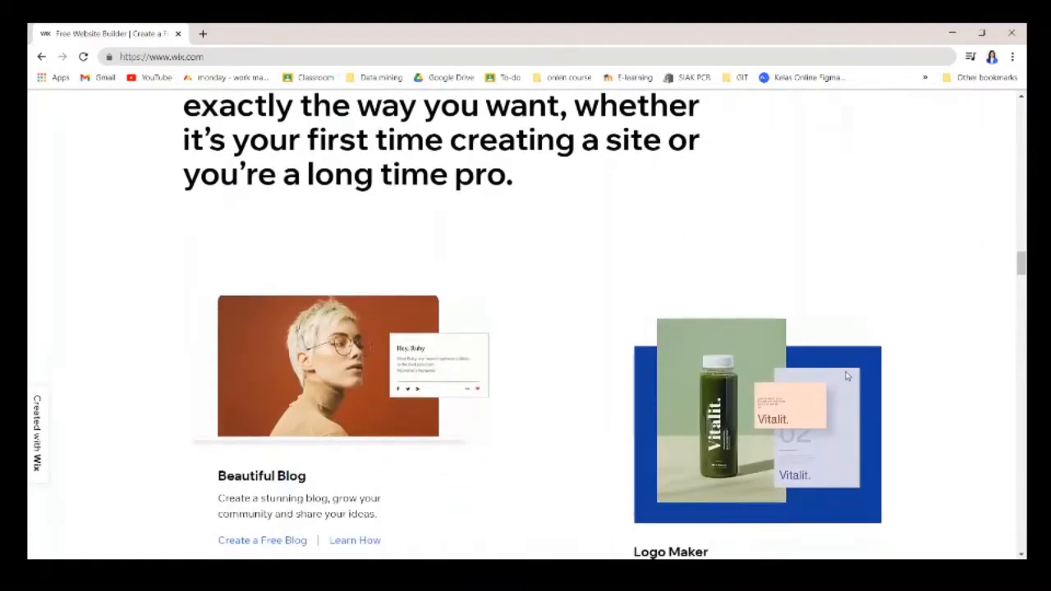
scroll(847, 376, "down", 5)
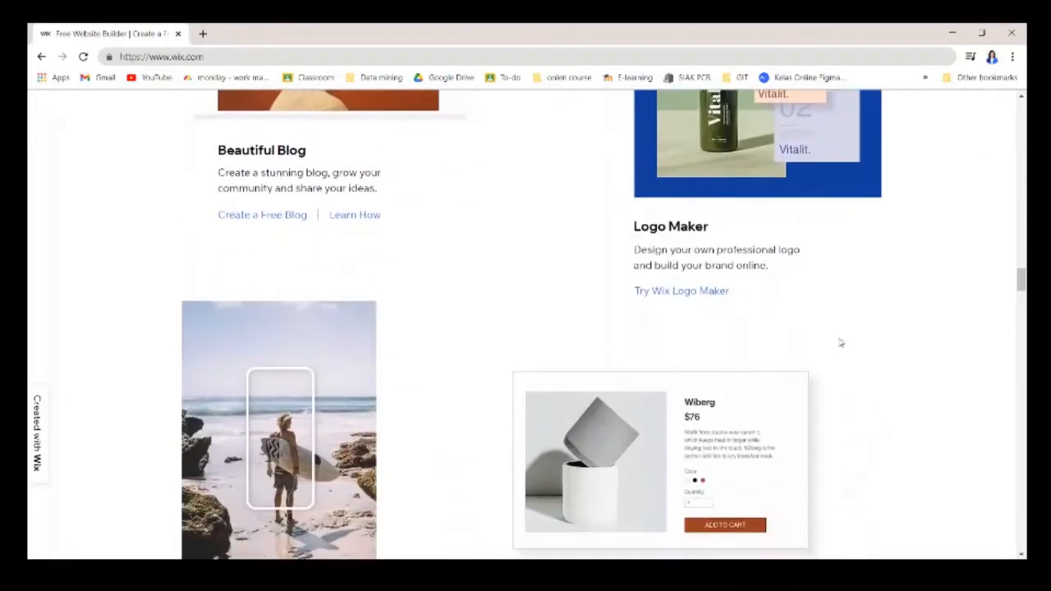
scroll(840, 343, "down", 5)
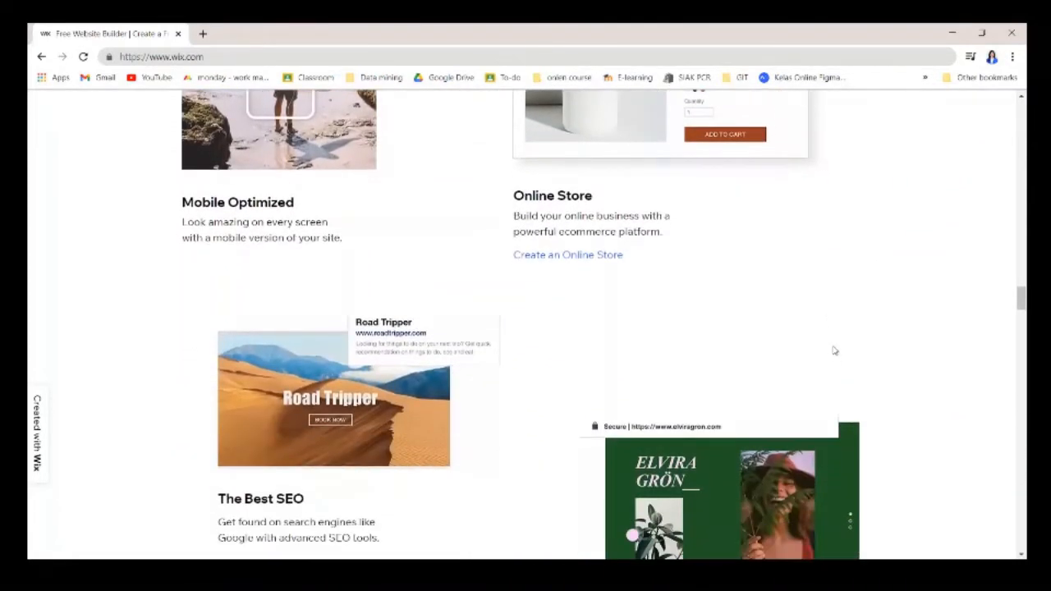
scroll(762, 315, "down", 3)
scroll(722, 361, "down", 10)
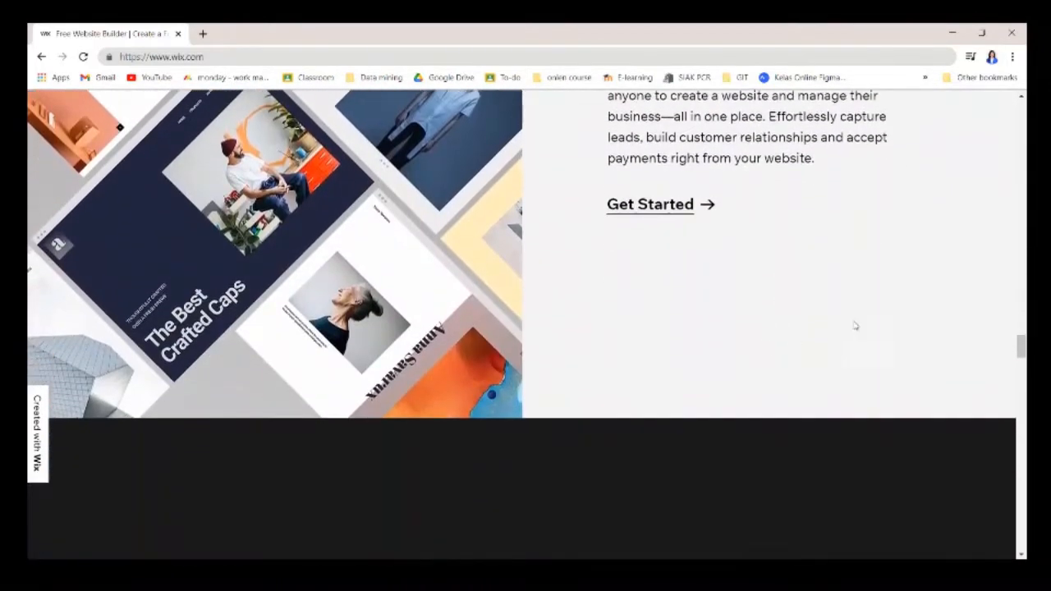
scroll(964, 362, "down", 8)
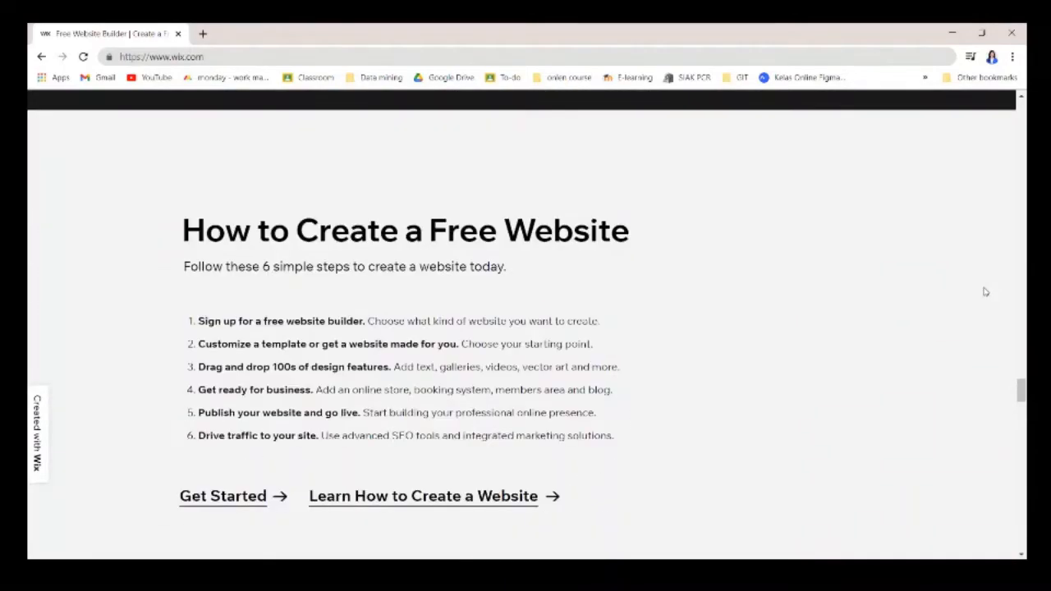
scroll(989, 303, "up", 2)
scroll(1004, 316, "up", 4)
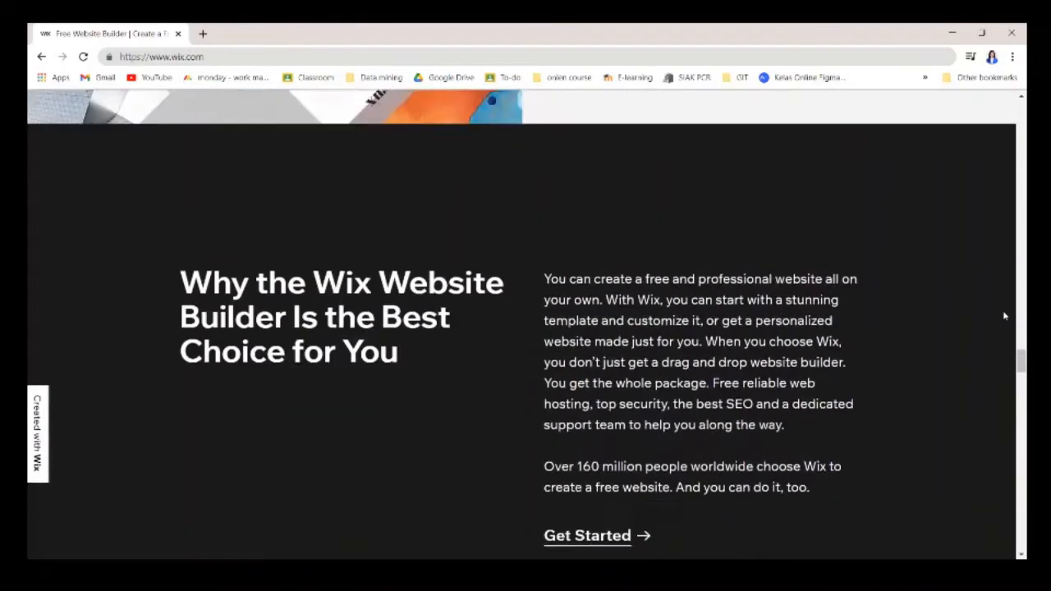
left_click_drag(1023, 348, 1024, 97)
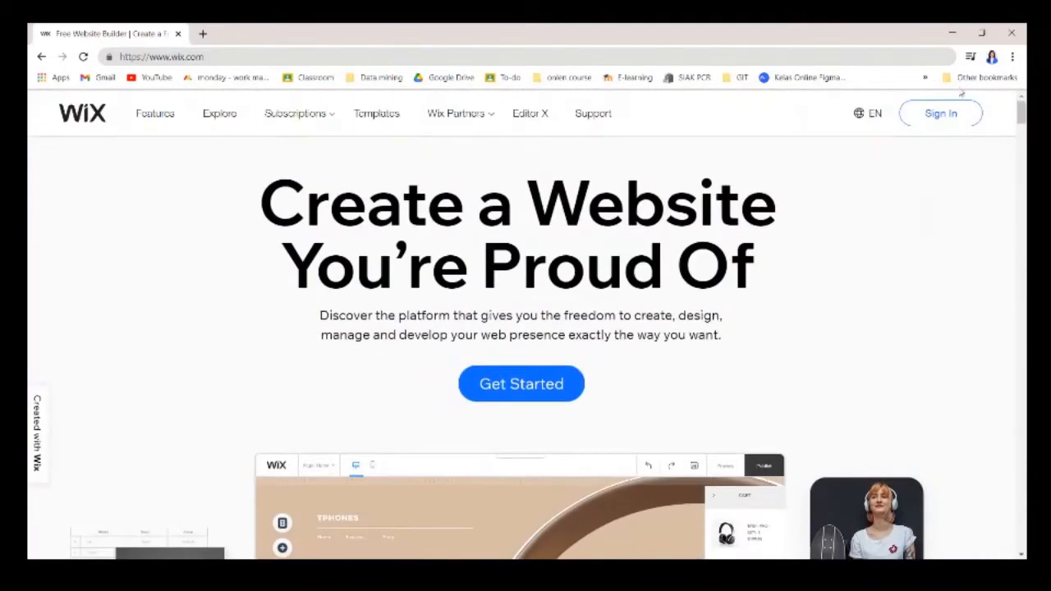
left_click(150, 115)
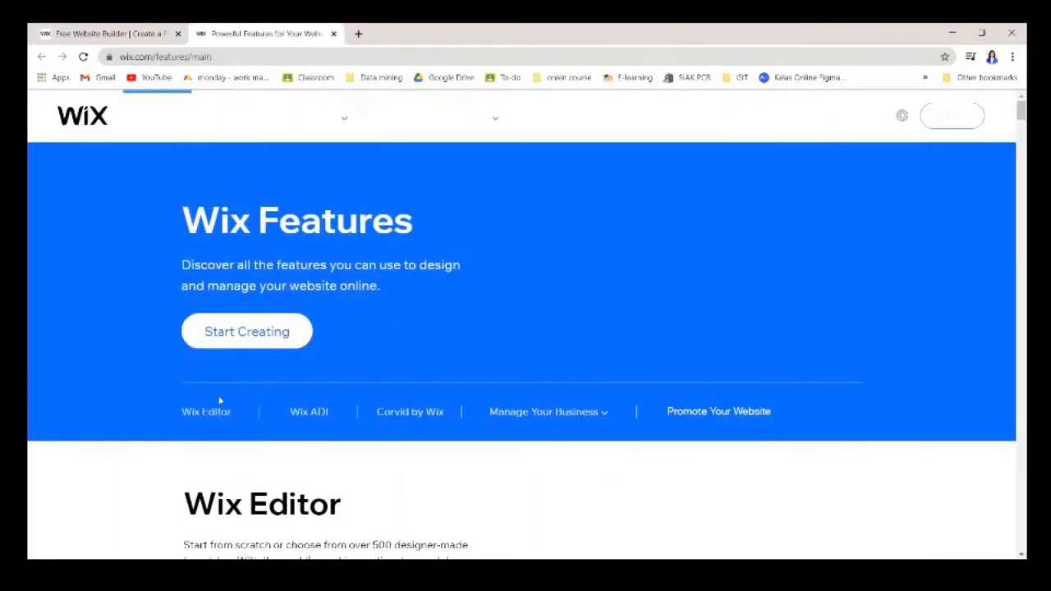
Look through the Wix Features page, then go to the Explore website examples gallery.
scroll(453, 406, "down", 3)
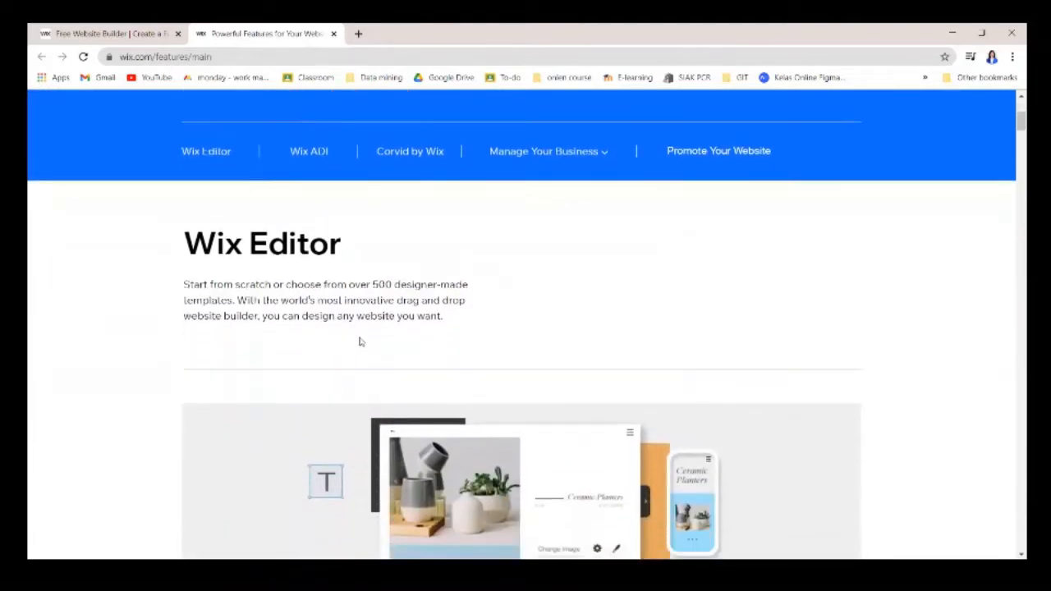
scroll(456, 349, "down", 1)
scroll(420, 368, "down", 2)
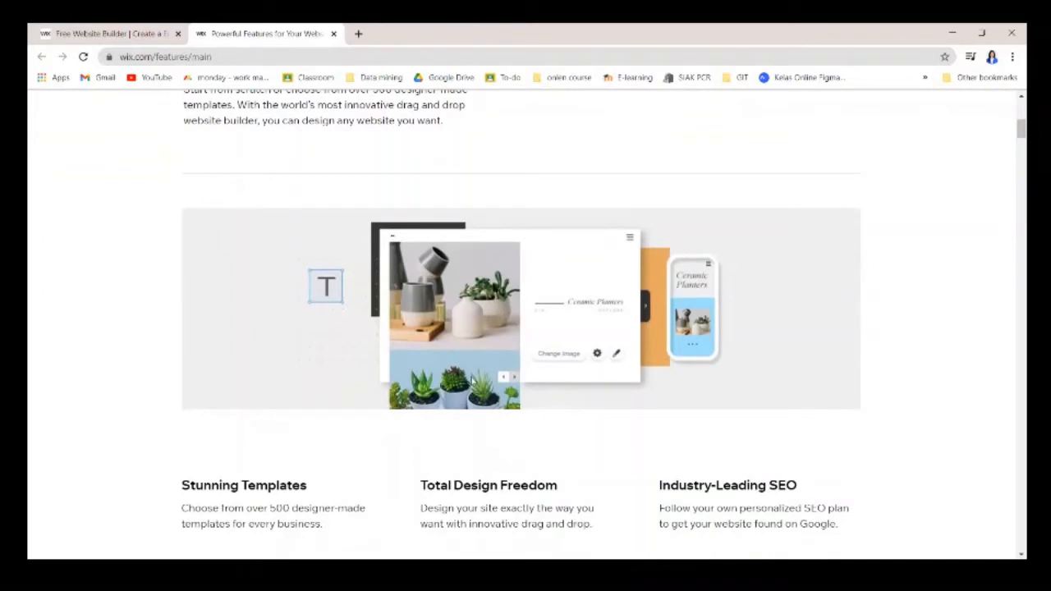
scroll(484, 370, "down", 2)
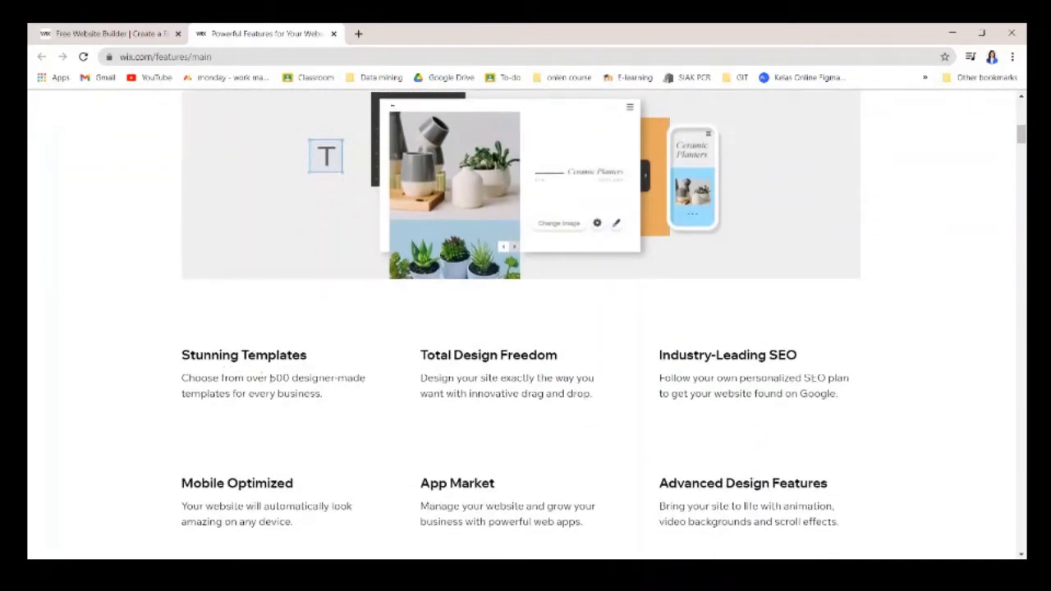
scroll(417, 339, "down", 3)
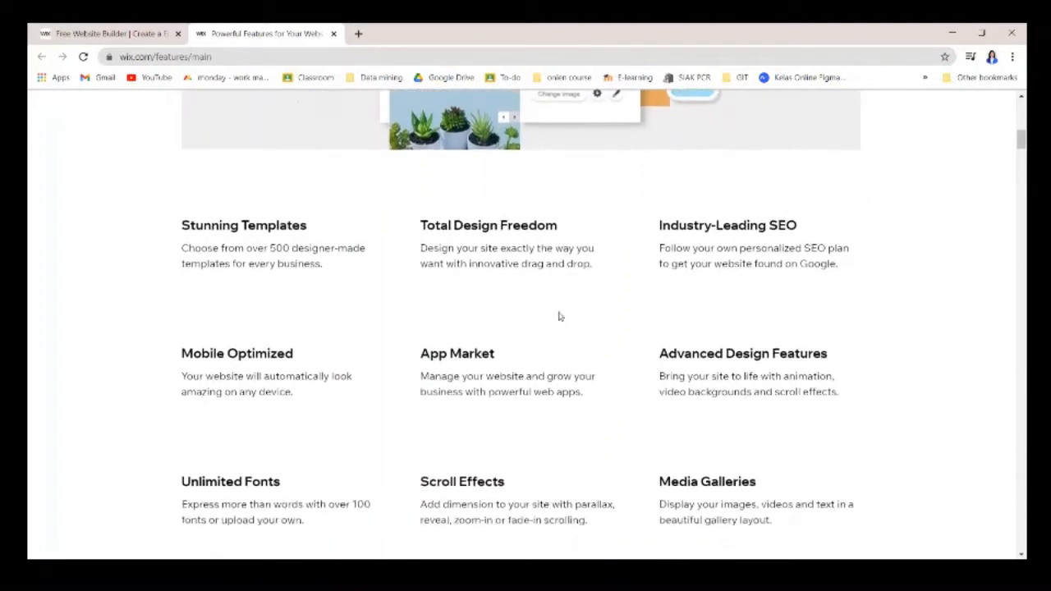
scroll(558, 328, "down", 1)
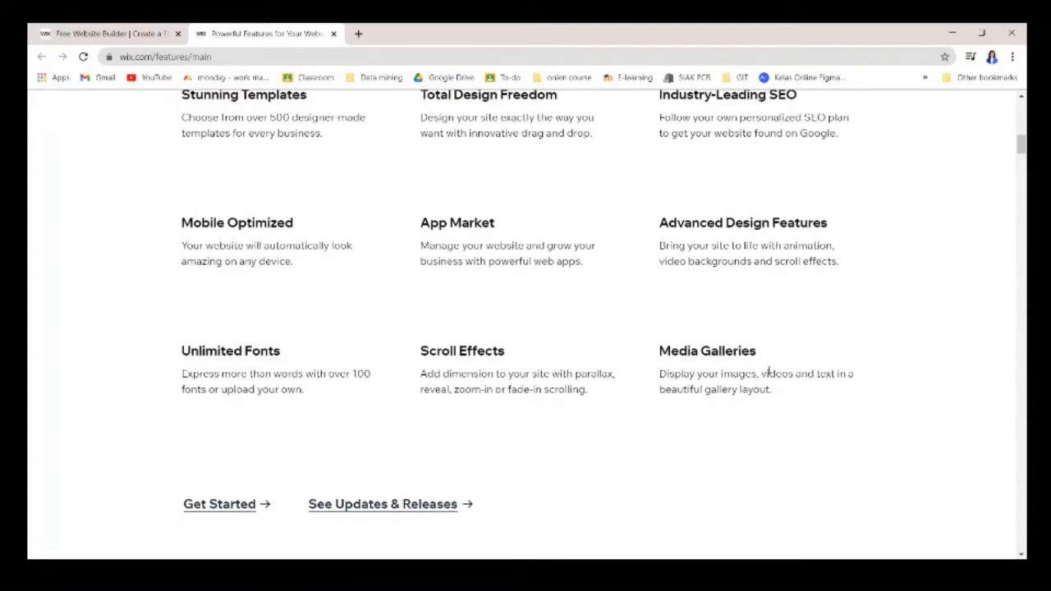
scroll(772, 368, "up", 1)
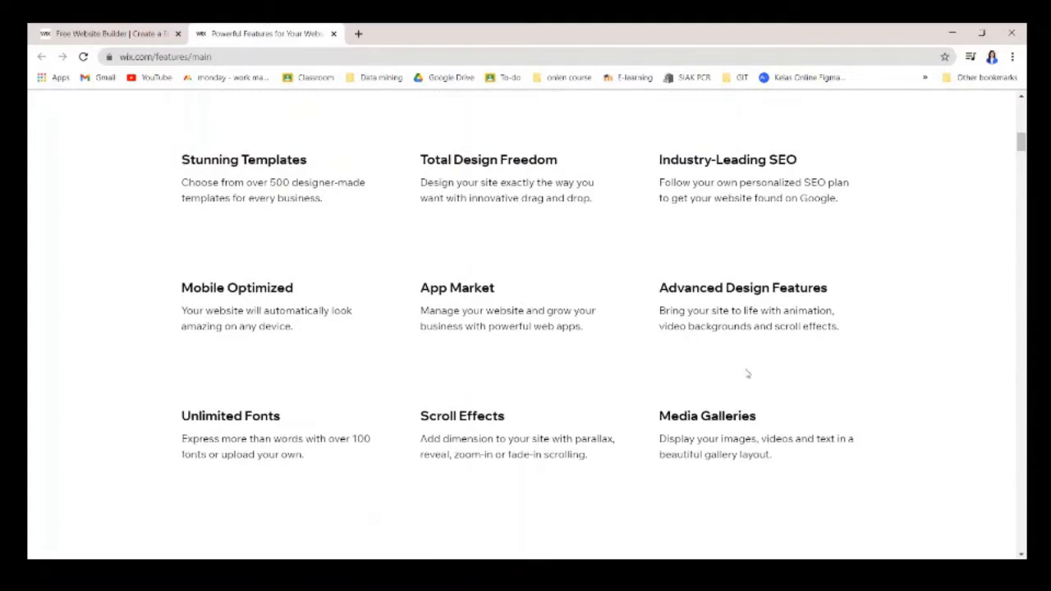
scroll(614, 400, "up", 4)
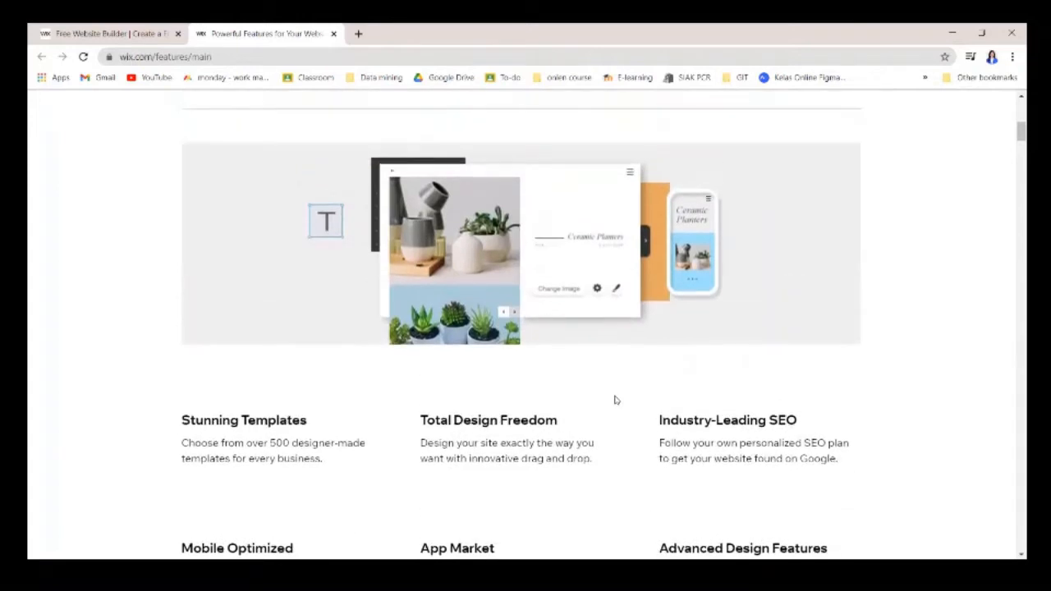
scroll(614, 398, "down", 6)
scroll(623, 391, "down", 8)
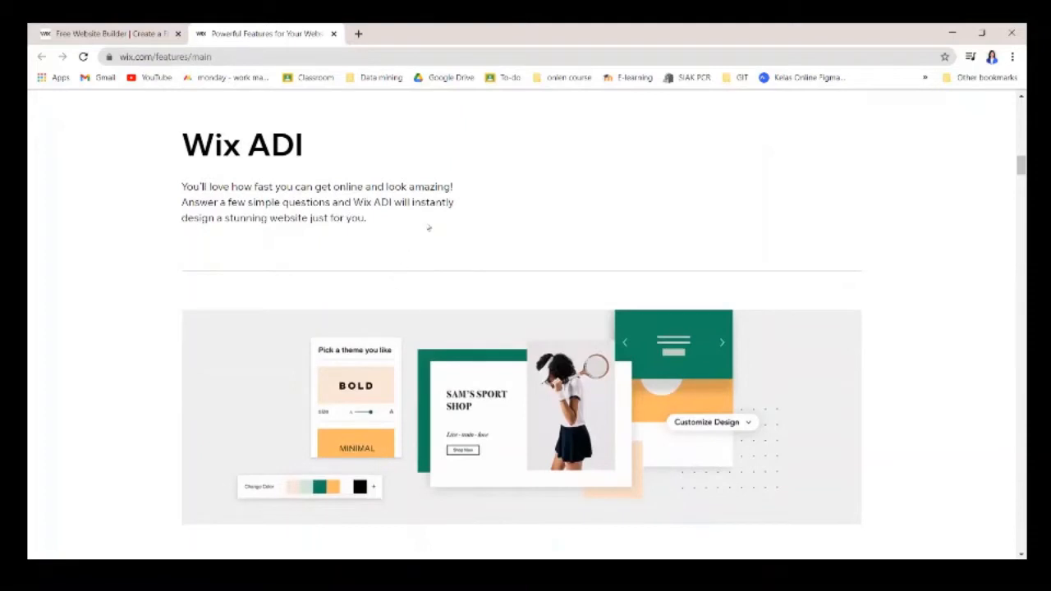
scroll(443, 238, "down", 1)
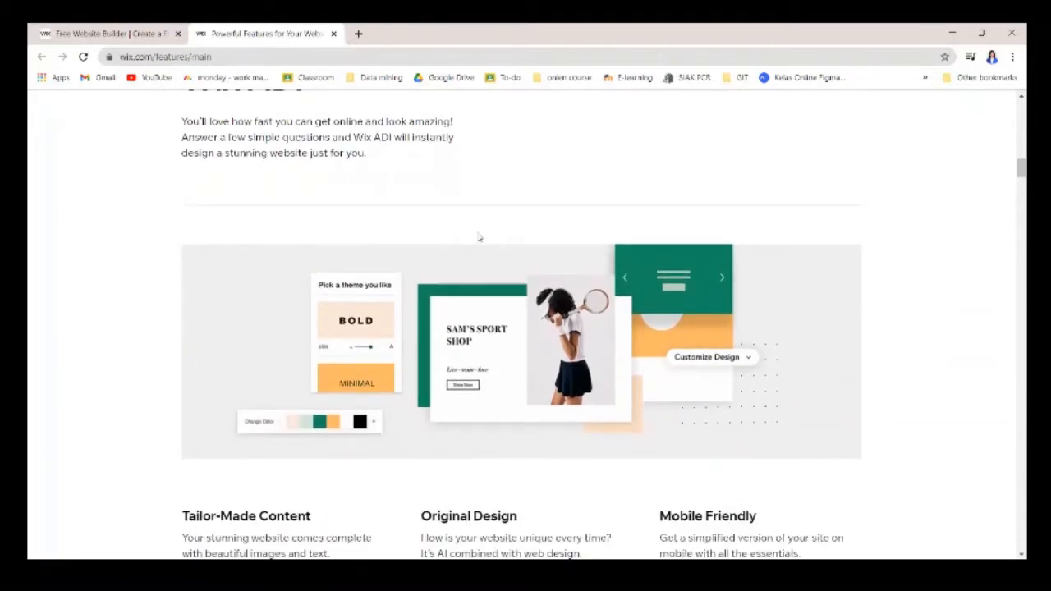
scroll(477, 240, "down", 2)
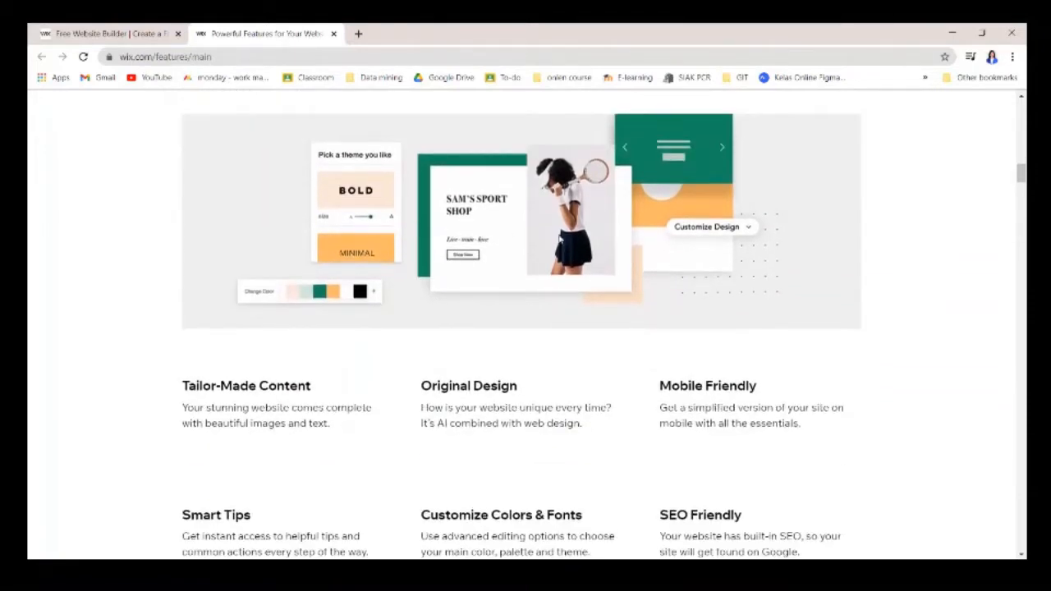
scroll(559, 238, "up", 15)
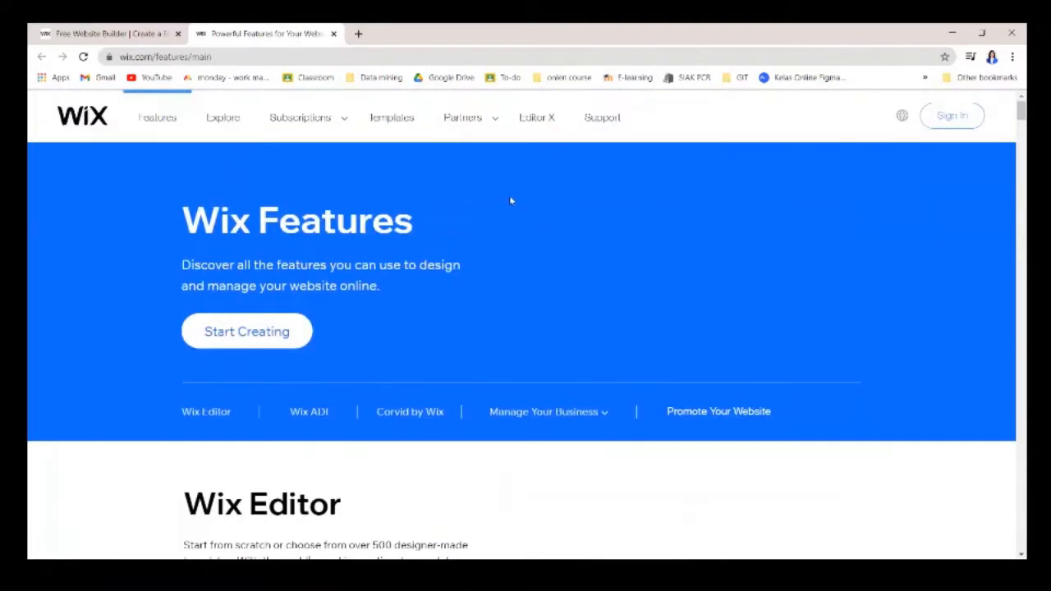
left_click(226, 116)
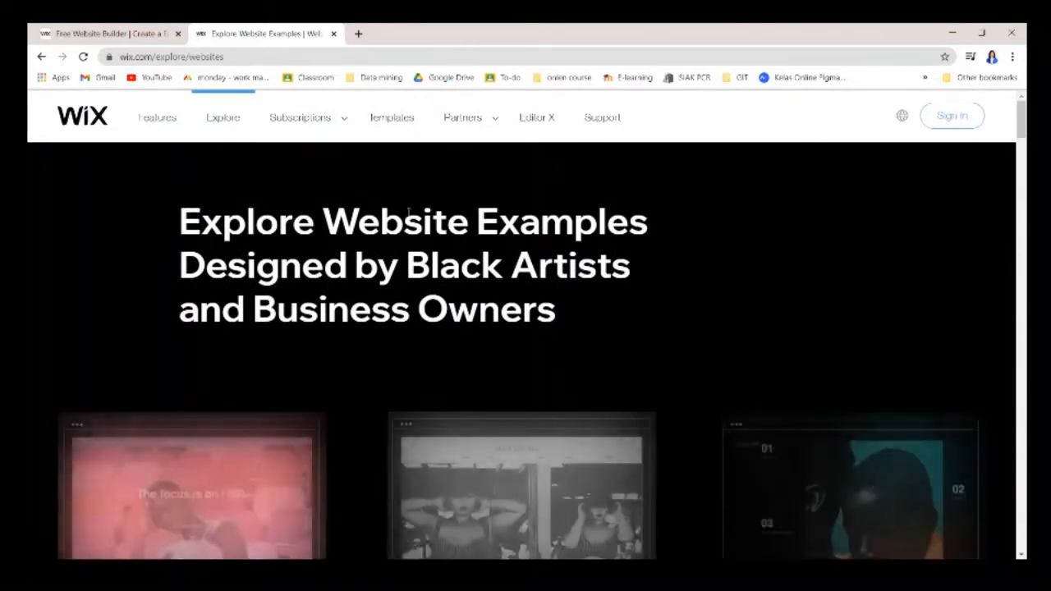
scroll(553, 274, "down", 3)
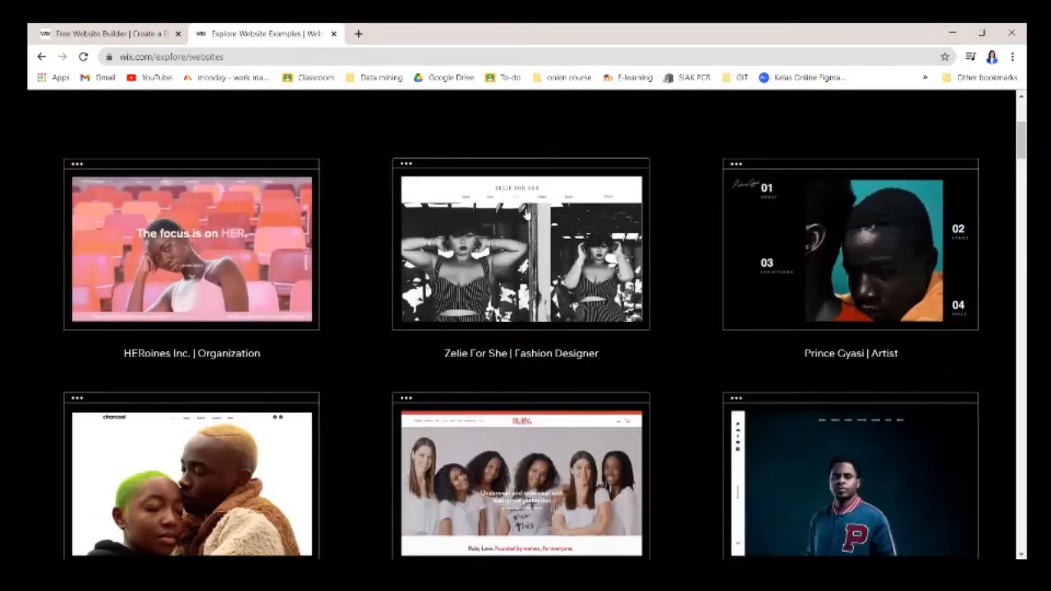
scroll(597, 343, "down", 1)
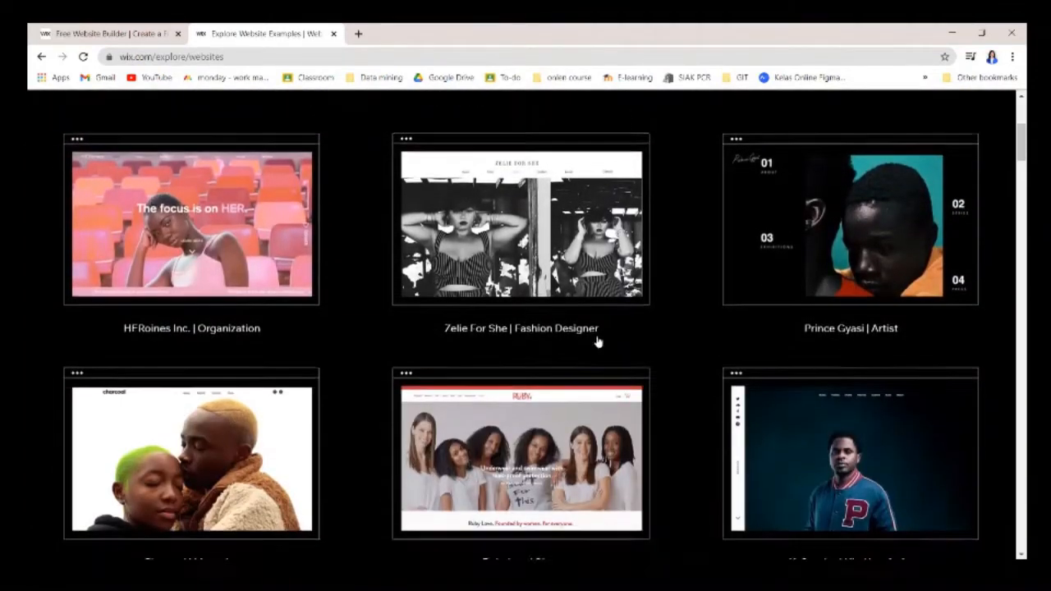
scroll(596, 342, "down", 1)
scroll(232, 267, "down", 1)
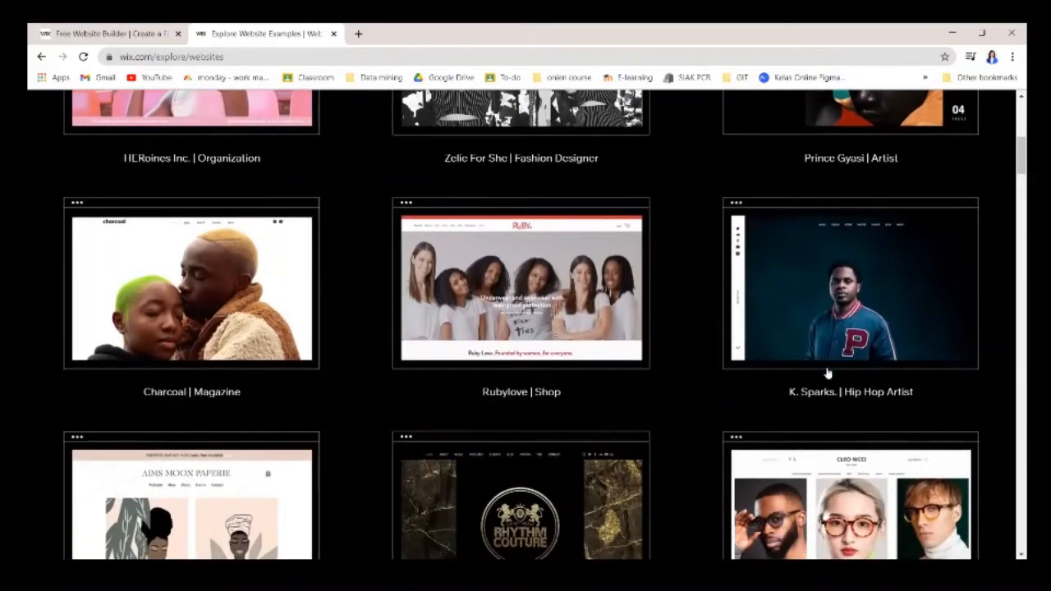
scroll(673, 362, "down", 2)
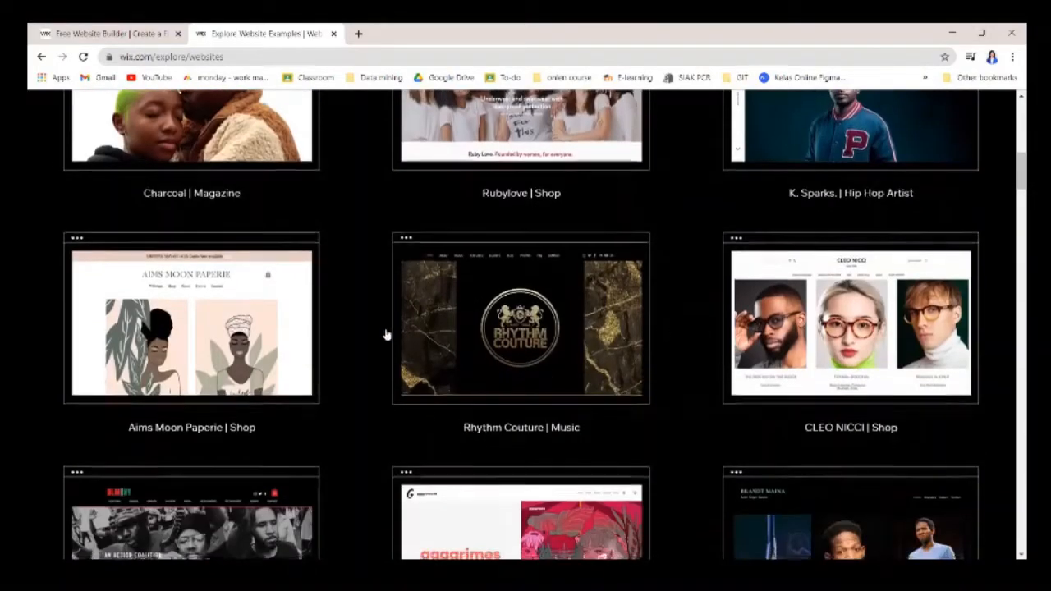
scroll(388, 336, "down", 2)
scroll(691, 359, "down", 2)
scroll(691, 359, "down", 5)
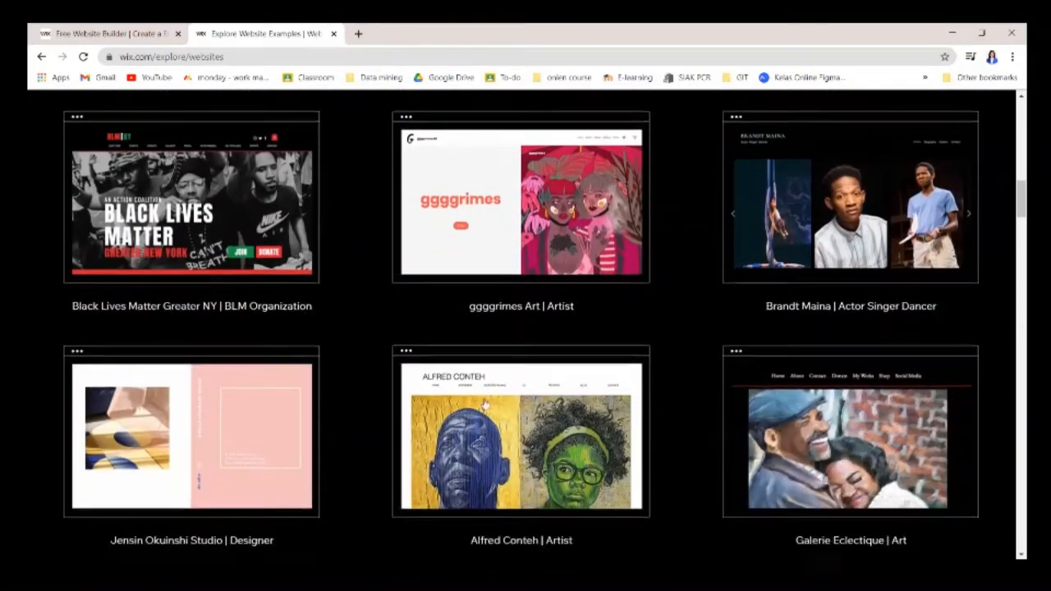
scroll(469, 382, "up", 12)
scroll(386, 309, "up", 3)
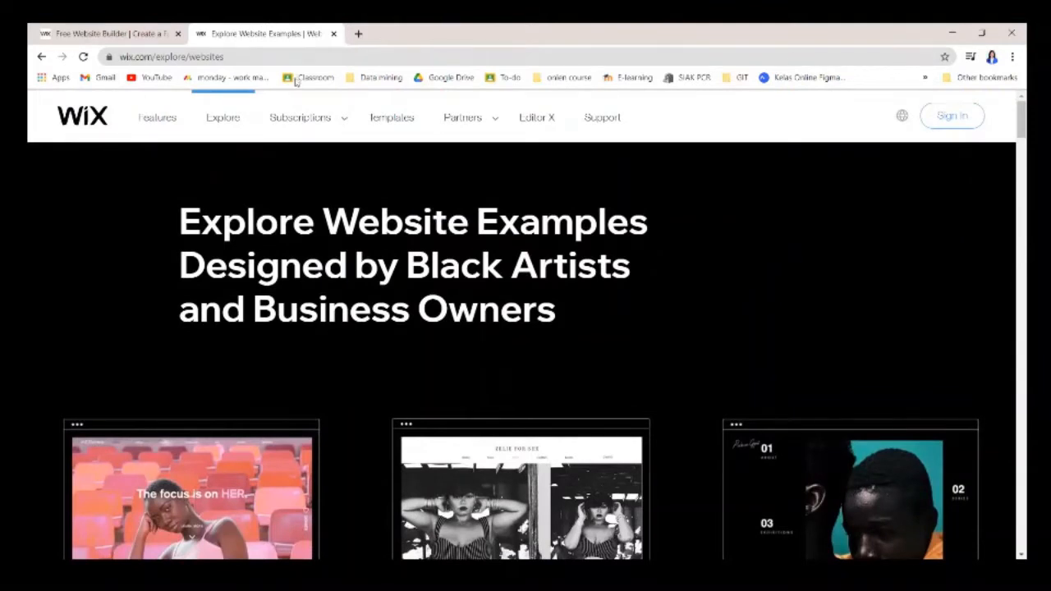
Open the Premium Plans pricing page and scroll down through the plan cards.
left_click(313, 120)
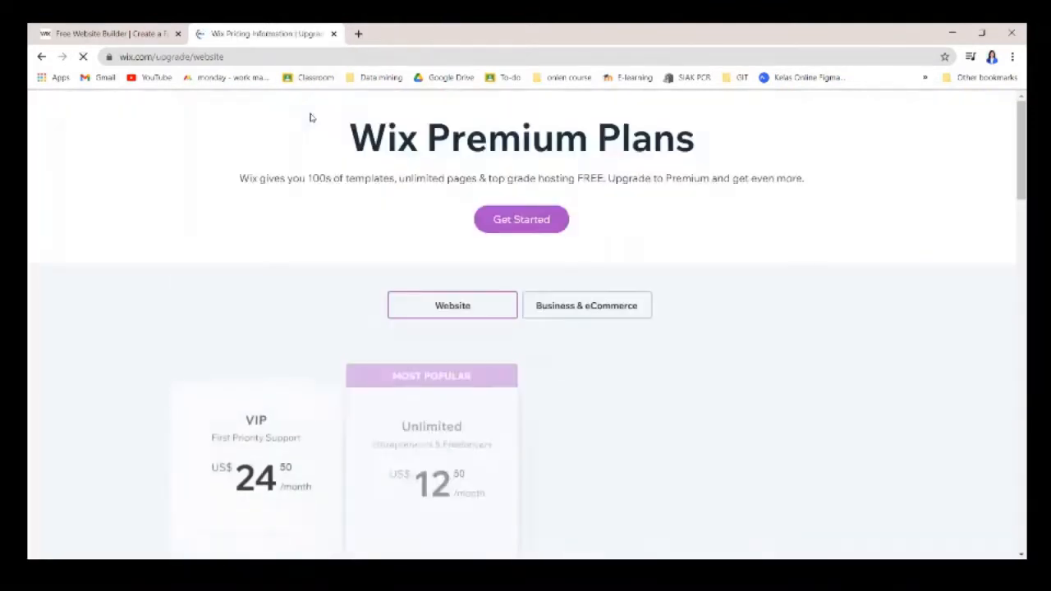
scroll(435, 161, "down", 1)
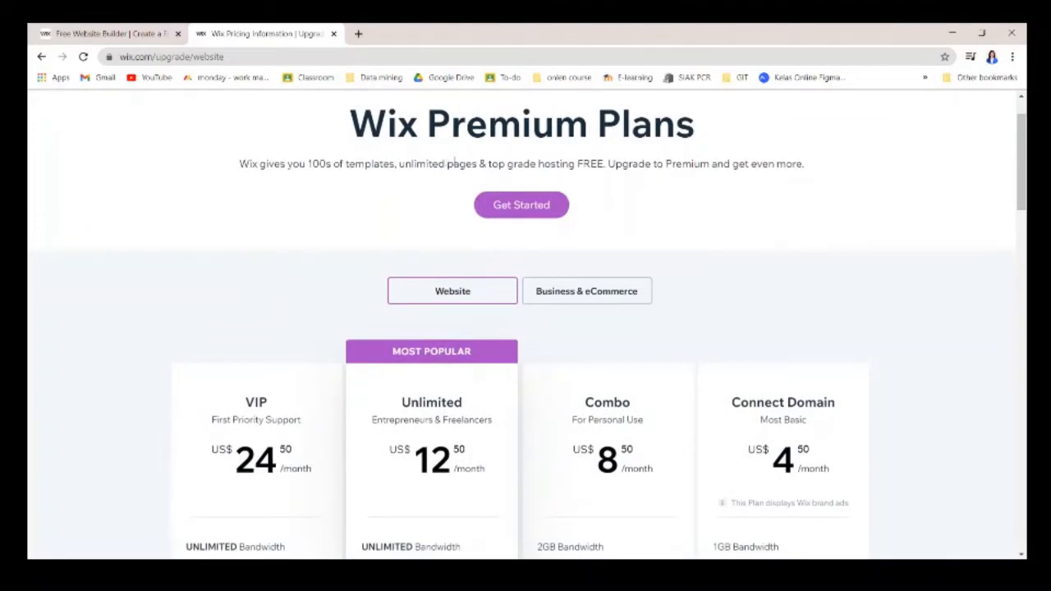
scroll(455, 164, "down", 2)
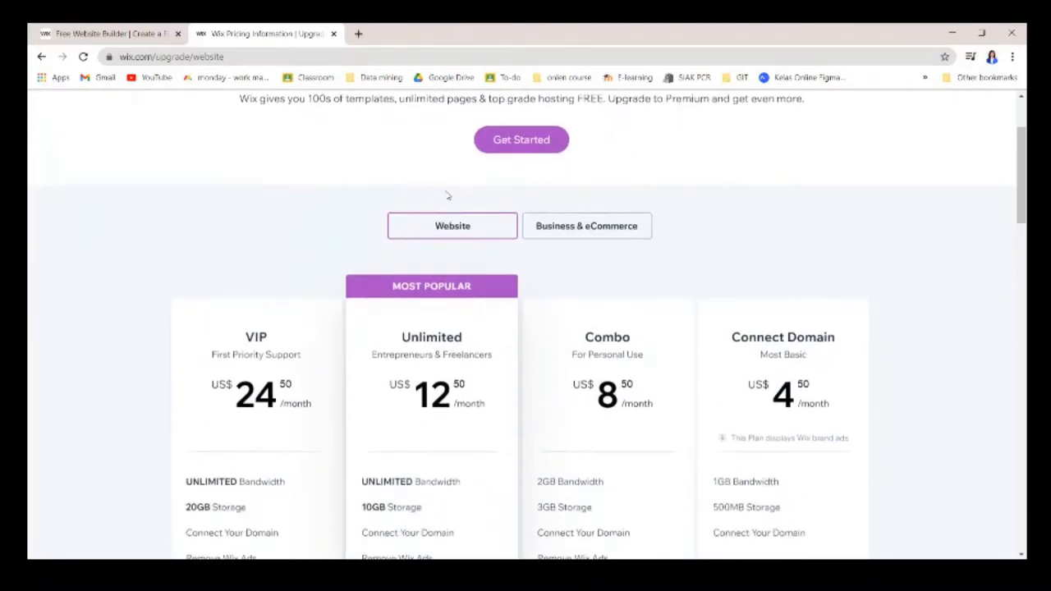
scroll(346, 193, "down", 1)
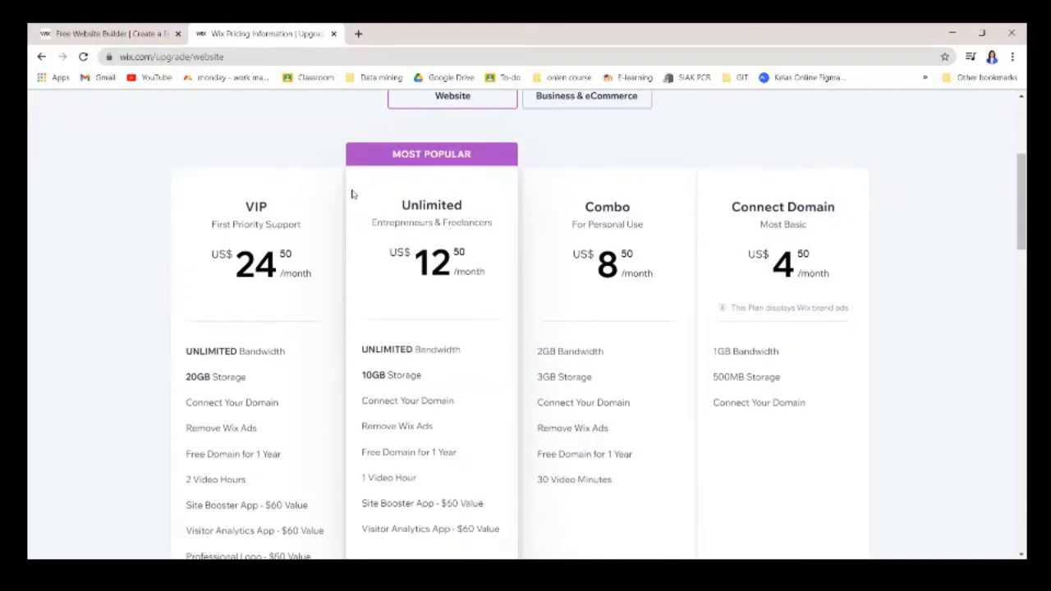
scroll(366, 209, "down", 2)
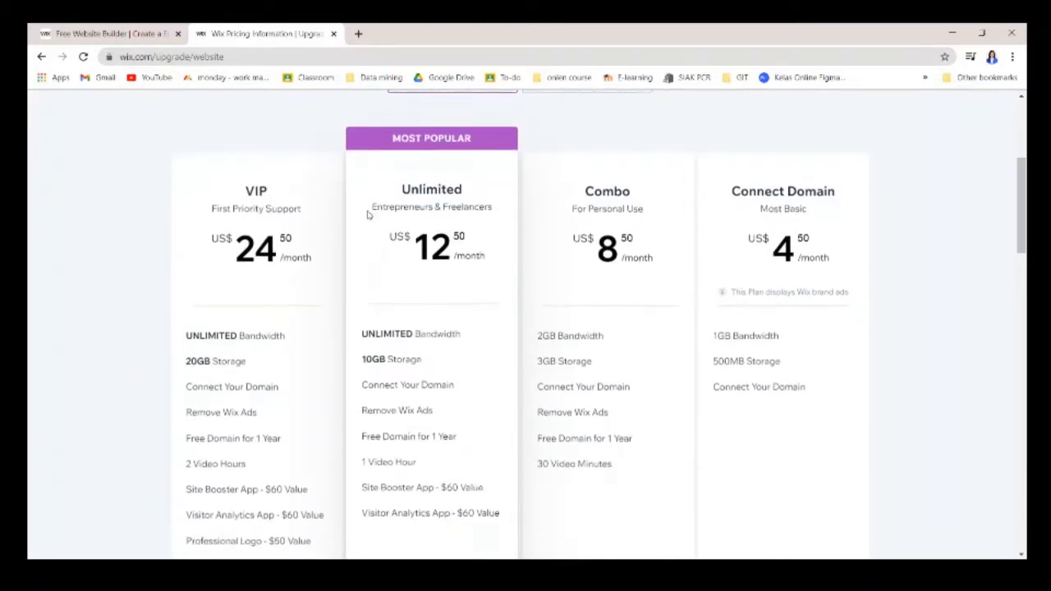
scroll(369, 216, "up", 1)
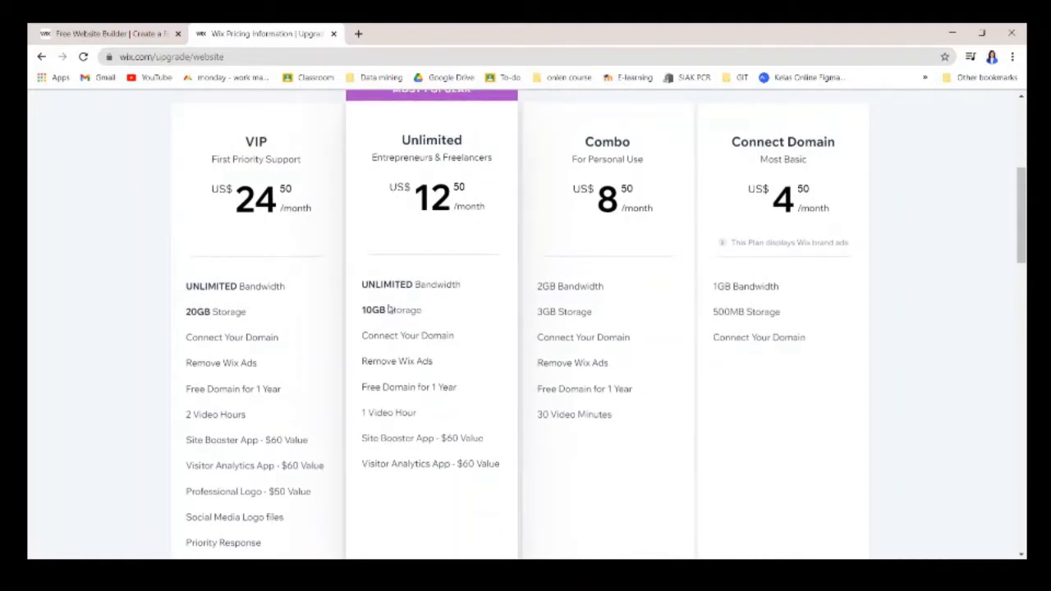
Compare the features of the VIP, Unlimited, Combo and Connect Domain plans.
mouse_move(362, 298)
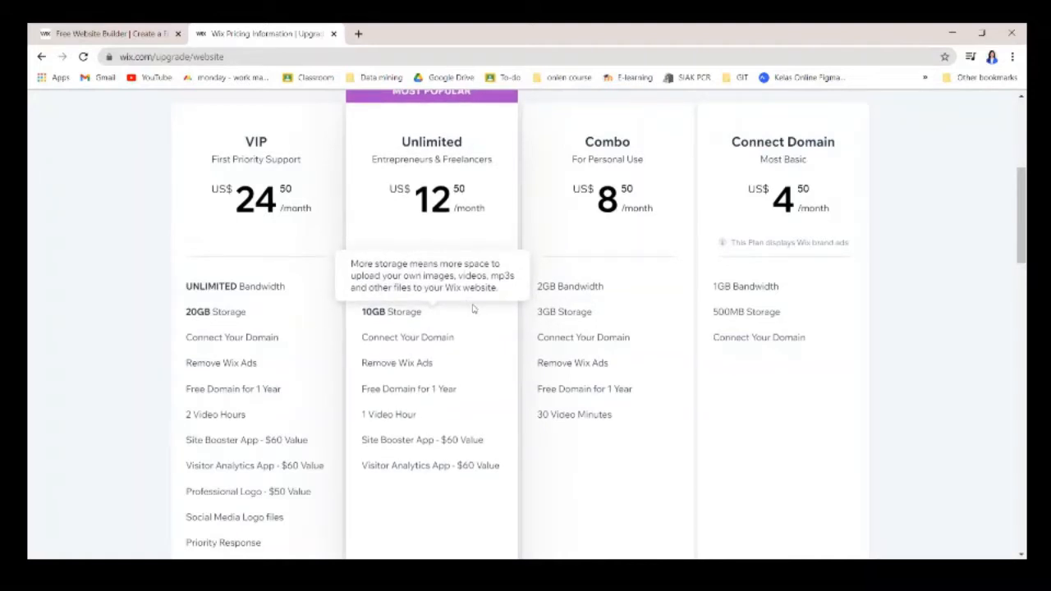
scroll(403, 288, "down", 1)
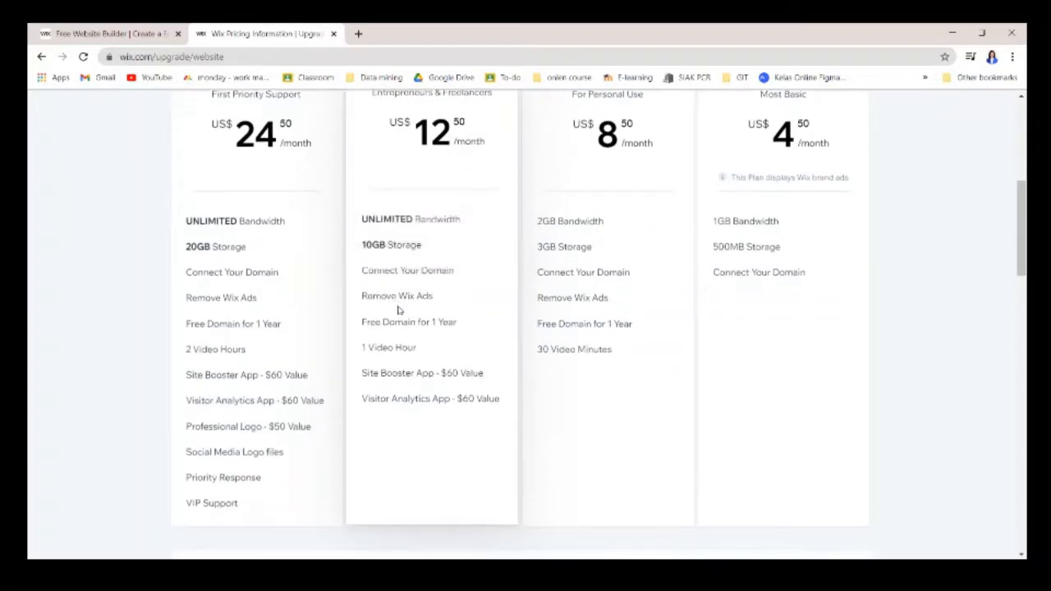
scroll(403, 315, "down", 1)
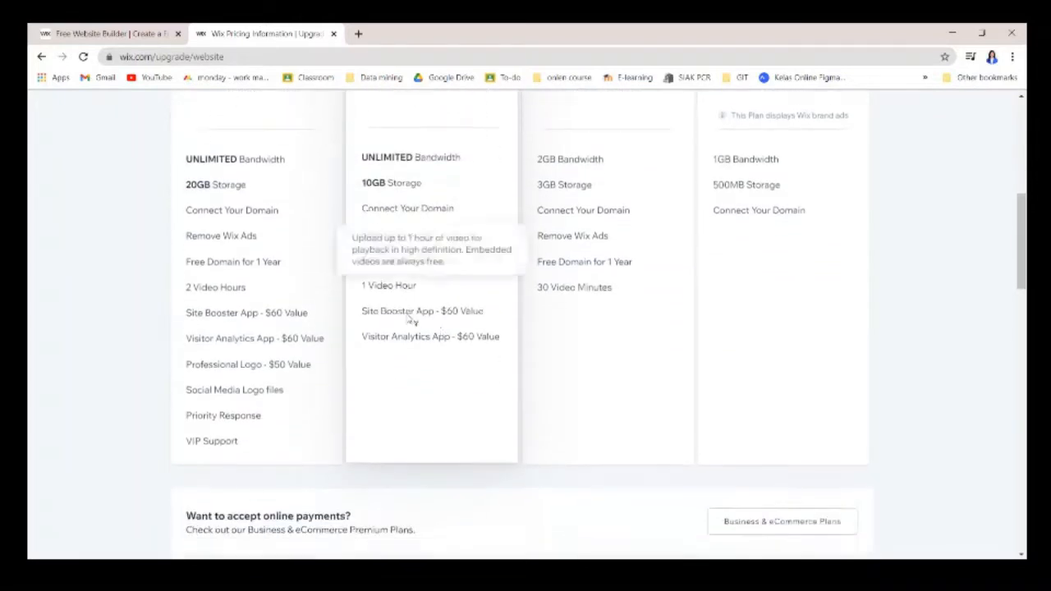
mouse_move(429, 304)
scroll(328, 316, "up", 2)
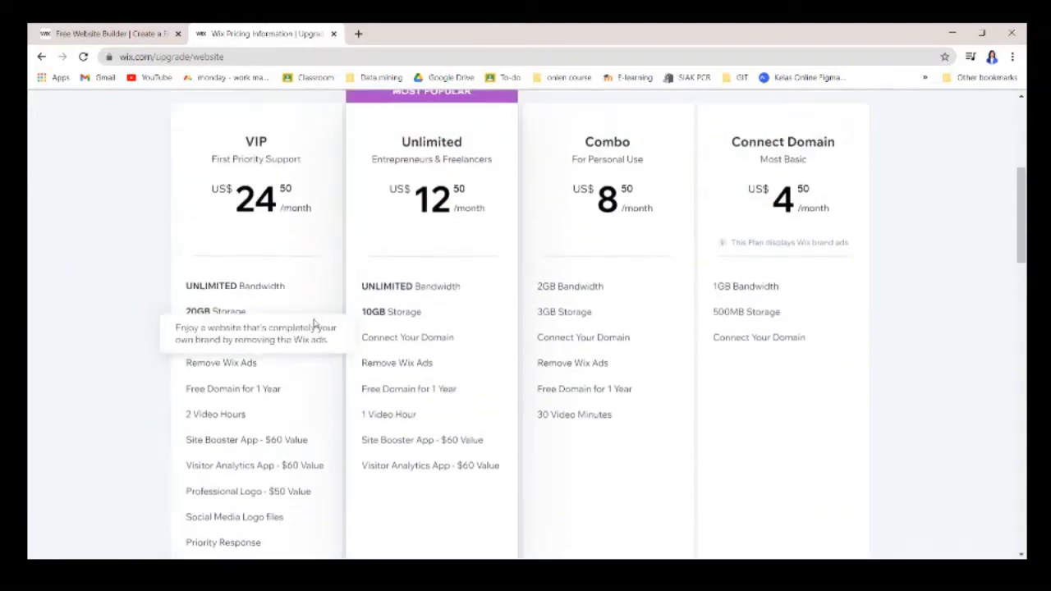
scroll(370, 218, "up", 1)
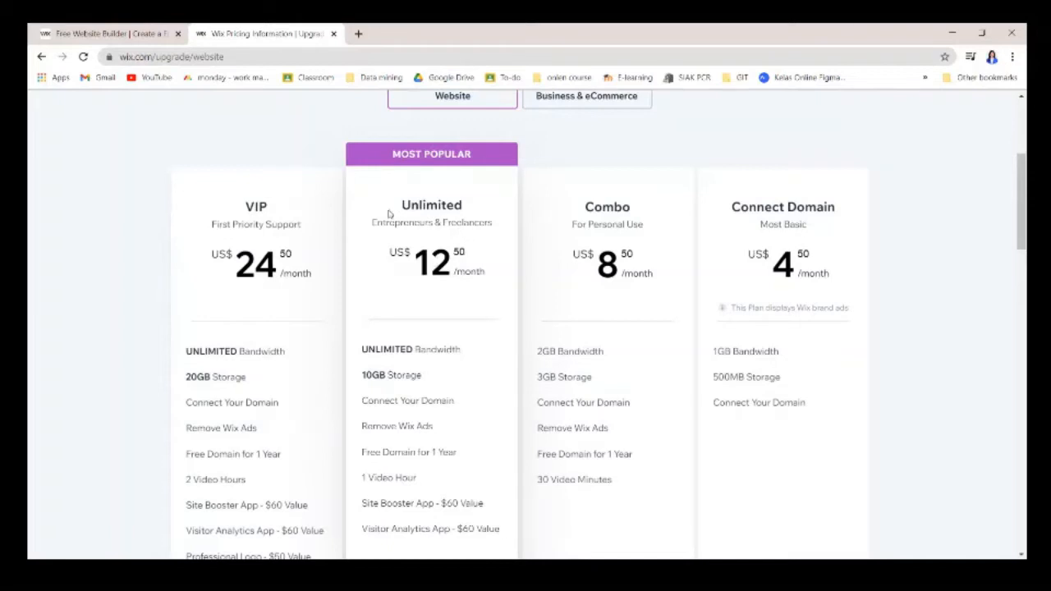
scroll(476, 253, "down", 2)
mouse_move(353, 261)
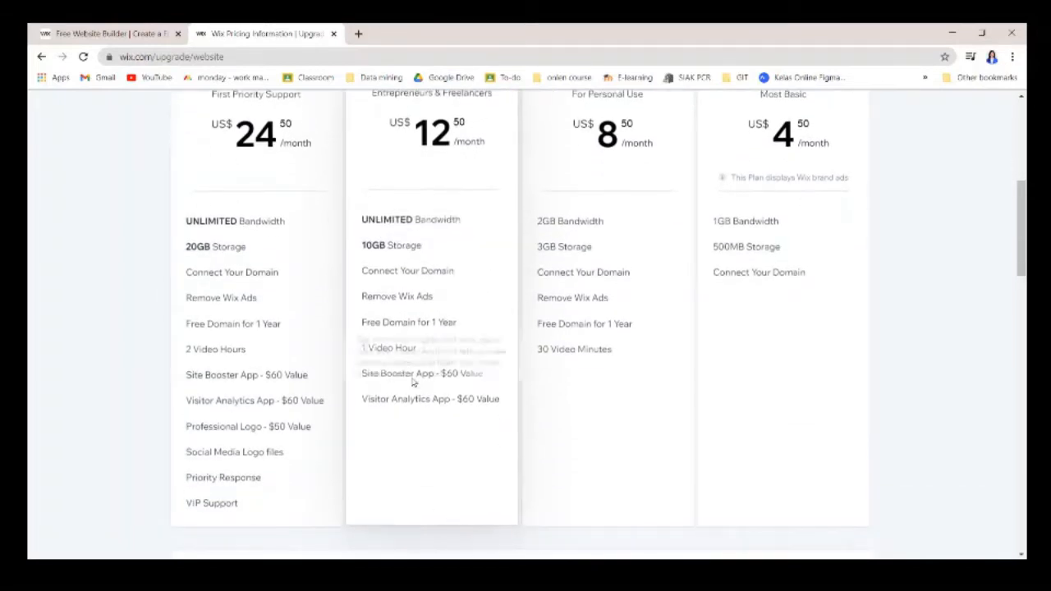
mouse_move(380, 343)
mouse_move(410, 369)
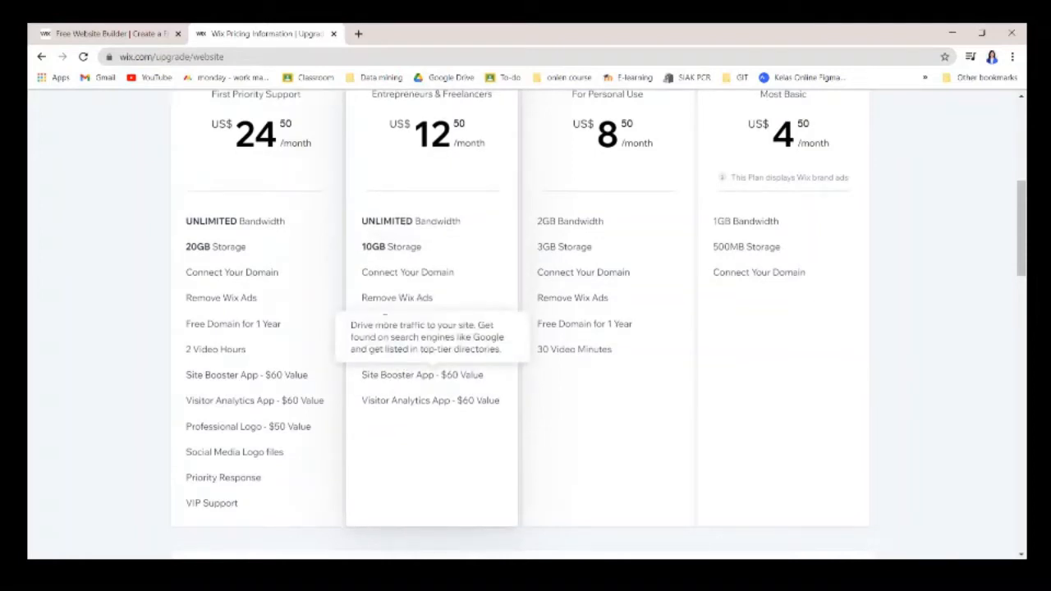
scroll(384, 317, "up", 1)
mouse_move(203, 367)
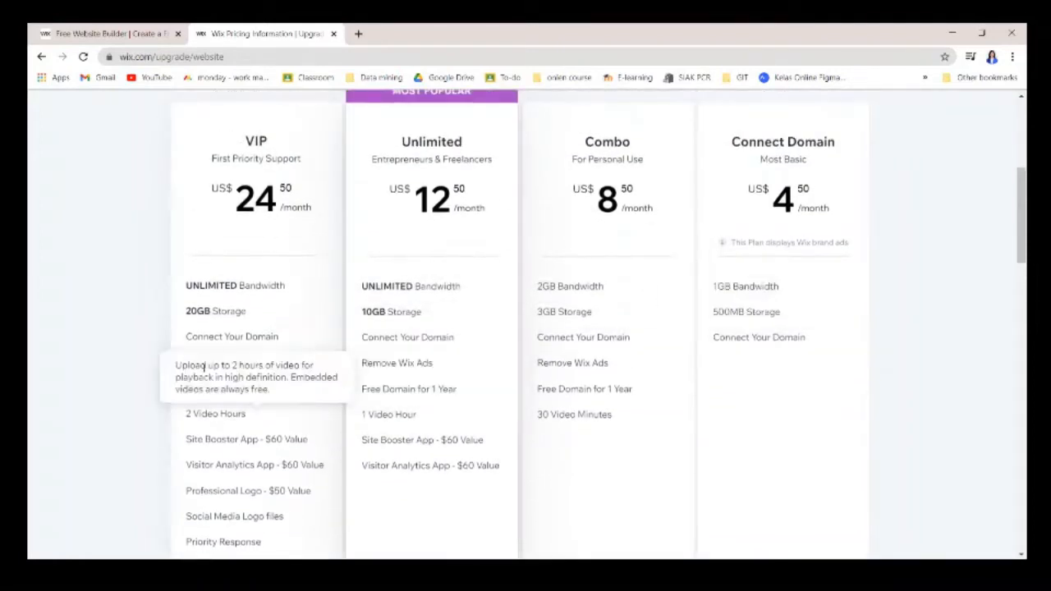
scroll(622, 228, "up", 4)
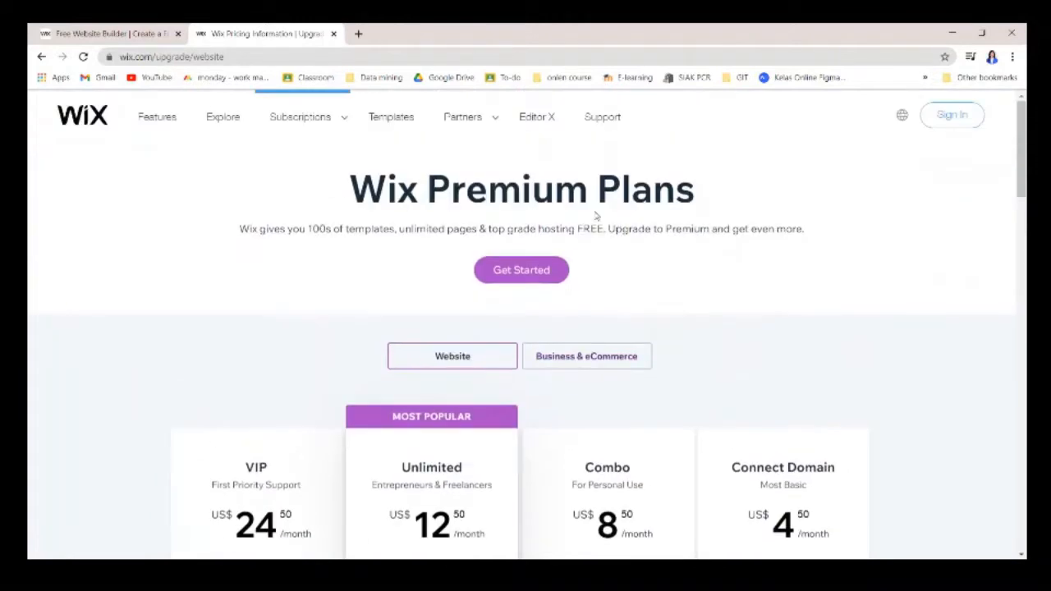
scroll(780, 455, "down", 3)
scroll(771, 396, "up", 3)
Open Templates and browse the All Website Templates grid, starting at Coming Soon Landing Page.
left_click(392, 119)
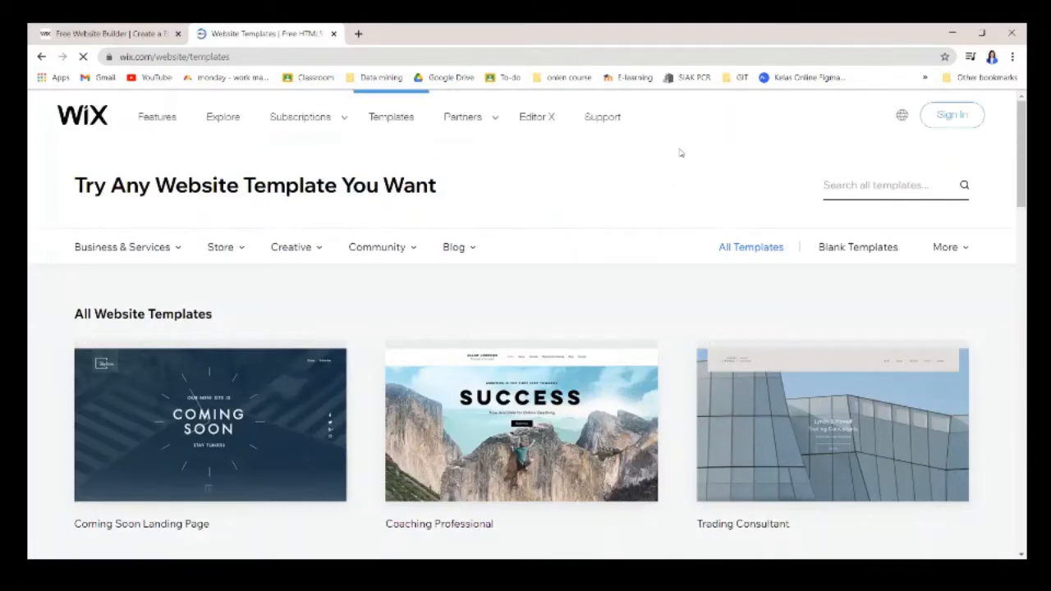
scroll(780, 367, "down", 3)
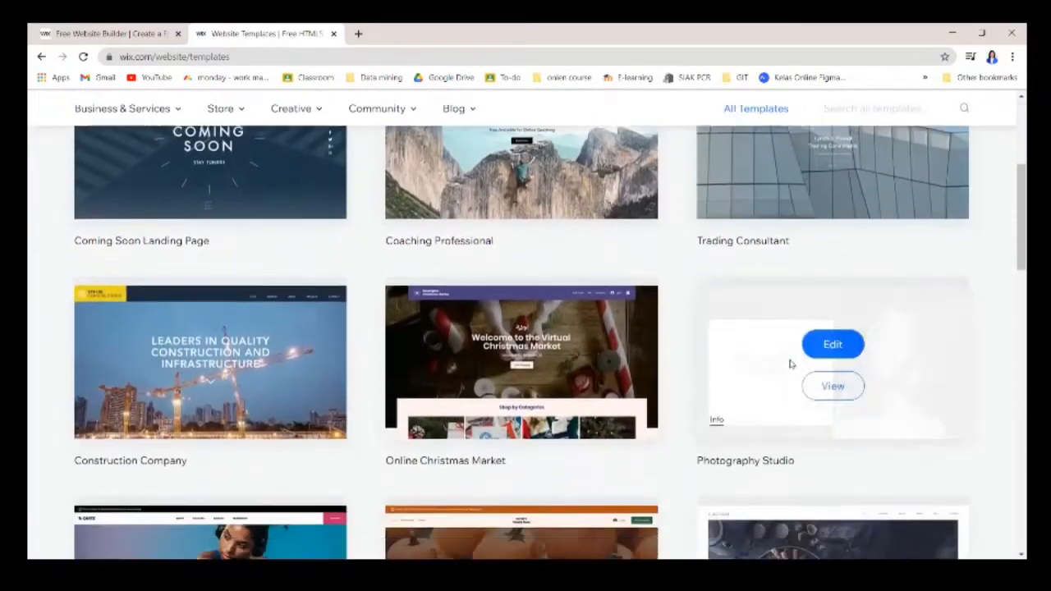
scroll(792, 367, "down", 7)
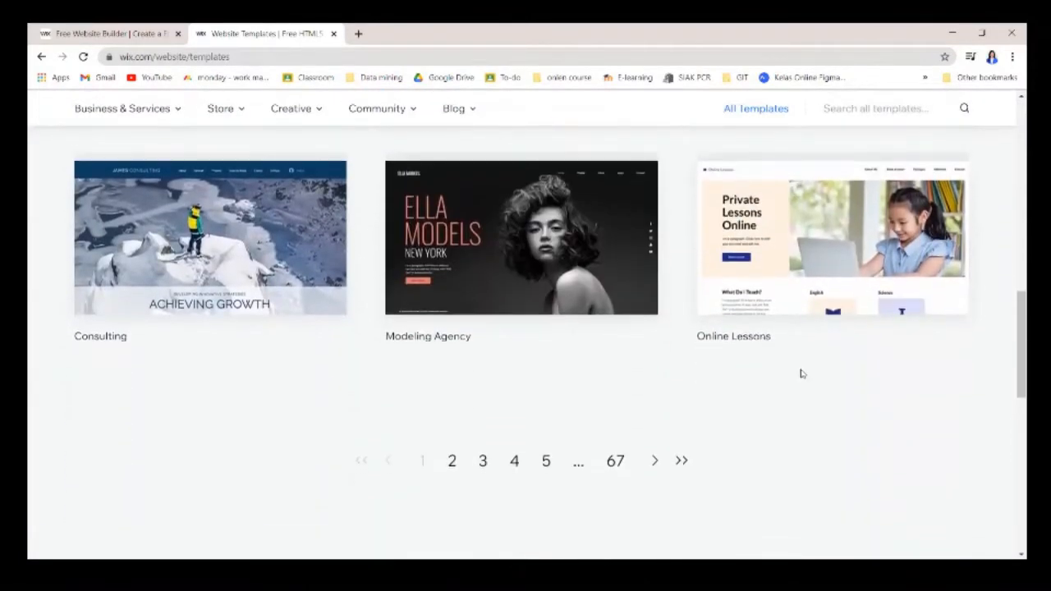
scroll(339, 388, "up", 4)
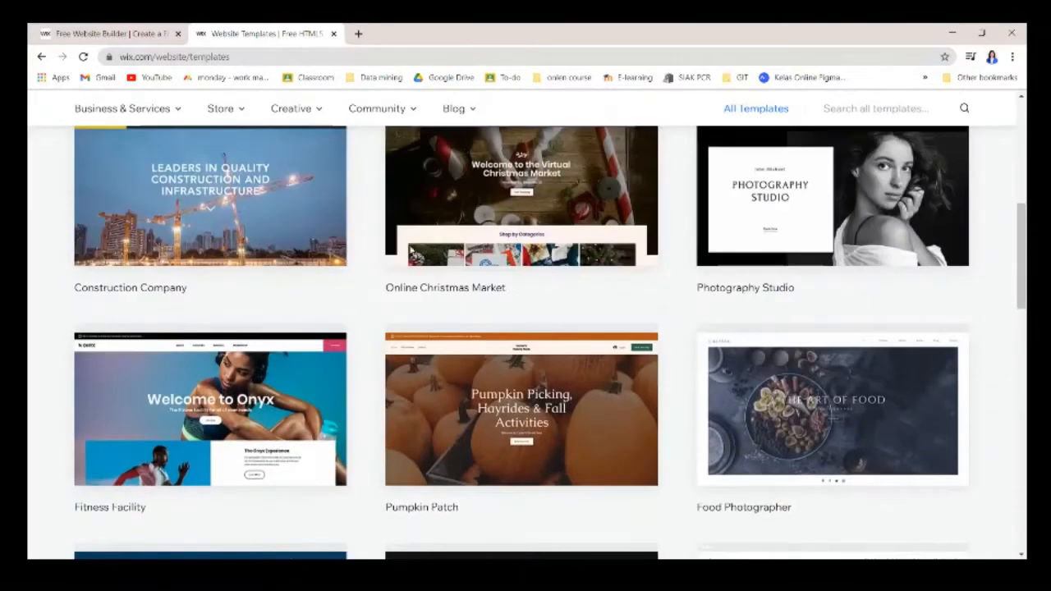
scroll(739, 345, "up", 5)
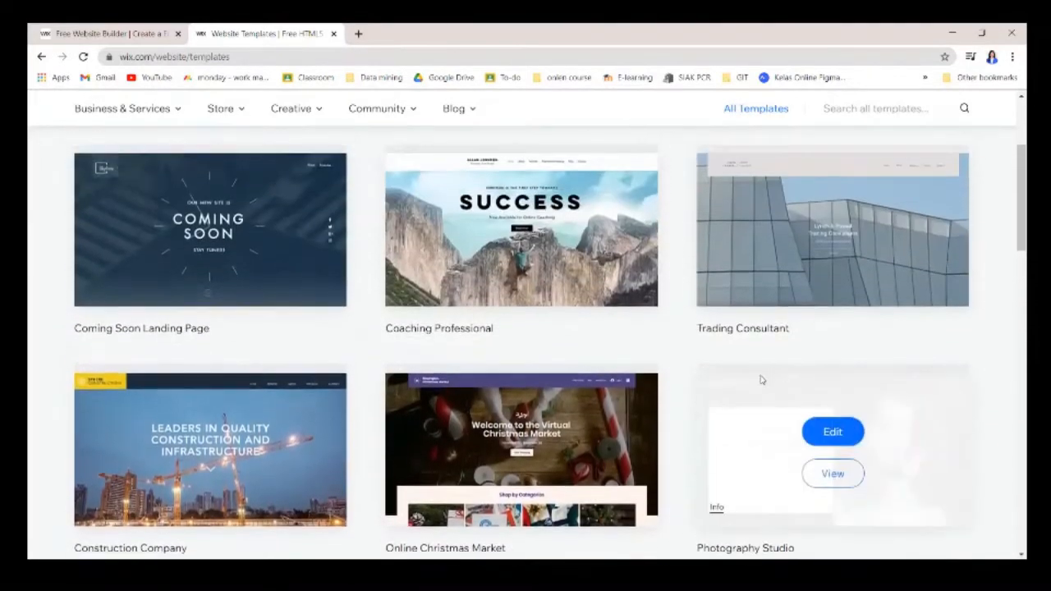
scroll(794, 345, "up", 2)
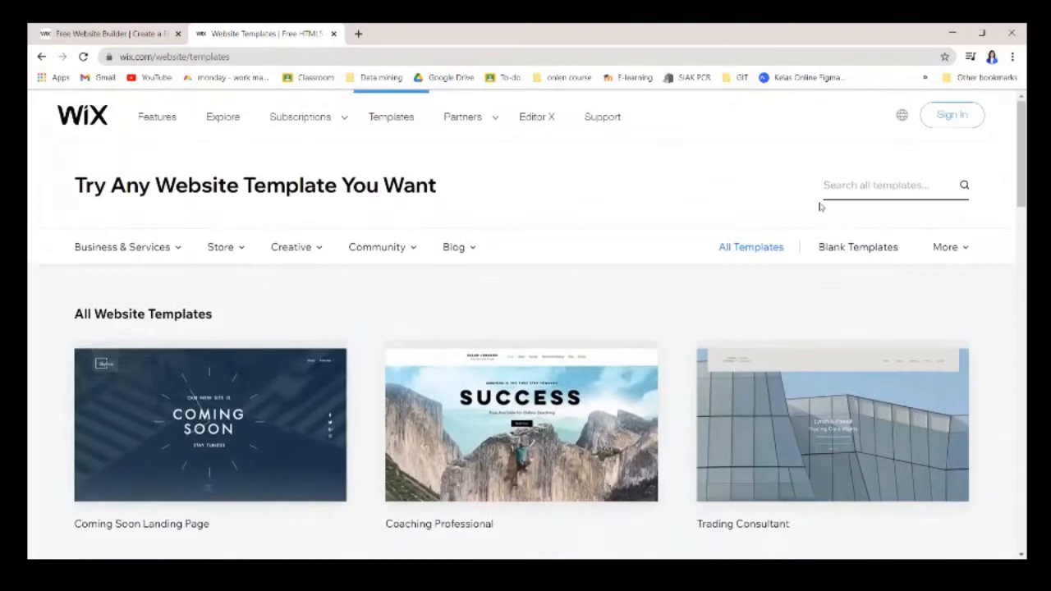
Search templates for 'shop' and browse the Online Store results like Accessories Store.
left_click(872, 188)
type("sho")
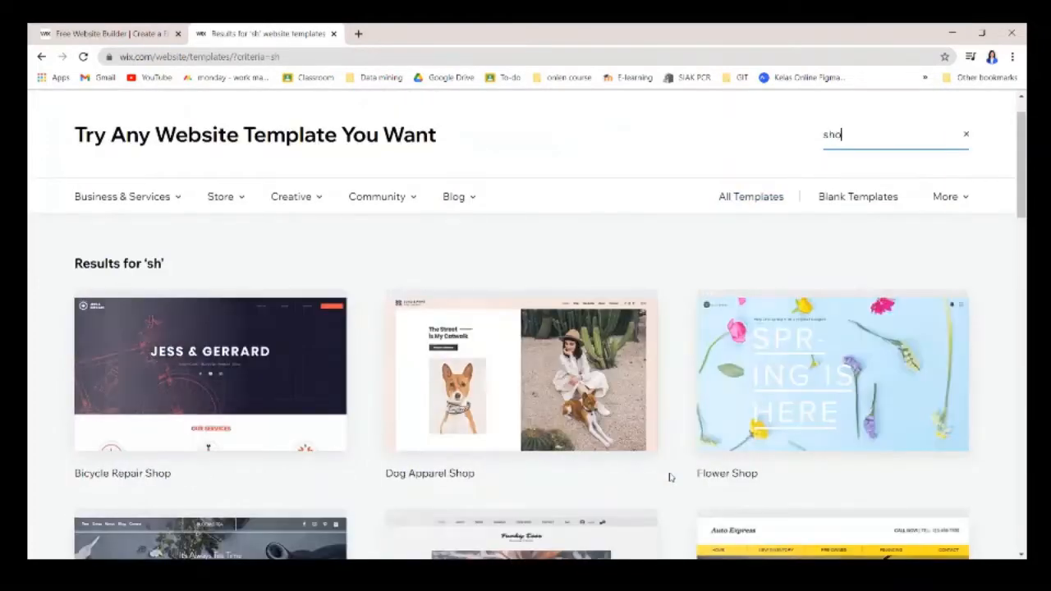
type("p")
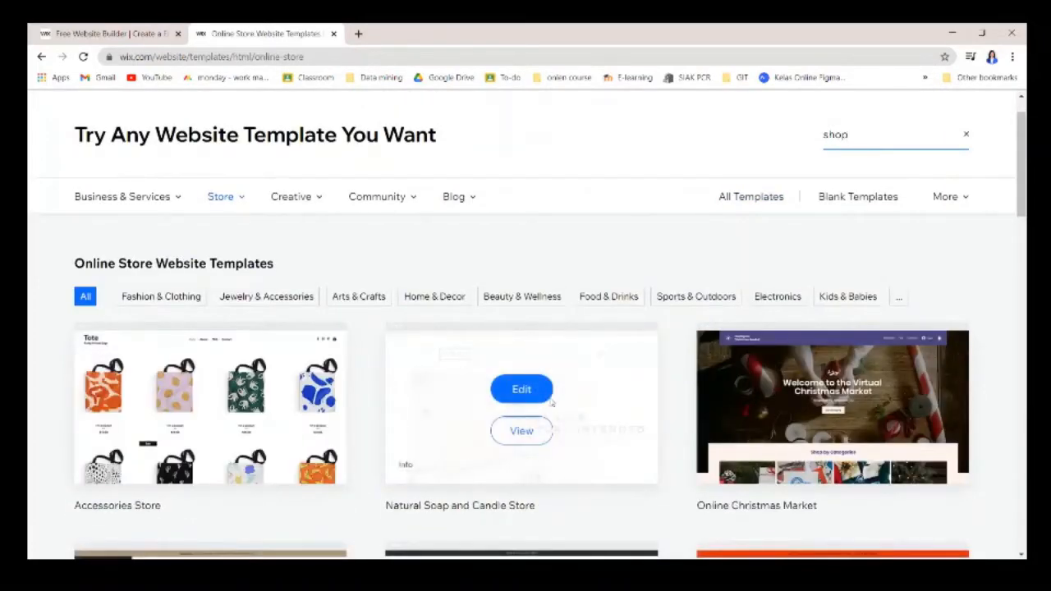
scroll(624, 365, "down", 2)
scroll(624, 365, "down", 5)
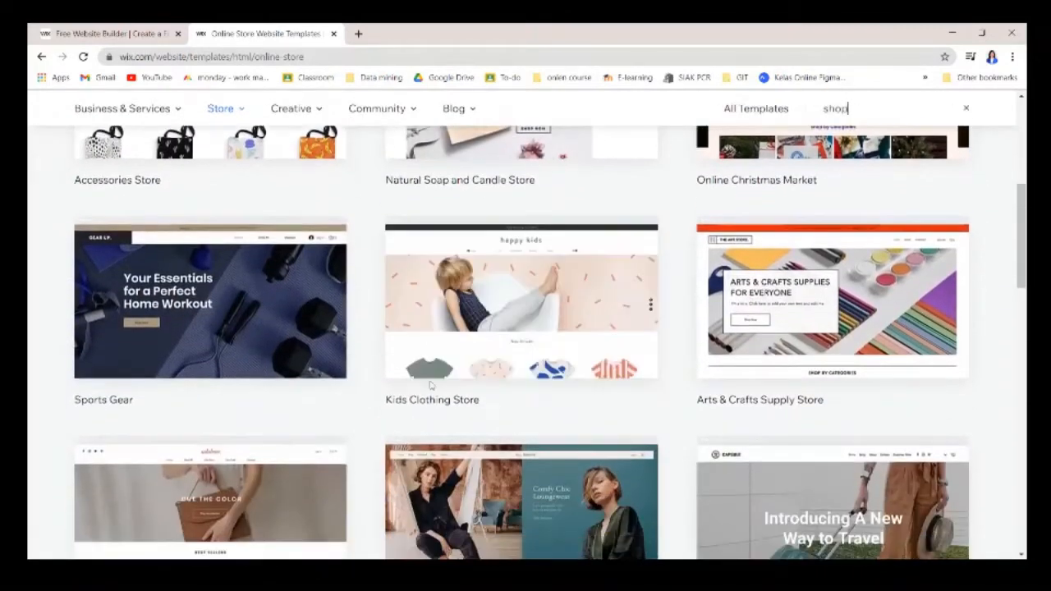
scroll(547, 434, "down", 3)
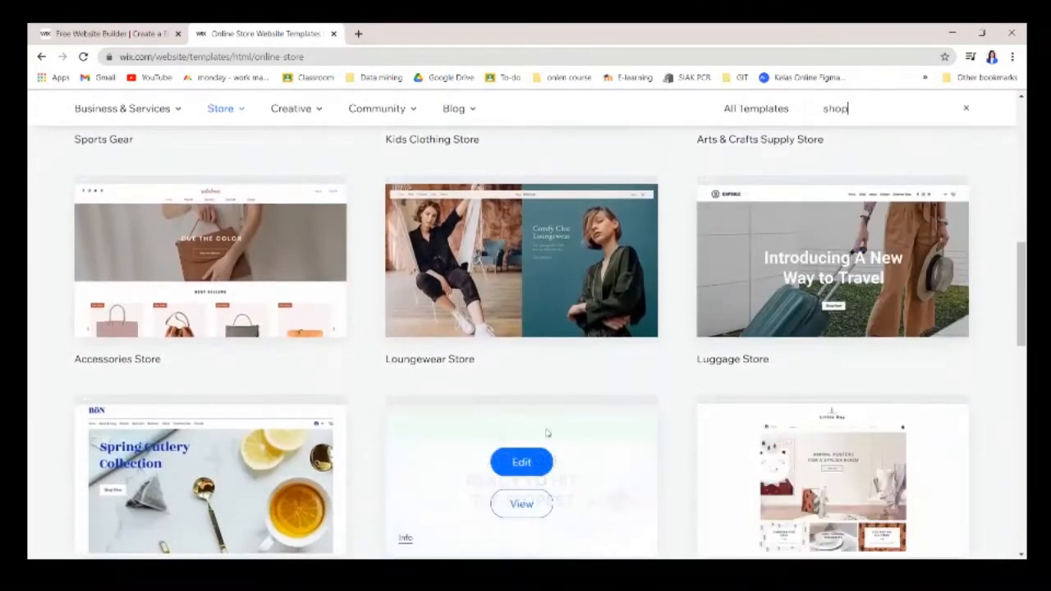
scroll(504, 424, "up", 5)
scroll(758, 336, "up", 6)
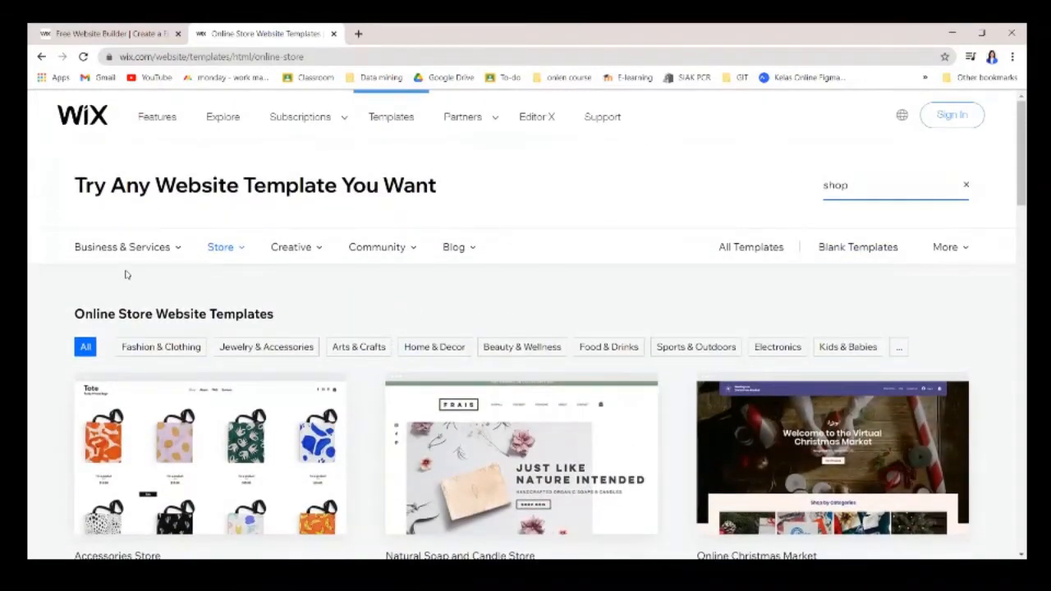
Look through the Community, Creative, Store and Business & Services template categories.
mouse_move(377, 246)
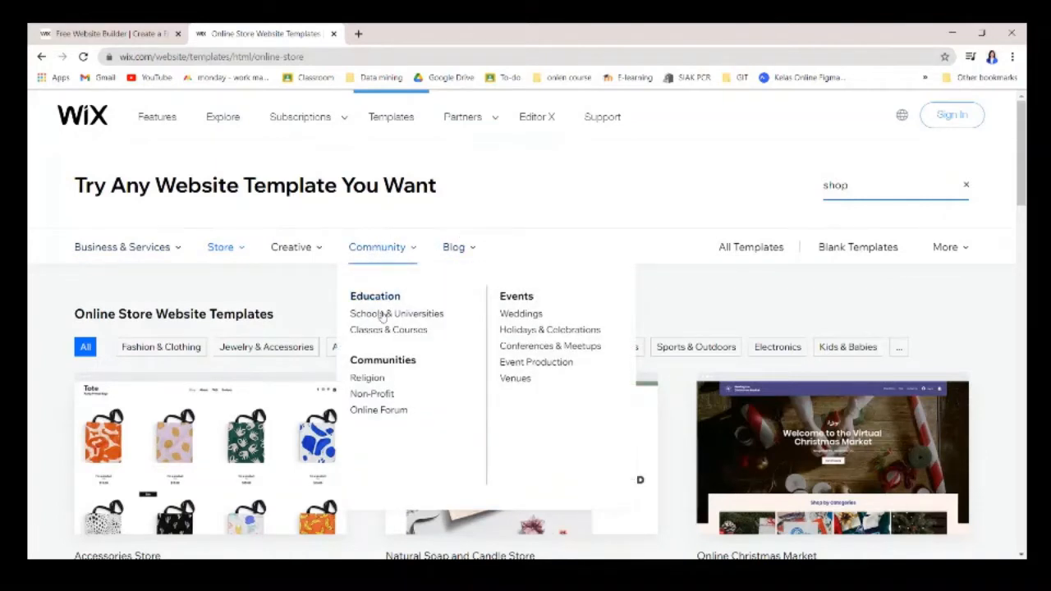
mouse_move(298, 250)
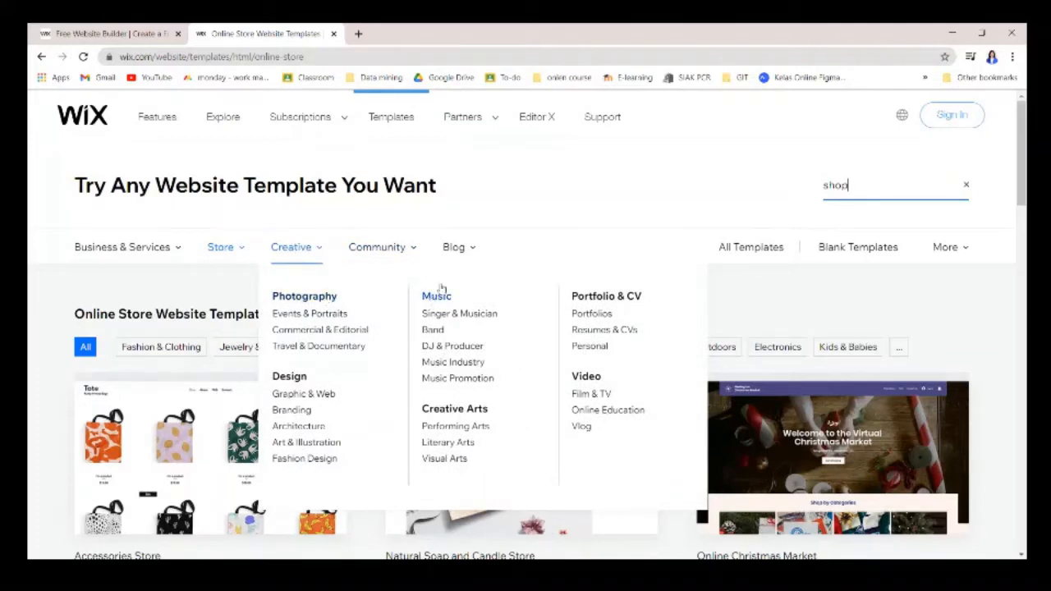
mouse_move(216, 258)
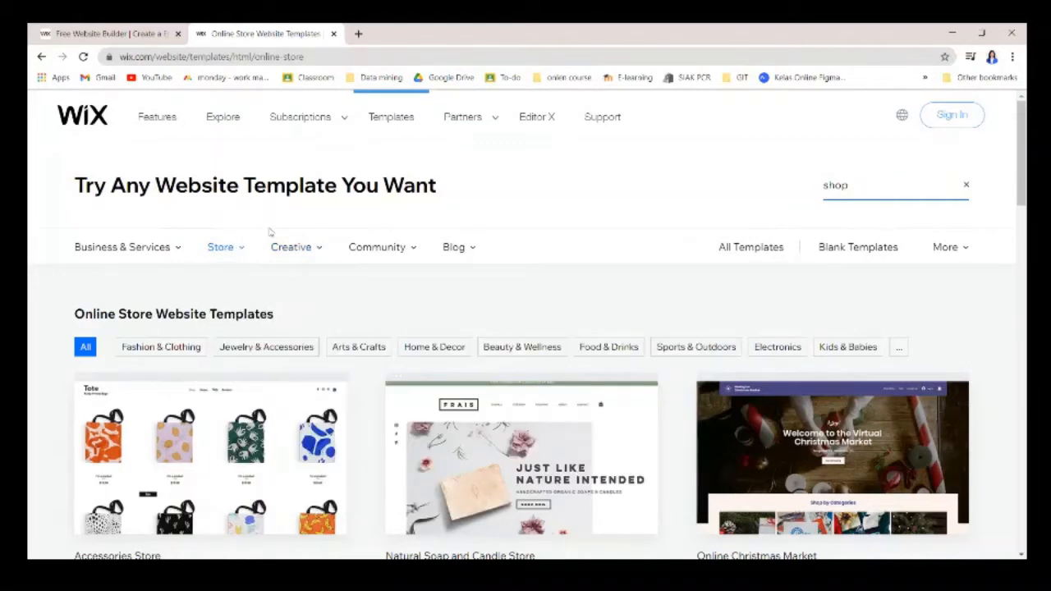
mouse_move(172, 250)
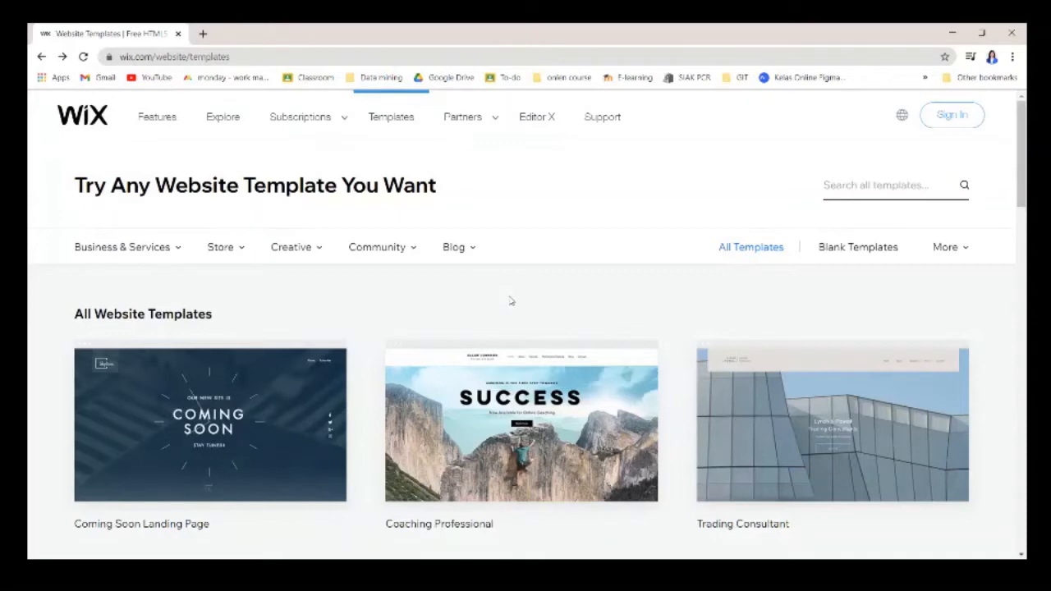
scroll(517, 308, "down", 2)
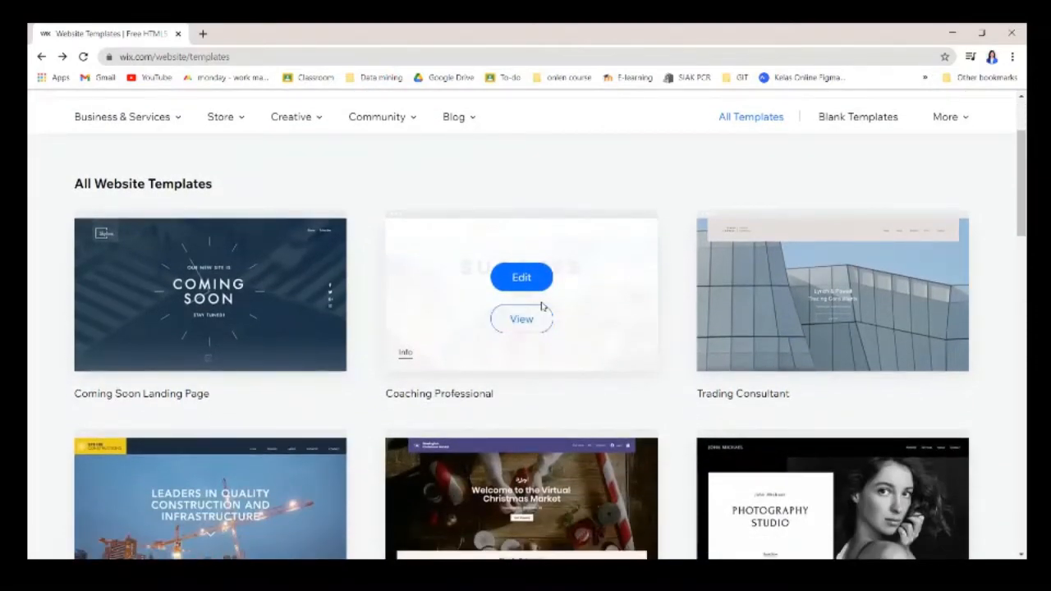
scroll(542, 306, "down", 3)
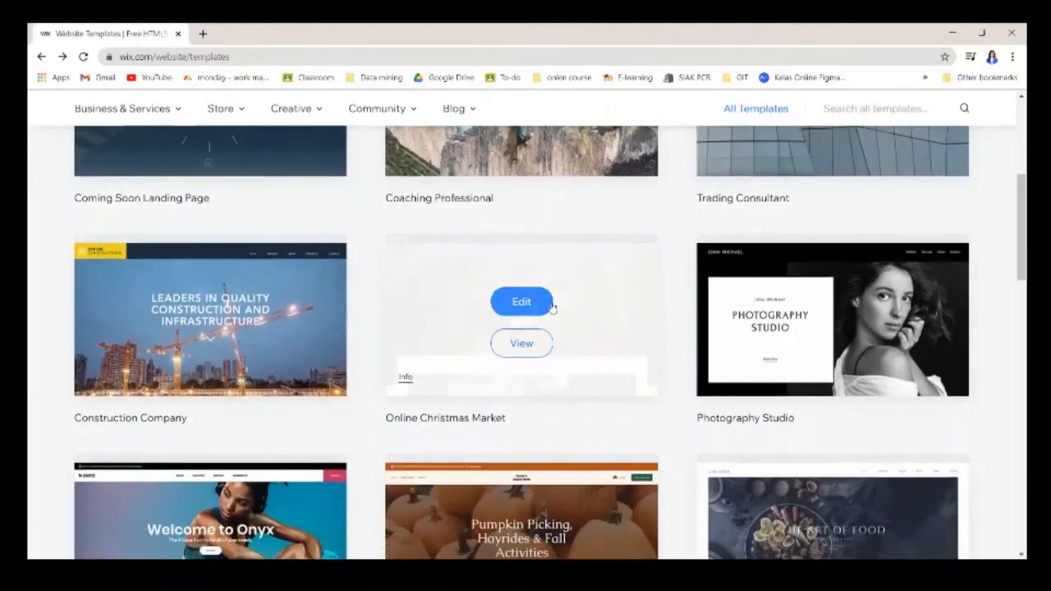
scroll(558, 307, "down", 1)
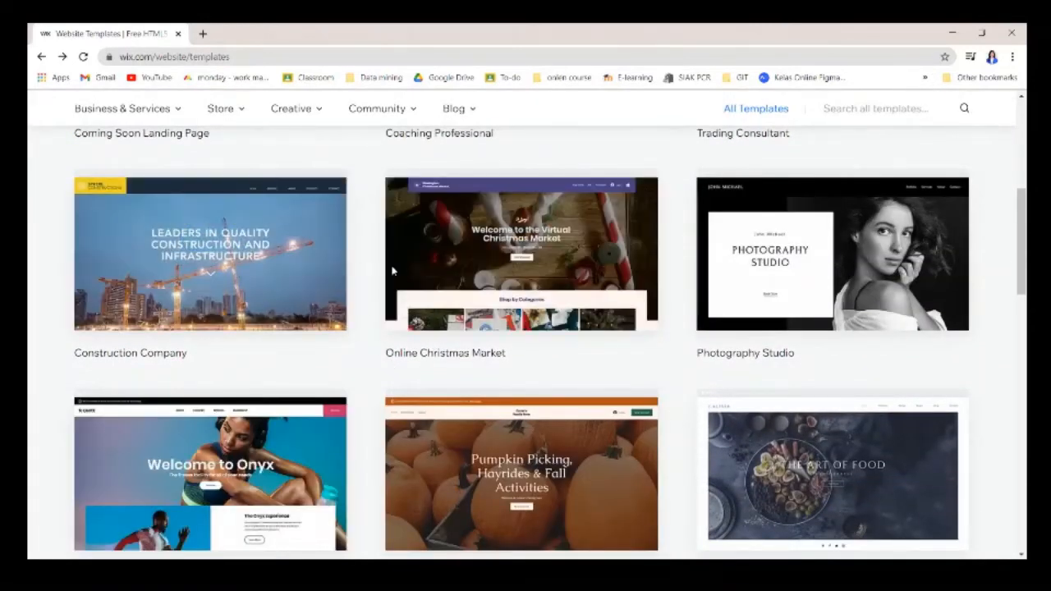
scroll(392, 270, "down", 5)
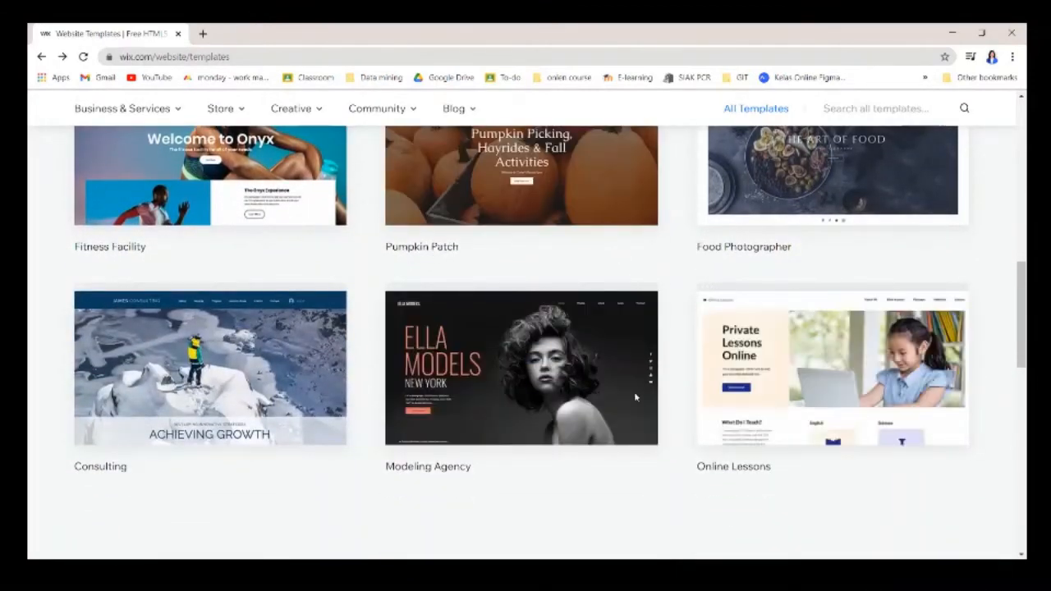
scroll(624, 345, "up", 5)
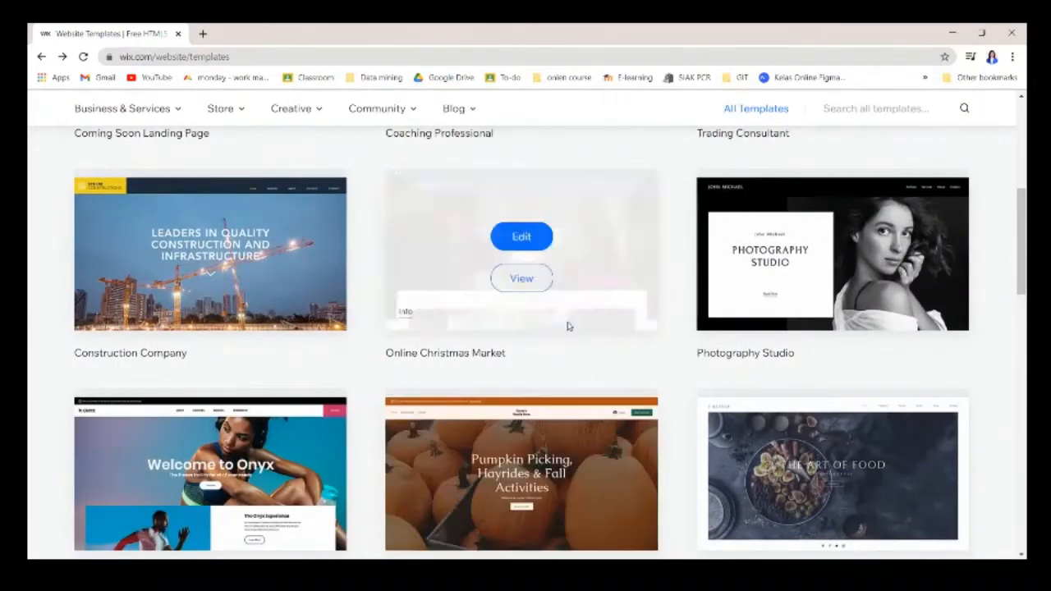
scroll(624, 345, "down", 1)
scroll(681, 328, "up", 6)
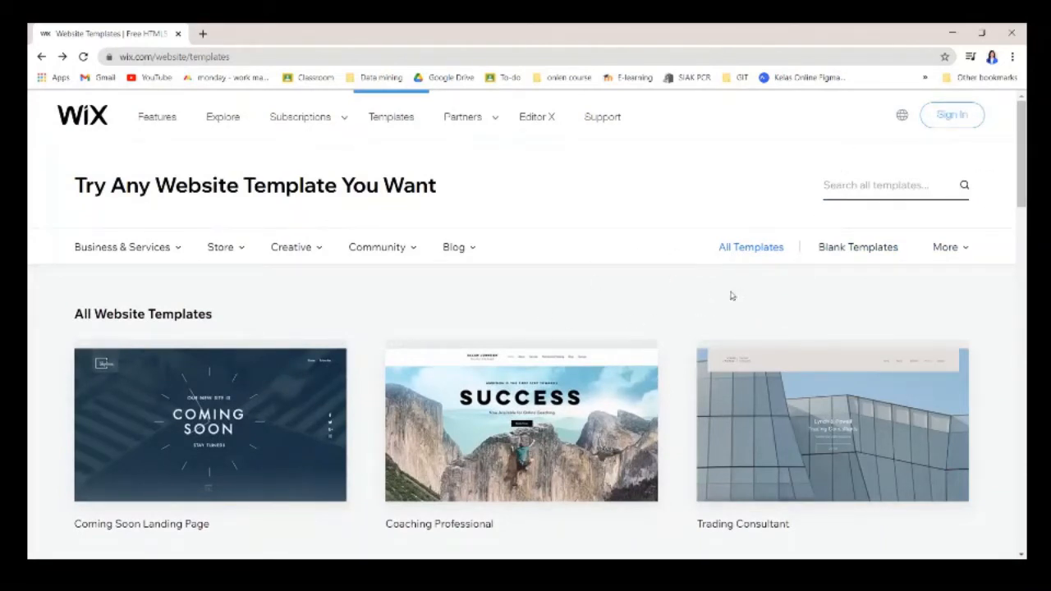
scroll(727, 308, "down", 2)
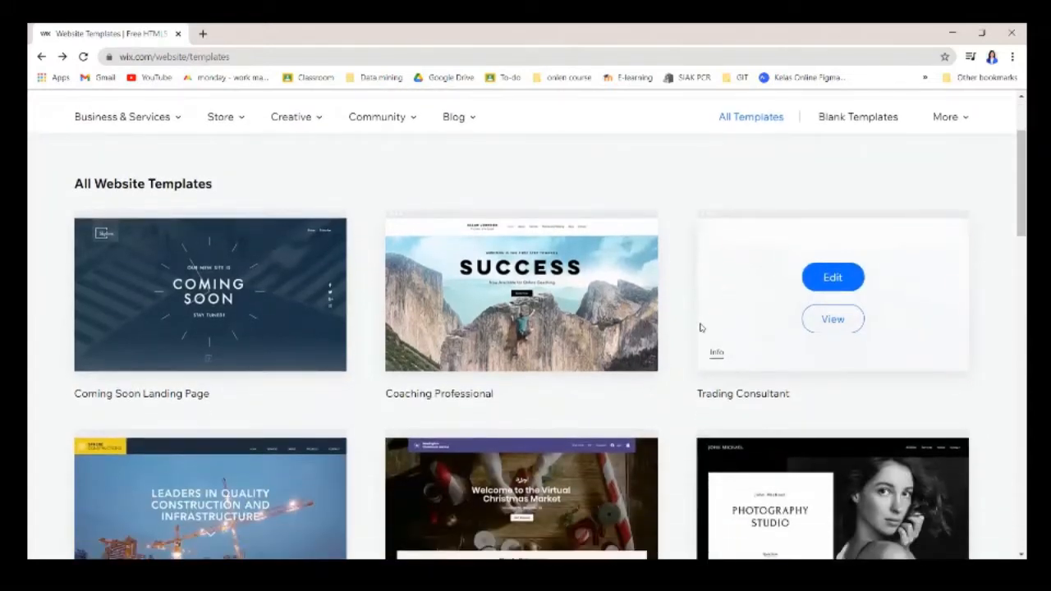
scroll(690, 333, "down", 2)
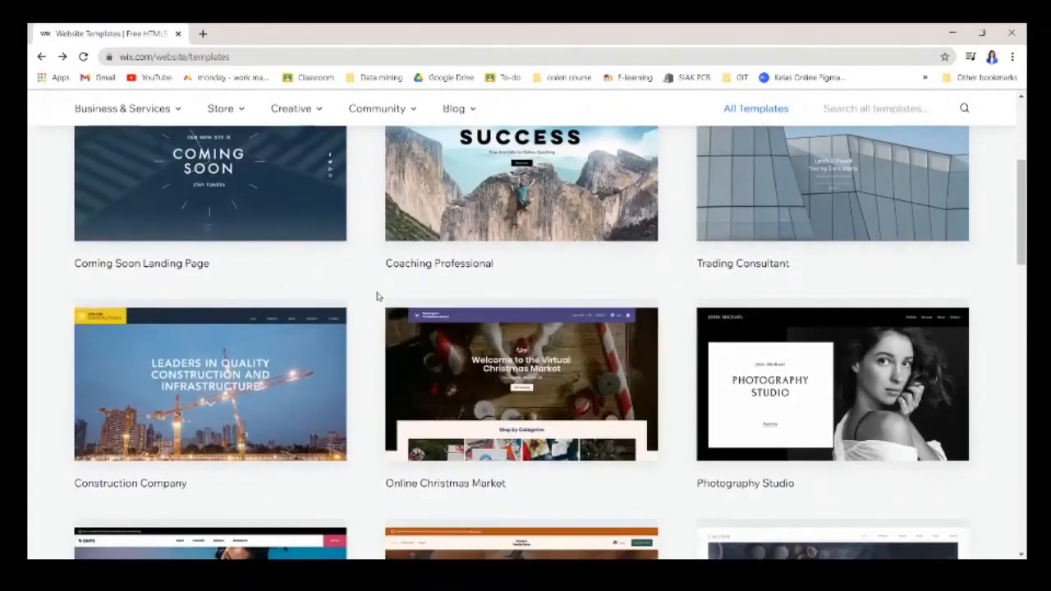
mouse_move(515, 398)
mouse_move(764, 328)
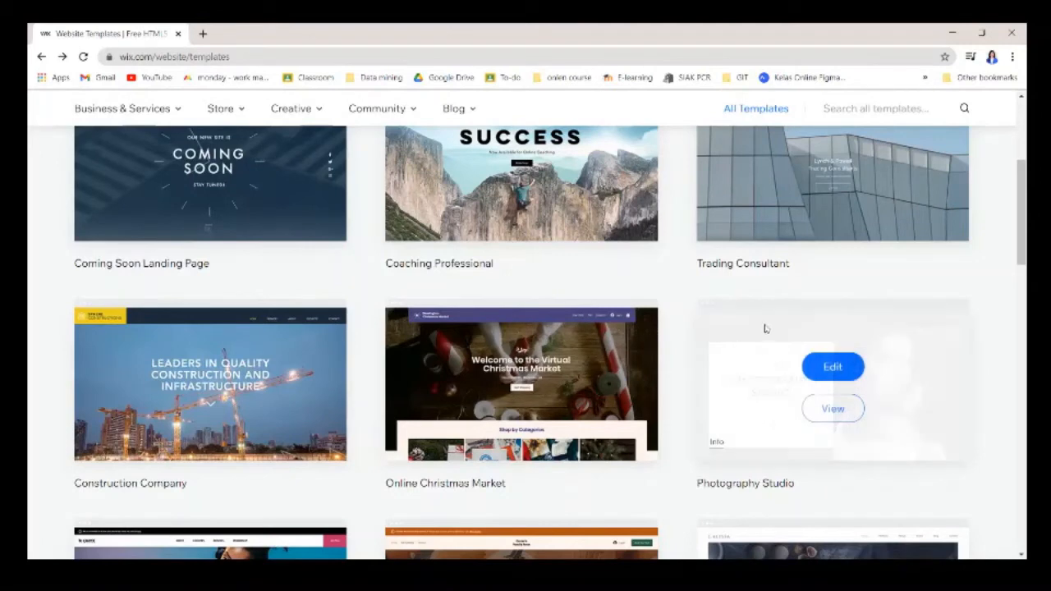
scroll(733, 329, "down", 1)
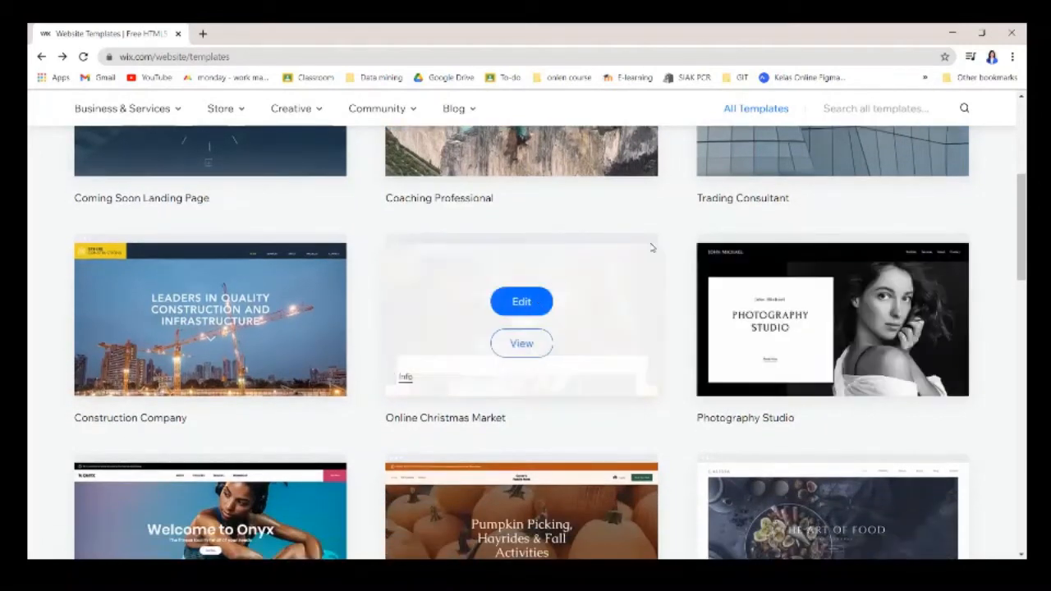
scroll(673, 269, "down", 3)
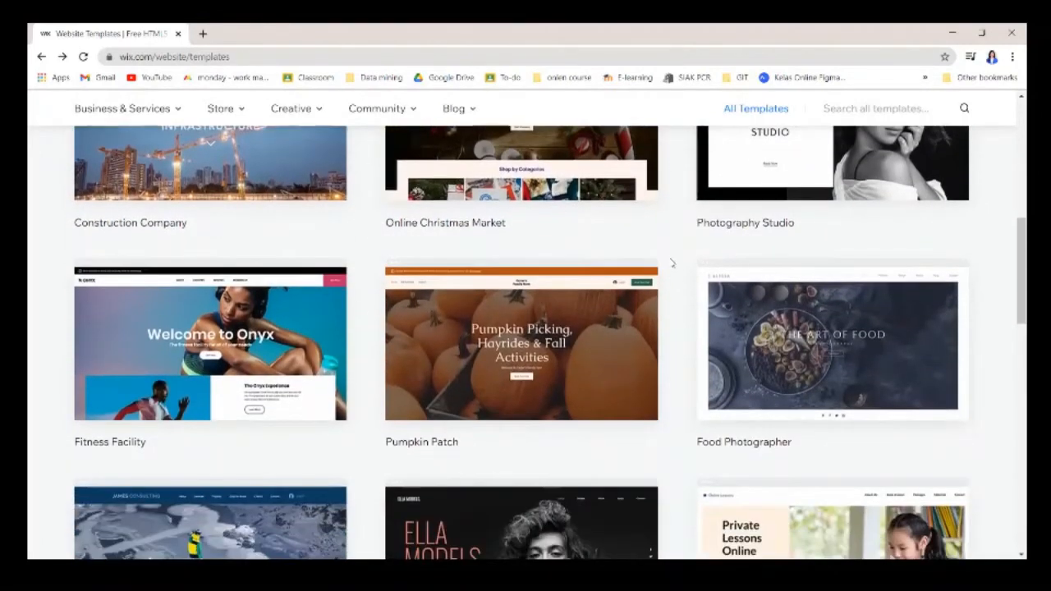
scroll(675, 268, "down", 1)
scroll(673, 267, "down", 1)
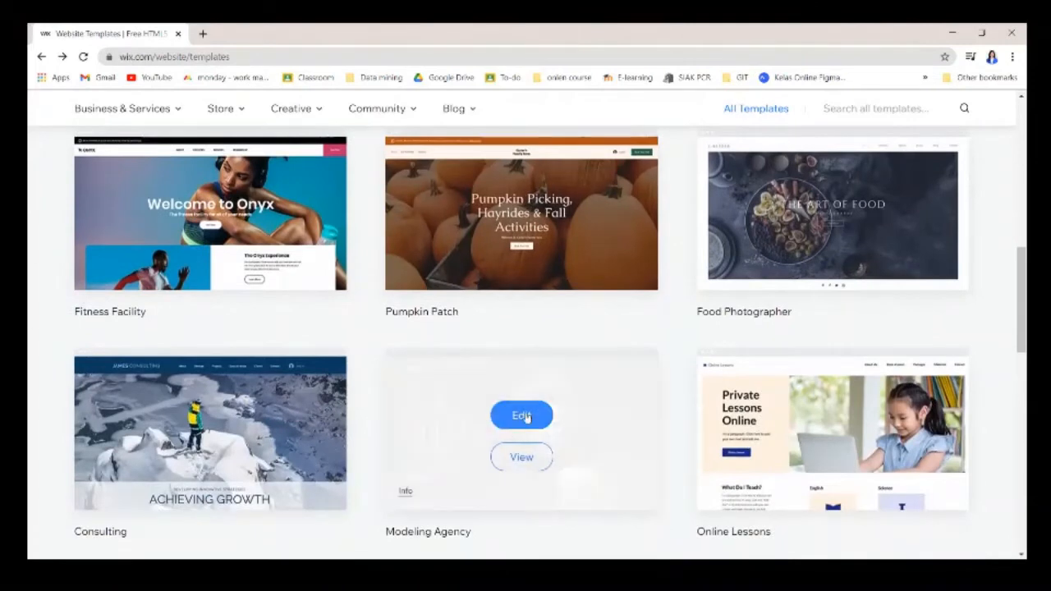
scroll(558, 400, "up", 3)
scroll(569, 407, "up", 3)
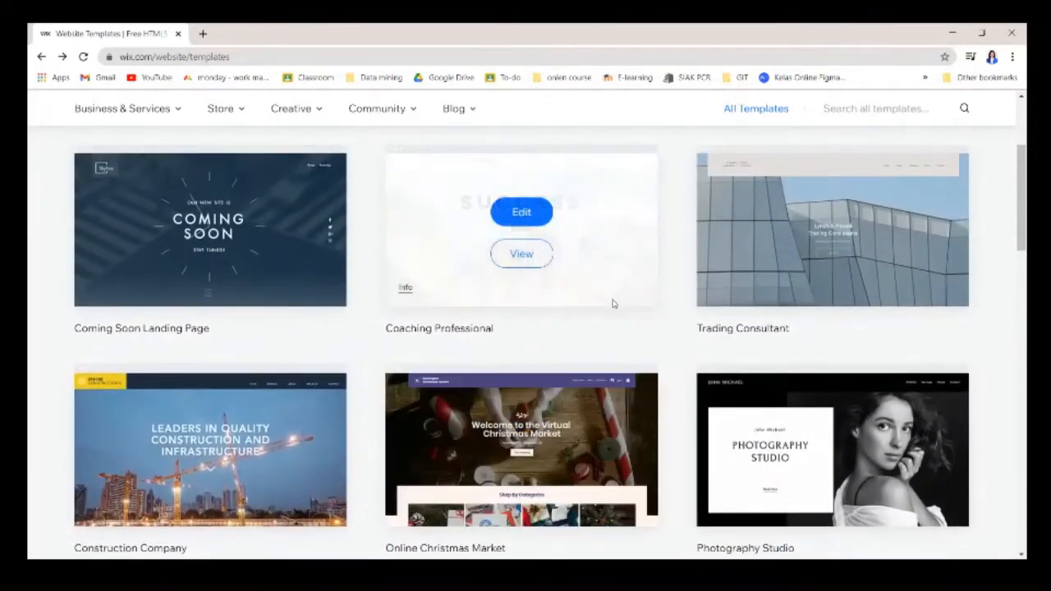
scroll(617, 304, "up", 2)
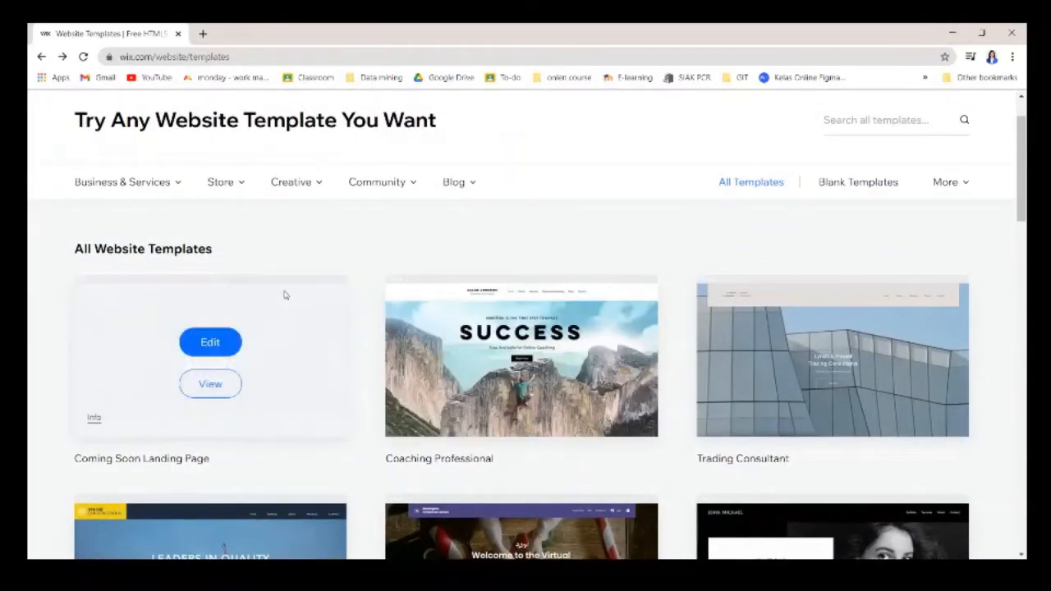
scroll(474, 255, "down", 1)
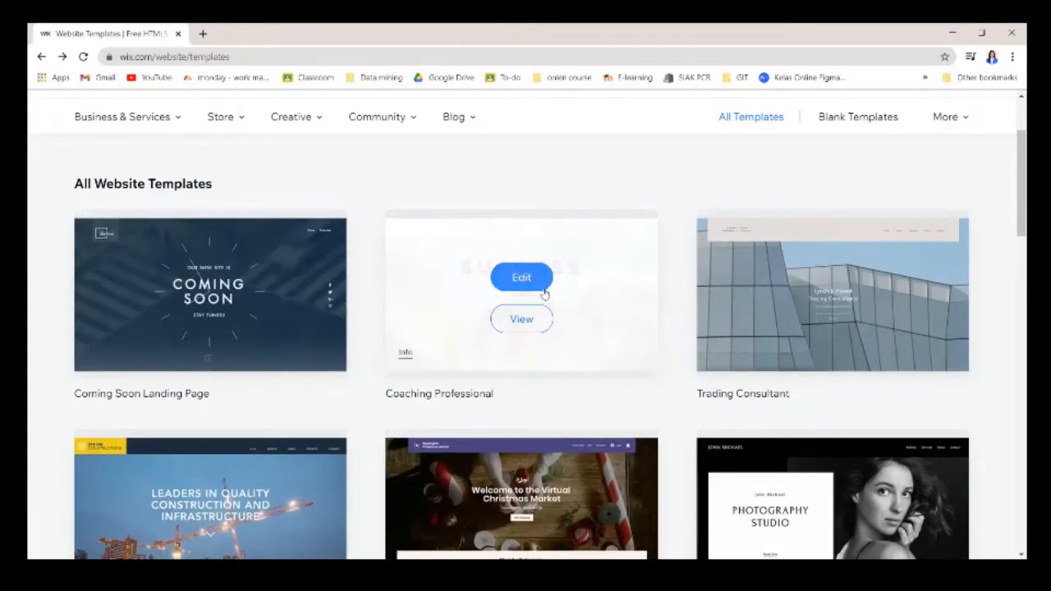
scroll(553, 279, "down", 1)
scroll(553, 279, "up", 1)
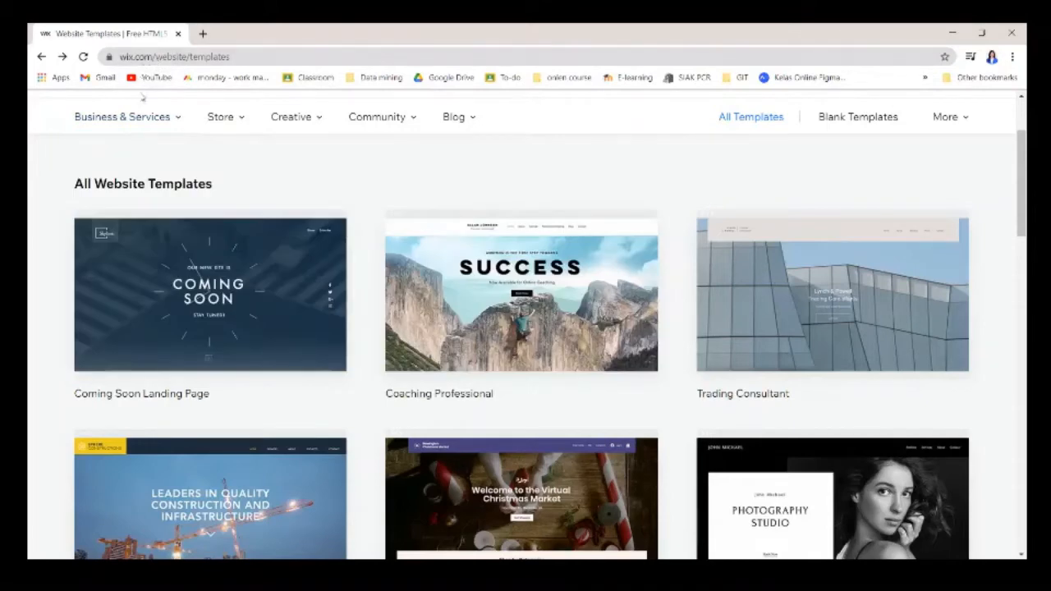
scroll(514, 312, "up", 2)
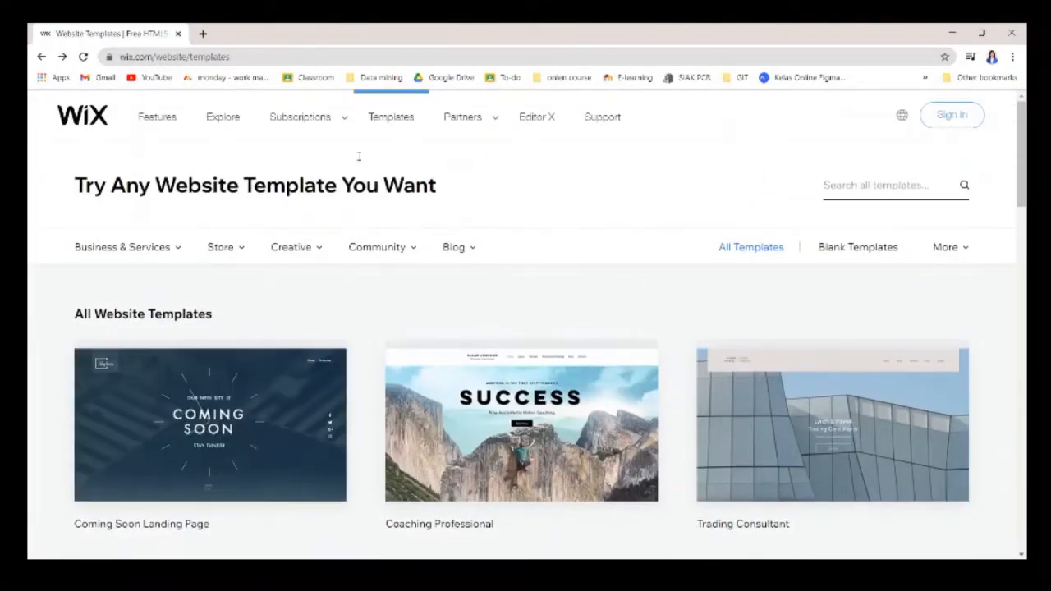
Open Premium Plans and scroll through the VIP, Unlimited, Combo and Connect Domain prices.
mouse_move(320, 113)
left_click(318, 157)
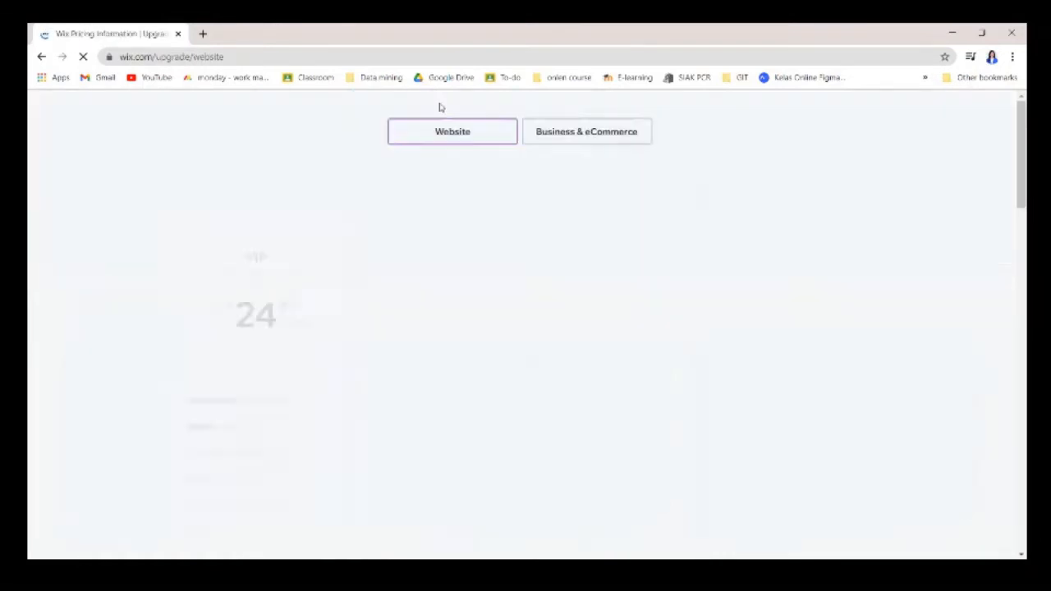
scroll(657, 296, "down", 1)
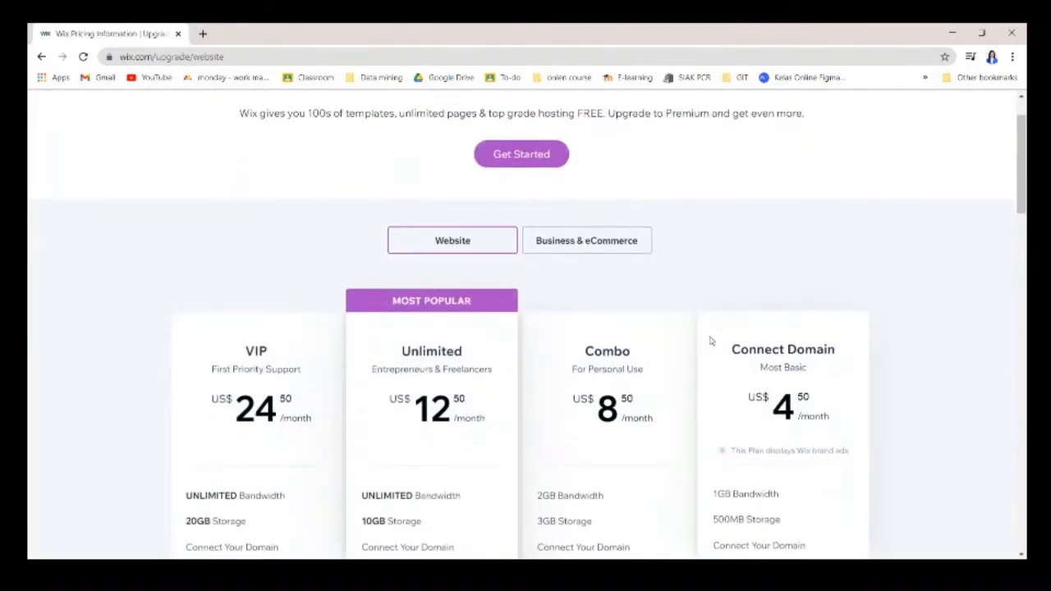
scroll(715, 338, "down", 1)
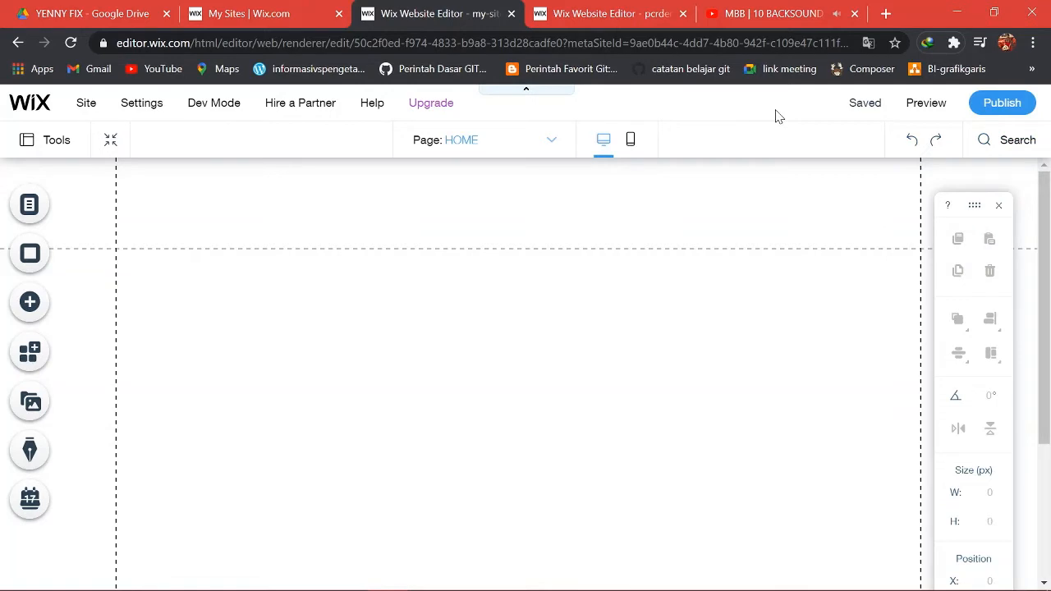
mouse_move(870, 113)
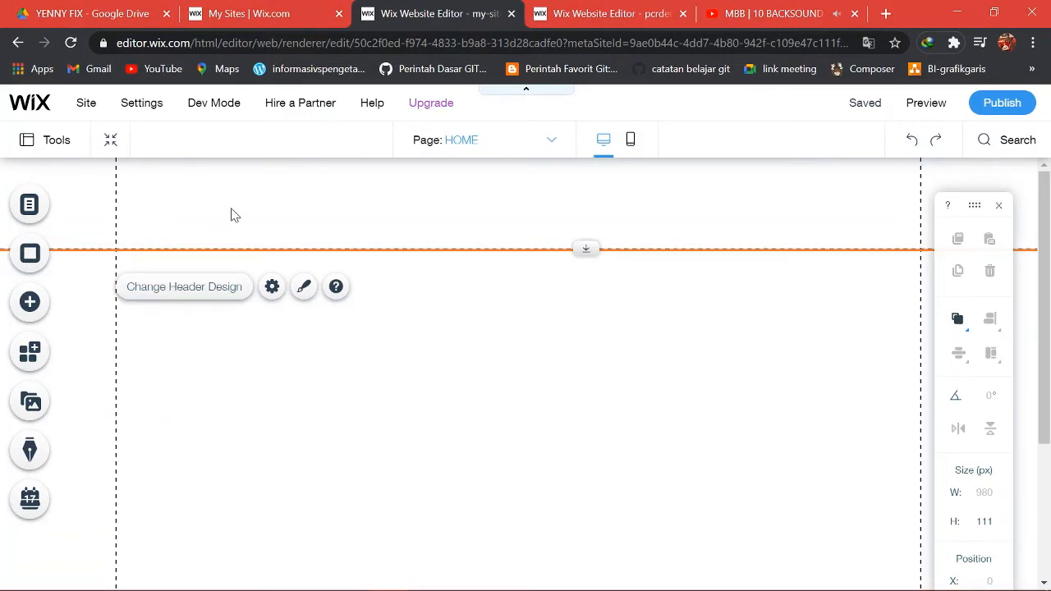
Add a new page named ABOUT to the site's page list.
left_click(42, 207)
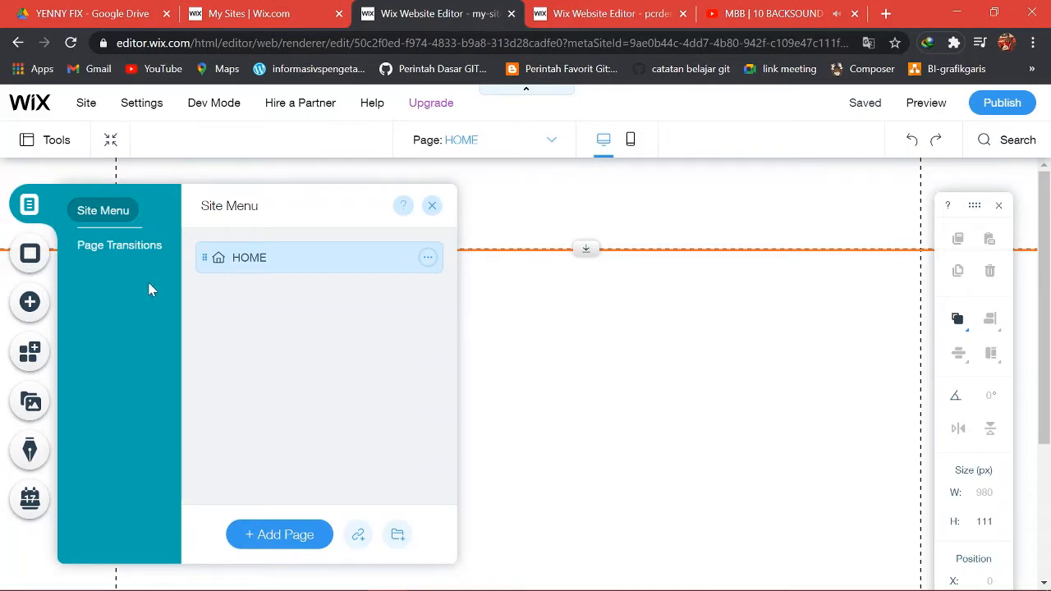
left_click(282, 544)
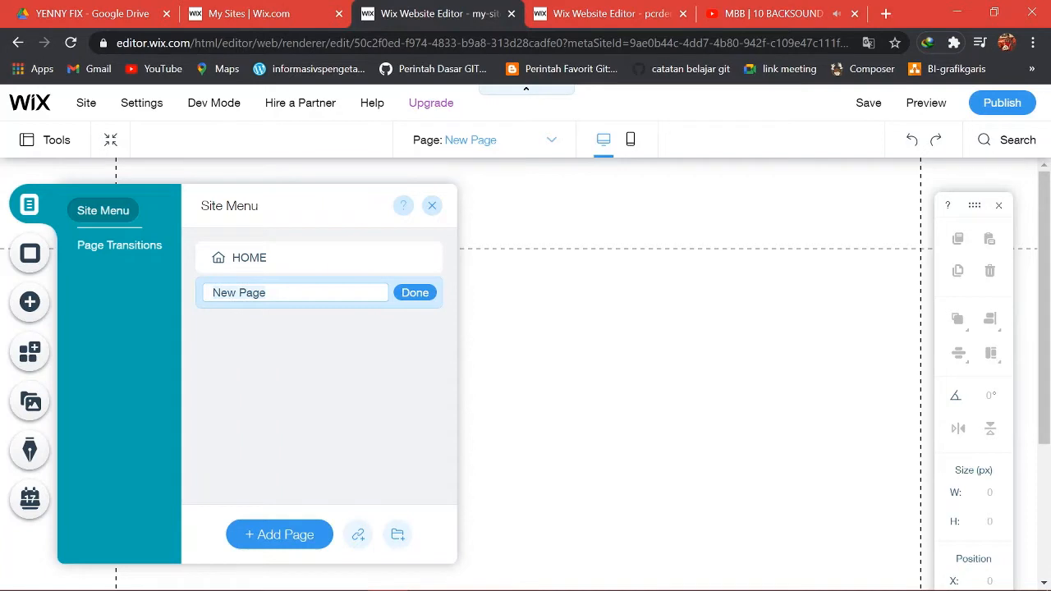
key("ctrl+a")
key("BackSpace")
type("A")
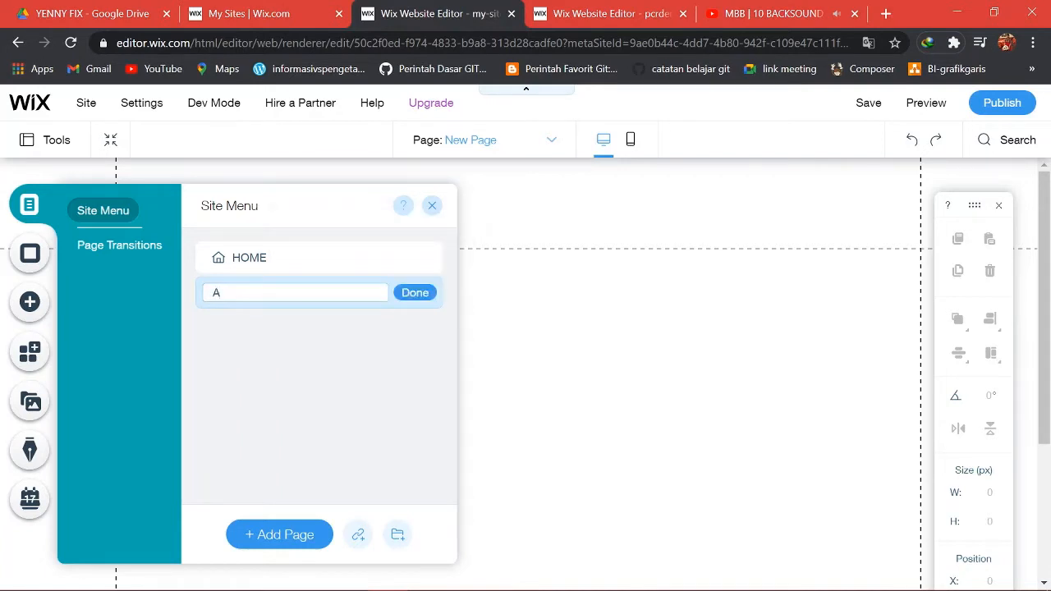
type("BOUT")
left_click(404, 296)
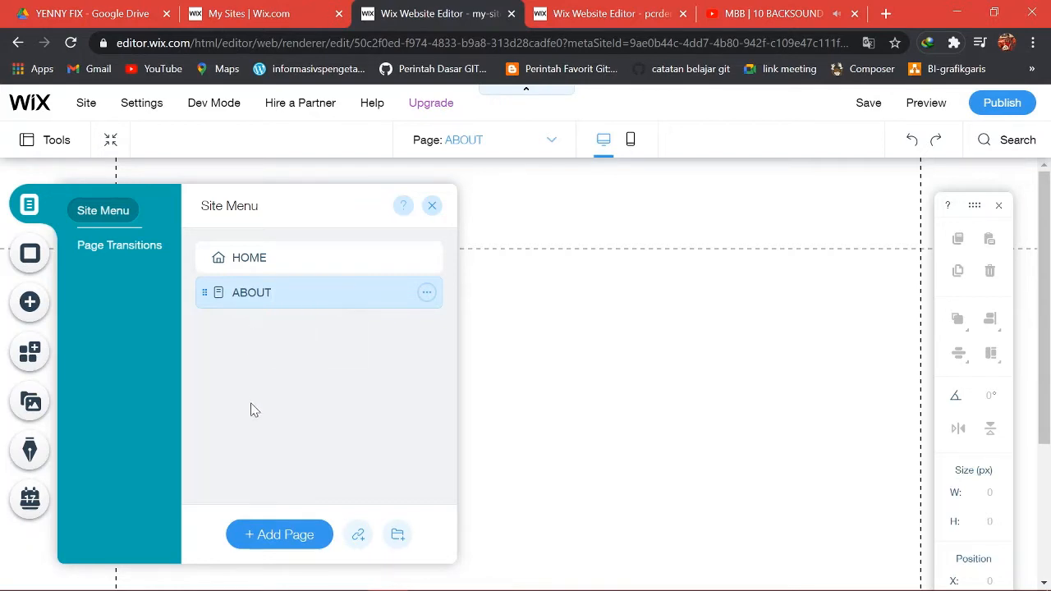
Add a HELP page, move it above ABOUT, and review the page transition options.
left_click(279, 535)
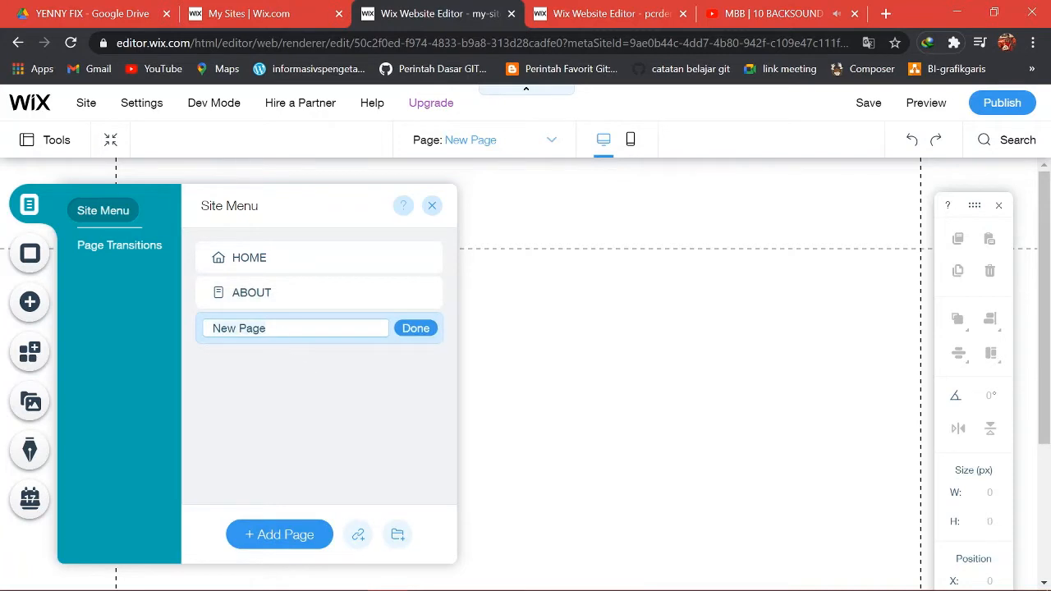
key("BackSpace")
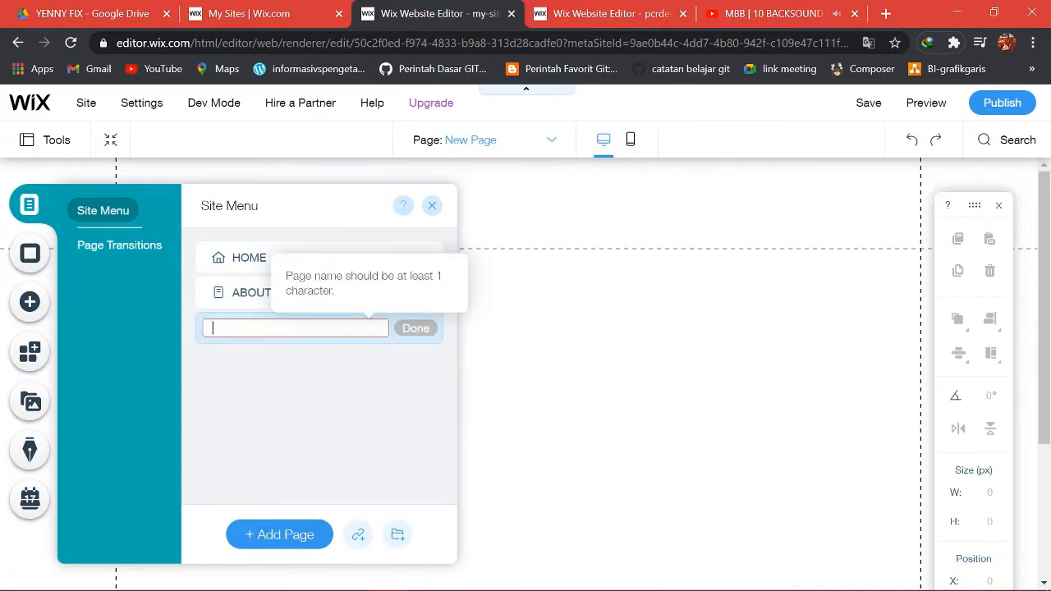
type("HELP")
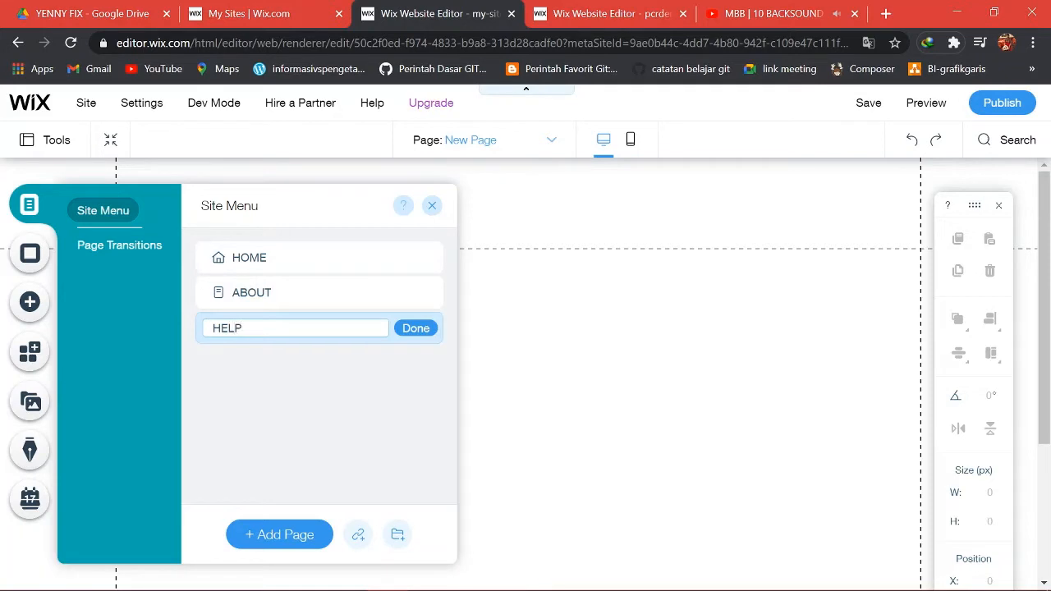
left_click(410, 328)
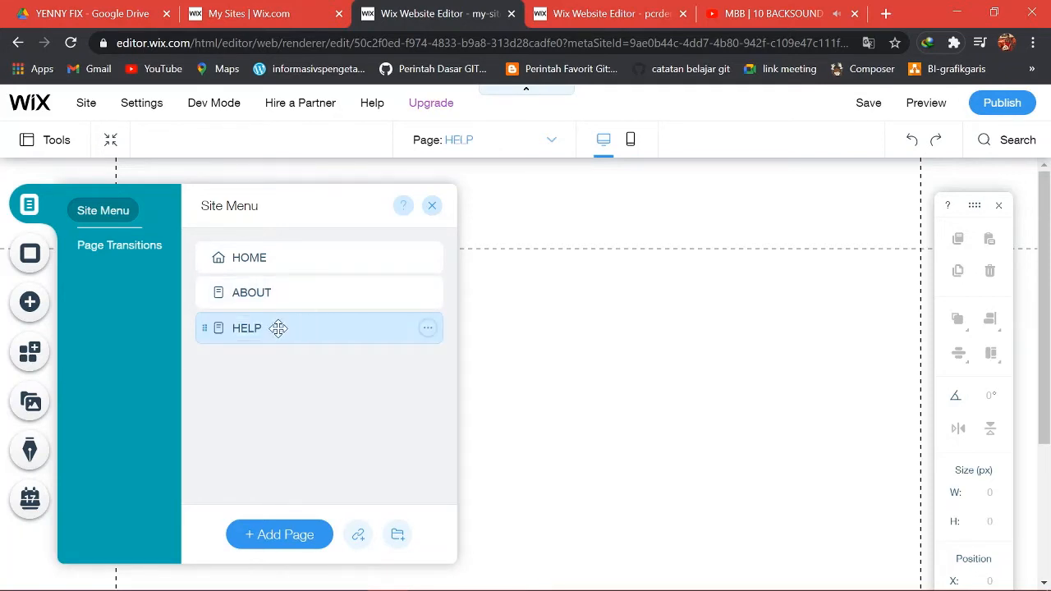
left_click_drag(276, 325, 272, 292)
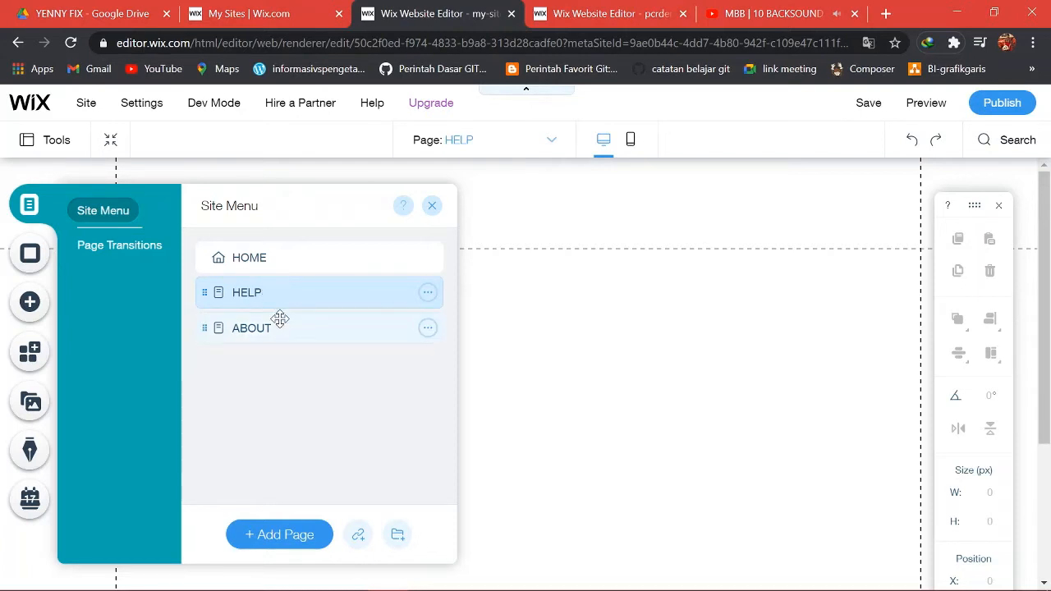
left_click(89, 245)
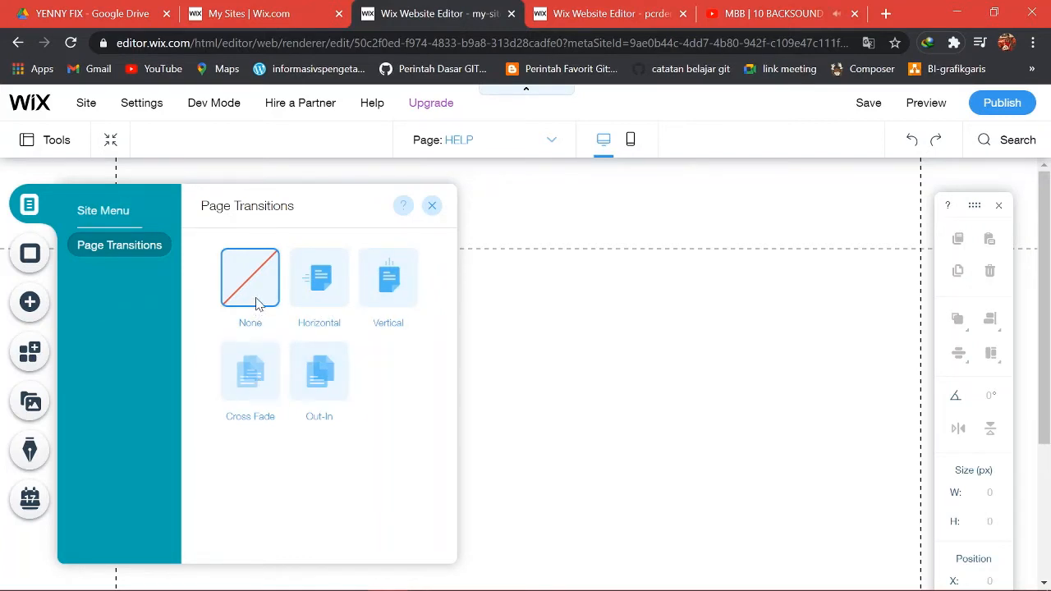
left_click(24, 253)
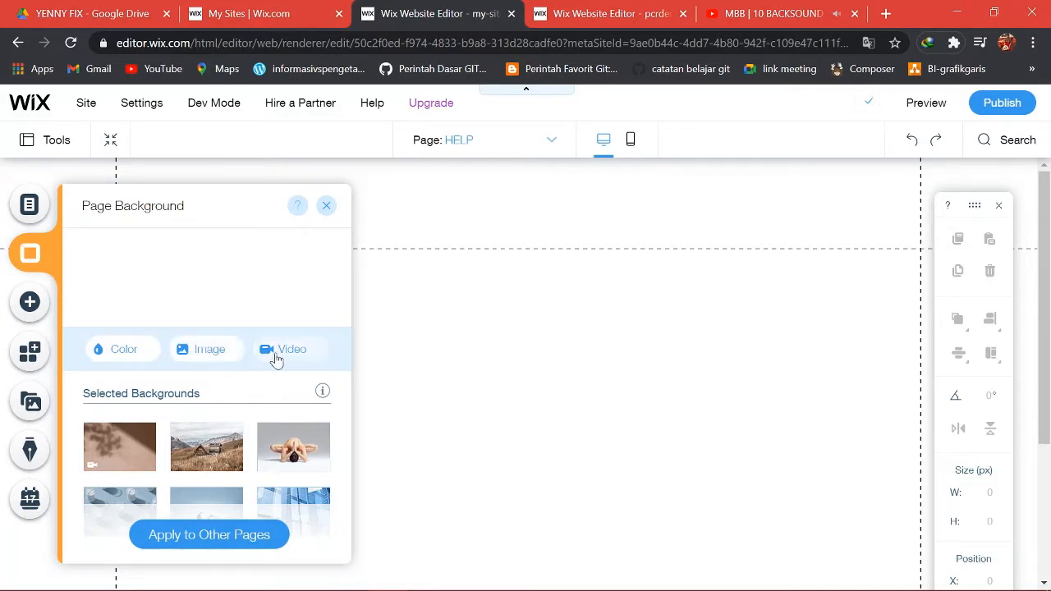
Set the HELP page background to a solid white colour.
left_click(123, 349)
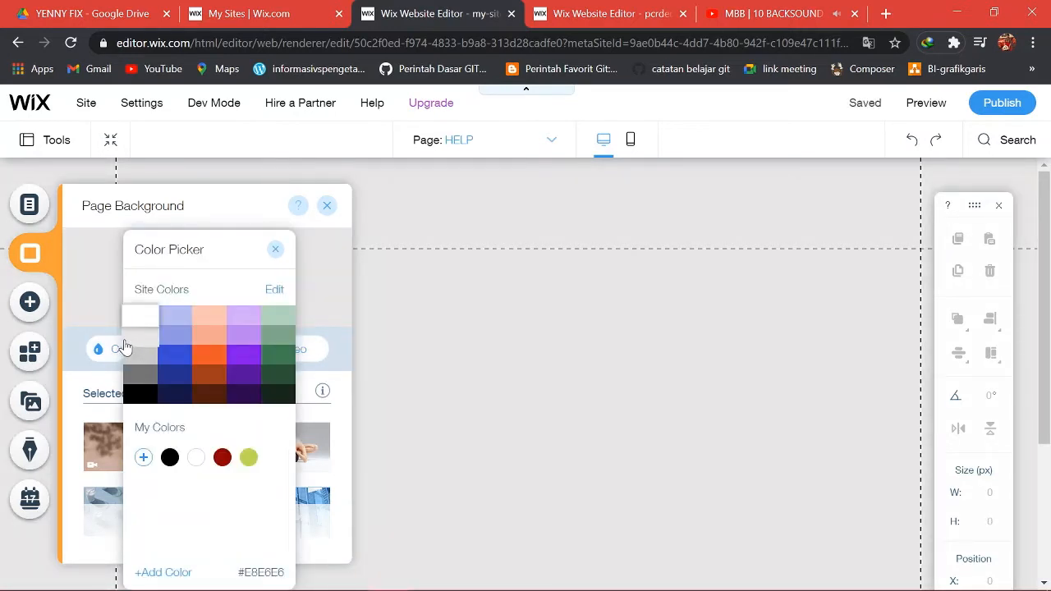
left_click(140, 316)
left_click(275, 249)
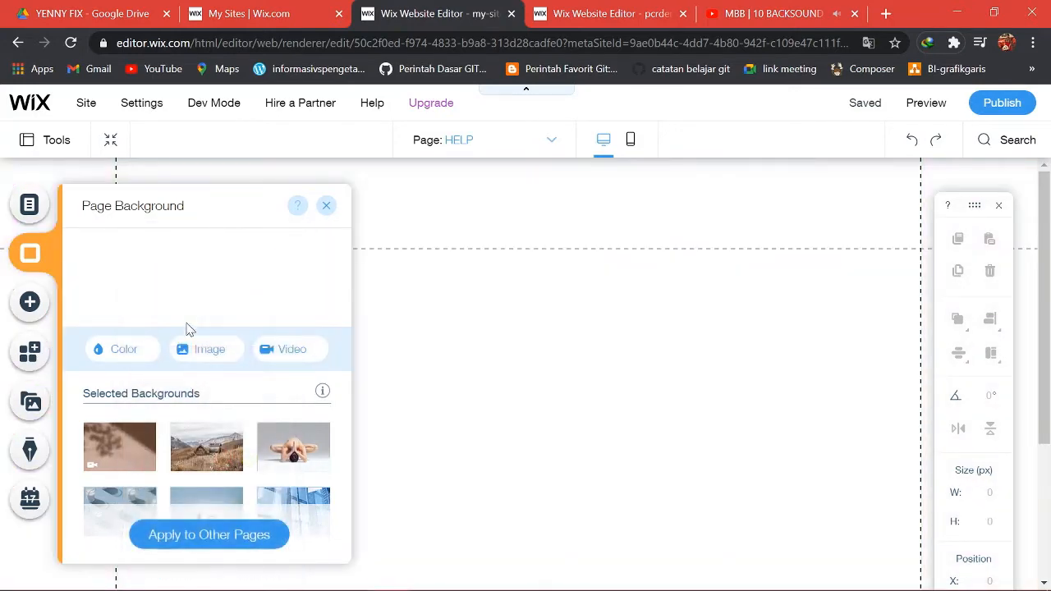
Preview the background image and video choosers, then close them and the Page Background panel.
left_click(192, 351)
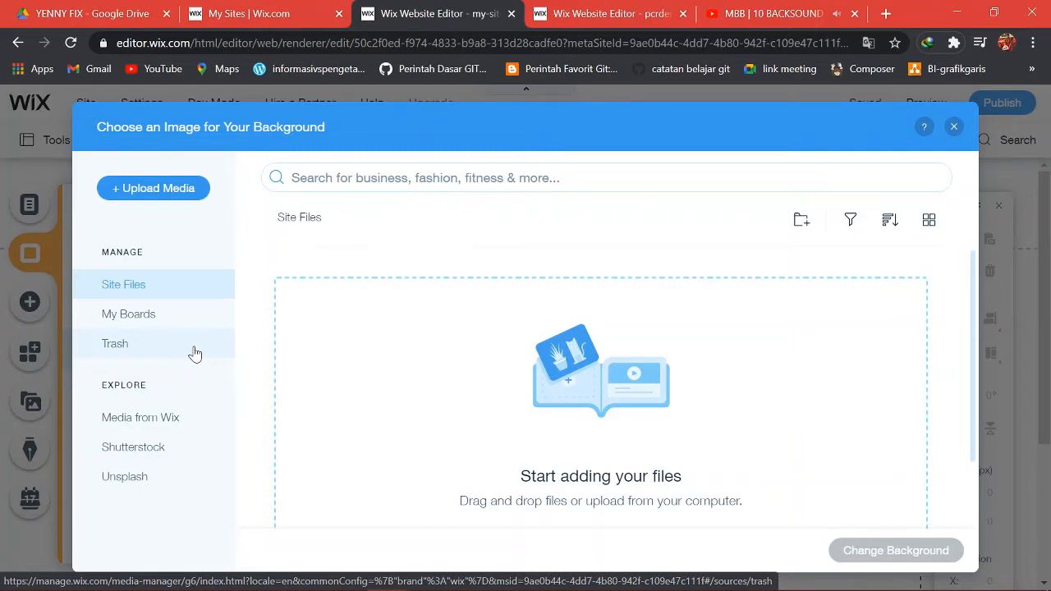
left_click(156, 420)
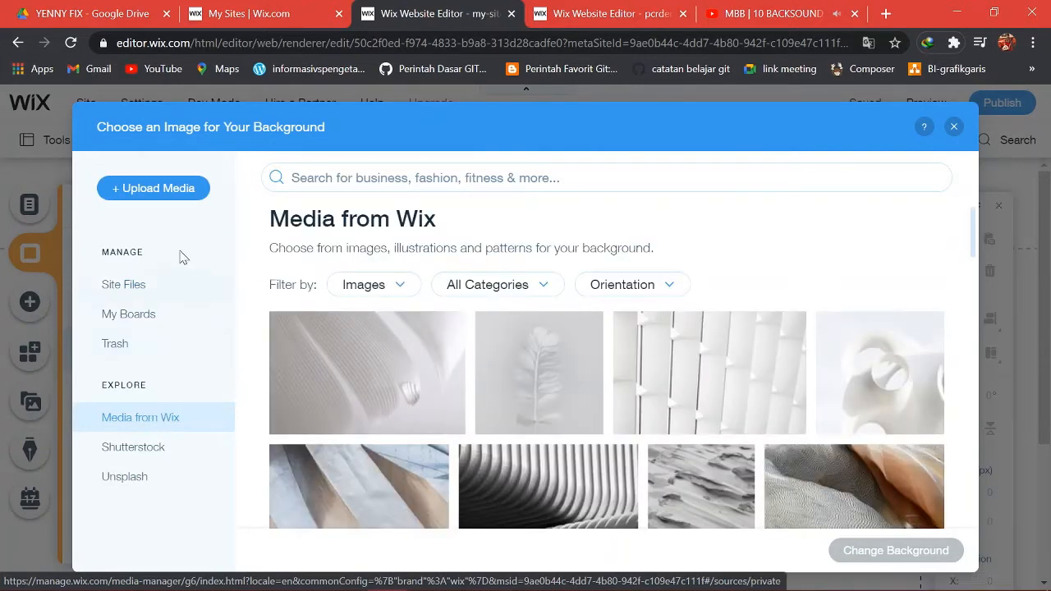
left_click(167, 197)
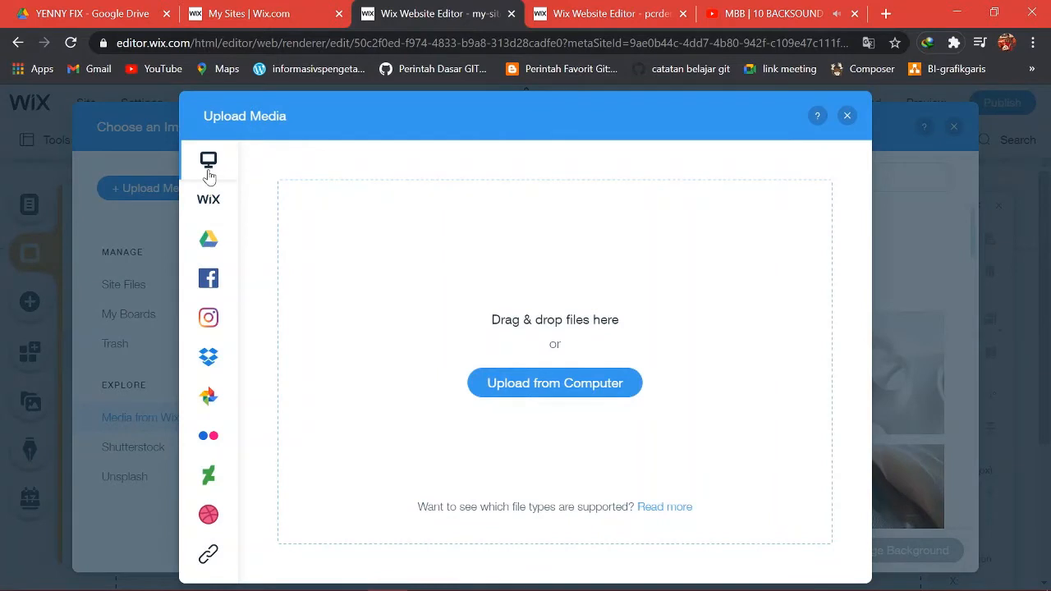
mouse_move(258, 168)
left_click(847, 115)
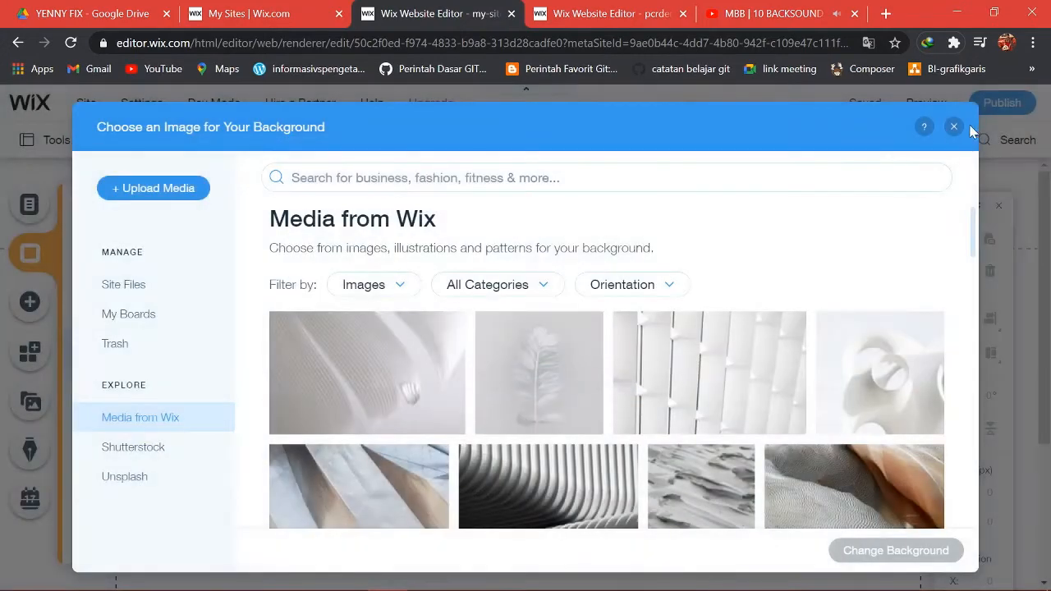
left_click(954, 128)
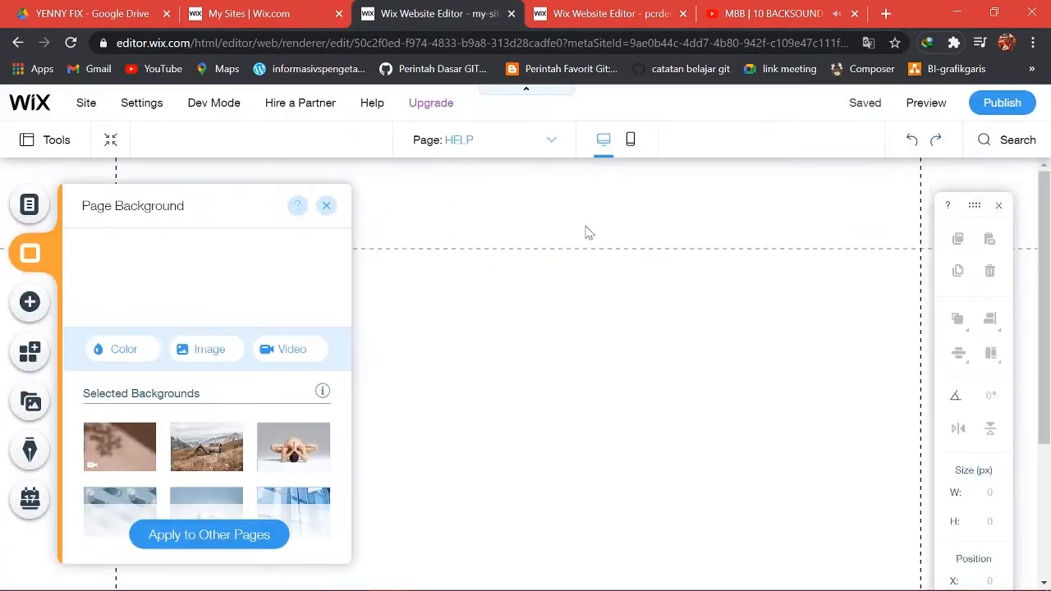
left_click(274, 353)
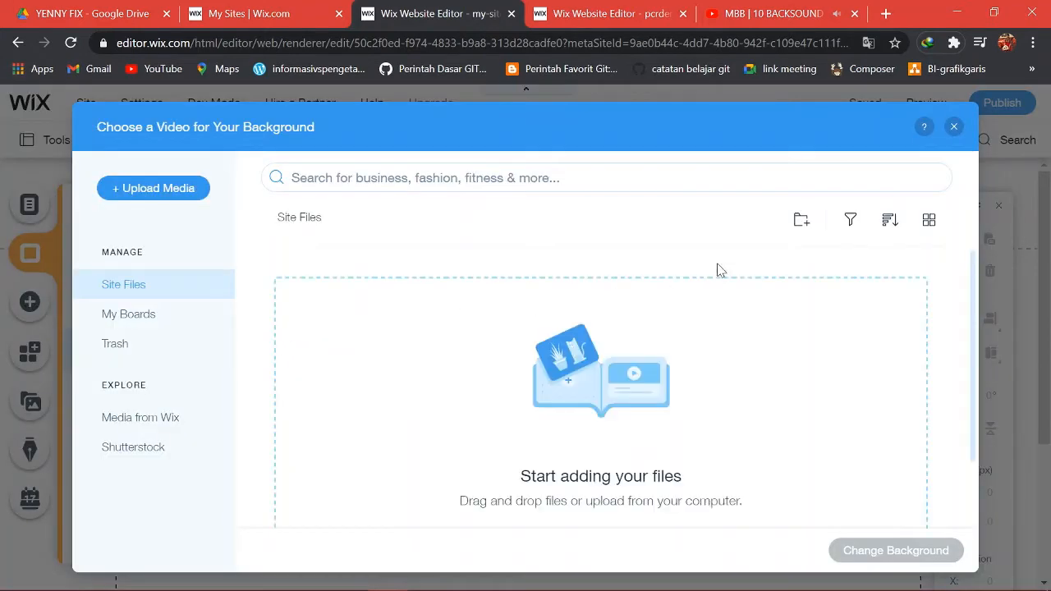
left_click(953, 127)
left_click(326, 206)
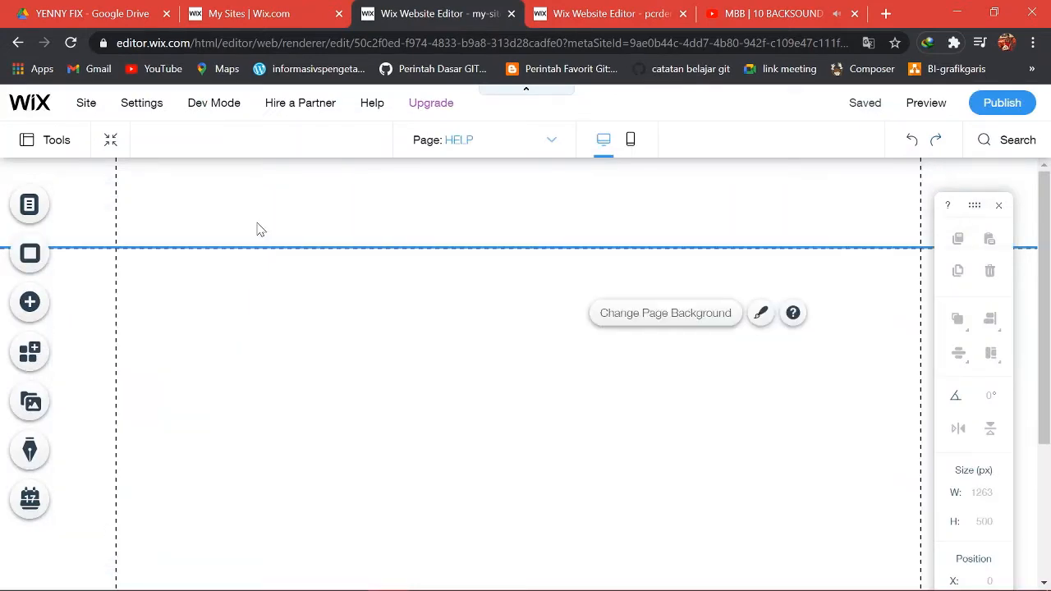
Browse the Add panel's text elements, including the title and paragraph styles.
left_click(29, 307)
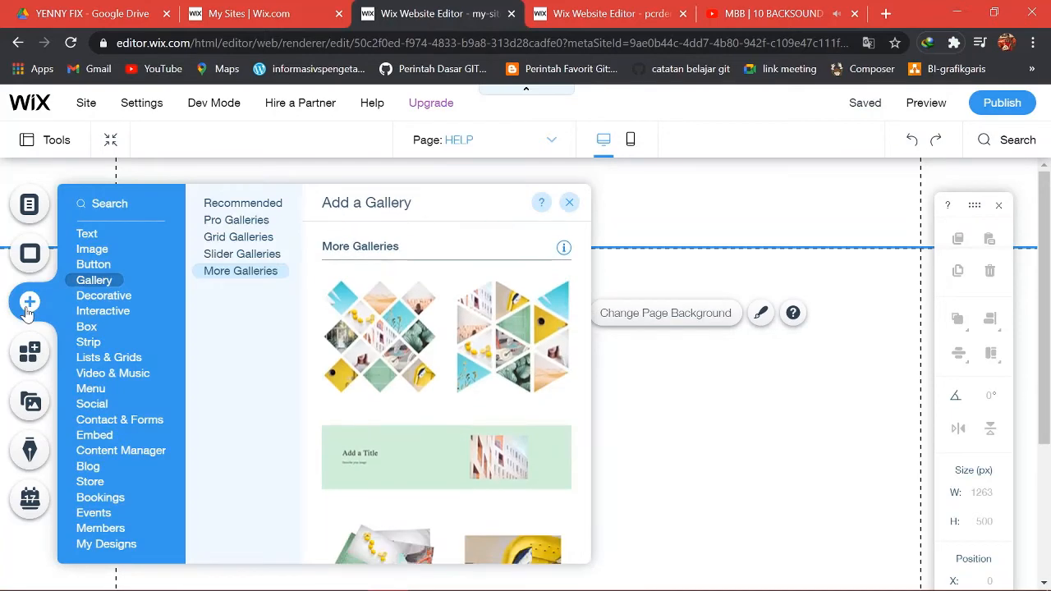
left_click(89, 234)
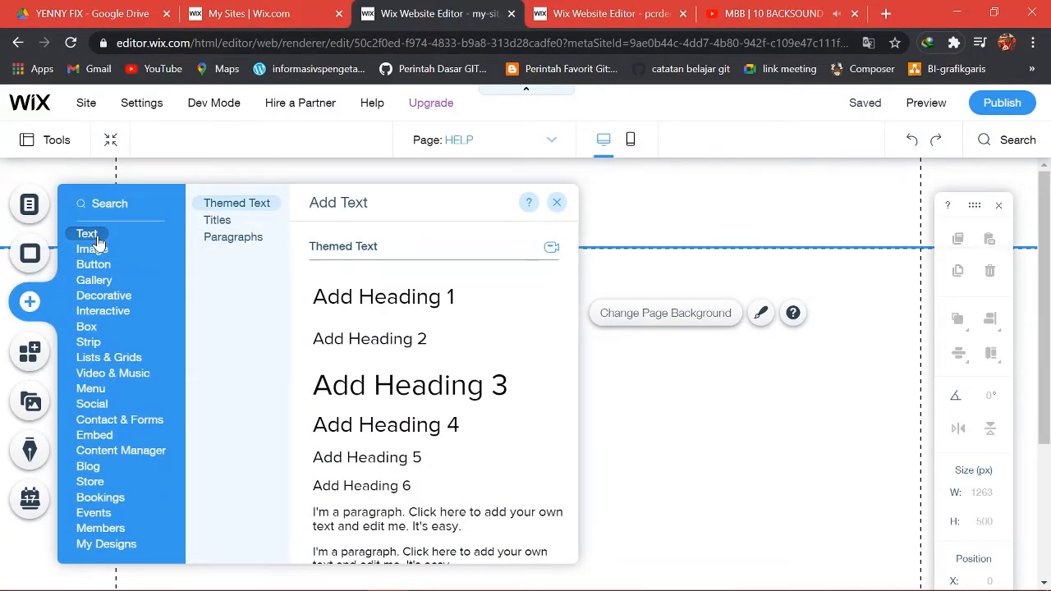
mouse_move(100, 254)
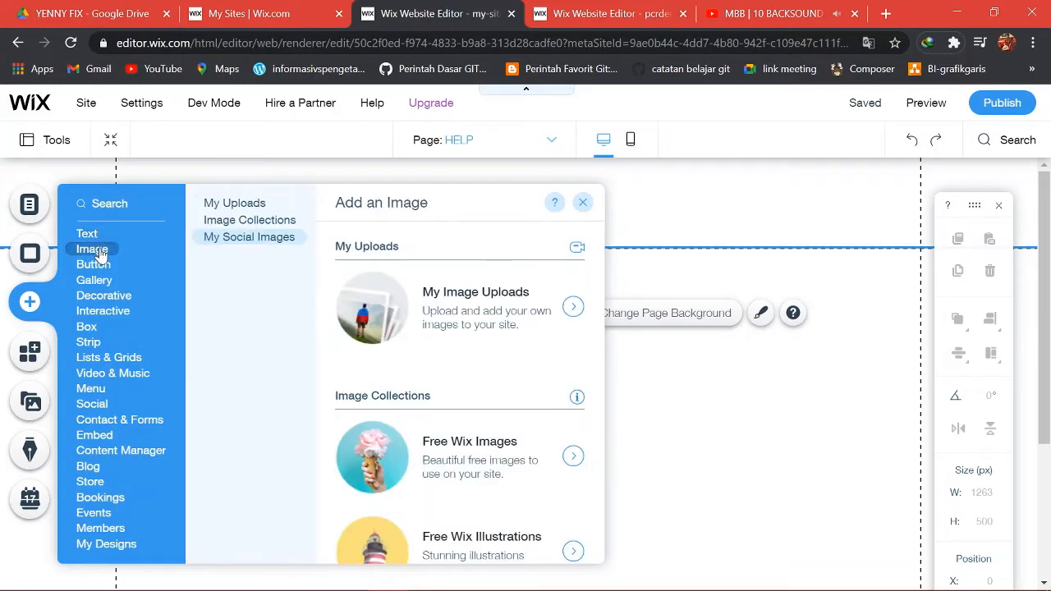
mouse_move(117, 303)
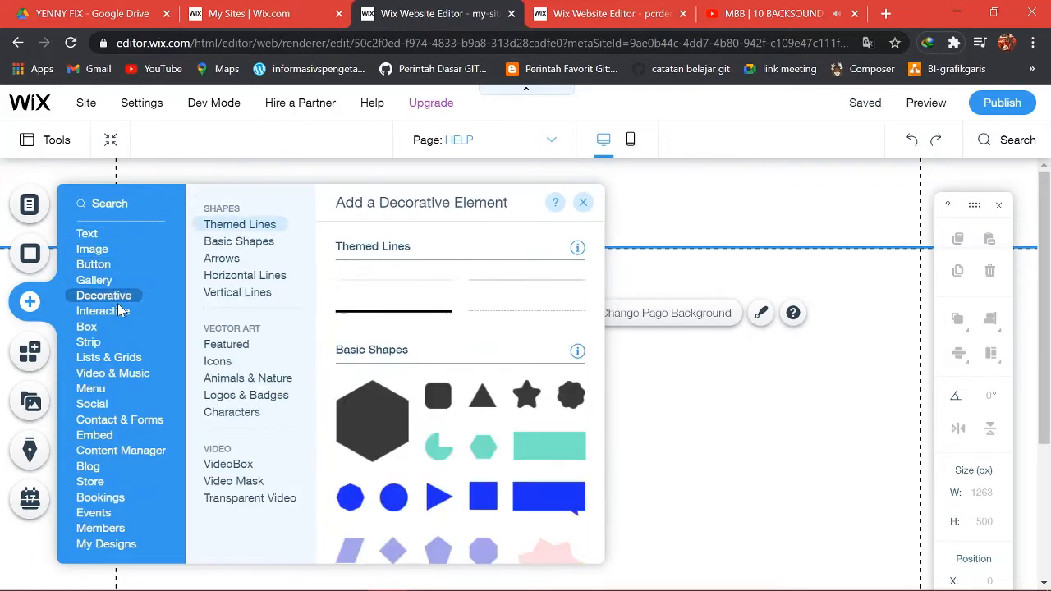
mouse_move(94, 326)
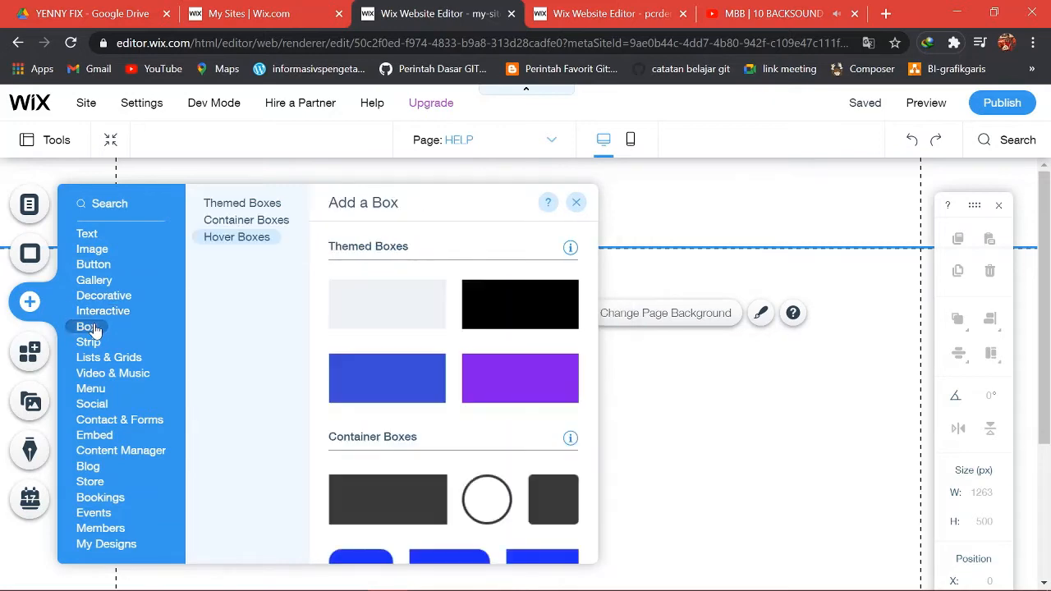
mouse_move(115, 361)
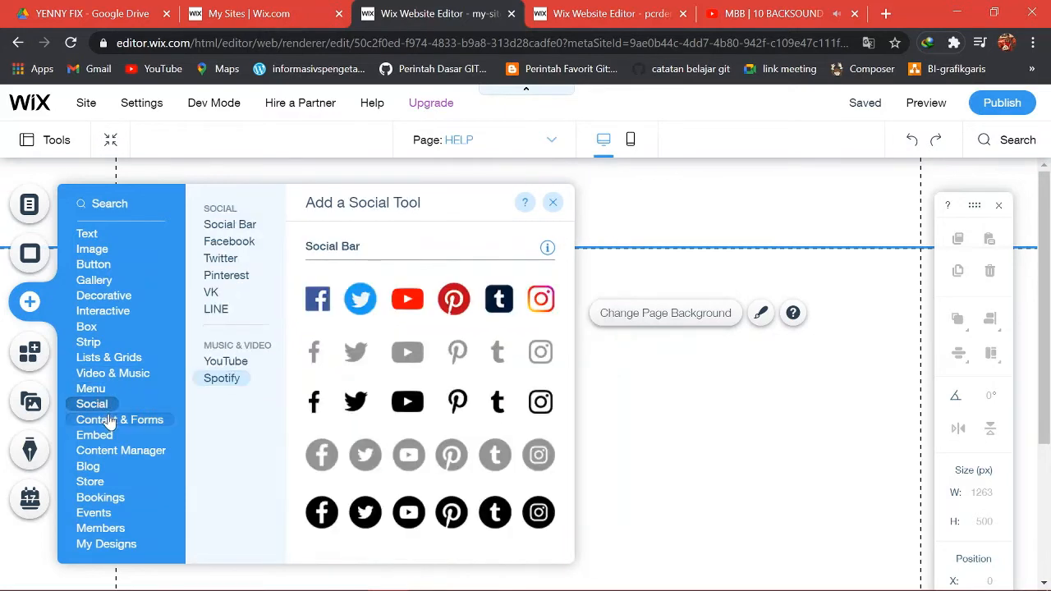
mouse_move(110, 420)
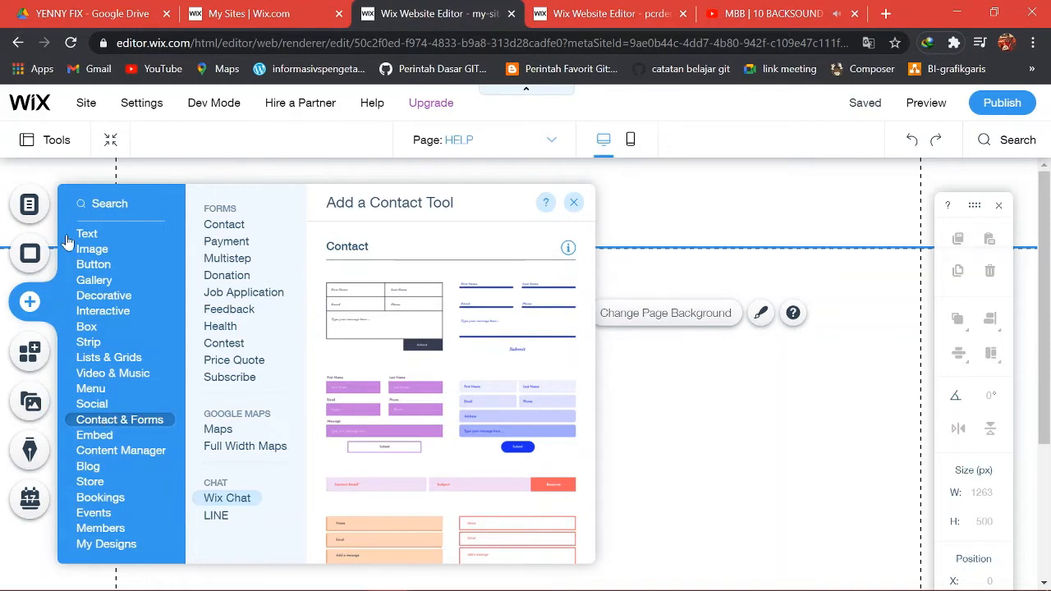
mouse_move(87, 237)
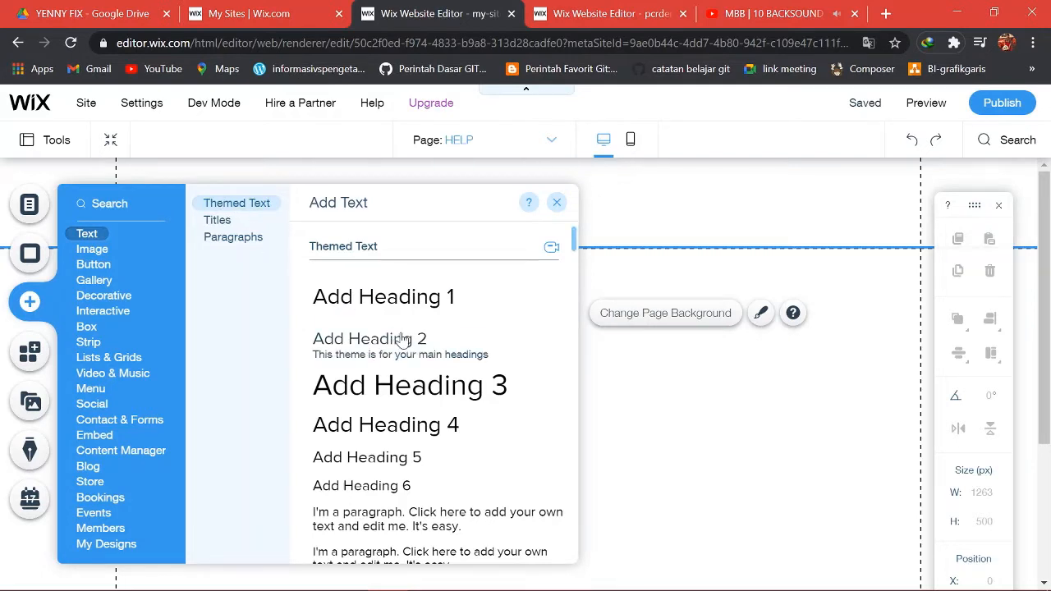
scroll(392, 342, "down", 1)
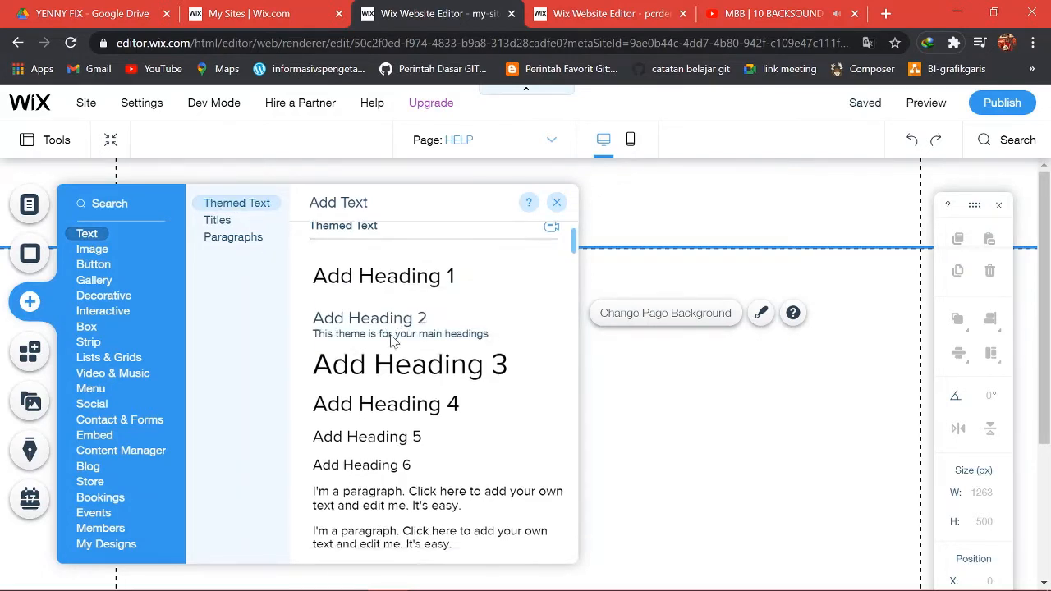
left_click(220, 223)
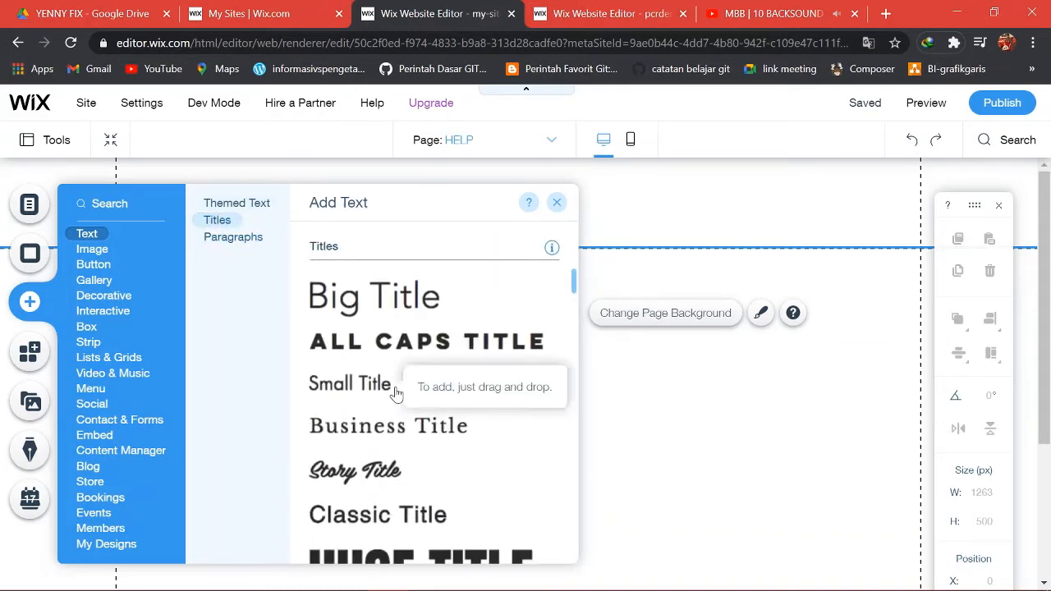
left_click(254, 245)
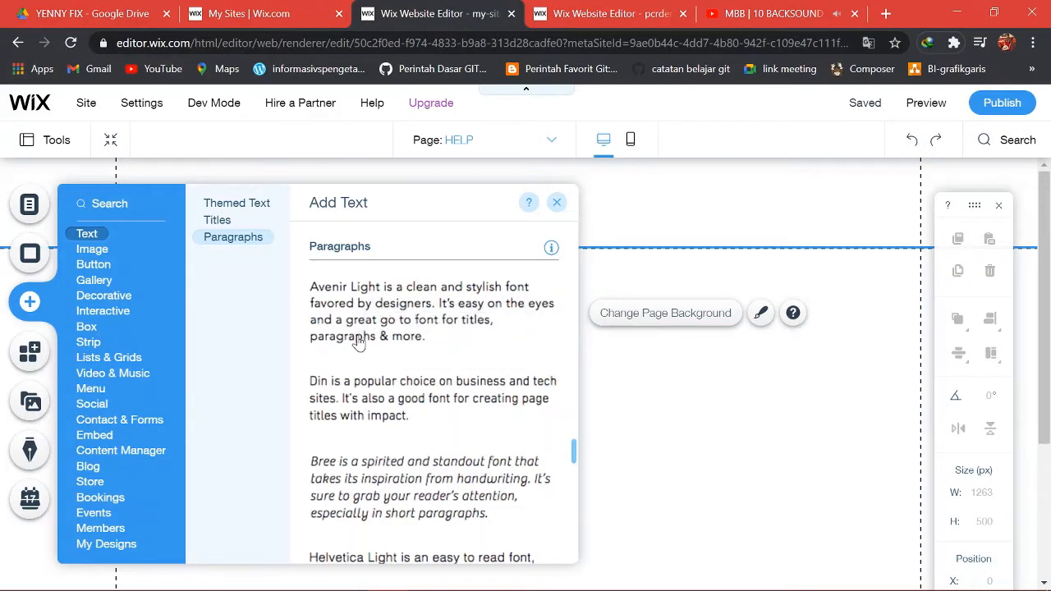
Browse image elements: image collections, social account images and your own uploads.
left_click(92, 250)
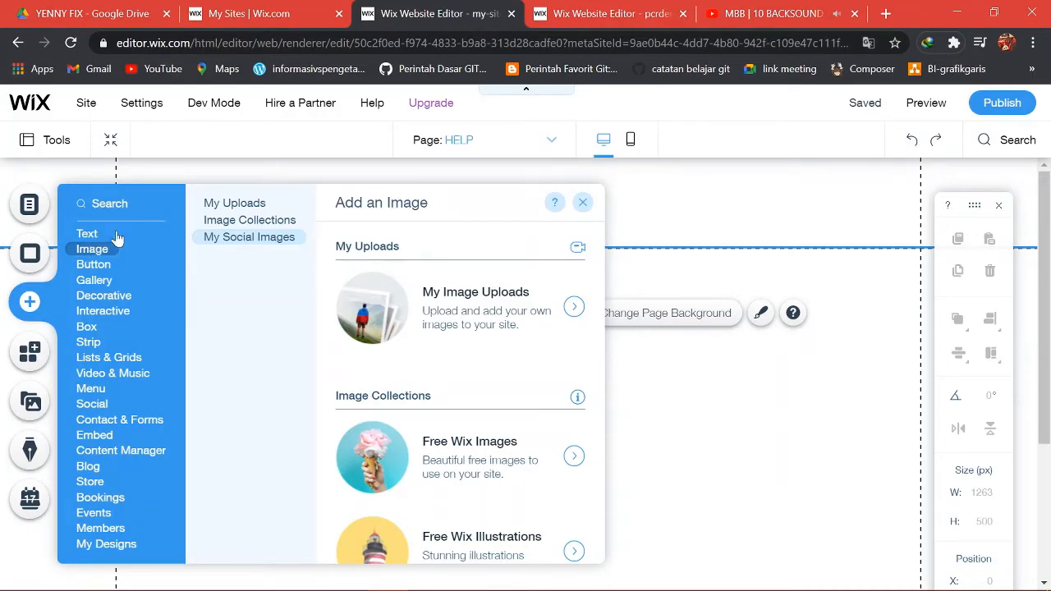
left_click(231, 220)
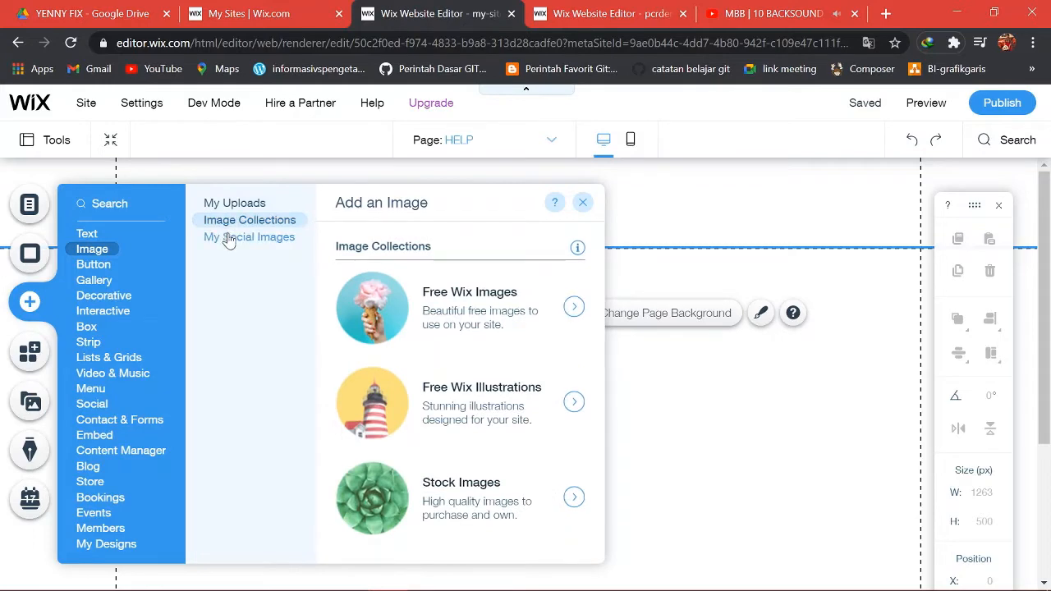
left_click(225, 238)
left_click(229, 209)
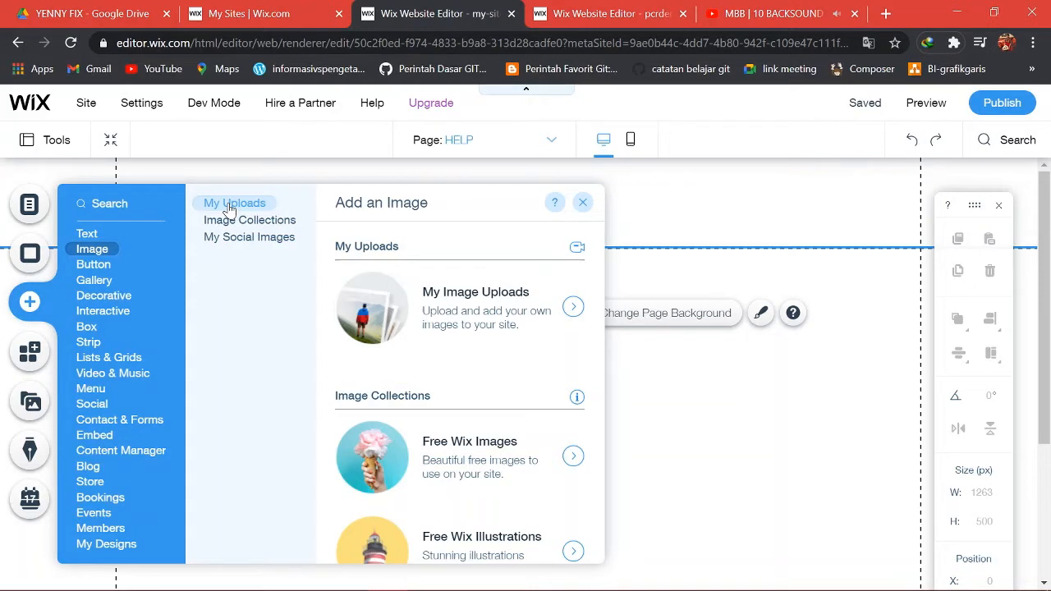
left_click(233, 219)
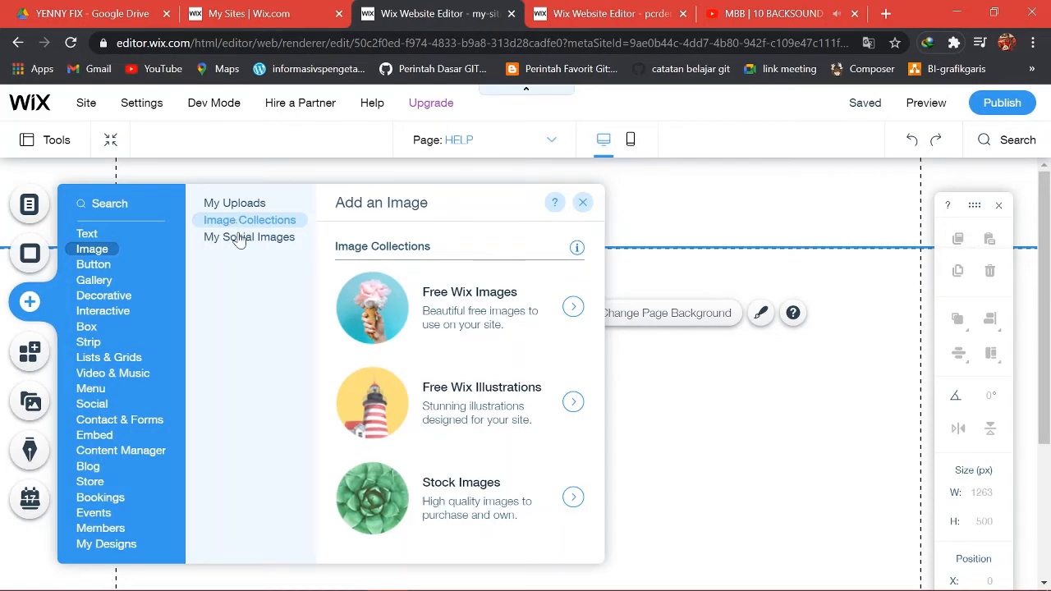
left_click(238, 238)
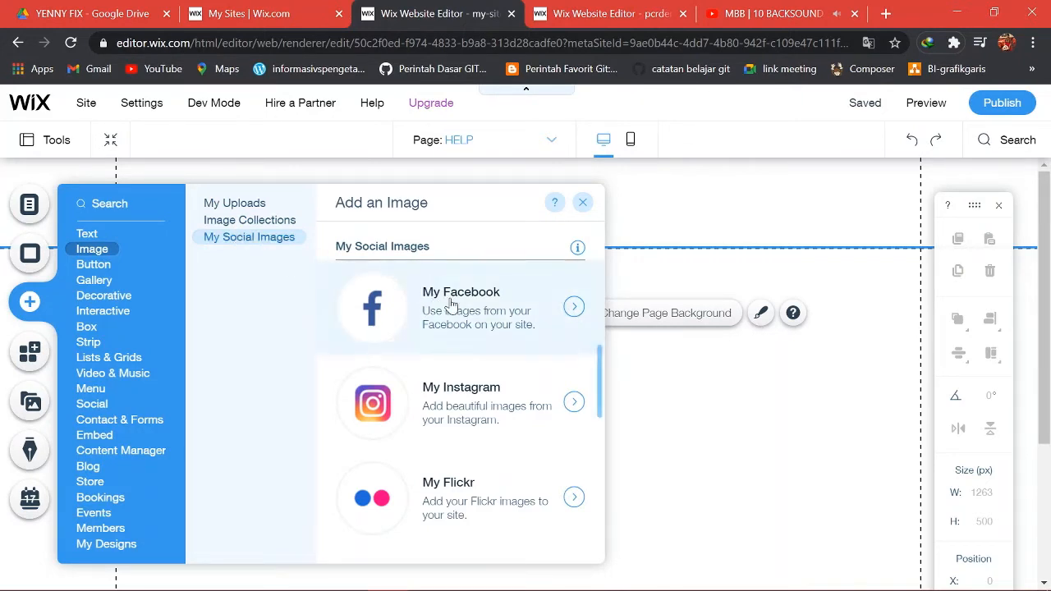
Preview the text-and-icon, icon-only, document, payment and PayPal button styles.
left_click(95, 266)
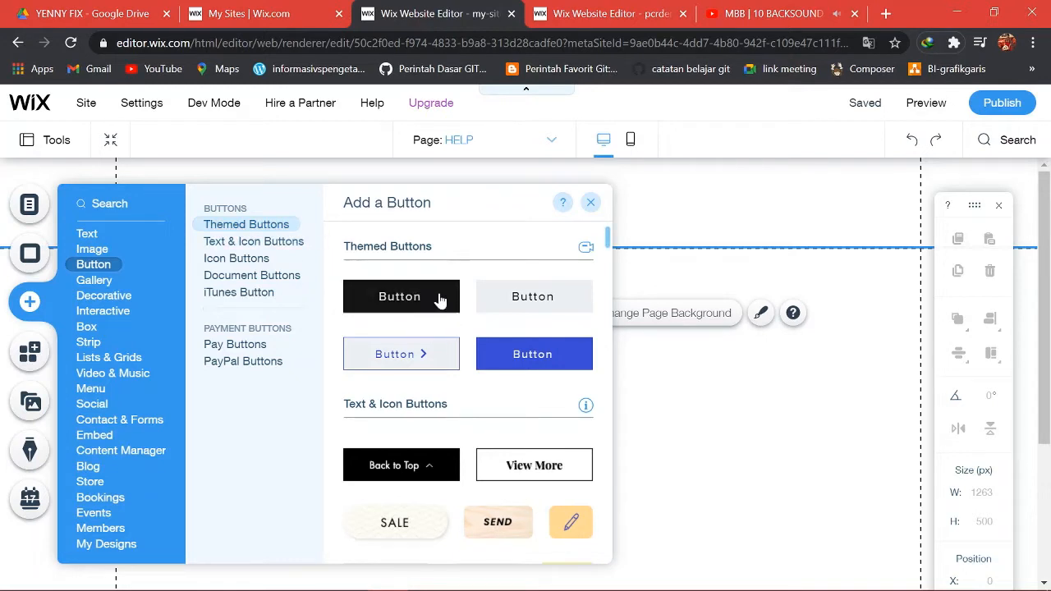
left_click(255, 243)
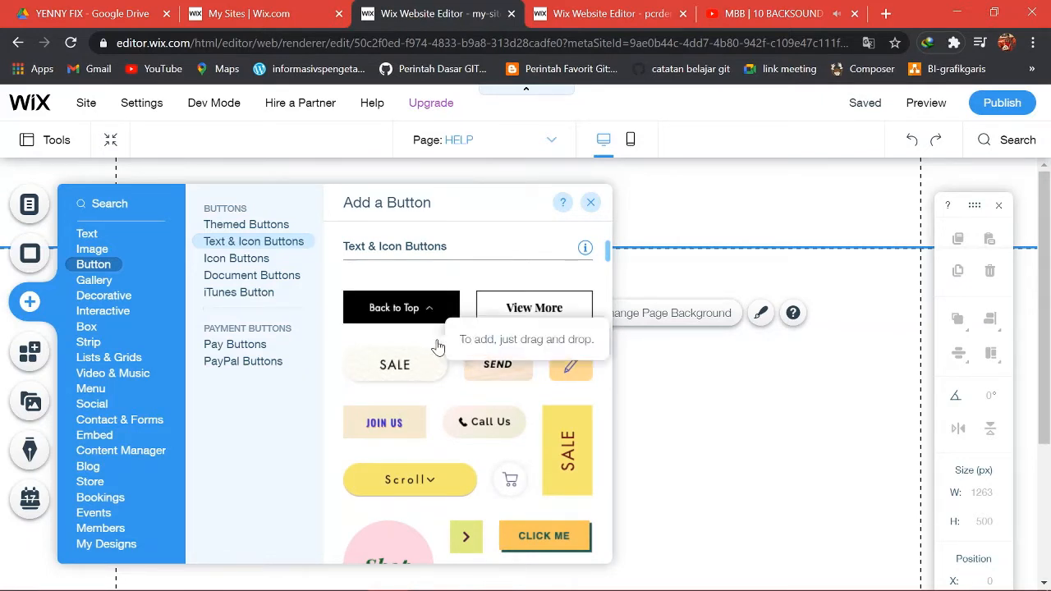
left_click(257, 259)
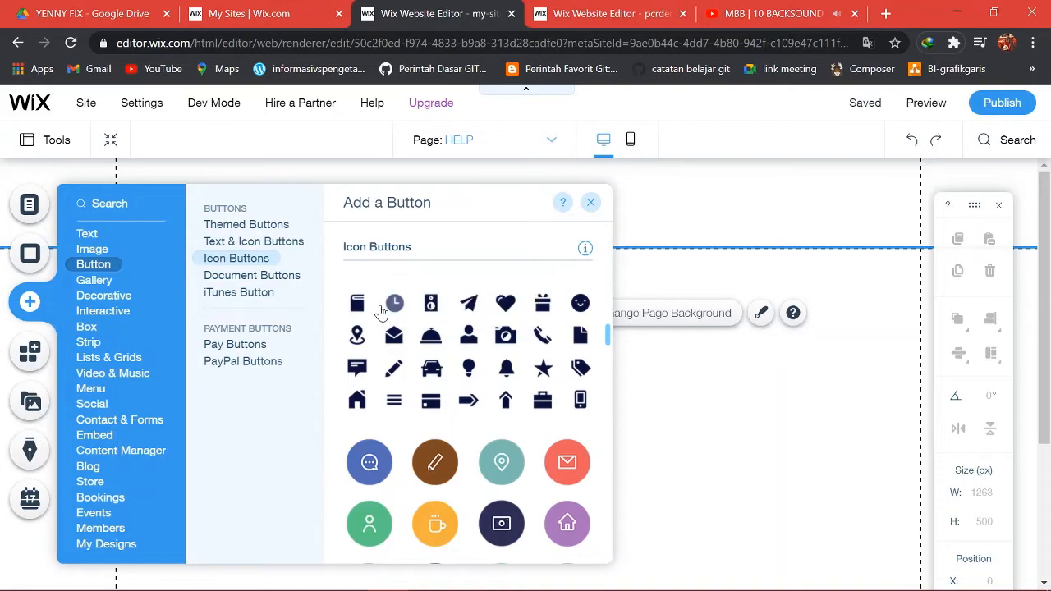
left_click(276, 282)
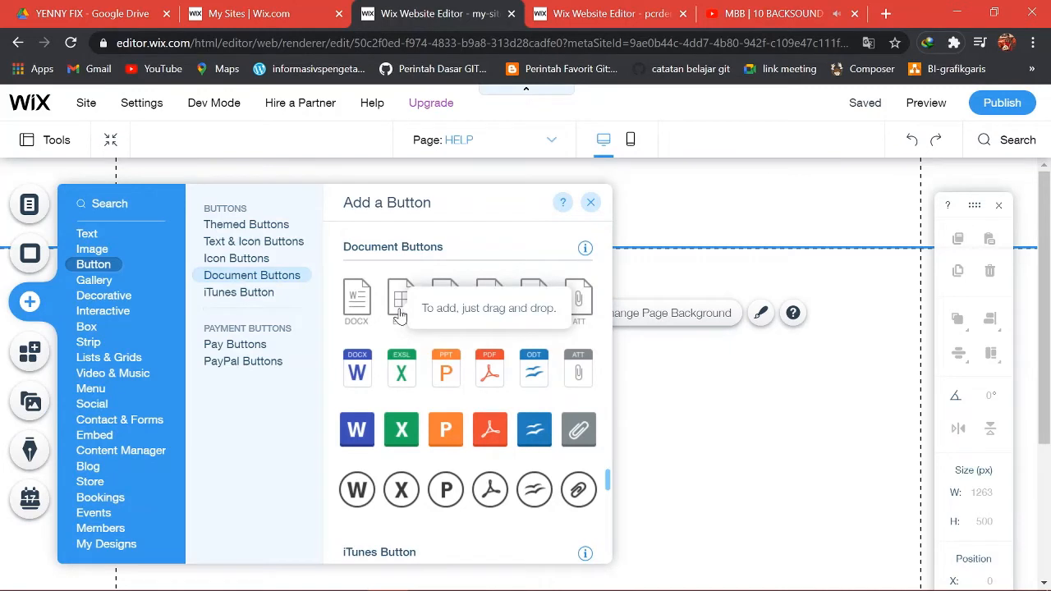
left_click(260, 347)
left_click(263, 363)
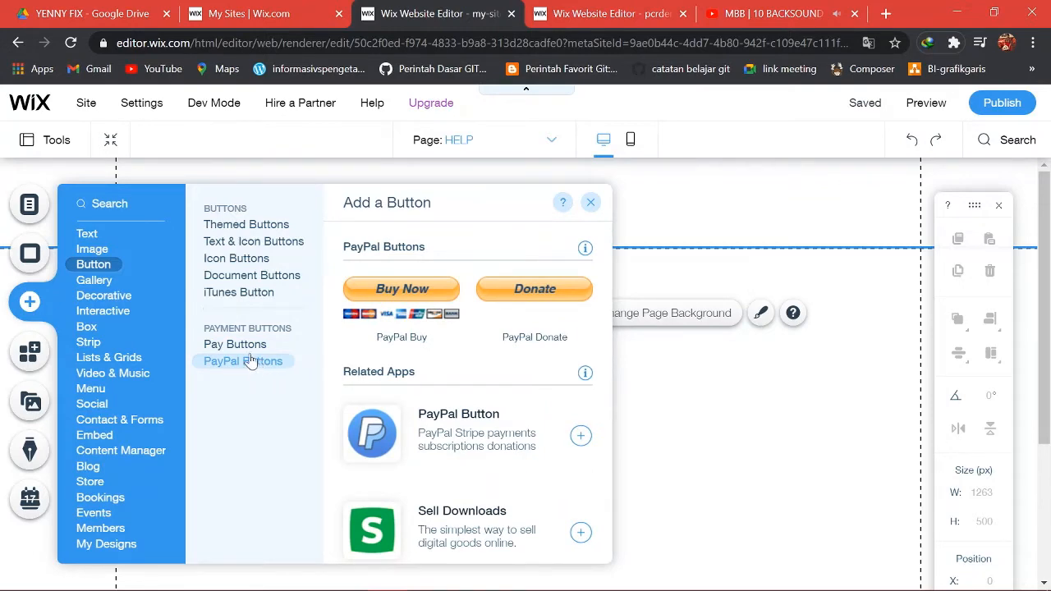
left_click(97, 281)
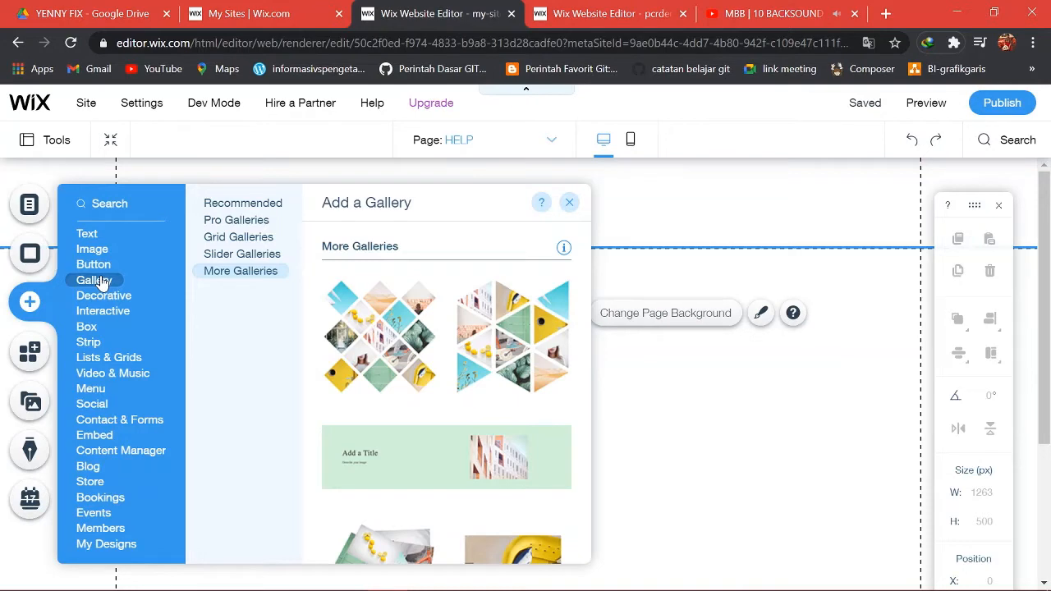
Compare the Recommended, Pro, Grid, Slider and More Galleries styles, then show Decorative elements.
left_click(247, 203)
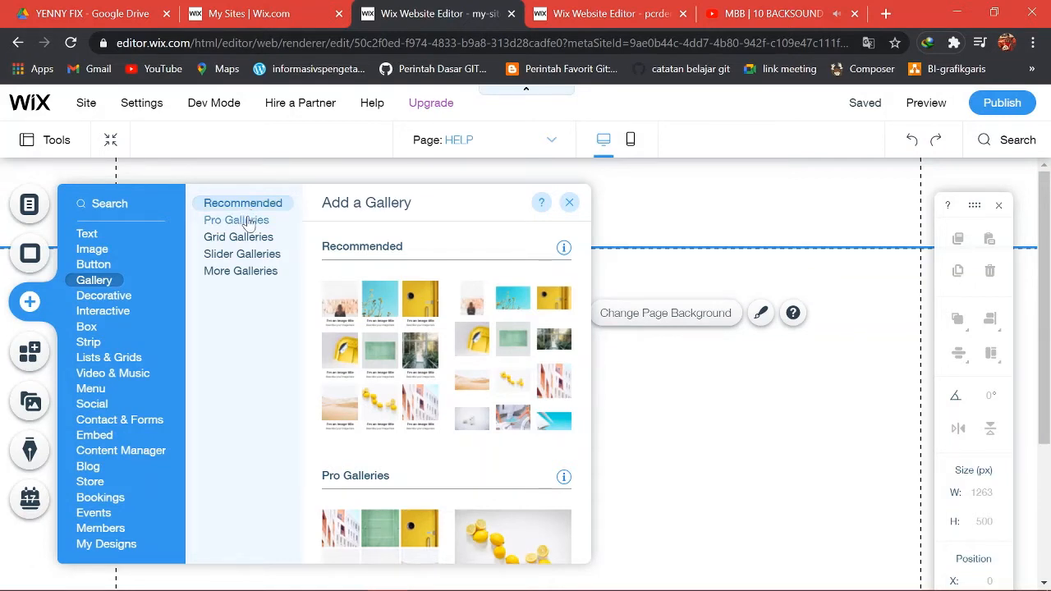
left_click(248, 221)
left_click(256, 237)
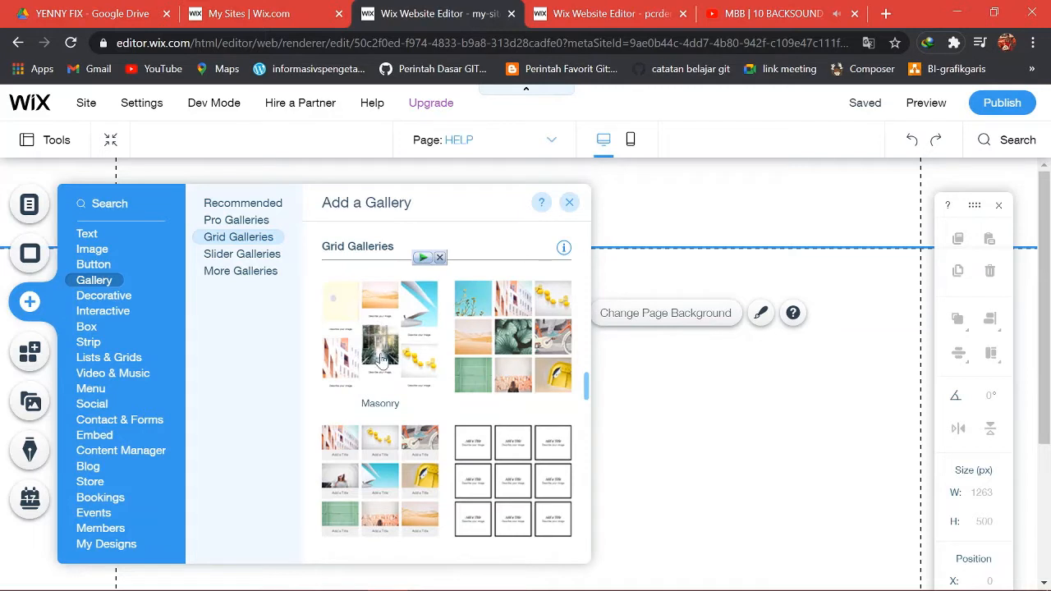
left_click(261, 255)
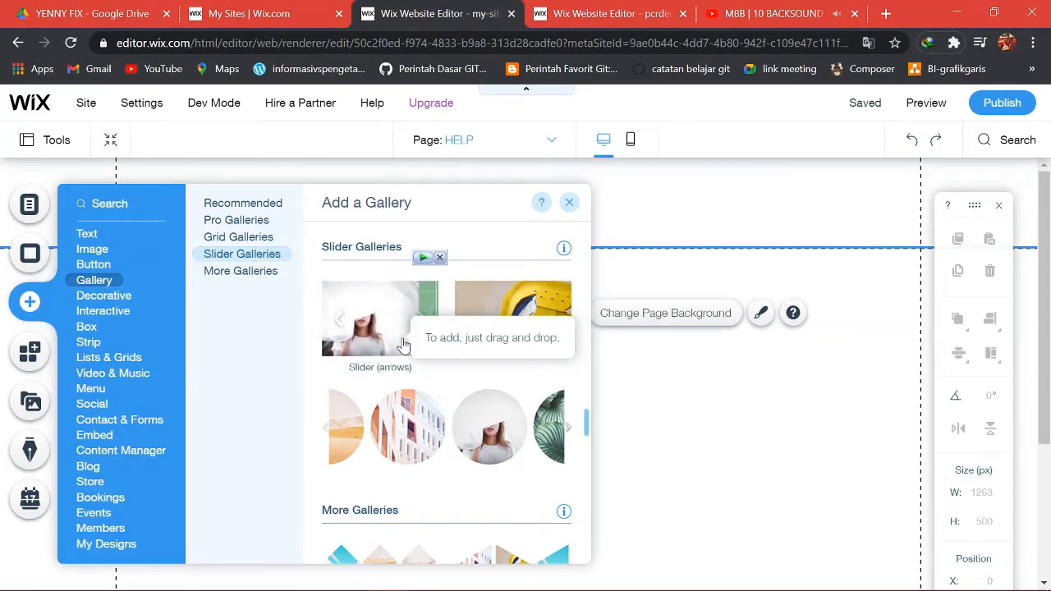
left_click(270, 275)
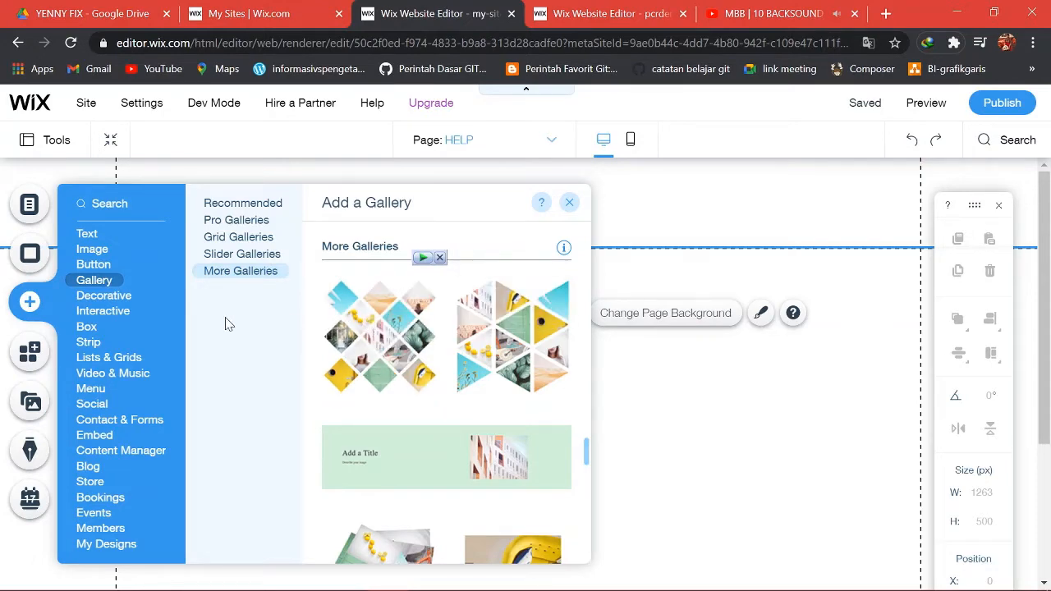
left_click(110, 301)
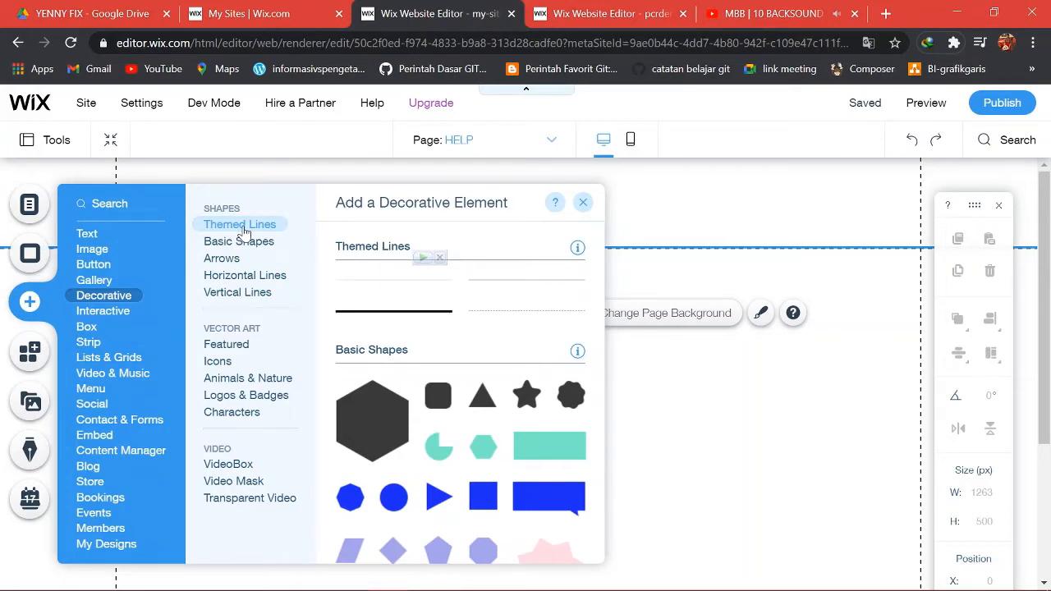
Browse the Themed Lines, Basic Shapes, Arrows, Horizontal Lines and Vertical Lines decorative styles.
left_click(244, 230)
left_click(243, 245)
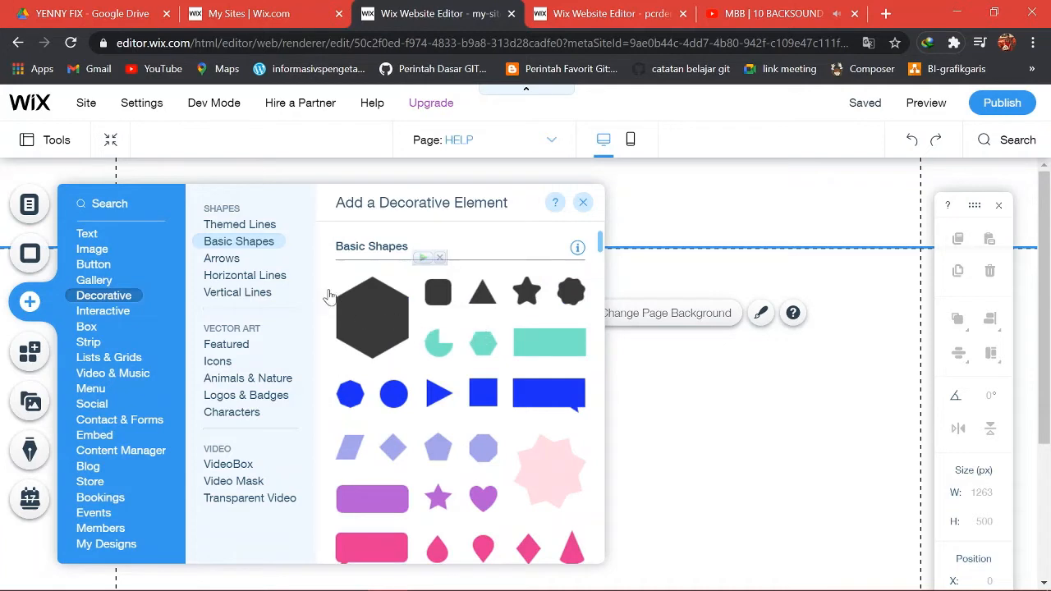
left_click(228, 262)
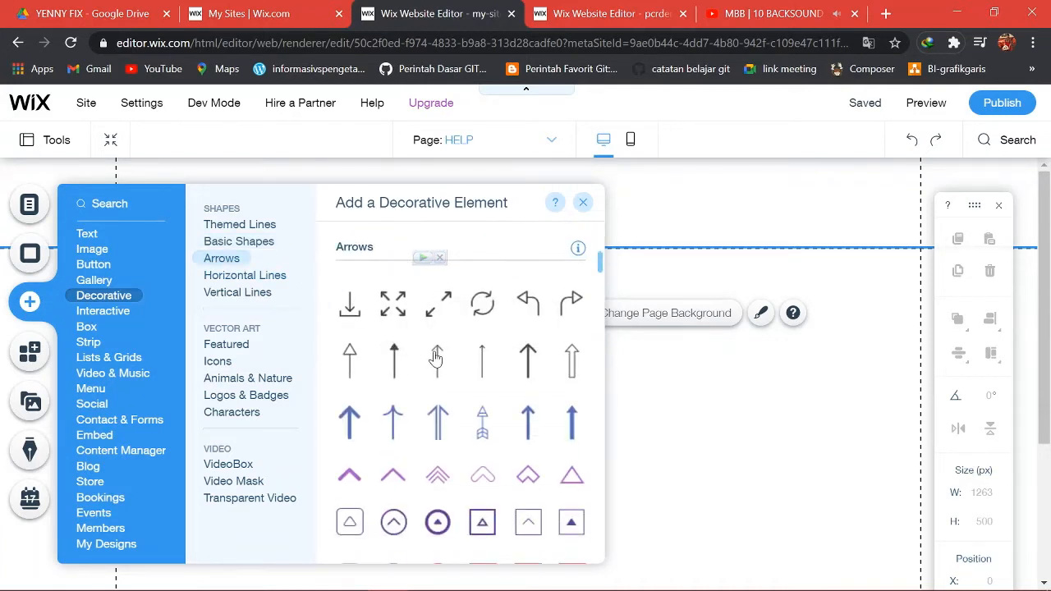
left_click(279, 281)
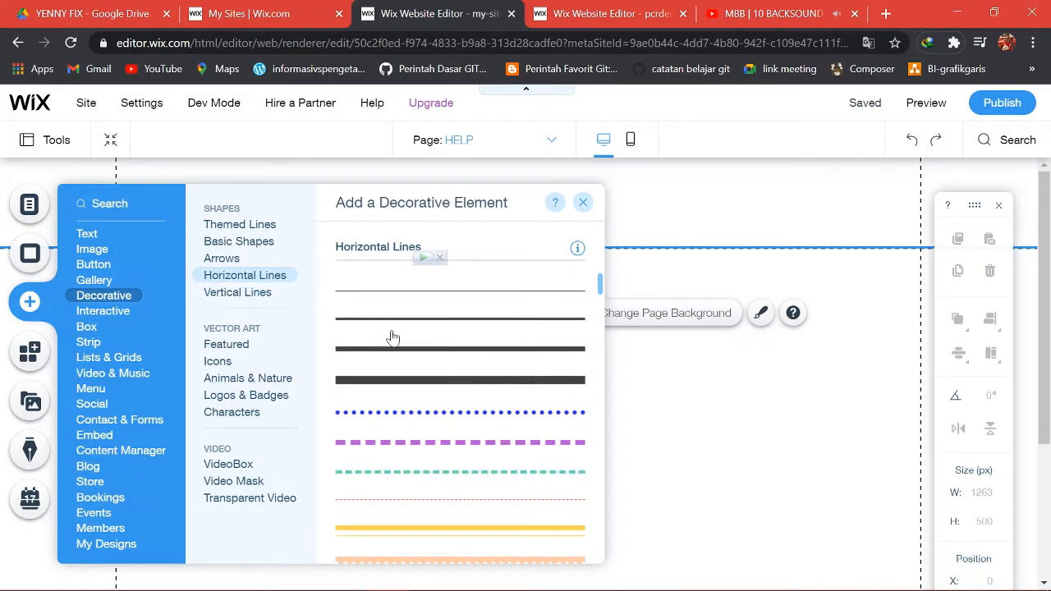
left_click(256, 293)
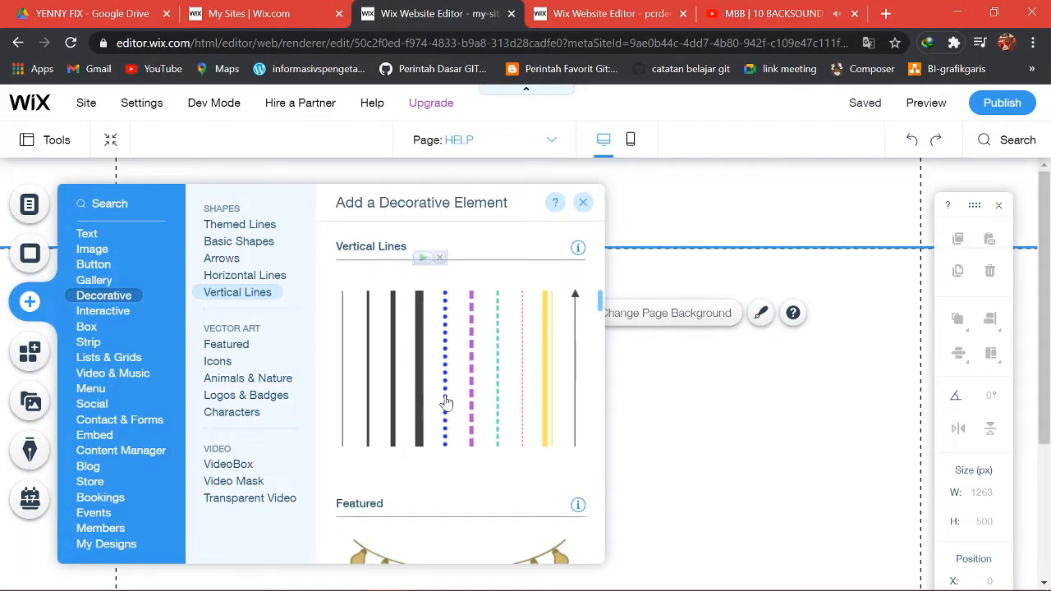
Look through the Featured, Icons, Animals & Nature, Logos & Badges and Characters vector art.
left_click(228, 346)
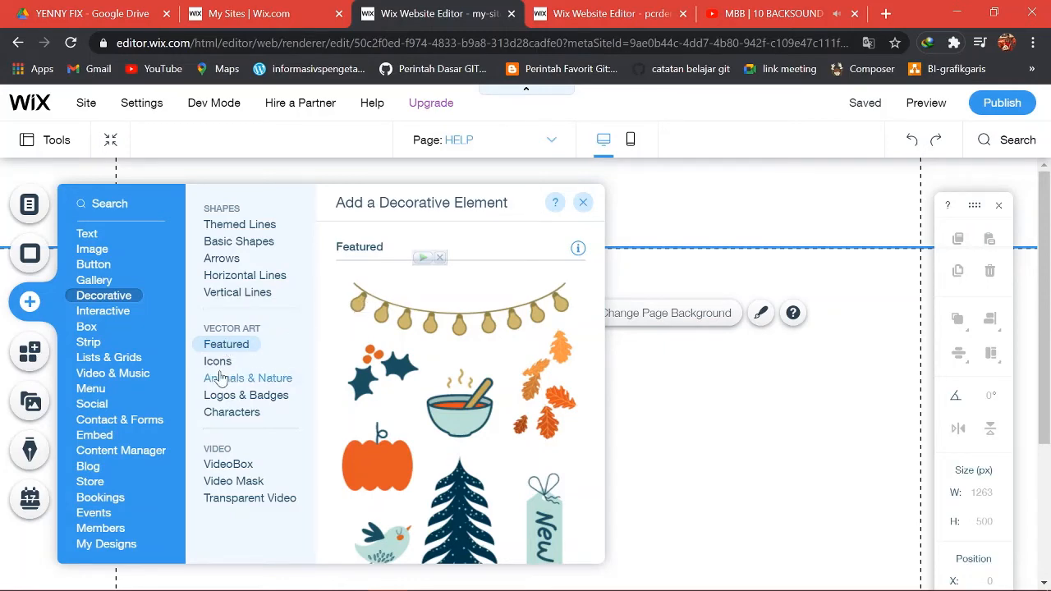
left_click(219, 375)
left_click(219, 367)
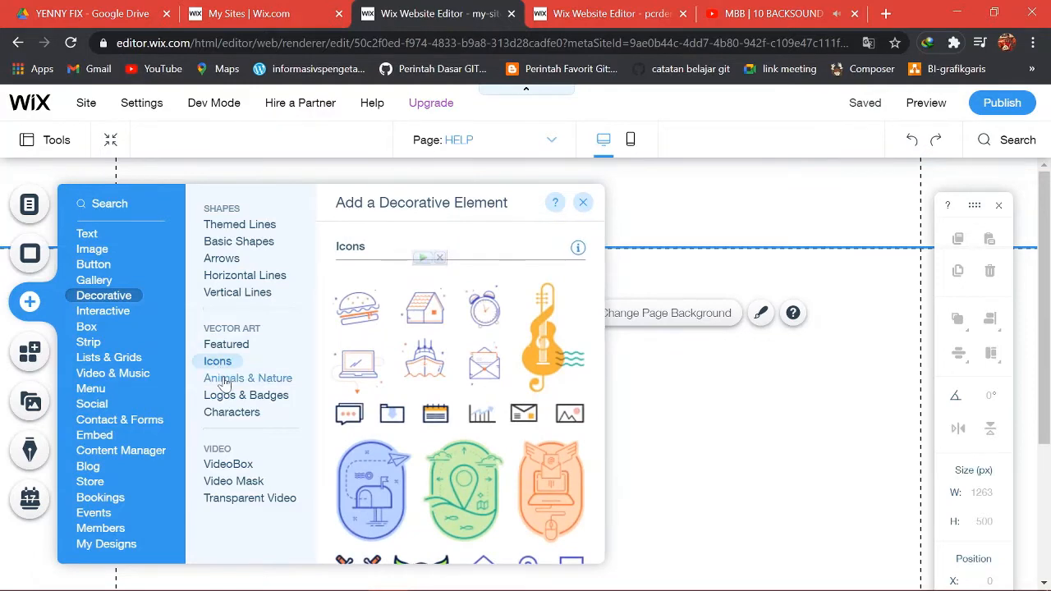
left_click(222, 384)
left_click(227, 398)
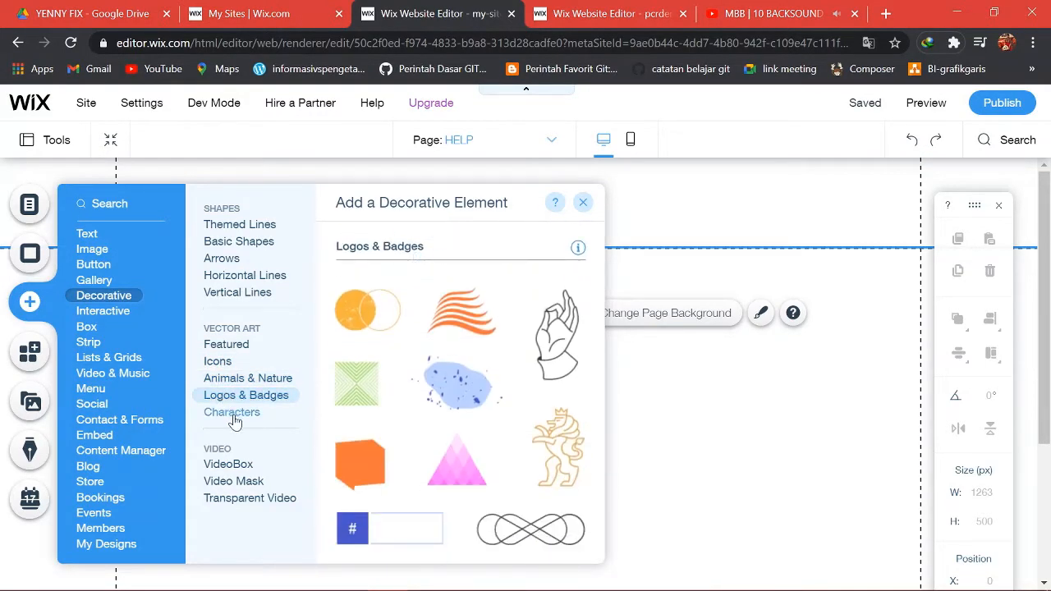
left_click(233, 414)
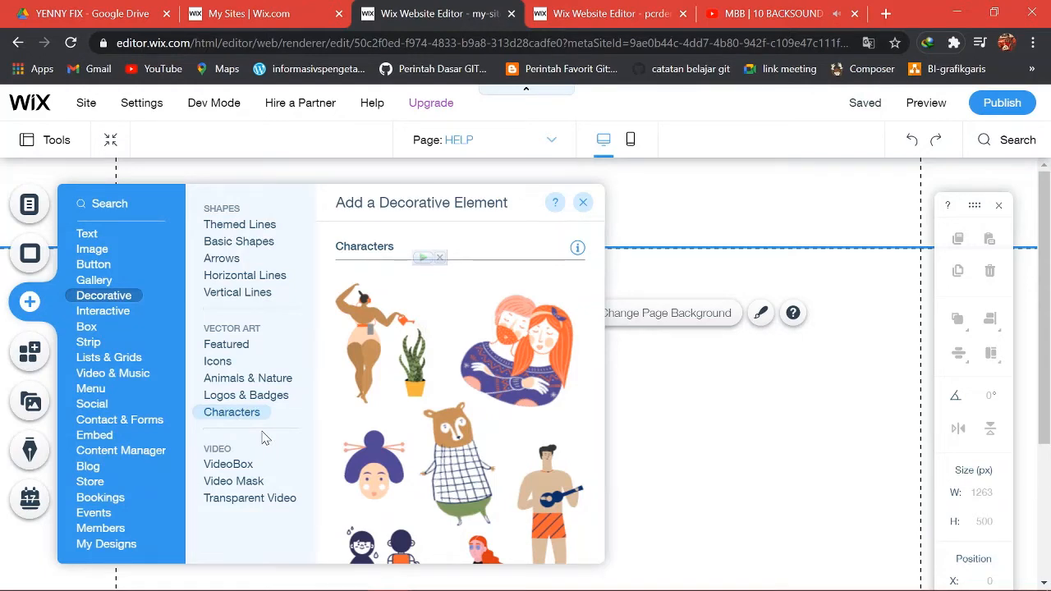
Review the VideoBox, Video Mask and Transparent Video elements, then move to Interactive elements.
left_click(238, 464)
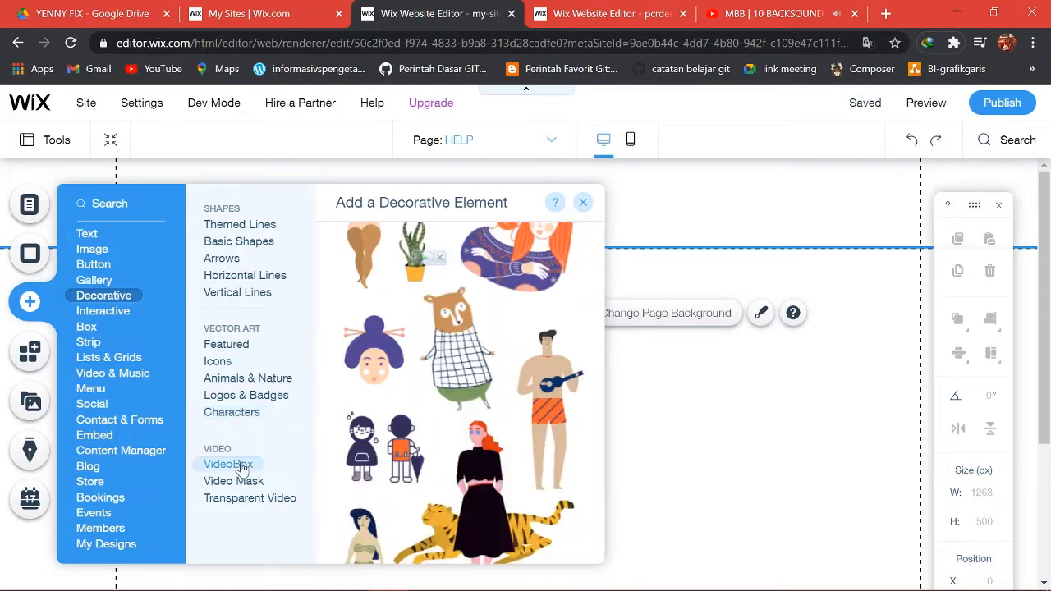
left_click(246, 481)
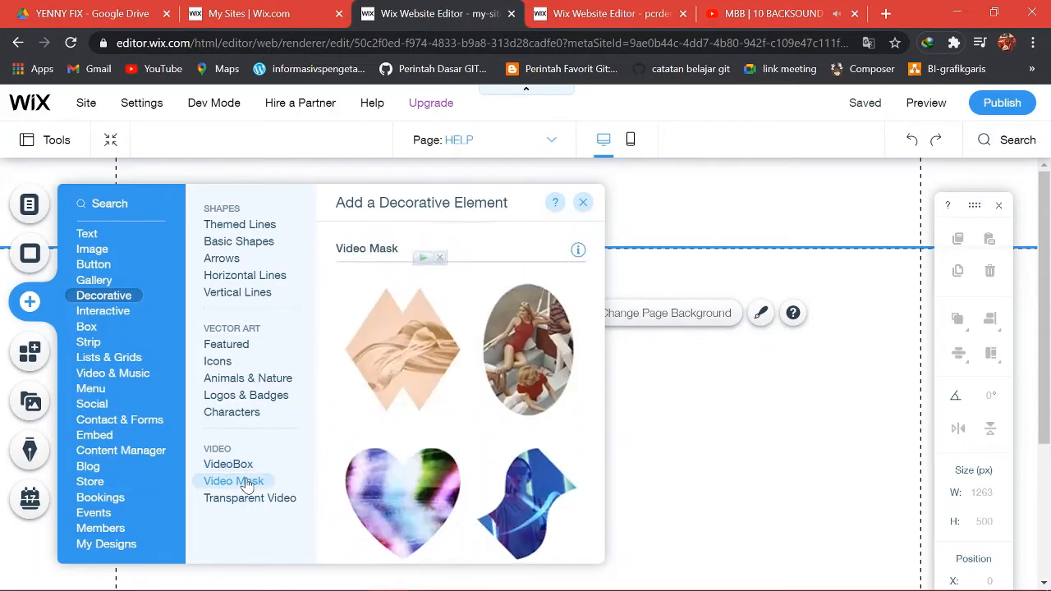
left_click(263, 501)
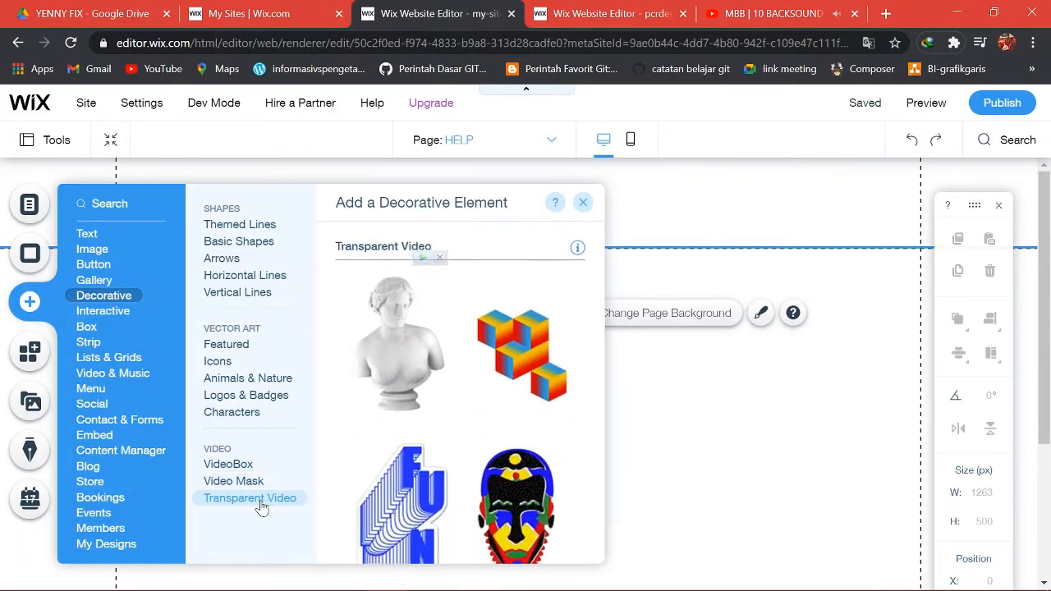
left_click(102, 314)
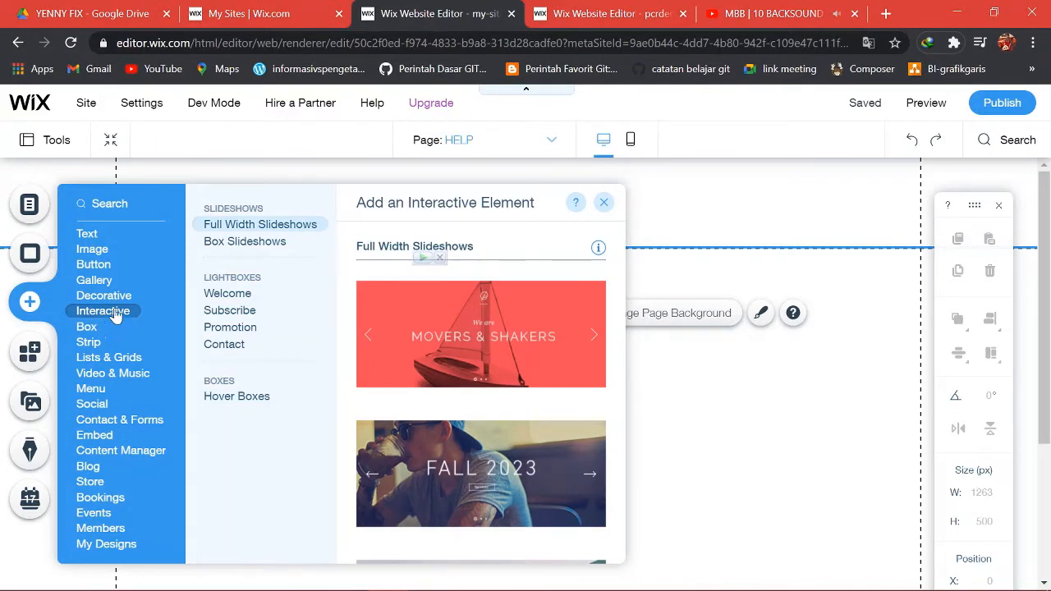
Compare the Full Width and Box slideshow designs.
left_click(221, 293)
left_click(237, 224)
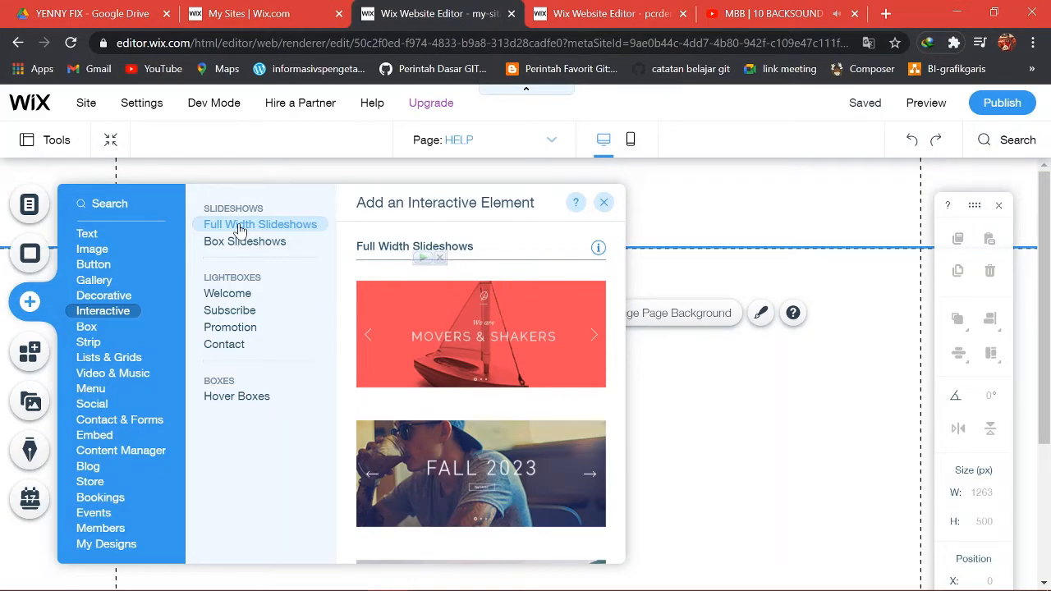
left_click(244, 242)
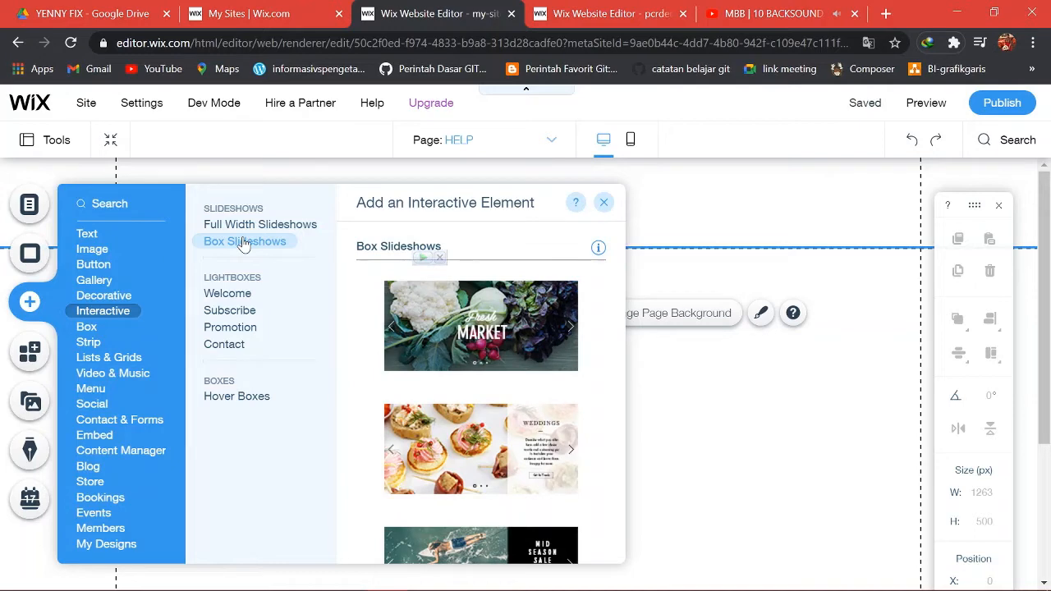
Browse the Welcome, Subscribe, Promotion and Contact lightboxes and the Hover Box designs, then show Box elements.
left_click(228, 297)
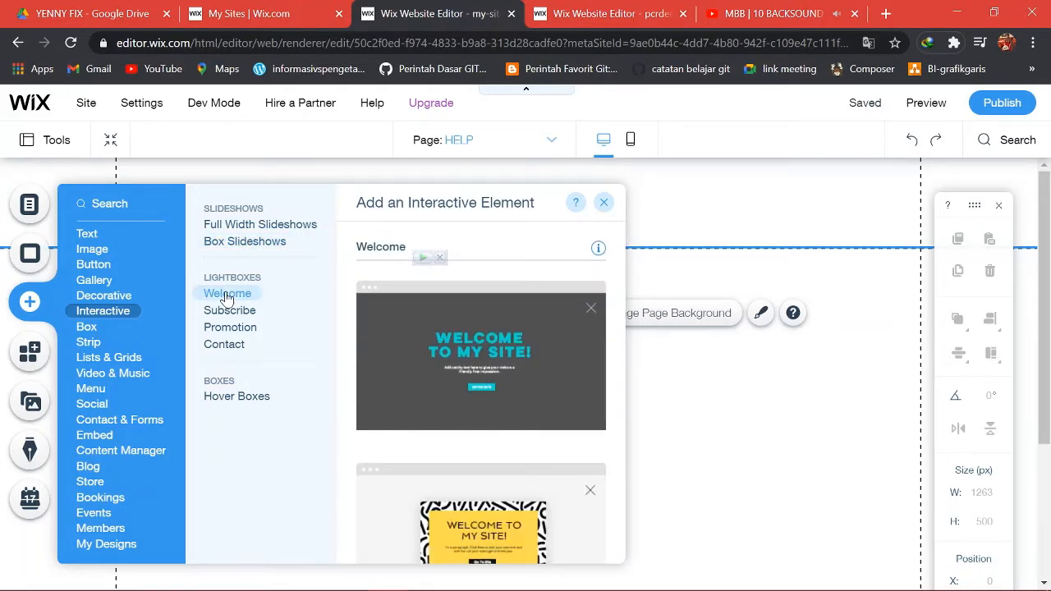
left_click(225, 312)
left_click(230, 329)
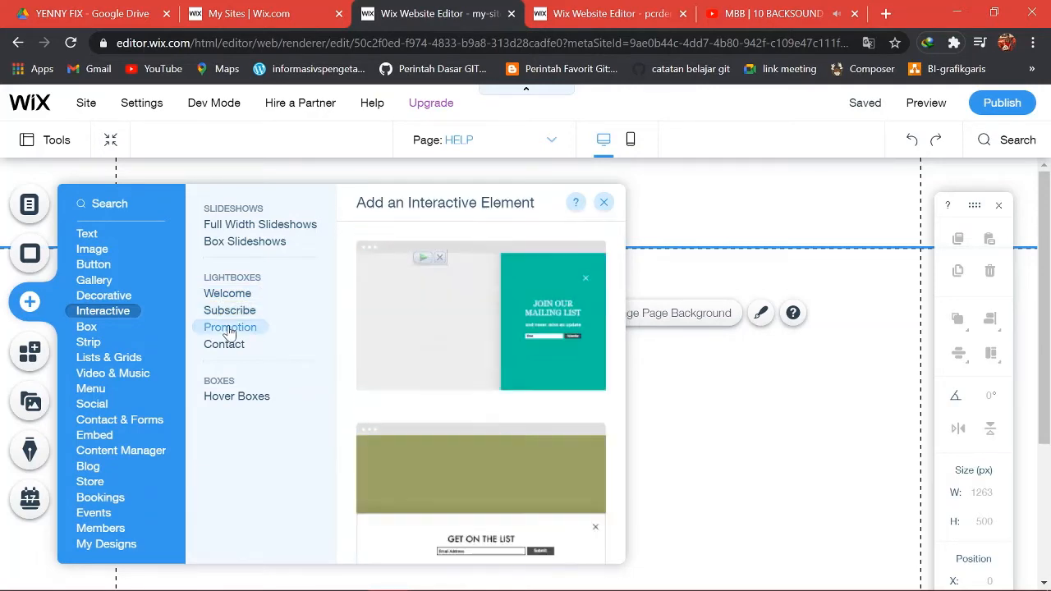
left_click(226, 343)
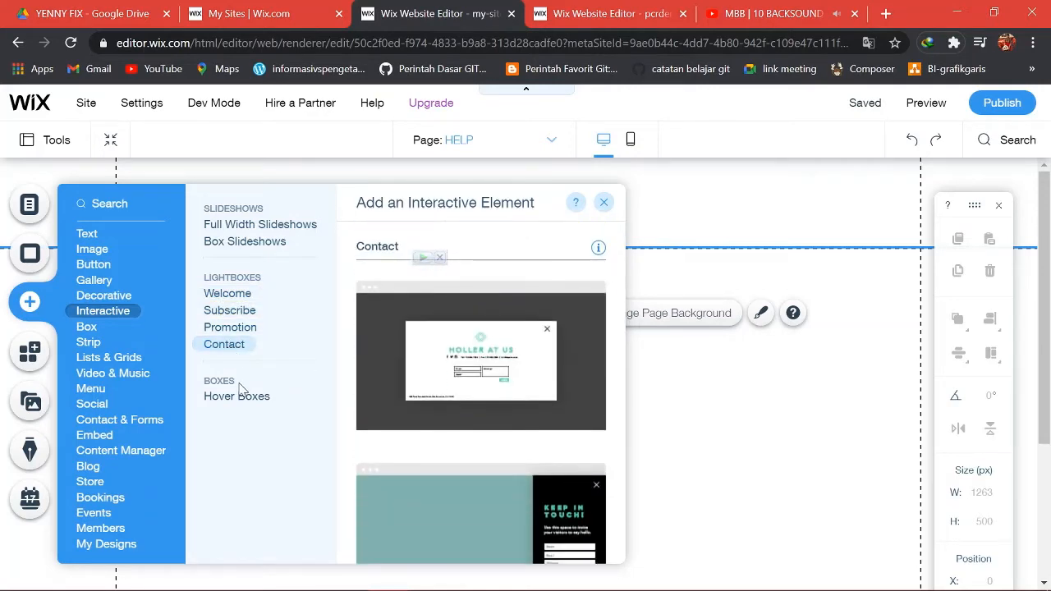
left_click(237, 395)
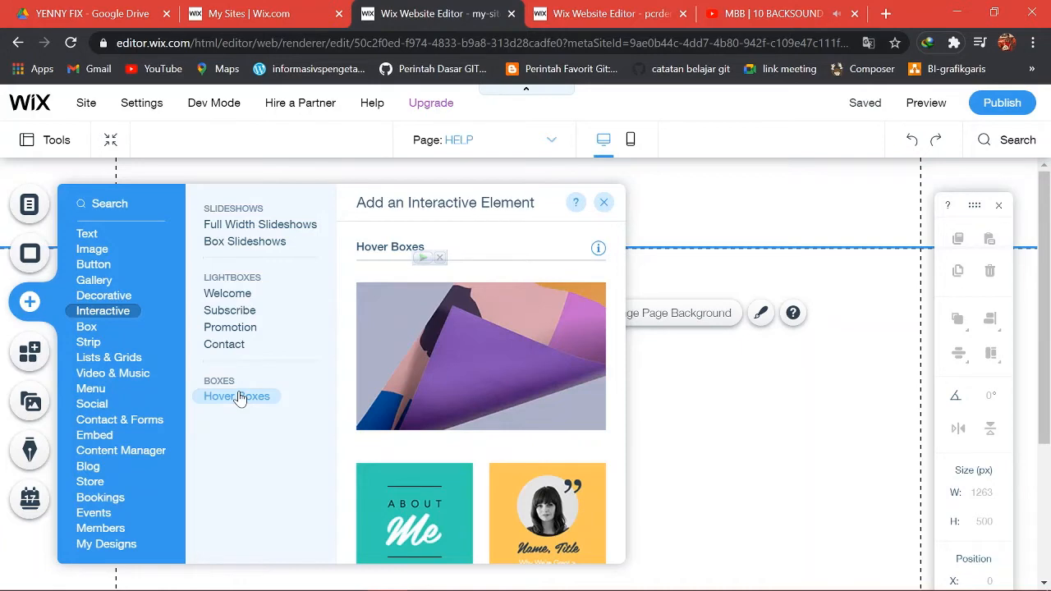
mouse_move(93, 328)
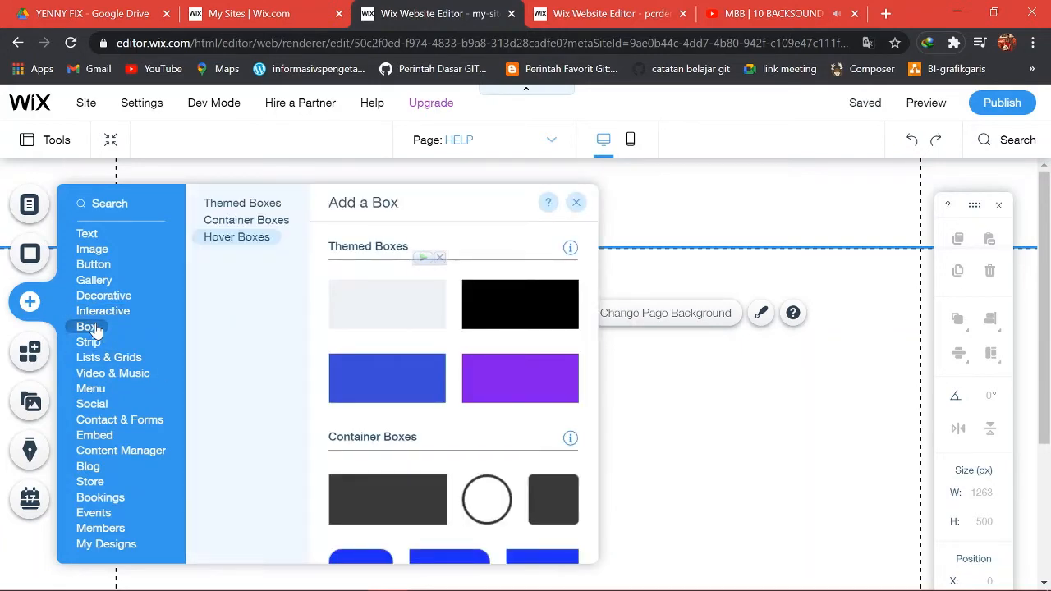
Compare Themed, Container and Hover Box styles, then show the About strip layouts.
left_click(215, 205)
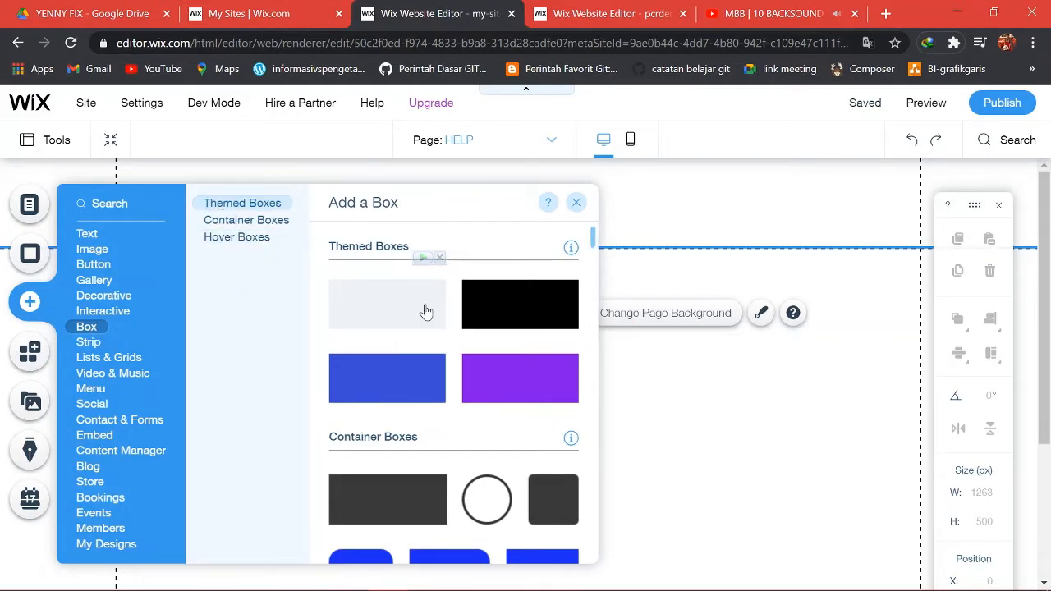
left_click(275, 220)
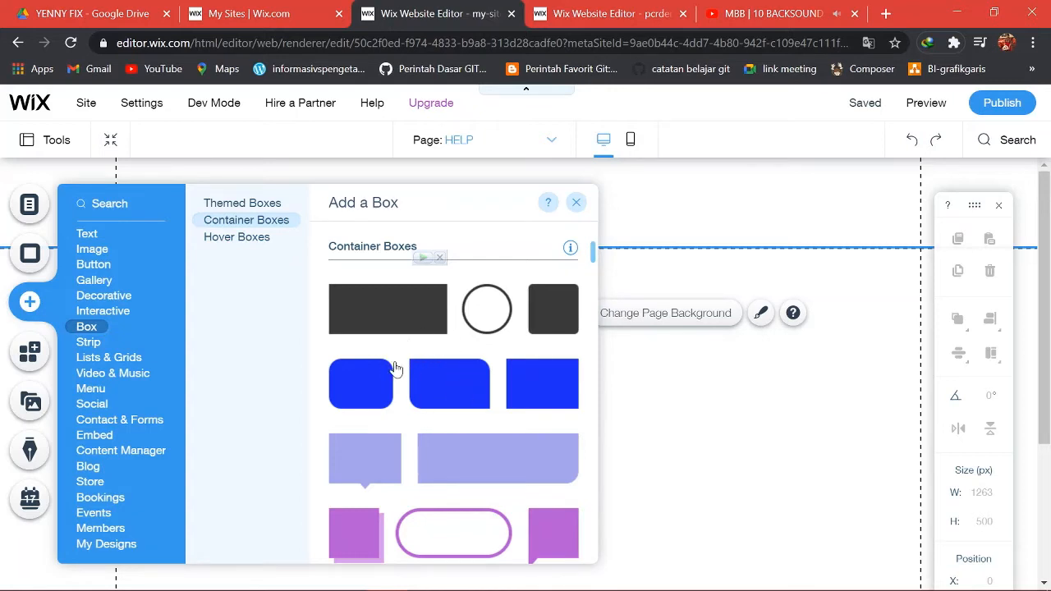
left_click(254, 239)
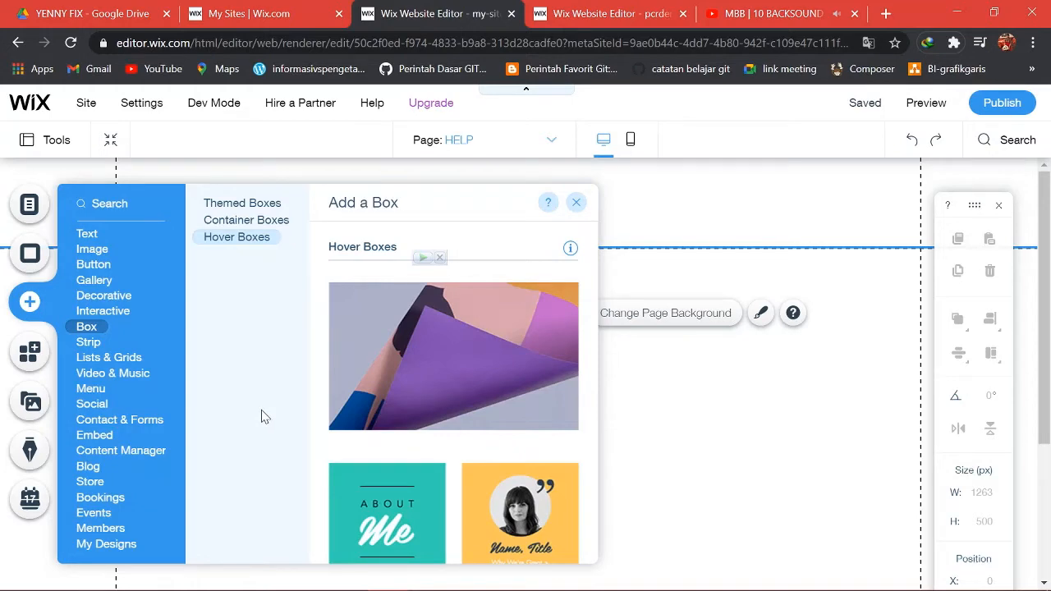
left_click(105, 347)
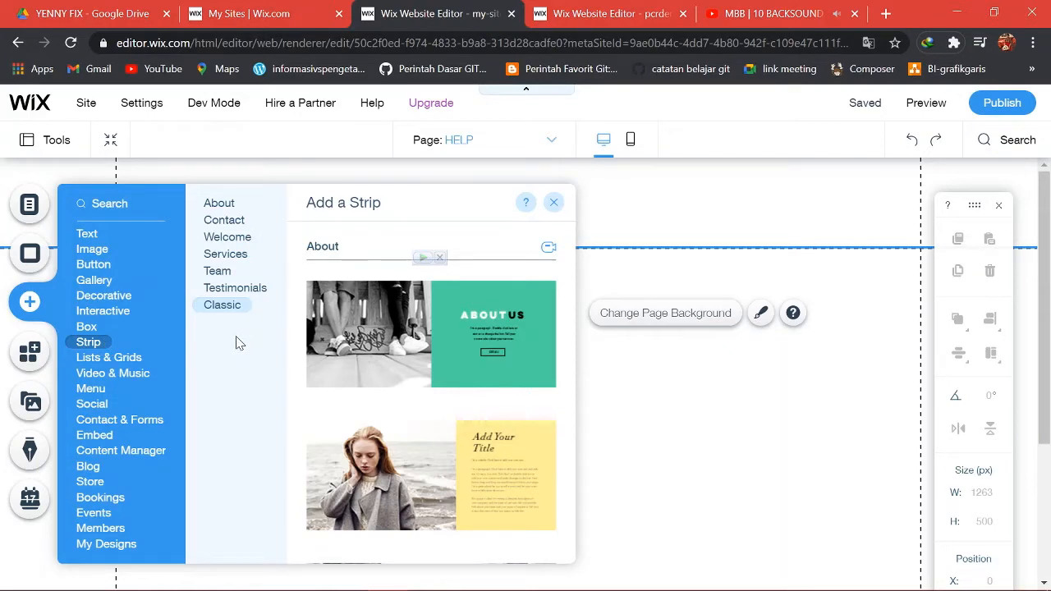
Browse the About, Contact, Welcome, Services, Team, Testimonials and Classic strips, then show Lists & Grids.
left_click(220, 205)
left_click(224, 220)
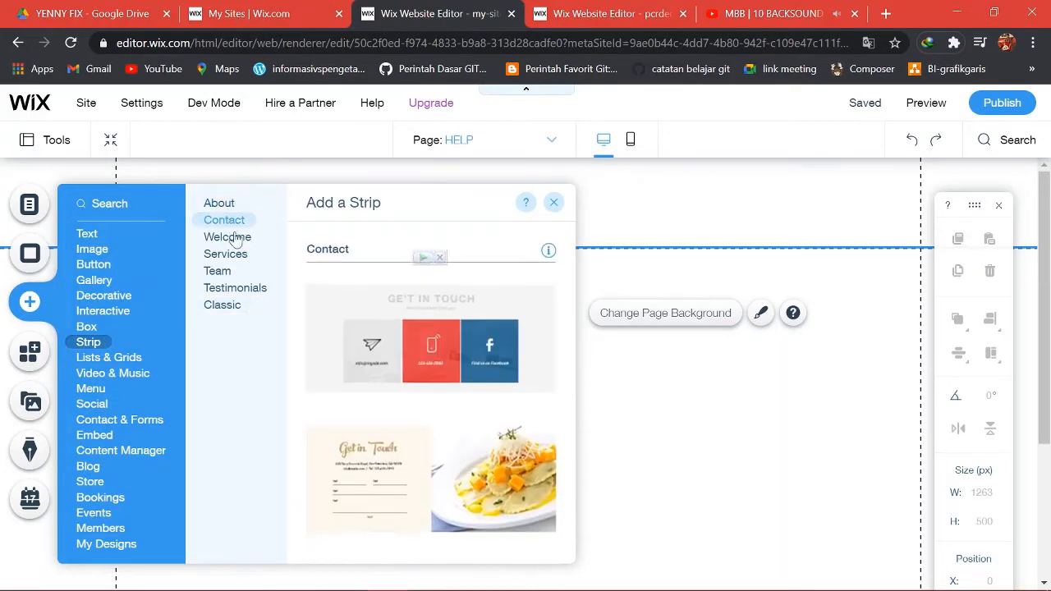
left_click(228, 238)
left_click(233, 255)
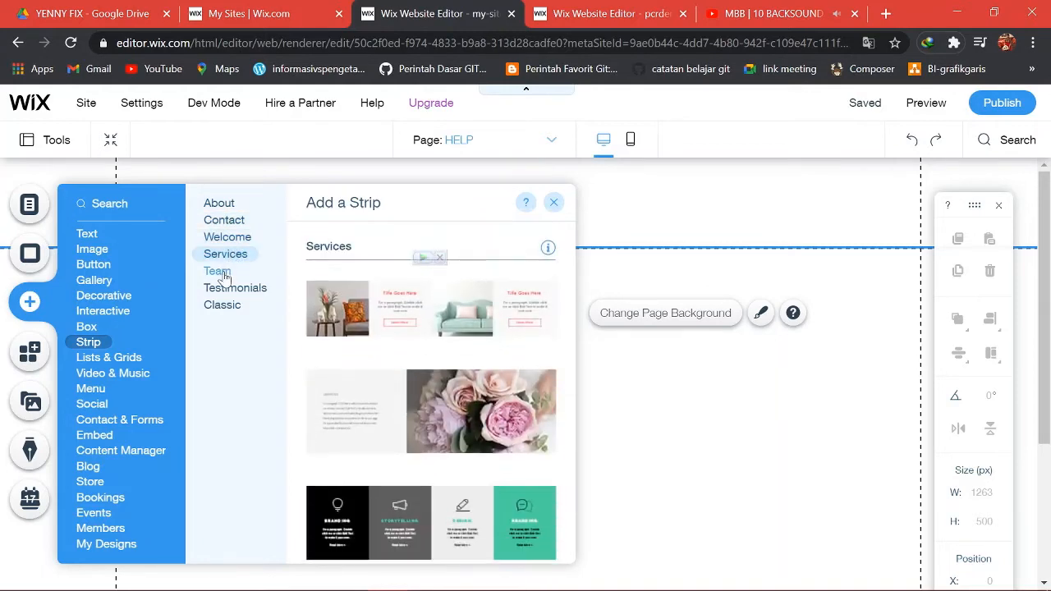
left_click(219, 271)
left_click(232, 289)
left_click(228, 306)
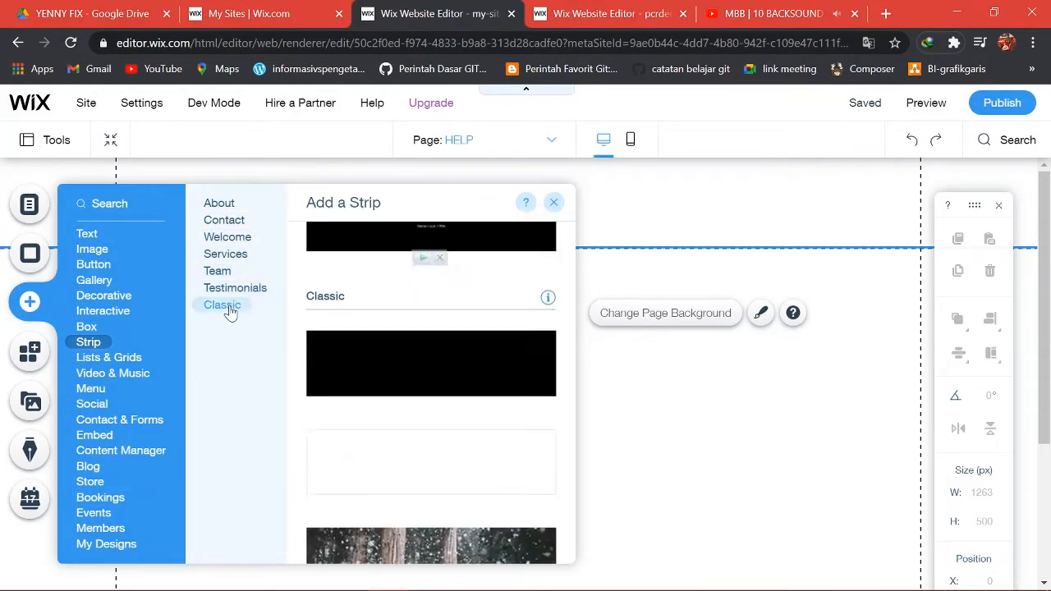
left_click(138, 359)
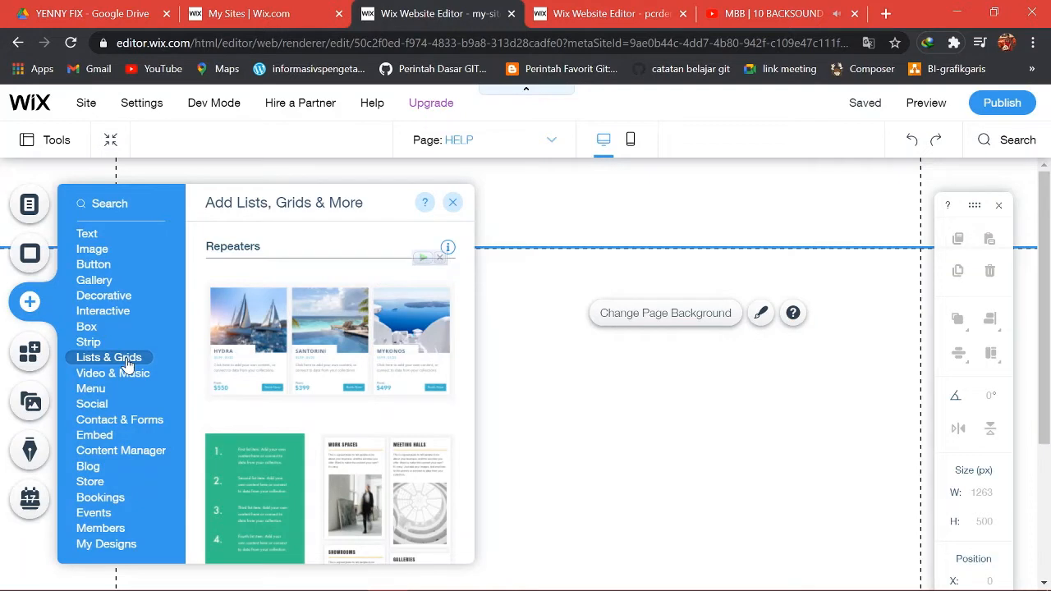
Scroll through the Lists & Grids repeater designs.
scroll(287, 353, "down", 2)
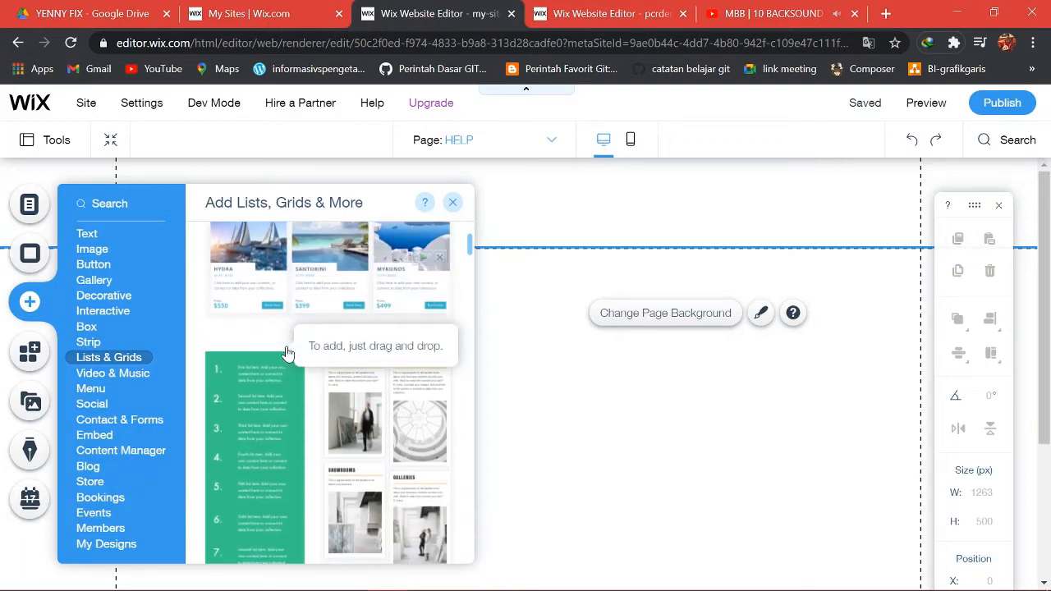
scroll(286, 353, "down", 2)
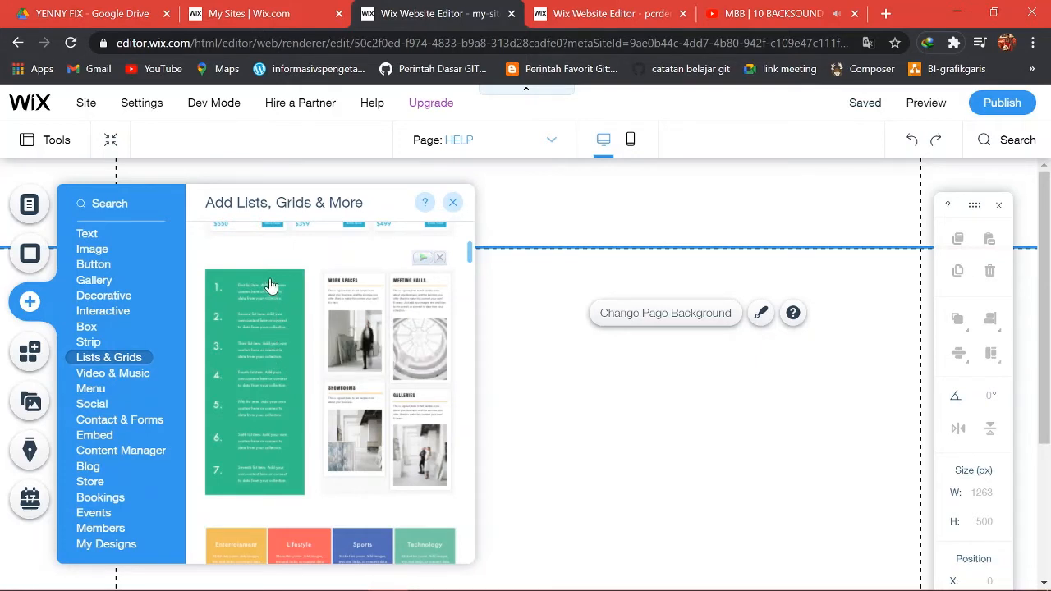
scroll(267, 303, "down", 4)
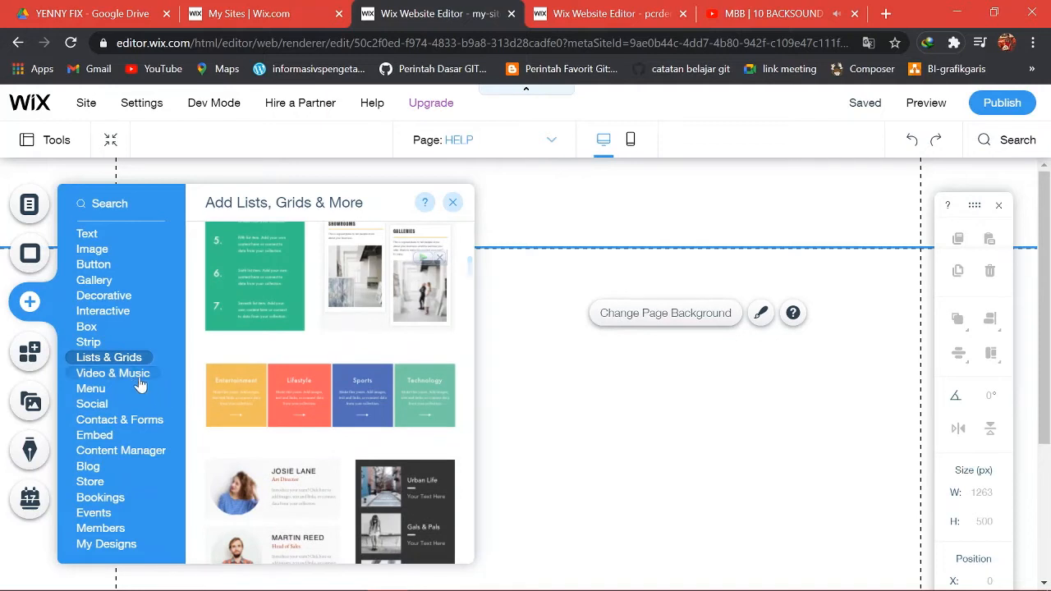
Check the SoundCloud Player, Wix Music, Wix Video and VideoBox designs under Video & Music.
left_click(136, 379)
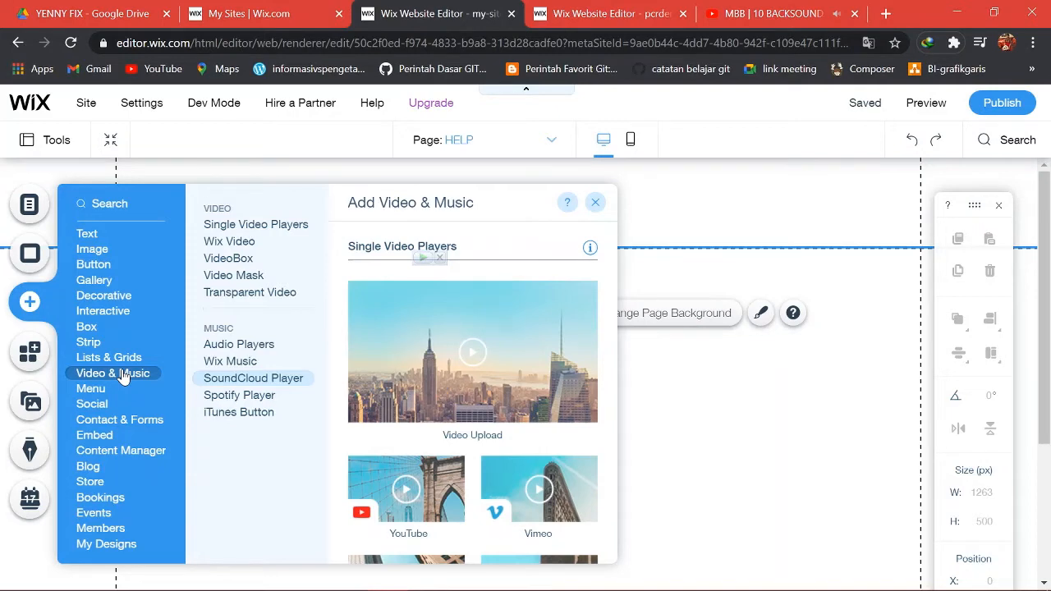
left_click(231, 380)
left_click(235, 362)
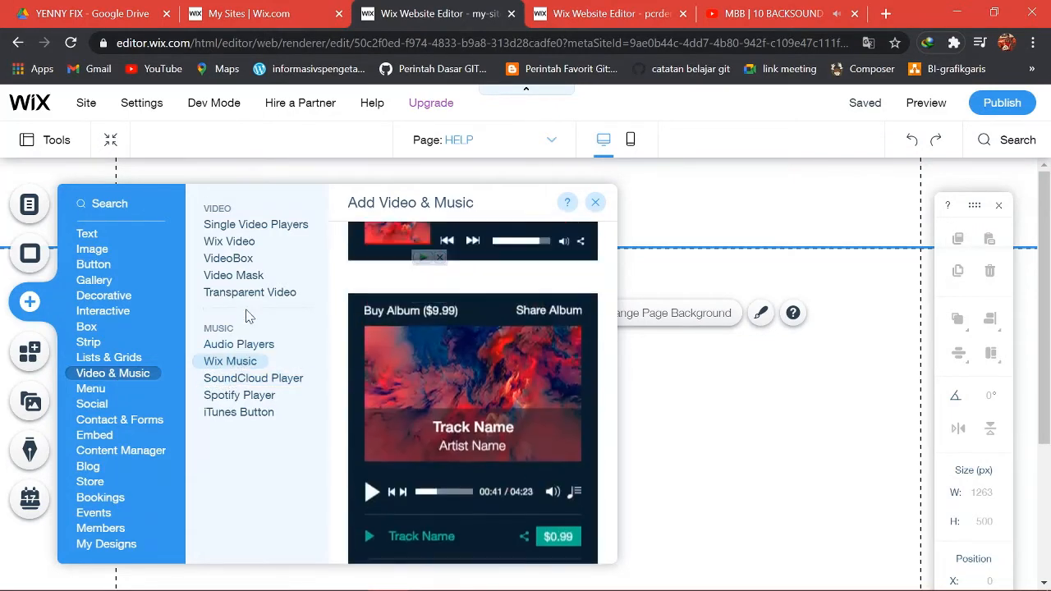
left_click(232, 242)
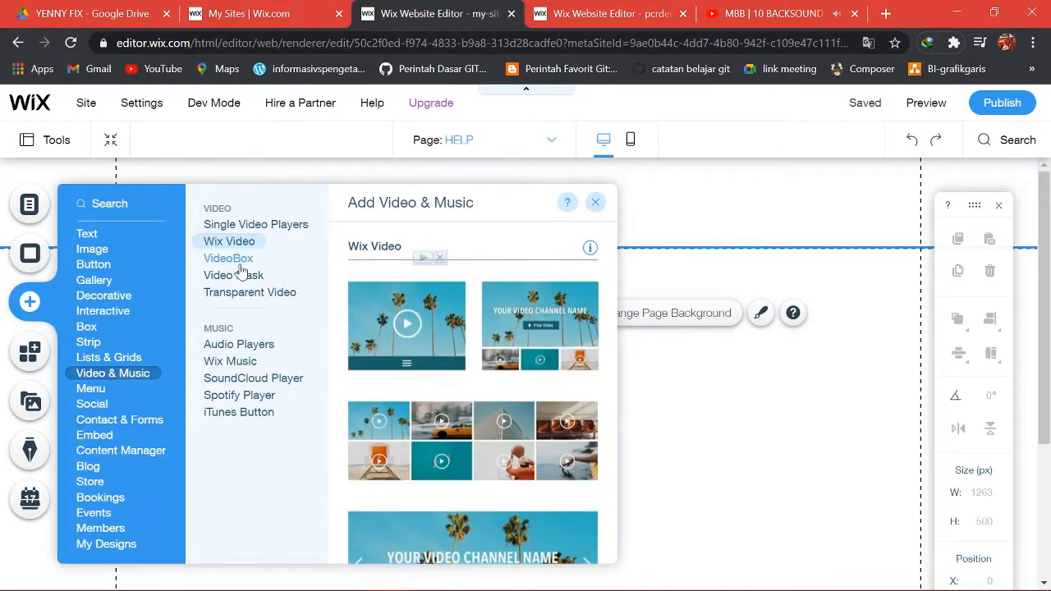
left_click(237, 259)
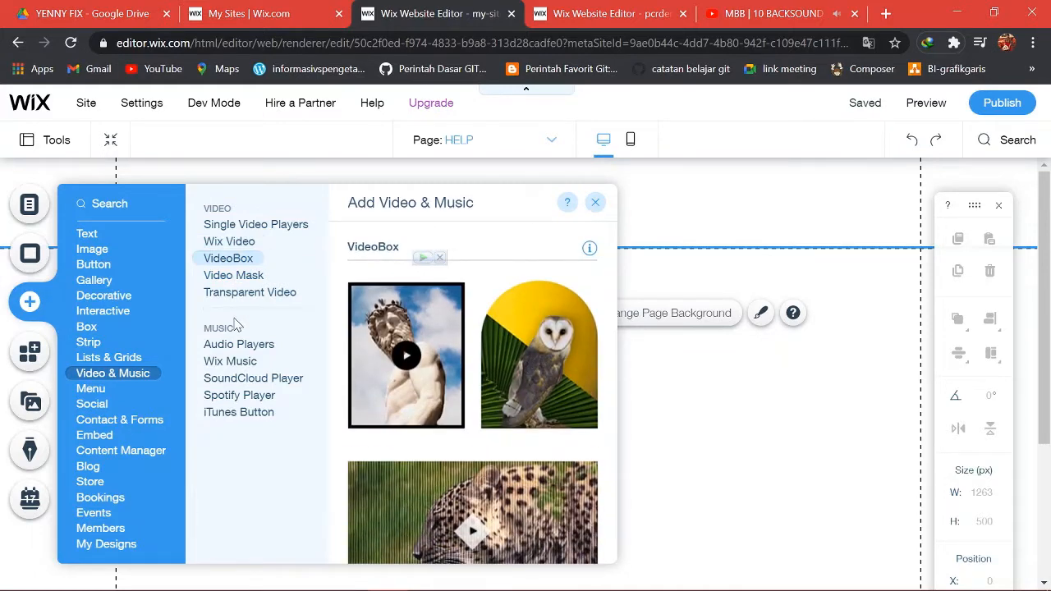
Review the Horizontal, Vertical and Anchor menu designs, then move to the Social tools.
left_click(91, 390)
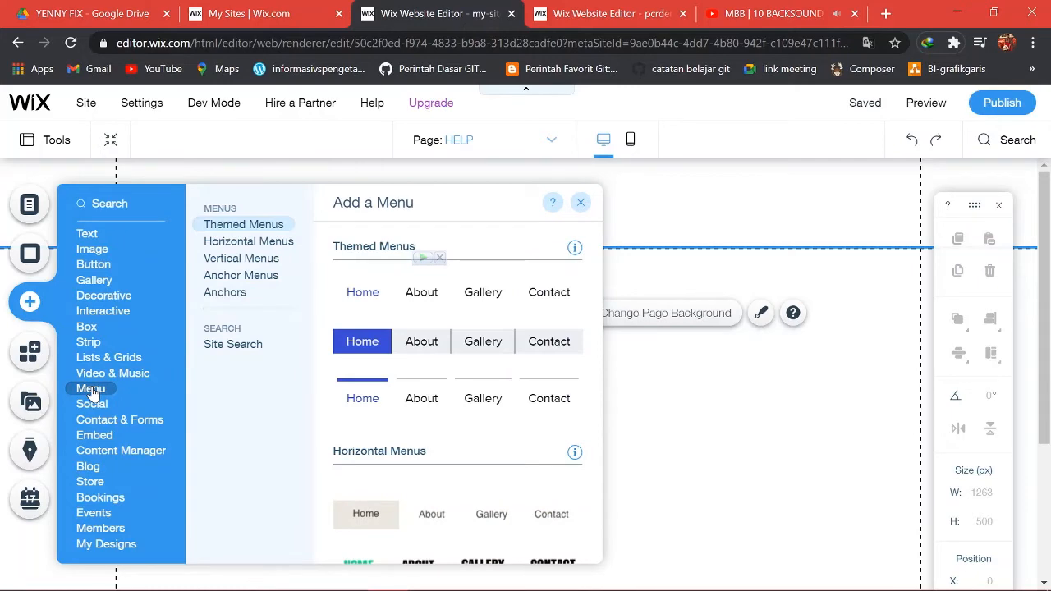
left_click(125, 376)
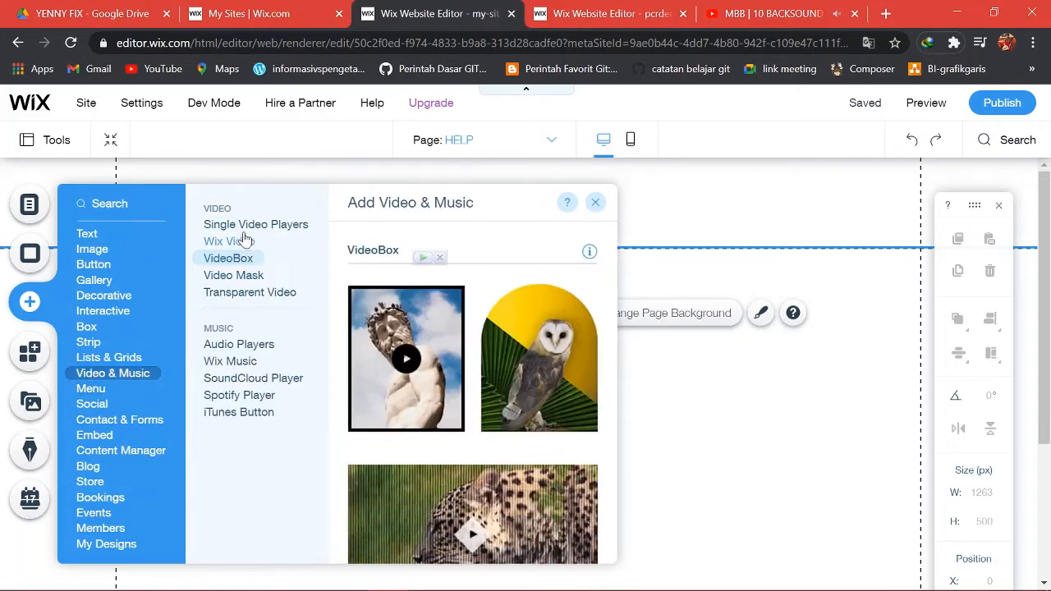
left_click(95, 389)
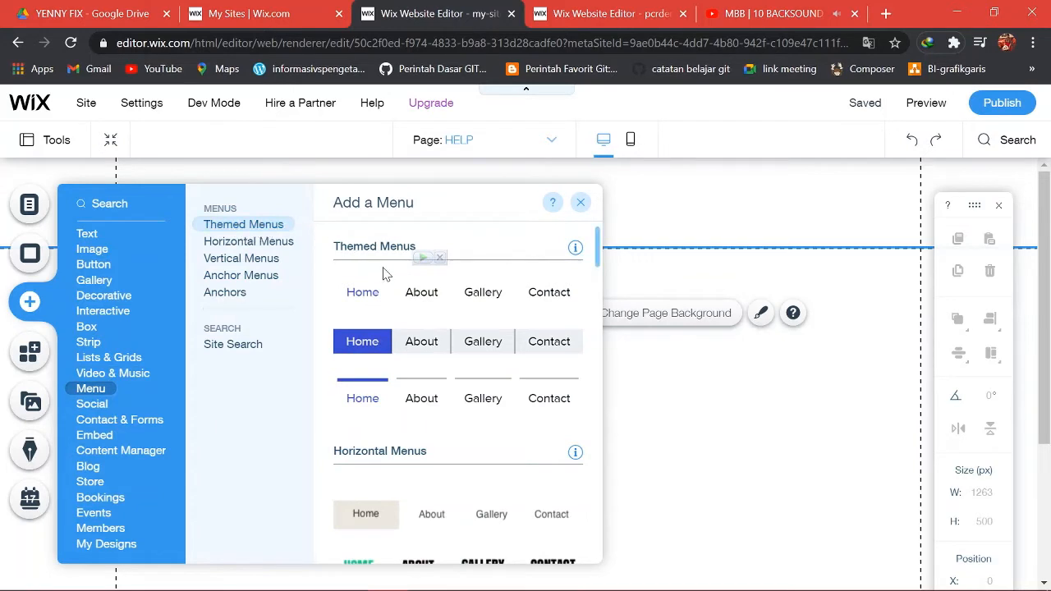
left_click(270, 241)
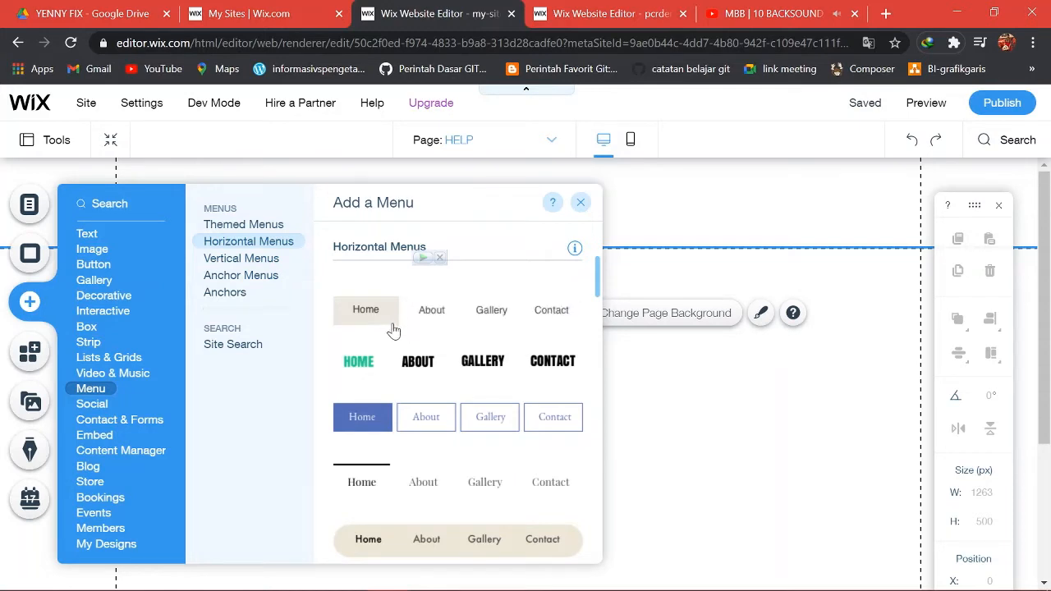
left_click(265, 267)
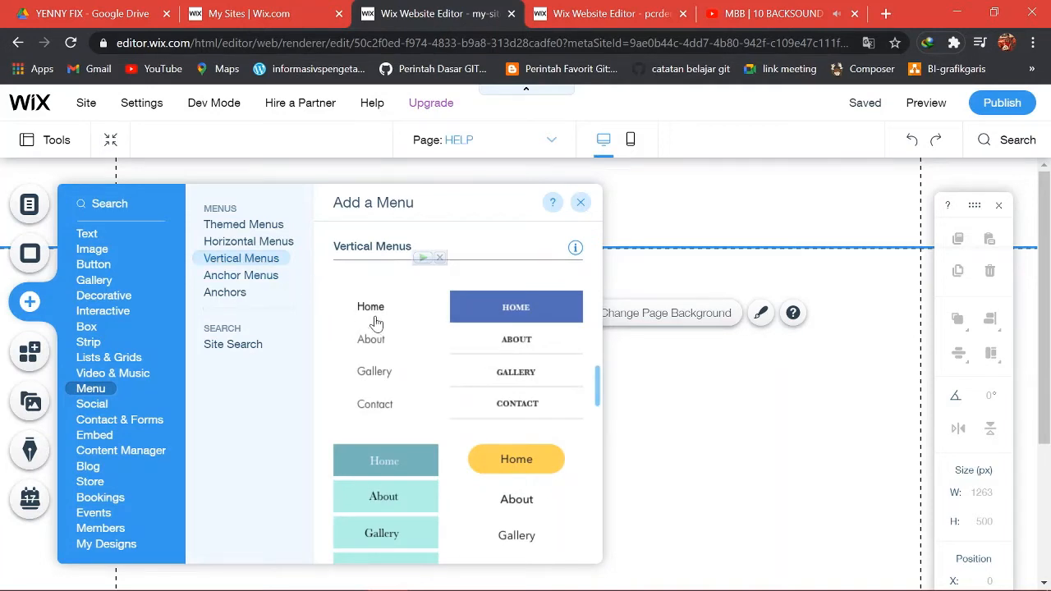
left_click(262, 278)
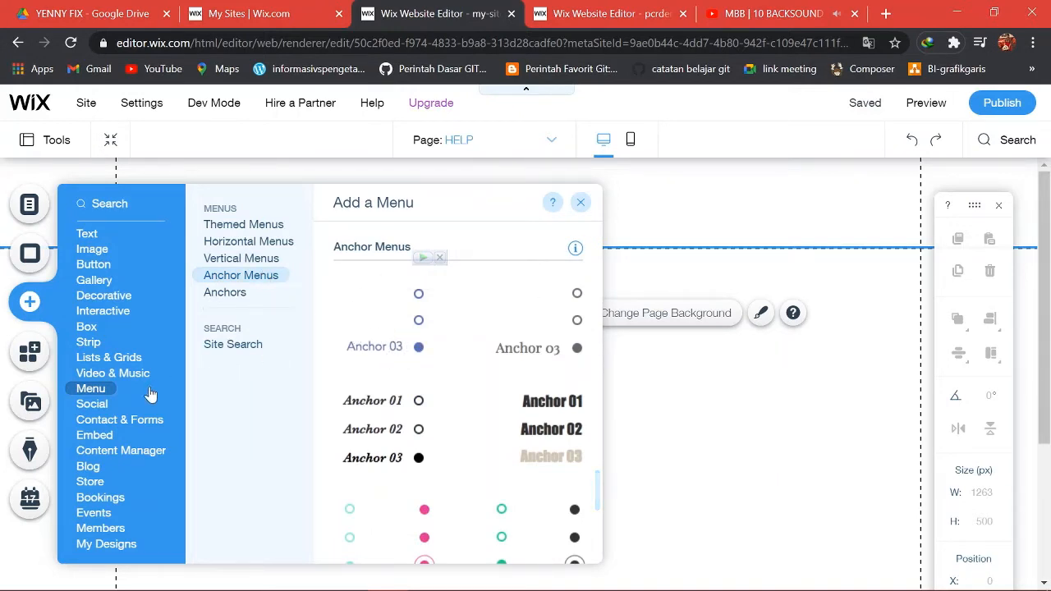
left_click(99, 404)
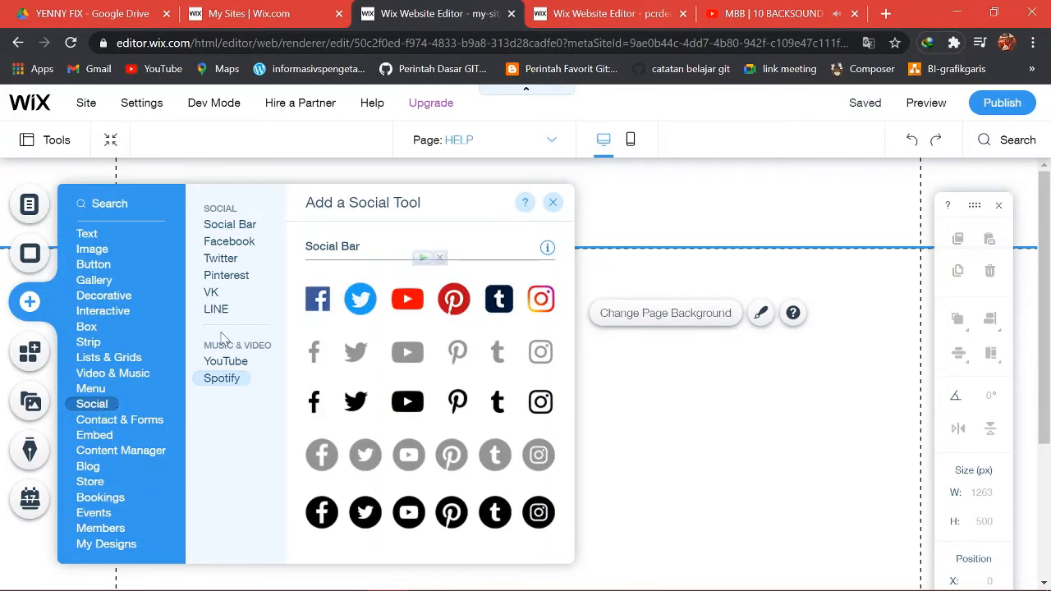
Check the Facebook, Twitter, Pinterest, VK, LINE and Spotify widgets, then show Contact & Forms.
left_click(229, 242)
left_click(233, 261)
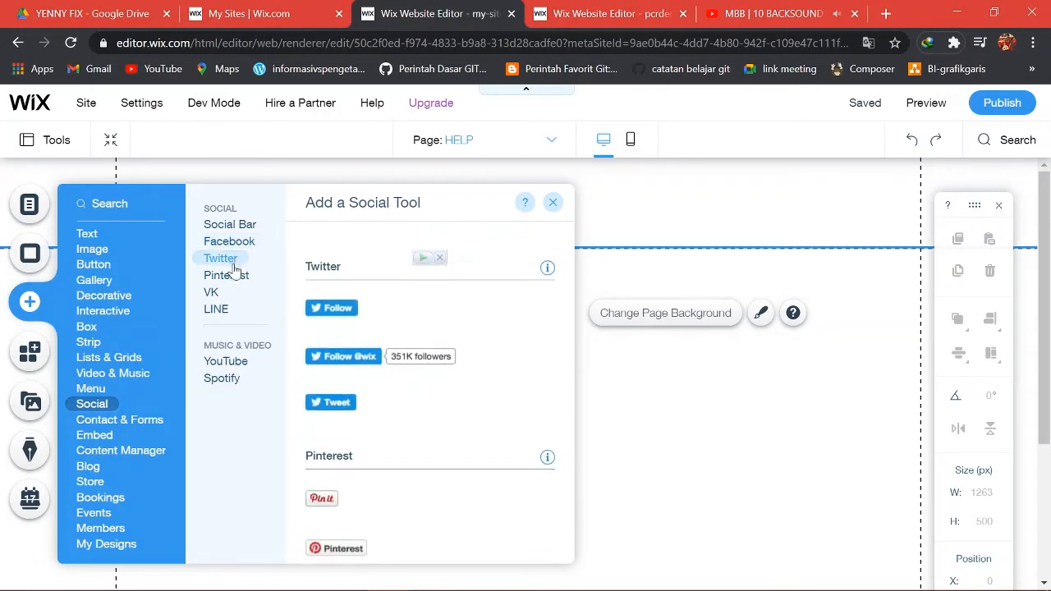
left_click(235, 276)
left_click(218, 293)
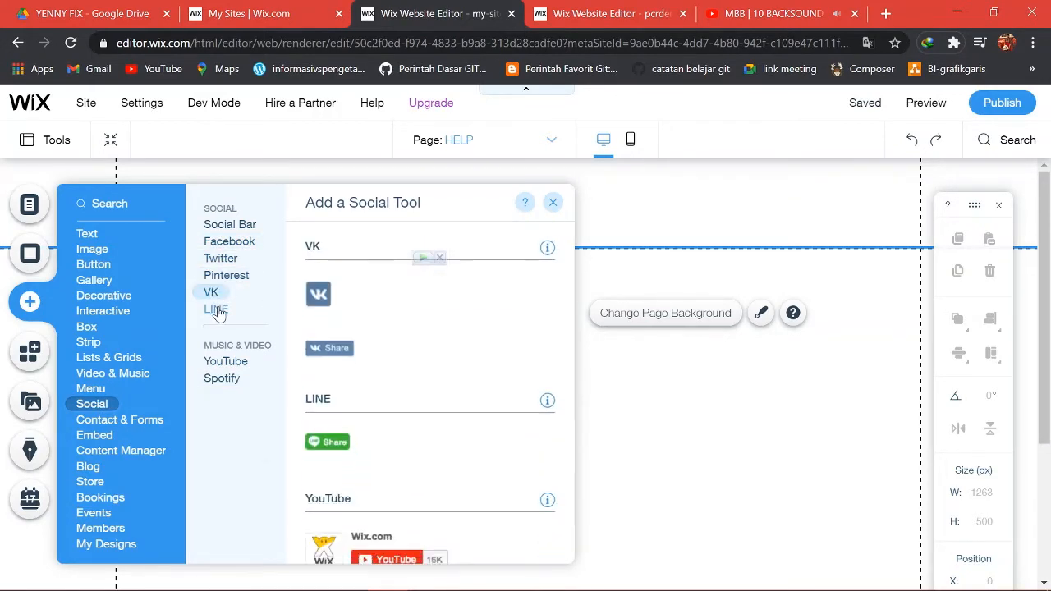
left_click(217, 309)
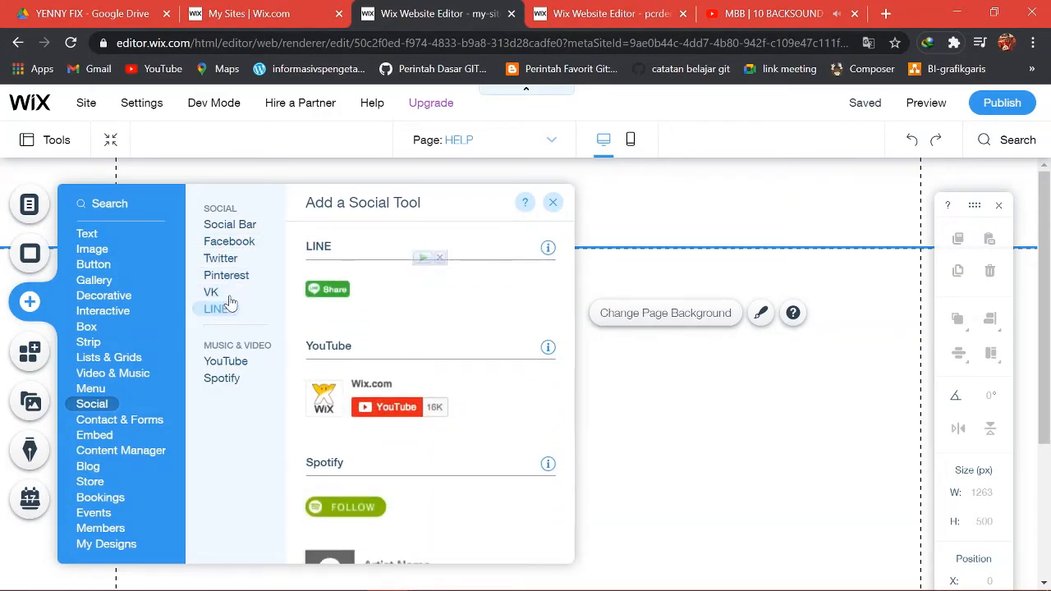
left_click(235, 382)
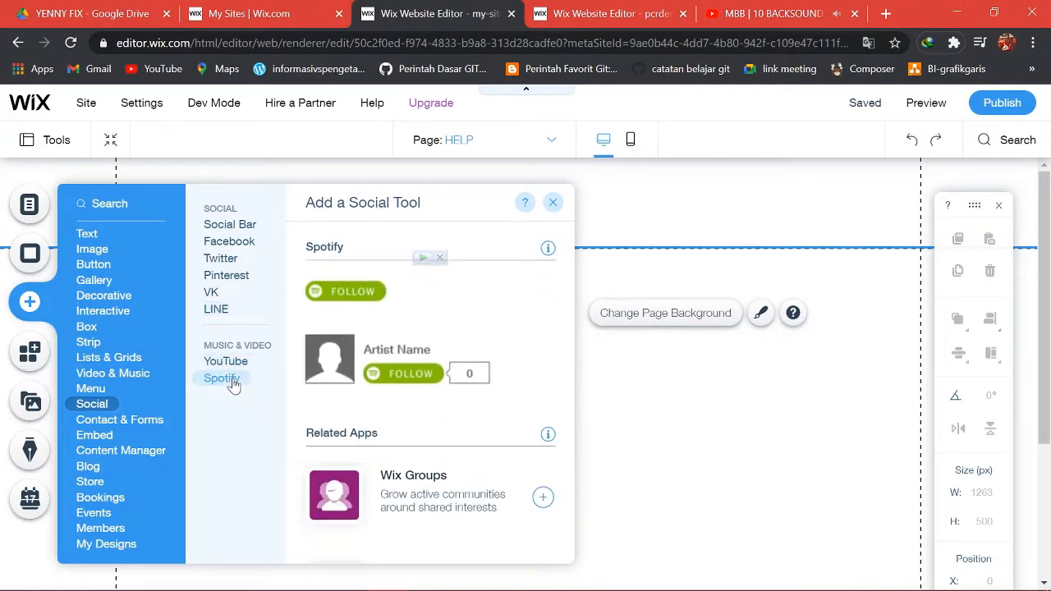
left_click(152, 427)
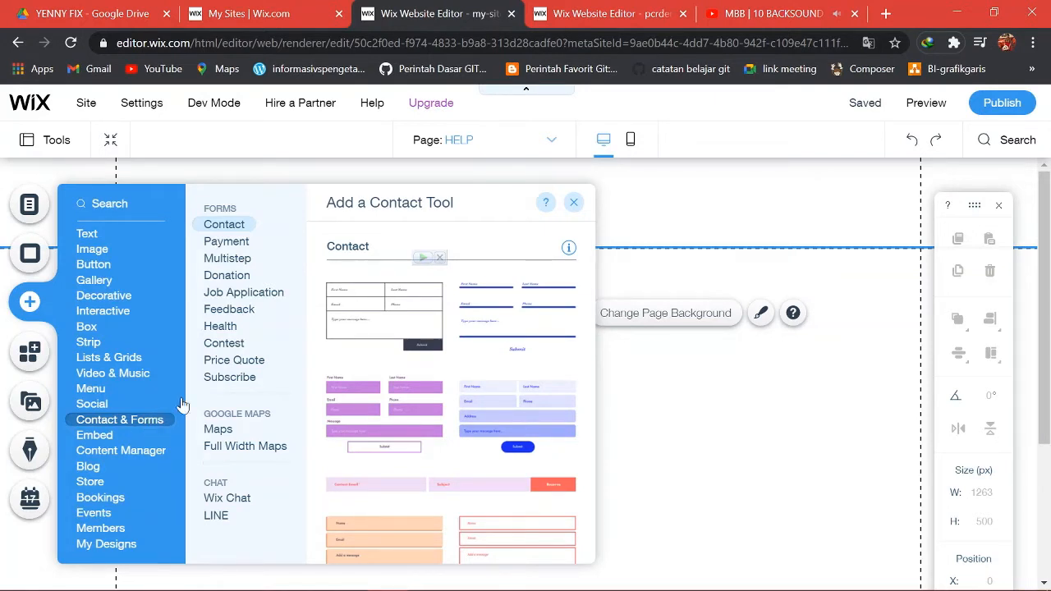
Review the Payment, Multistep, Donation, Job Application and Price Quote forms, Google Maps and Wix Chat.
left_click(226, 243)
left_click(227, 261)
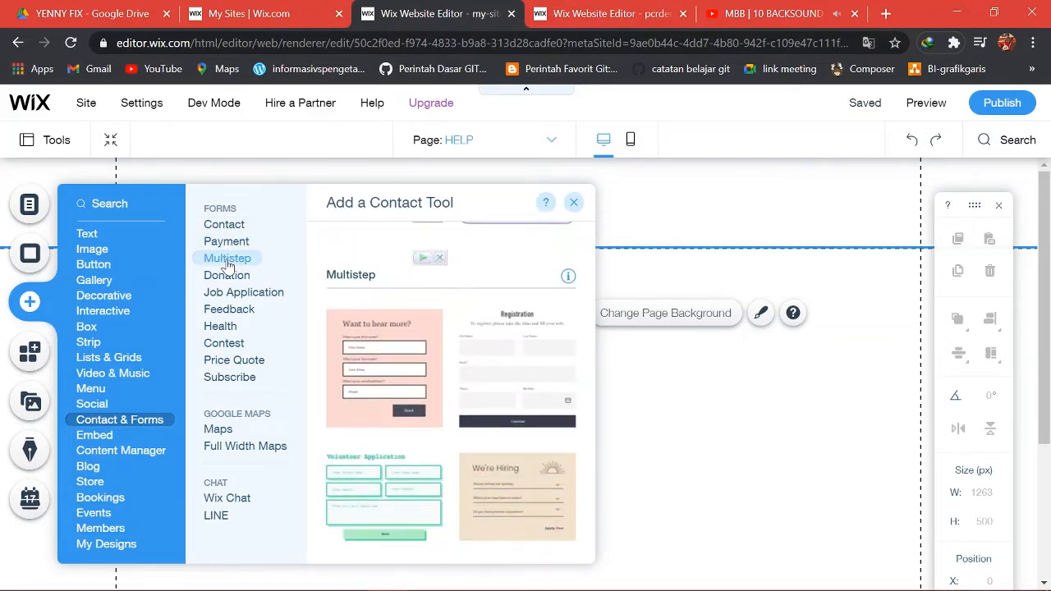
left_click(229, 276)
left_click(235, 294)
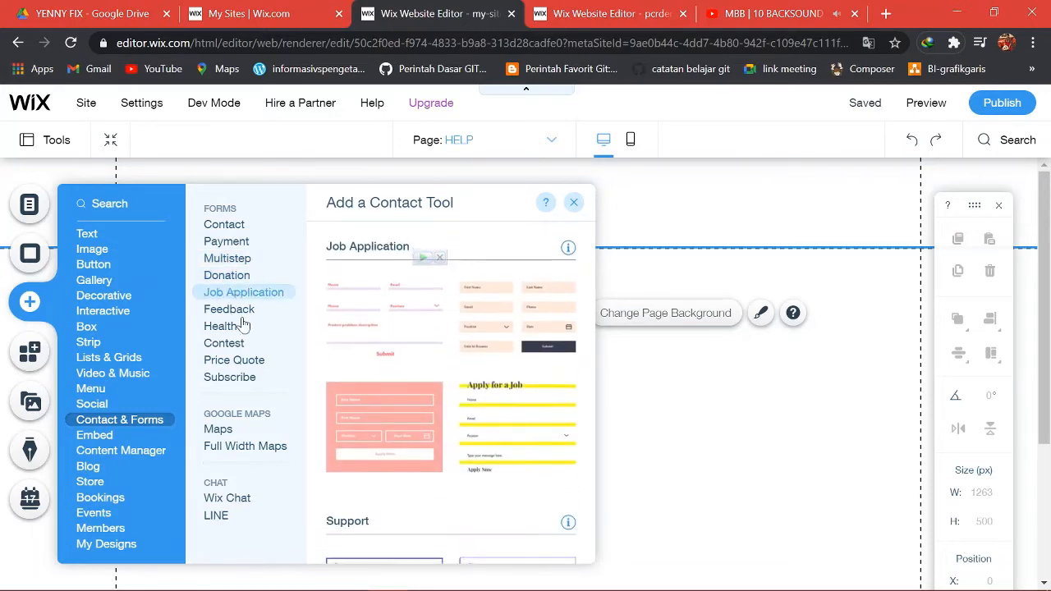
left_click(245, 359)
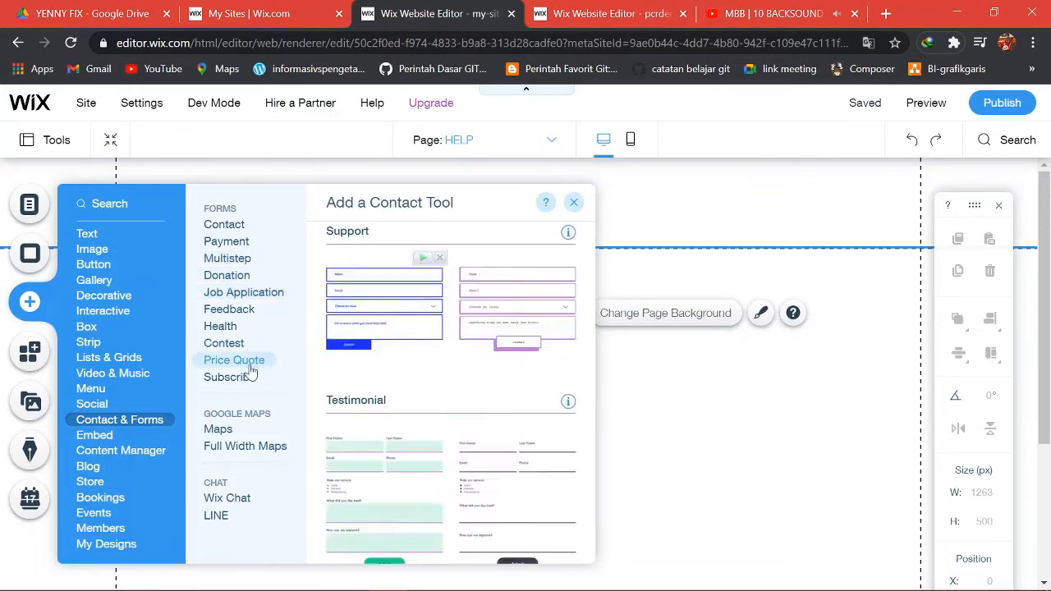
left_click(220, 432)
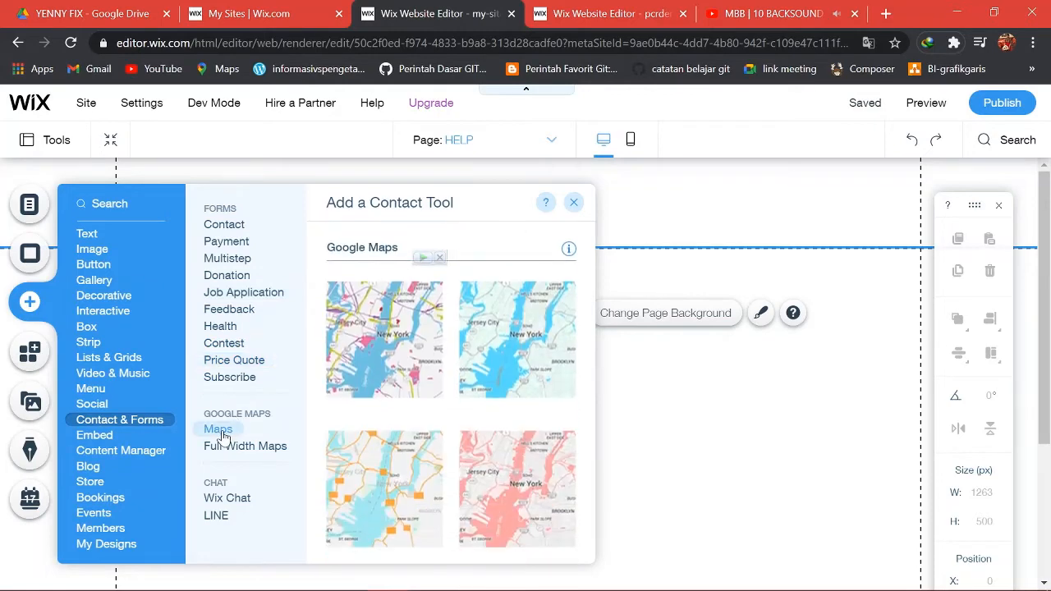
left_click(226, 500)
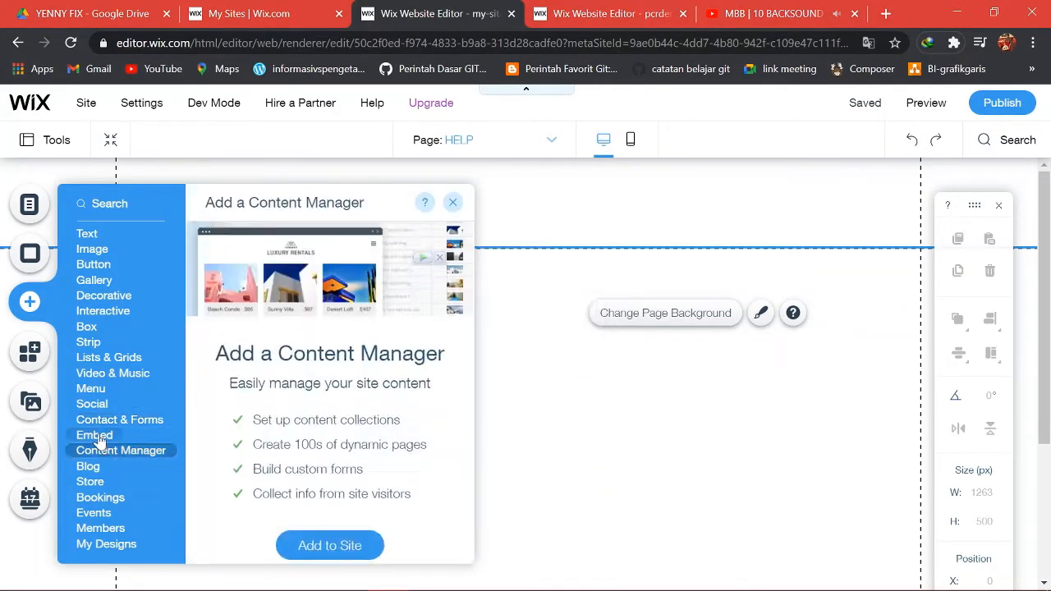
mouse_move(97, 441)
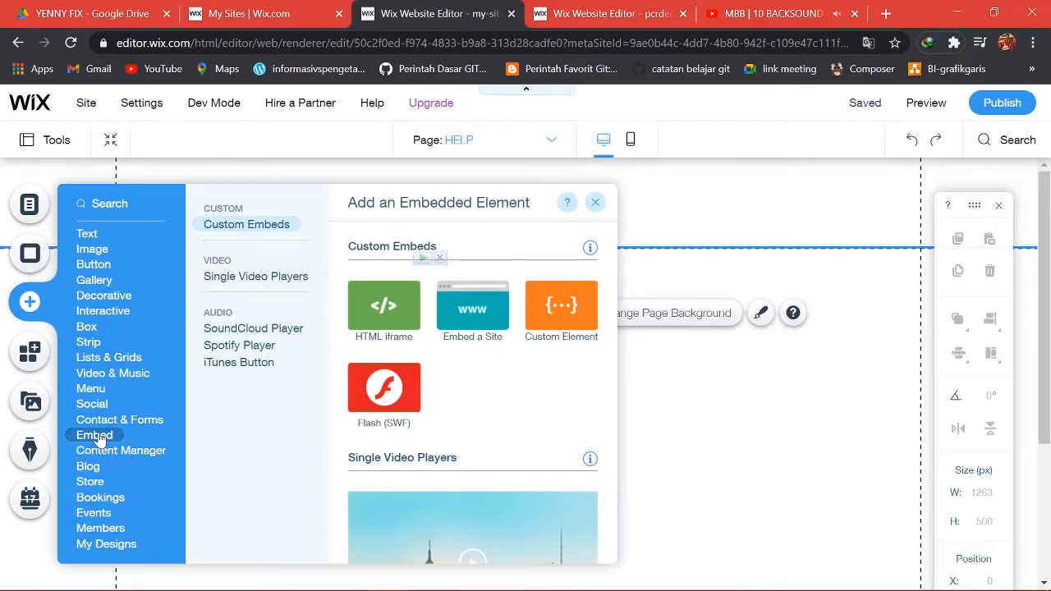
Look over the Custom Embeds, Single Video Players and Spotify Player, then show Content Manager.
left_click(270, 226)
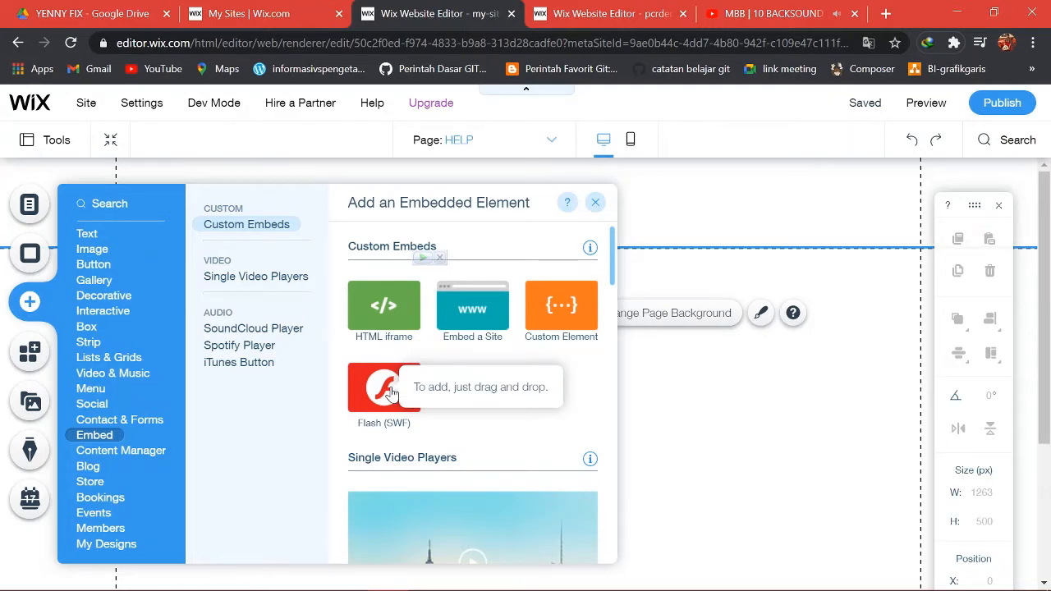
left_click(250, 279)
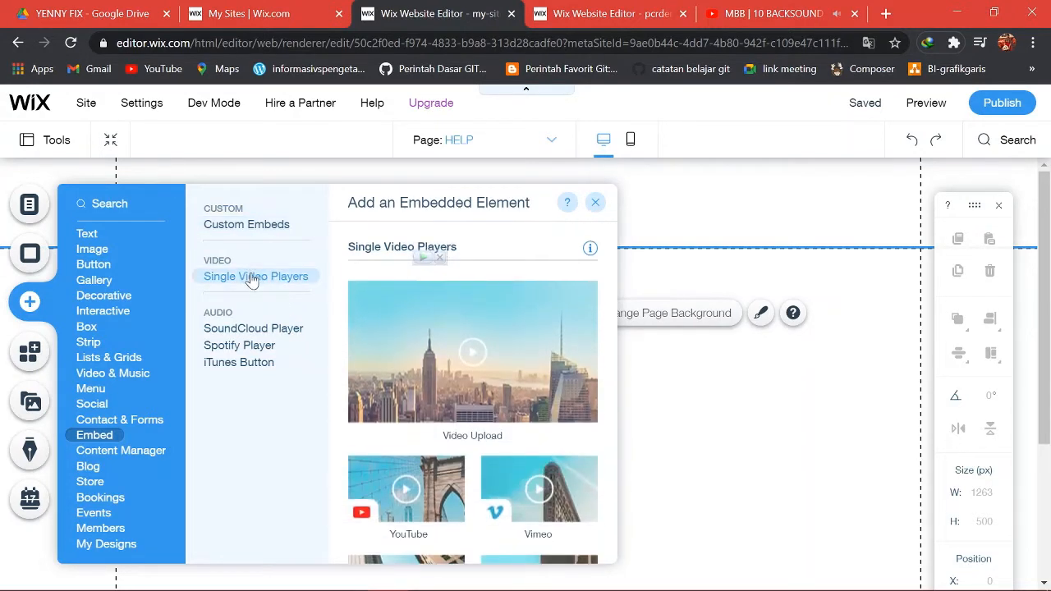
left_click(252, 348)
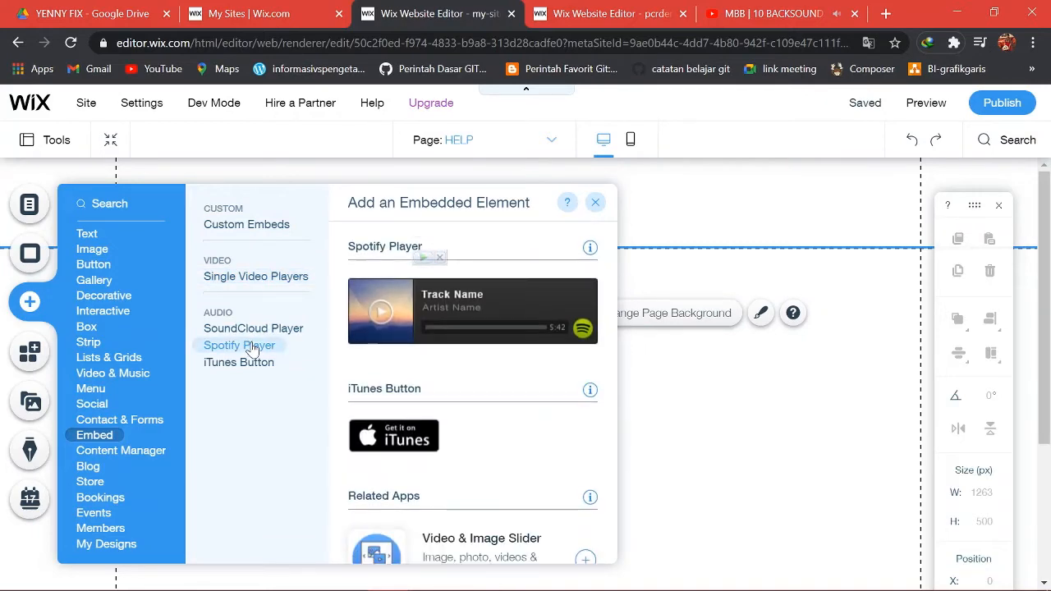
left_click(121, 452)
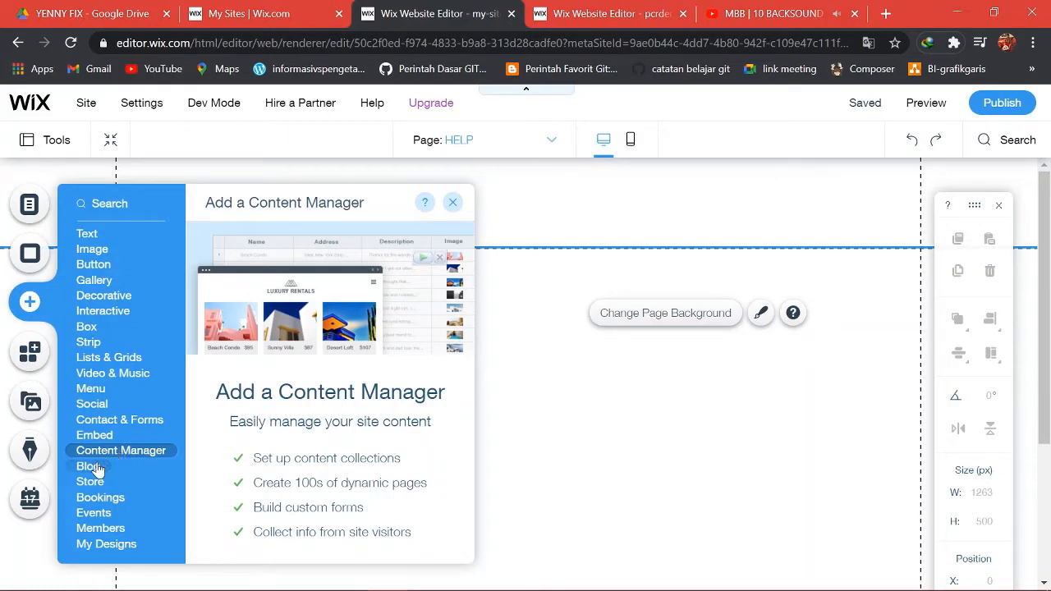
Preview the Blog, Store, Events, Members and My Designs categories in the Add panel.
mouse_move(96, 468)
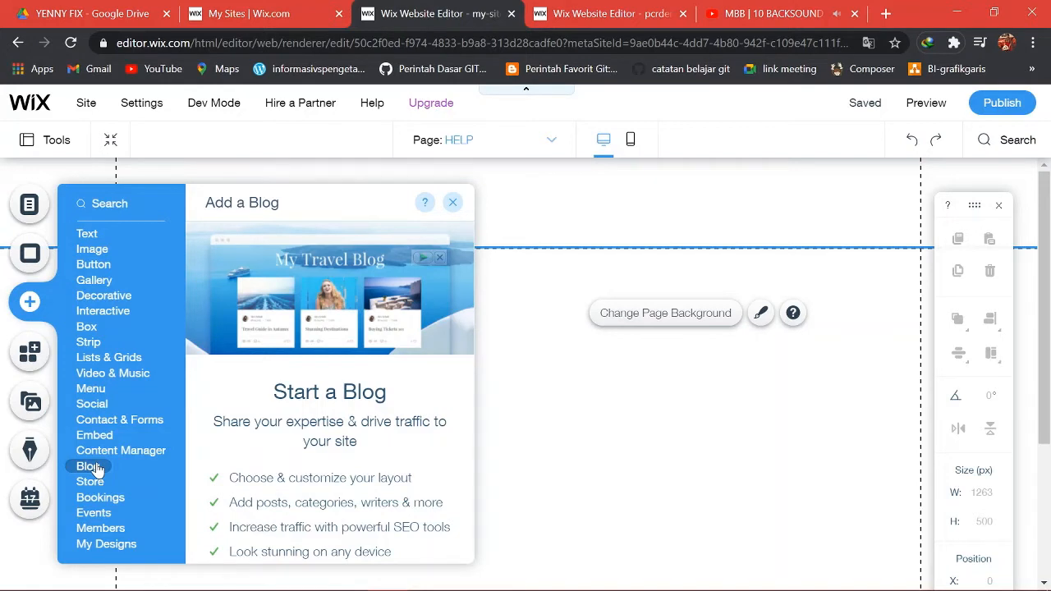
mouse_move(91, 487)
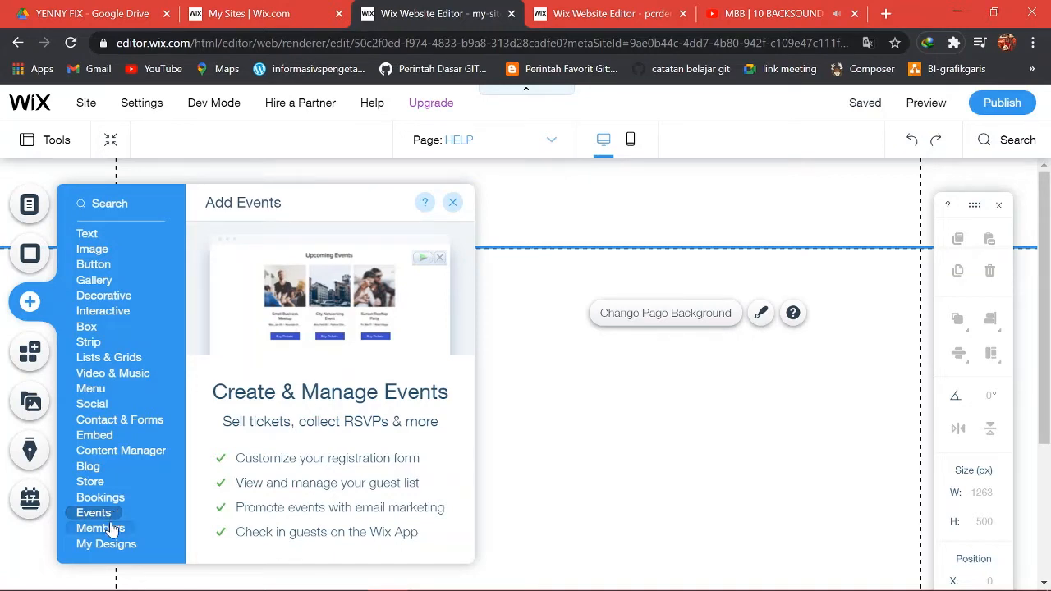
mouse_move(113, 531)
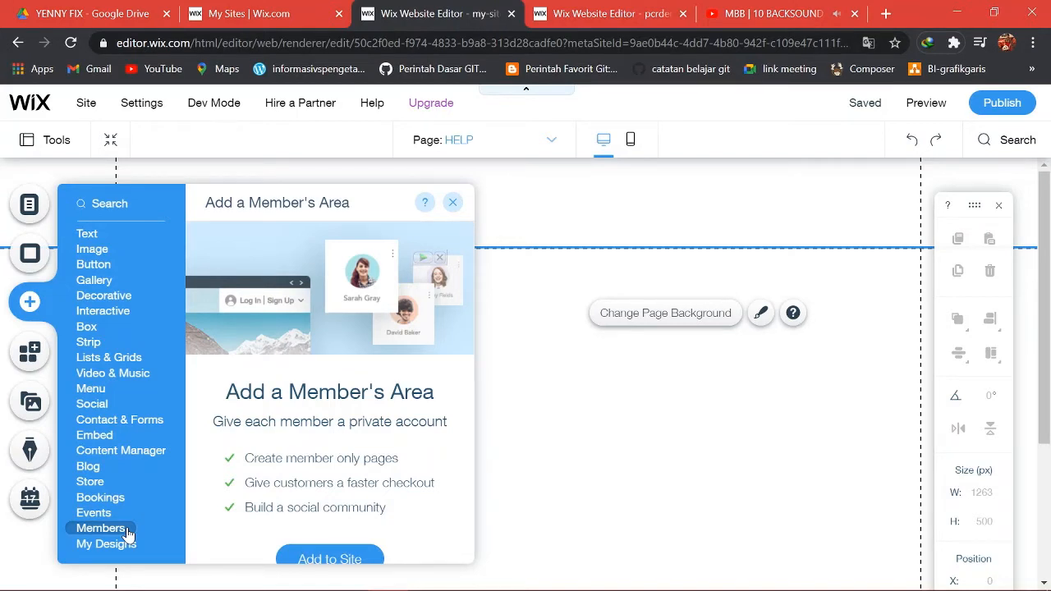
mouse_move(128, 548)
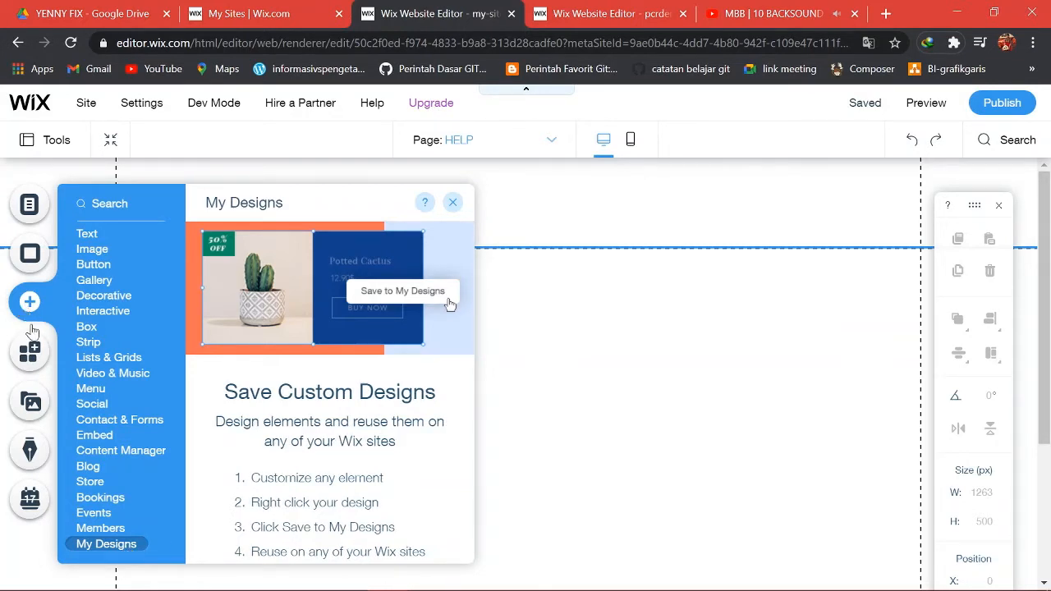
Browse the App Market's categories, then bring up the Media upload options.
left_click(41, 355)
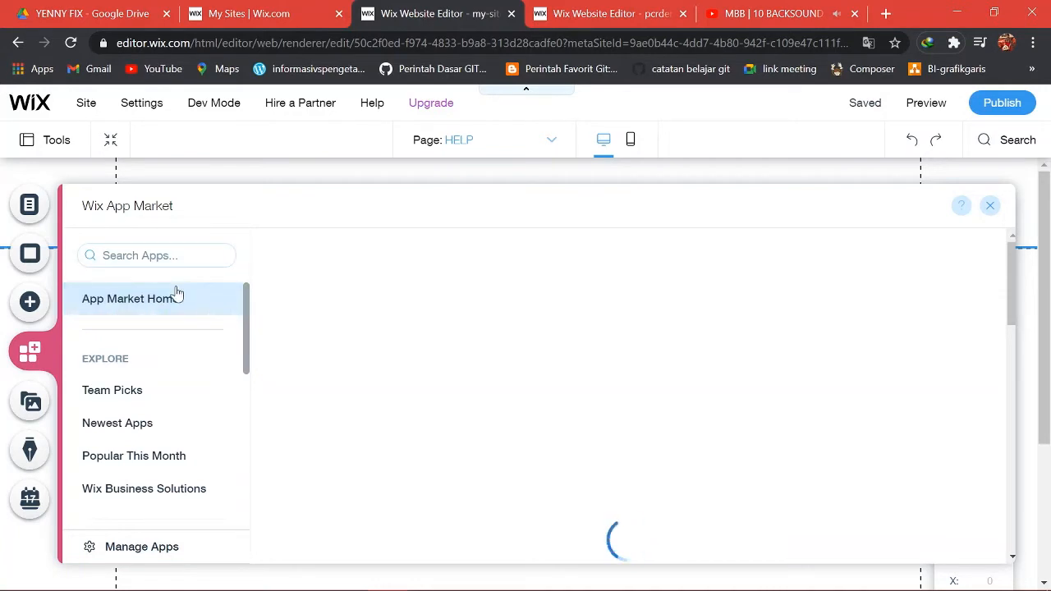
scroll(176, 294, "down", 5)
scroll(172, 296, "down", 2)
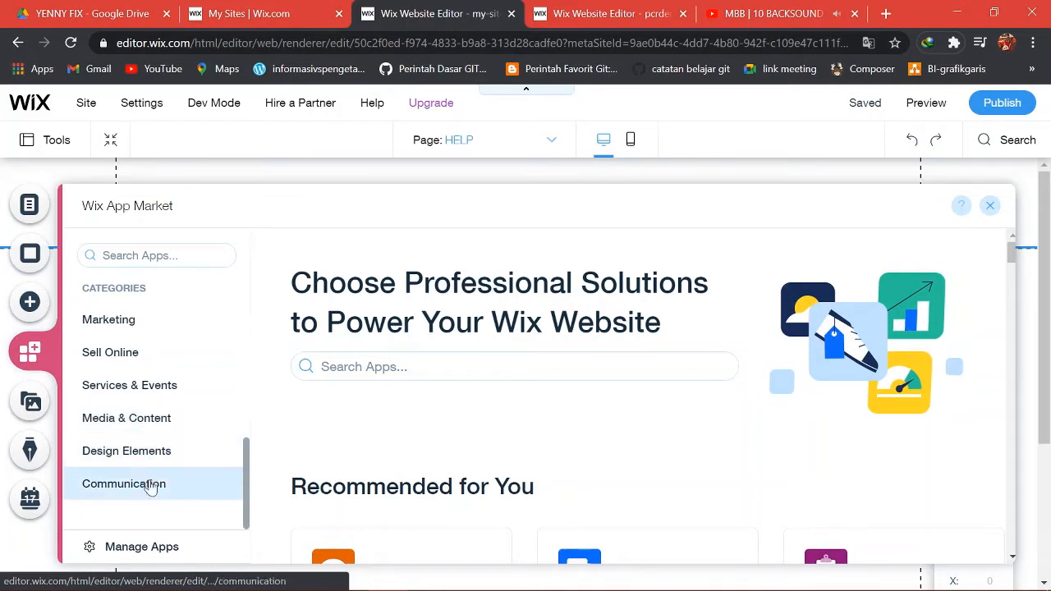
left_click(31, 404)
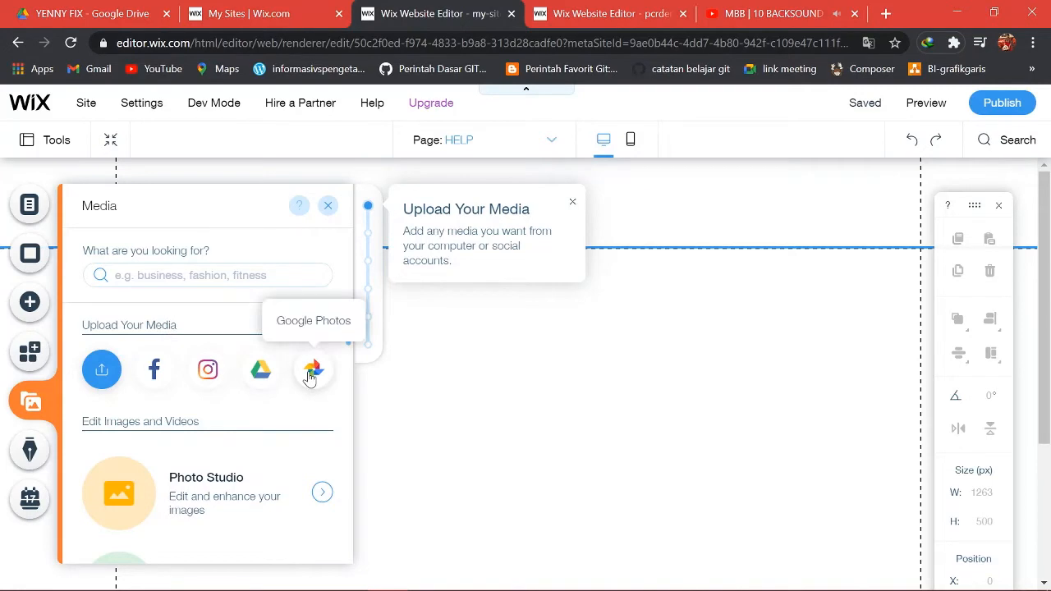
Preview the Blog and Bookings features, then close the panel to return to the blank page.
left_click(29, 451)
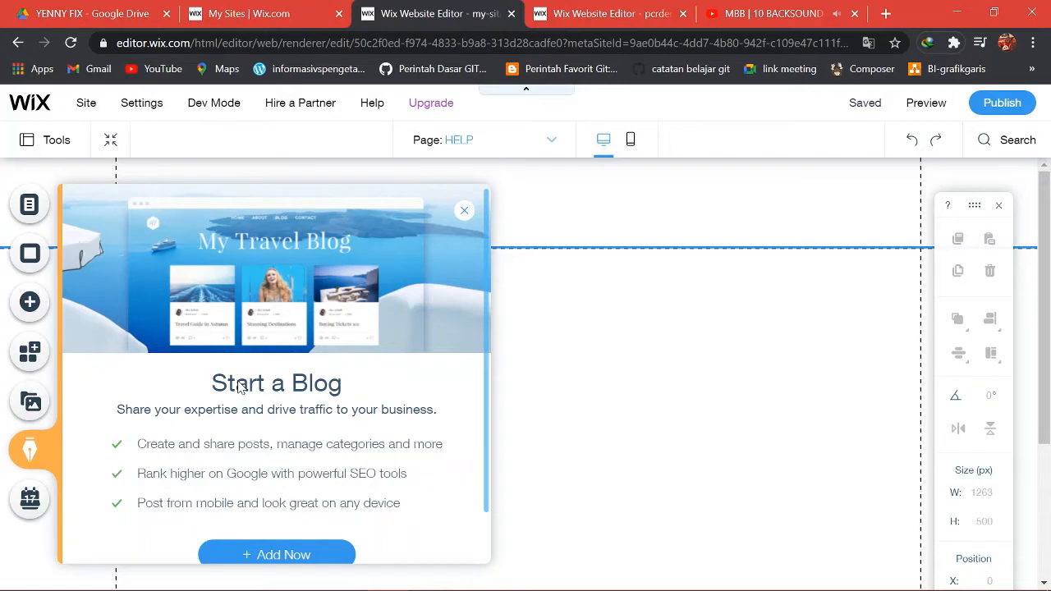
left_click(32, 499)
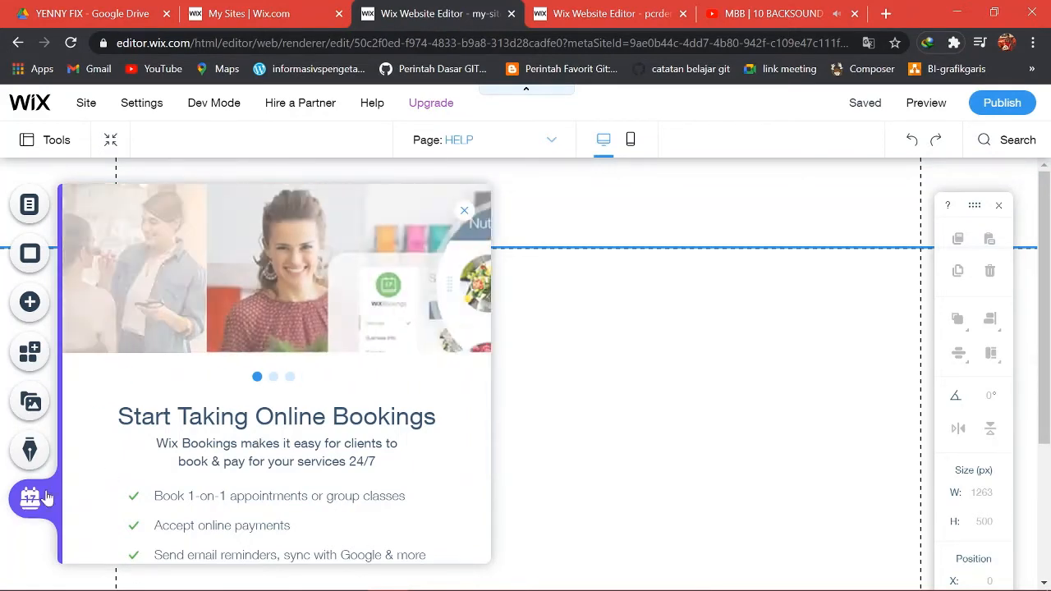
left_click(562, 417)
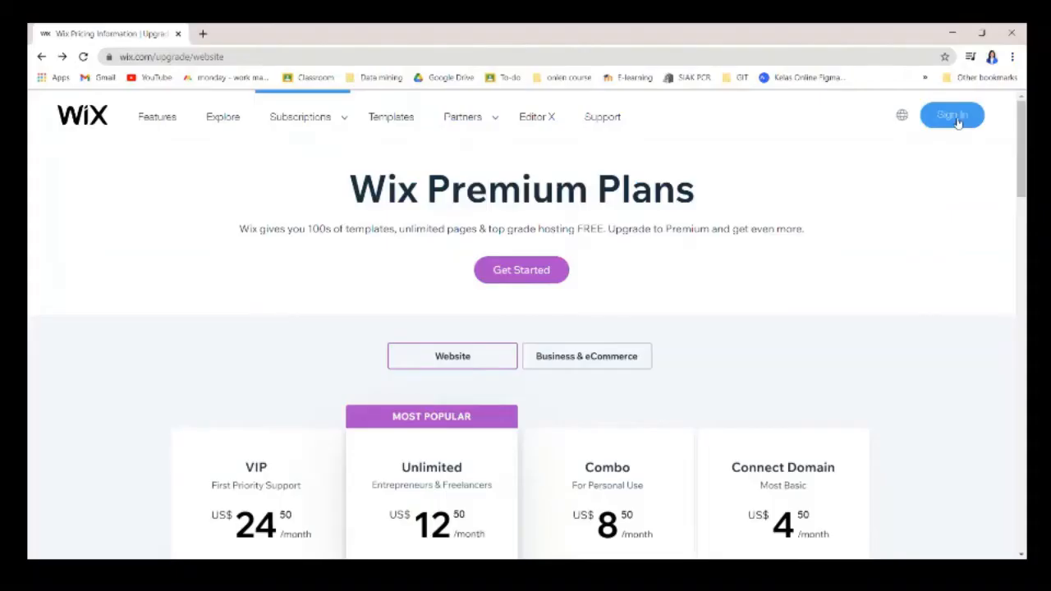
Go to Sign In, switch to Sign Up, and enter the new account's e-mail address.
left_click(958, 120)
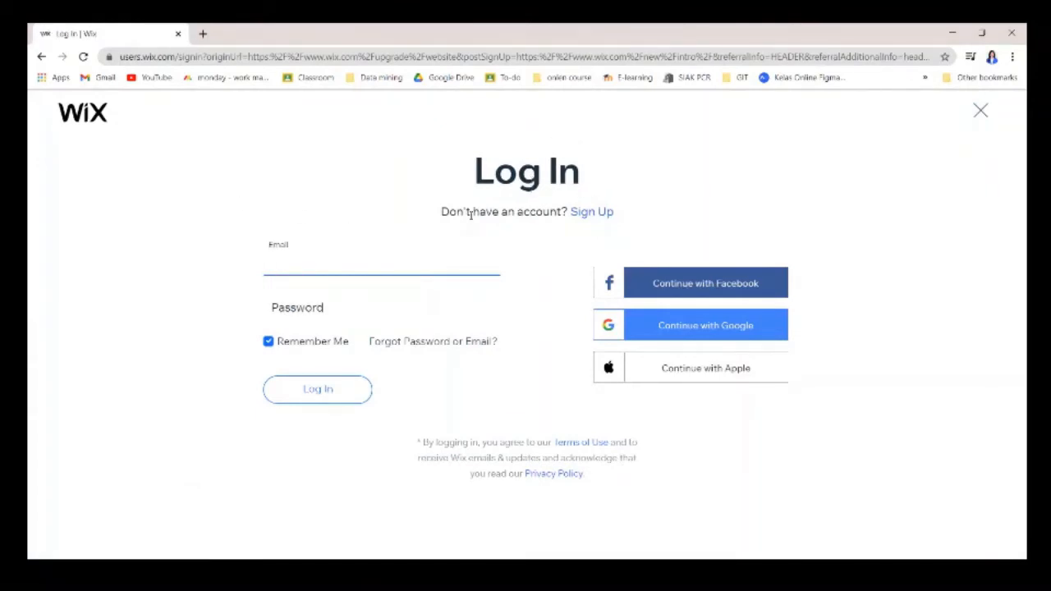
left_click(591, 214)
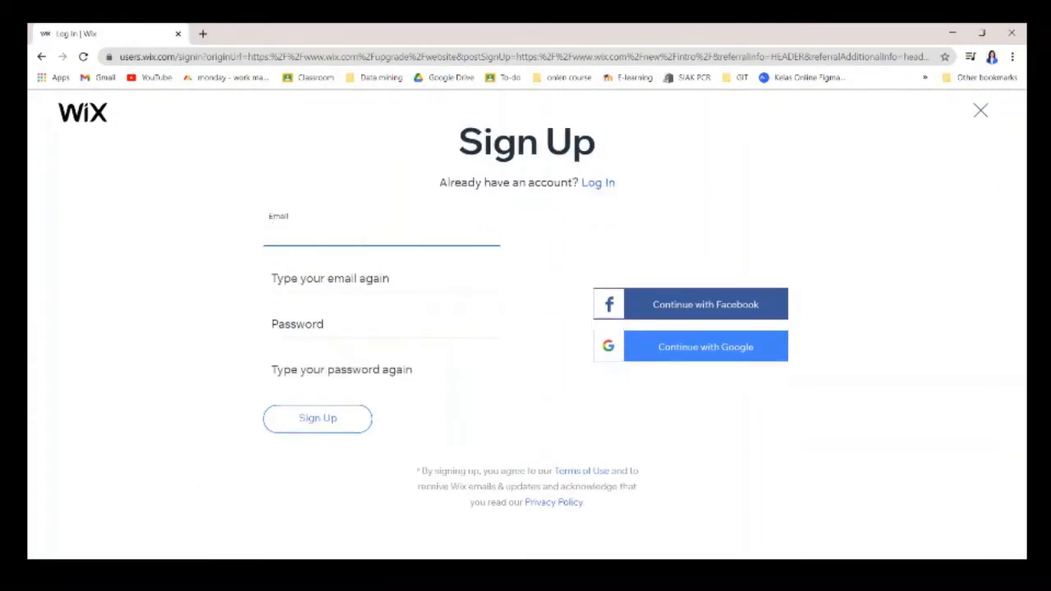
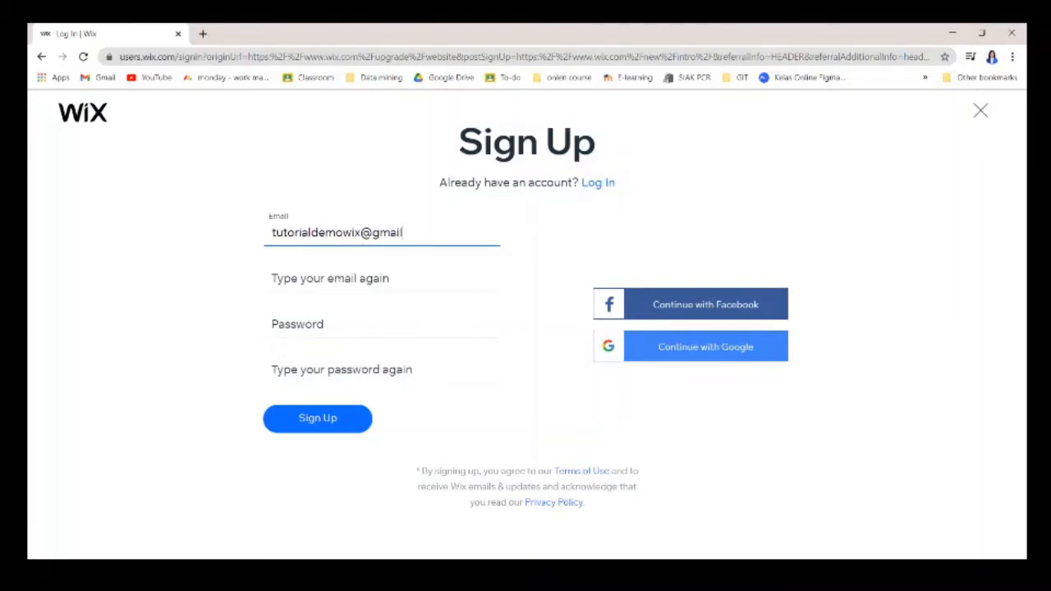
Confirm the e-mail address and enter the account password.
left_click(361, 277)
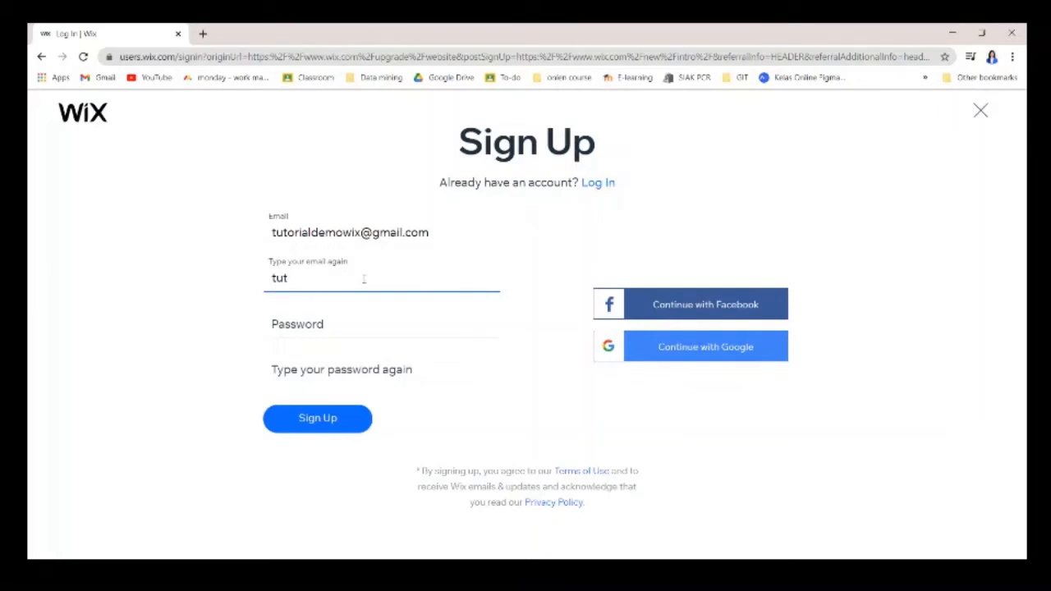
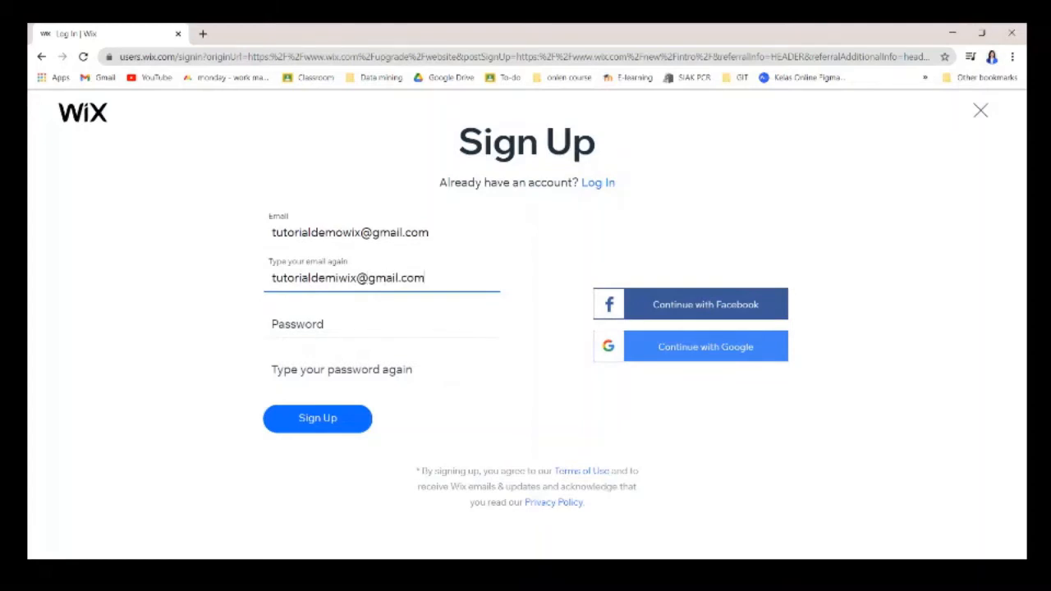
left_click(360, 332)
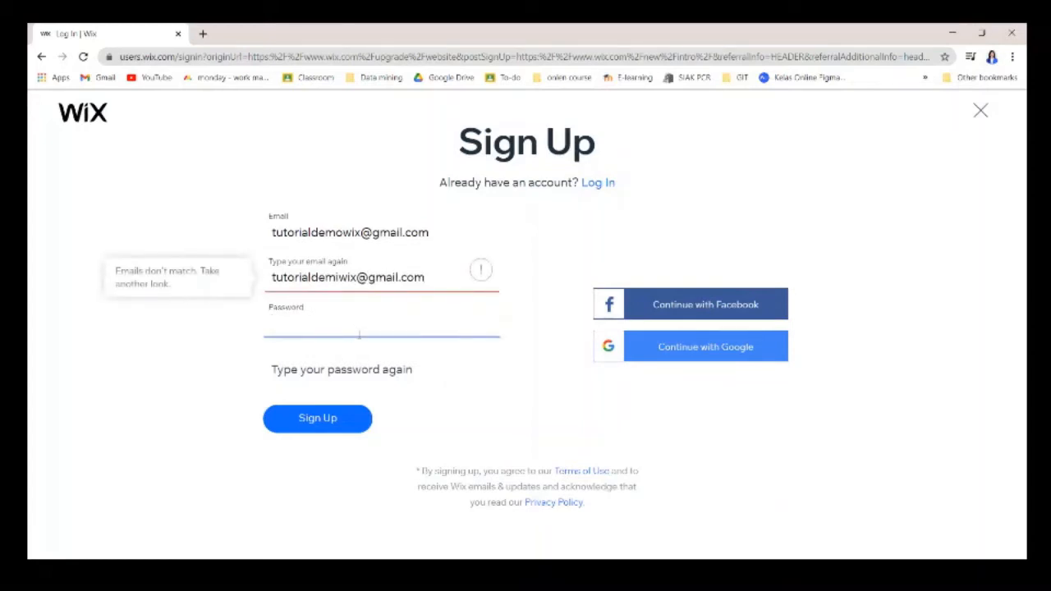
type("••")
Fix the typo in the confirmation e-mail, confirm the password, and submit the registration.
left_click(339, 279)
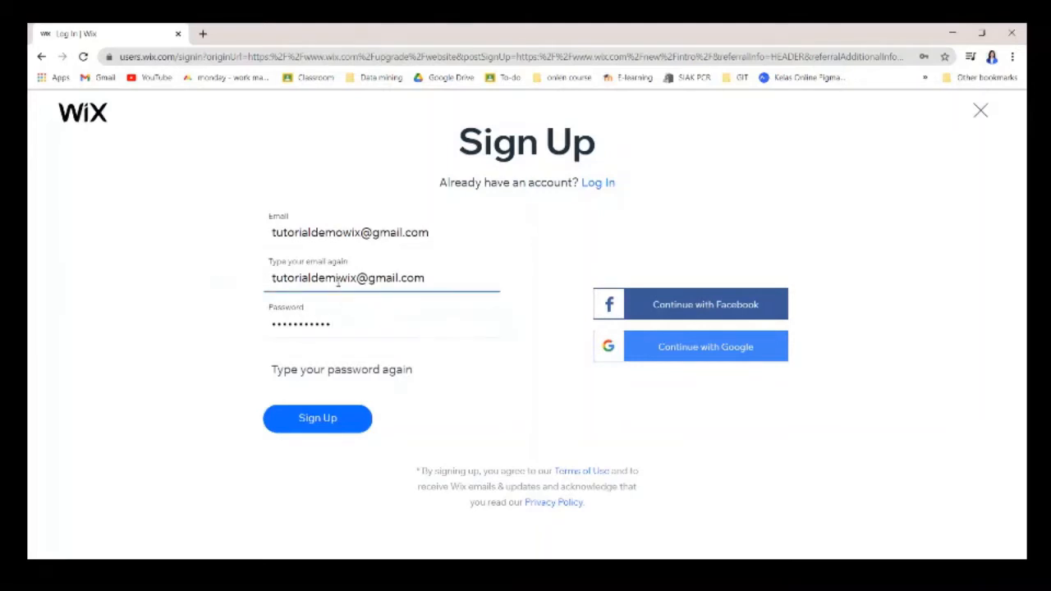
key("BackSpace")
type("o")
left_click(338, 375)
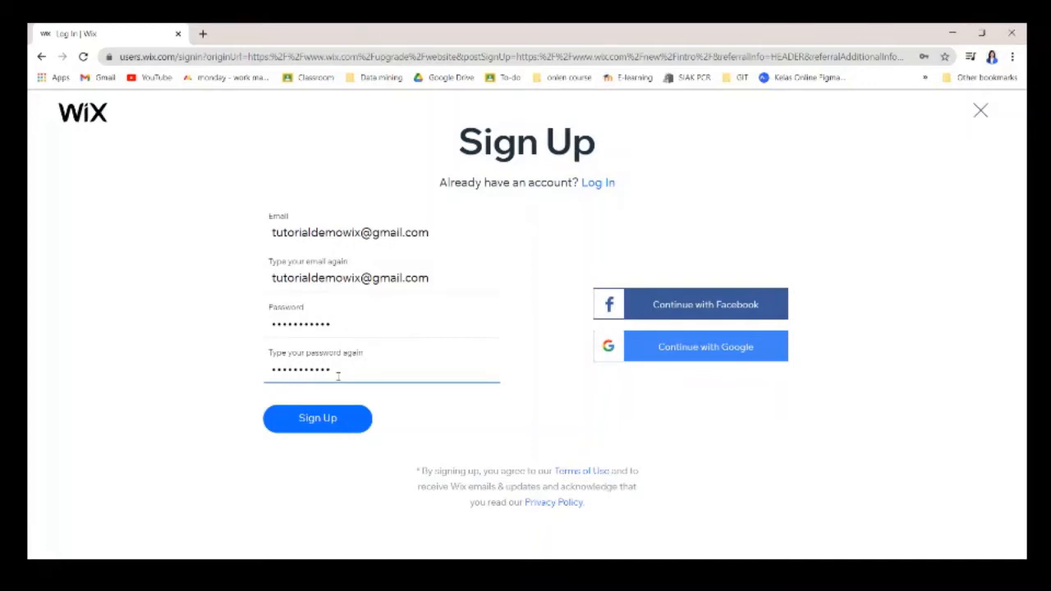
left_click(337, 418)
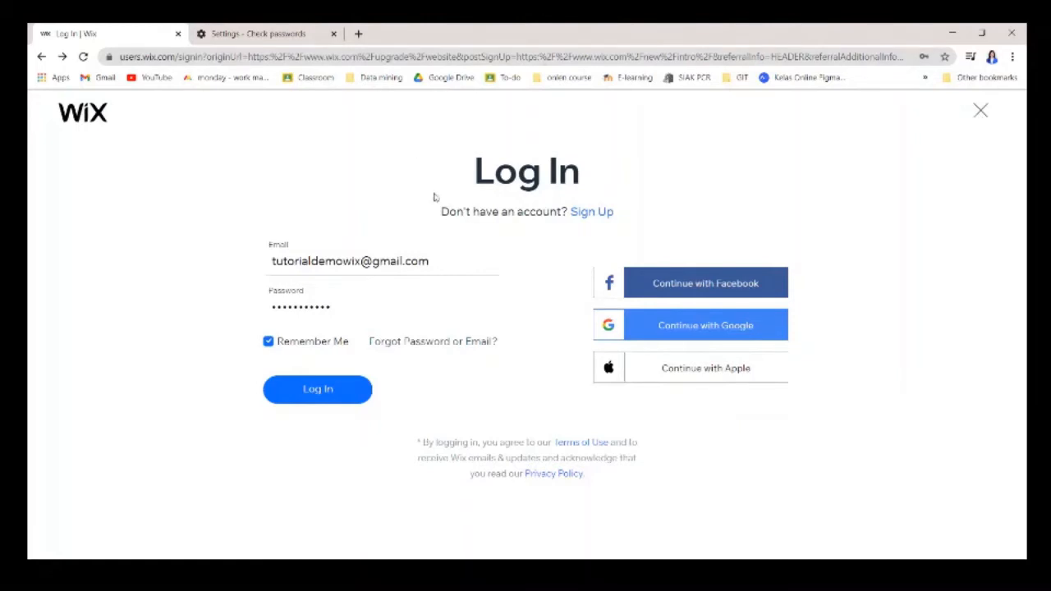
Log in with the new account and review the empty My Sites dashboard.
left_click(317, 389)
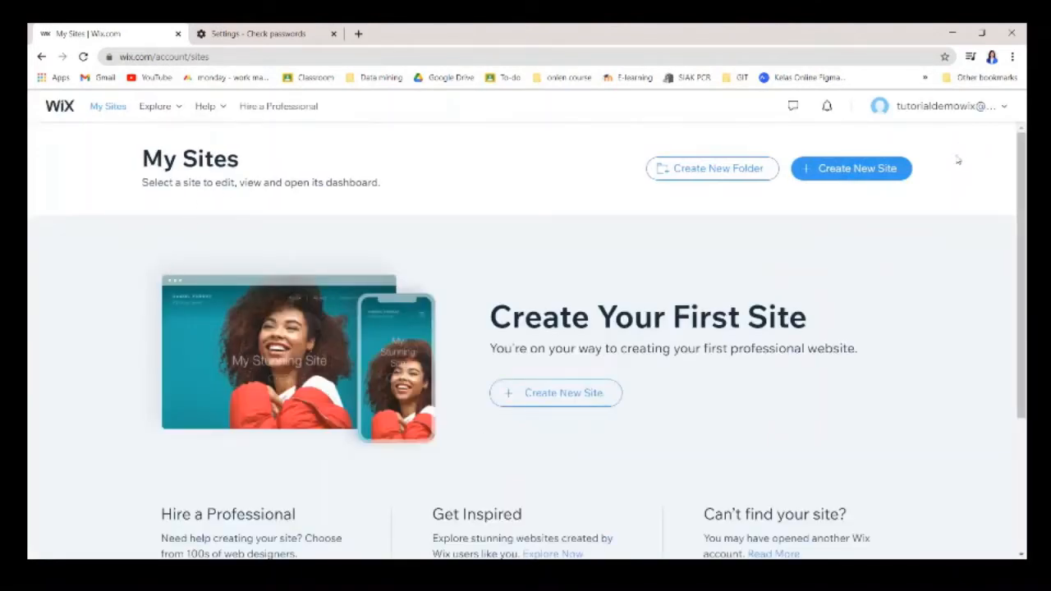
scroll(976, 207, "down", 2)
scroll(981, 206, "down", 1)
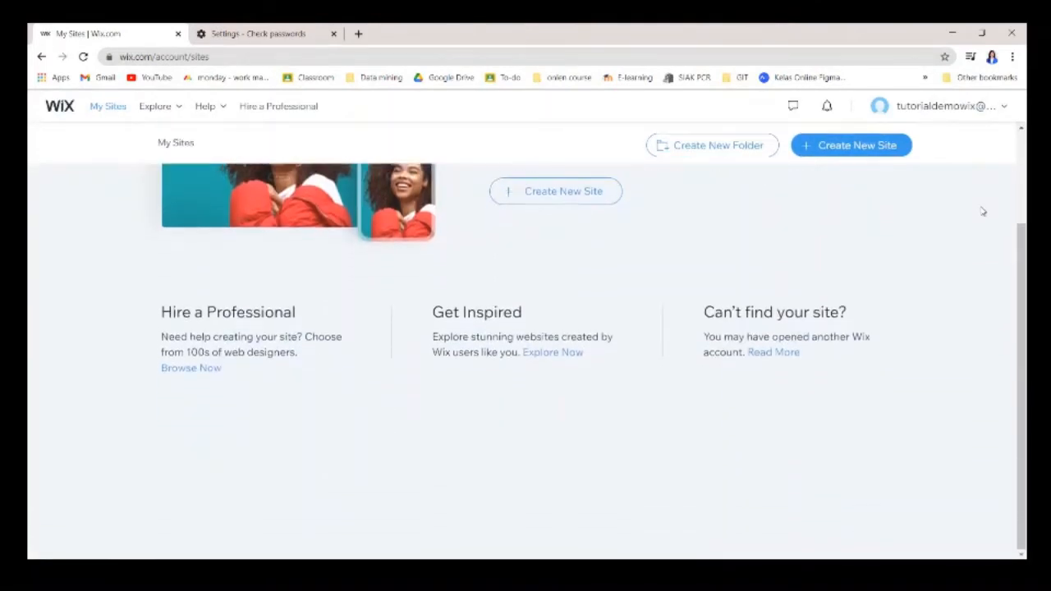
scroll(985, 216, "up", 3)
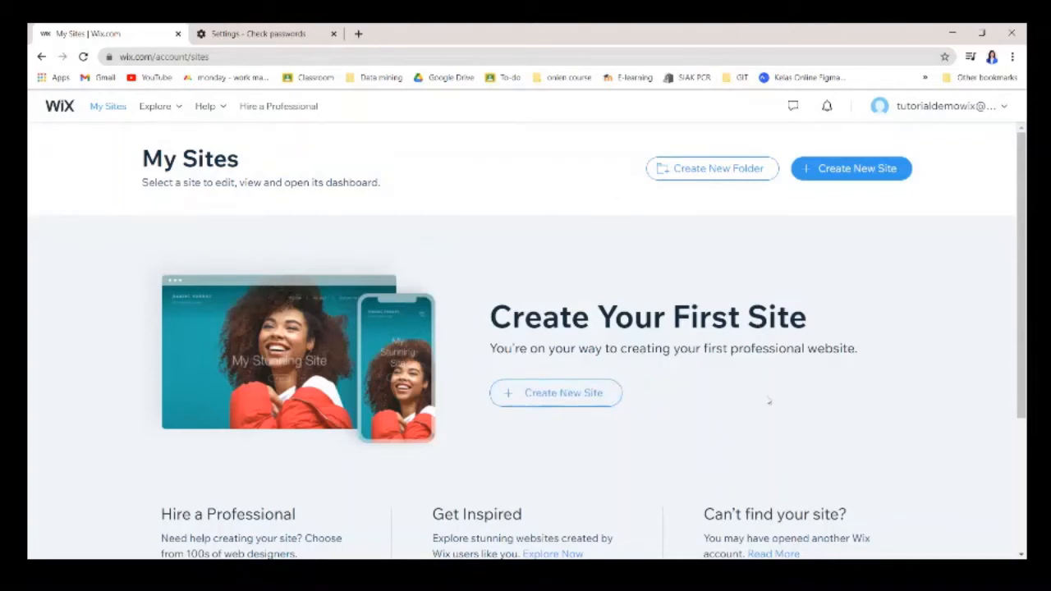
Create a new site, back out of Business, and choose Other as the website type.
left_click(586, 401)
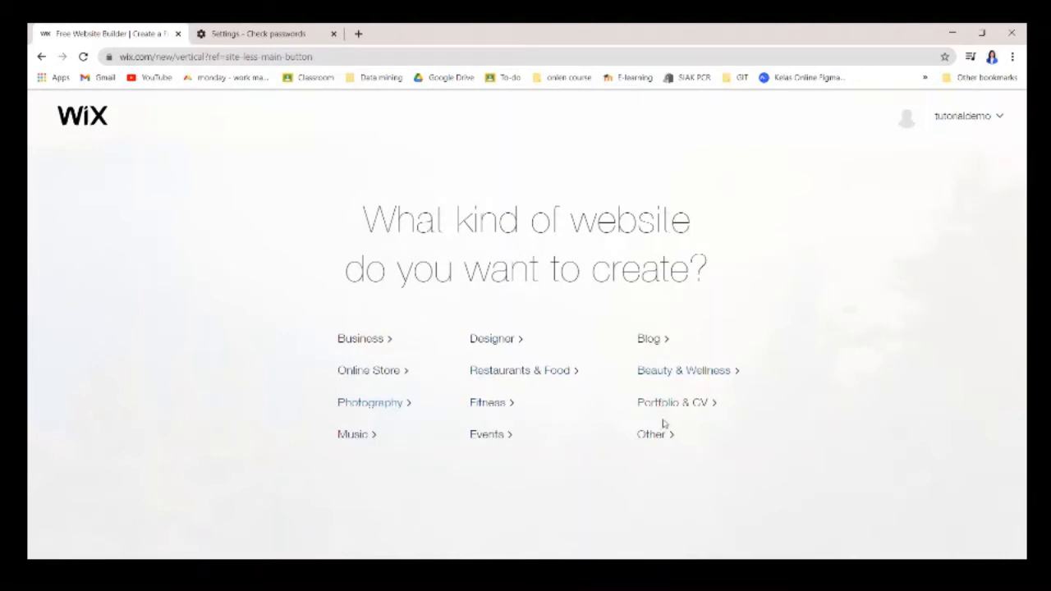
left_click(393, 339)
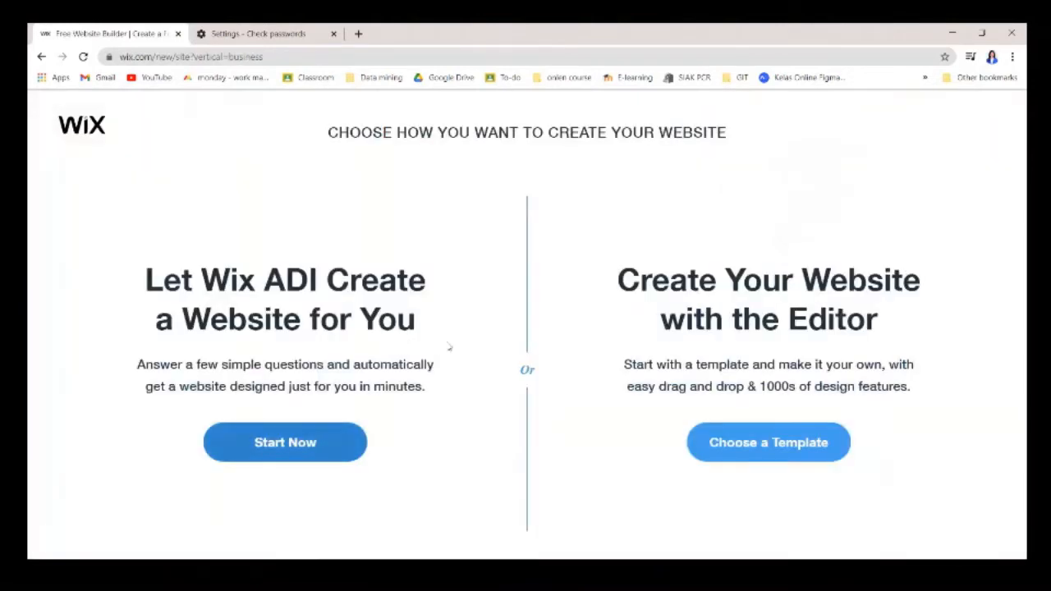
left_click(42, 57)
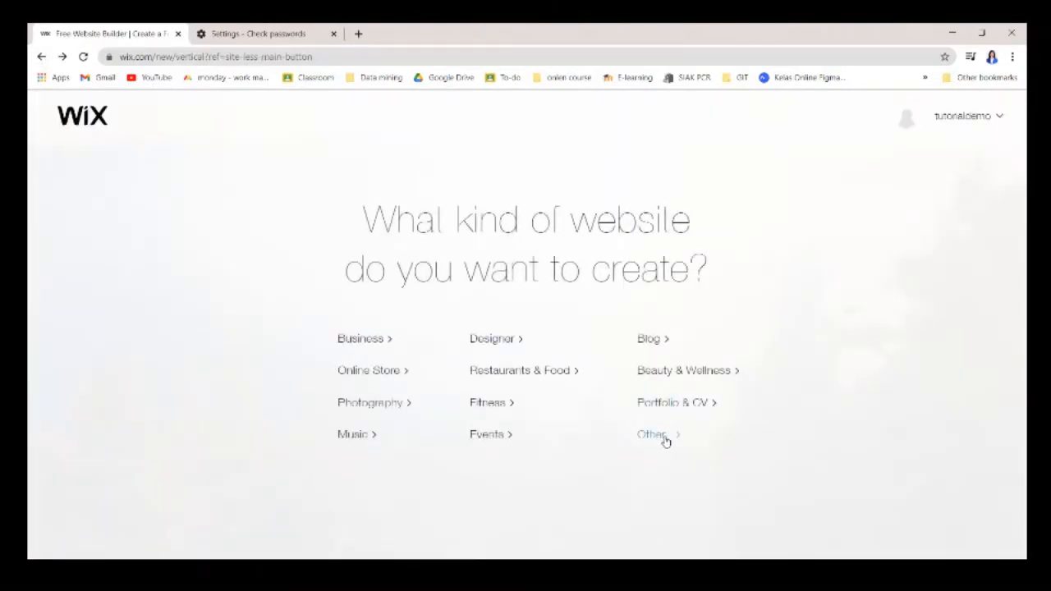
left_click(665, 439)
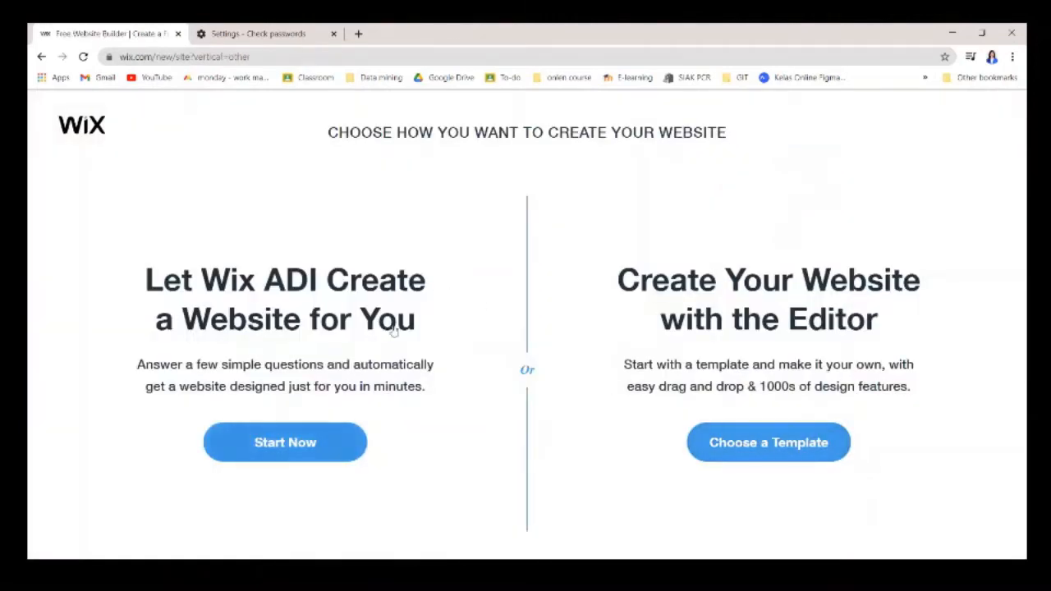
Let Wix ADI build the site, select School as the site type, and continue.
left_click(327, 444)
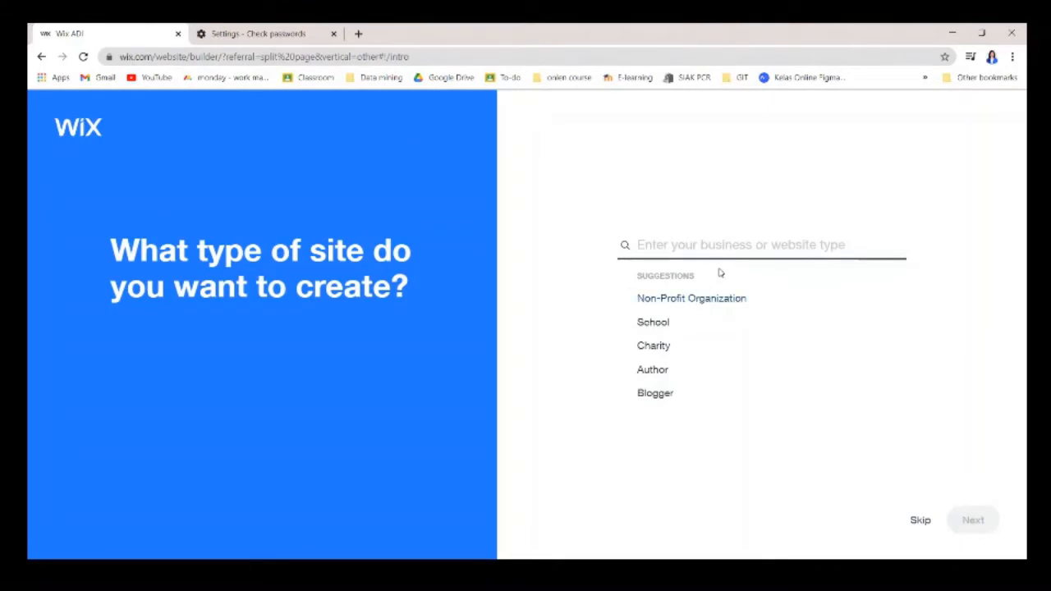
left_click(660, 325)
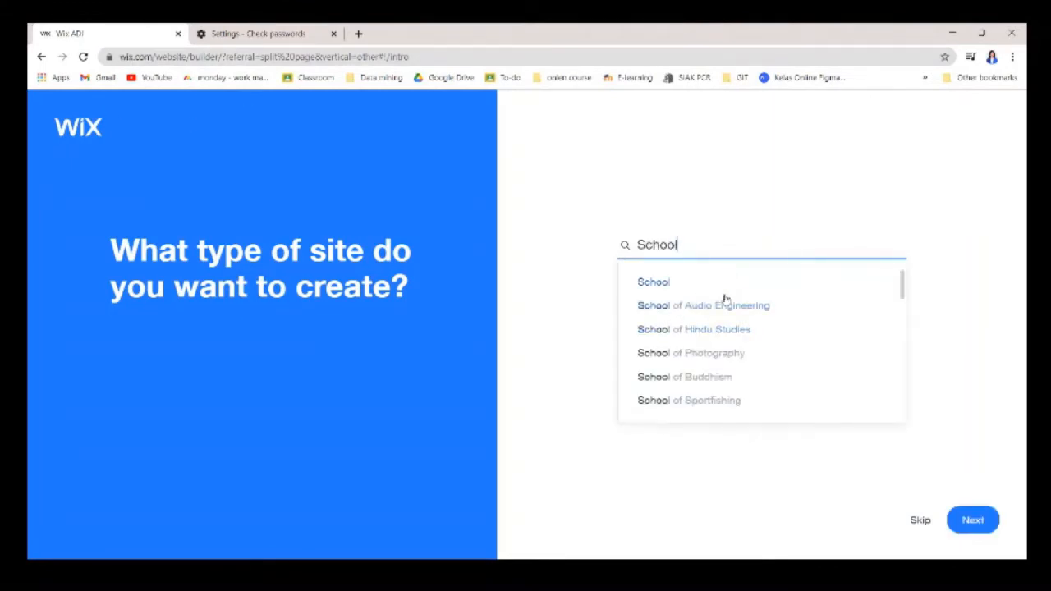
scroll(755, 357, "down", 1)
scroll(759, 370, "down", 5)
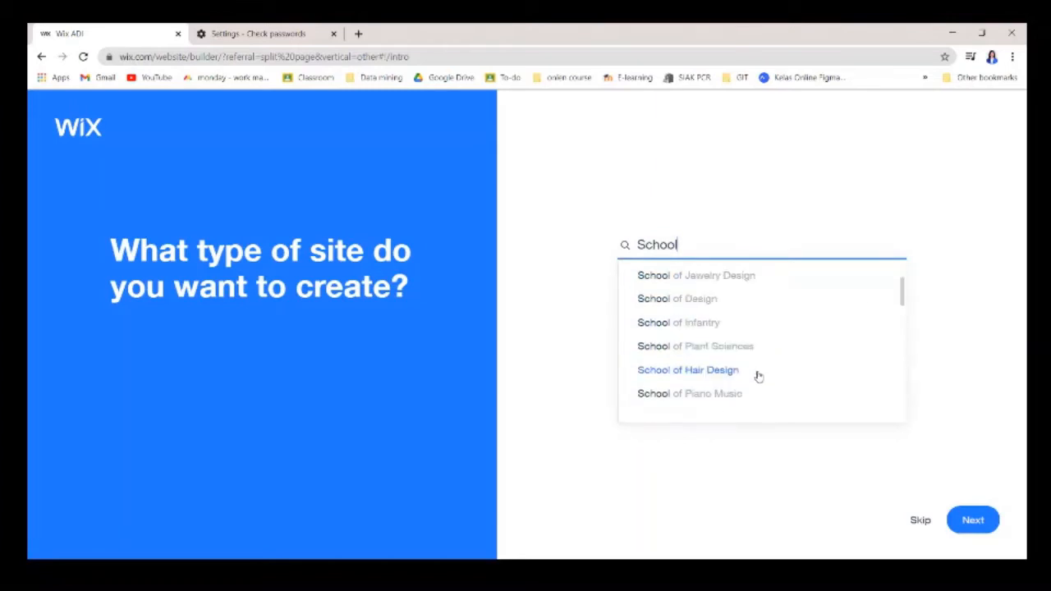
scroll(750, 320, "up", 10)
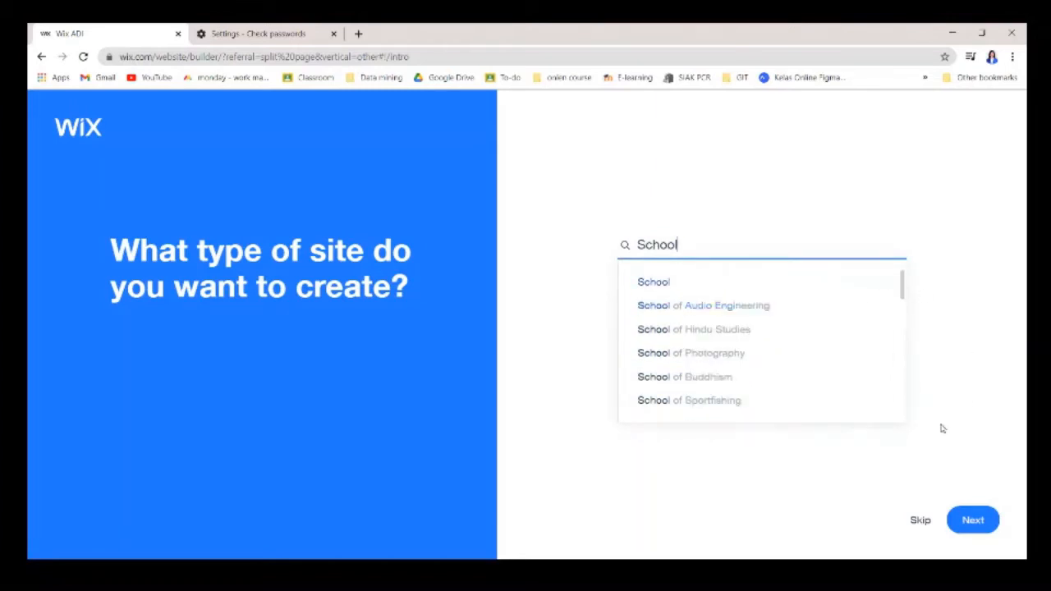
scroll(834, 392, "down", 6)
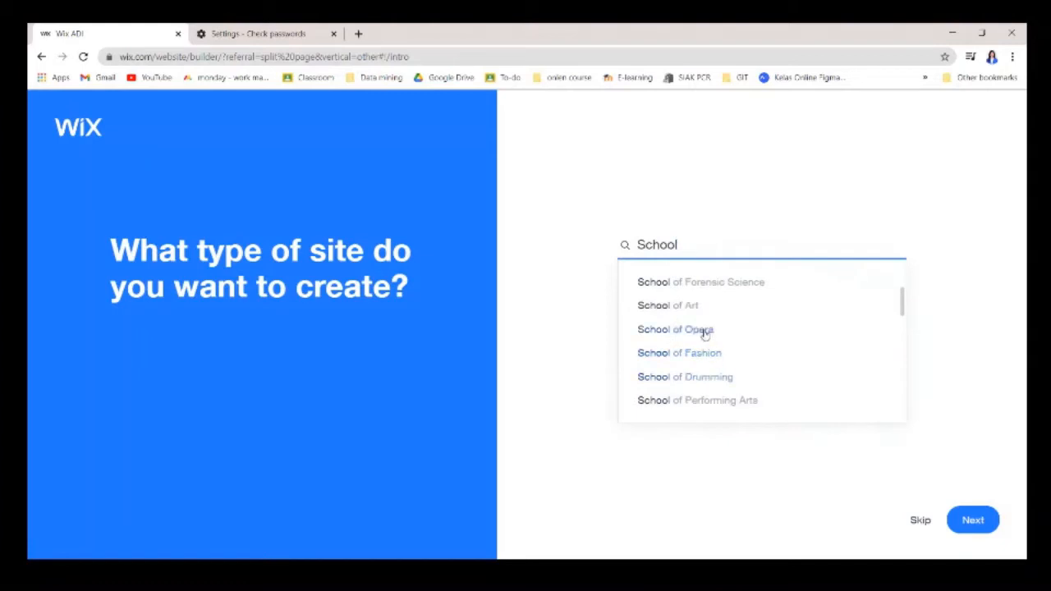
scroll(718, 365, "down", 2)
scroll(716, 384, "down", 3)
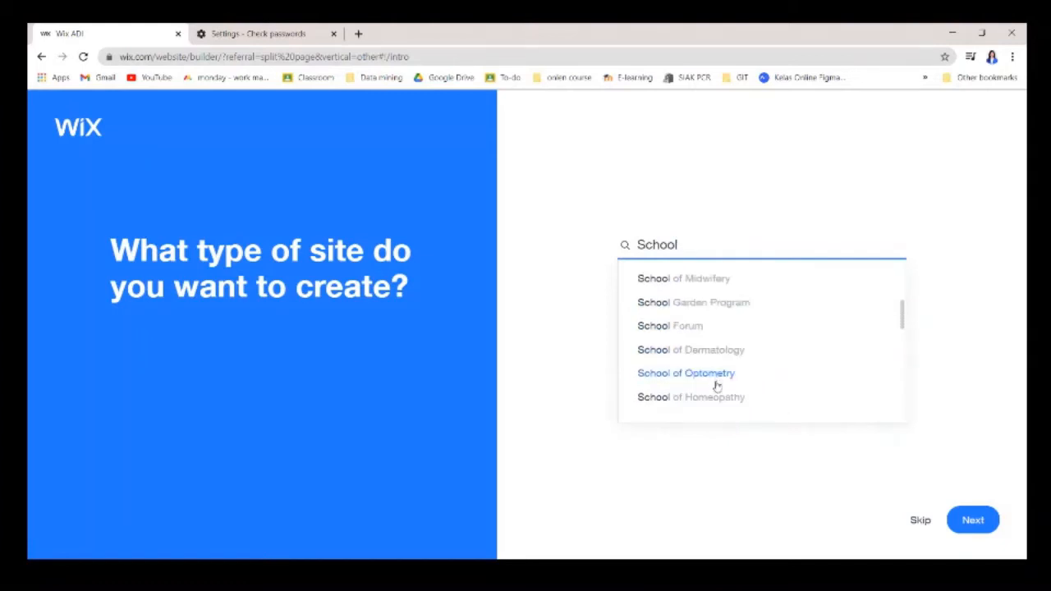
scroll(820, 364, "down", 2)
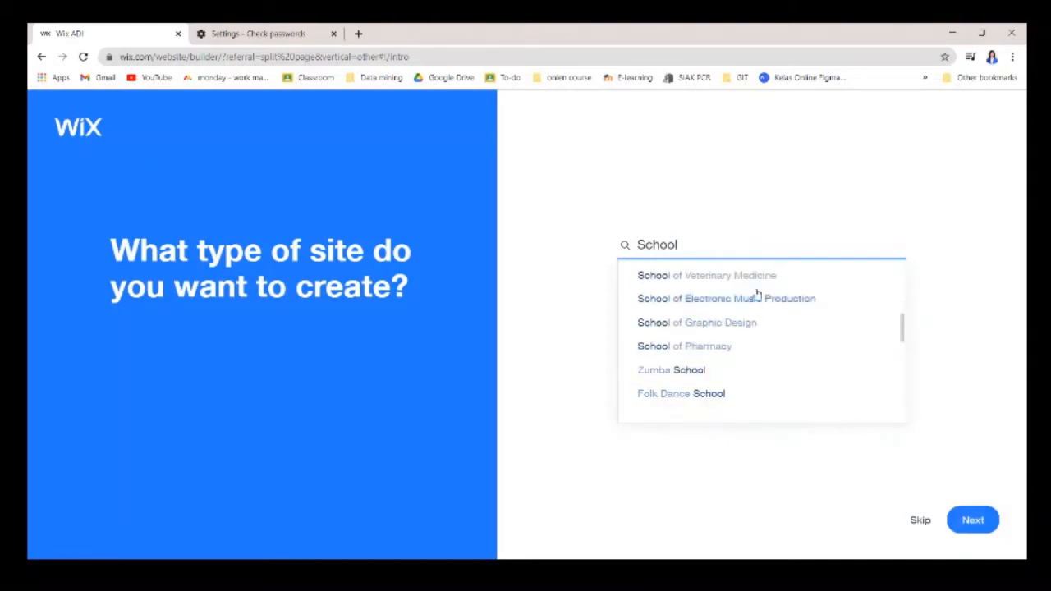
left_click(971, 521)
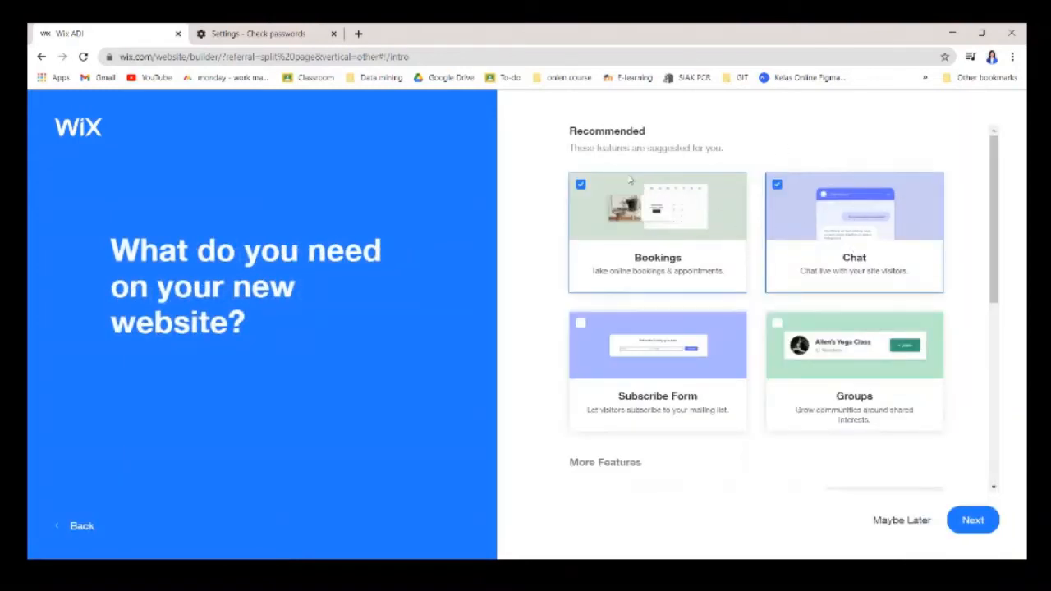
Uncheck Bookings and Chat, and check Video and Events as site features.
left_click(579, 185)
left_click(777, 185)
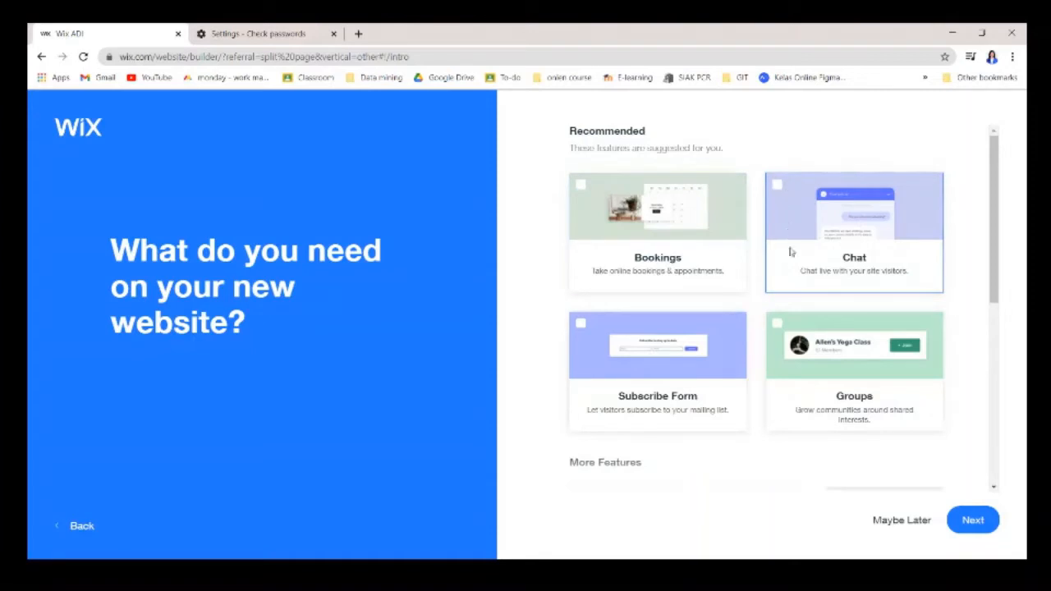
scroll(790, 252, "down", 4)
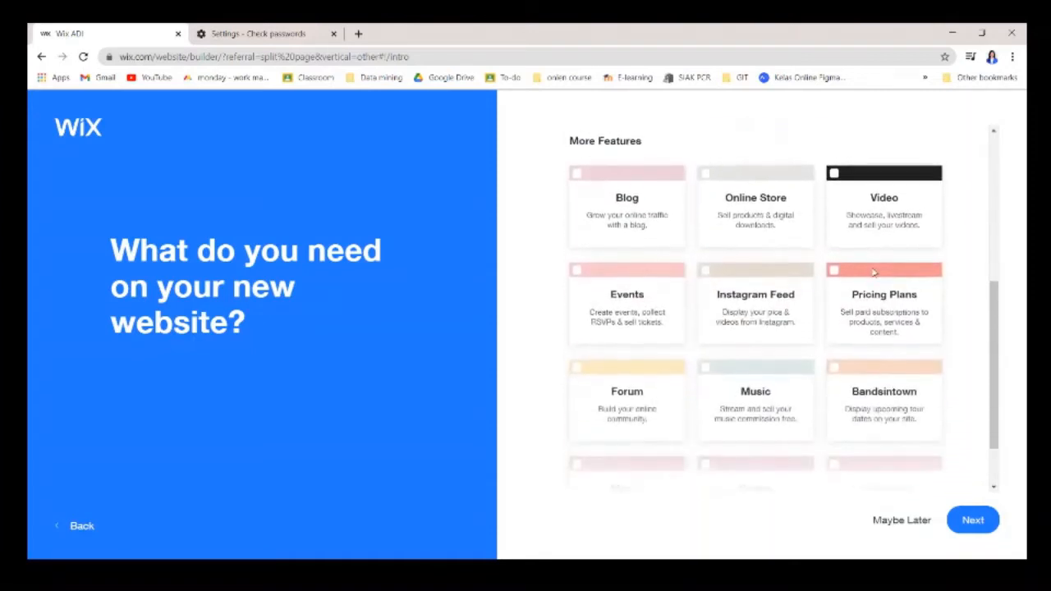
scroll(919, 204, "down", 1)
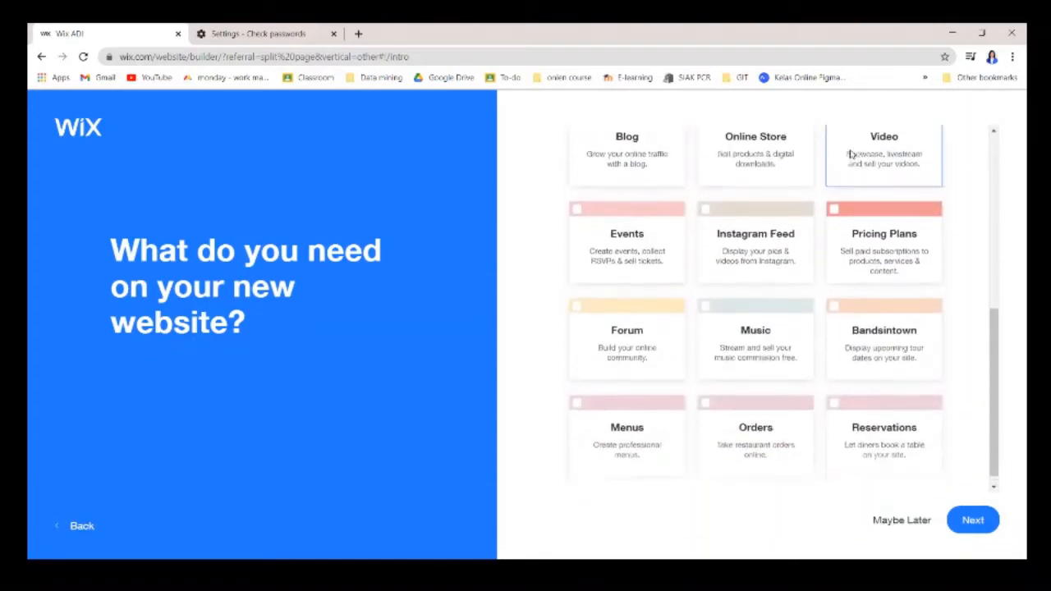
left_click(849, 154)
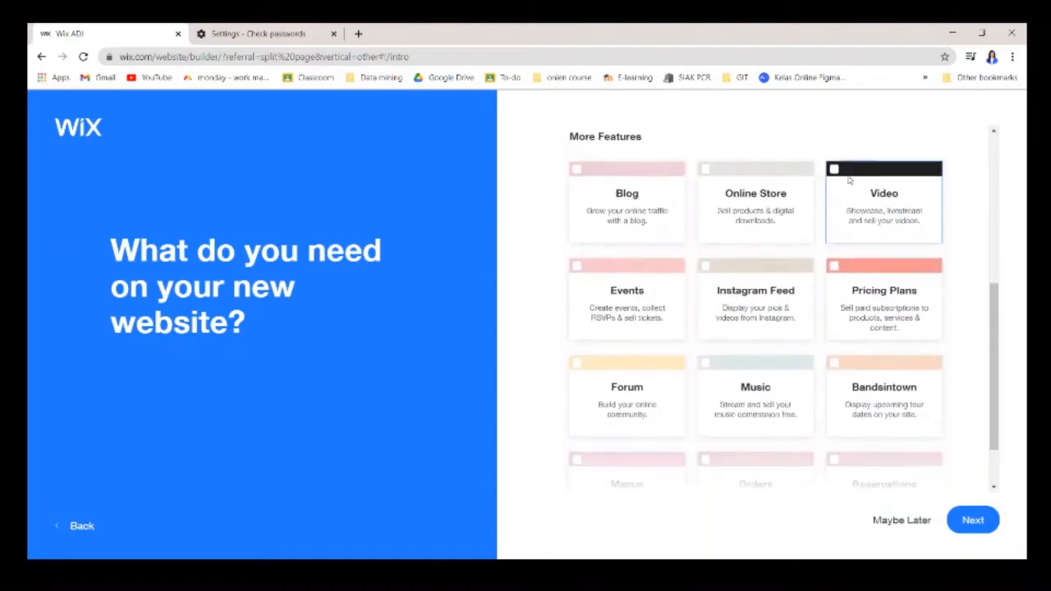
left_click(639, 271)
Add Blog as a site feature and continue to the school-name question.
scroll(657, 279, "down", 1)
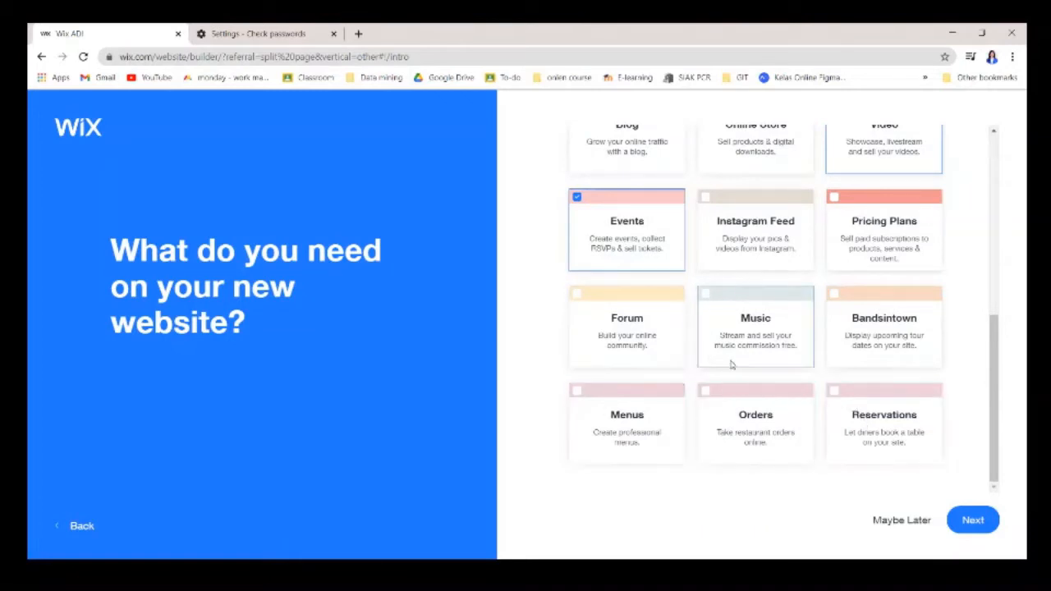
scroll(736, 381, "up", 2)
scroll(735, 380, "up", 1)
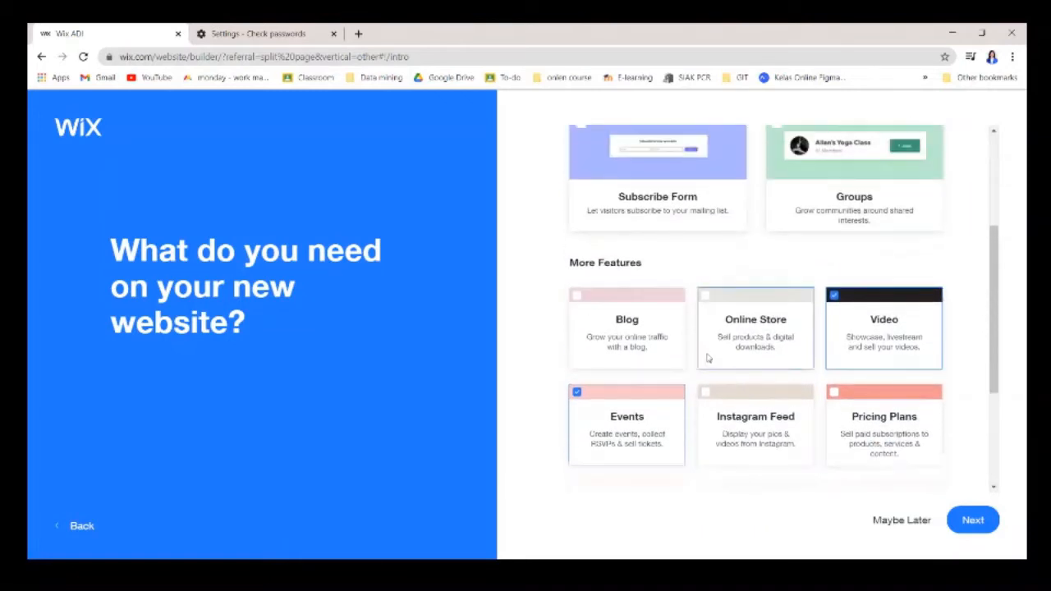
left_click(578, 297)
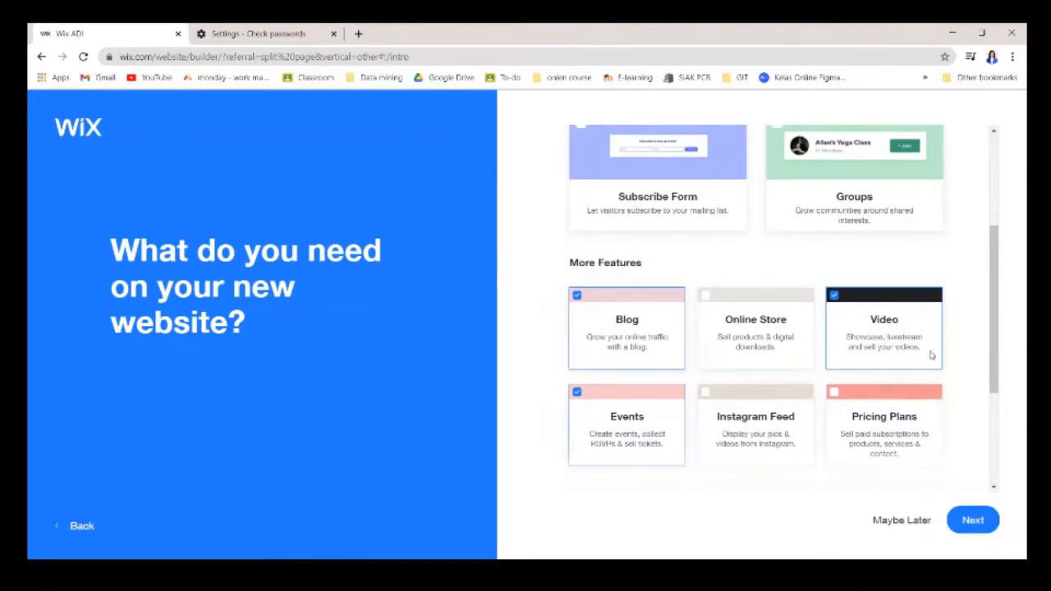
scroll(882, 307, "down", 1)
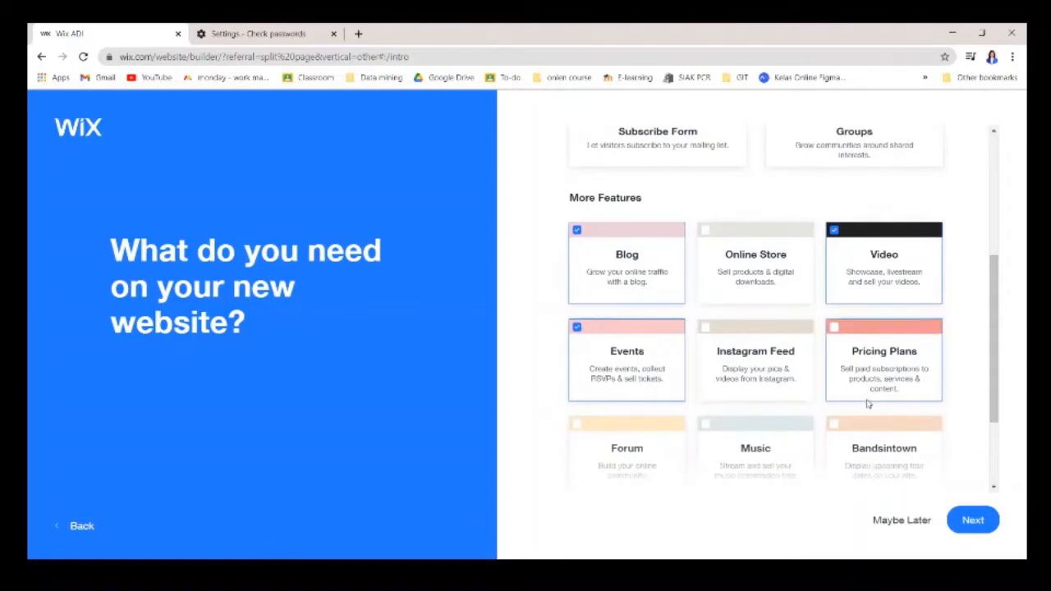
scroll(868, 403, "down", 1)
left_click(983, 524)
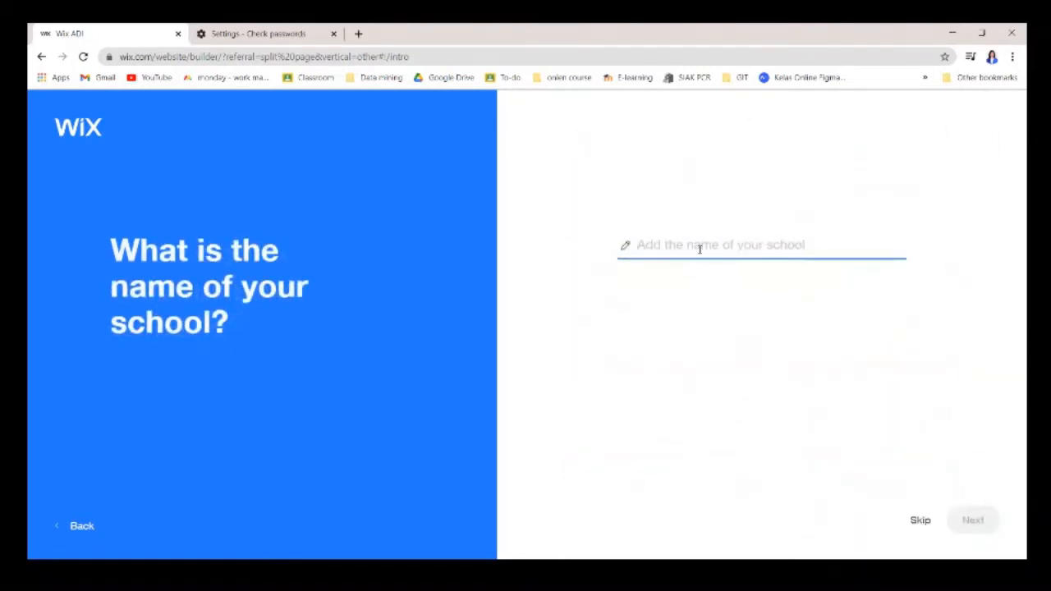
Name the school 'Politeknik Caltex Riau' and import images from existing website ww.pcr.ac.id.
type("Pol")
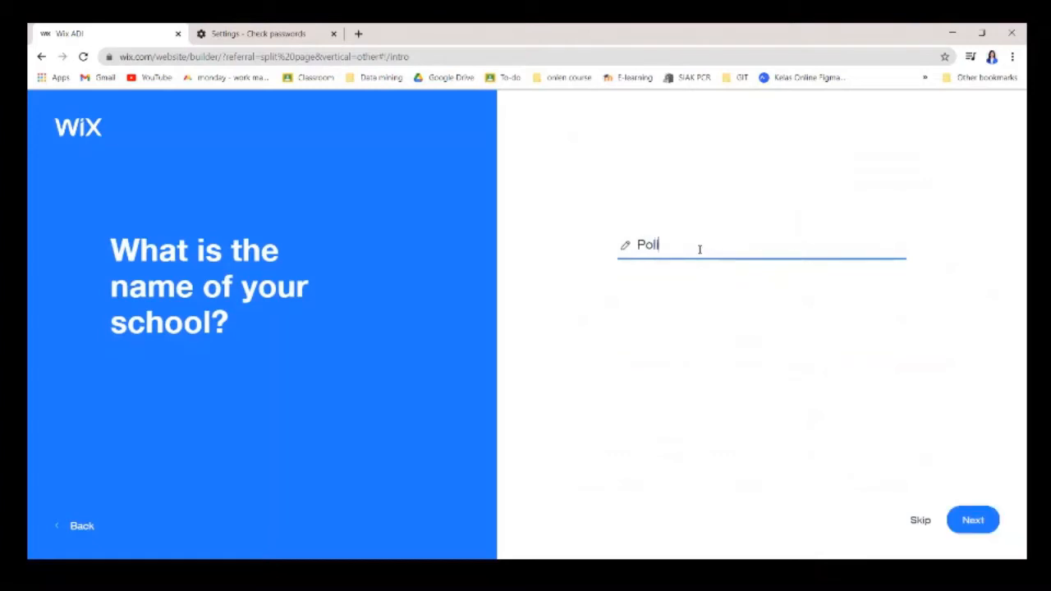
type("iteknik Caltex Riau")
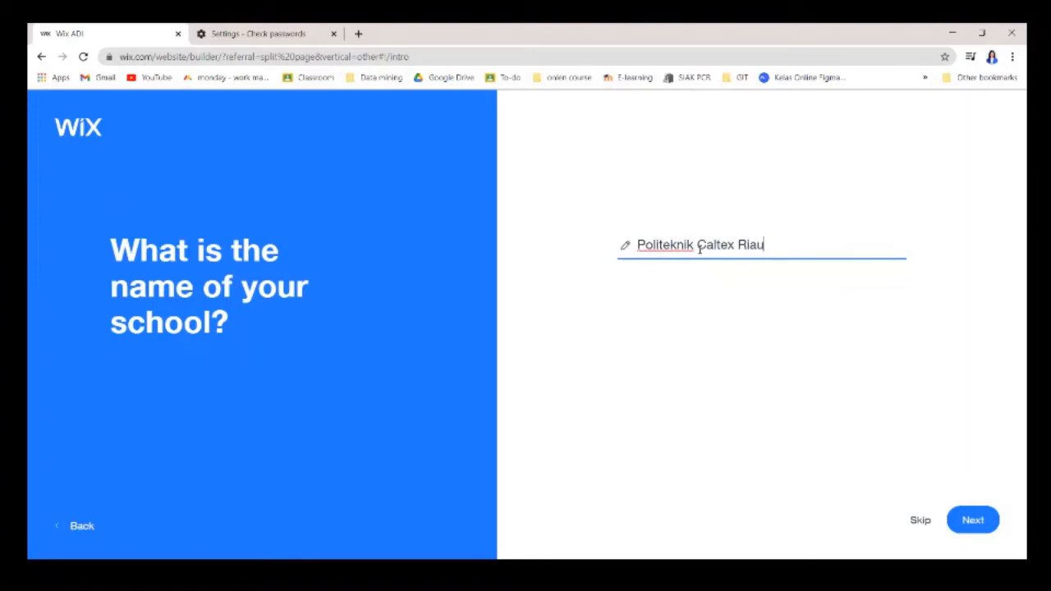
key("Return")
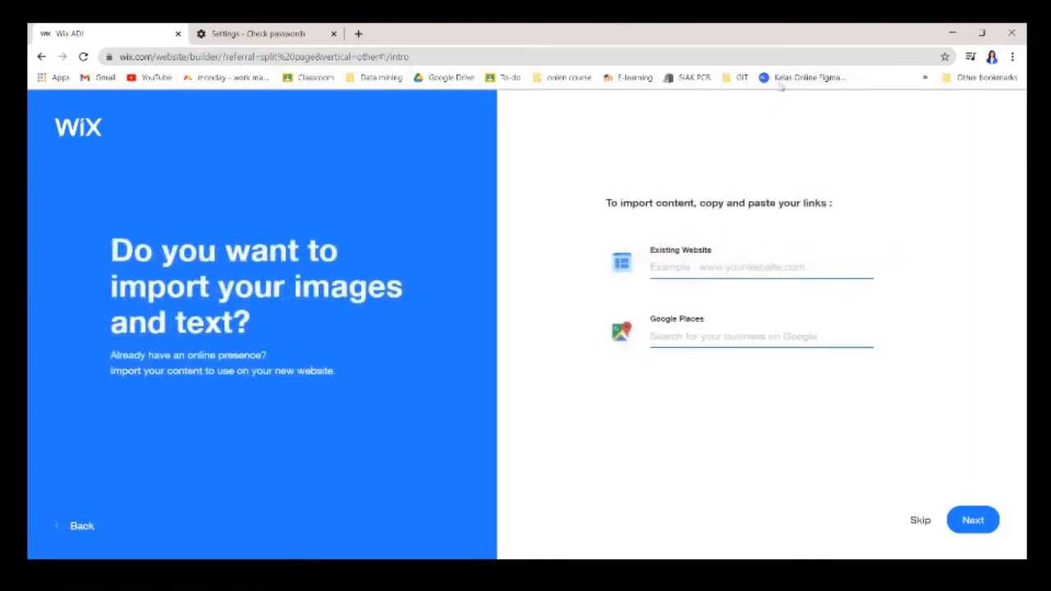
left_click(733, 267)
type("ww.por.ac.")
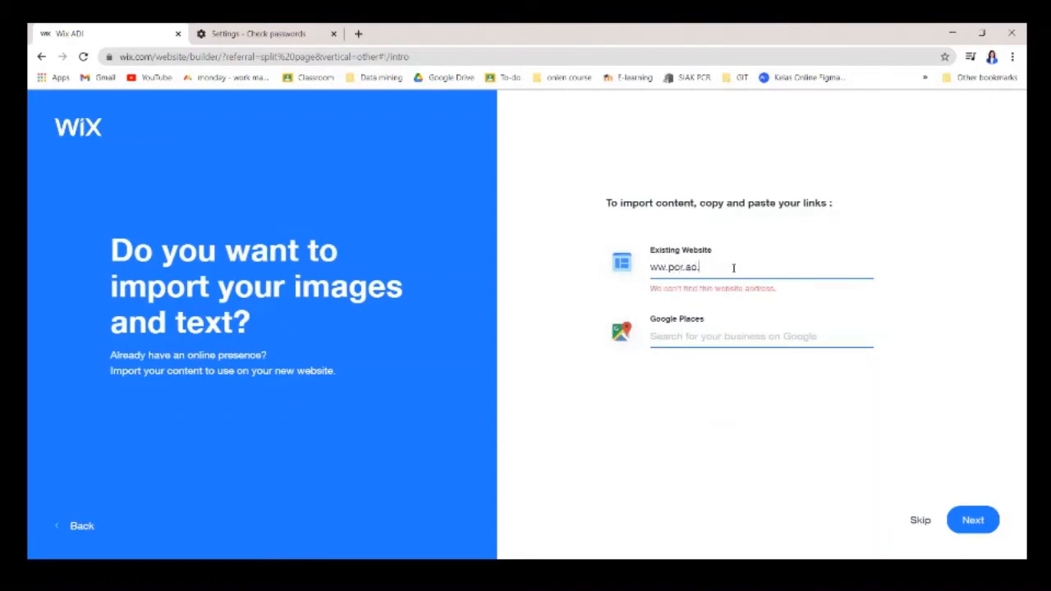
type("id")
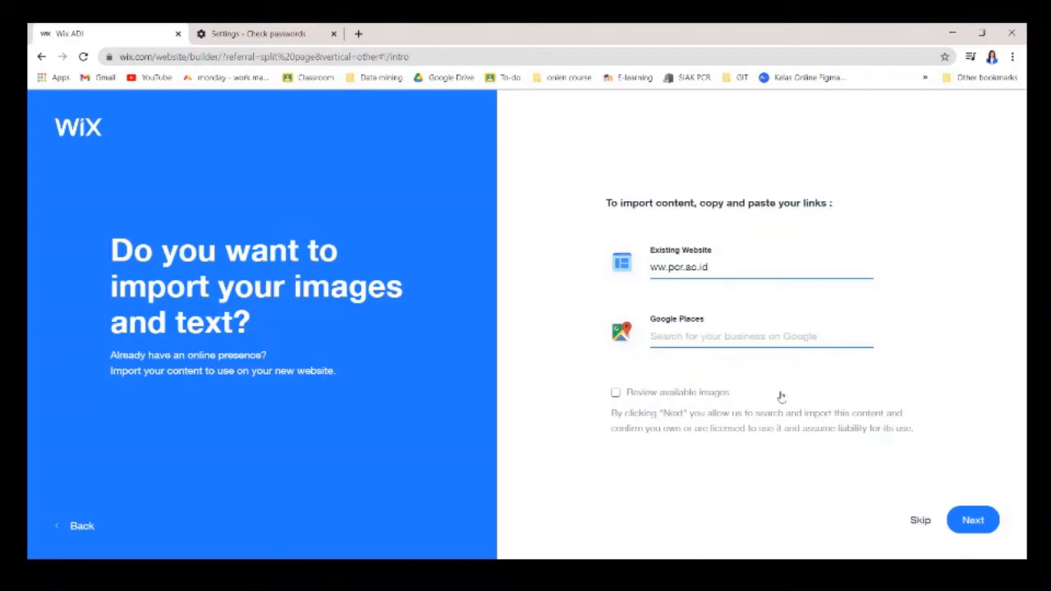
left_click(724, 397)
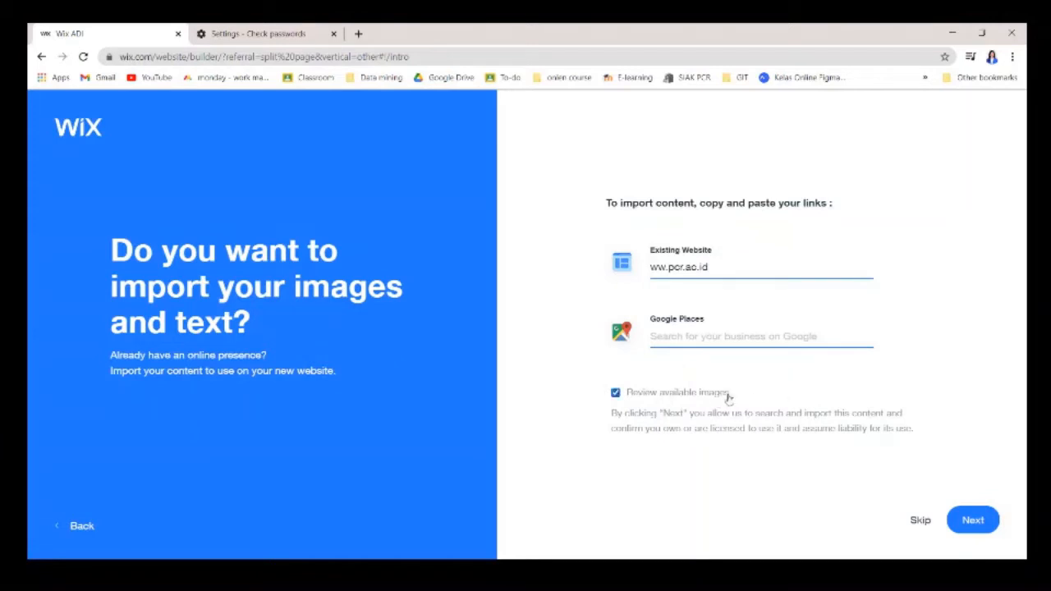
left_click(973, 520)
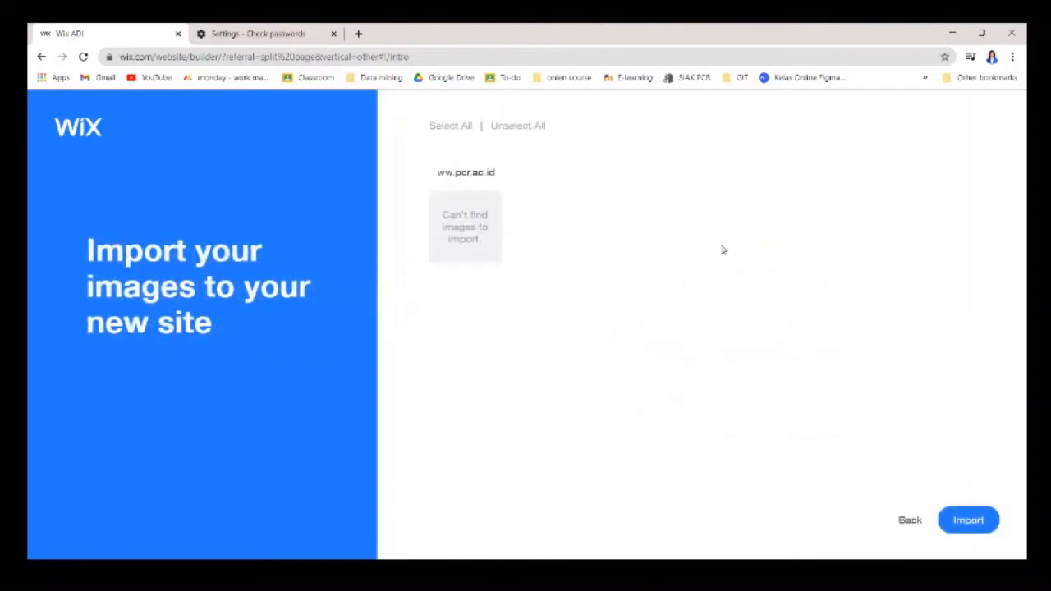
Fill in the school's street address and phone number, add a social link field, and continue.
left_click(968, 520)
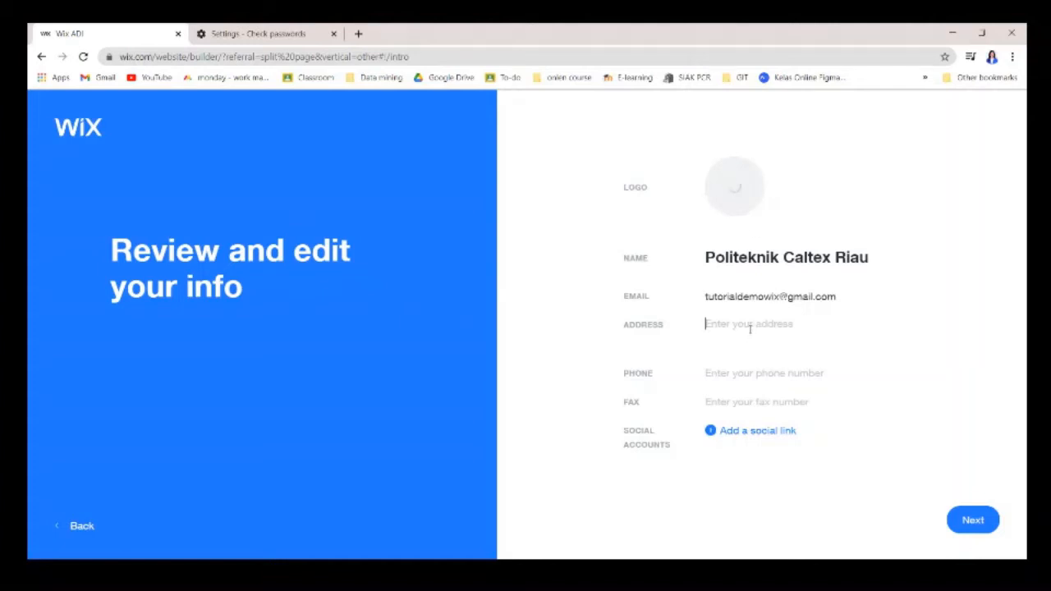
type("Jalan Umban Sri Rumbai")
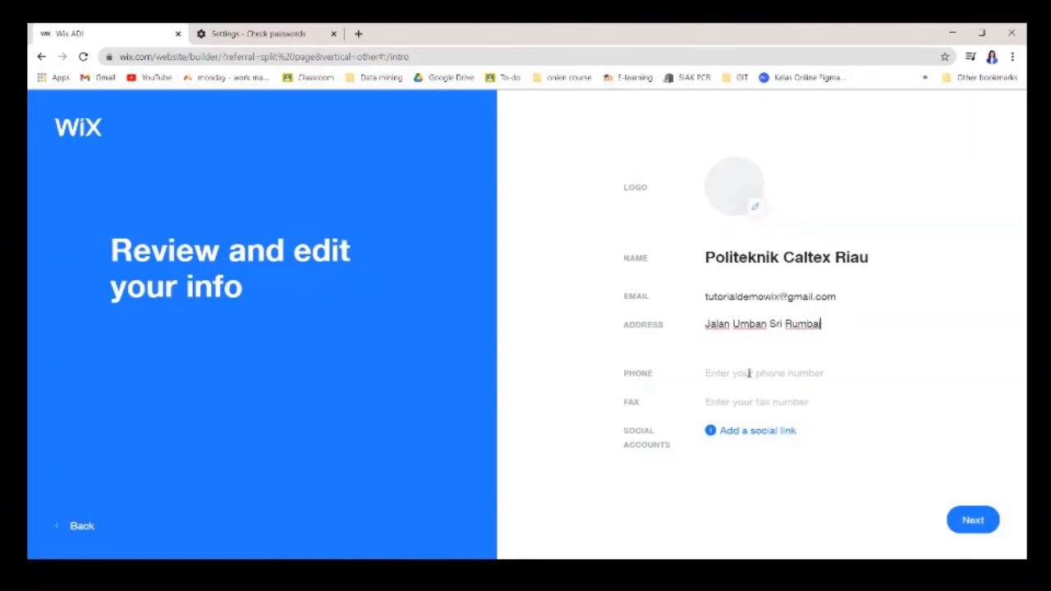
key("ctrl+v")
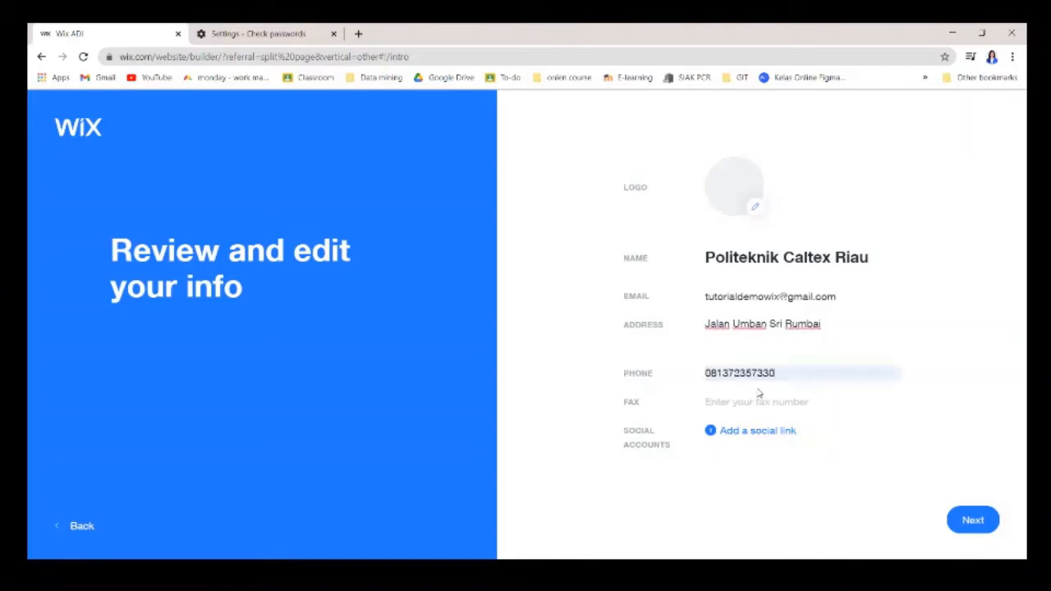
left_click(766, 432)
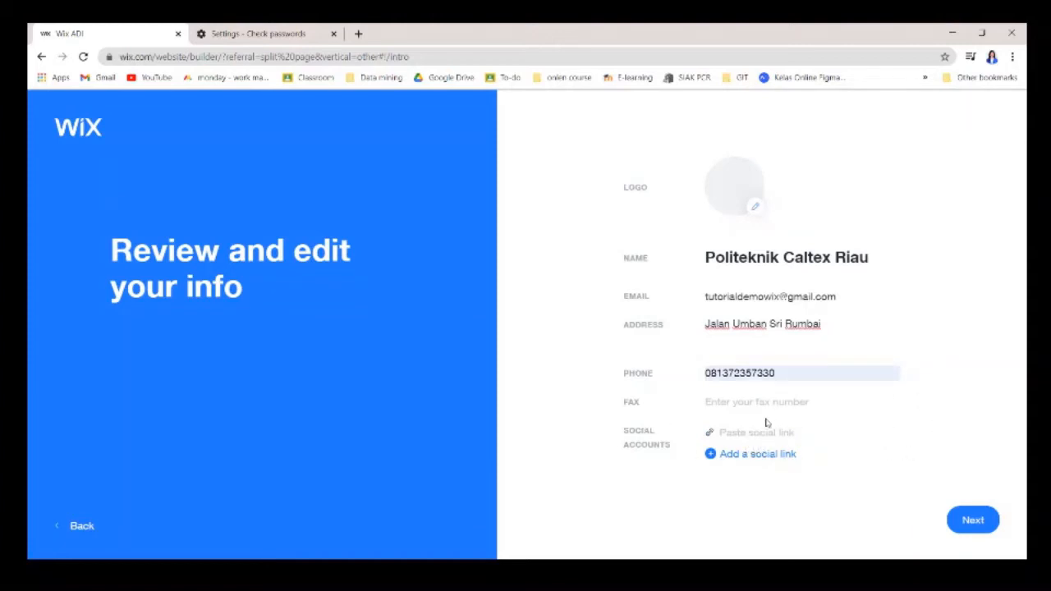
left_click(974, 520)
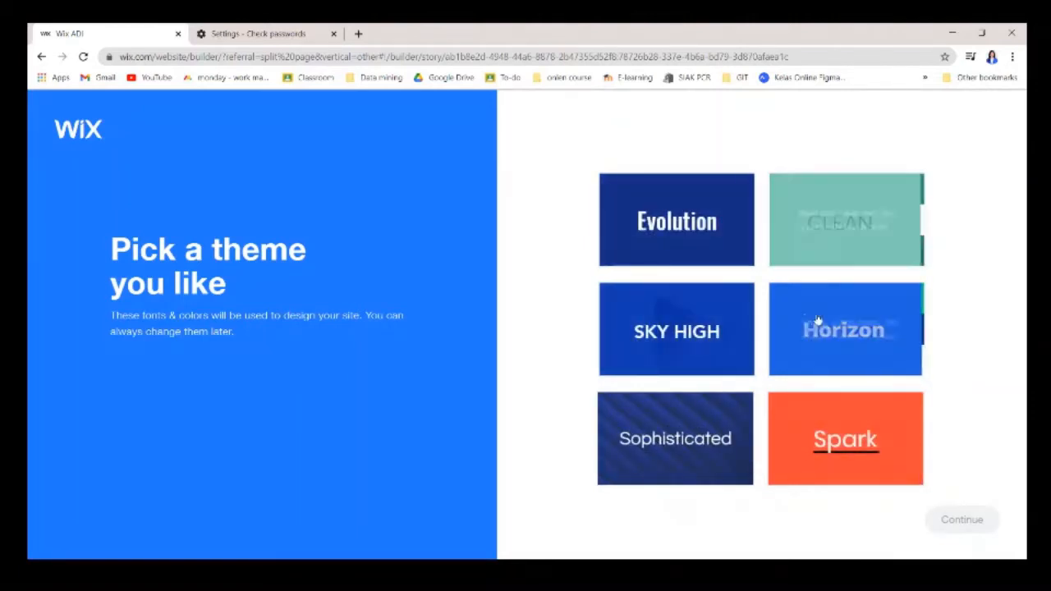
Pick the CLEAN theme and accept the logo-based orange, rust, white and dark teal palette.
left_click(875, 219)
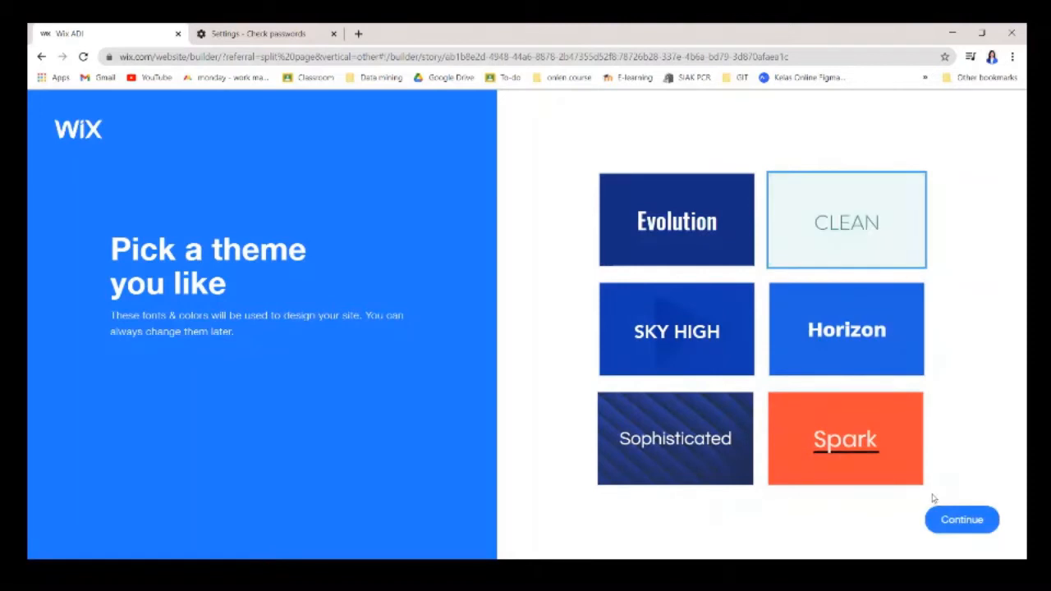
left_click(946, 515)
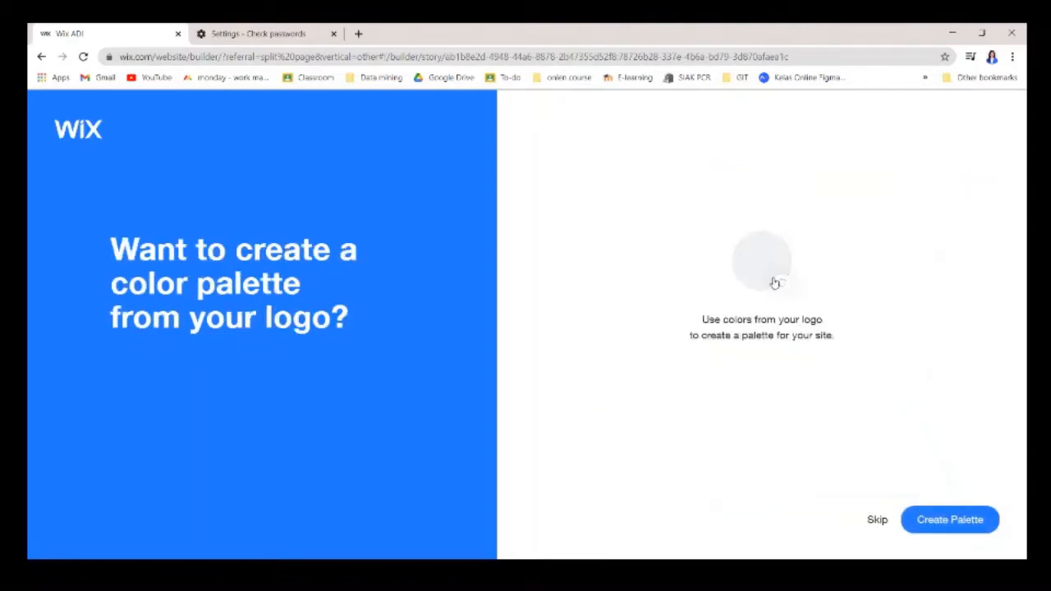
left_click(941, 520)
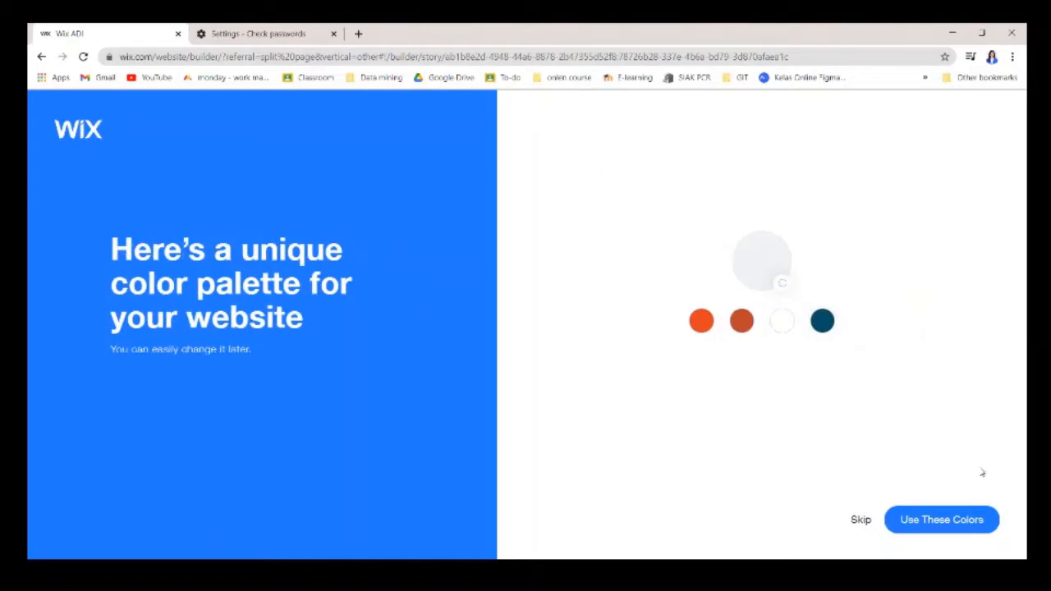
left_click(955, 521)
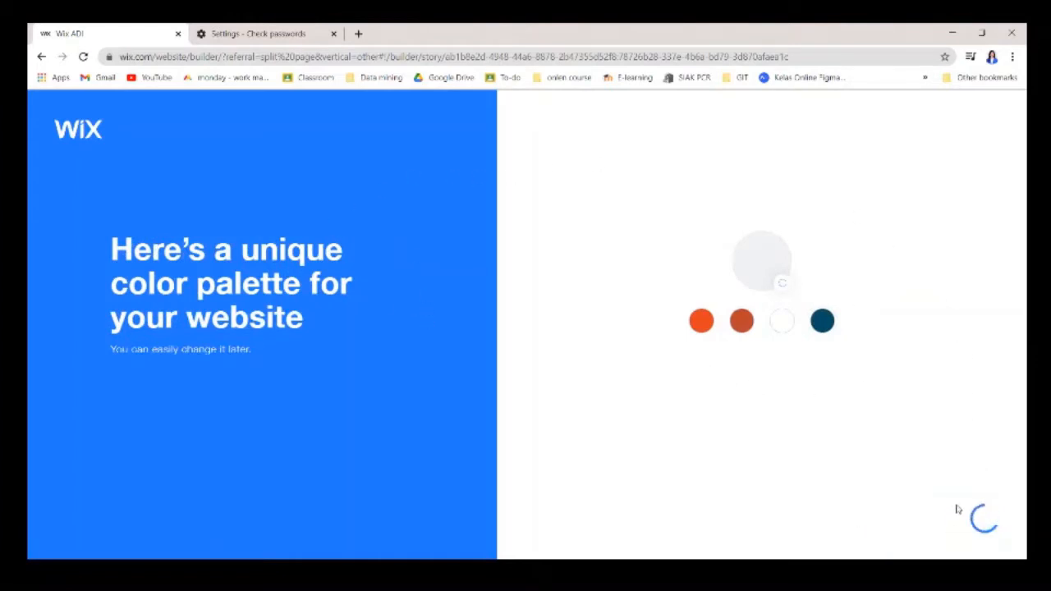
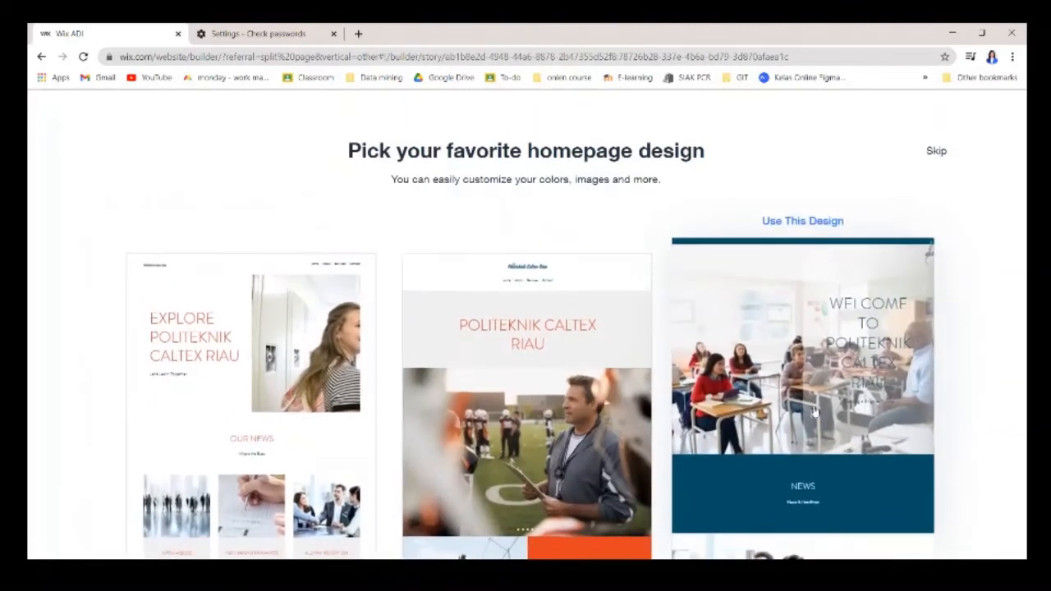
Use the third classroom homepage design, 'Welcome to Politeknik Caltex Riau'.
left_click(814, 368)
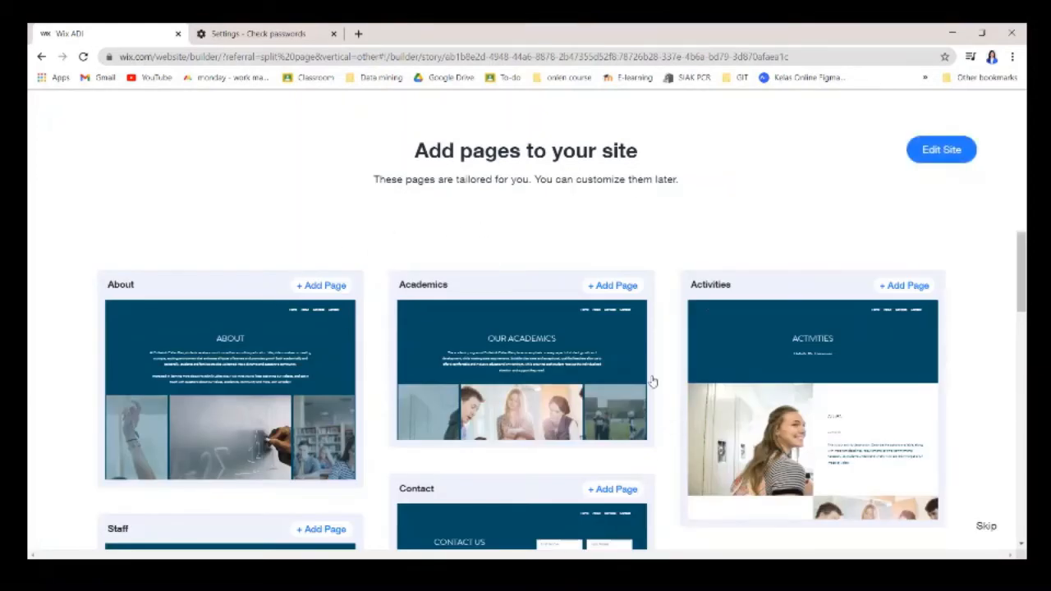
Add the About, Academics and Activities pages to the site.
scroll(653, 381, "down", 2)
left_click_drag(1022, 300, 1020, 272)
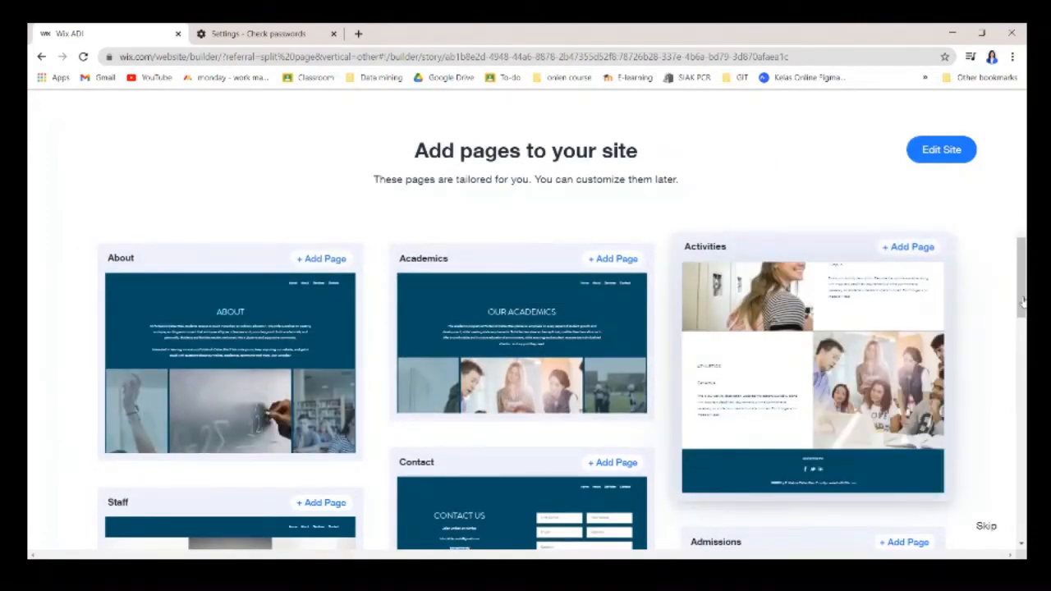
left_click_drag(1021, 302, 908, 281)
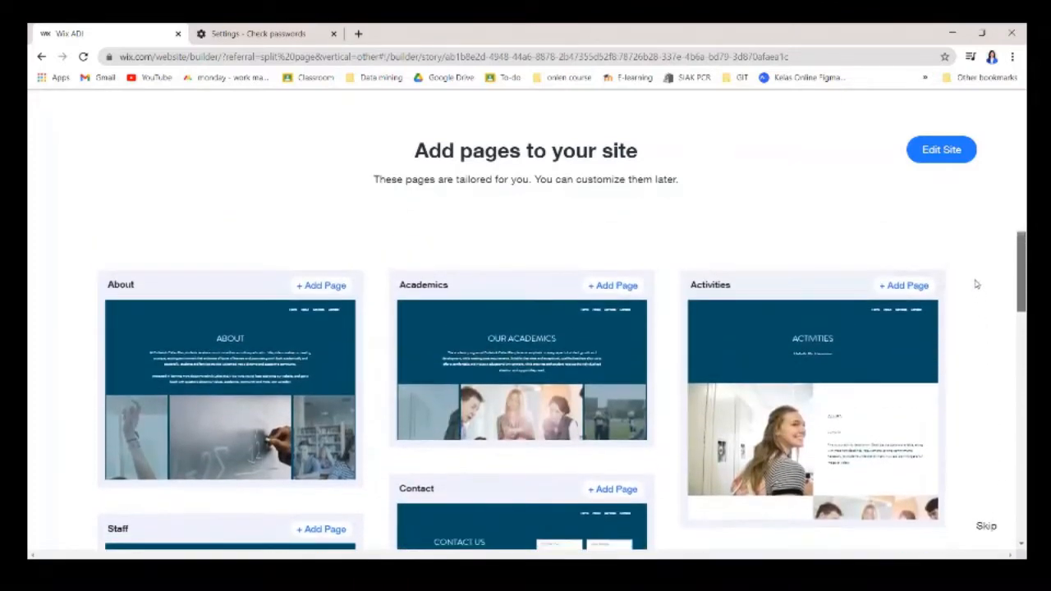
left_click(324, 277)
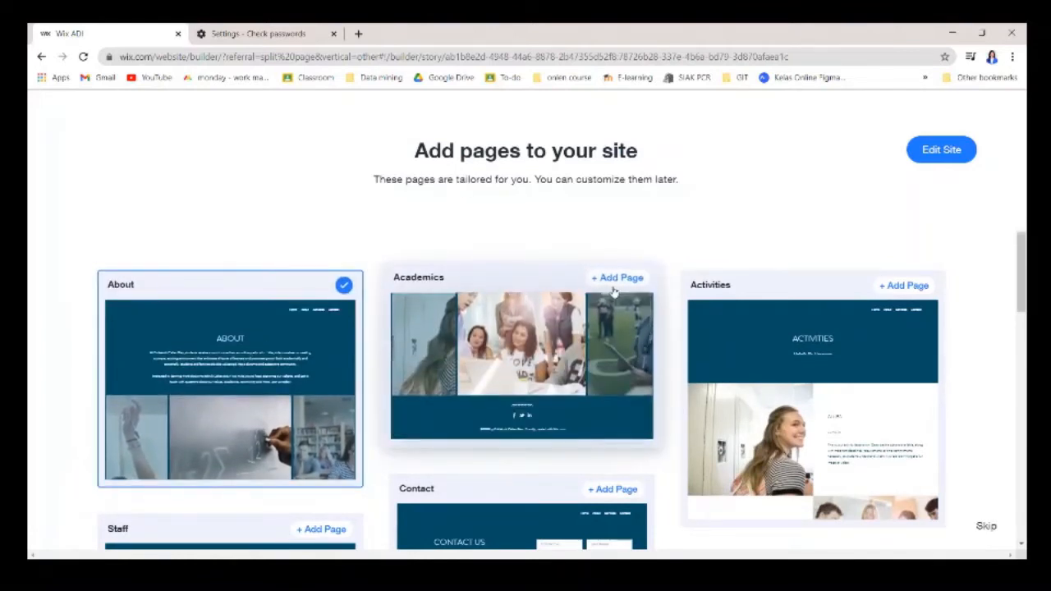
left_click(620, 278)
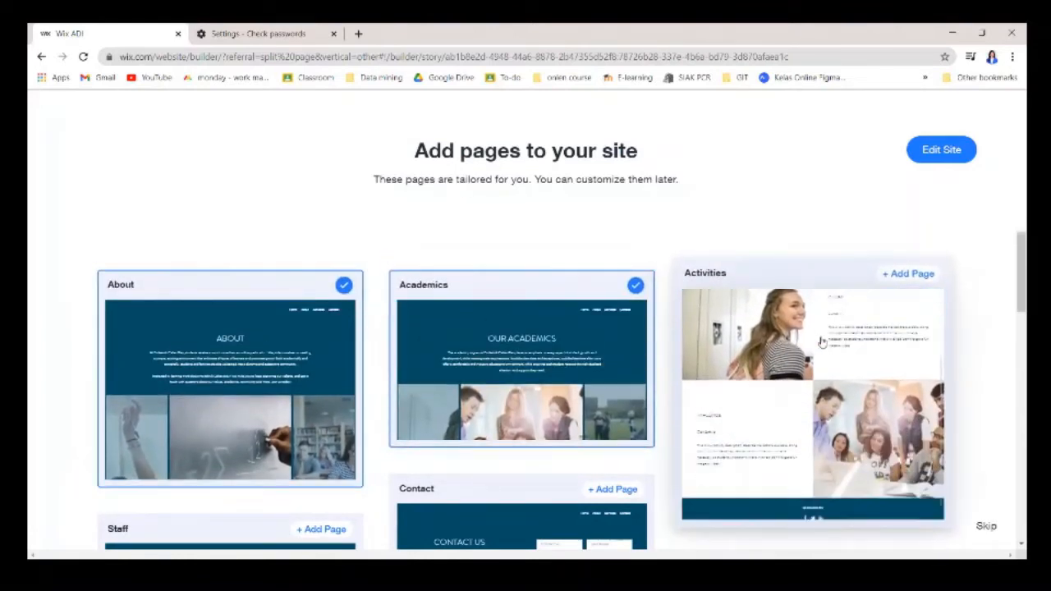
left_click(903, 275)
Add the Contact and Staff pages, then generate the site with Edit Site.
scroll(594, 450, "down", 1)
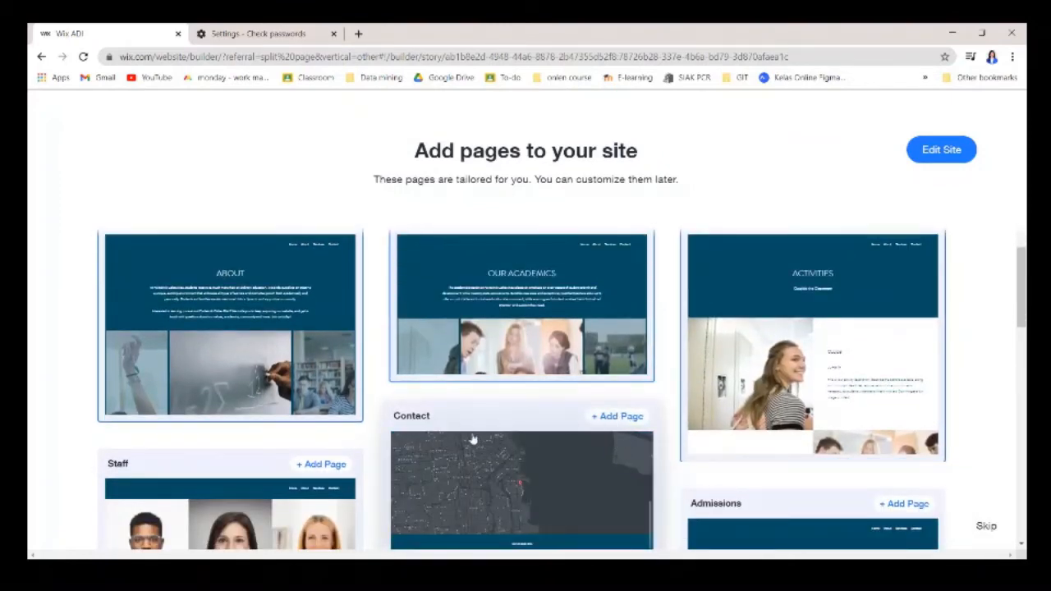
scroll(472, 441, "down", 1)
left_click(622, 351)
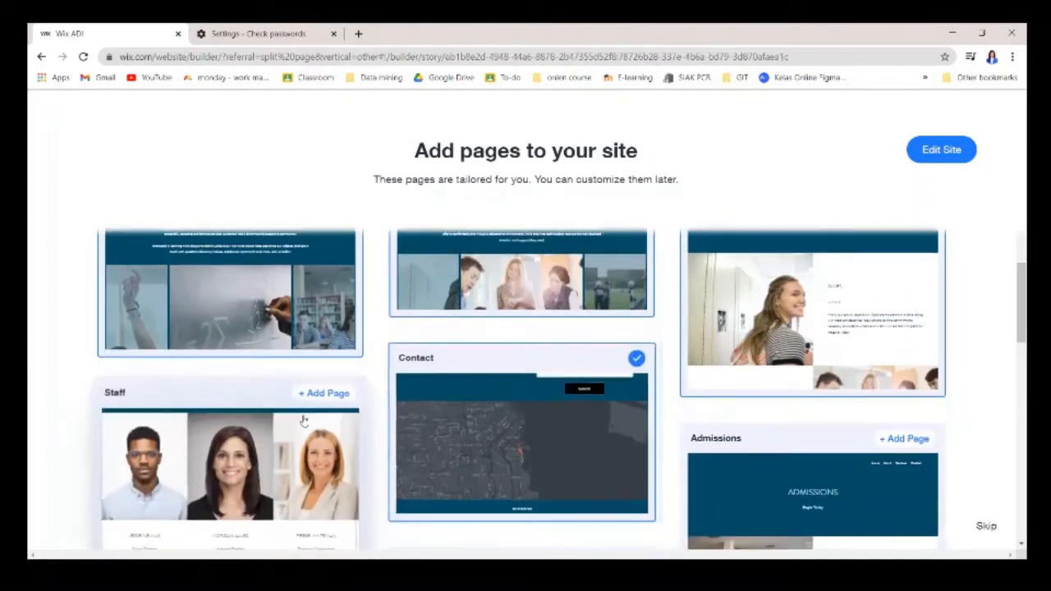
left_click(321, 394)
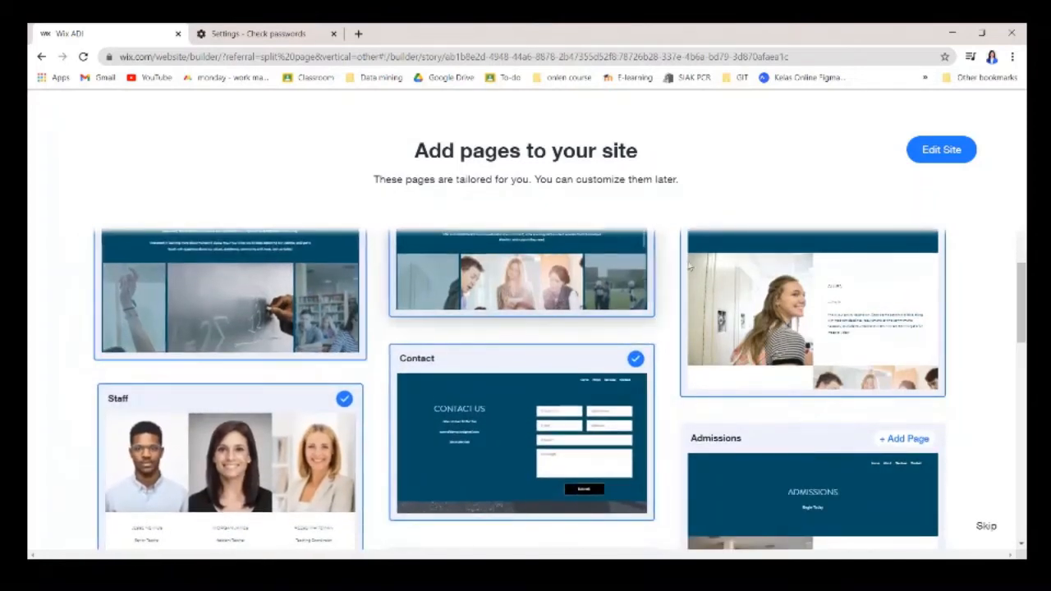
scroll(764, 436, "down", 5)
scroll(657, 394, "up", 2)
scroll(632, 381, "down", 1)
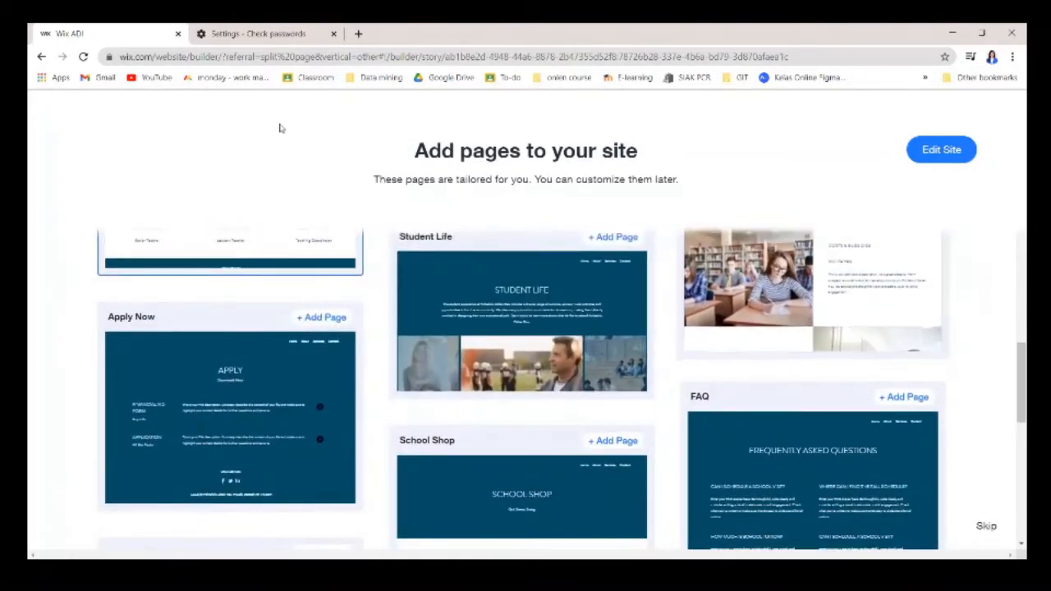
left_click_drag(1021, 374, 1020, 247)
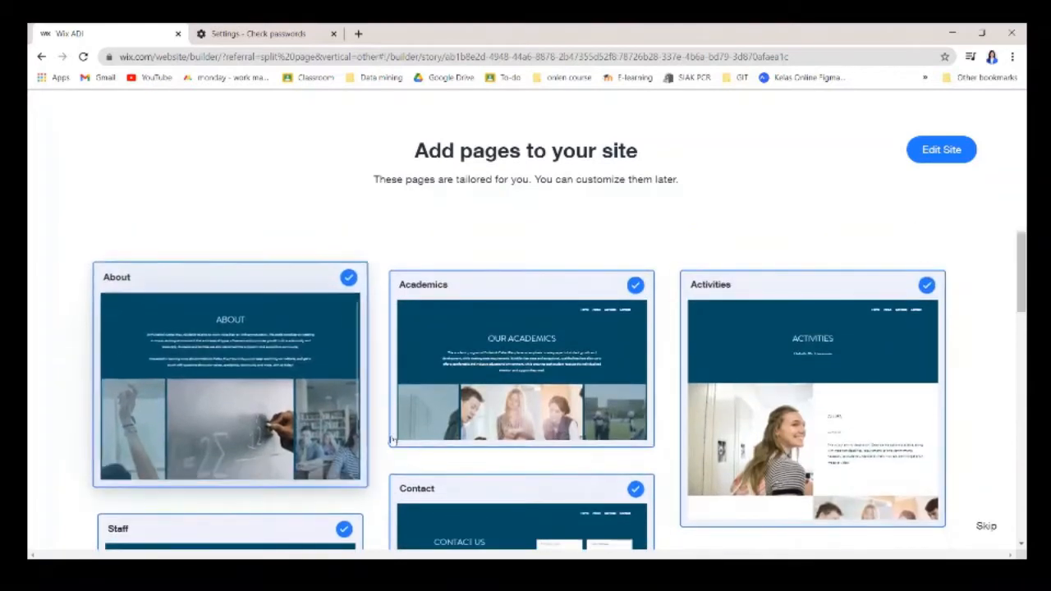
left_click(941, 151)
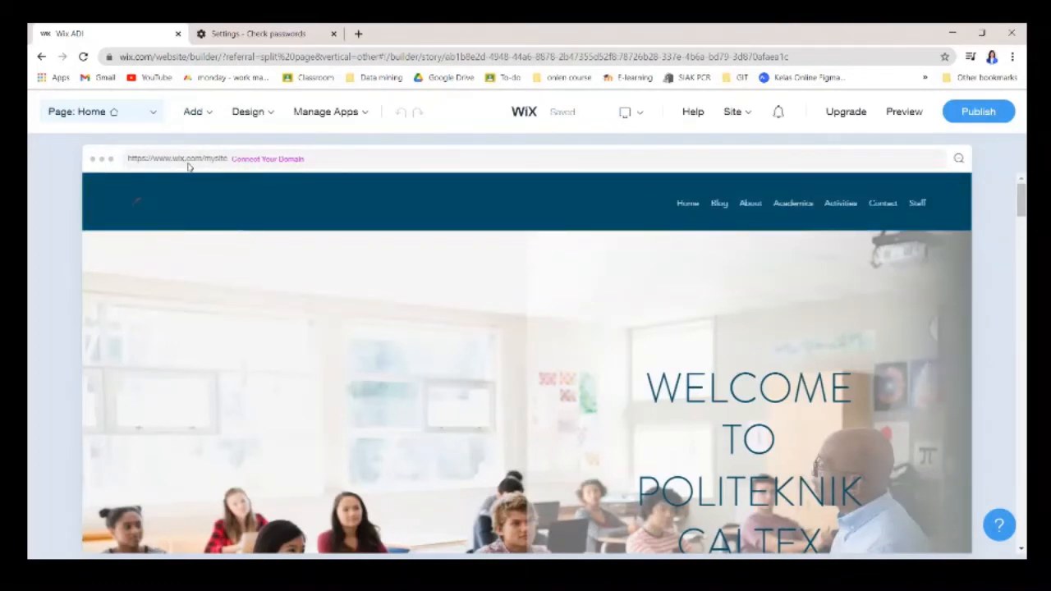
Scroll through the homepage's welcome, News and Courses sections, then back to the top.
scroll(265, 219, "down", 3)
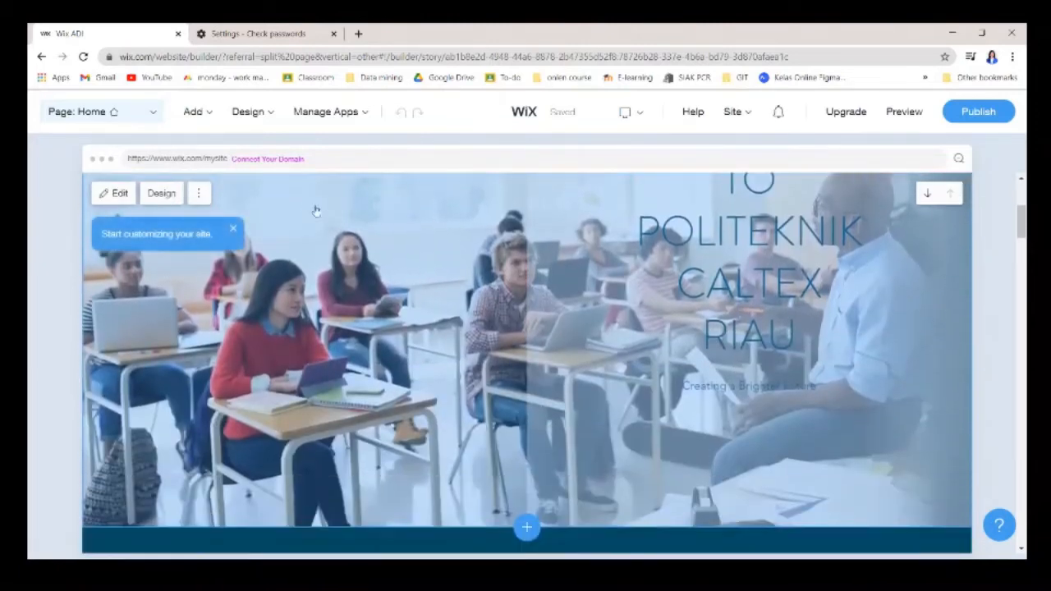
left_click(202, 197)
scroll(502, 347, "down", 5)
scroll(457, 433, "down", 1)
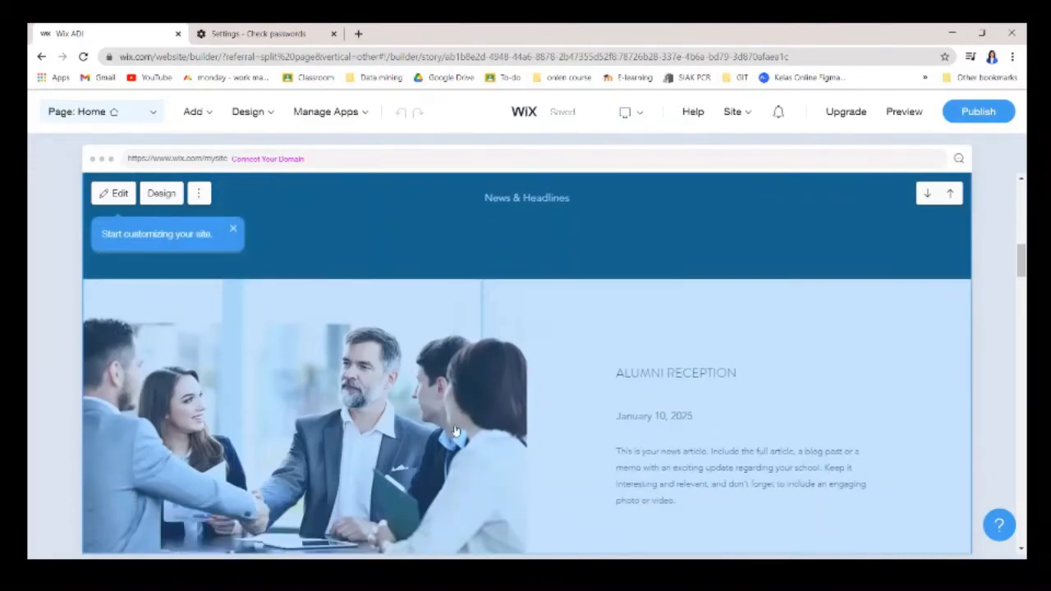
scroll(465, 421, "down", 3)
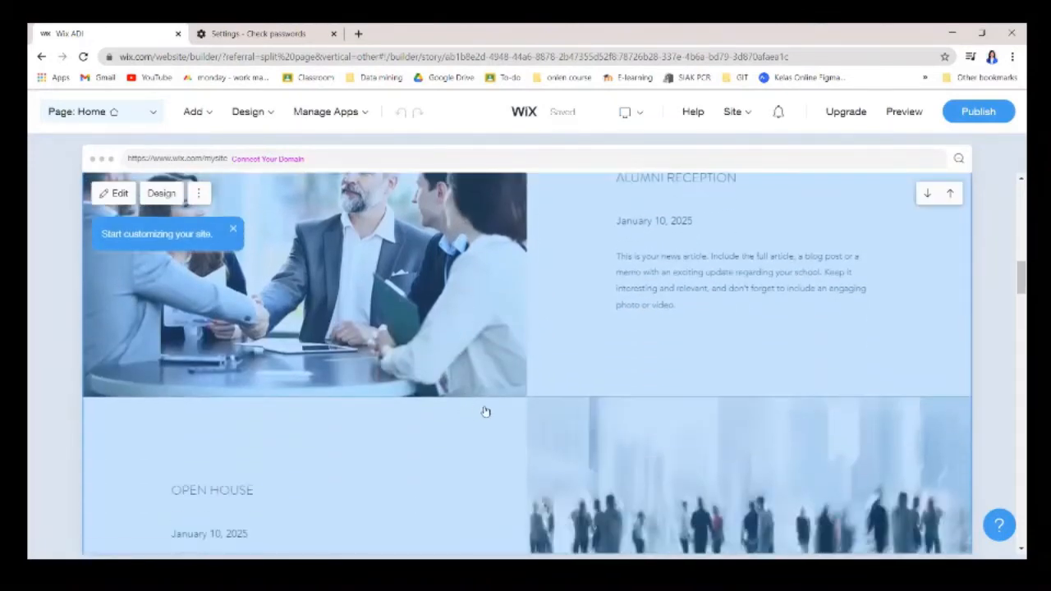
scroll(739, 435, "down", 3)
scroll(487, 355, "up", 8)
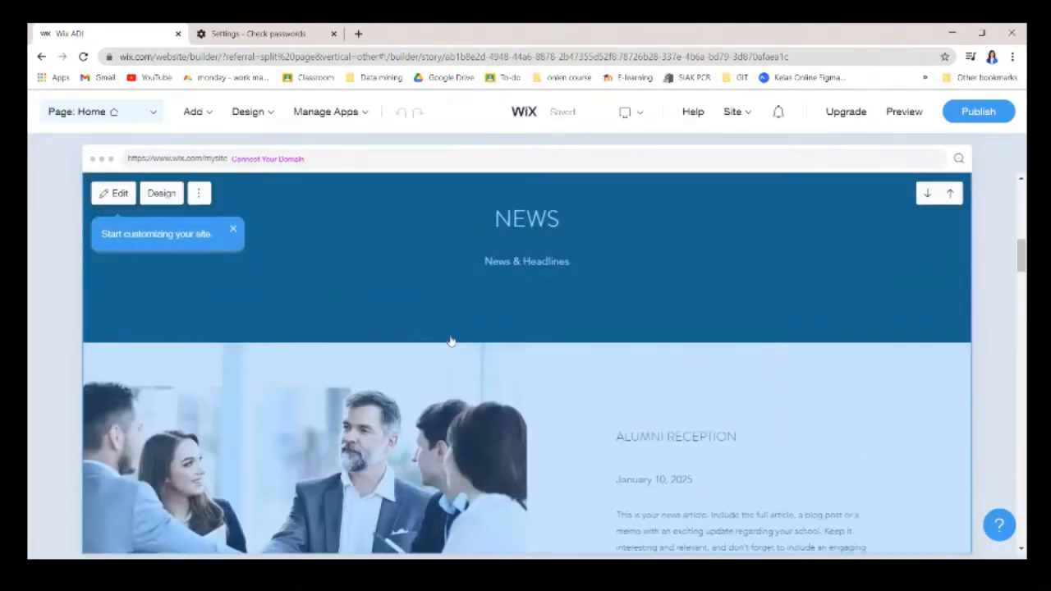
scroll(375, 274, "down", 10)
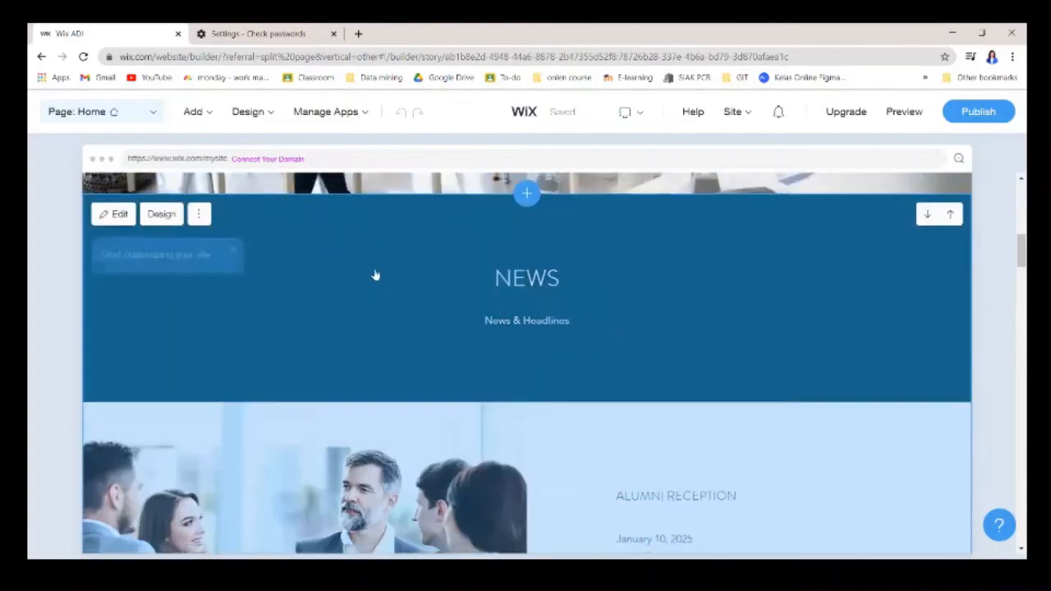
scroll(634, 339, "down", 8)
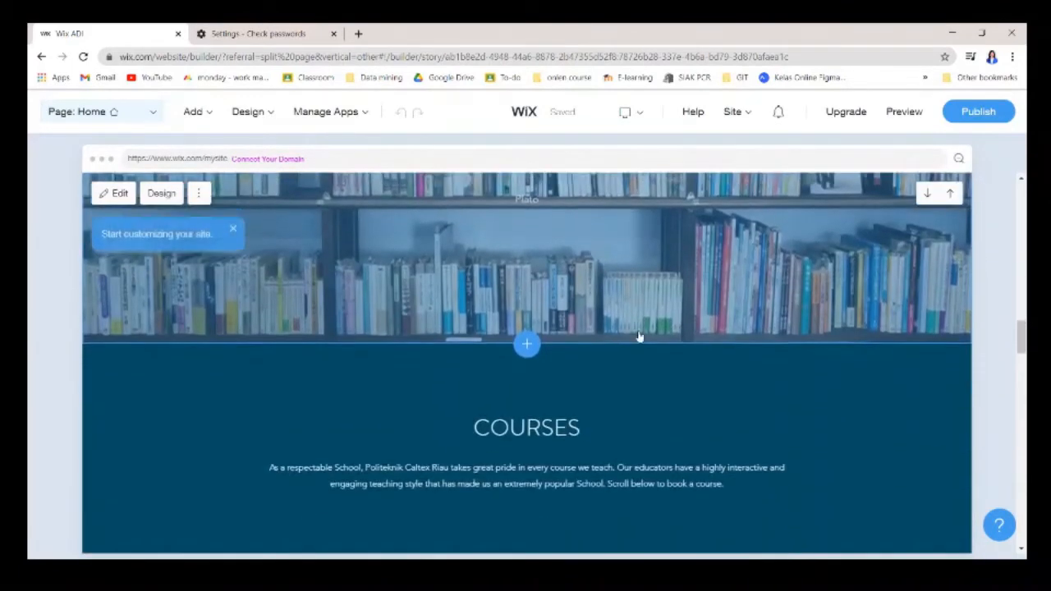
scroll(338, 289, "up", 20)
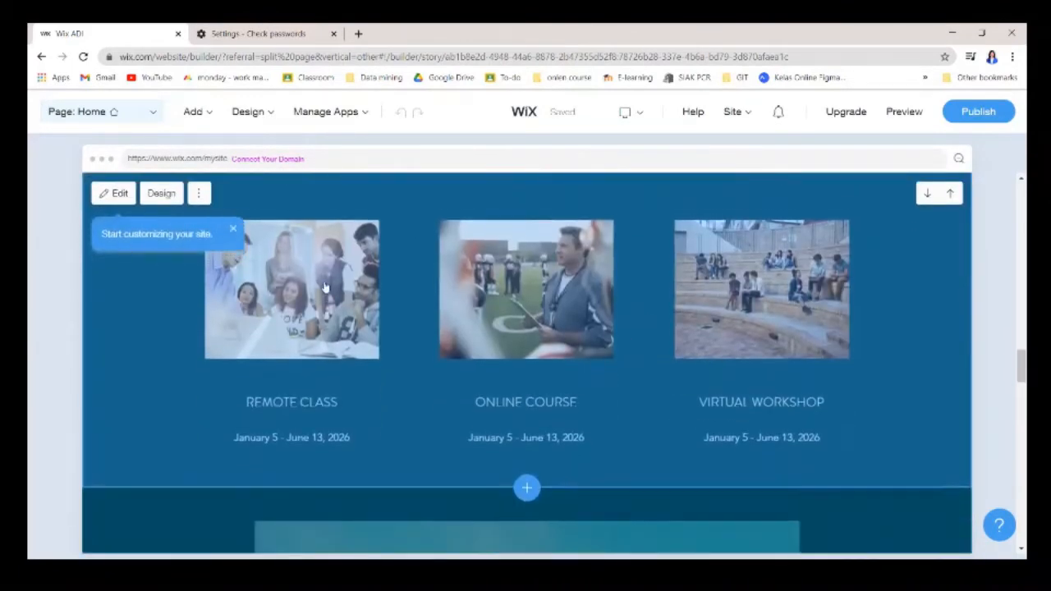
scroll(338, 288, "up", 3)
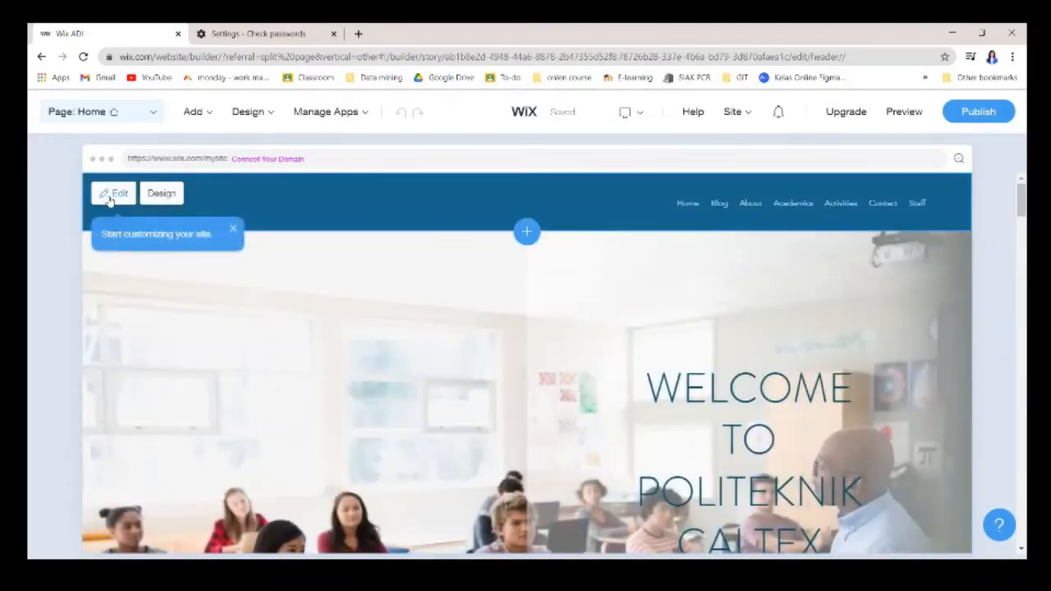
Open the header section's settings and dismiss the show-or-hide elements tip.
left_click(110, 195)
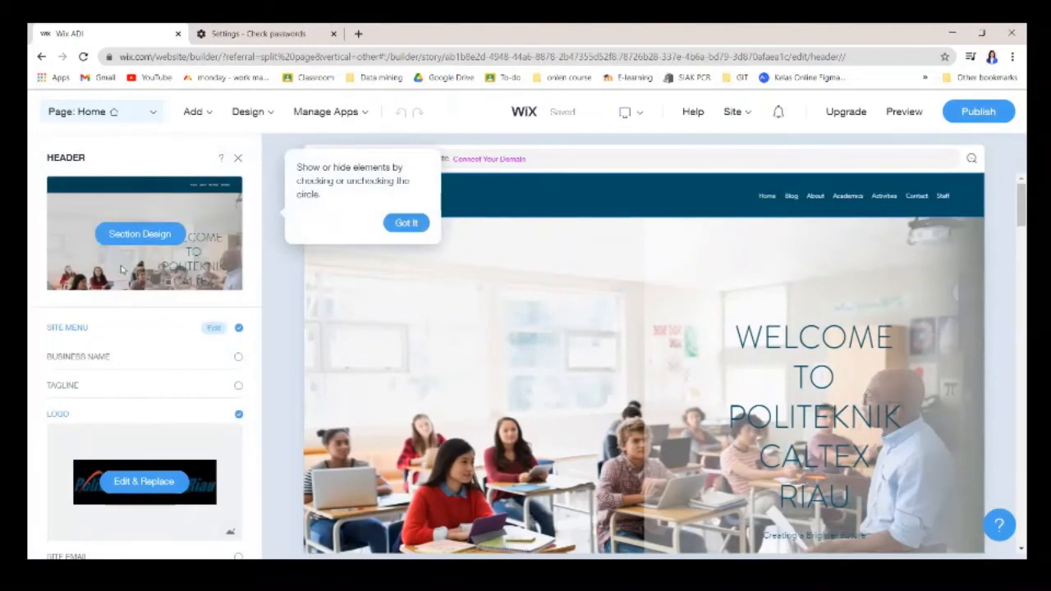
left_click(404, 224)
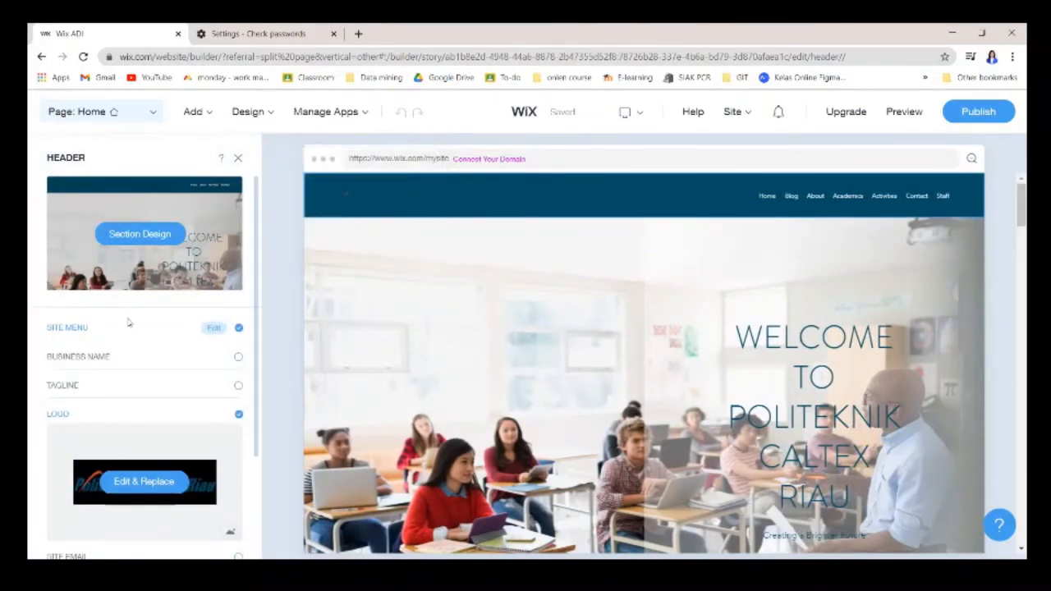
scroll(135, 353, "down", 2)
scroll(142, 371, "up", 2)
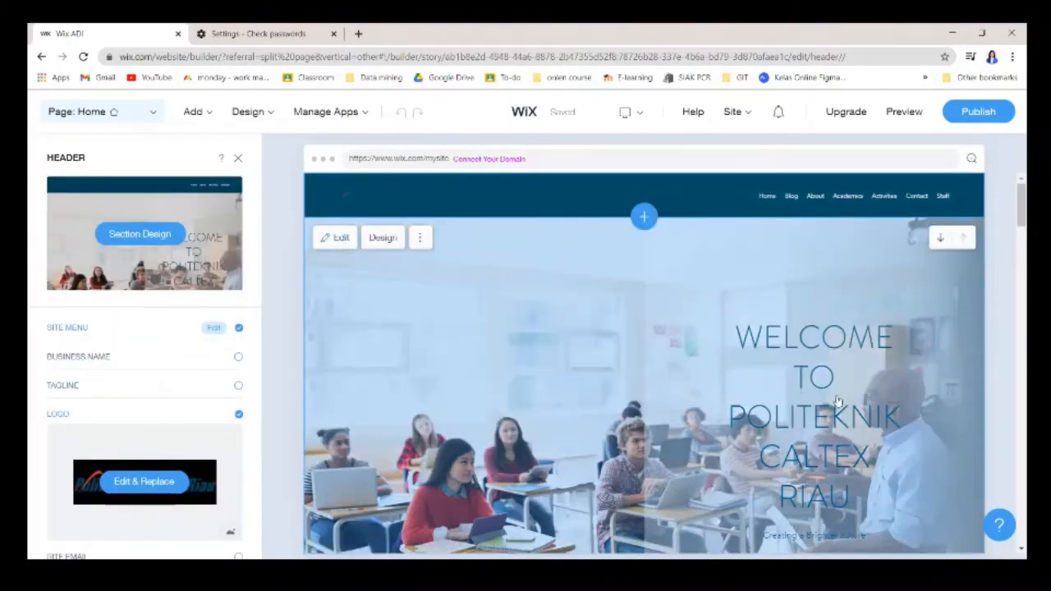
scroll(837, 401, "down", 1)
Select the welcome title and open Edit & Replace for its classroom background image.
left_click(784, 340)
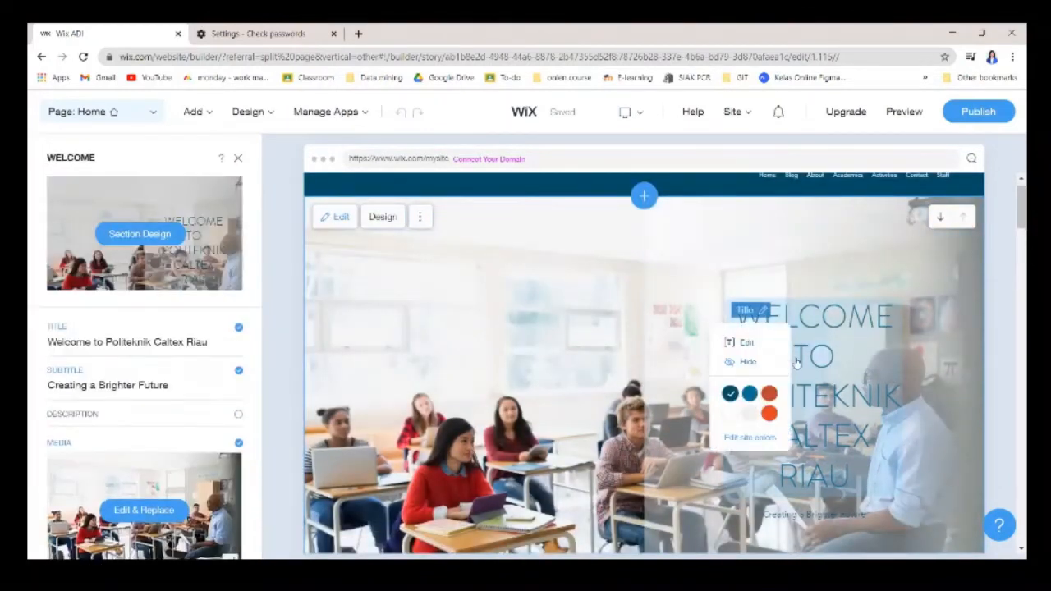
left_click(836, 354)
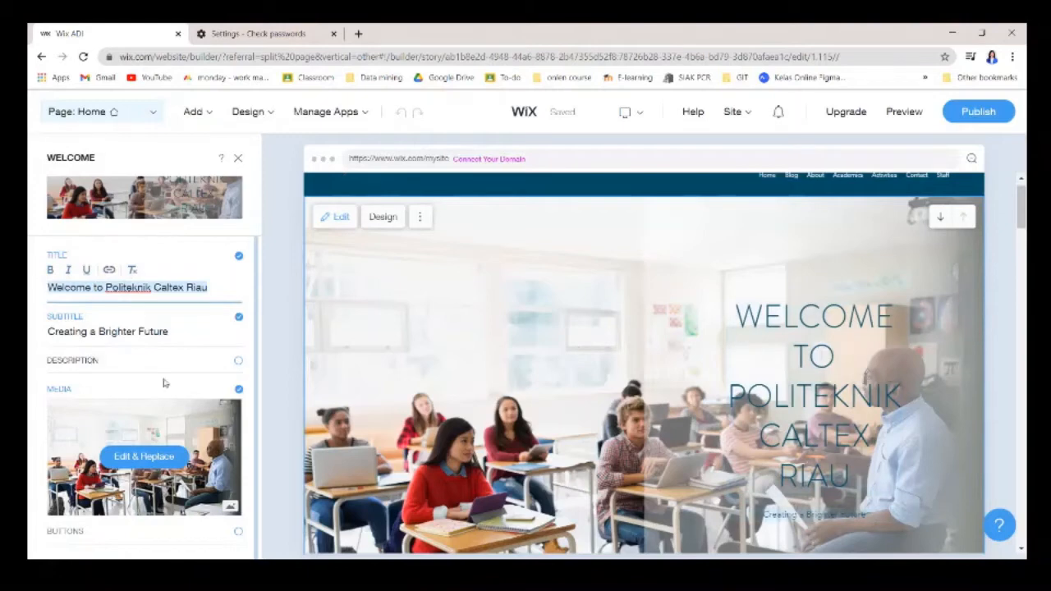
scroll(146, 424, "up", 1)
scroll(134, 459, "down", 1)
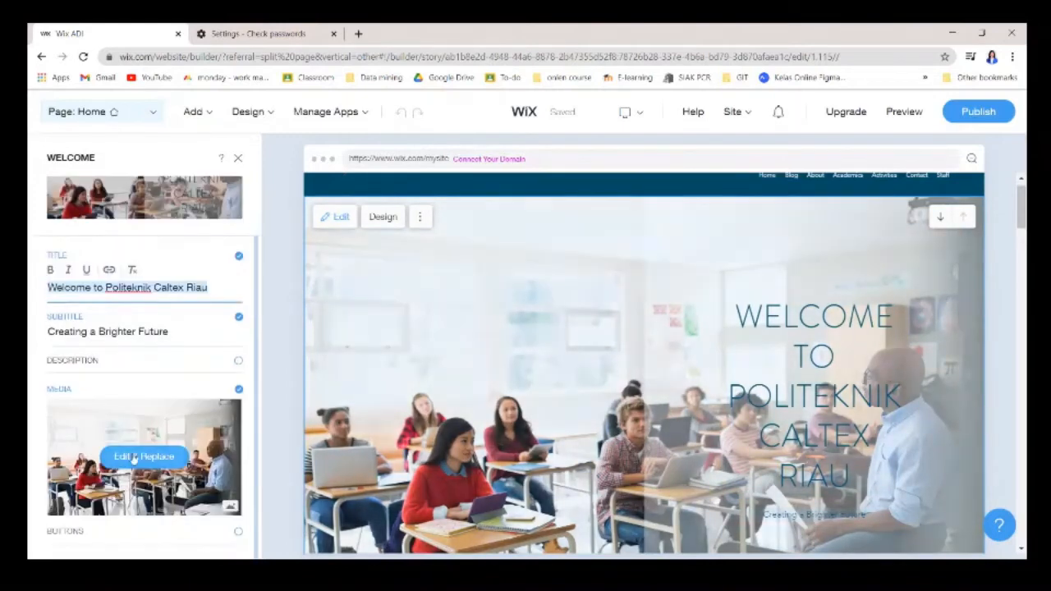
left_click(134, 457)
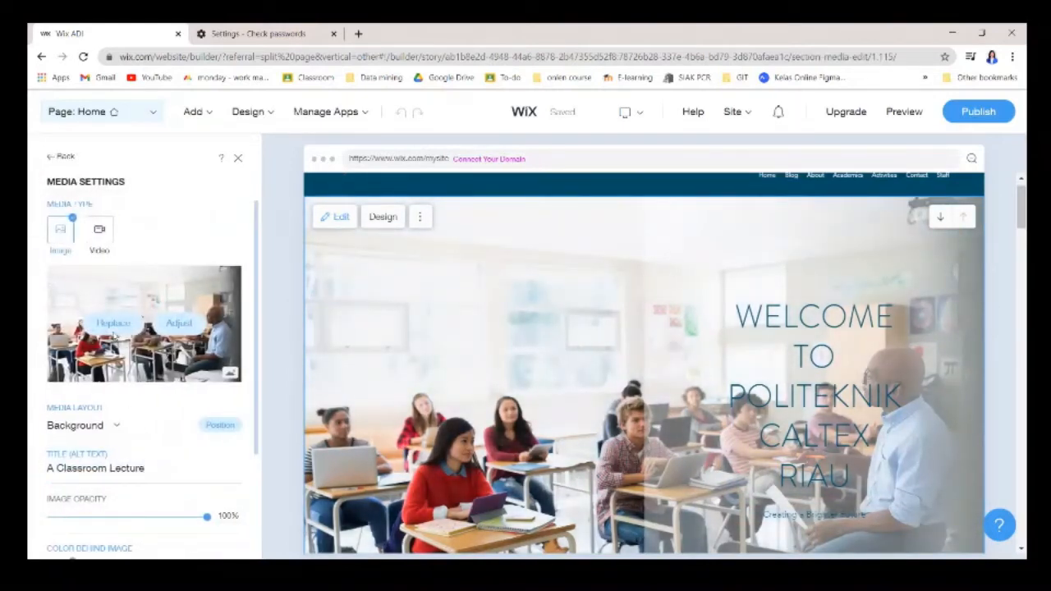
Search images for 'college' and apply Professor & Students as the welcome background.
left_click(119, 326)
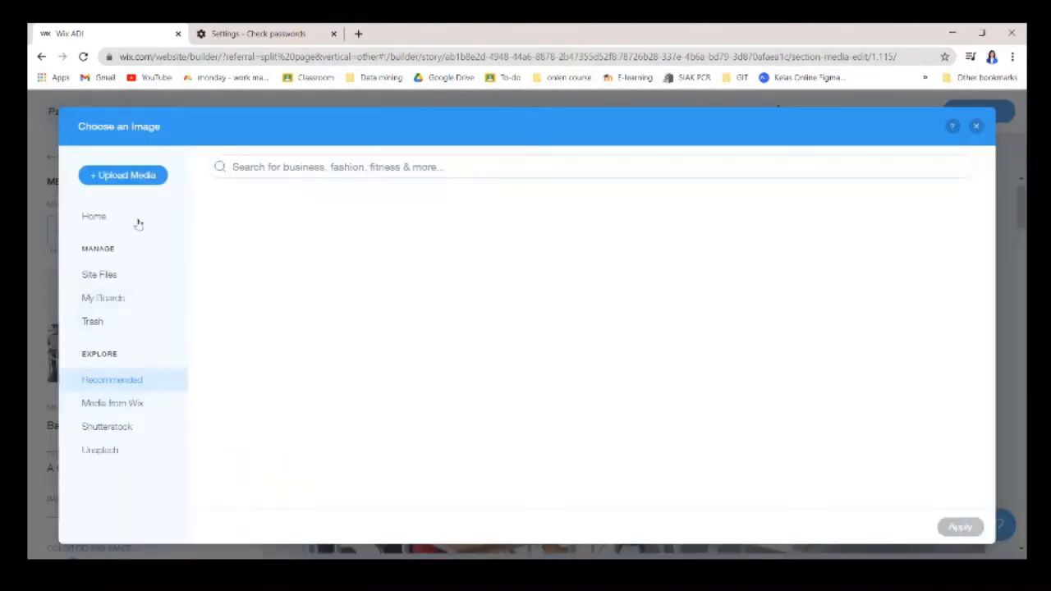
left_click(253, 167)
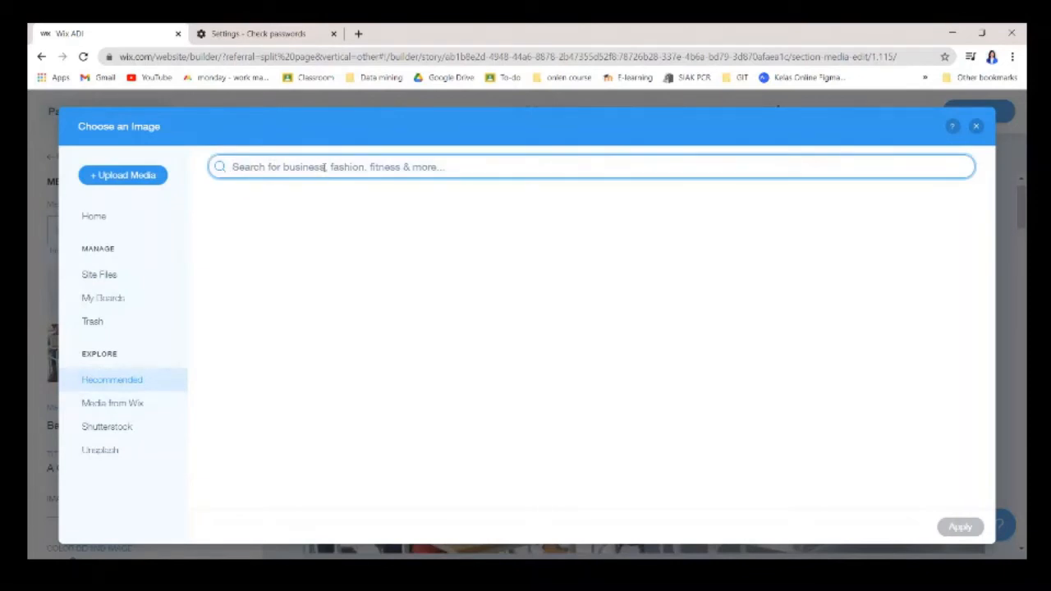
type("d")
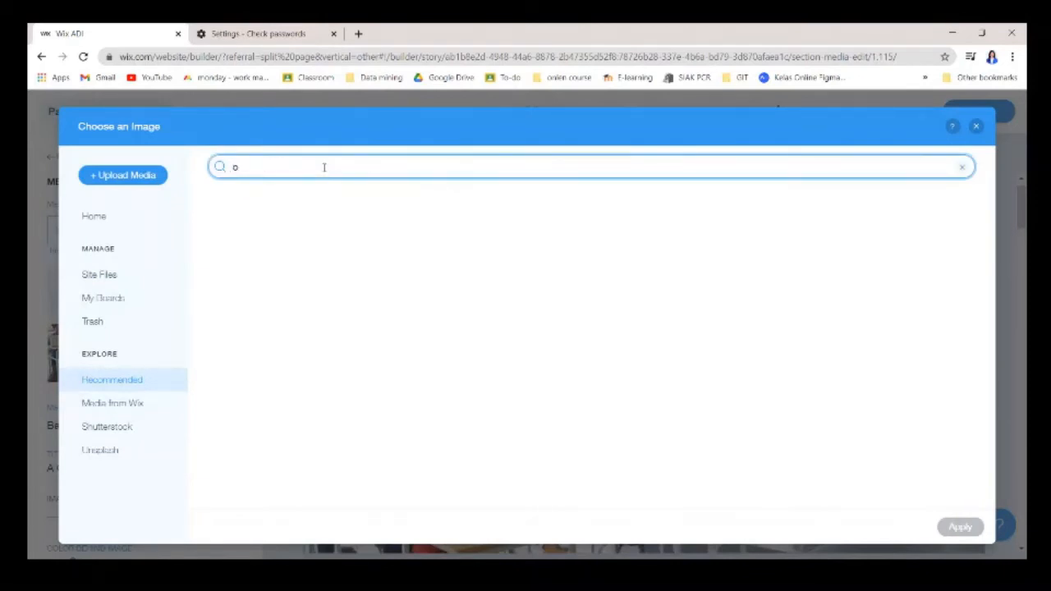
key("BackSpace")
type("d")
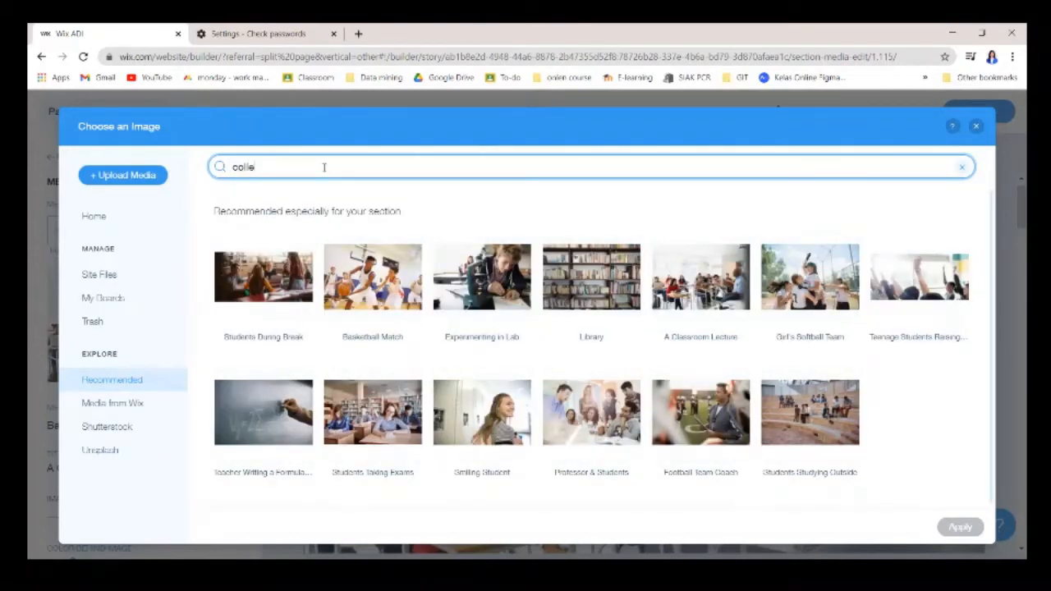
left_click(587, 423)
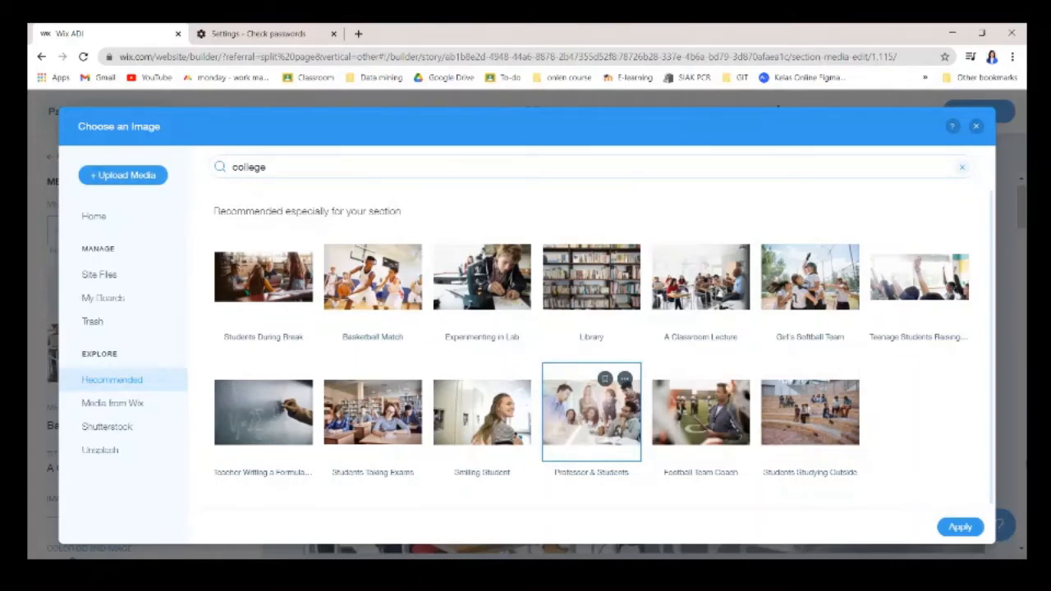
left_click(952, 527)
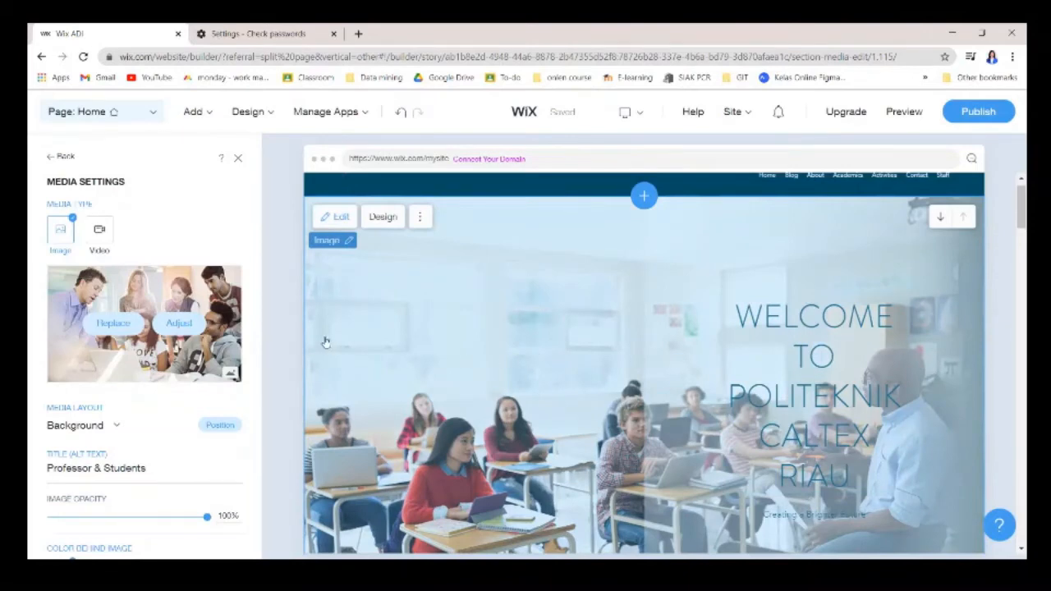
scroll(159, 410, "down", 3)
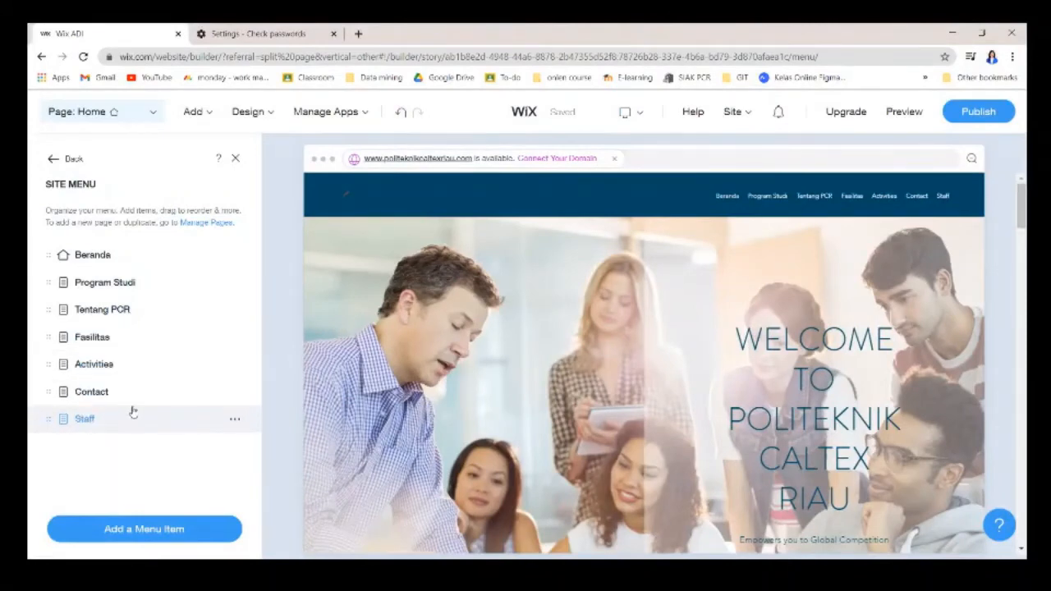
Delete the Staff page from Manage Pages, then switch to the Contact page.
left_click(739, 202)
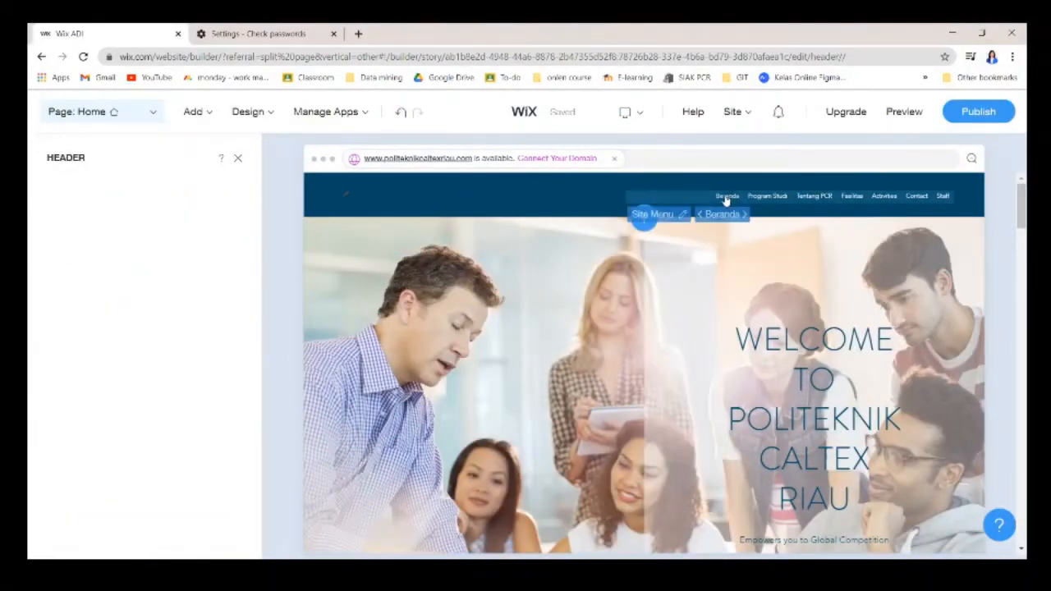
left_click(652, 213)
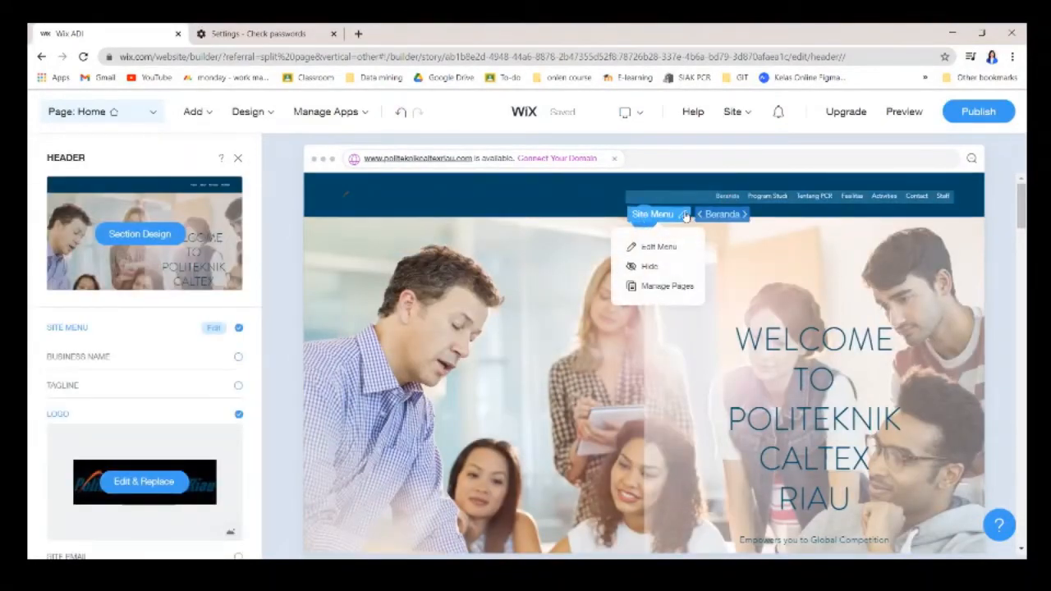
left_click(664, 286)
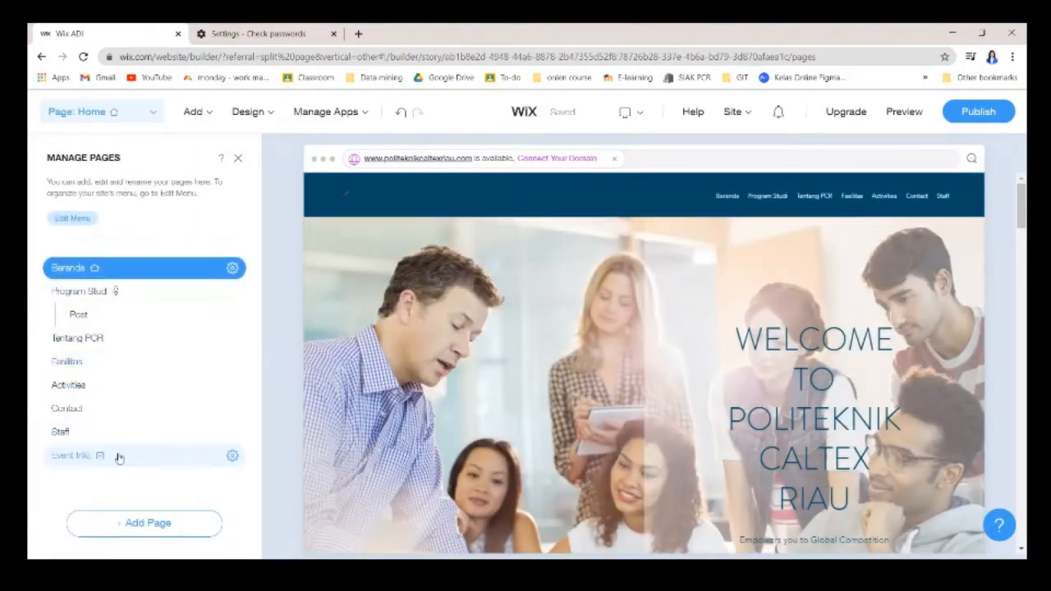
left_click(232, 432)
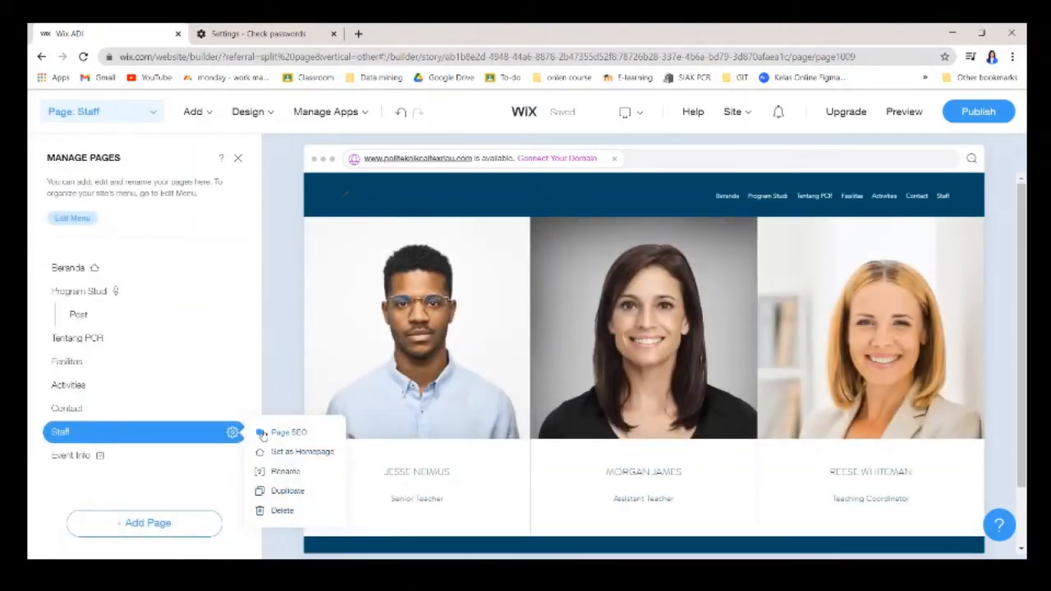
left_click(279, 510)
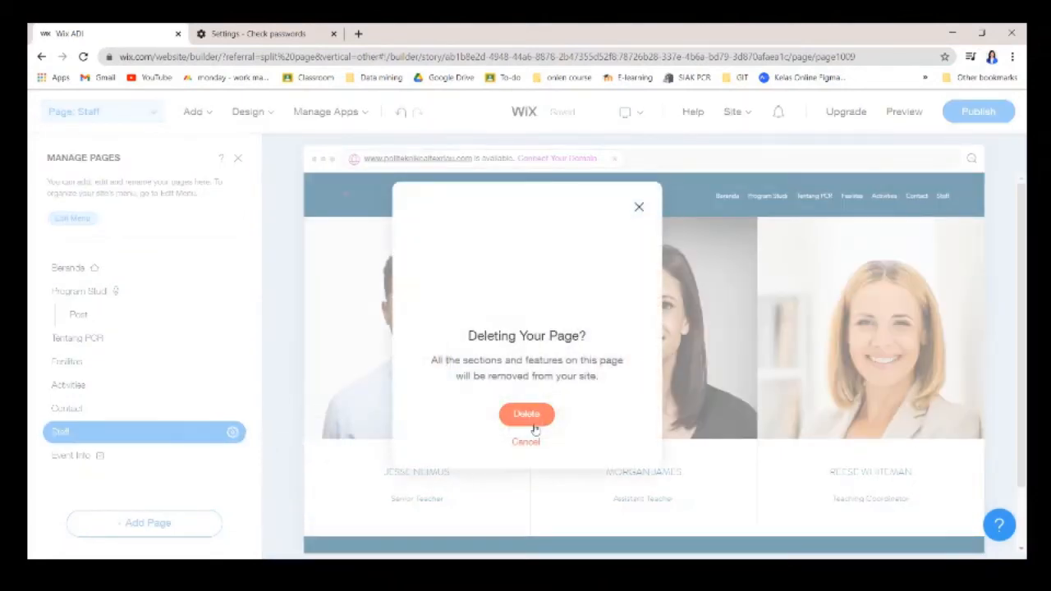
left_click(532, 423)
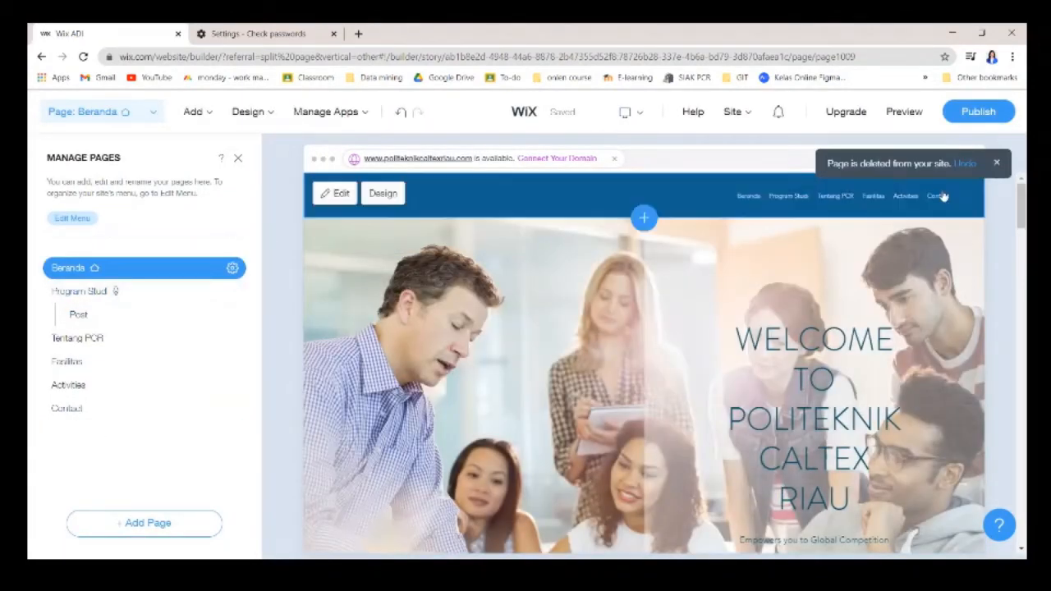
left_click(127, 413)
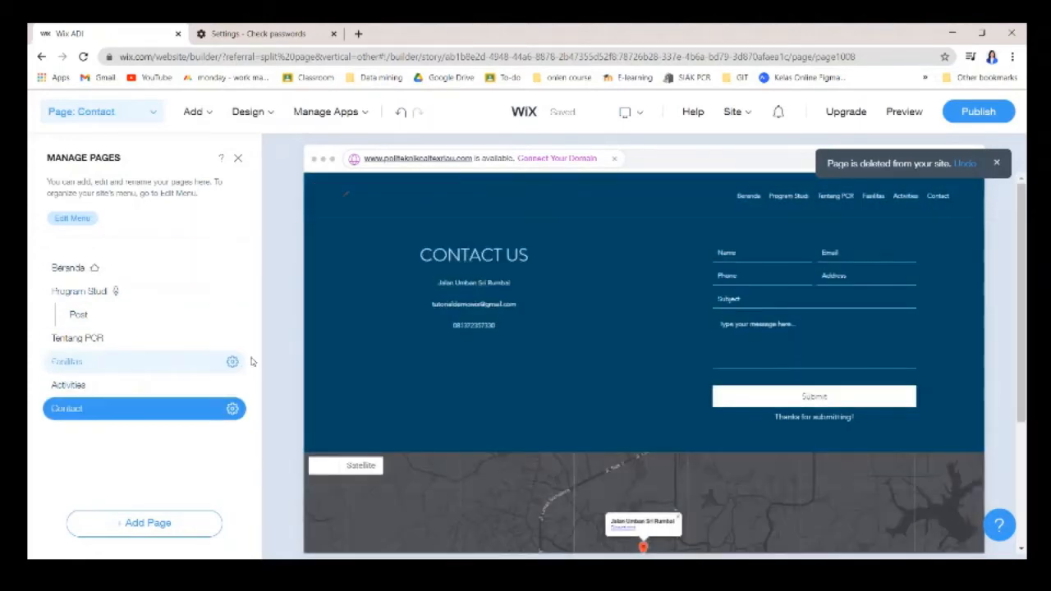
scroll(434, 394, "down", 2)
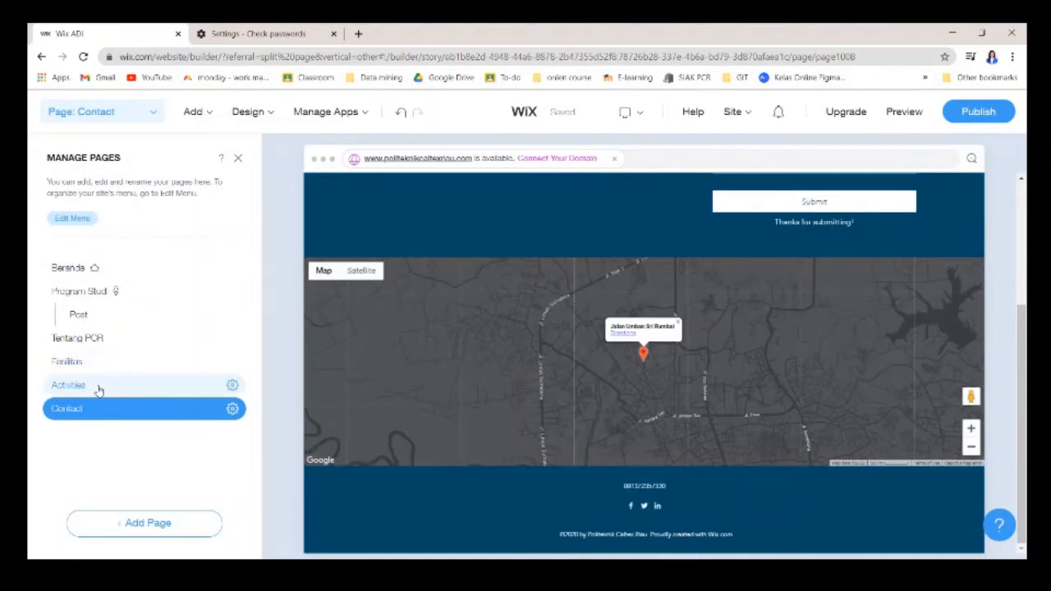
Browse the Activities, Fasilitas, Post and Program Studi pages, then open Program Studi's options.
left_click(115, 377)
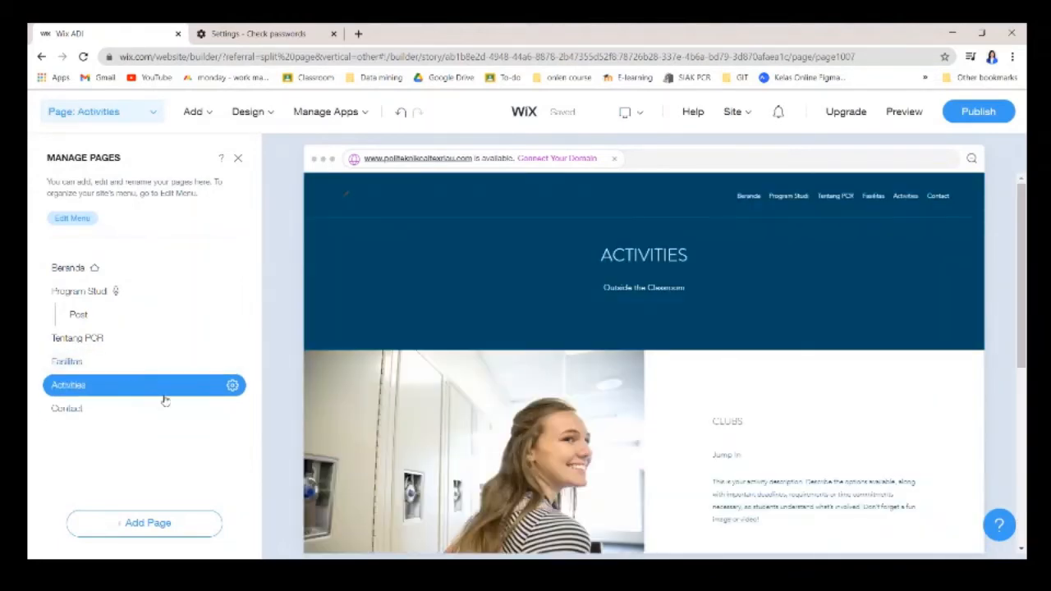
scroll(499, 387, "down", 4)
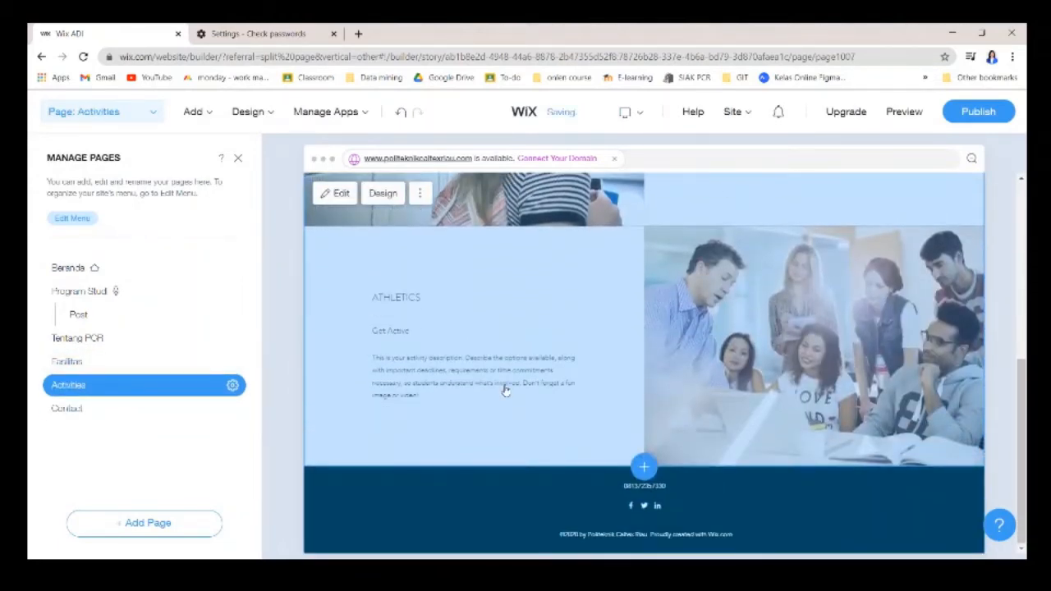
scroll(506, 393, "up", 2)
scroll(506, 392, "up", 3)
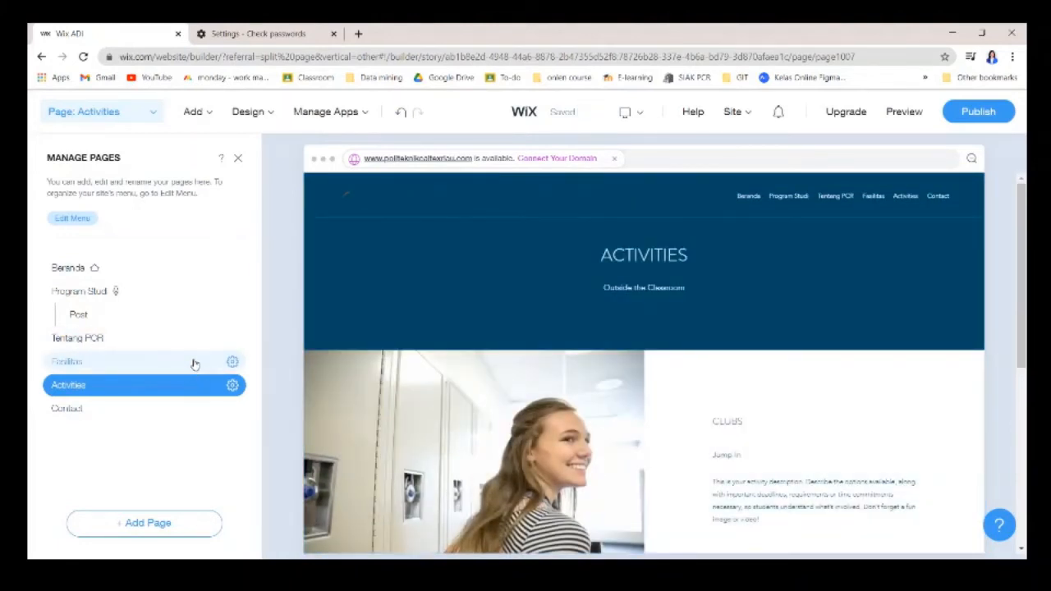
left_click(205, 362)
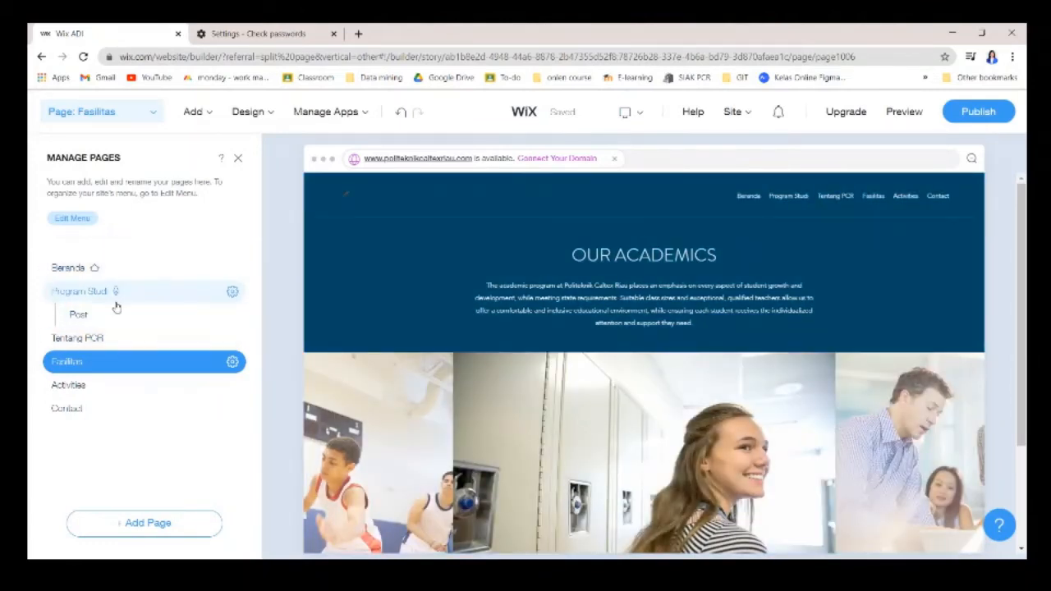
left_click(127, 315)
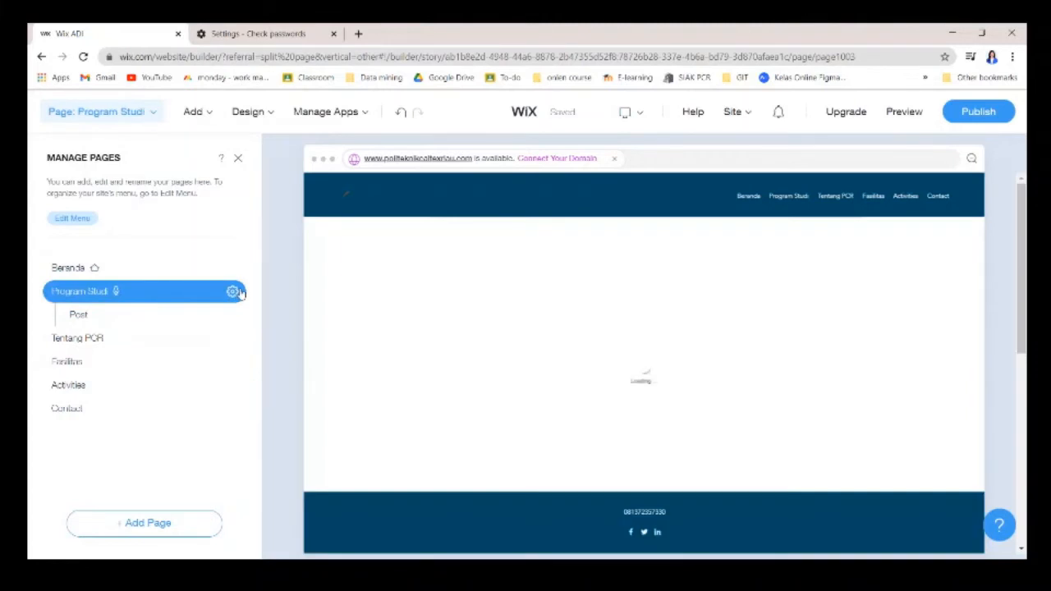
left_click(230, 292)
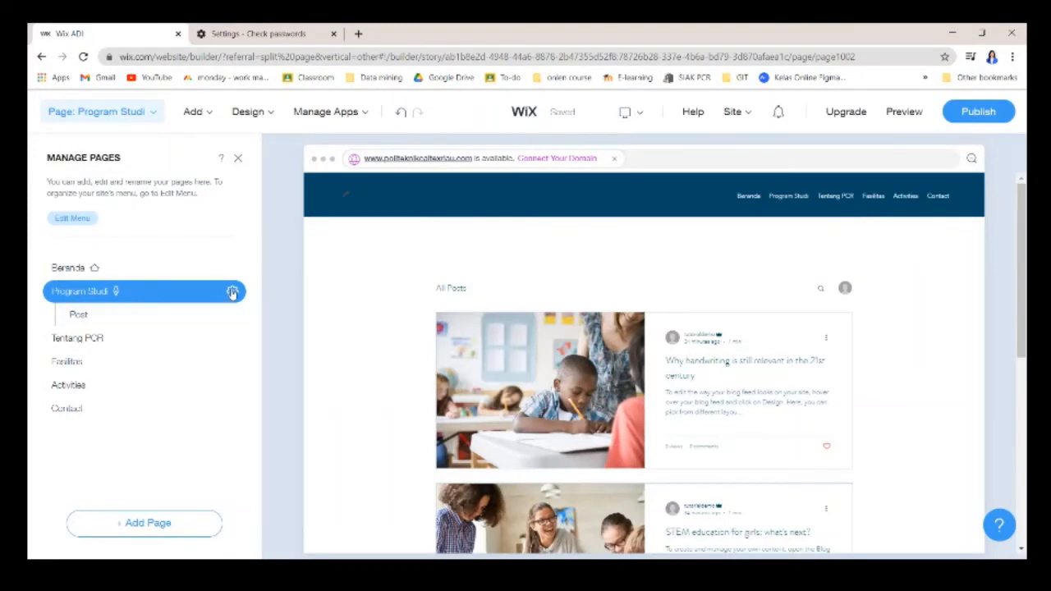
left_click(232, 292)
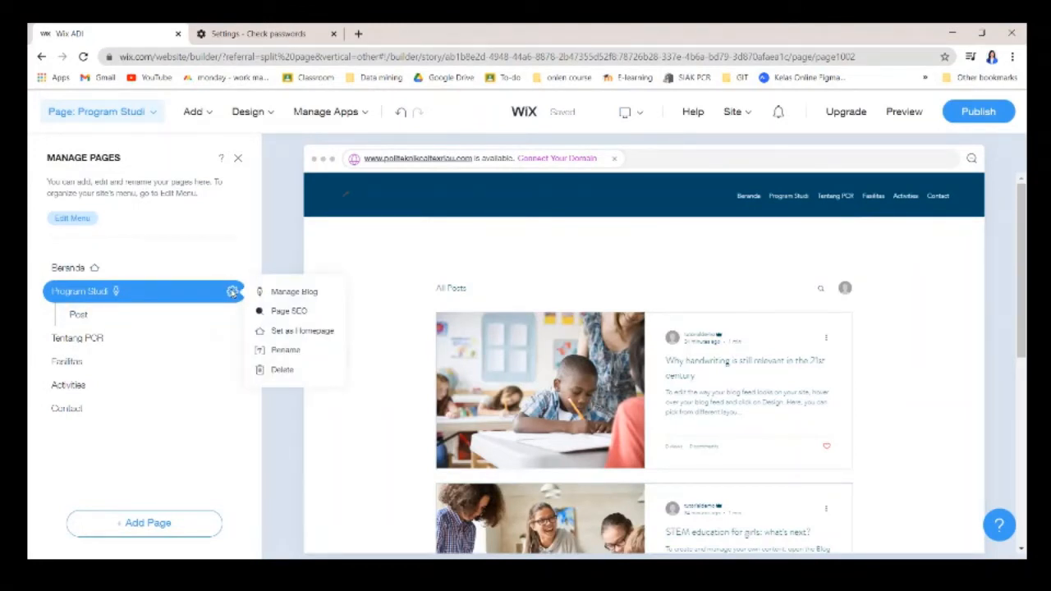
In Manage Blog, retitle the handwriting post 'Pembelajaran Daring Selama Covid-19'.
left_click(289, 293)
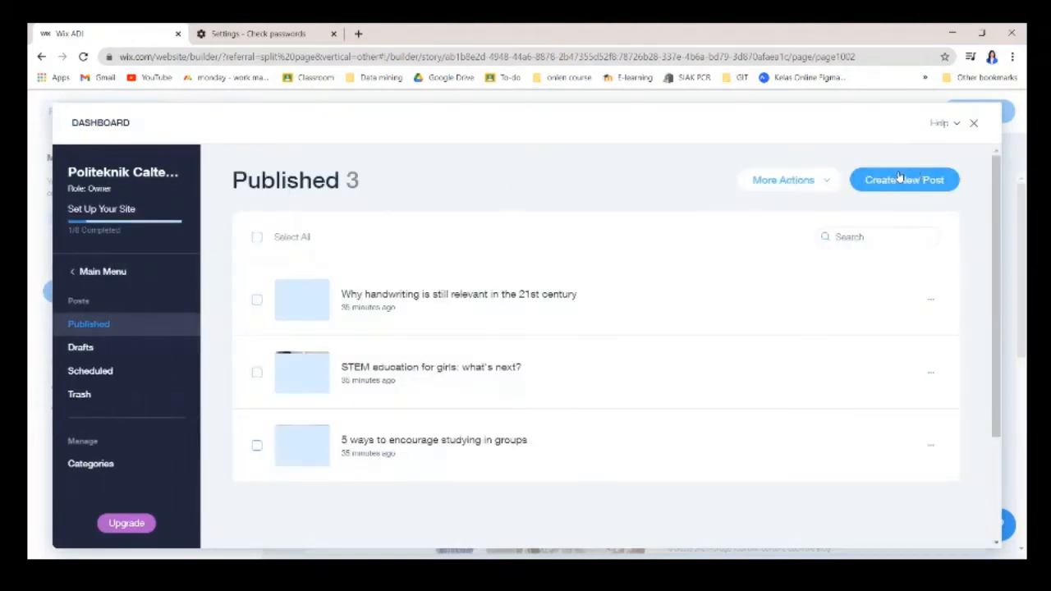
scroll(623, 189, "down", 3)
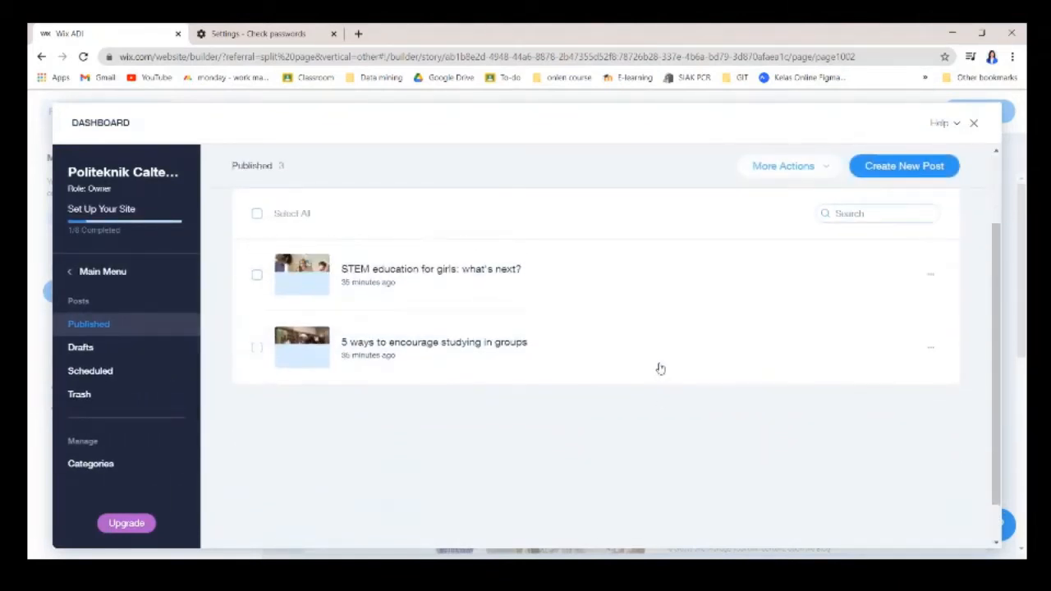
scroll(659, 368, "up", 3)
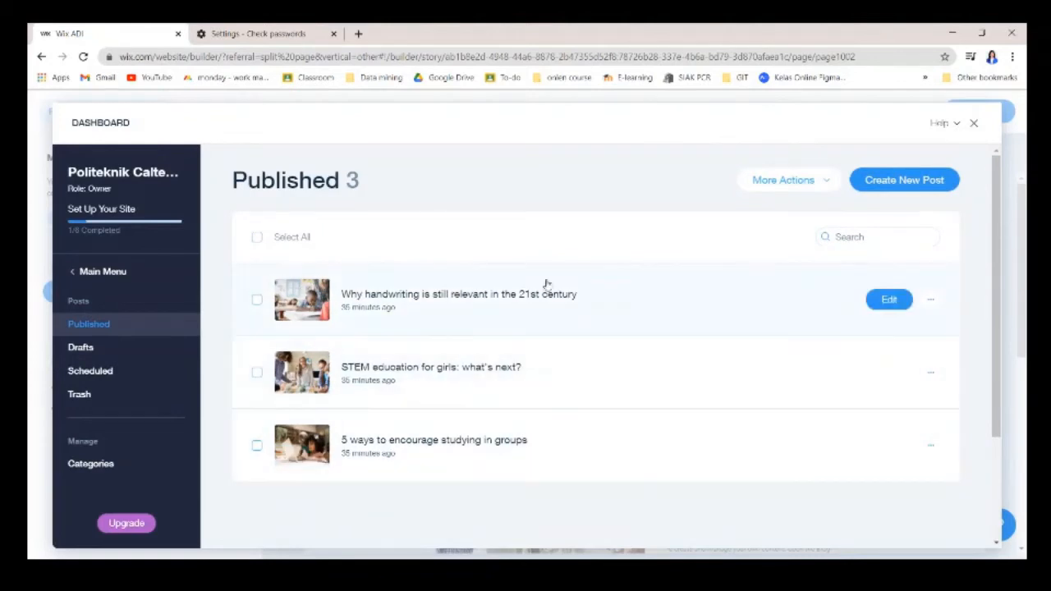
left_click(885, 302)
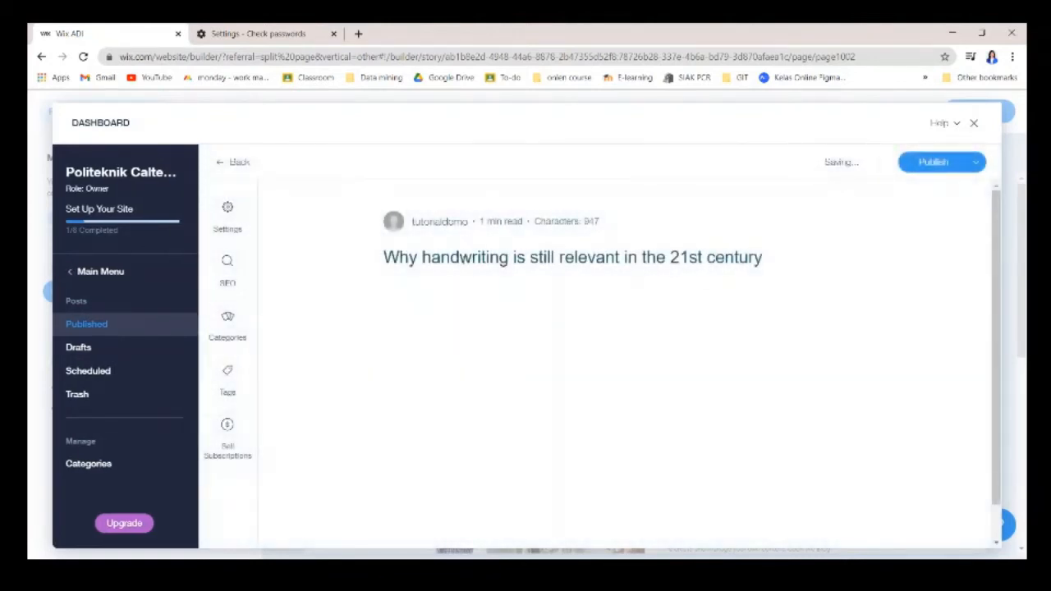
double_click(328, 258)
left_click_drag(689, 257, 315, 272)
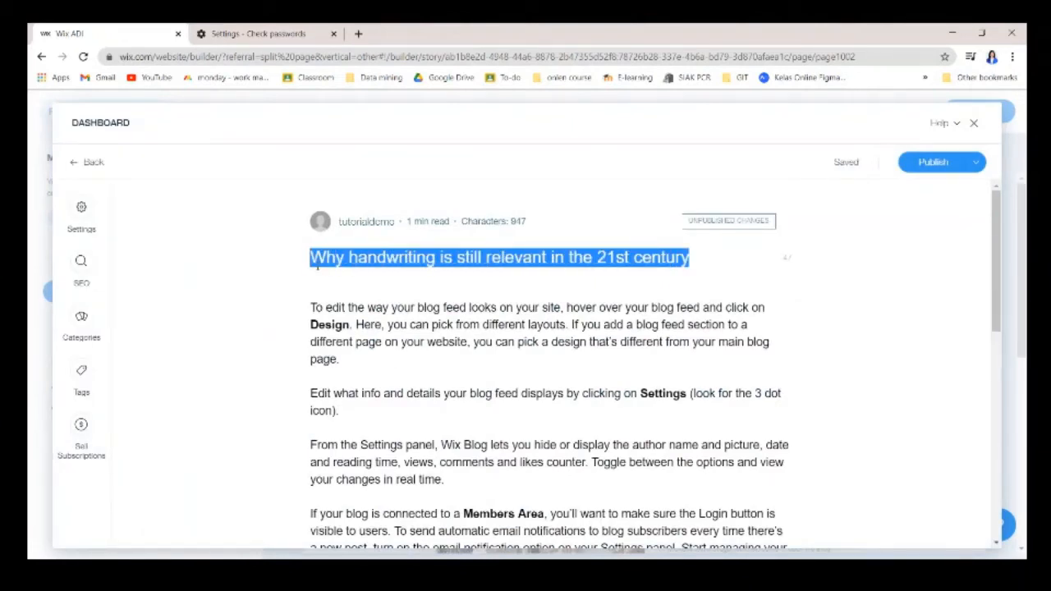
type("Pembel")
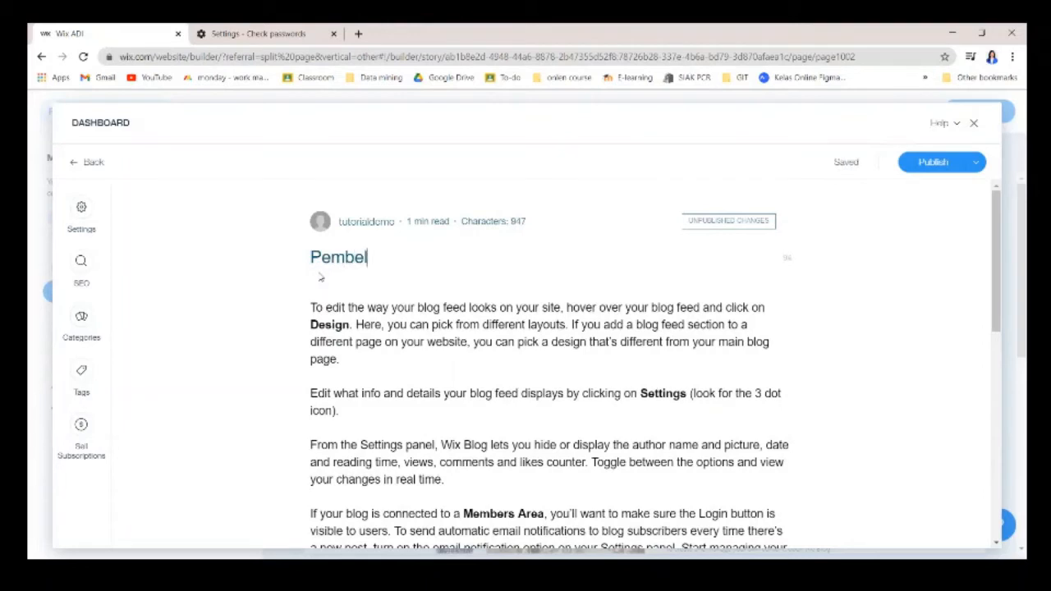
type("ajaran Daring")
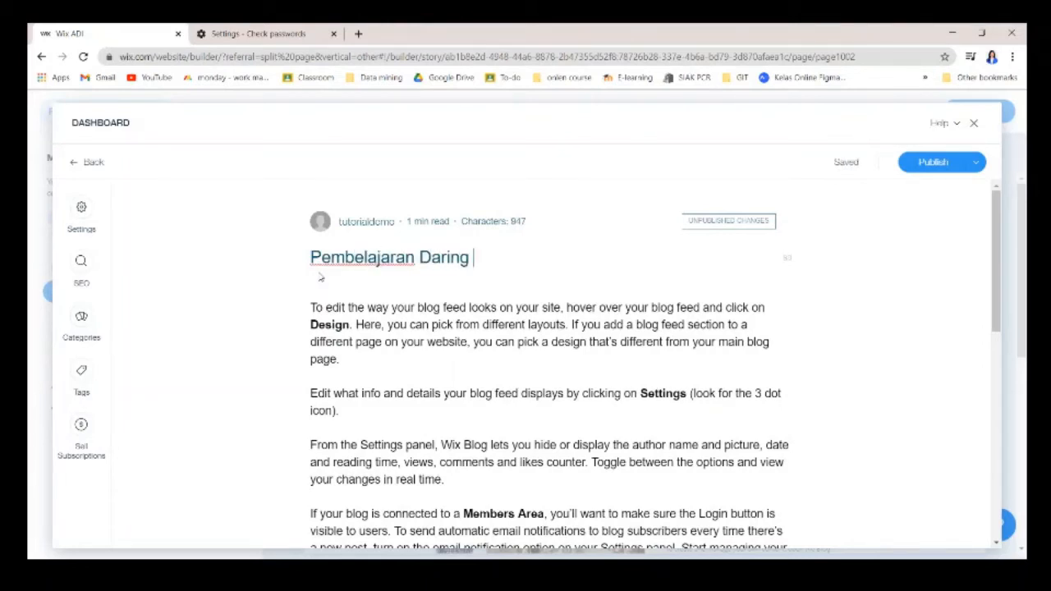
type(" S")
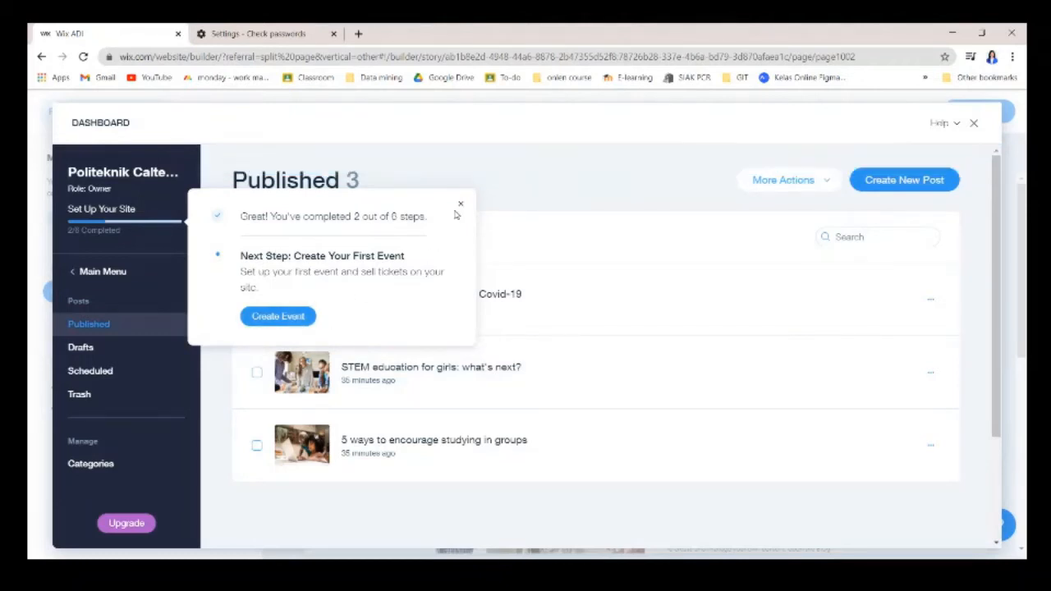
left_click(461, 208)
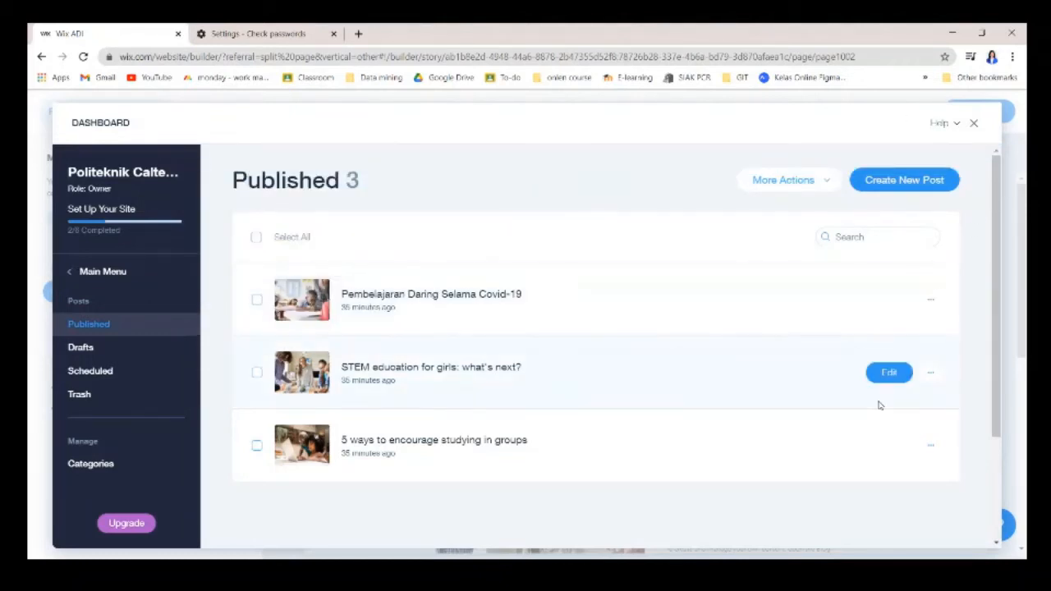
scroll(758, 446, "down", 3)
scroll(671, 447, "up", 3)
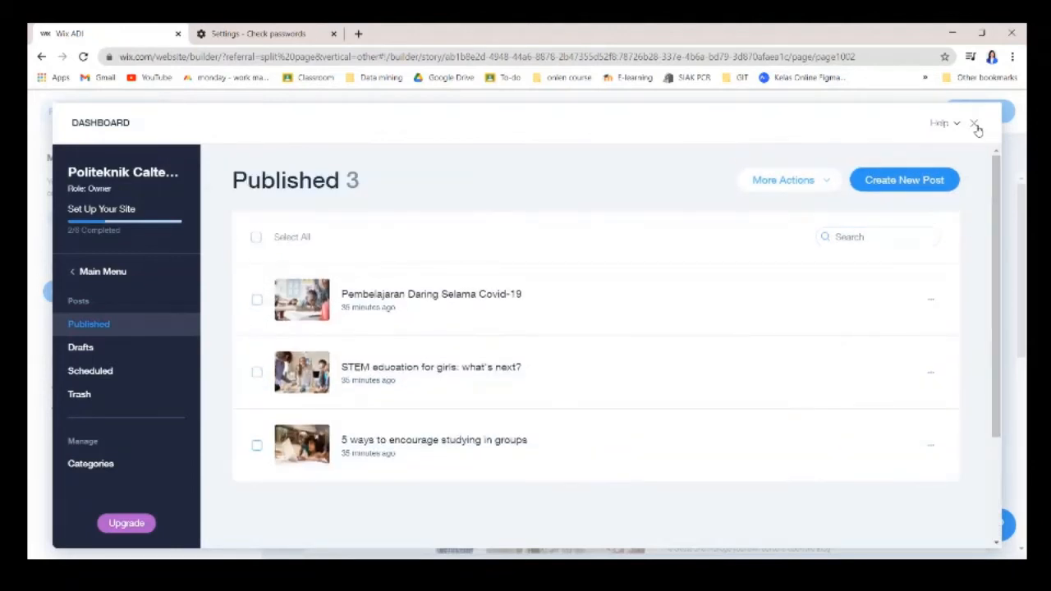
Close the blog dashboard and decline adding a members area.
left_click(974, 125)
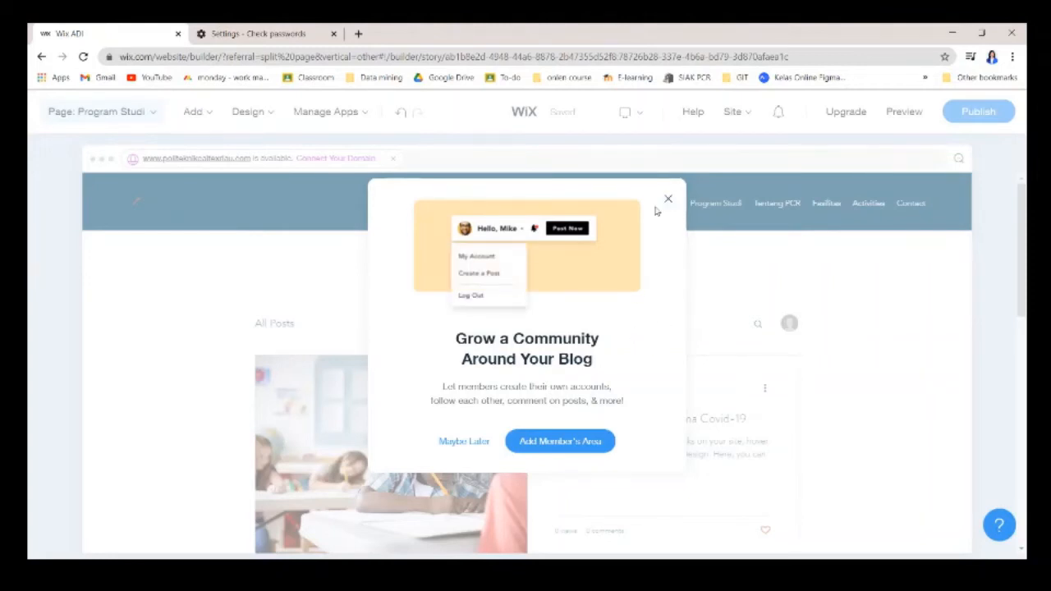
left_click(478, 441)
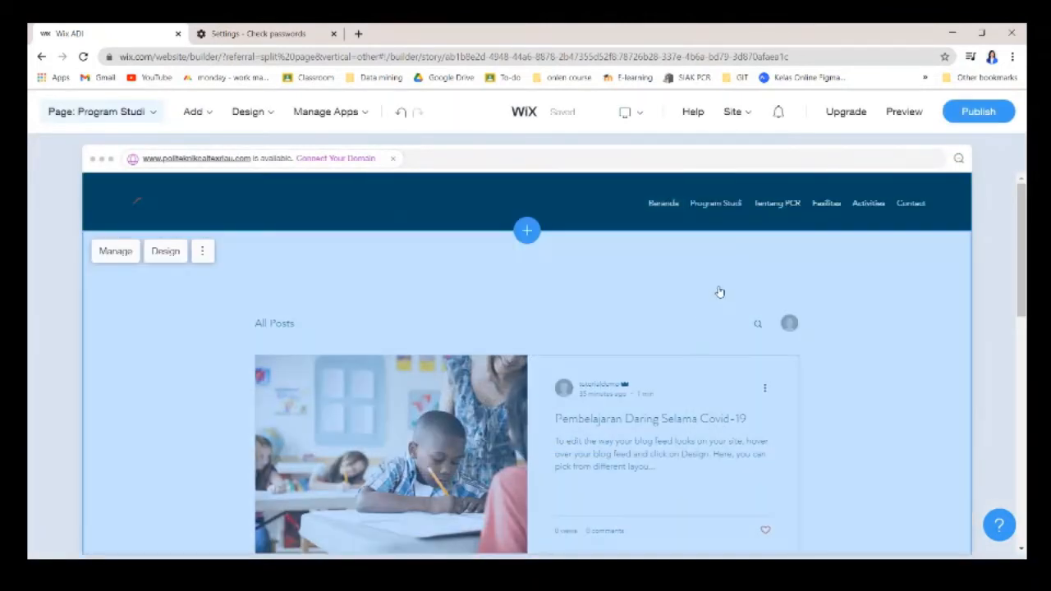
scroll(723, 294, "down", 2)
scroll(724, 295, "down", 6)
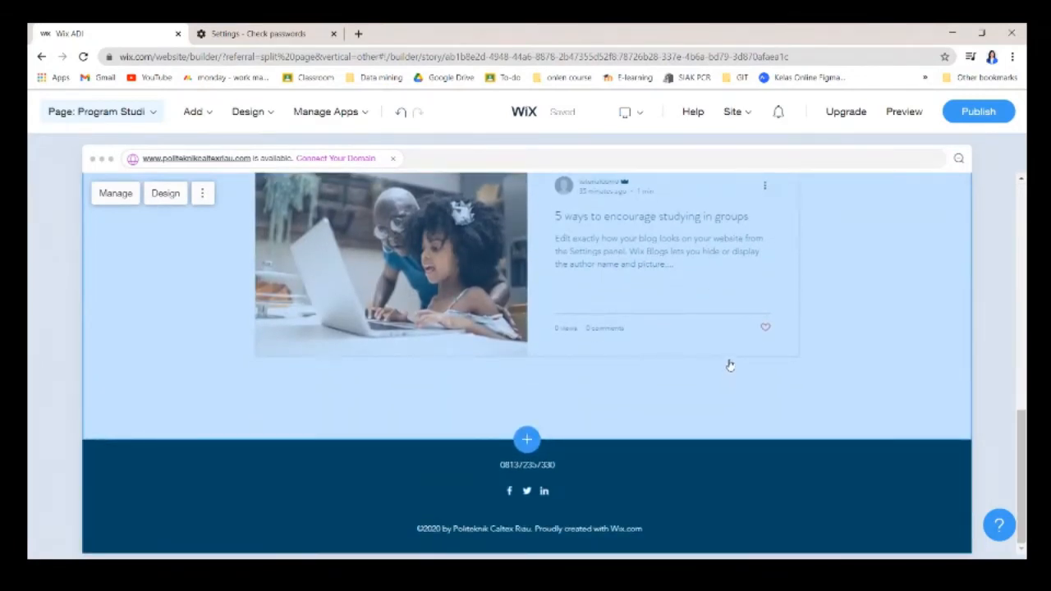
scroll(730, 365, "up", 10)
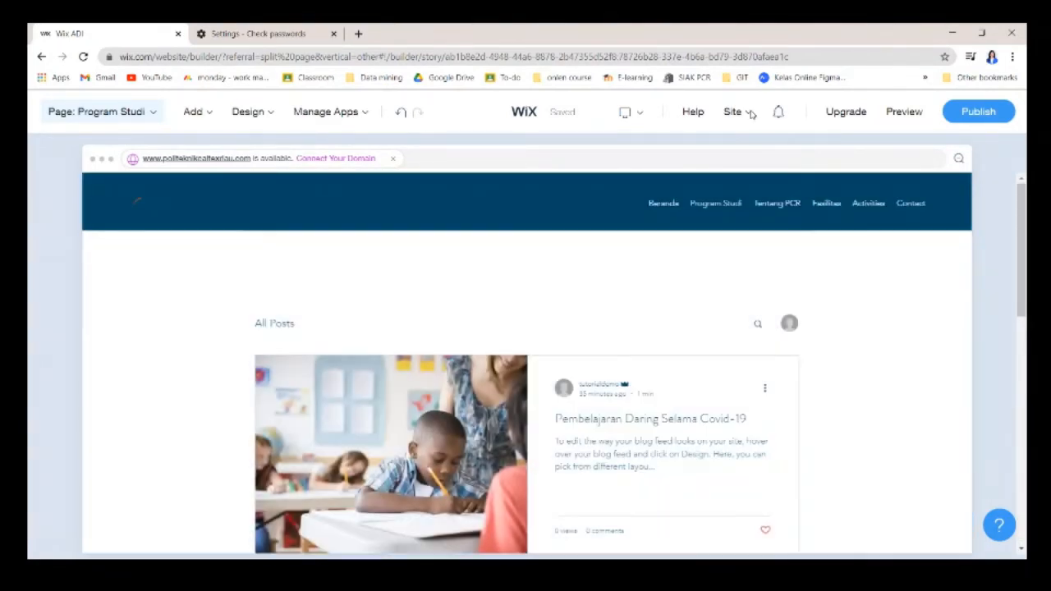
Switch to the Beranda home page through Manage Pages and view the Add and Design menus.
left_click(749, 113)
mouse_move(639, 116)
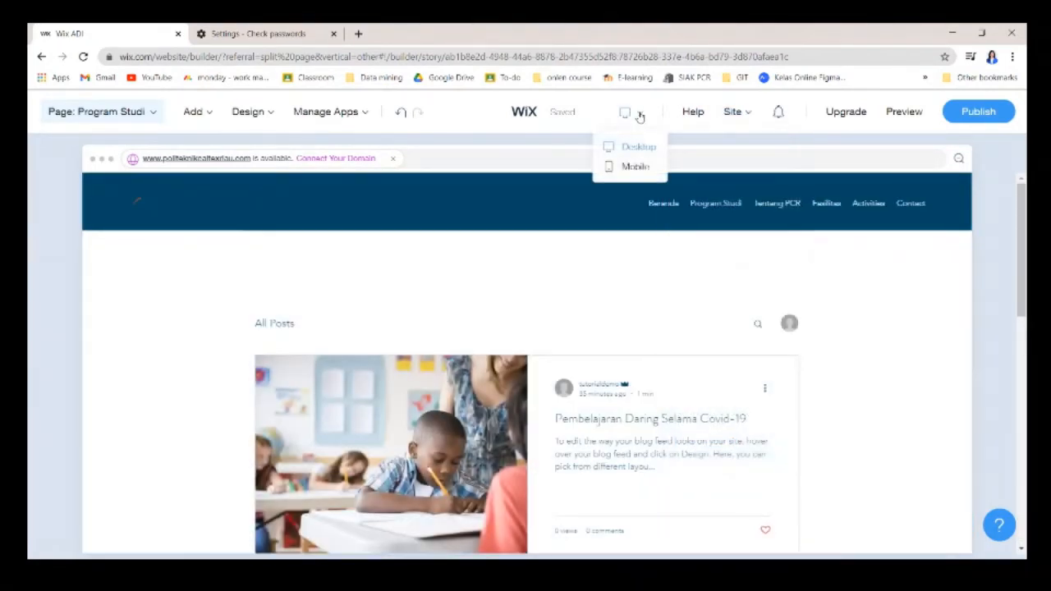
mouse_move(207, 111)
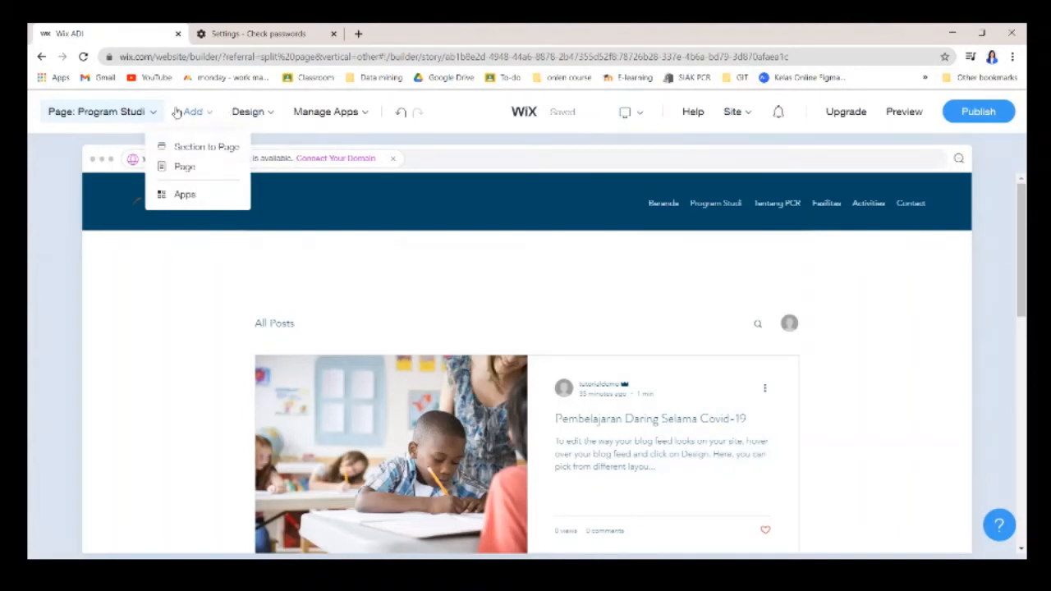
left_click(125, 112)
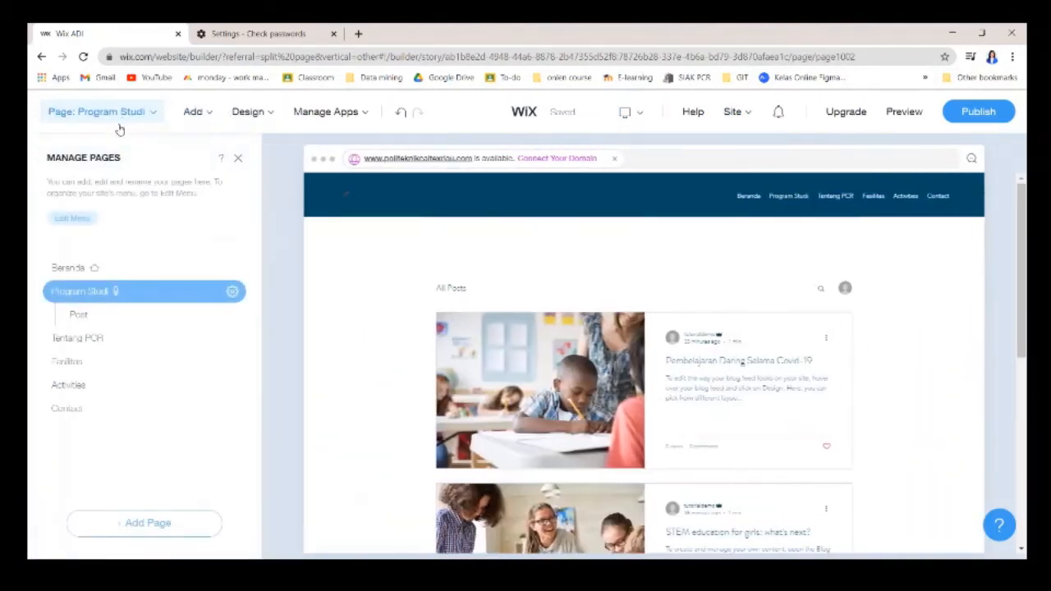
left_click(115, 273)
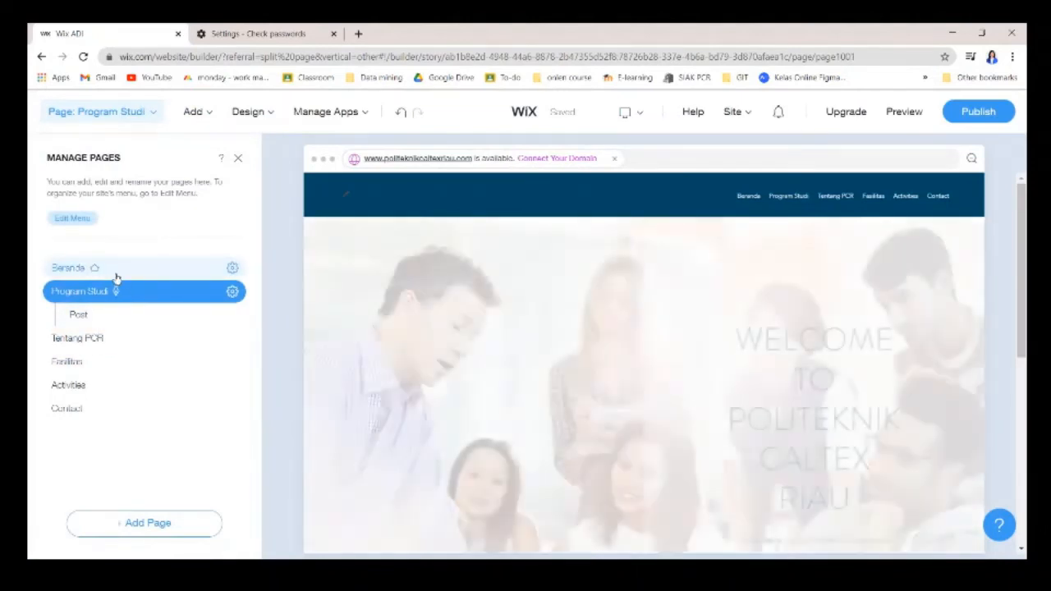
scroll(698, 345, "down", 6)
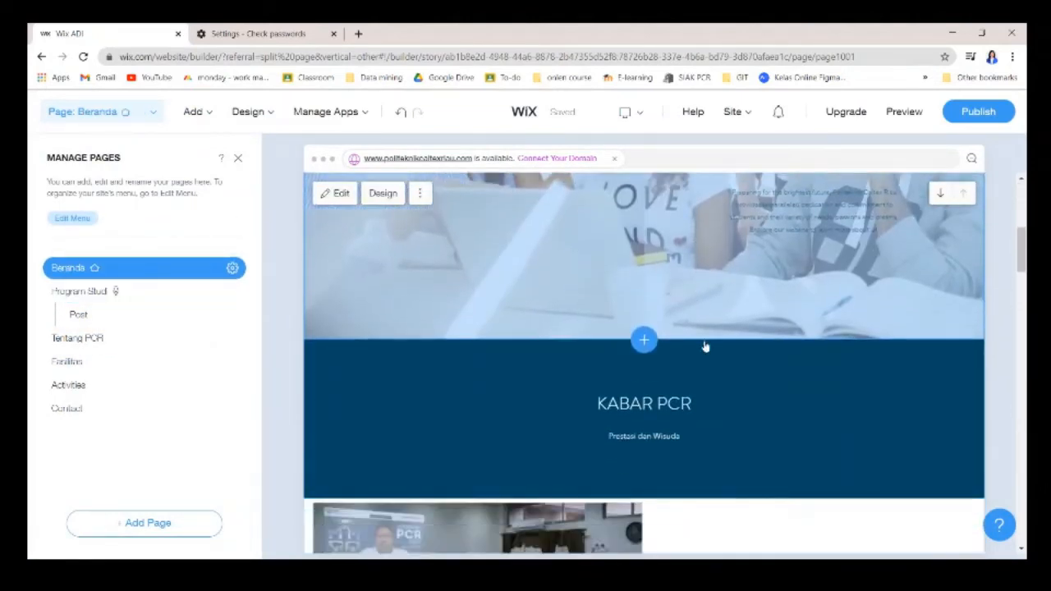
left_click(192, 111)
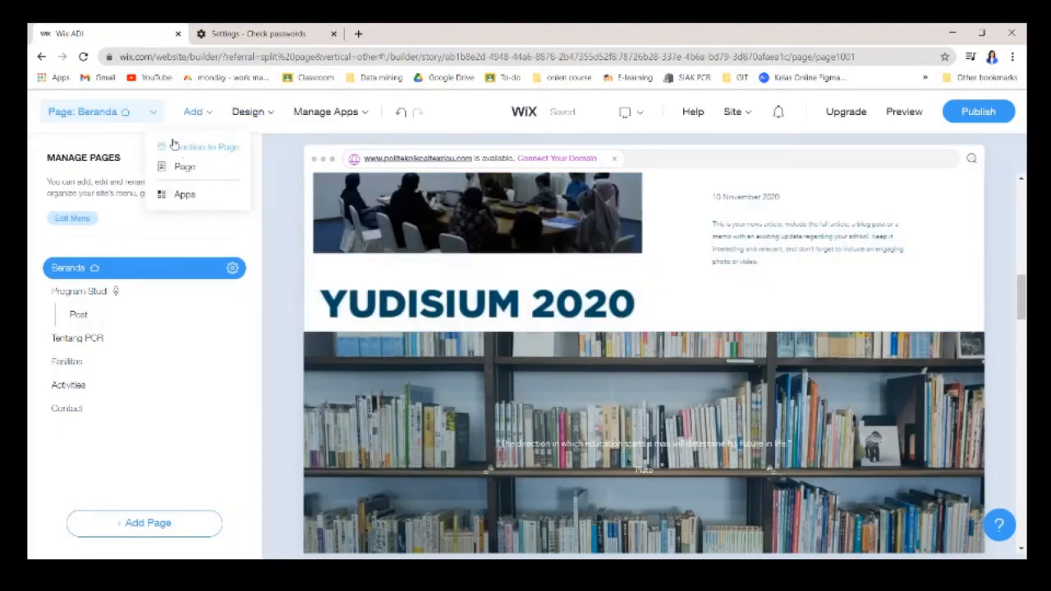
left_click(248, 112)
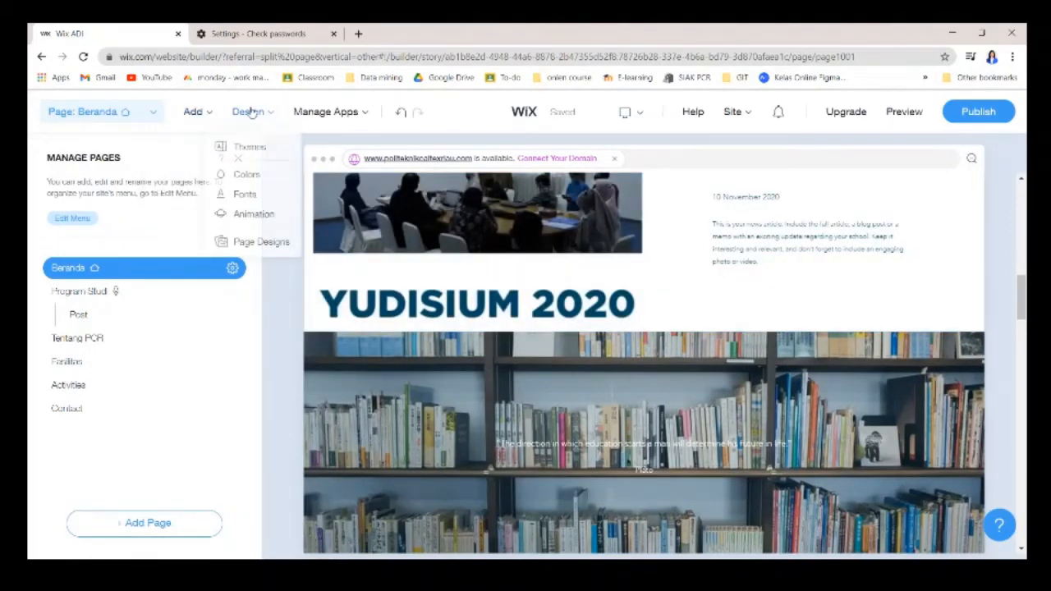
Browse the site themes and apply the Minimal theme.
left_click(243, 160)
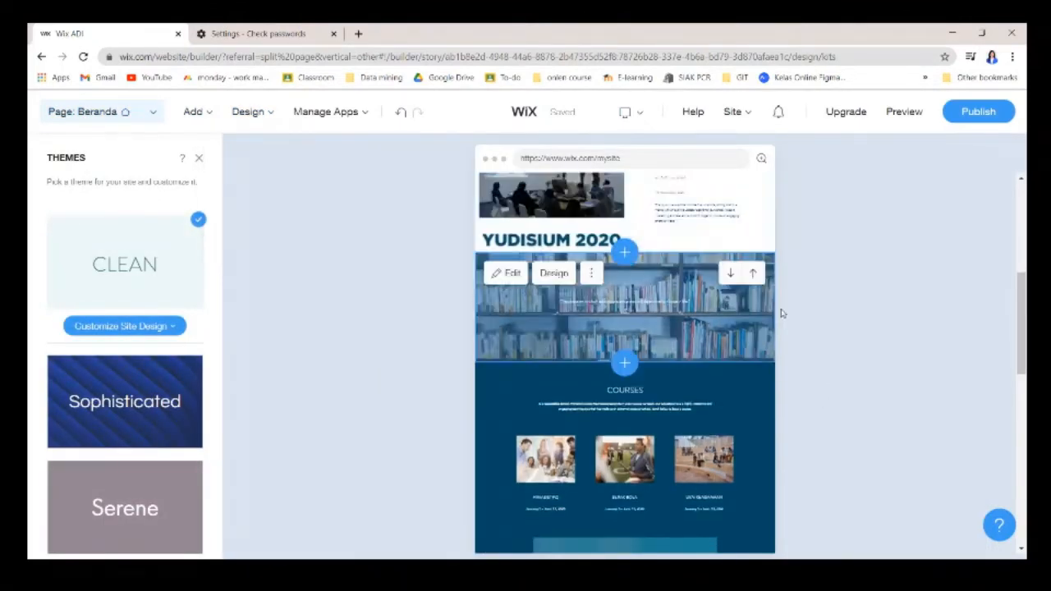
scroll(743, 422, "down", 10)
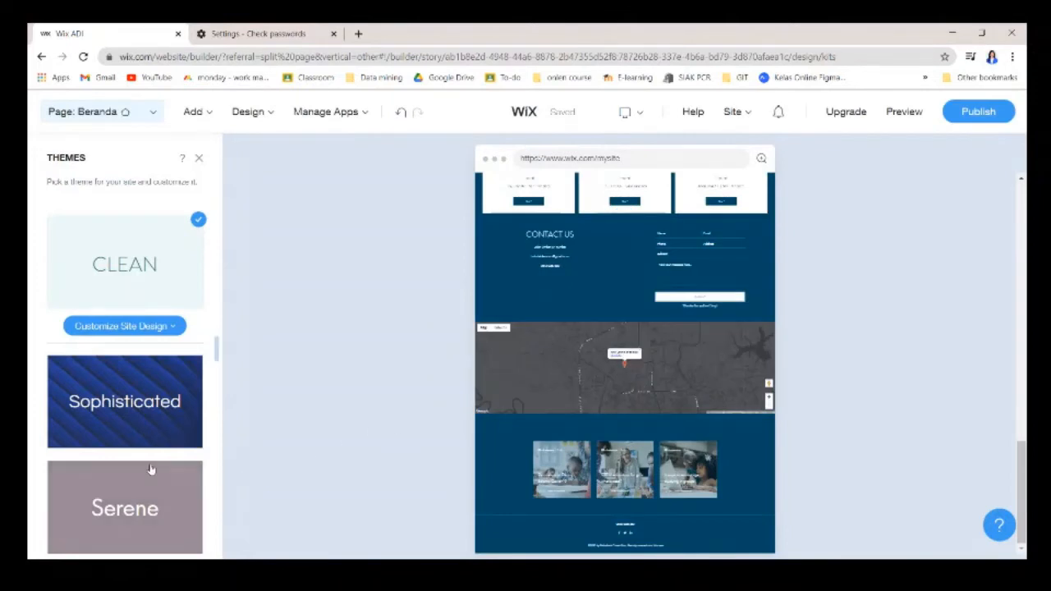
scroll(152, 460, "down", 5)
scroll(145, 394, "up", 5)
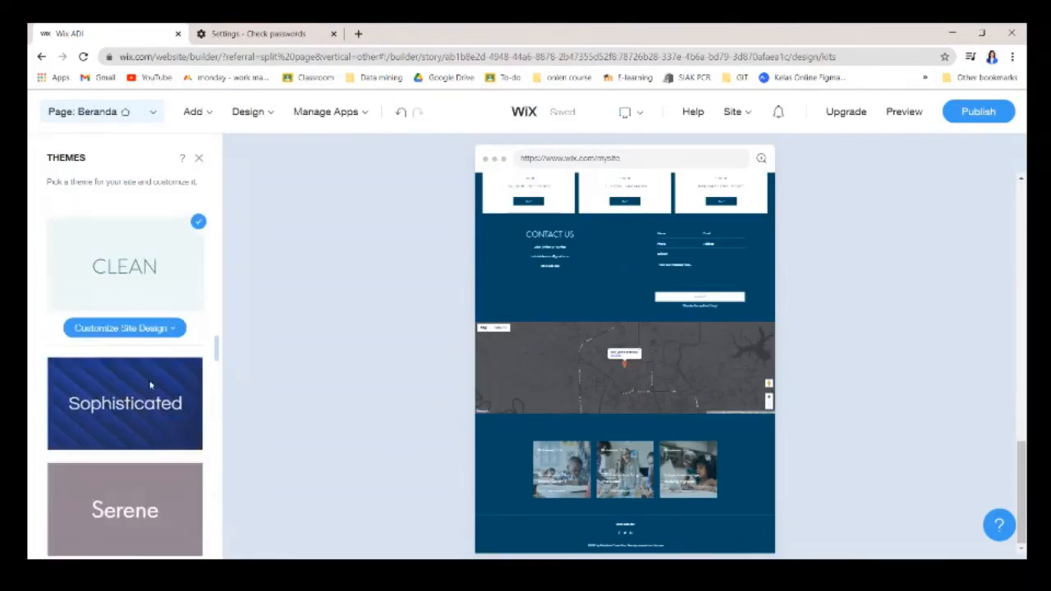
scroll(148, 328, "down", 4)
scroll(141, 321, "up", 2)
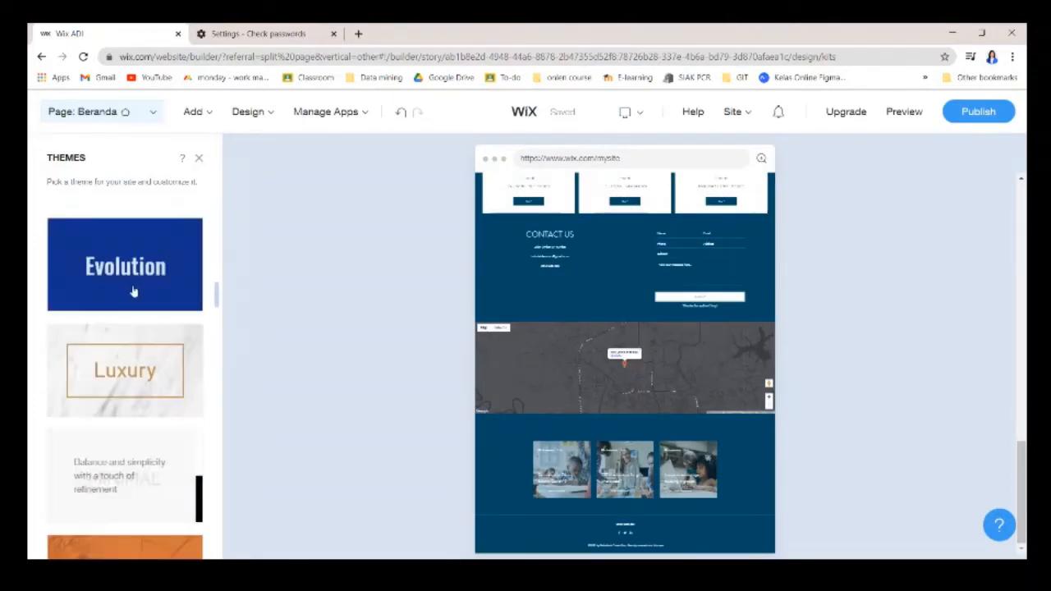
scroll(139, 315, "down", 2)
left_click(140, 313)
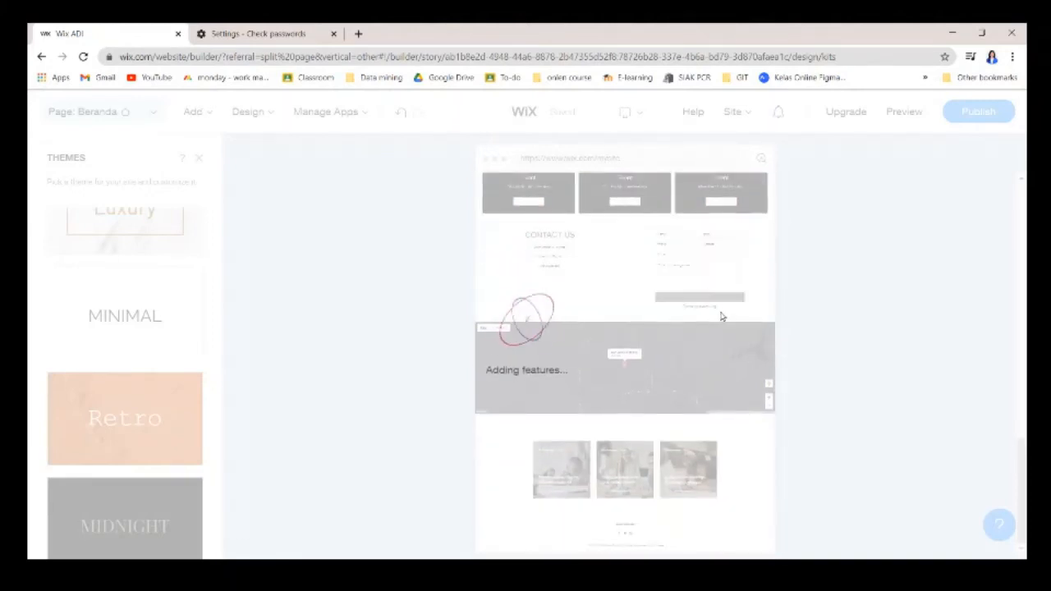
Review the Minimal-themed homepage, then undo to restore the previous theme.
scroll(596, 335, "up", 8)
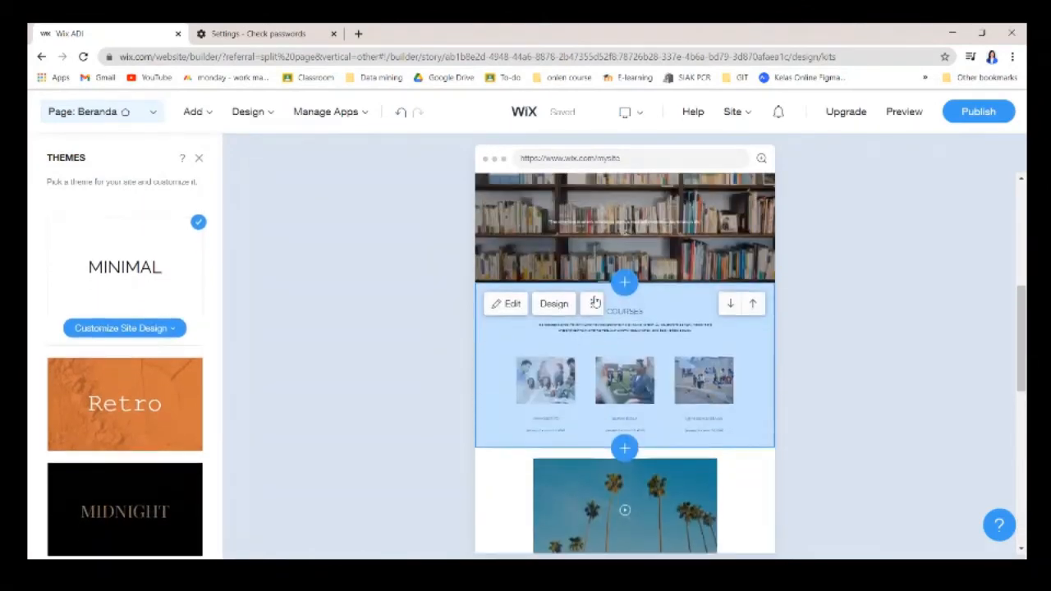
scroll(554, 254, "up", 4)
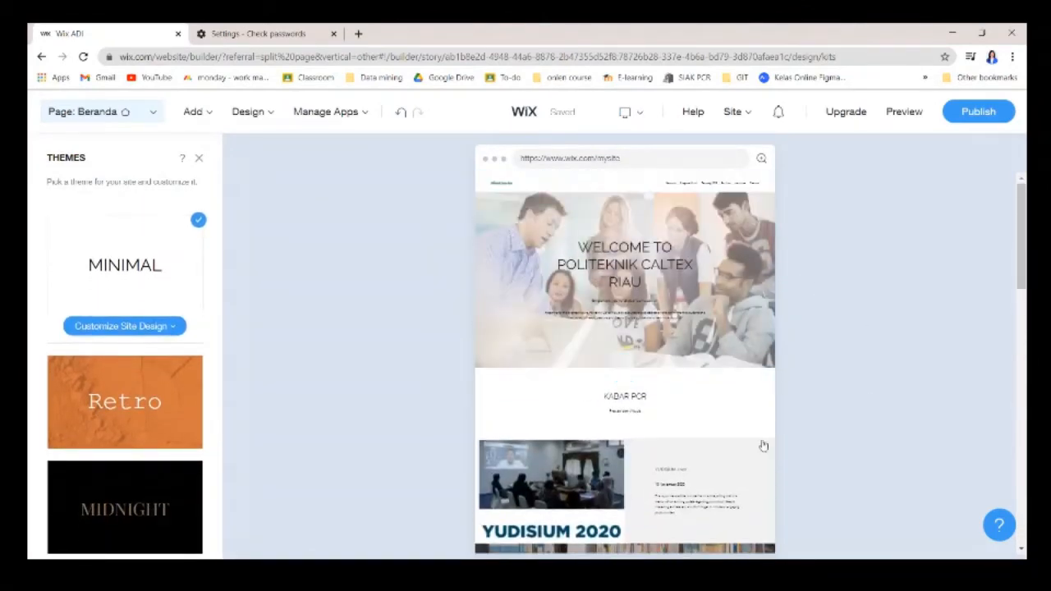
scroll(653, 334, "down", 10)
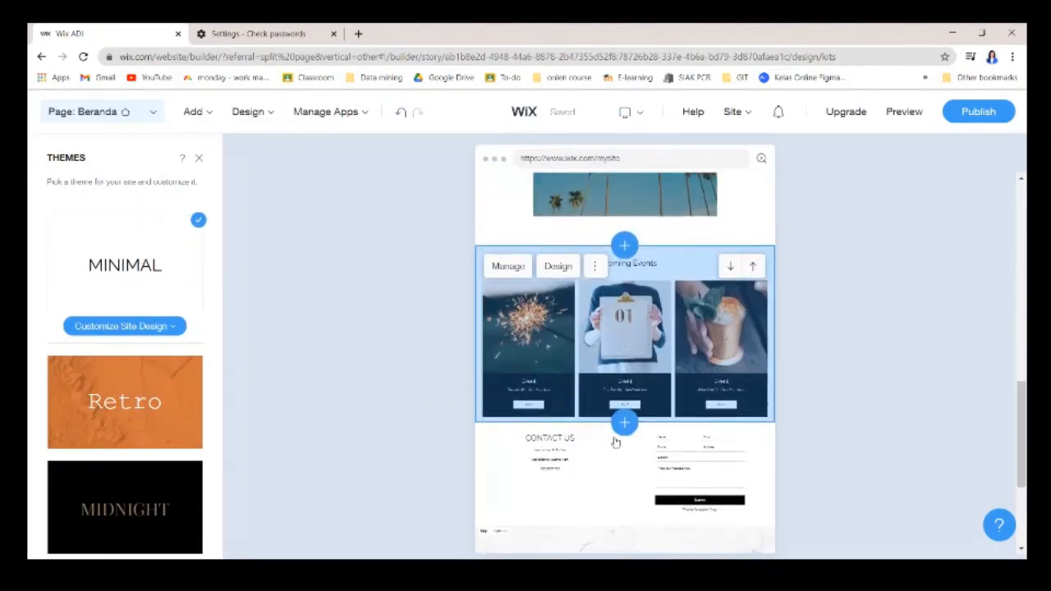
scroll(615, 442, "down", 3)
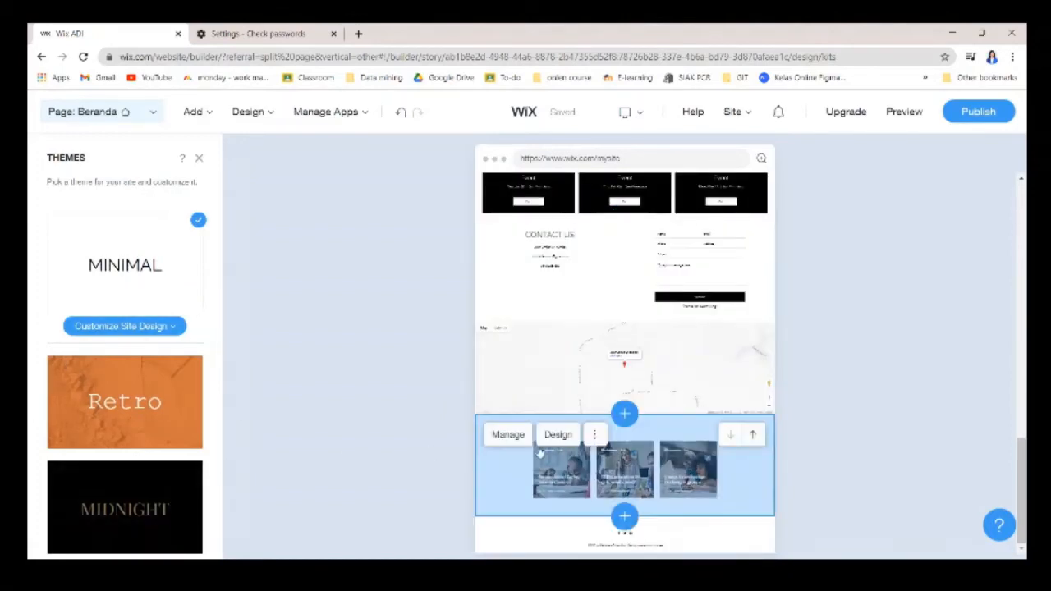
scroll(574, 459, "up", 12)
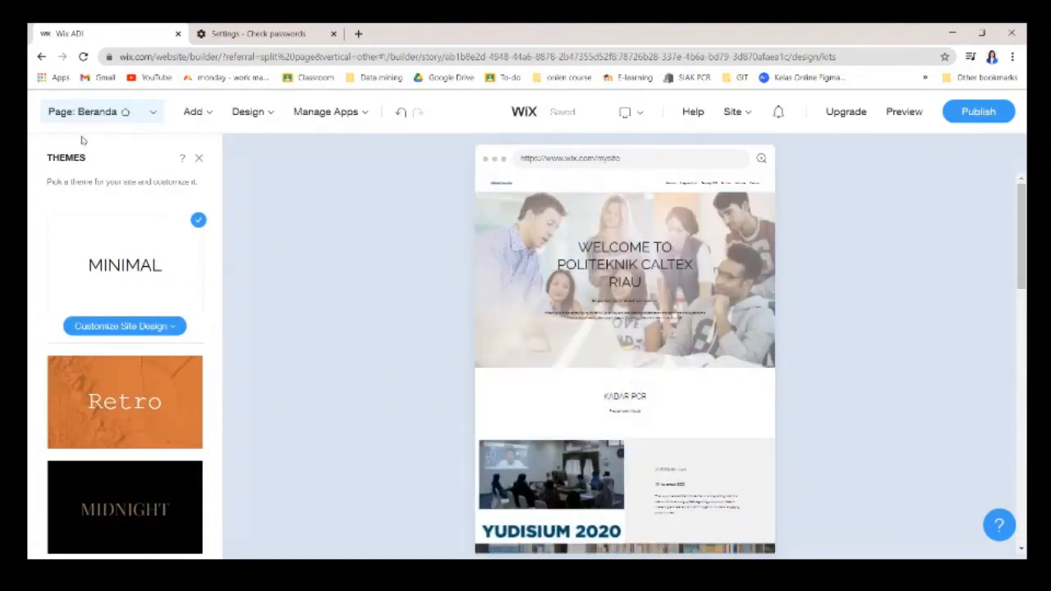
left_click(402, 114)
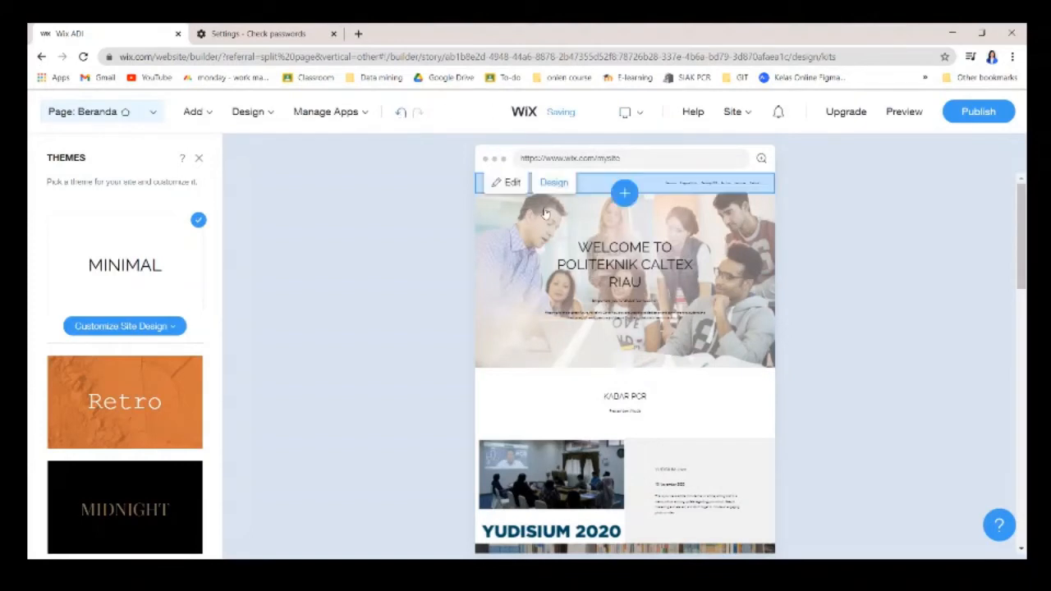
left_click(401, 113)
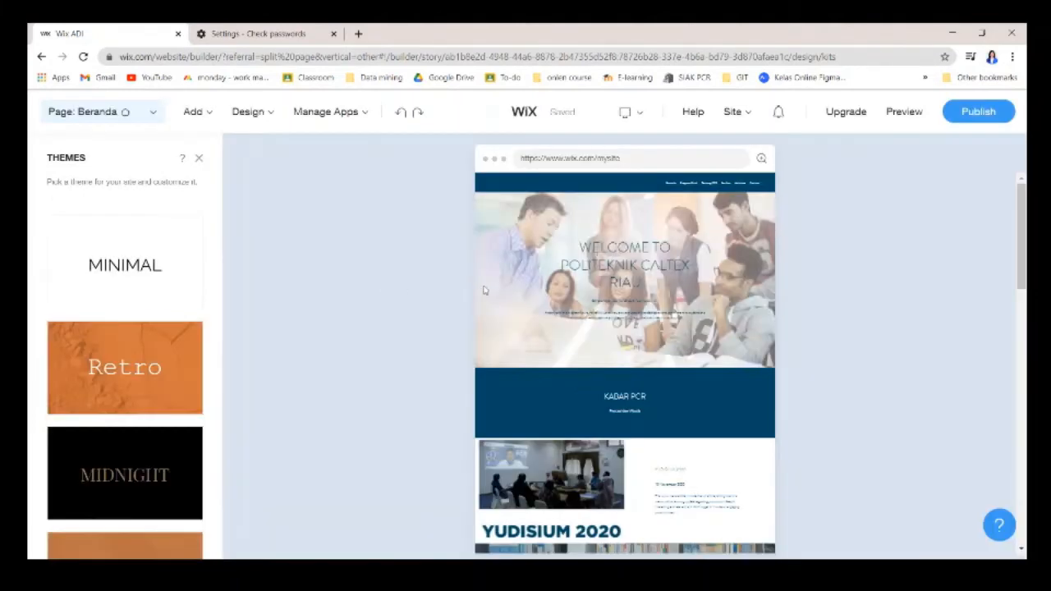
scroll(657, 386, "down", 5)
scroll(680, 397, "down", 1)
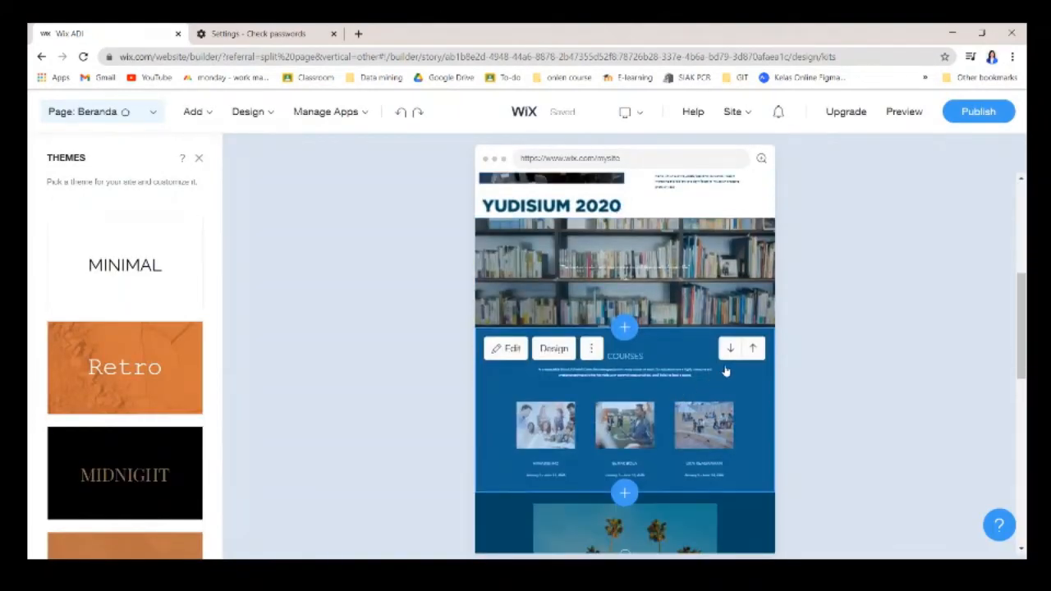
Open the site colour settings from the Design menu, next to the COURSES section.
left_click(555, 351)
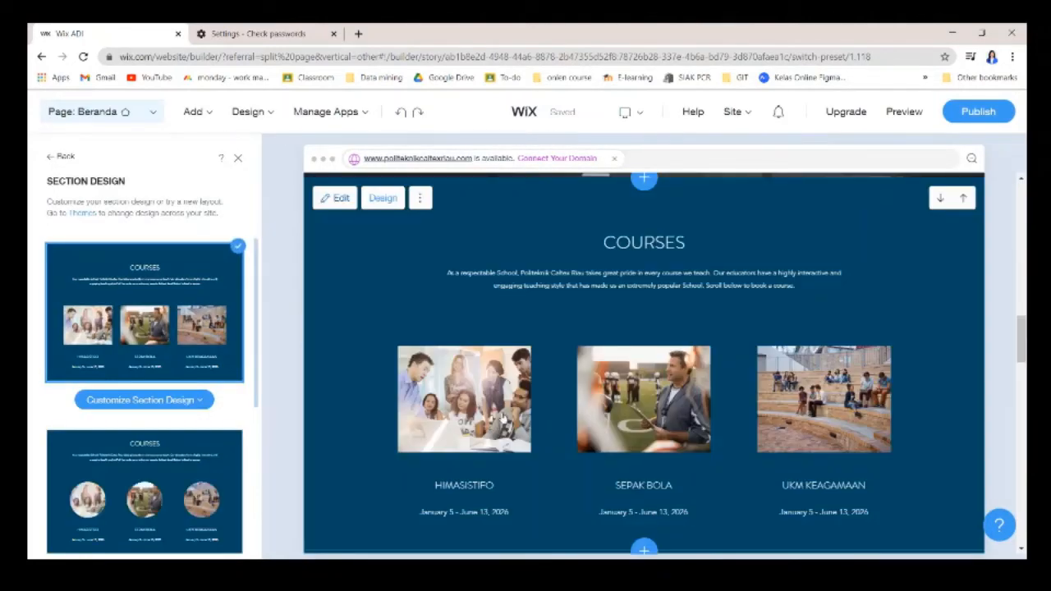
left_click(266, 110)
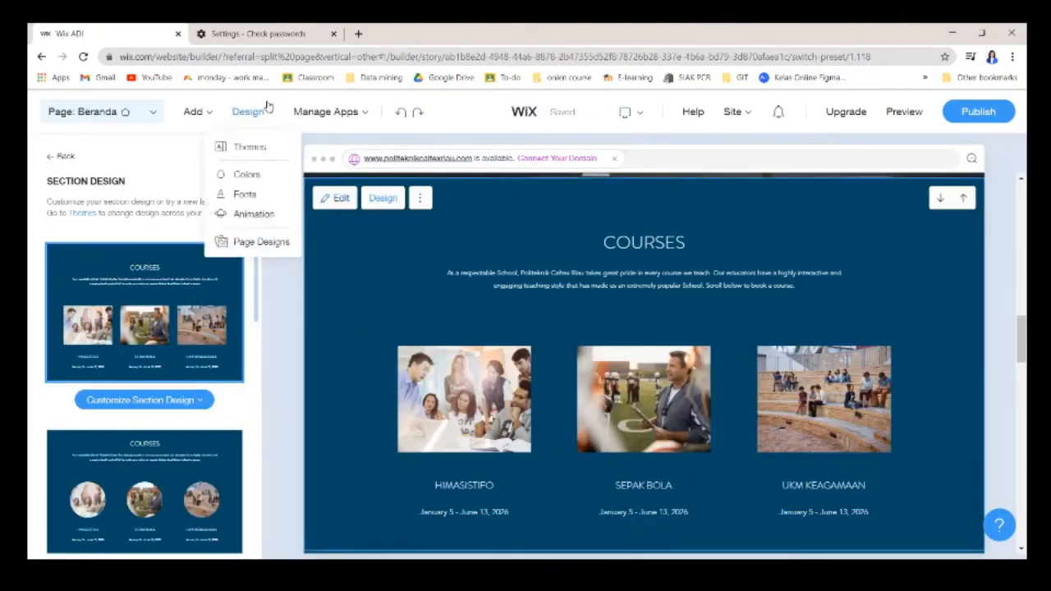
left_click(248, 176)
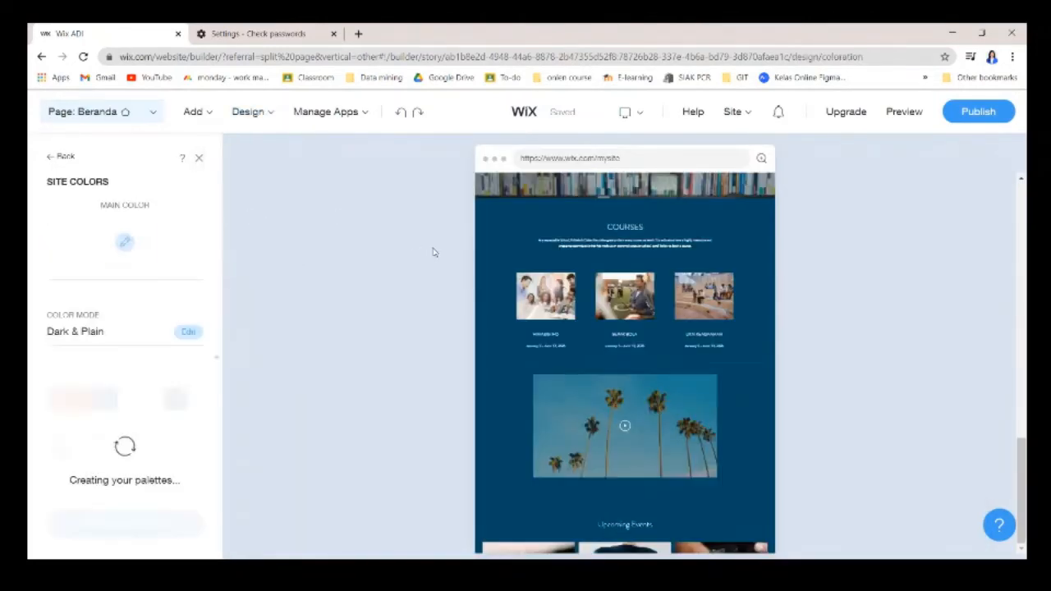
left_click(526, 340)
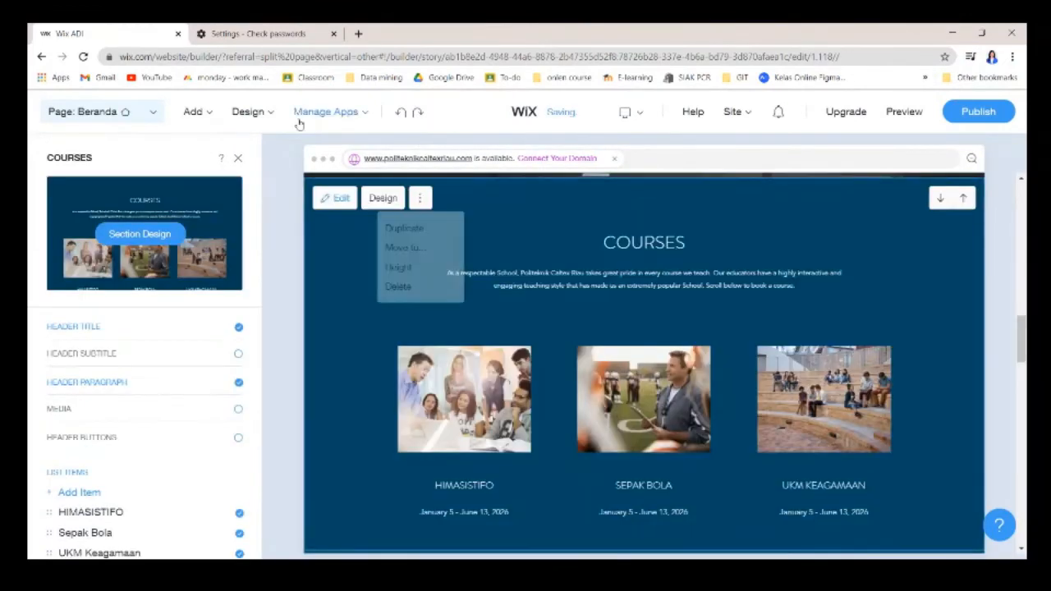
left_click(265, 115)
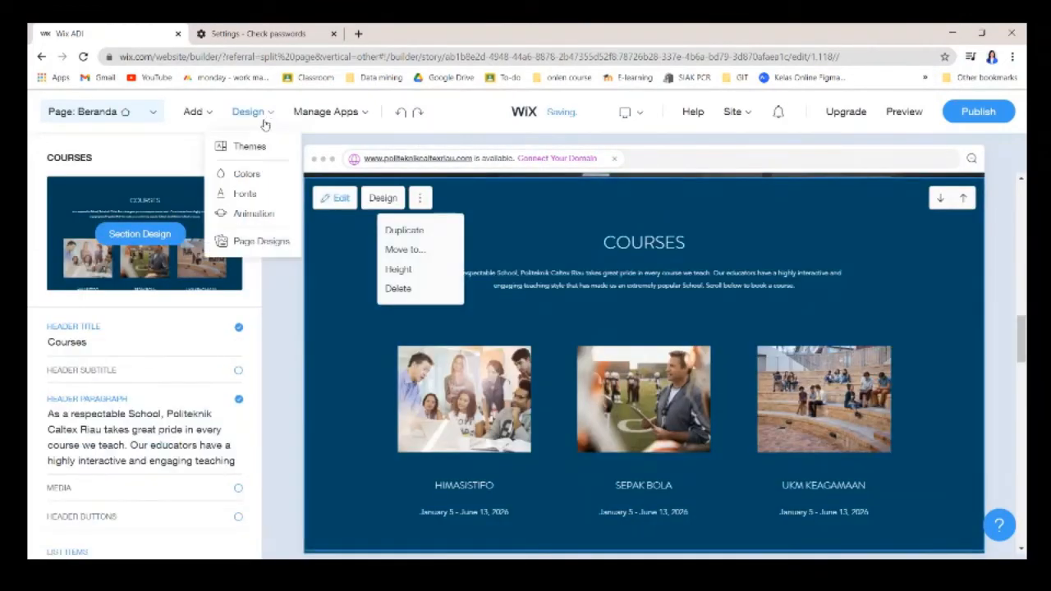
left_click(257, 175)
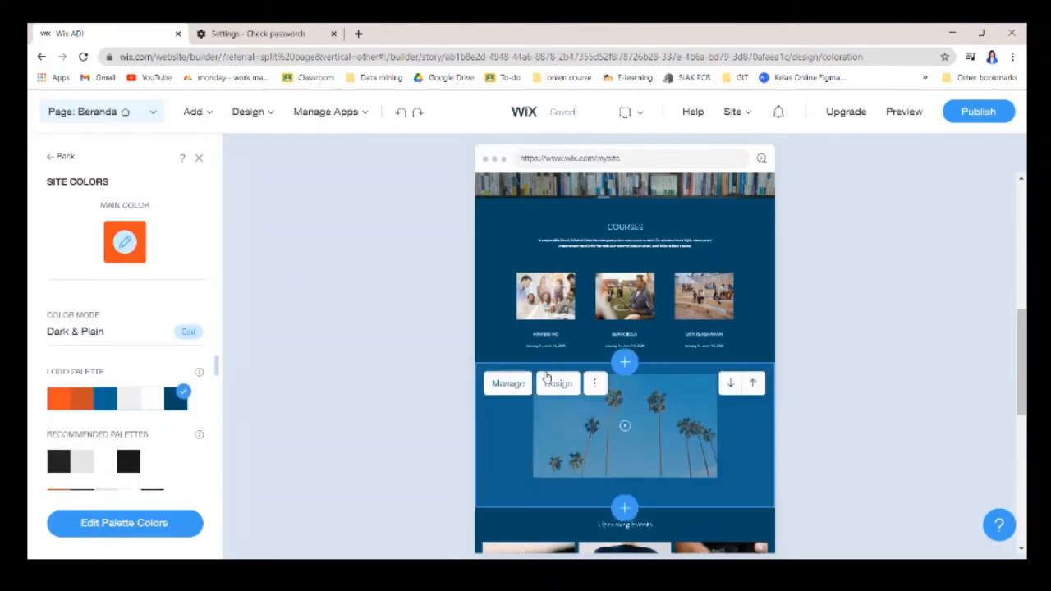
Review the colour palettes, keep the Logo Palette, and return to the home page.
scroll(599, 380, "up", 6)
scroll(599, 380, "down", 8)
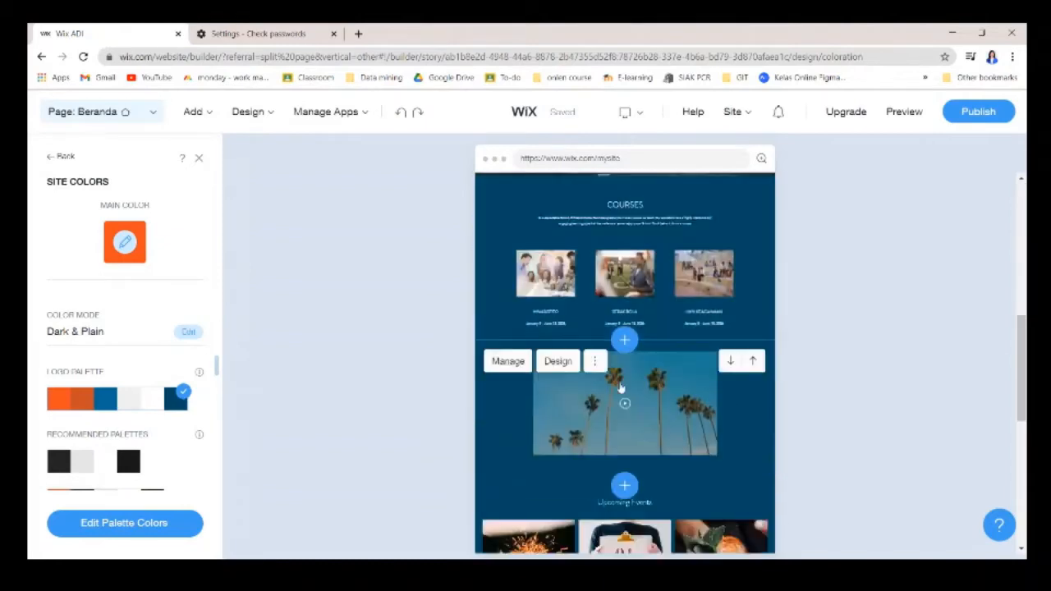
scroll(113, 444, "down", 3)
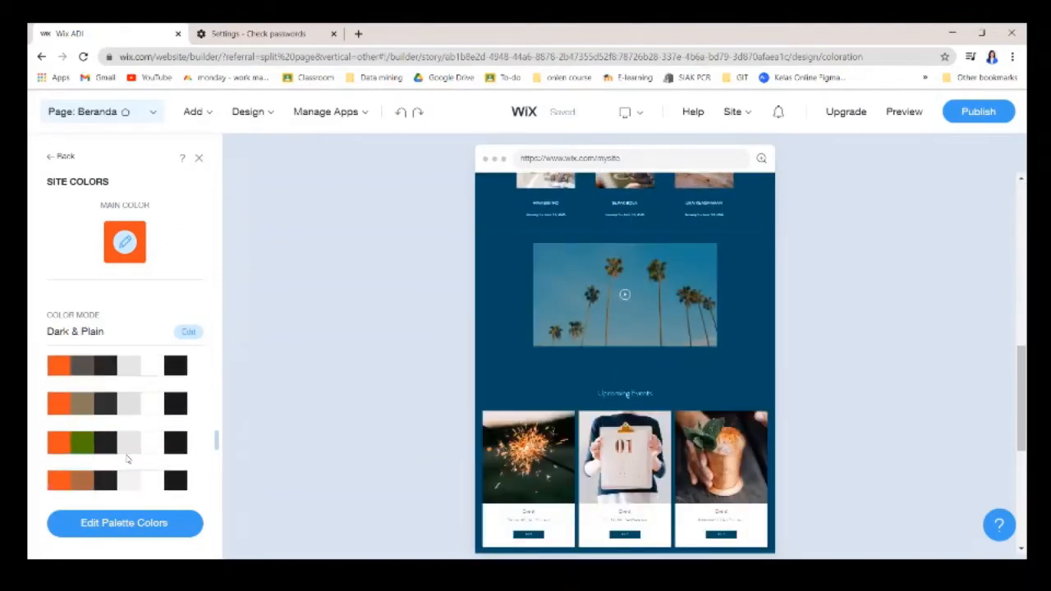
scroll(150, 426, "up", 3)
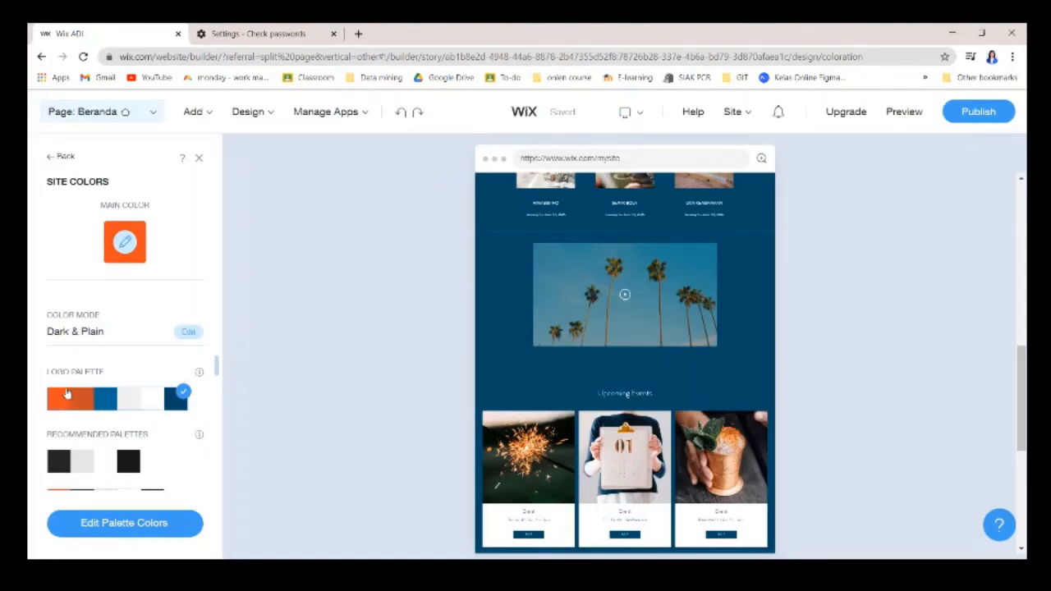
scroll(560, 246, "up", 10)
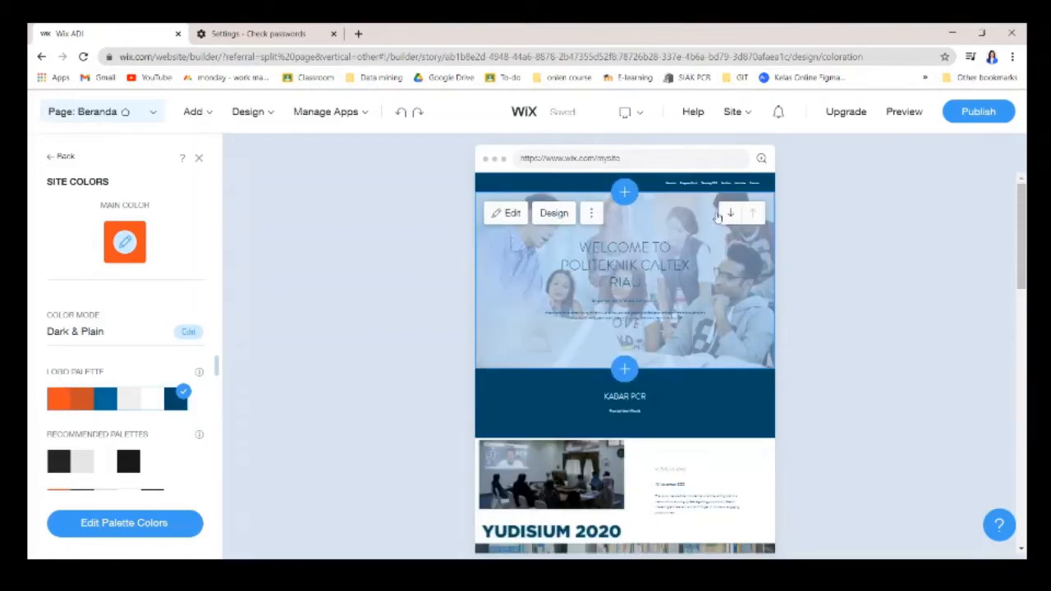
left_click(591, 212)
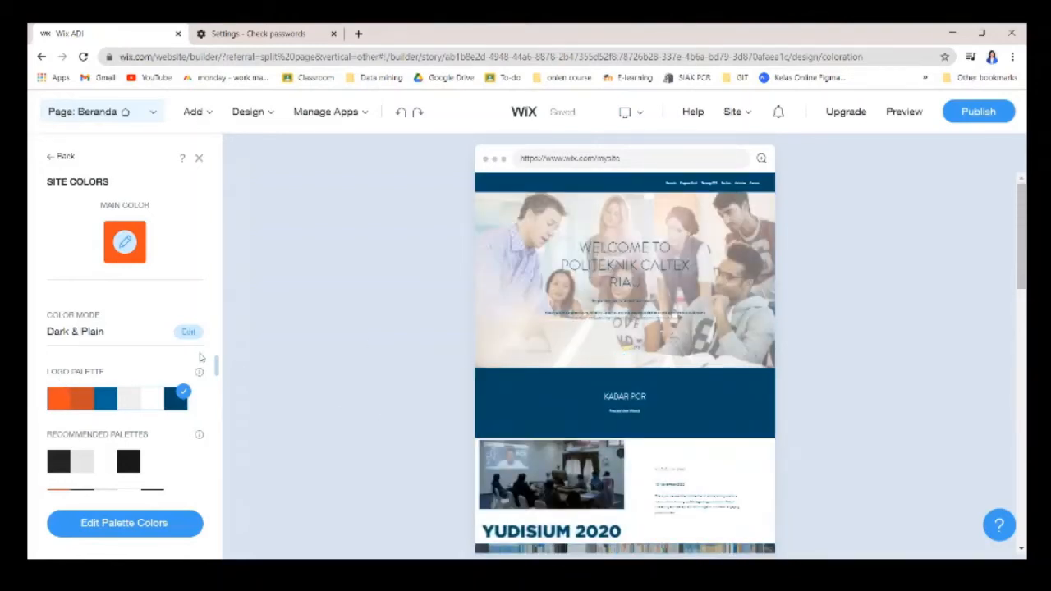
scroll(623, 369, "down", 15)
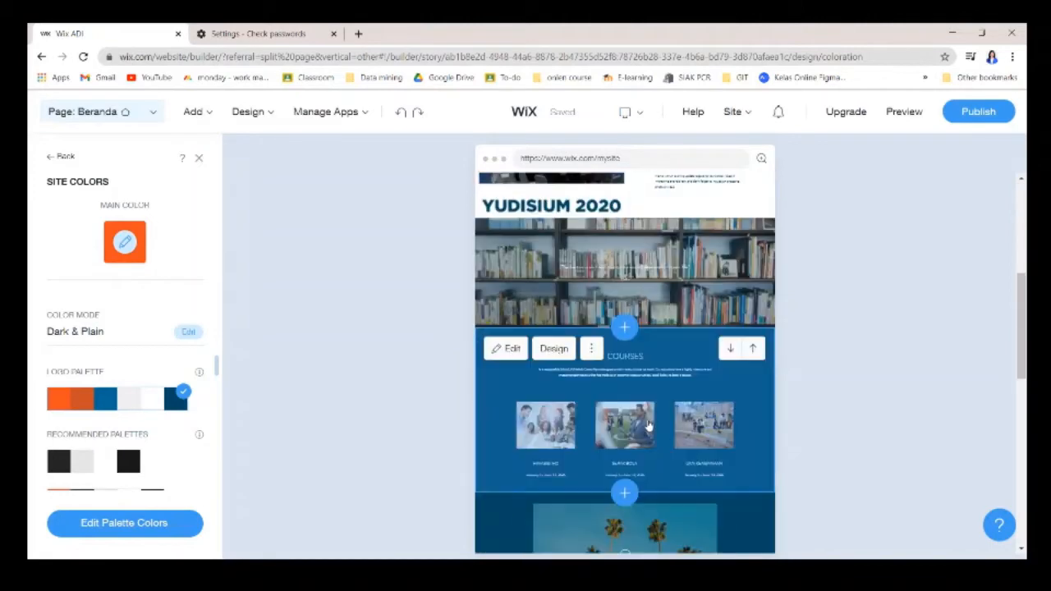
scroll(646, 399, "down", 2)
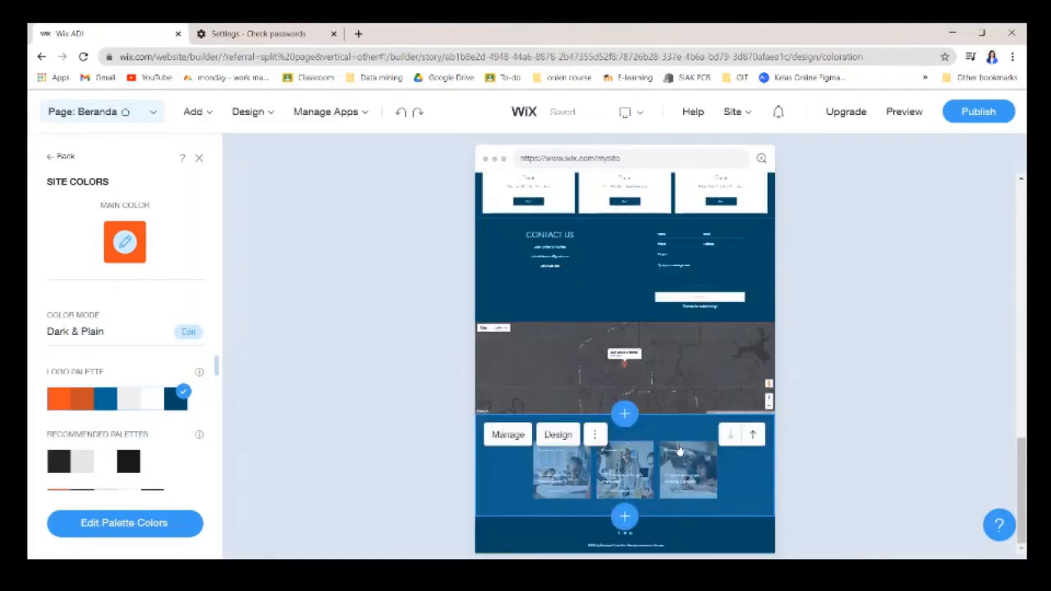
left_click(759, 464)
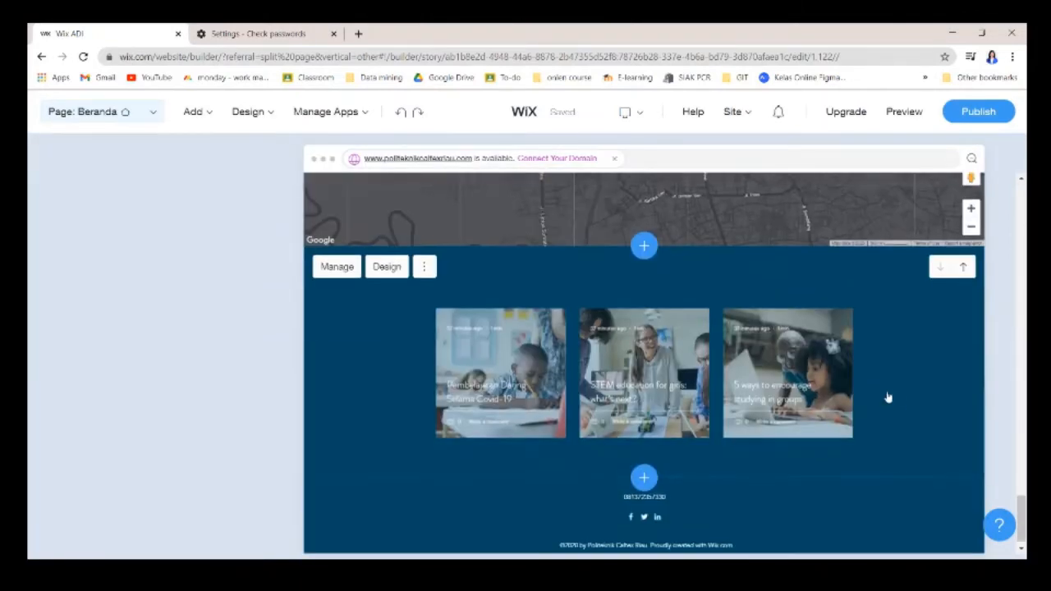
Delete the blog feed section with the three post cards from the Beranda page.
scroll(687, 365, "up", 6)
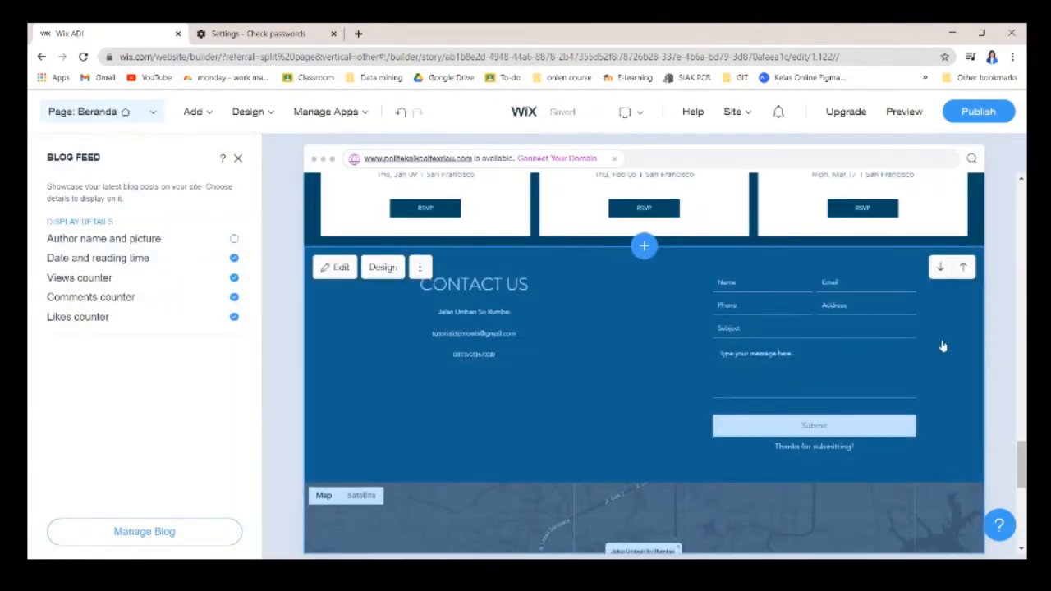
left_click(942, 346)
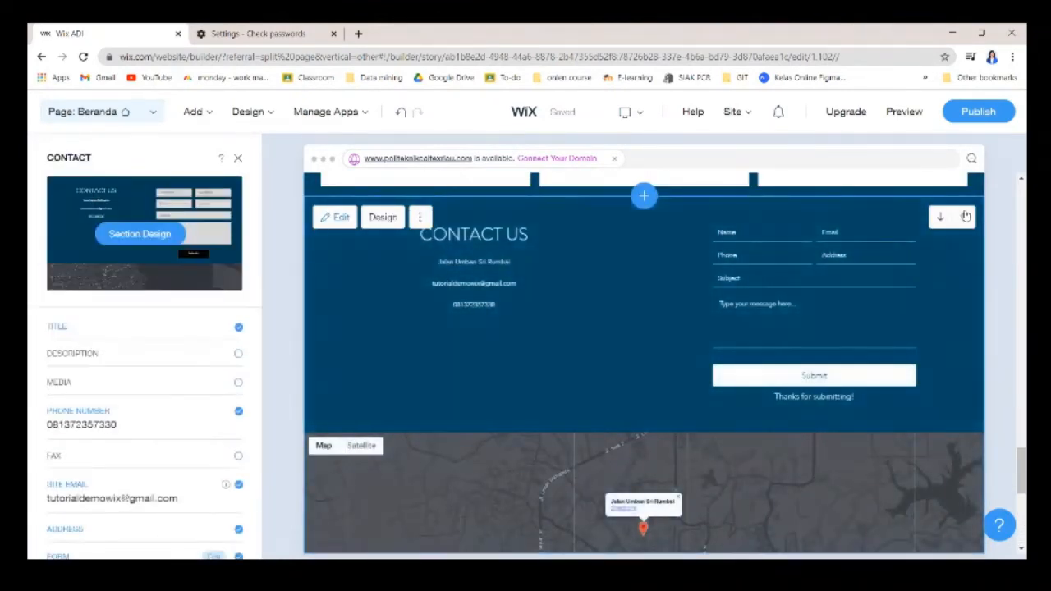
scroll(954, 266, "down", 5)
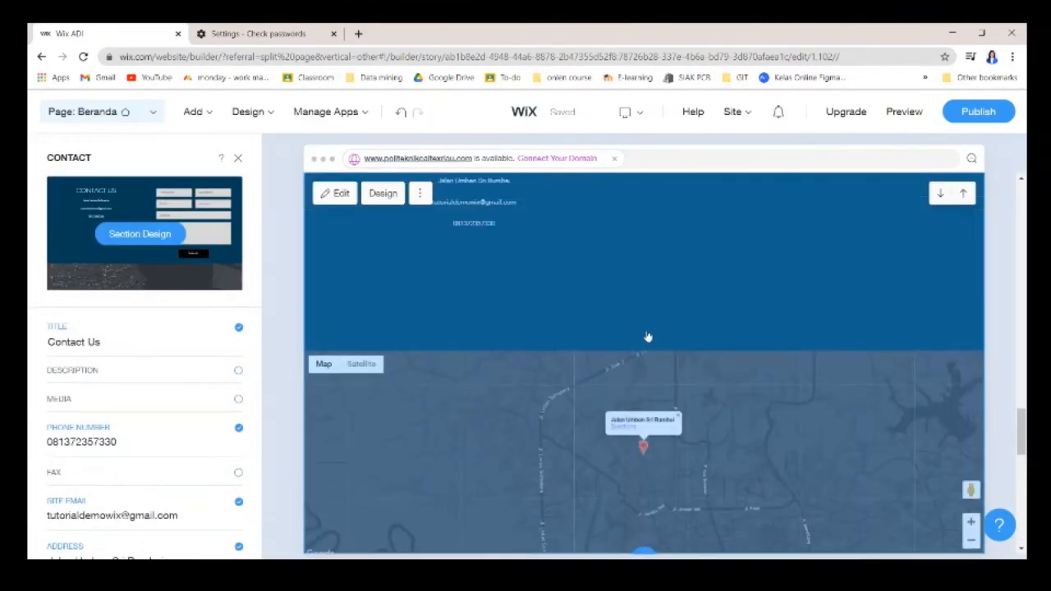
scroll(788, 472, "up", 5)
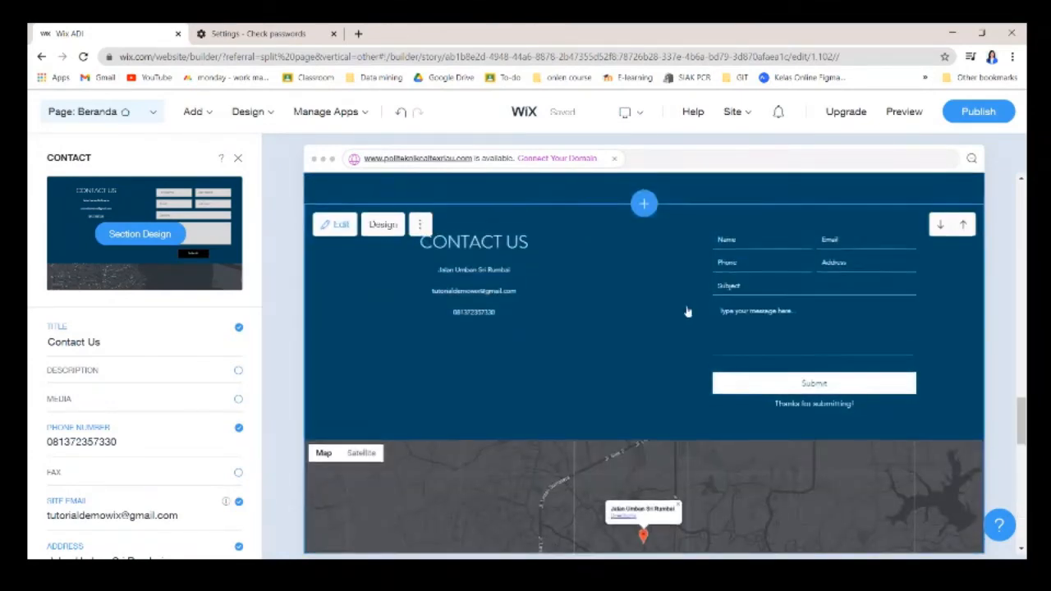
scroll(834, 447, "down", 10)
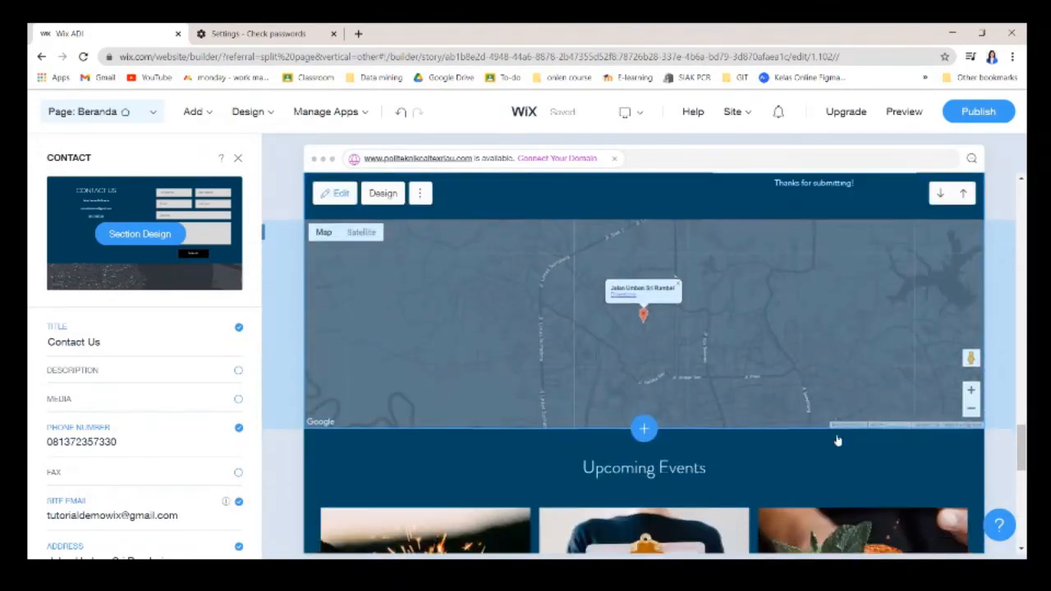
scroll(790, 375, "up", 8)
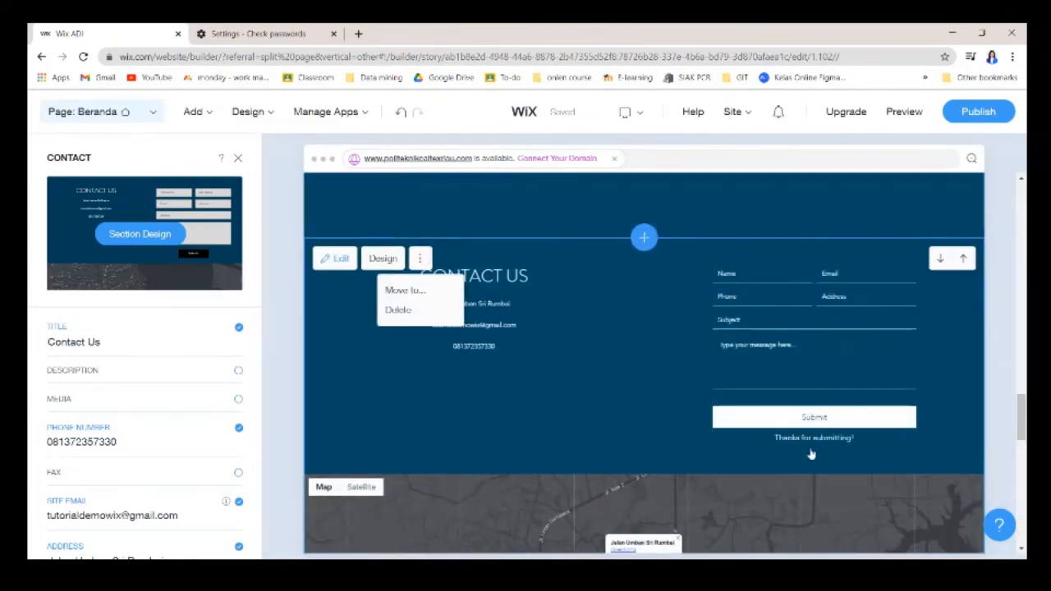
scroll(582, 323, "down", 8)
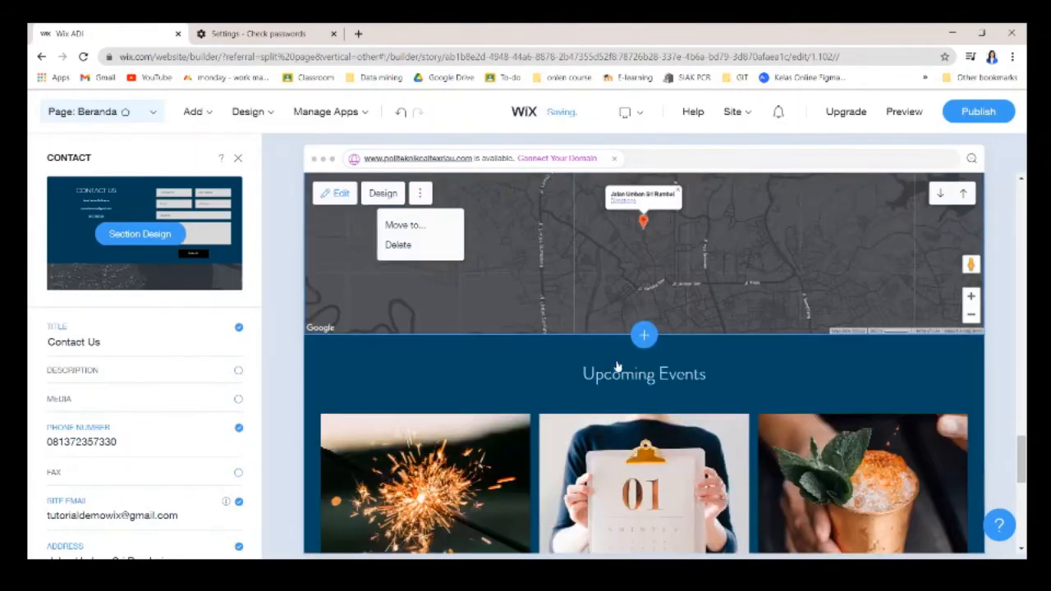
left_click(424, 256)
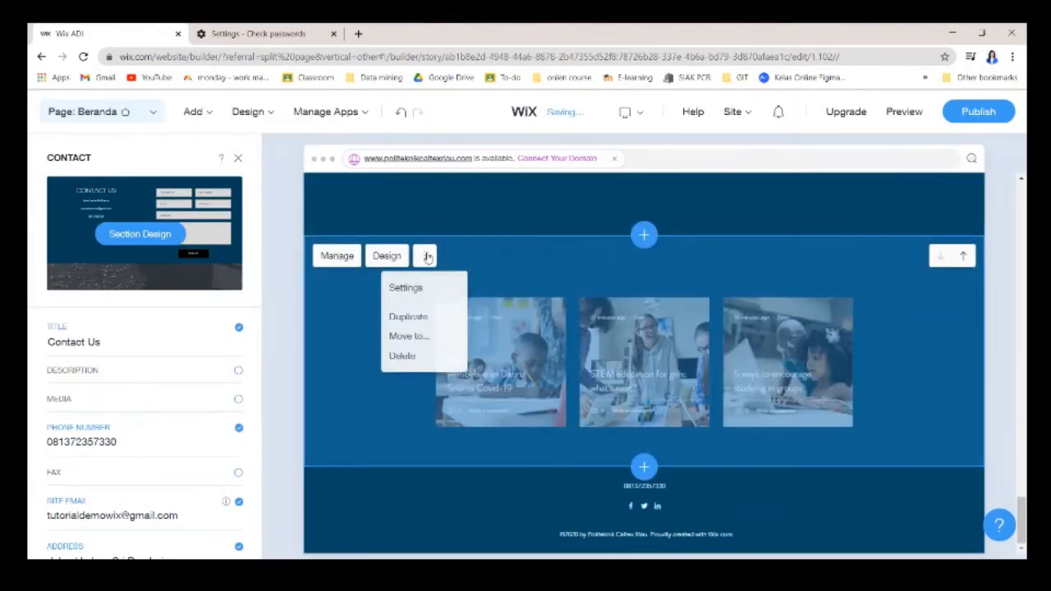
left_click(411, 358)
left_click(527, 406)
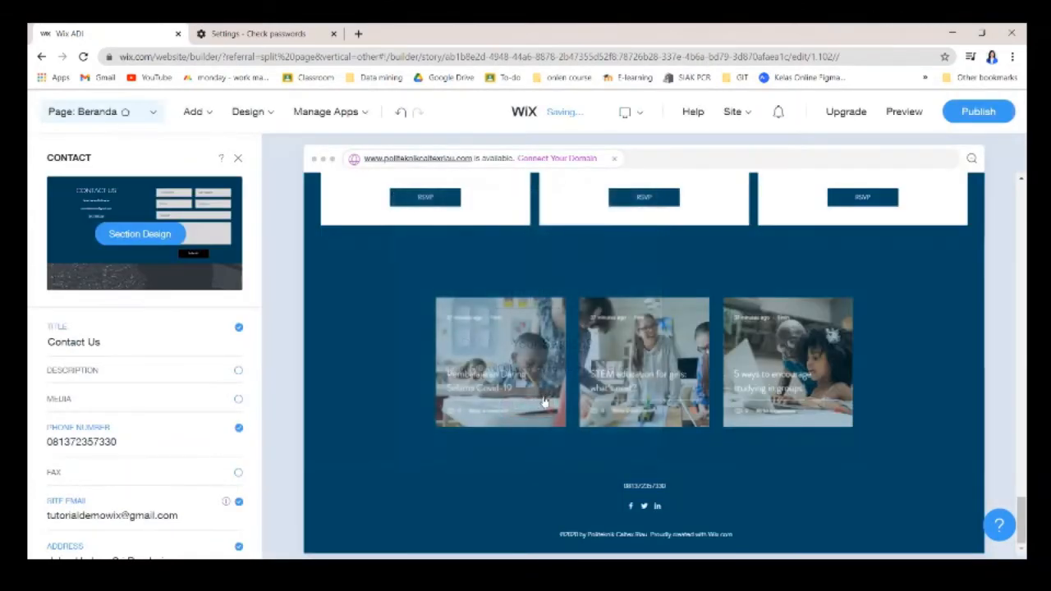
scroll(504, 336, "down", 3)
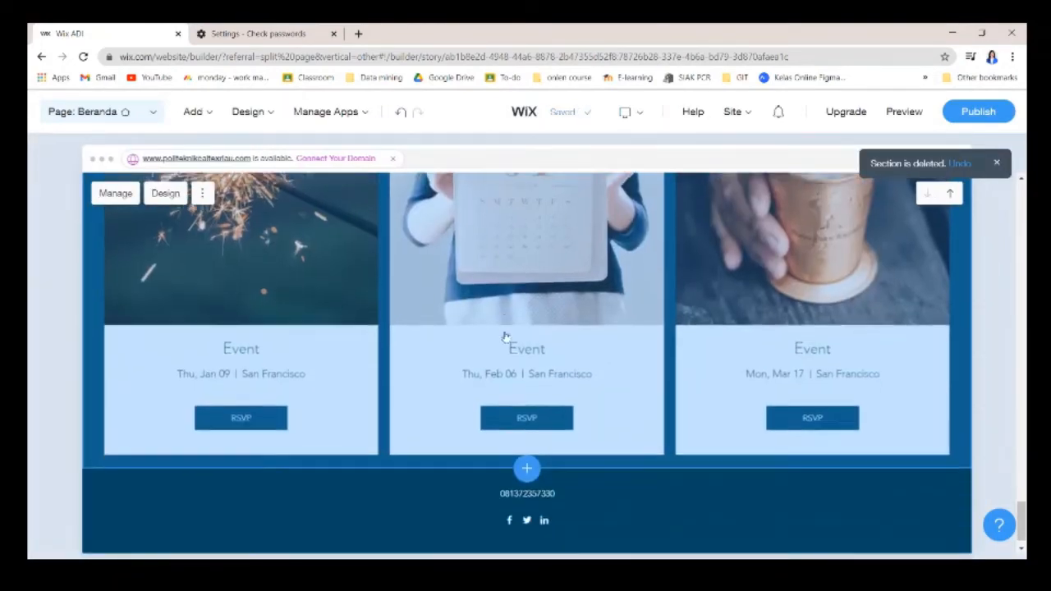
scroll(507, 345, "up", 10)
scroll(450, 326, "up", 15)
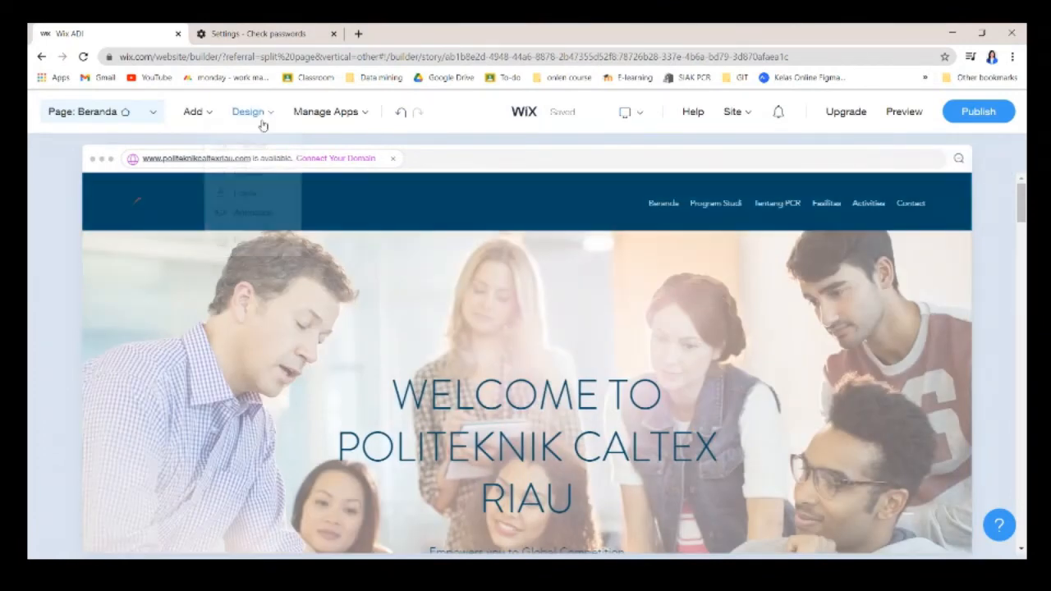
Set the site's Clean font set size to Extra Large.
mouse_move(250, 113)
left_click(250, 197)
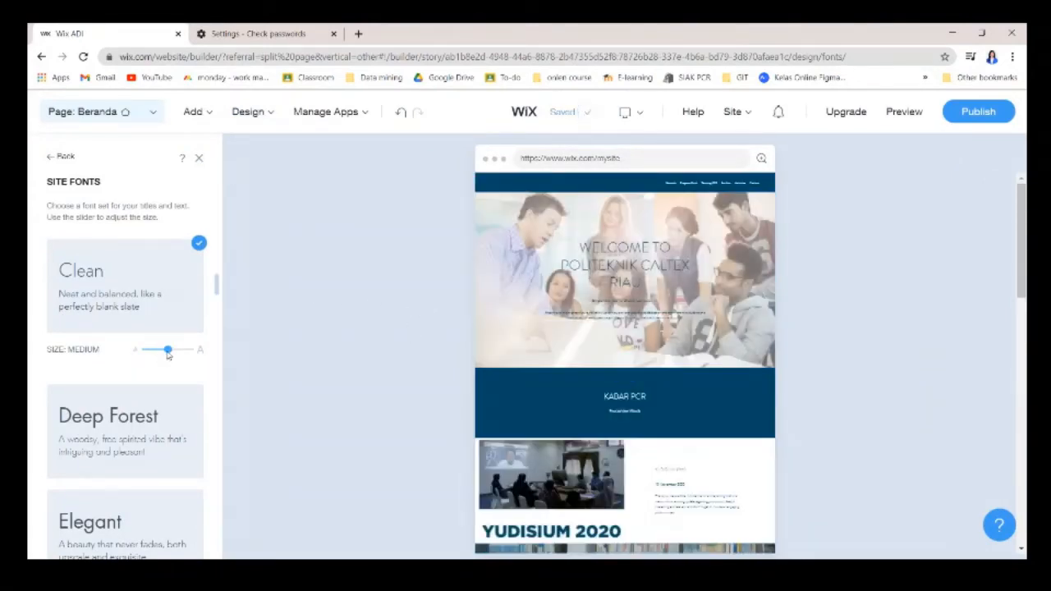
left_click_drag(179, 355, 181, 355)
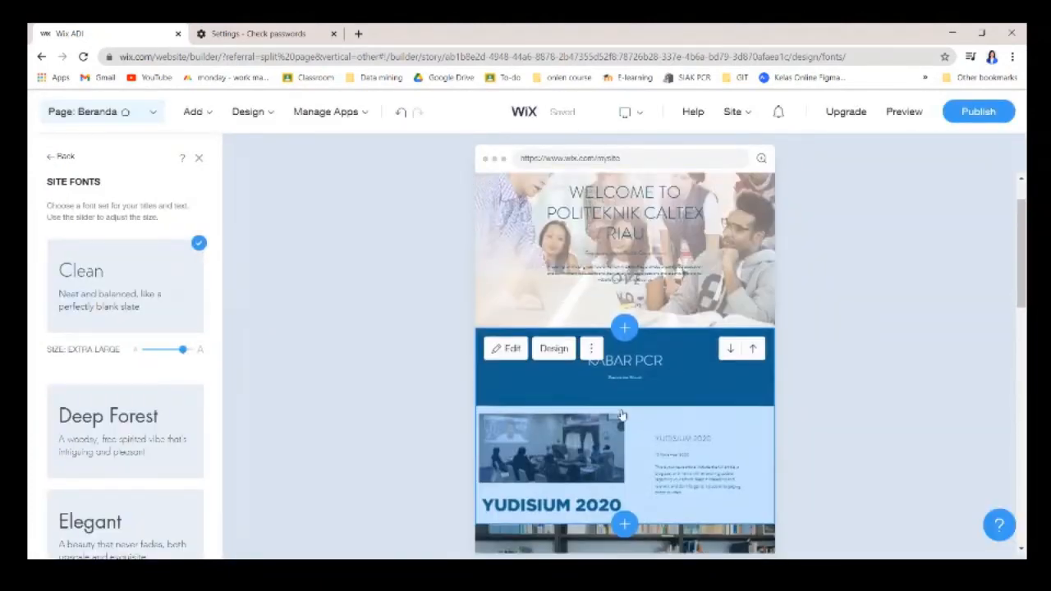
scroll(123, 345, "up", 8)
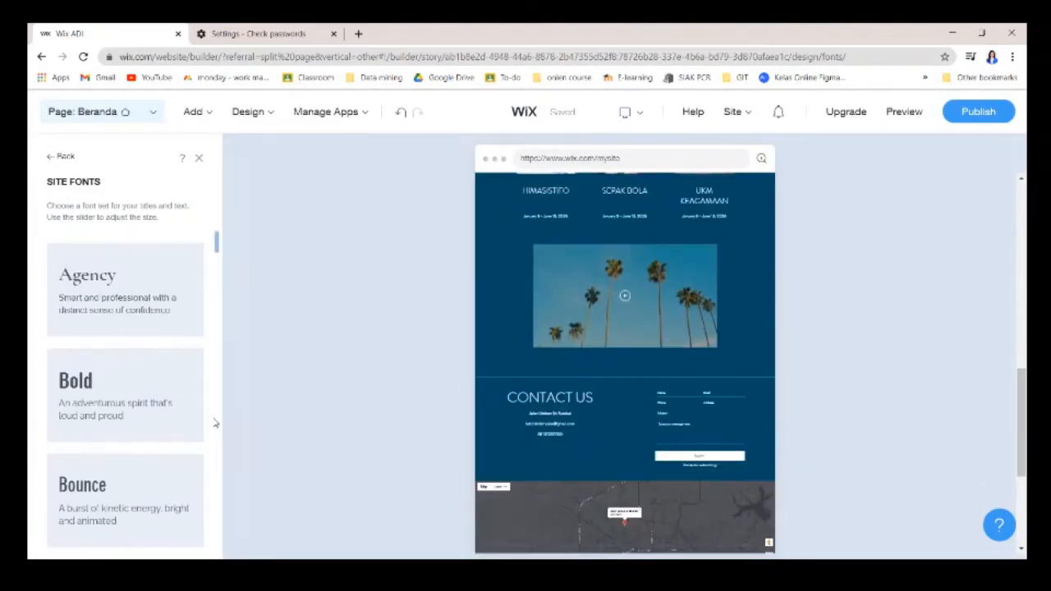
scroll(141, 316, "down", 4)
scroll(147, 324, "up", 4)
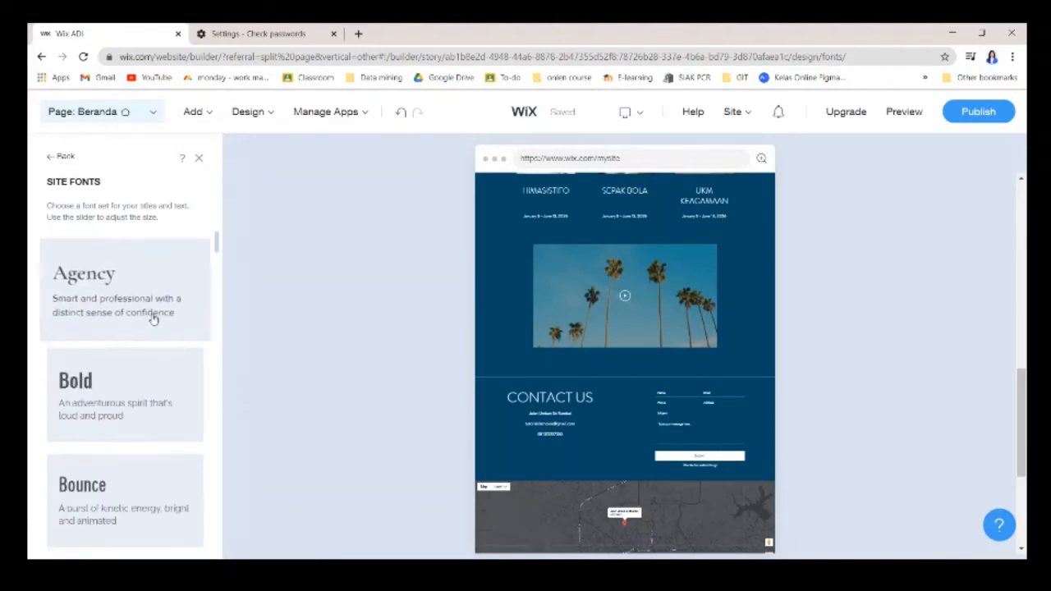
Show the site-wide Animation settings, with animation None and page transition Out In.
mouse_move(252, 118)
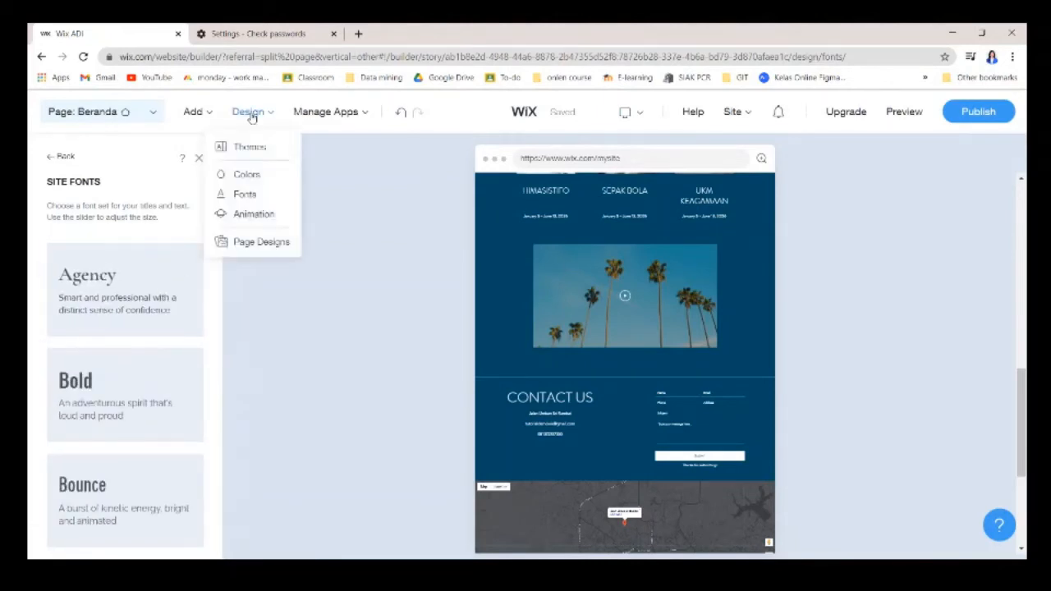
left_click(252, 213)
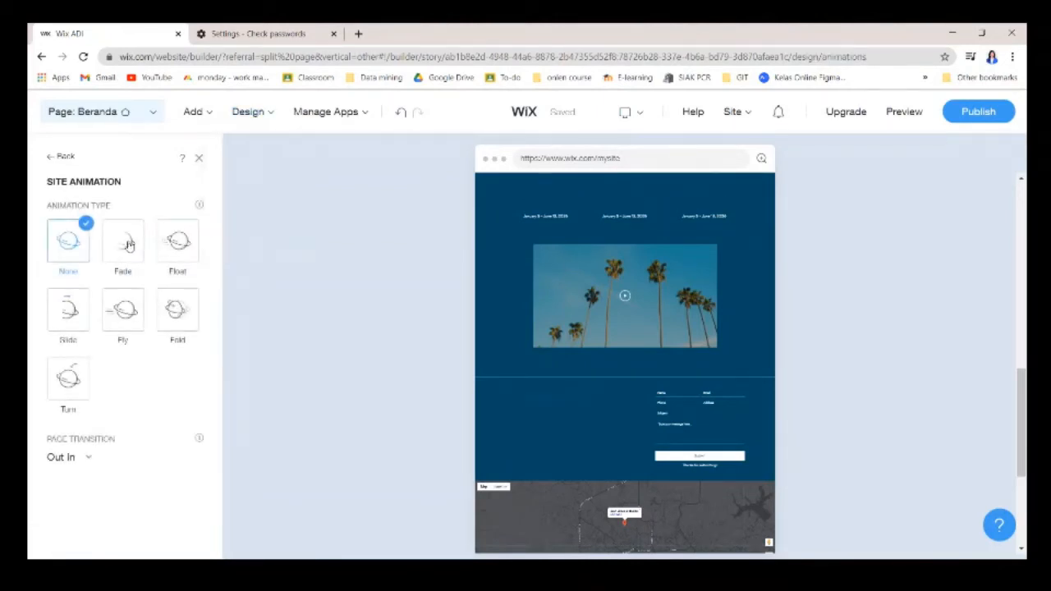
mouse_move(344, 110)
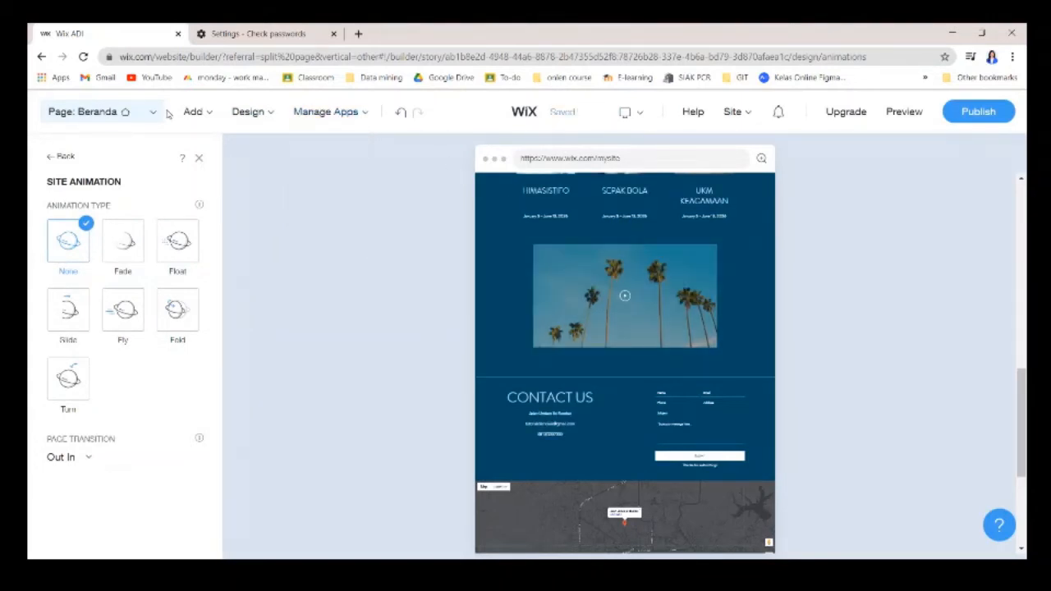
Browse the apps list and add the Chat app to the site.
mouse_move(210, 120)
left_click(185, 194)
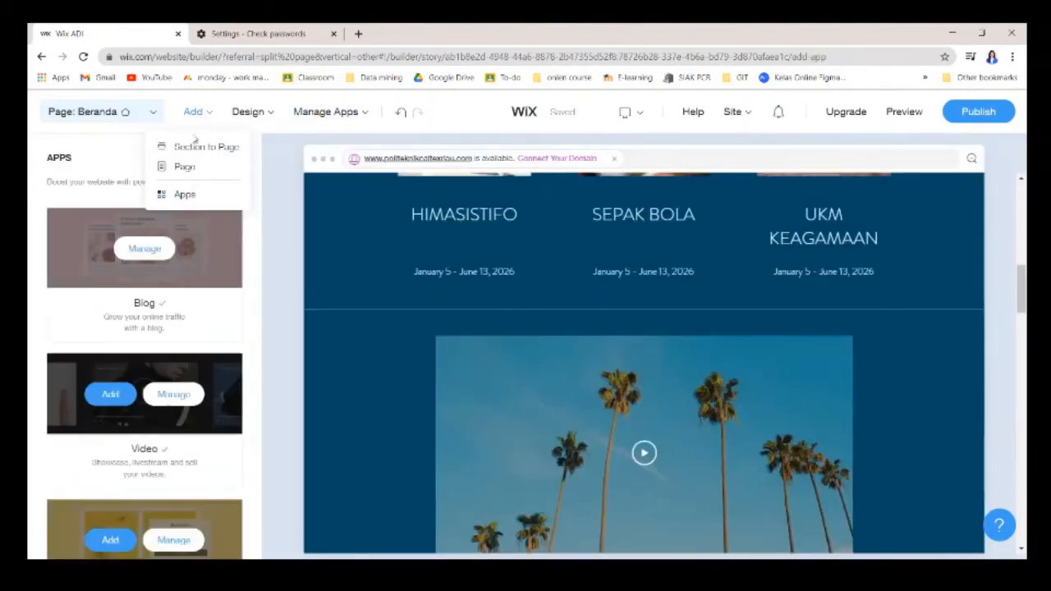
scroll(203, 292, "down", 1)
scroll(215, 293, "up", 1)
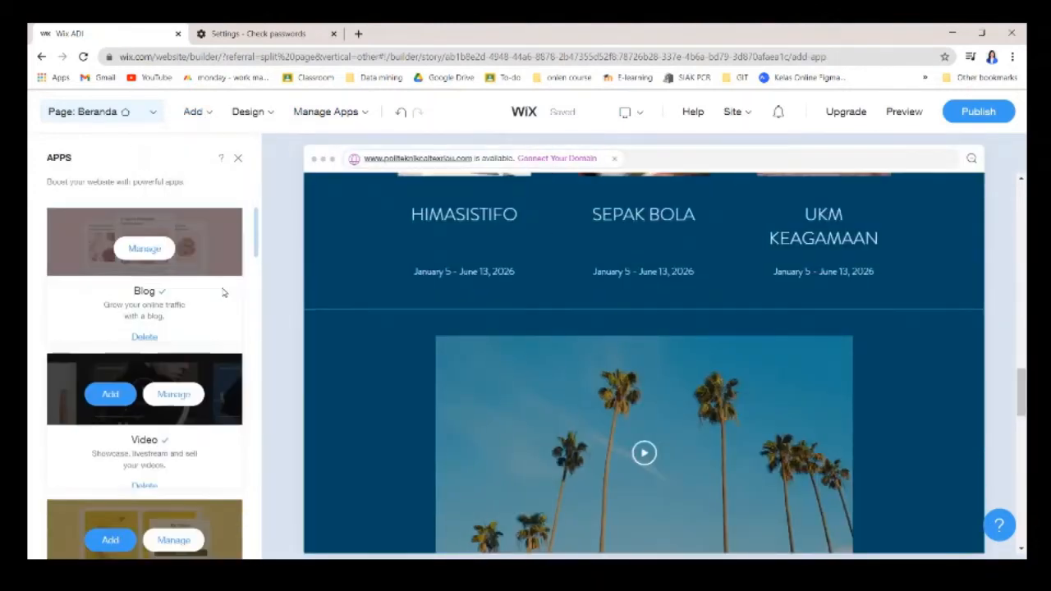
scroll(123, 312, "down", 1)
scroll(93, 293, "up", 1)
scroll(144, 345, "down", 3)
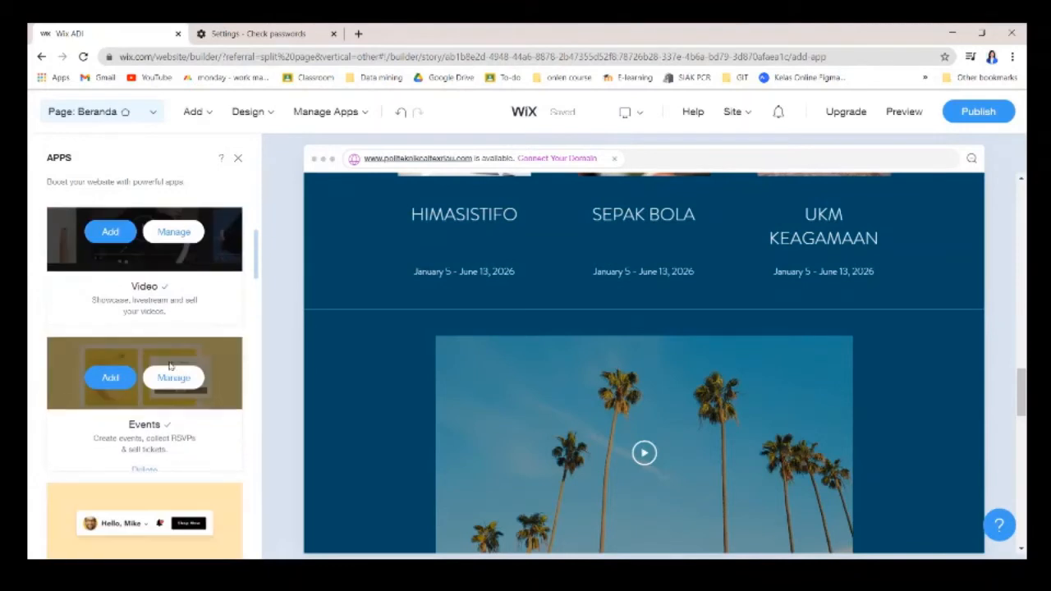
scroll(144, 328, "down", 1)
scroll(196, 326, "up", 3)
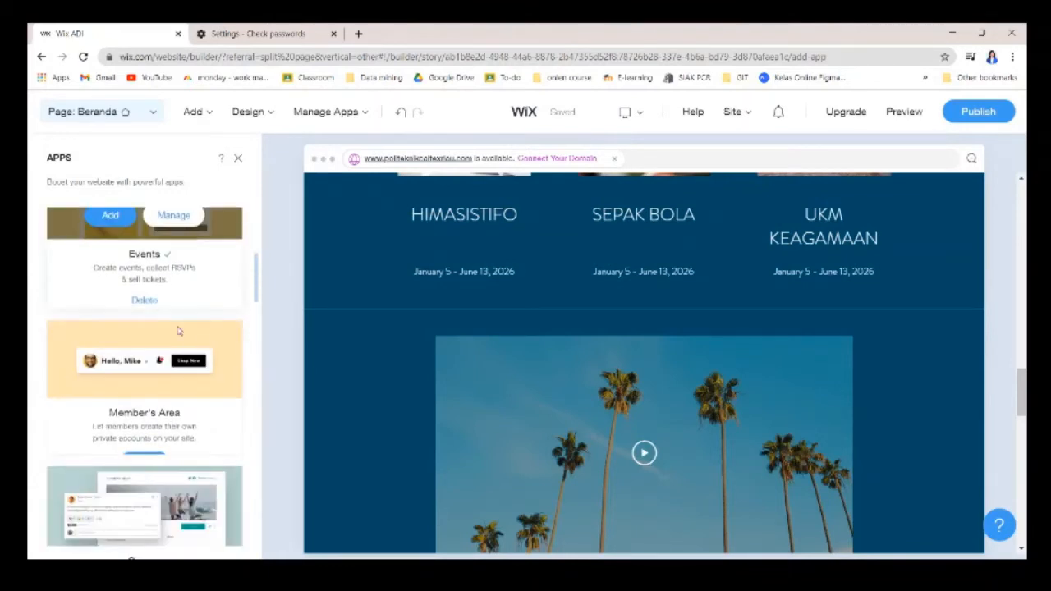
scroll(194, 344, "down", 3)
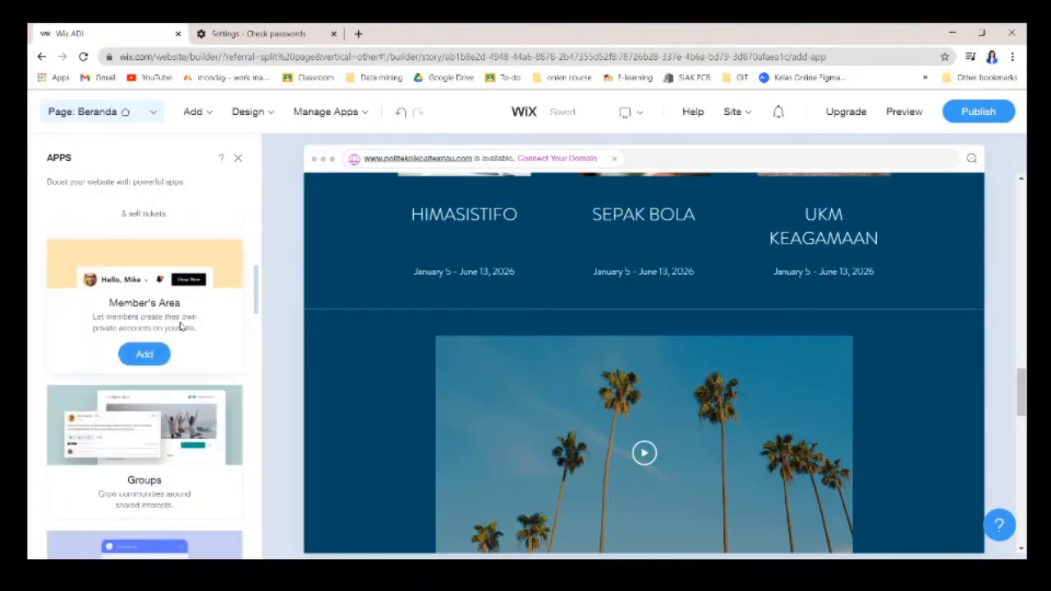
scroll(218, 403, "down", 4)
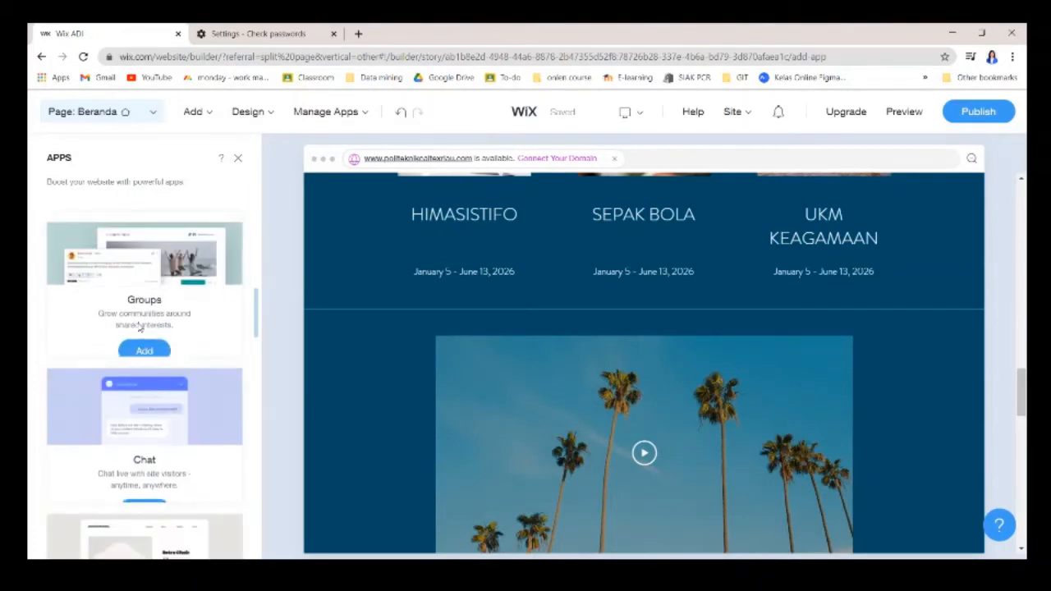
mouse_move(128, 295)
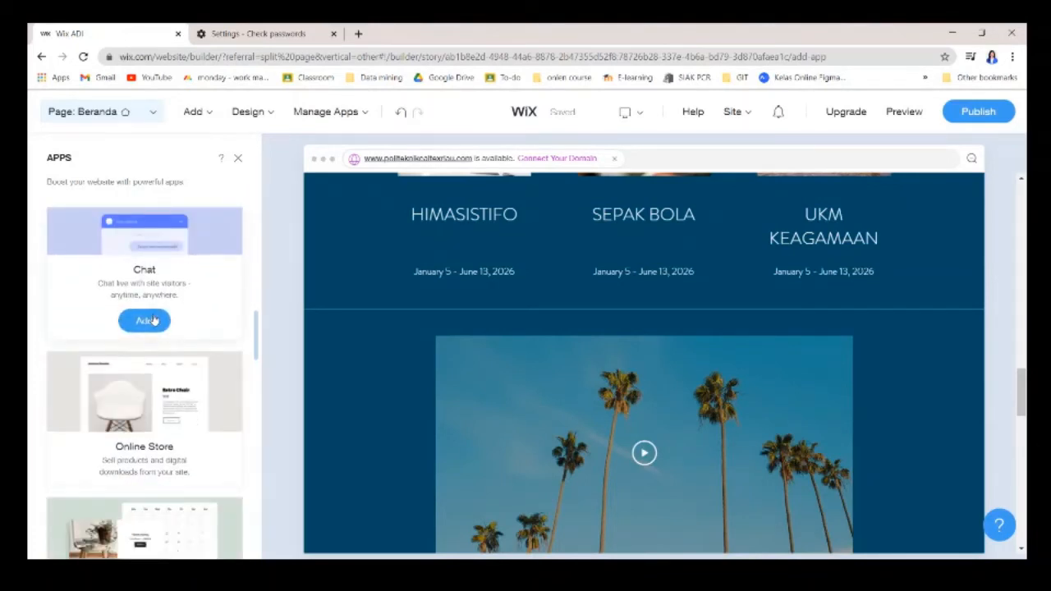
left_click(144, 321)
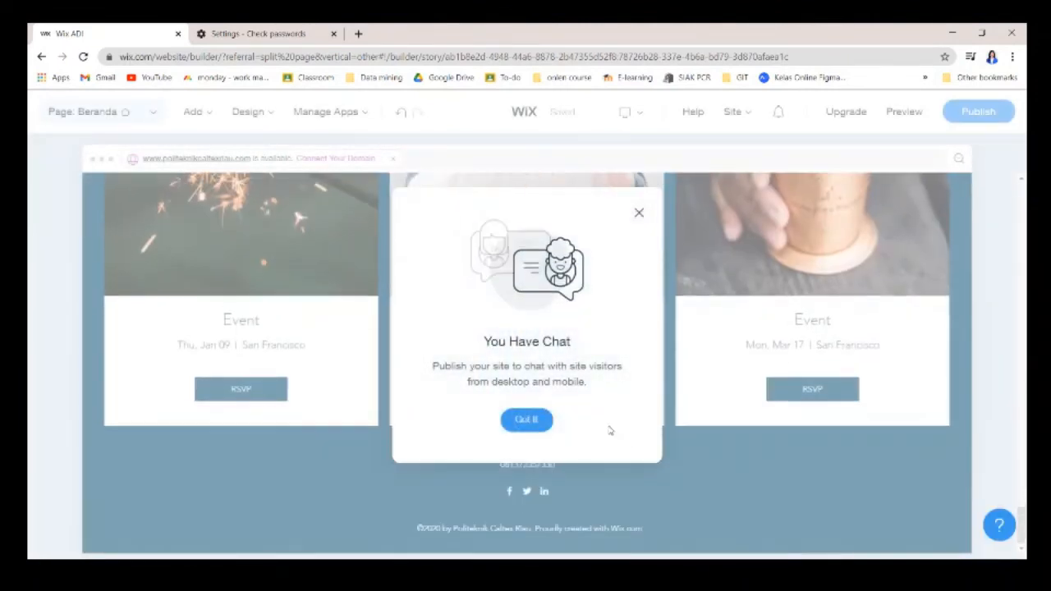
Switch the Let's Chat! chat box to the second Chat with us layout.
left_click(526, 420)
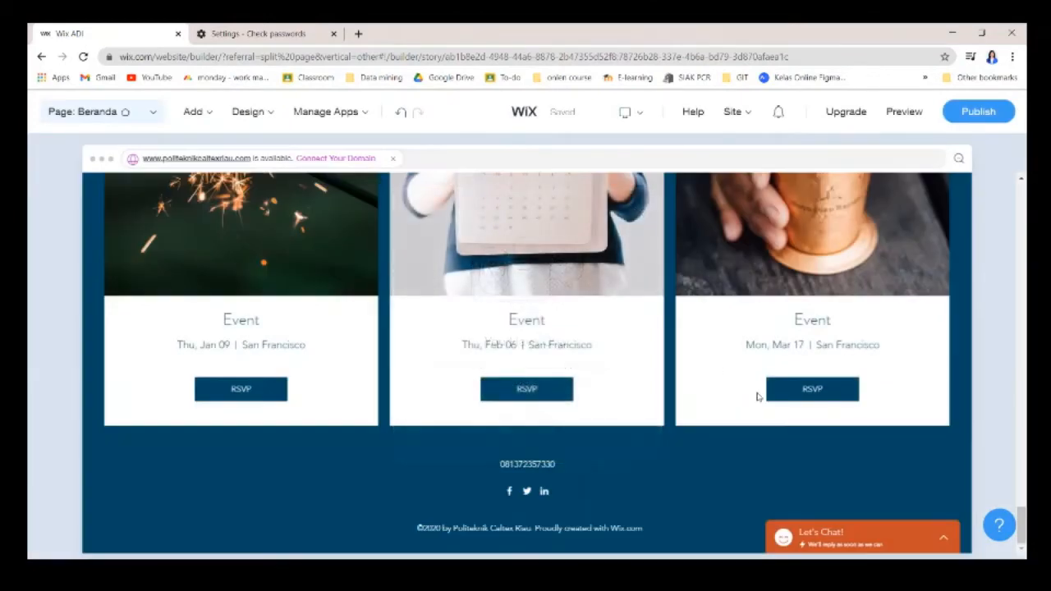
left_click(792, 527)
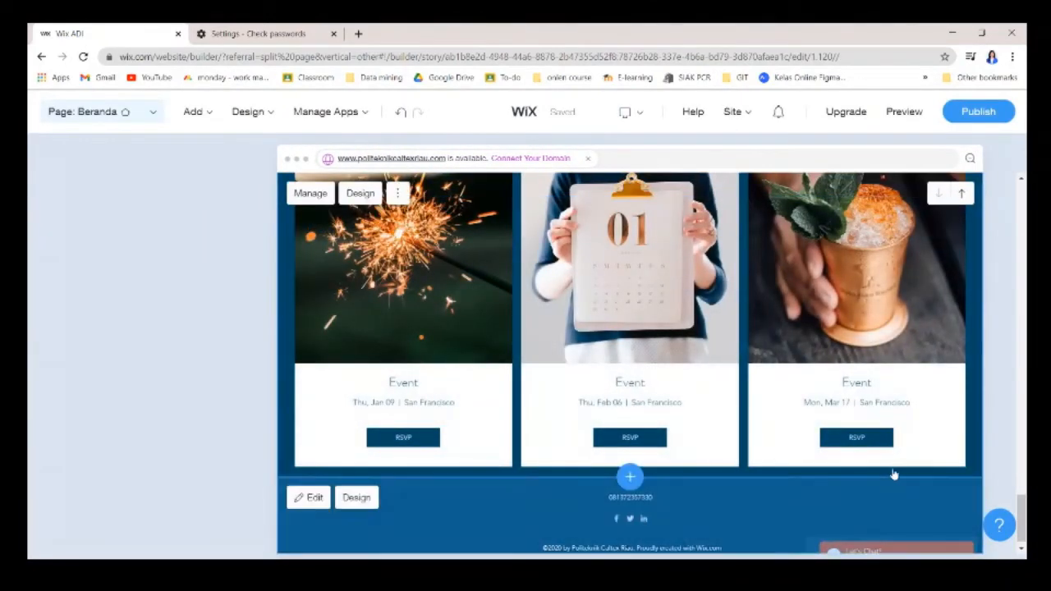
left_click(876, 538)
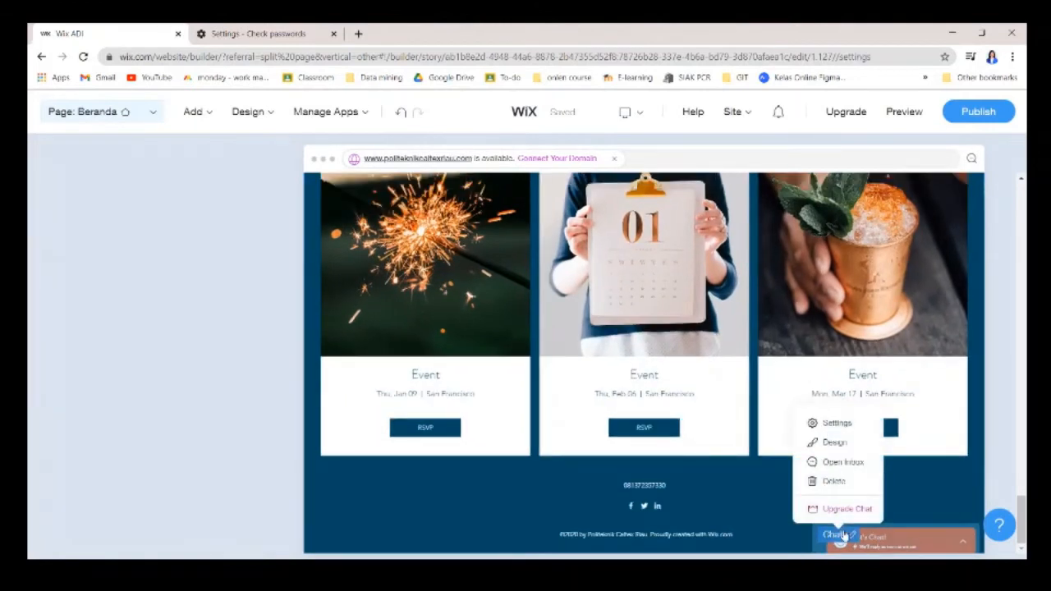
left_click(829, 425)
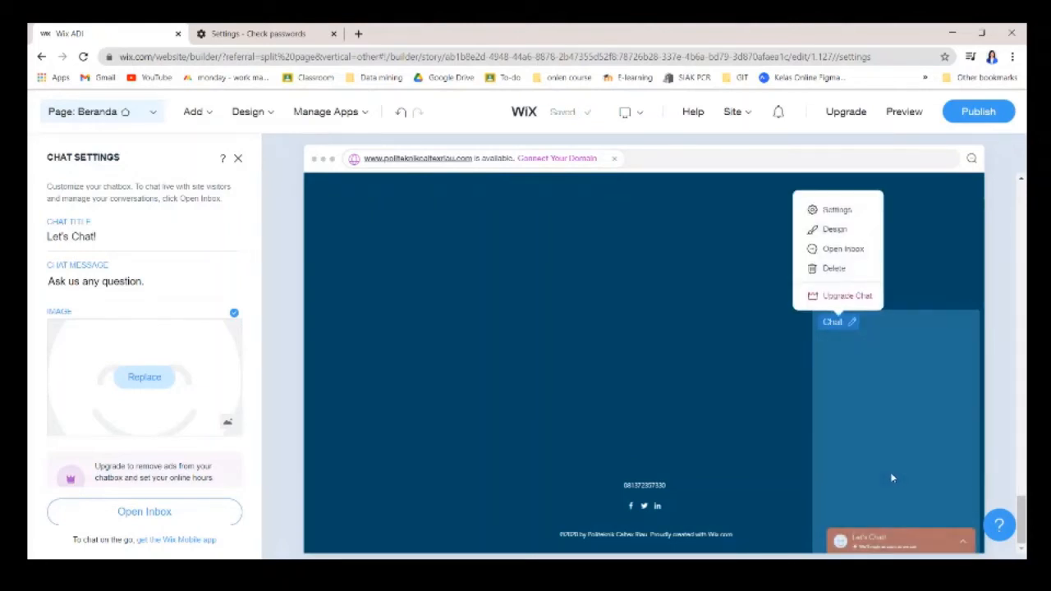
left_click(836, 233)
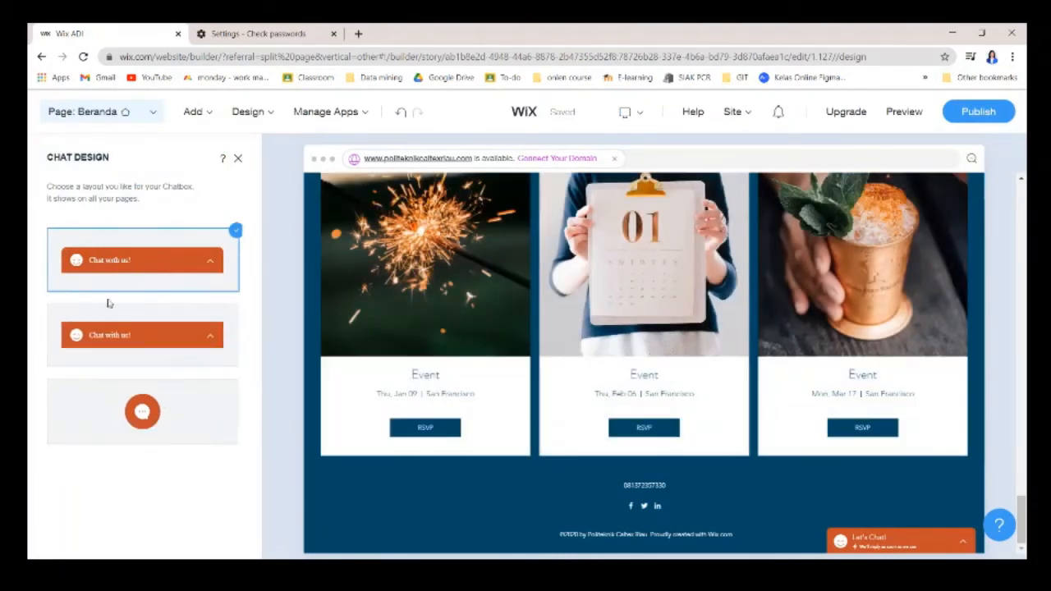
left_click(113, 344)
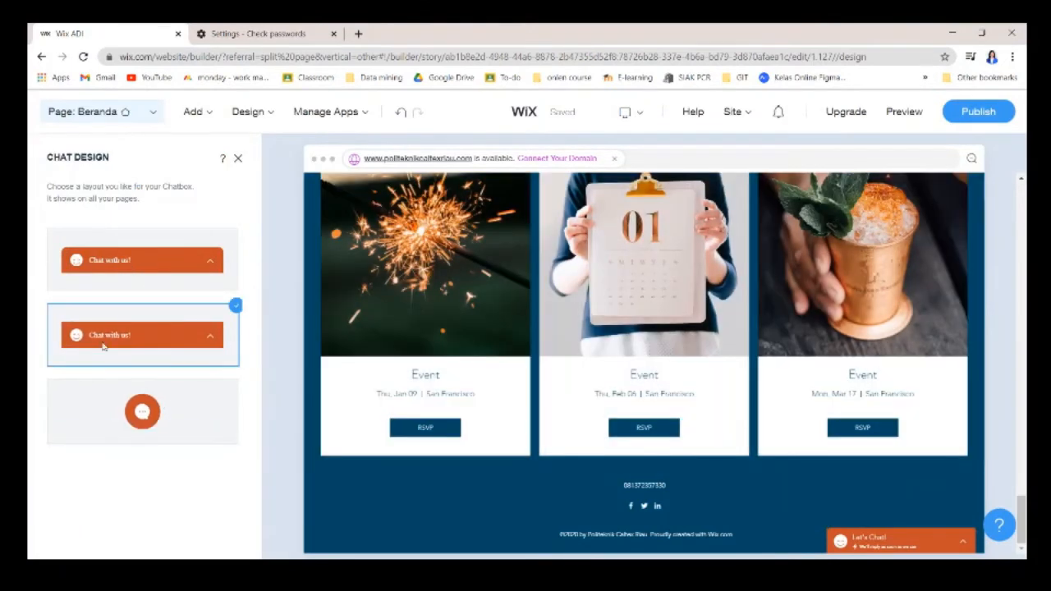
left_click(240, 158)
Scroll back to the top of the page and bring up the Add menu.
scroll(701, 383, "up", 15)
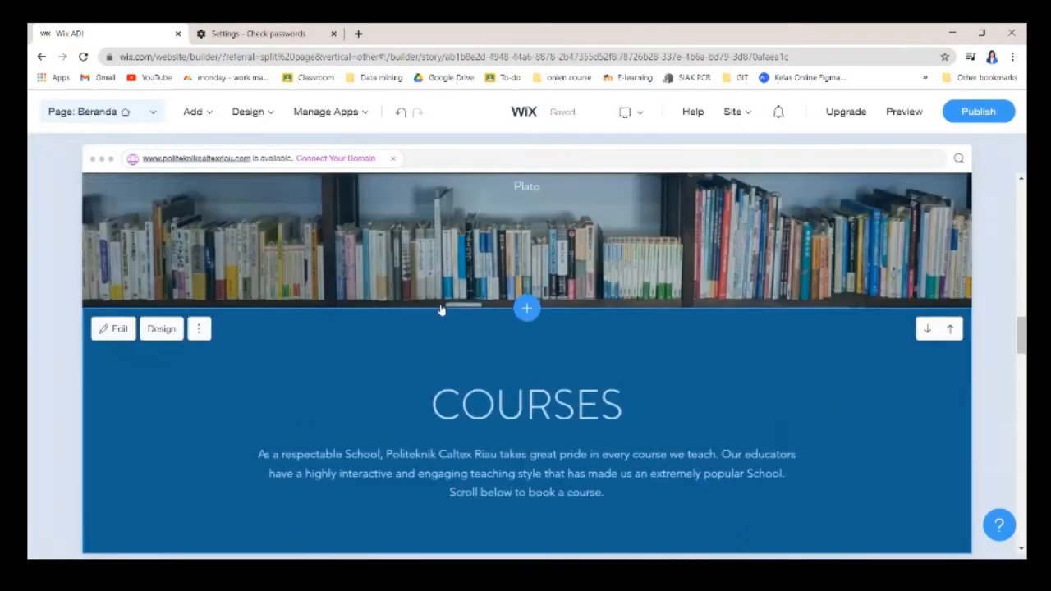
scroll(440, 310, "up", 5)
left_click(195, 111)
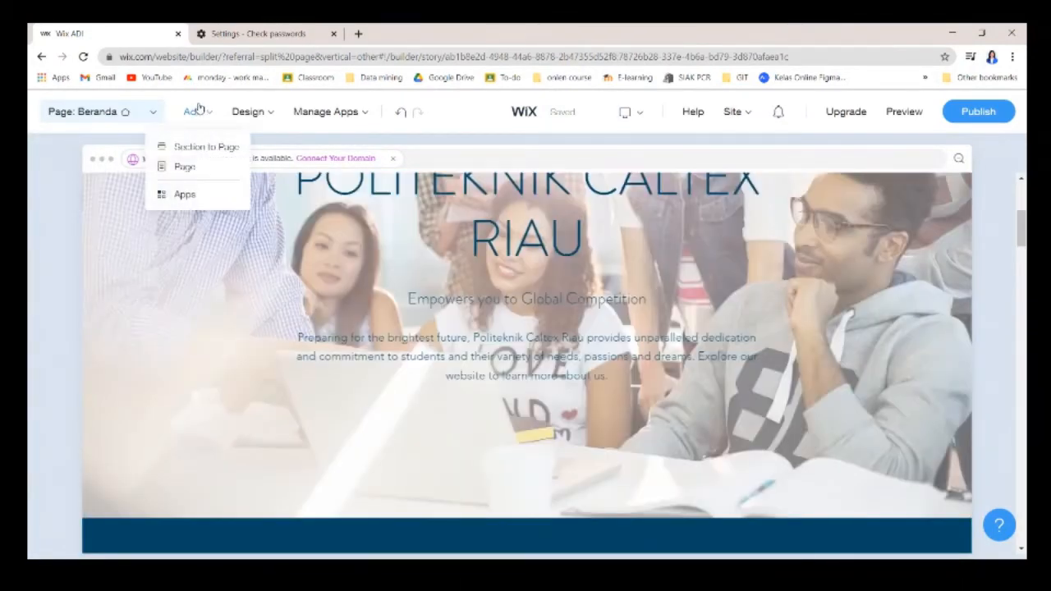
Start adding a section to the page and browse the section categories.
left_click(190, 150)
scroll(89, 386, "down", 3)
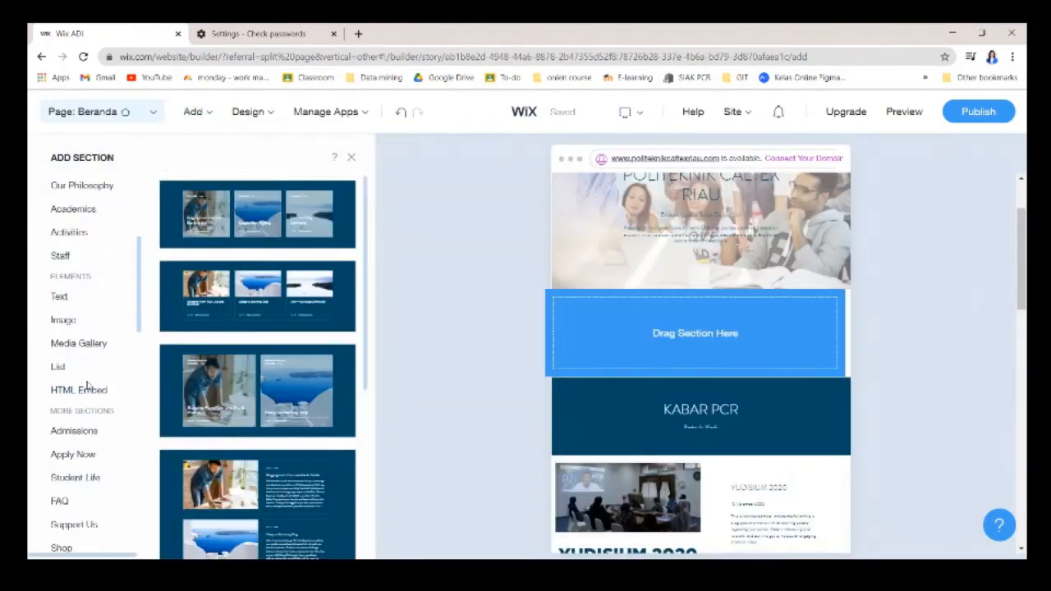
scroll(88, 411, "down", 7)
scroll(90, 386, "up", 3)
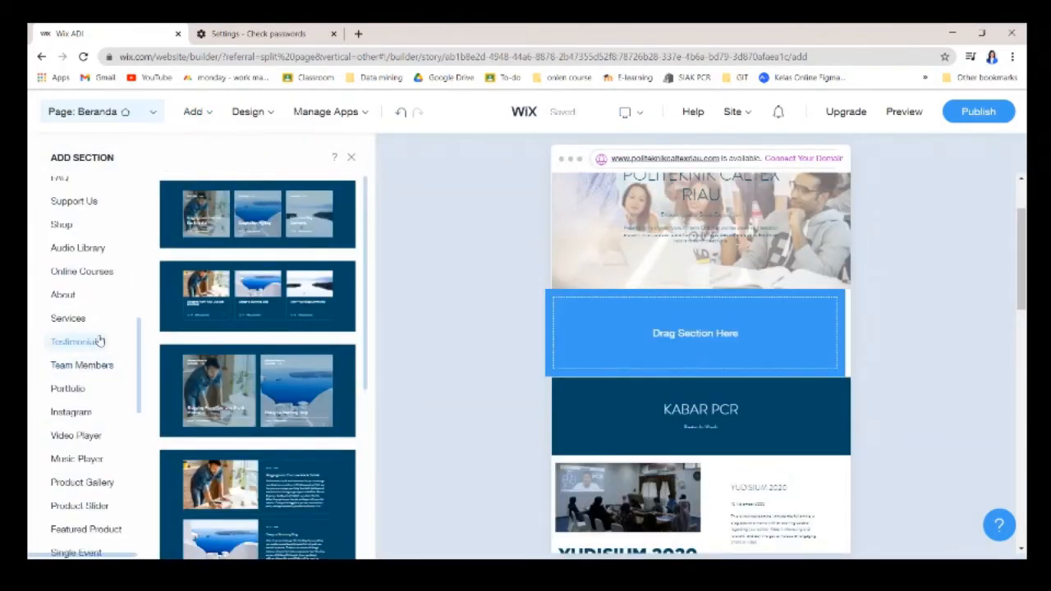
scroll(86, 436, "down", 7)
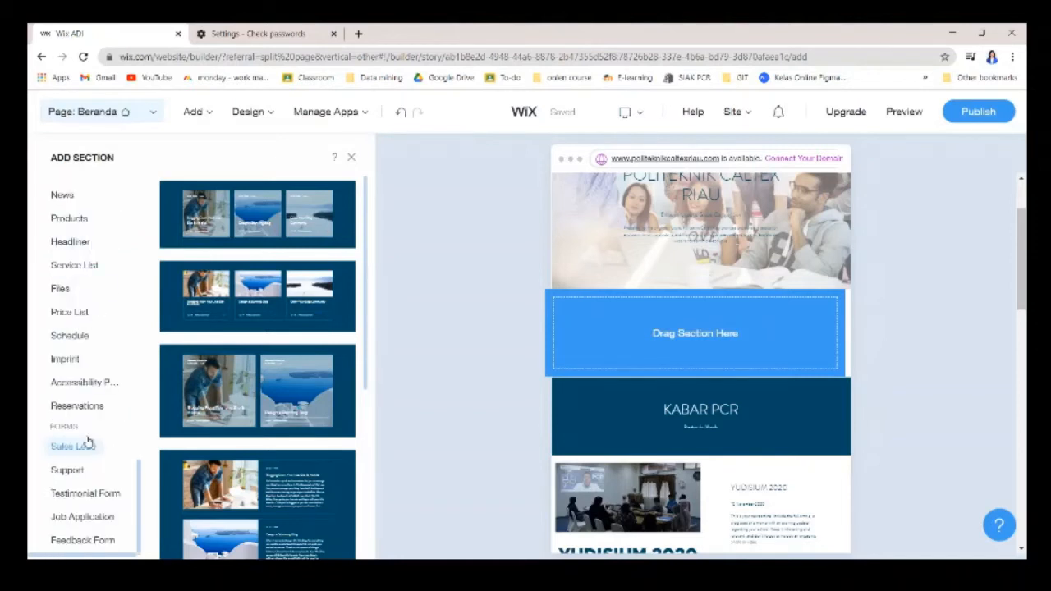
scroll(86, 453, "up", 2)
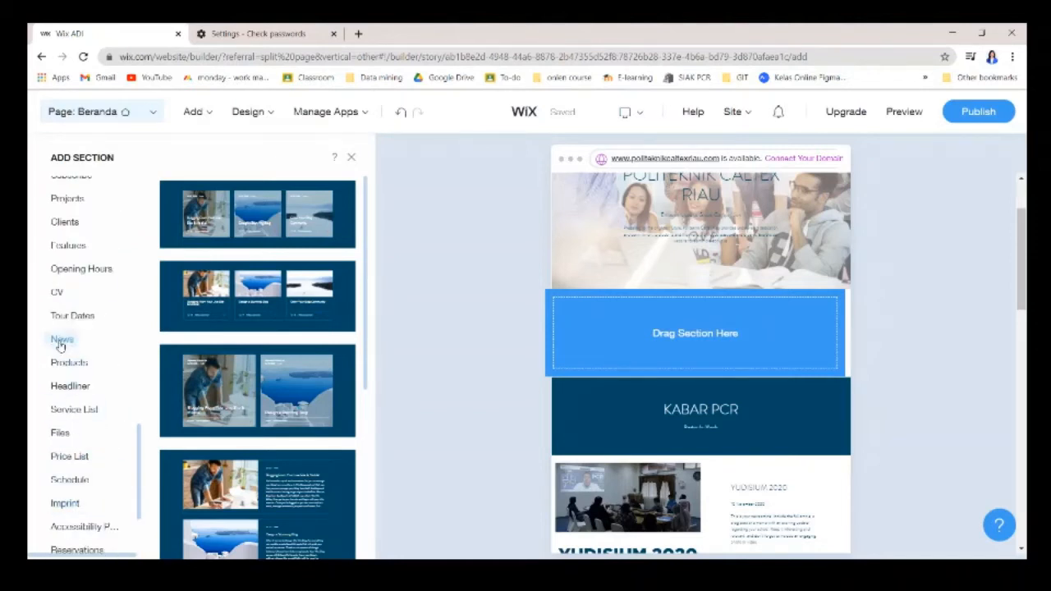
scroll(62, 297, "up", 4)
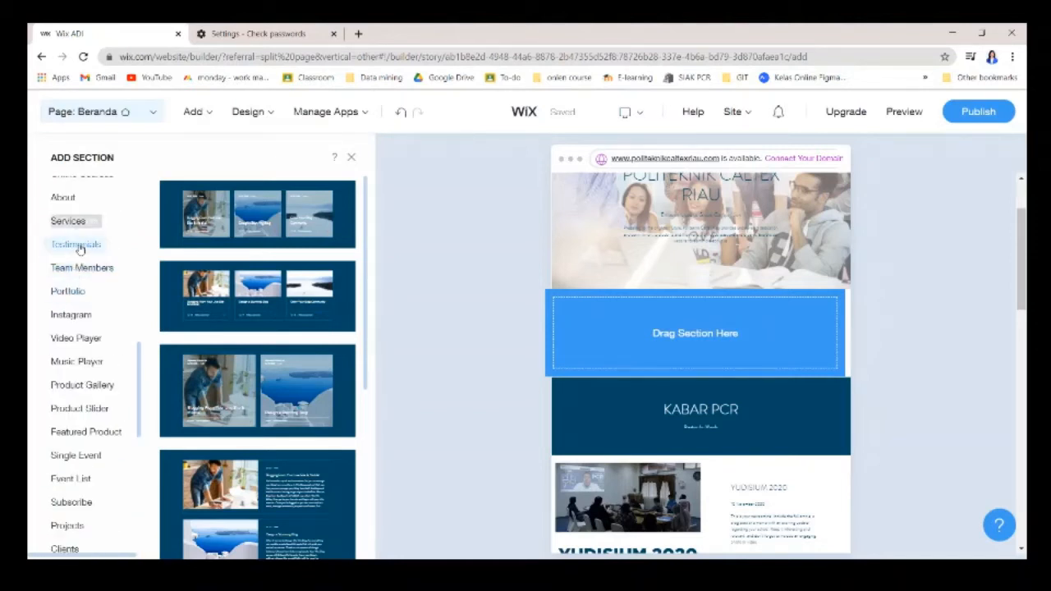
scroll(79, 248, "up", 10)
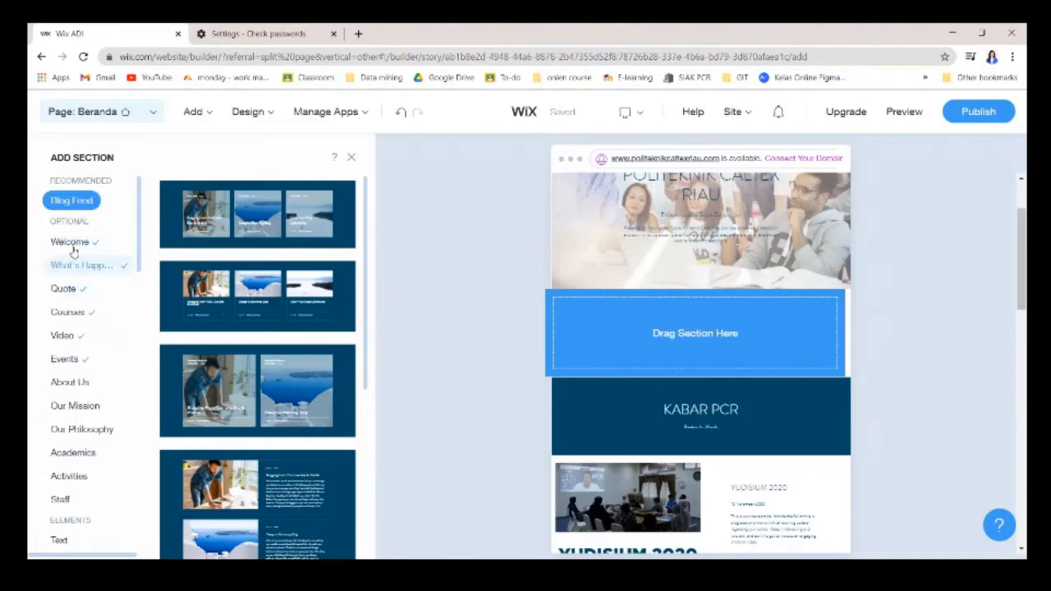
scroll(745, 328, "up", 2)
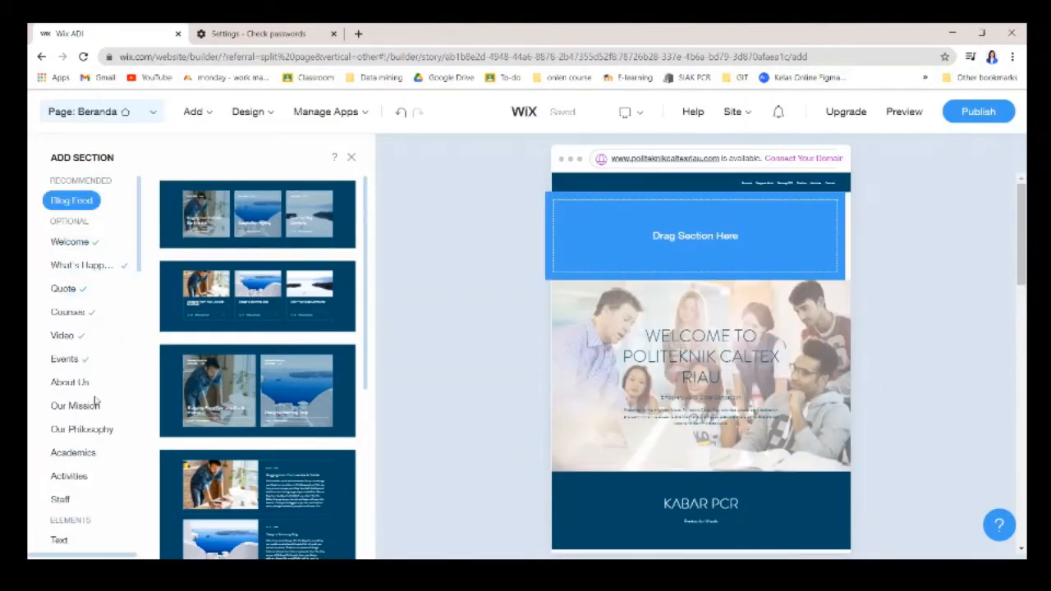
left_click_drag(75, 480, 330, 233)
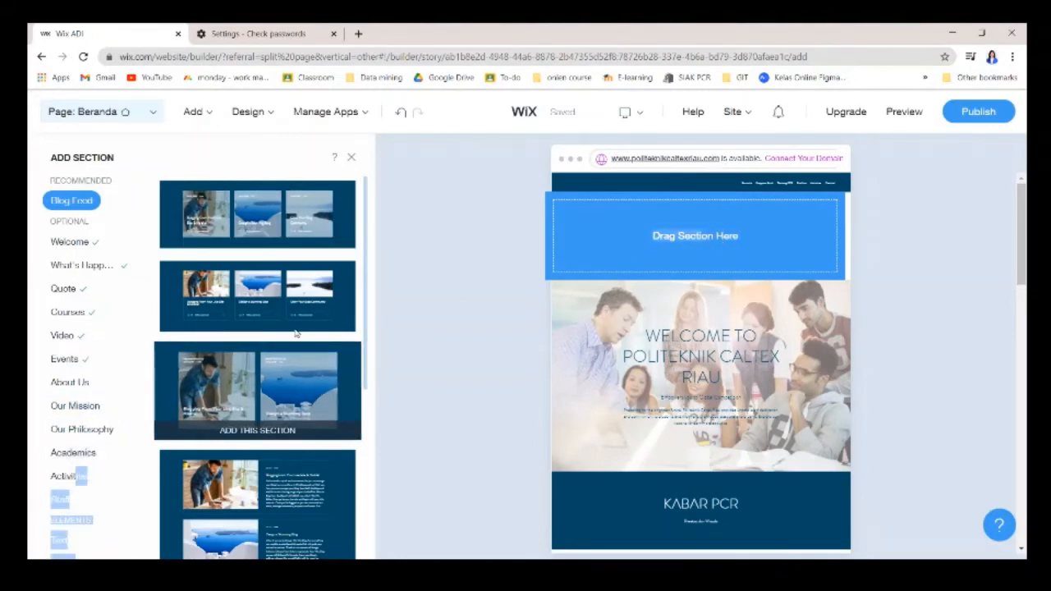
Drag an Activities design with a Clubs item above the welcome banner.
left_click(61, 480)
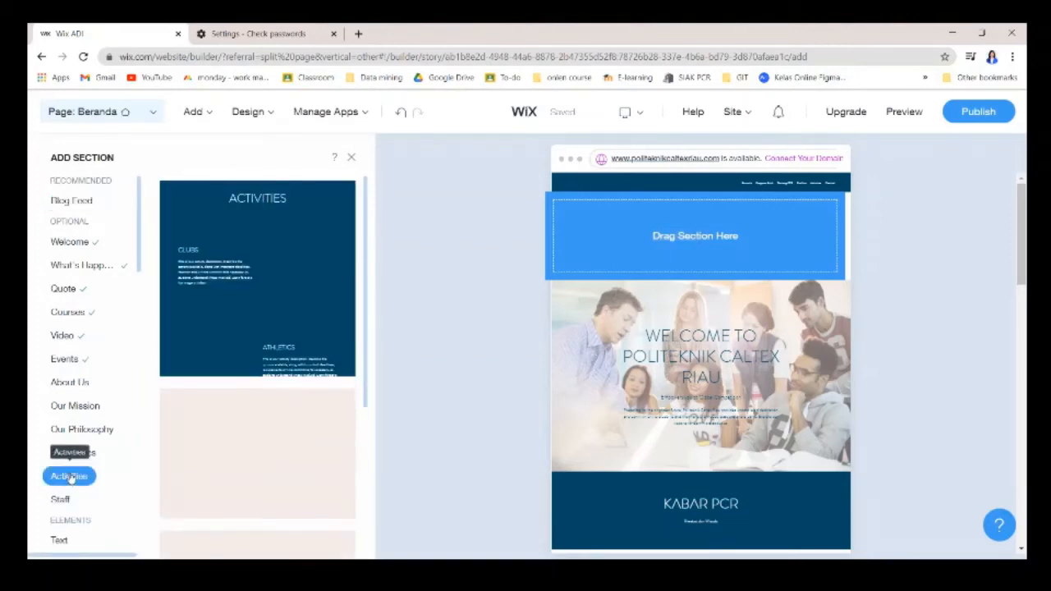
scroll(257, 392, "down", 3)
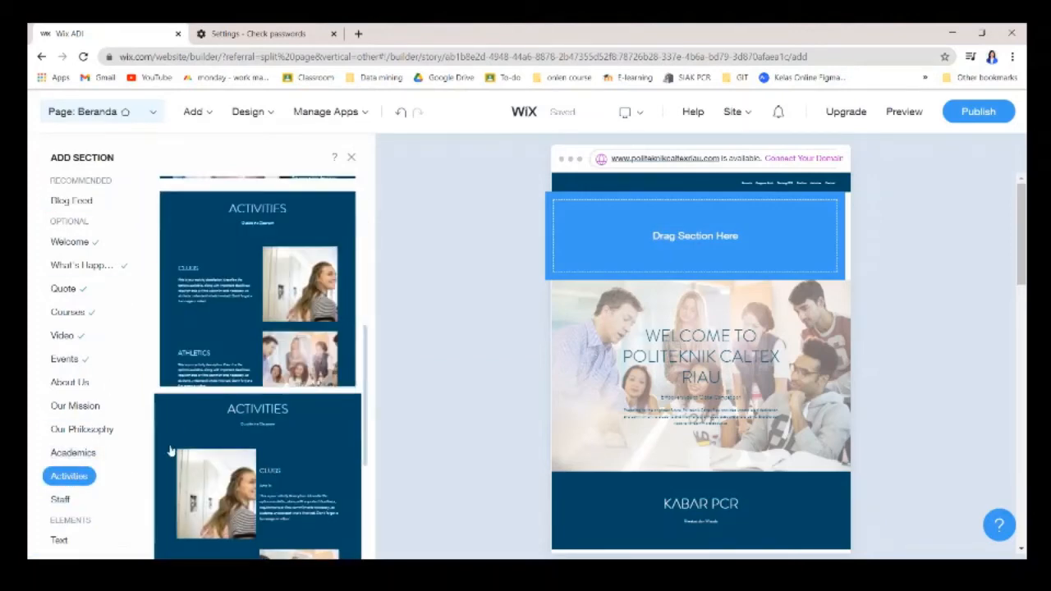
left_click_drag(305, 282, 722, 240)
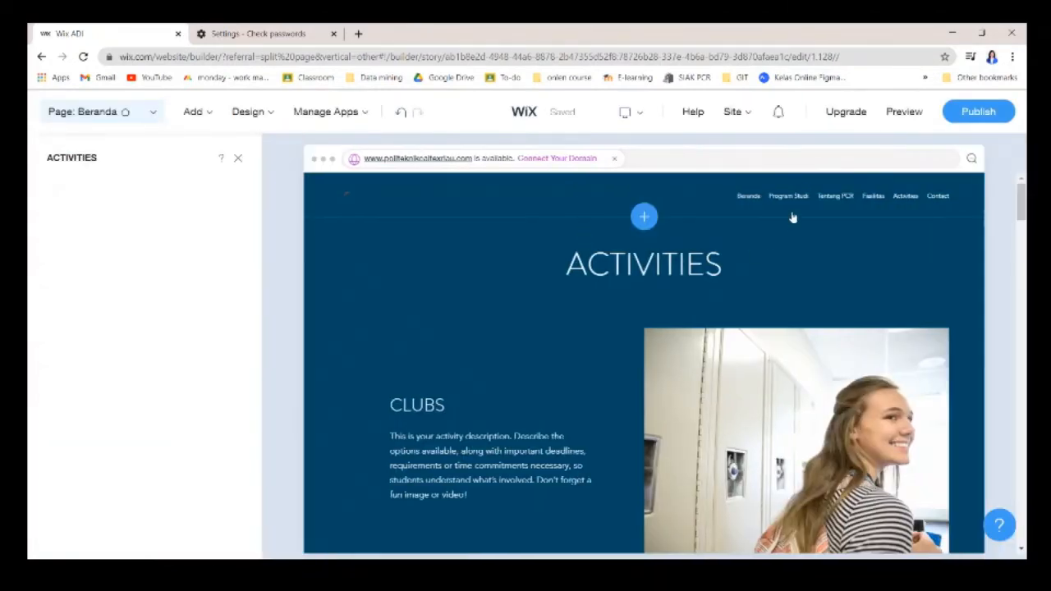
Move the Activities section down two places, below the welcome banner and Kabar PCR section.
scroll(757, 285, "down", 13)
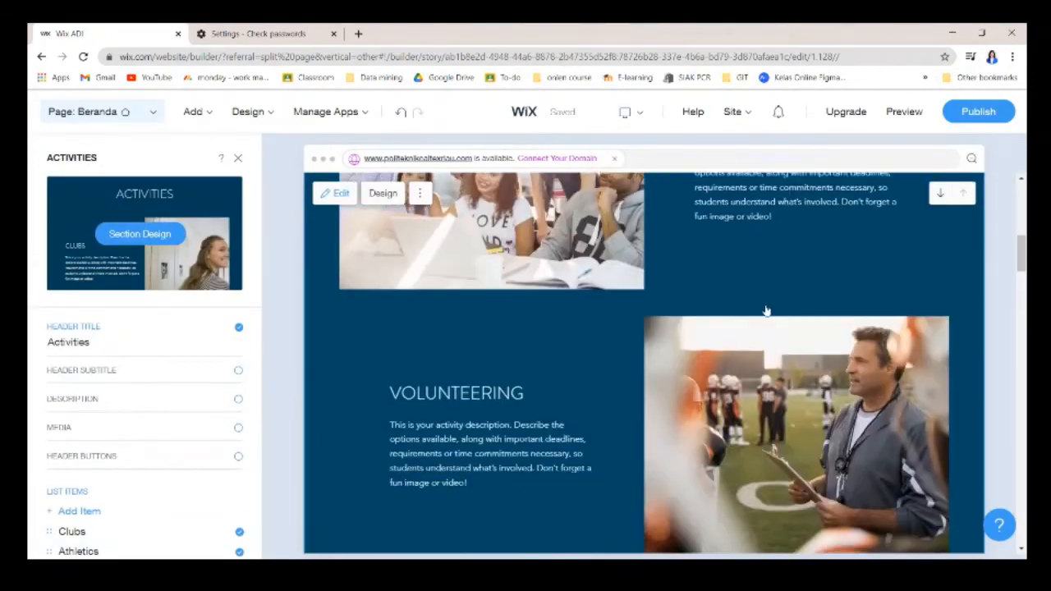
scroll(766, 312, "down", 4)
scroll(771, 308, "up", 15)
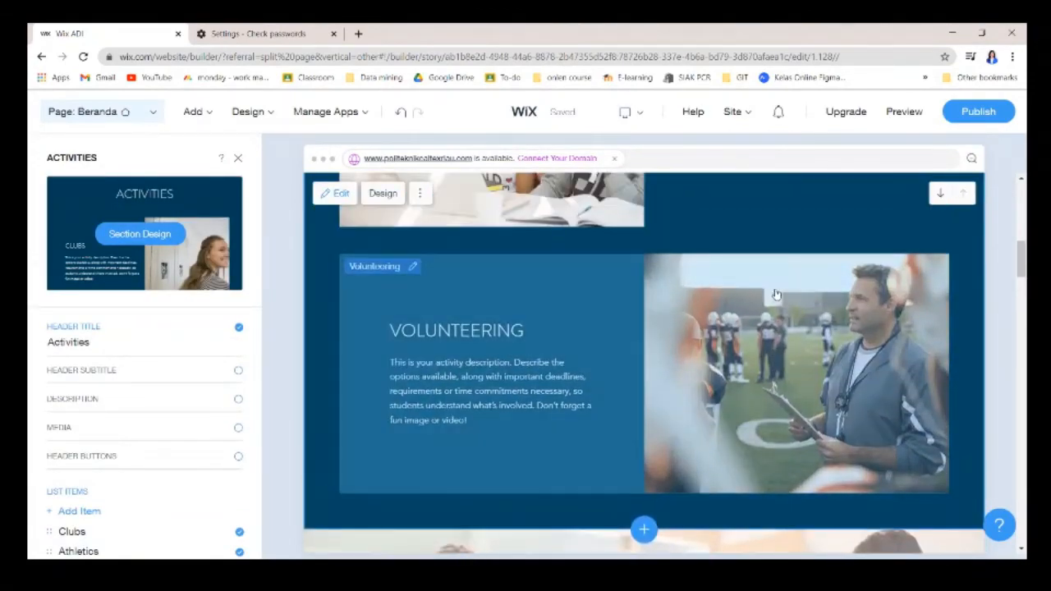
scroll(501, 283, "up", 1)
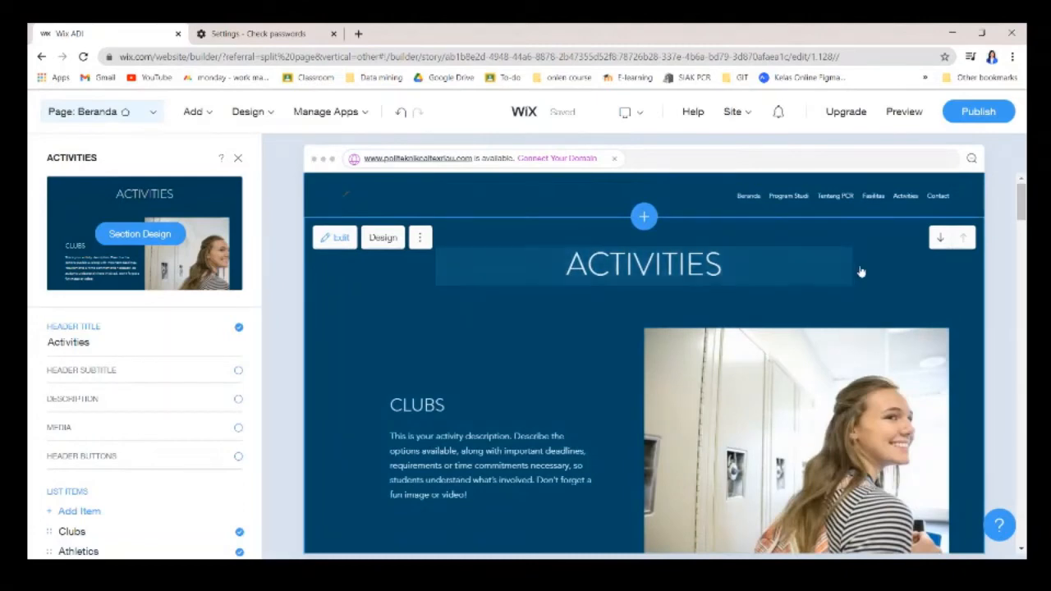
scroll(999, 364, "down", 5)
scroll(819, 300, "up", 6)
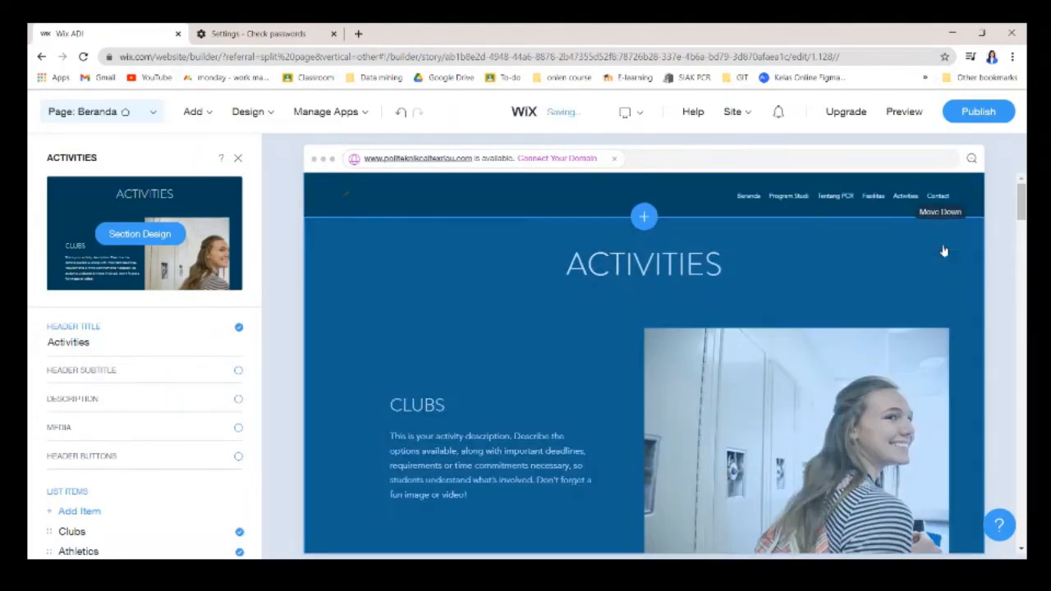
left_click(942, 243)
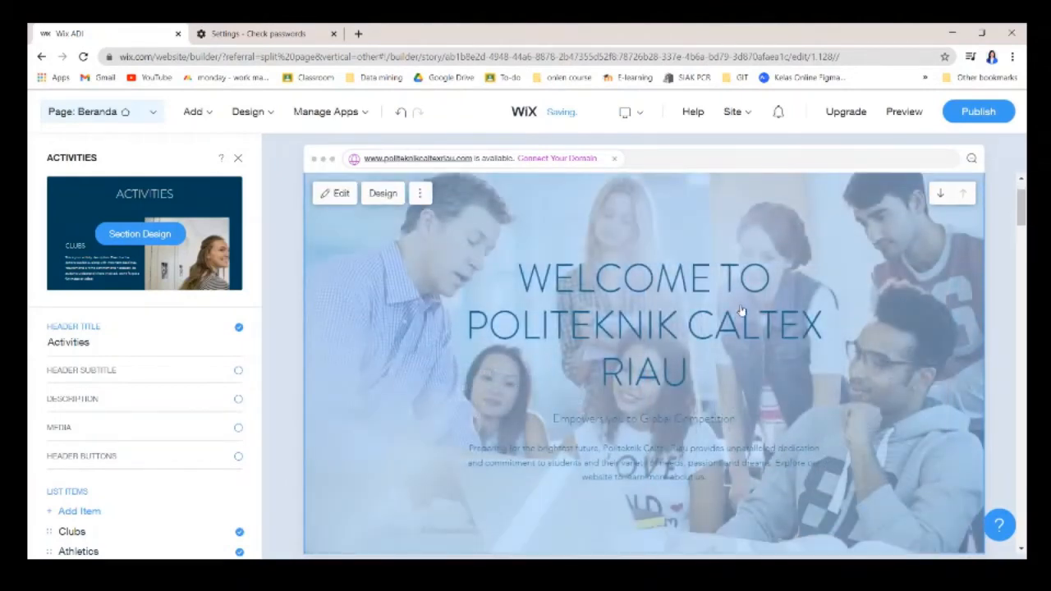
scroll(696, 425, "down", 10)
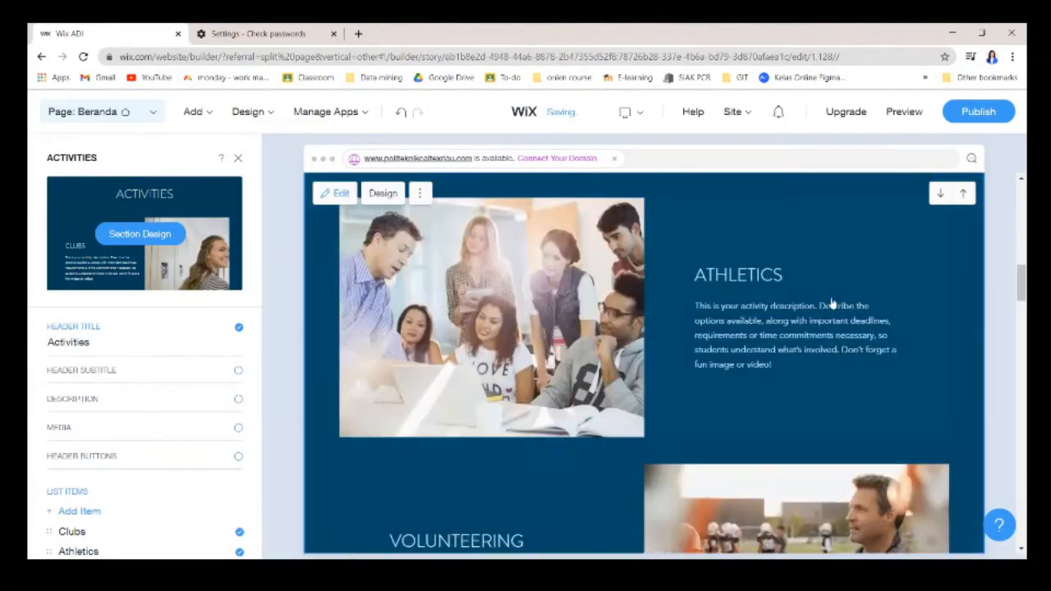
scroll(738, 316, "down", 5)
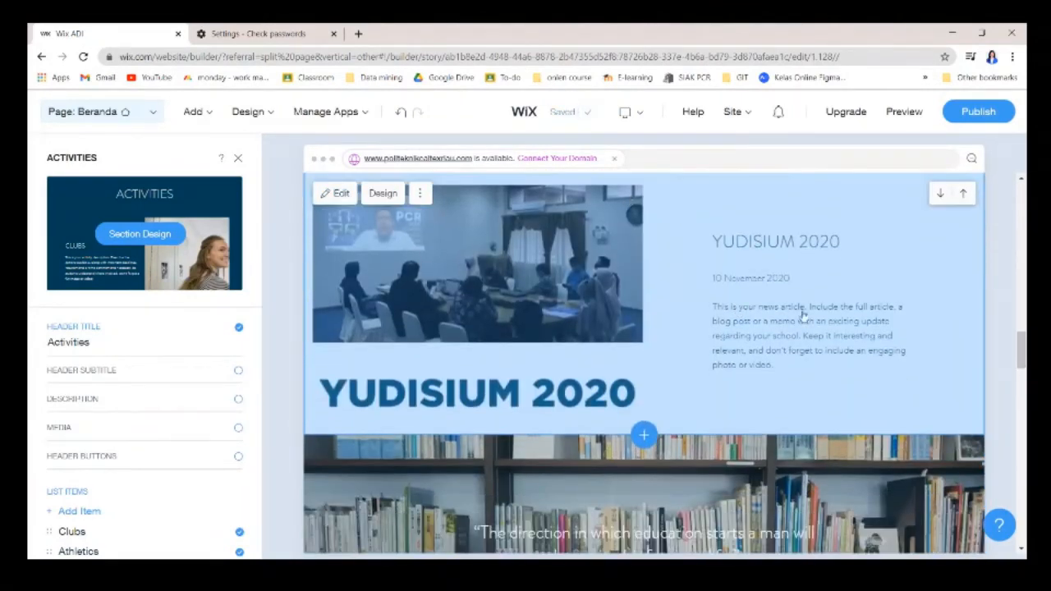
scroll(841, 318, "up", 6)
scroll(846, 318, "up", 10)
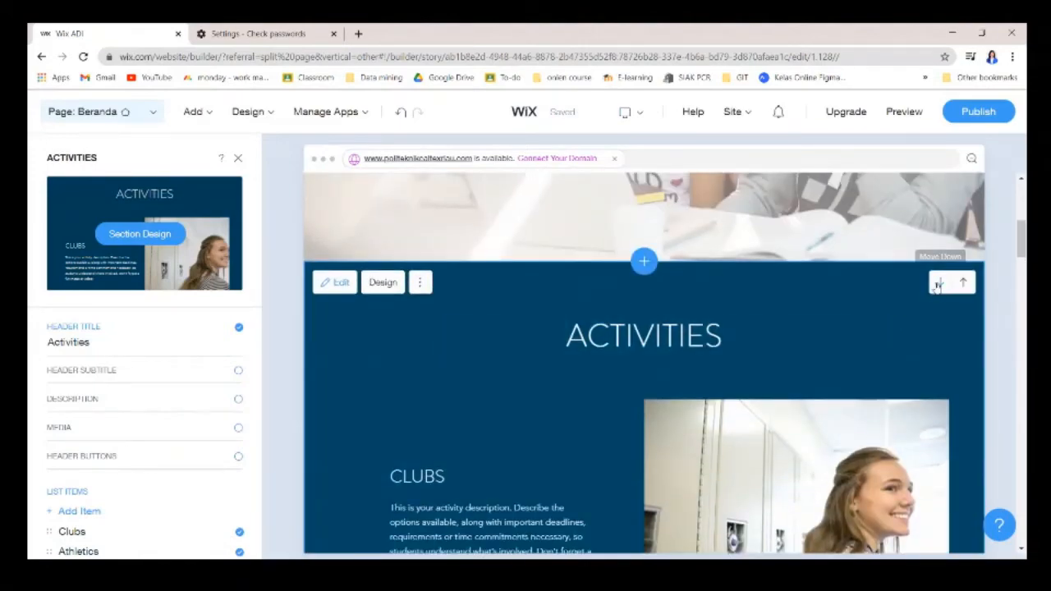
left_click(937, 284)
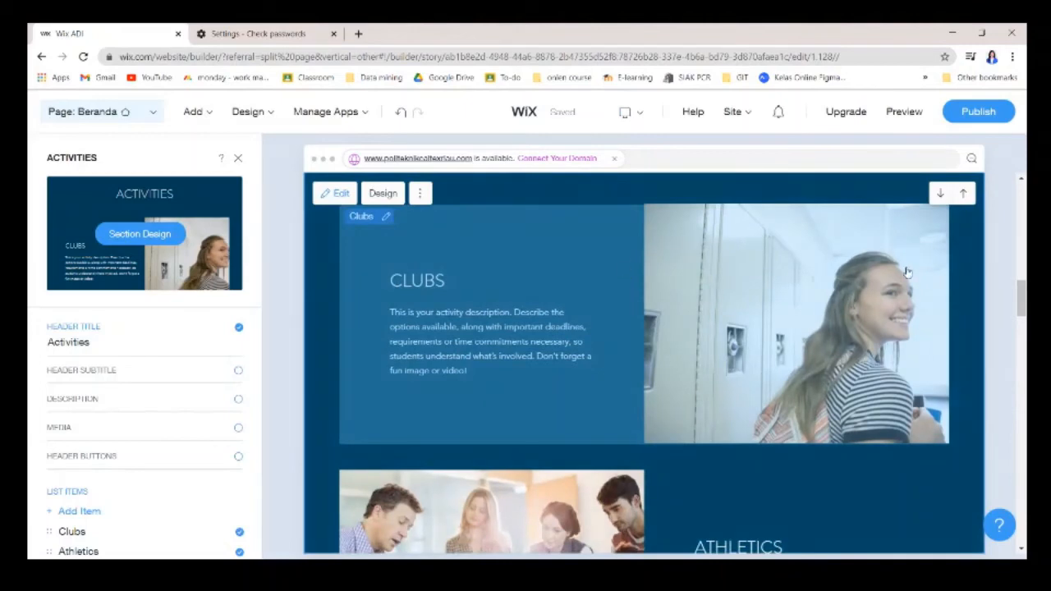
scroll(907, 272, "up", 2)
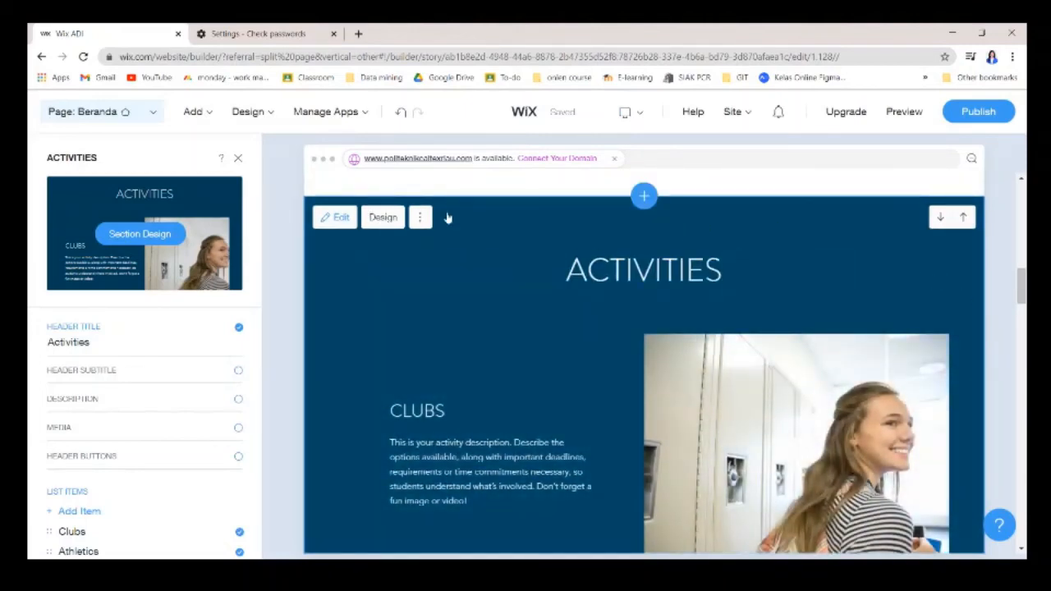
Delete the Activities section from the Beranda homepage.
left_click(419, 217)
left_click(402, 308)
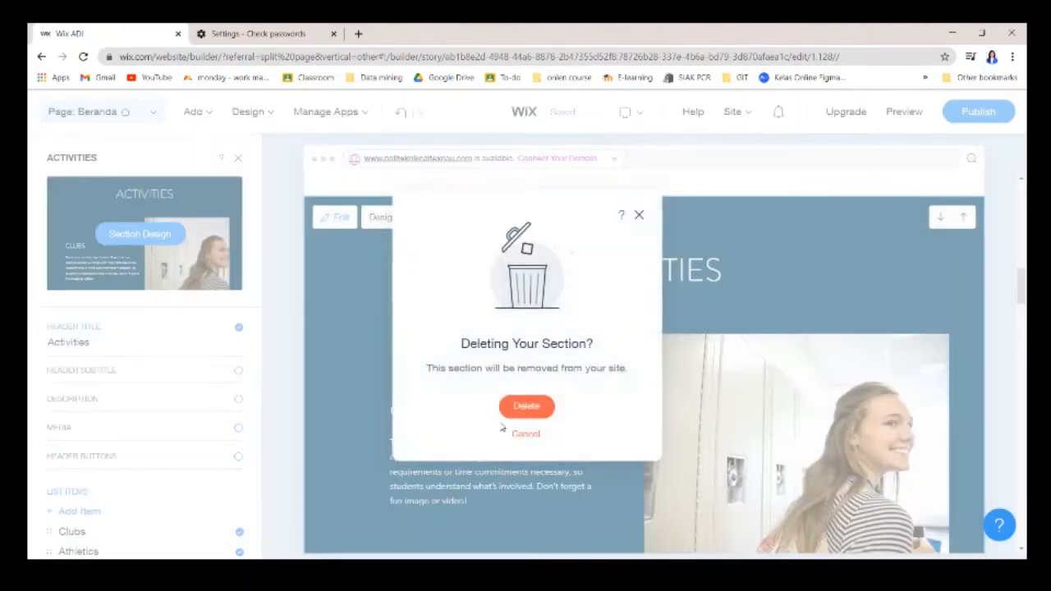
left_click(515, 407)
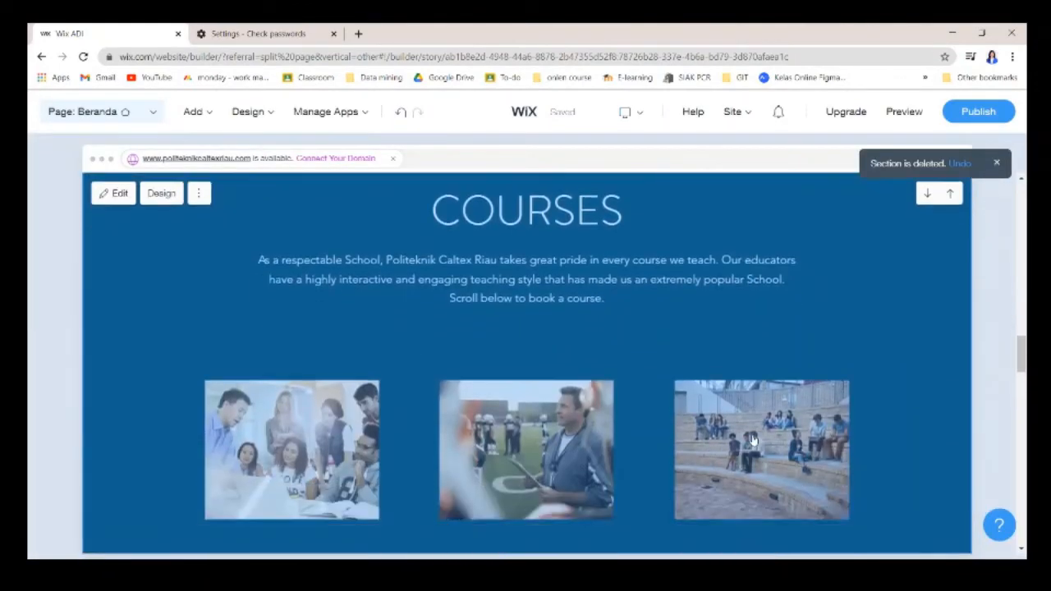
scroll(752, 441, "down", 5)
scroll(1020, 443, "down", 5)
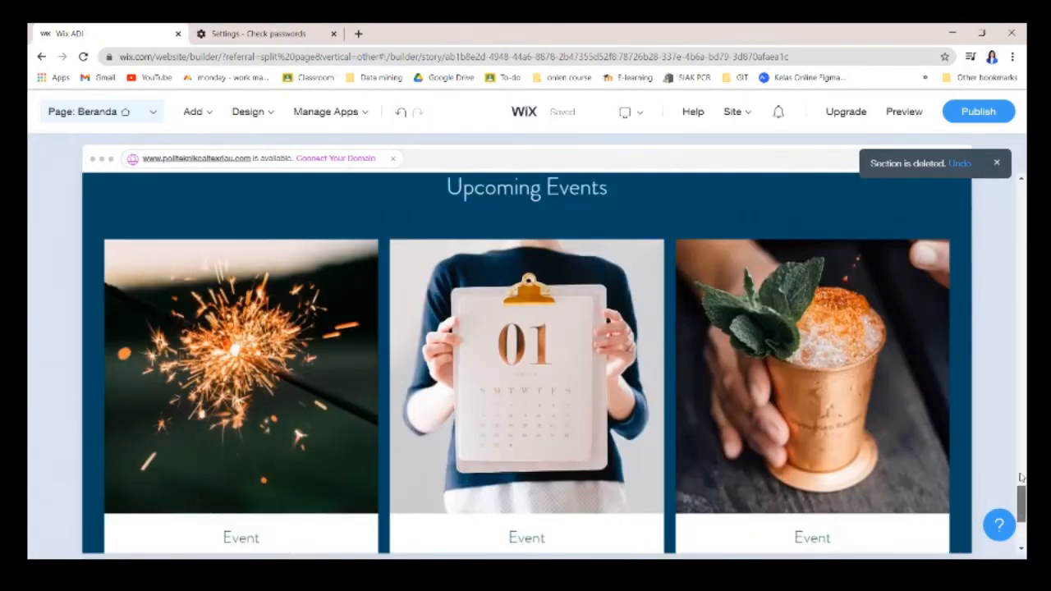
Scroll down the Wix page for starting a new website.
left_click_drag(1020, 478, 1020, 168)
scroll(789, 308, "down", 8)
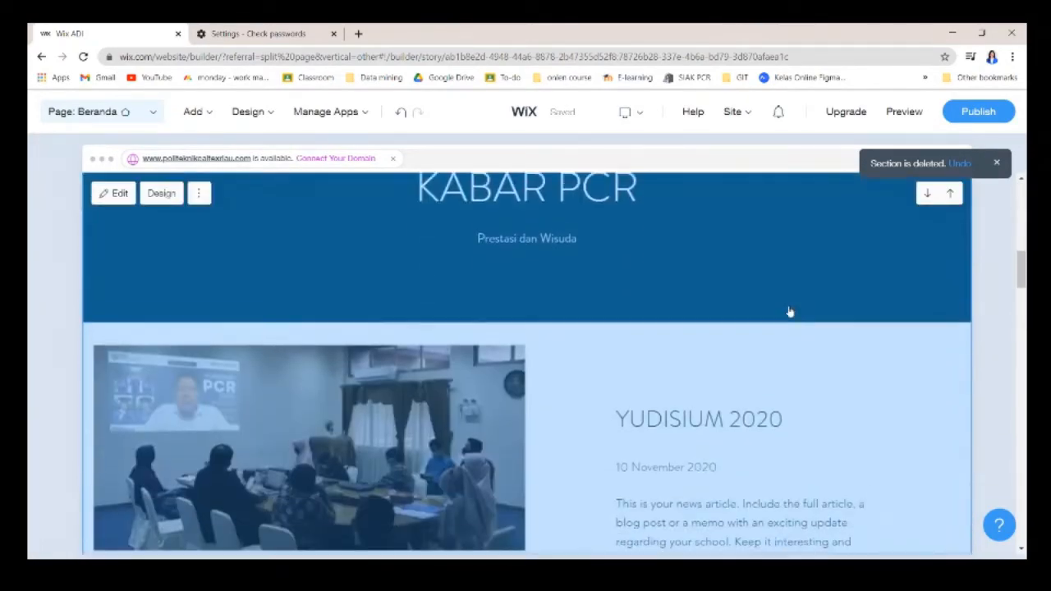
scroll(789, 312, "down", 15)
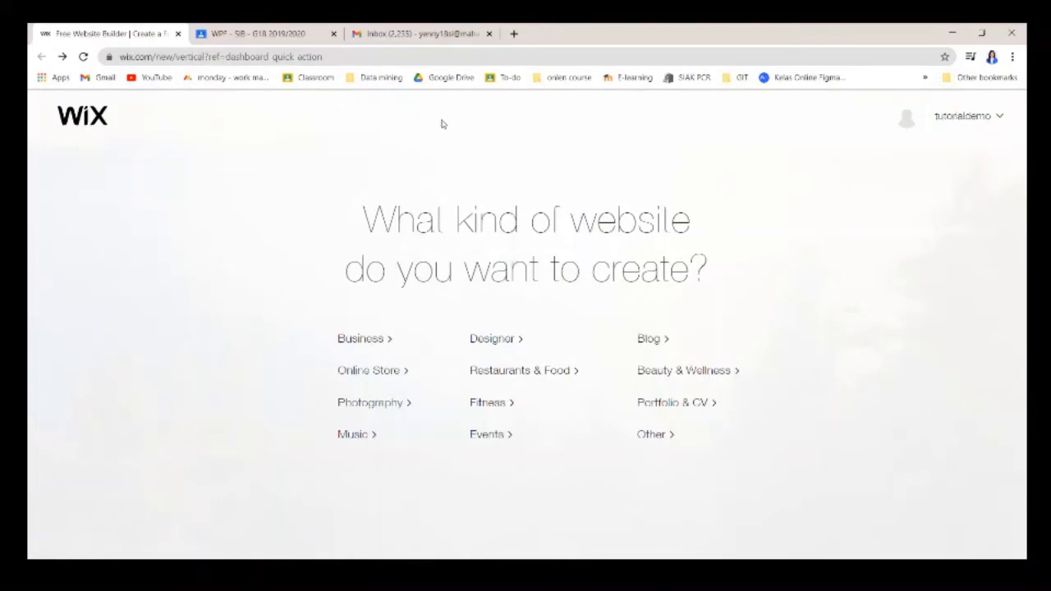
Choose Other as the website type and start the new site from a template.
left_click(655, 440)
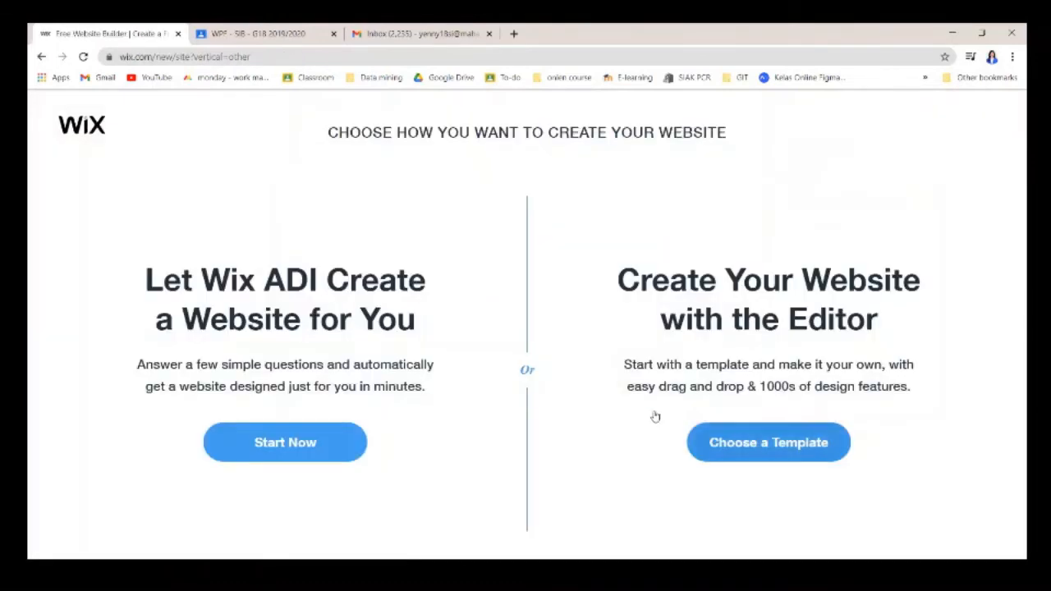
left_click(796, 444)
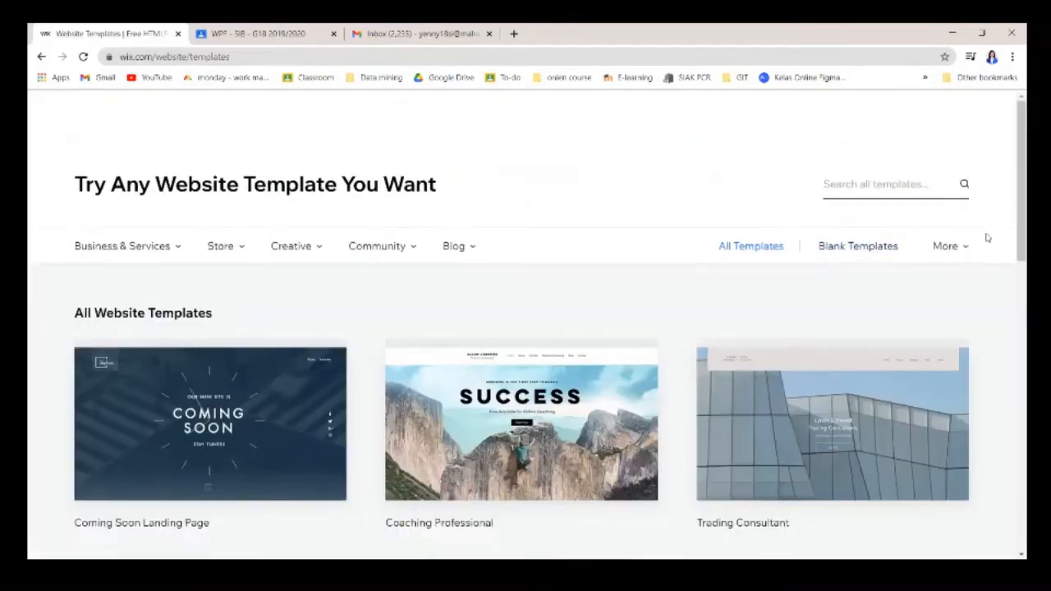
scroll(964, 250, "down", 3)
scroll(402, 263, "up", 3)
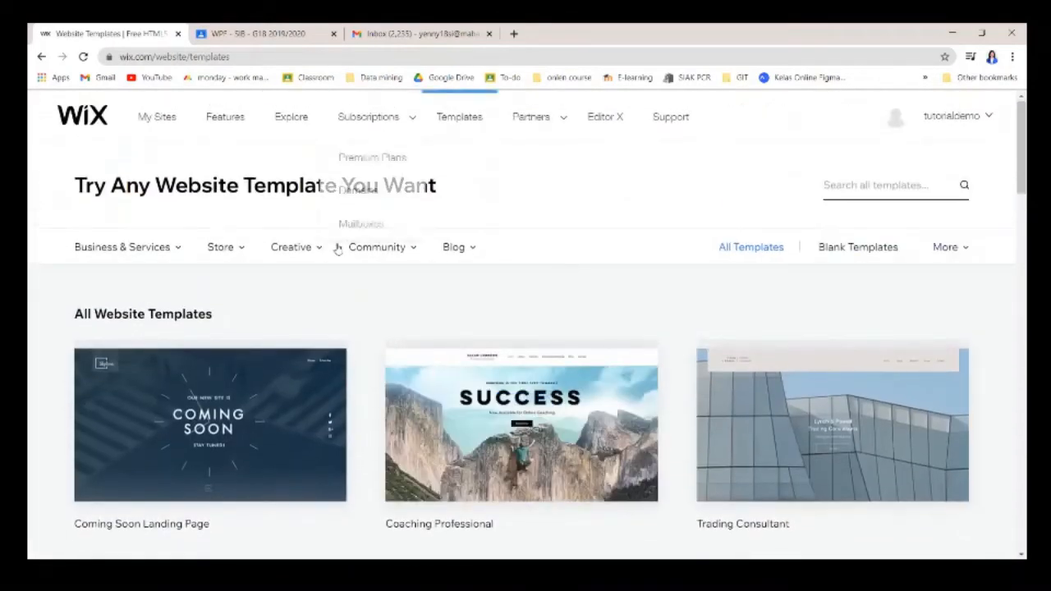
Browse the Schools & Universities templates in the education category.
mouse_move(371, 252)
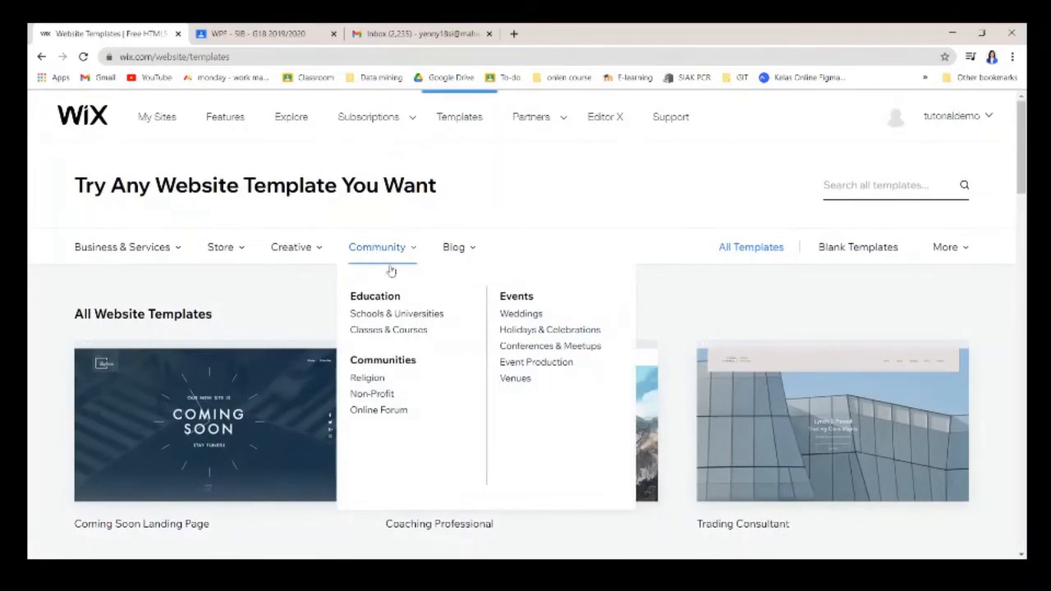
left_click(401, 319)
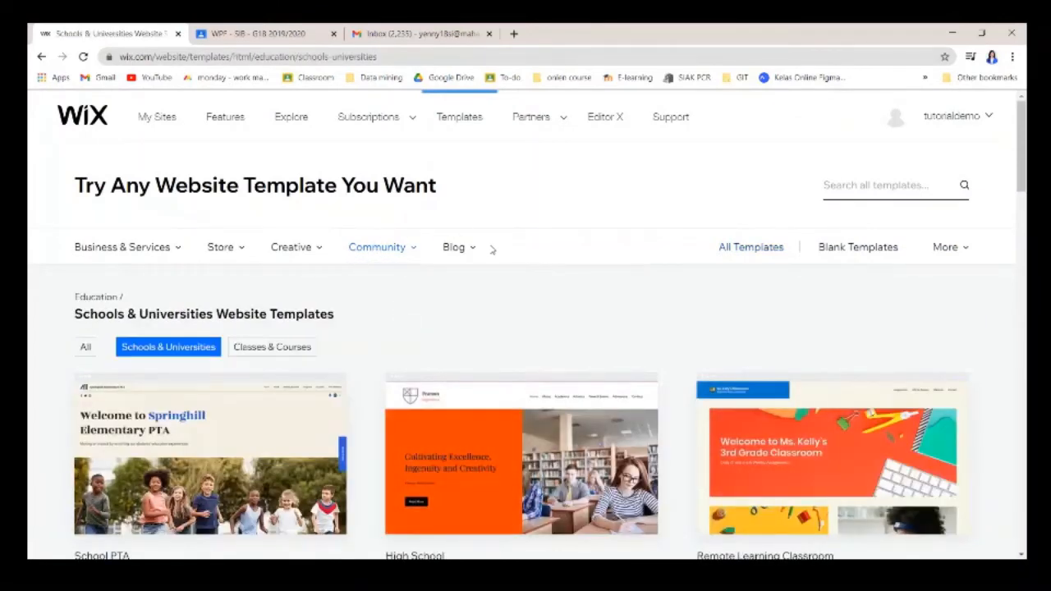
scroll(443, 361, "down", 2)
scroll(440, 367, "down", 5)
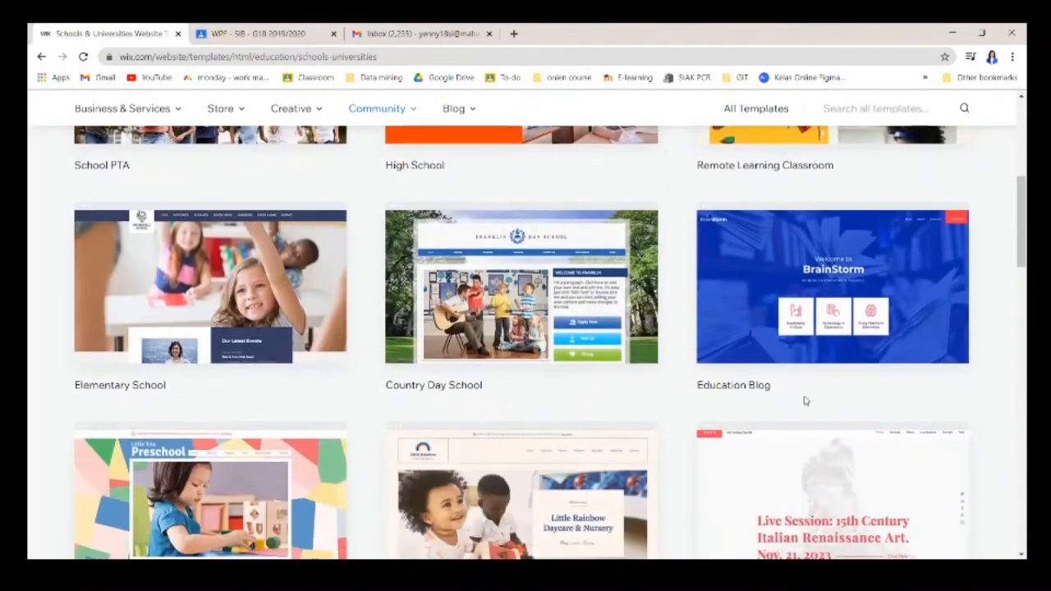
scroll(933, 434, "up", 1)
scroll(767, 389, "down", 5)
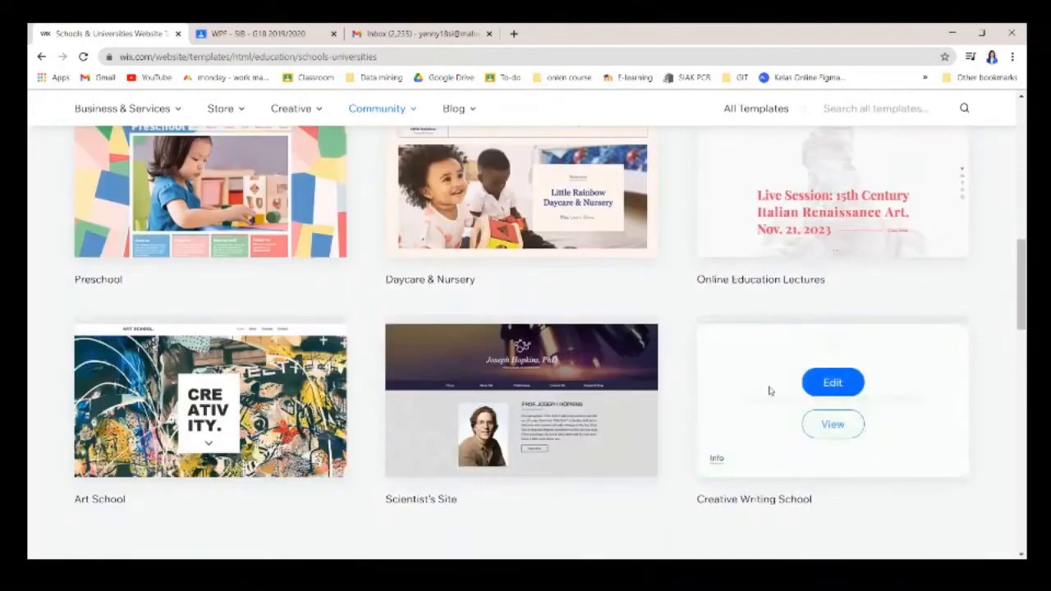
scroll(612, 310, "up", 1)
scroll(575, 295, "up", 6)
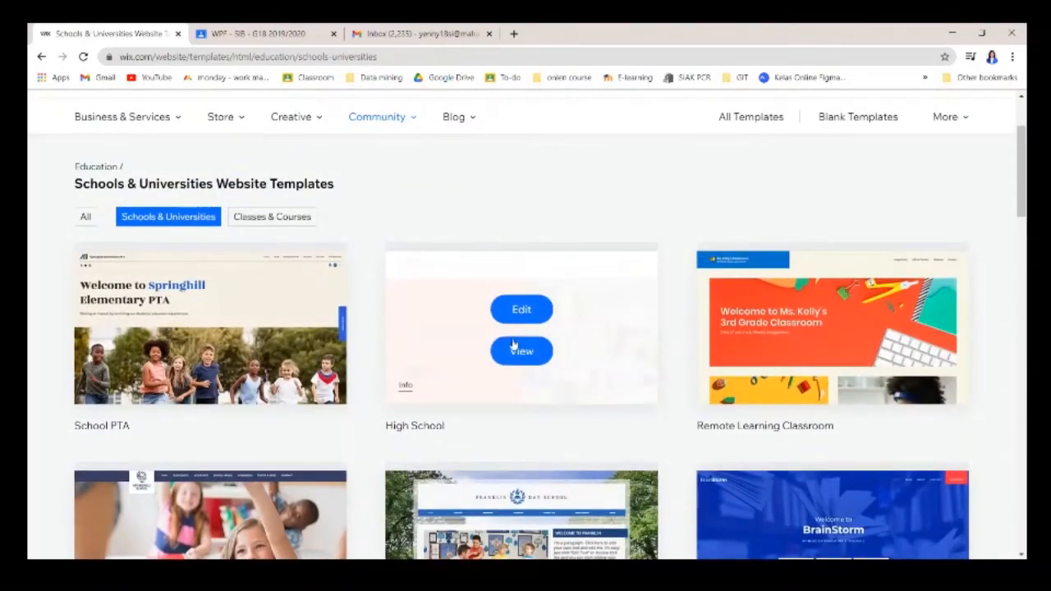
Open the High School template for editing and dismiss the welcome dialog with Start Now.
left_click(521, 310)
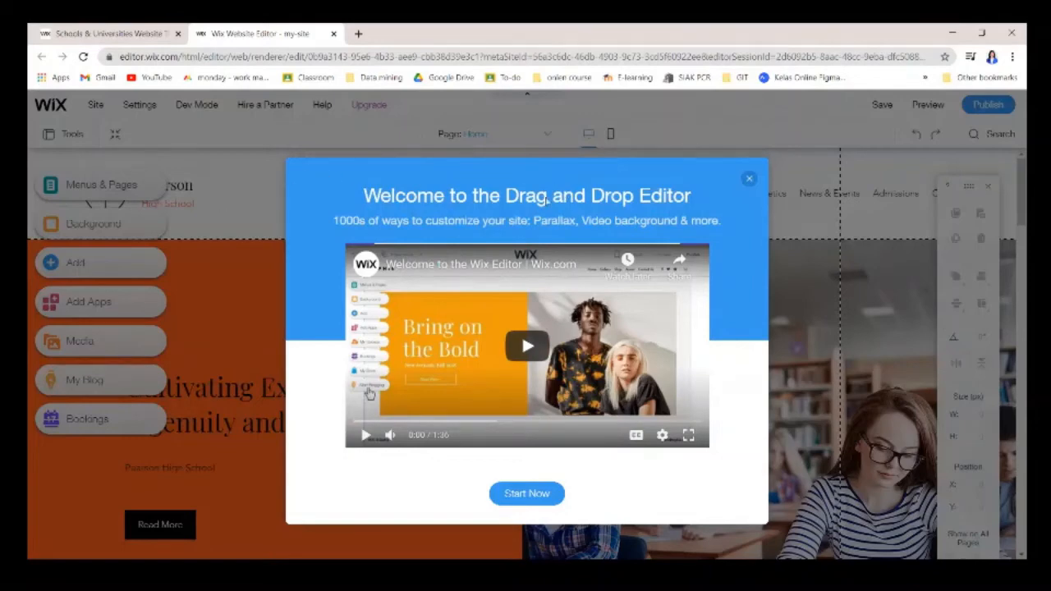
left_click(527, 493)
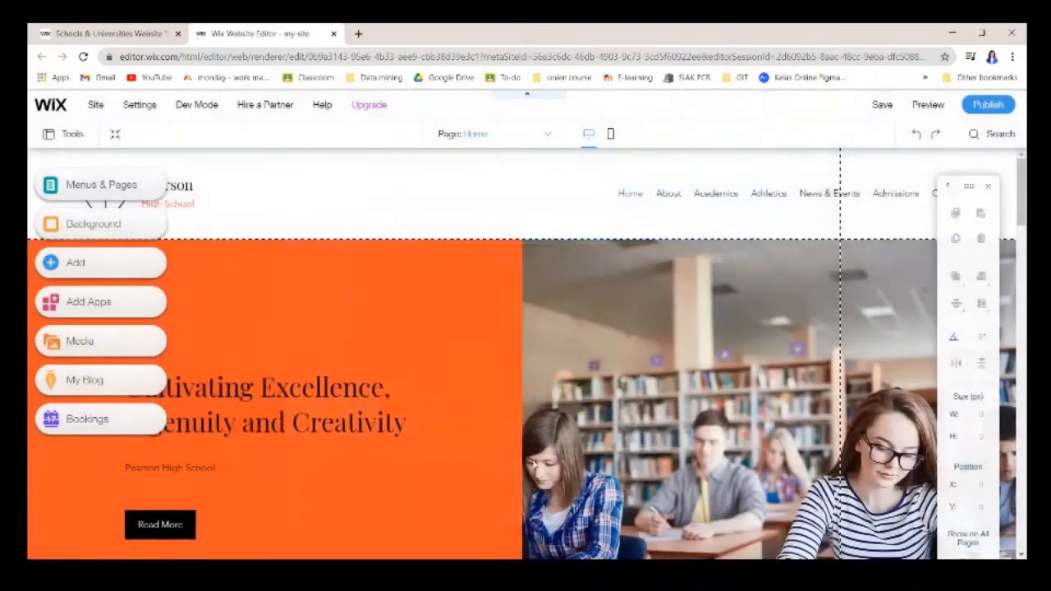
scroll(485, 283, "down", 8)
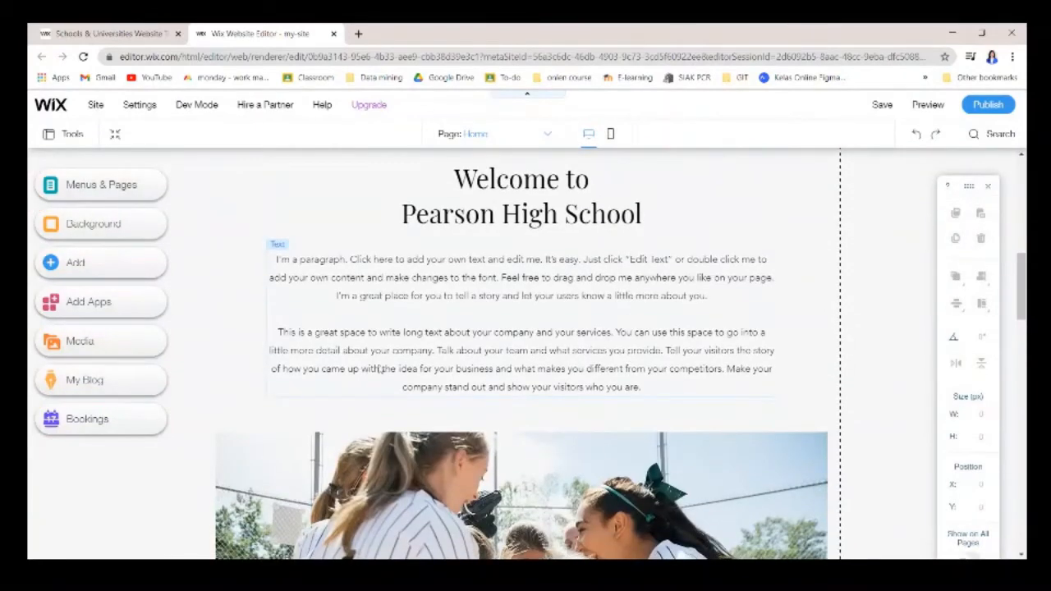
scroll(458, 297, "down", 1)
Select the shield logo image in the Pearson High School header.
scroll(544, 327, "down", 5)
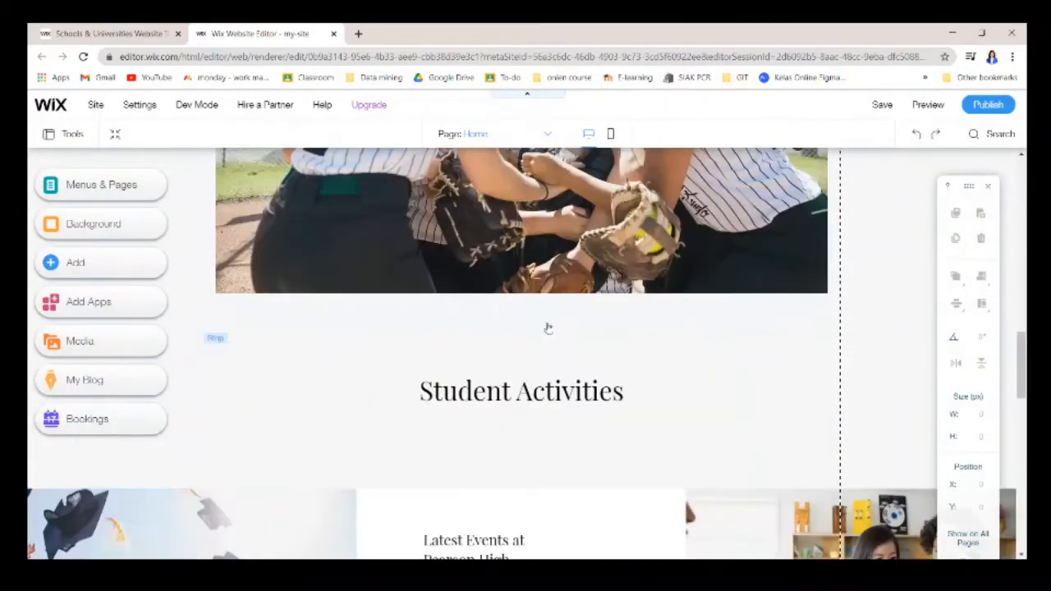
scroll(624, 300, "up", 10)
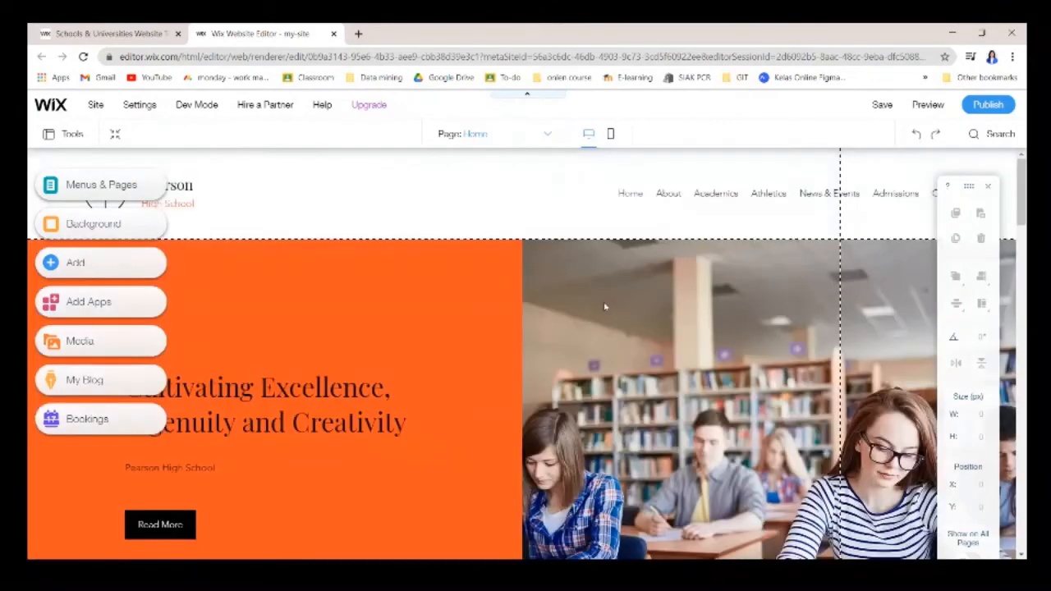
left_click(182, 191)
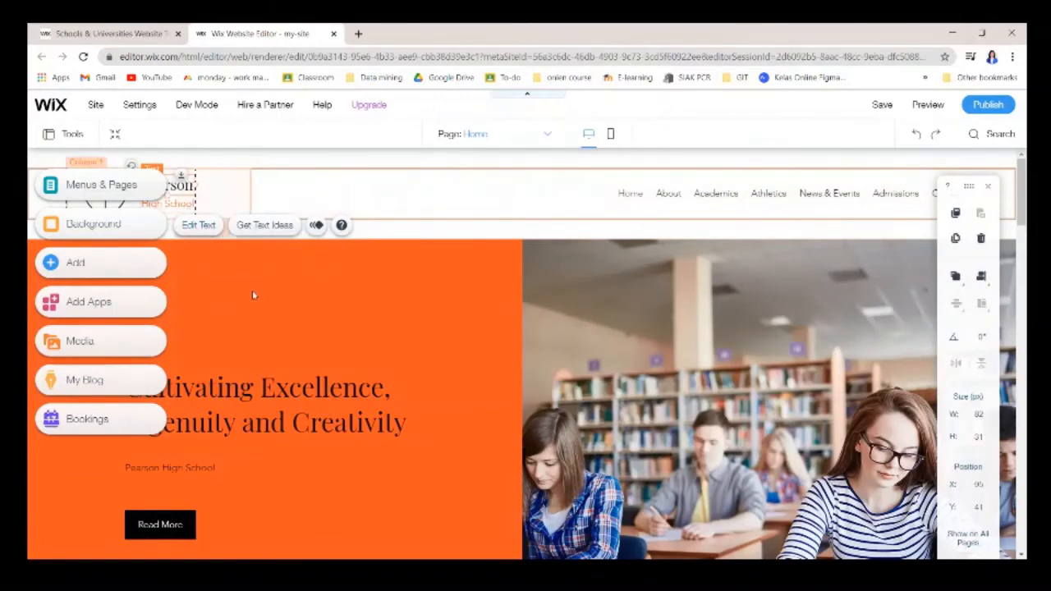
left_click(113, 195)
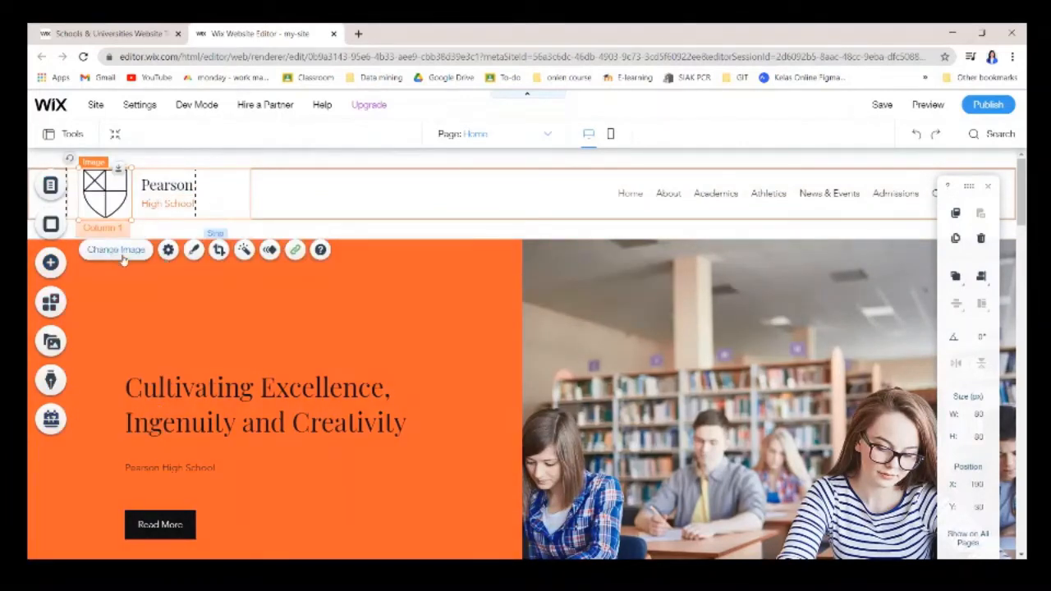
Replace the header's shield logo with uploaded pcr.png and enlarge it to about 94 by 94.
left_click(115, 249)
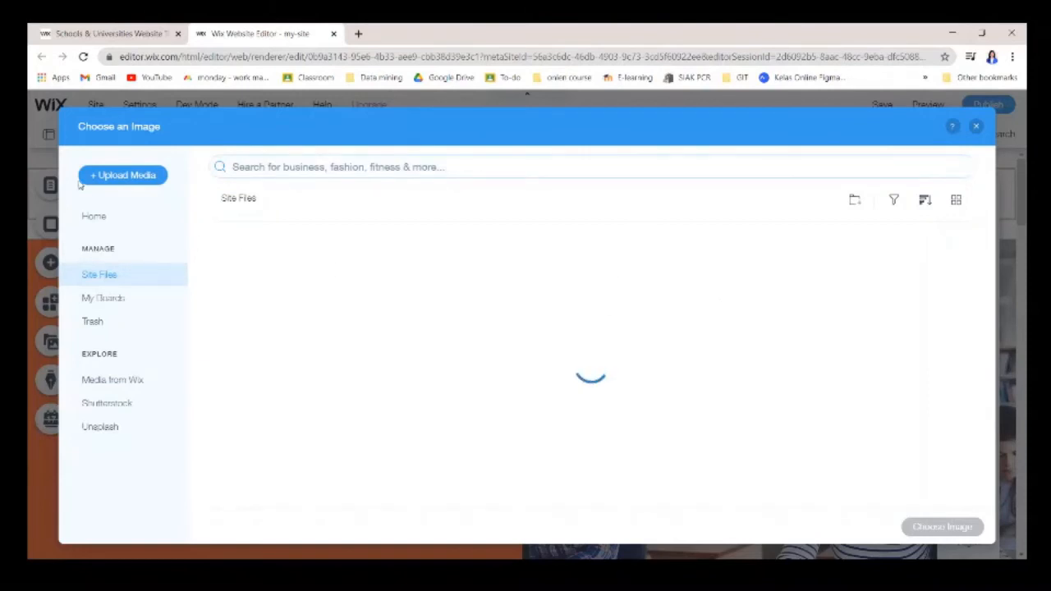
left_click(119, 176)
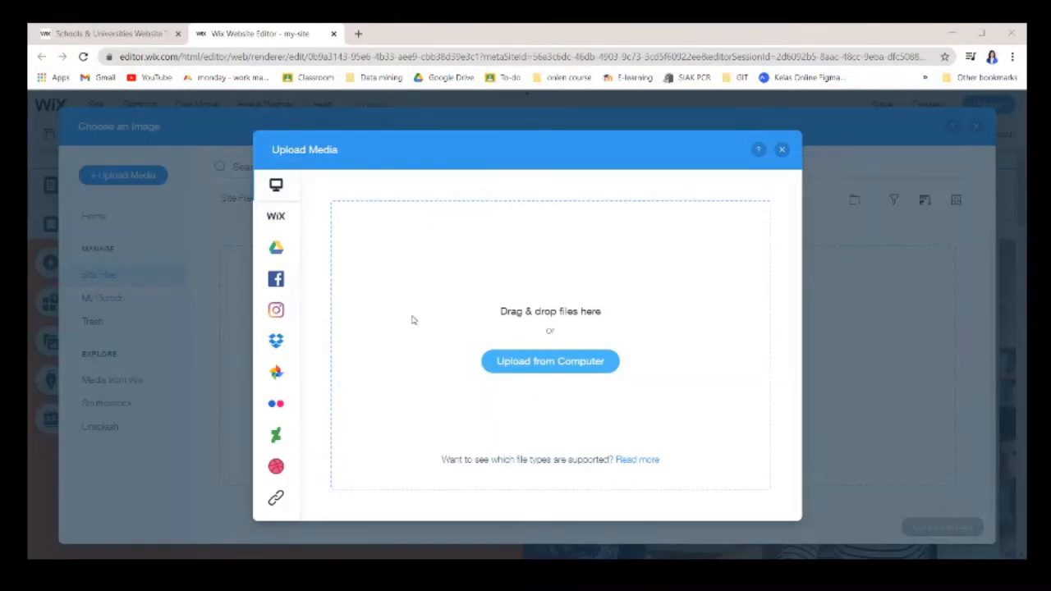
left_click(547, 367)
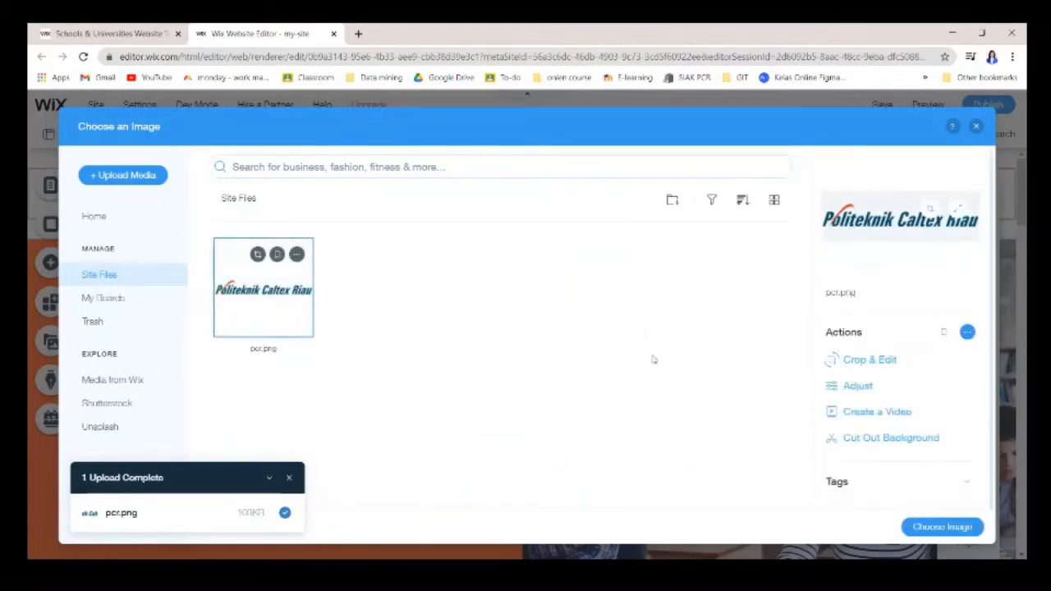
left_click(940, 526)
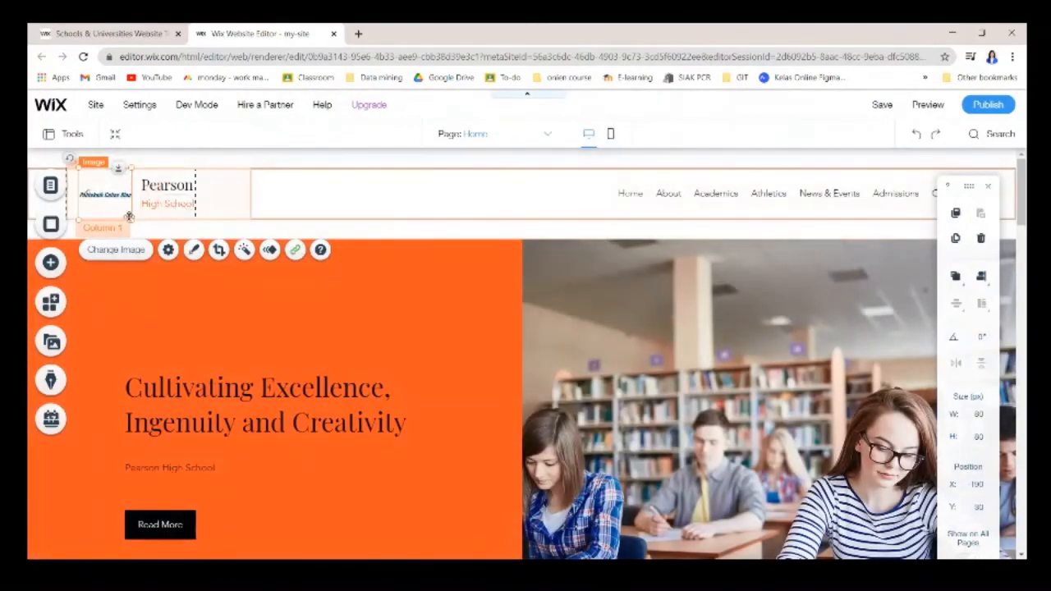
left_click_drag(132, 222, 142, 222)
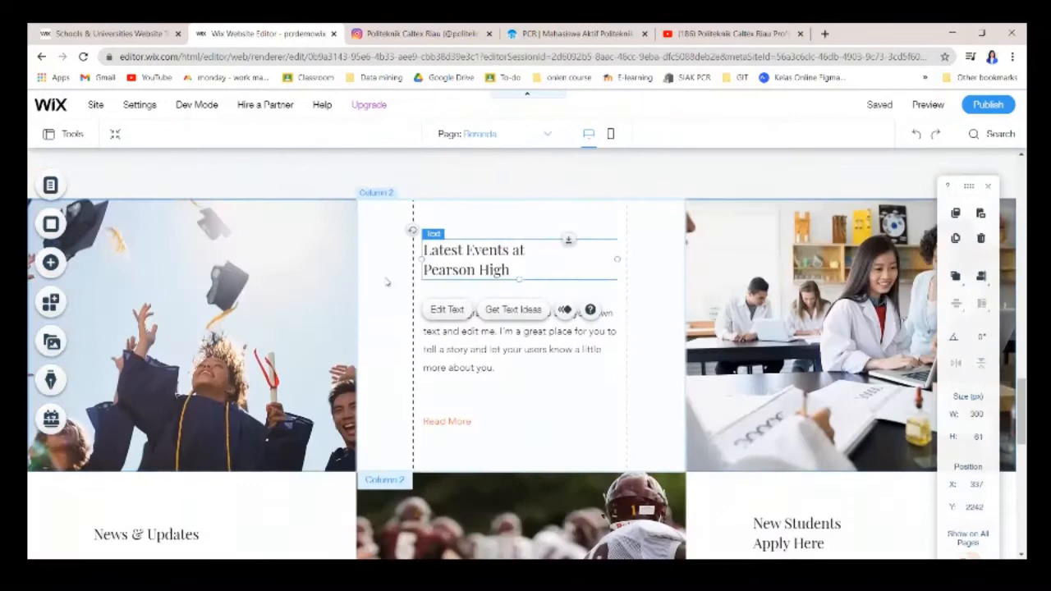
Scroll to the Subscribe Form and bring up the Add elements panel.
scroll(471, 293, "down", 10)
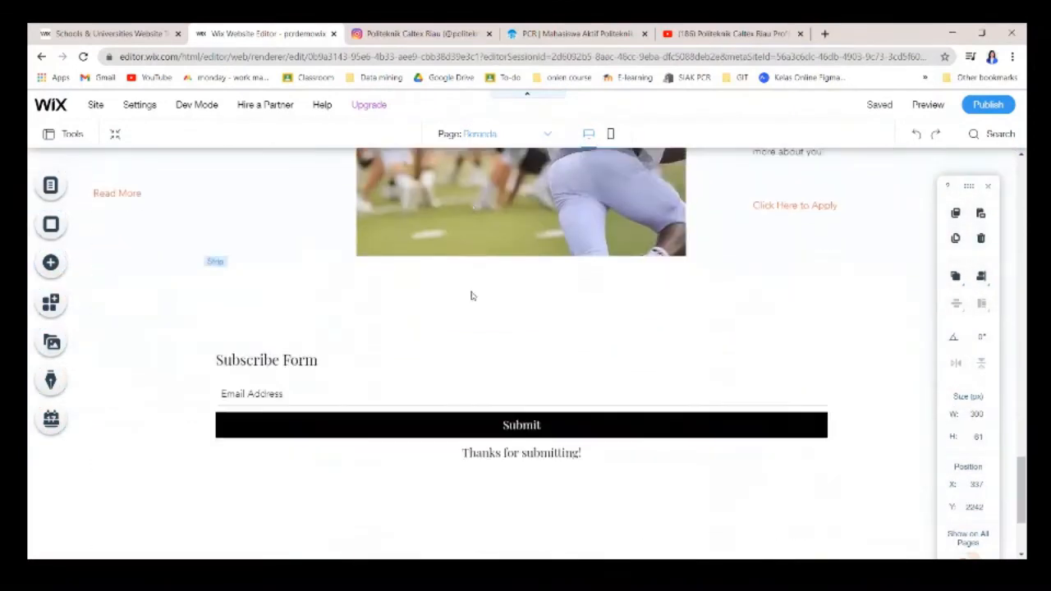
scroll(479, 297, "up", 2)
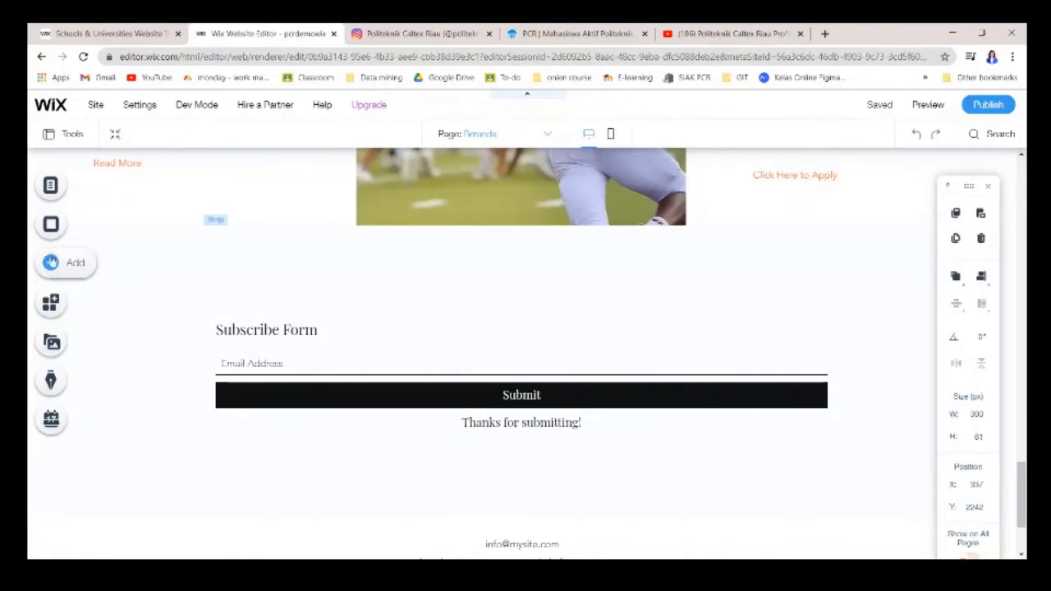
left_click(52, 263)
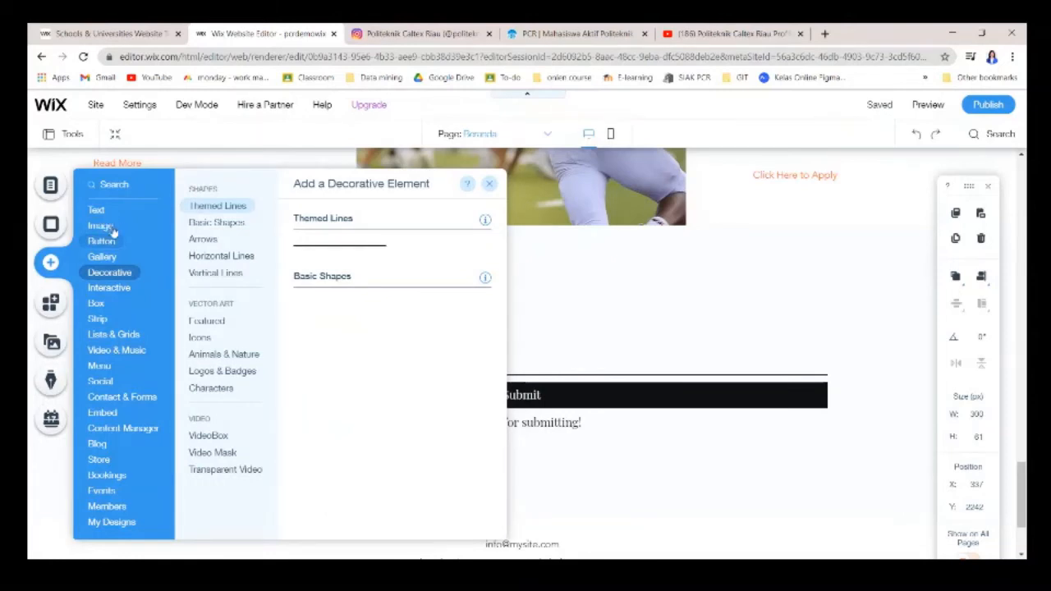
Drag a Video Upload player from Video & Music onto the Subscribe Form strip at 480 by 270.
left_click(115, 288)
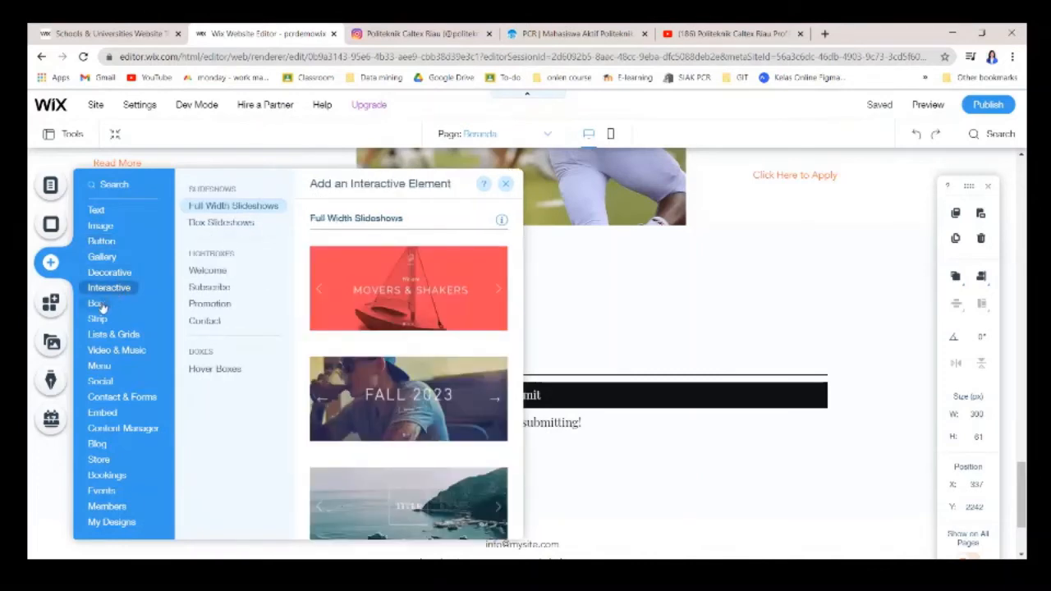
left_click(103, 306)
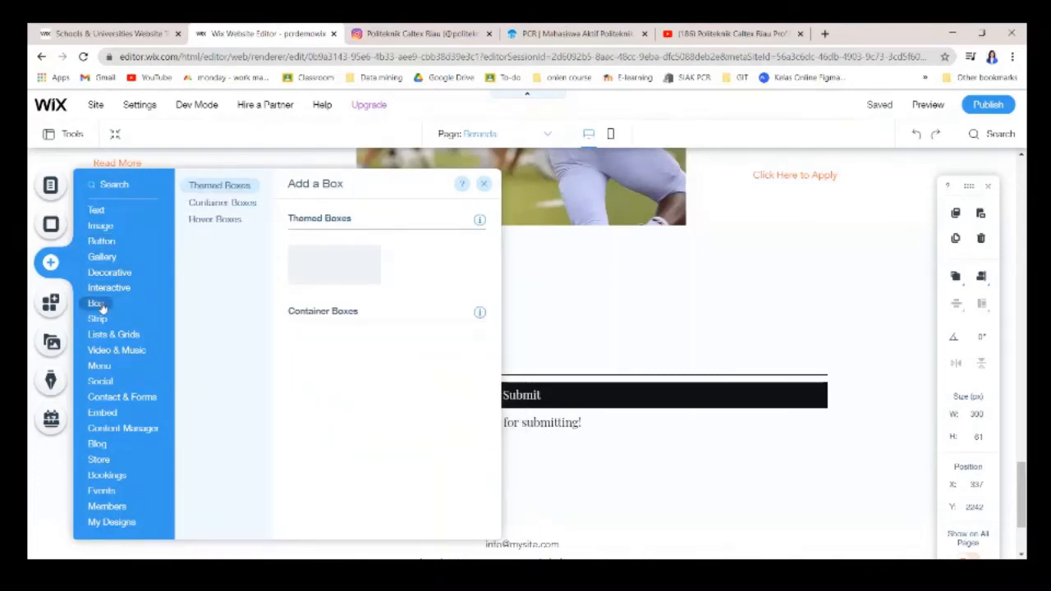
left_click(99, 319)
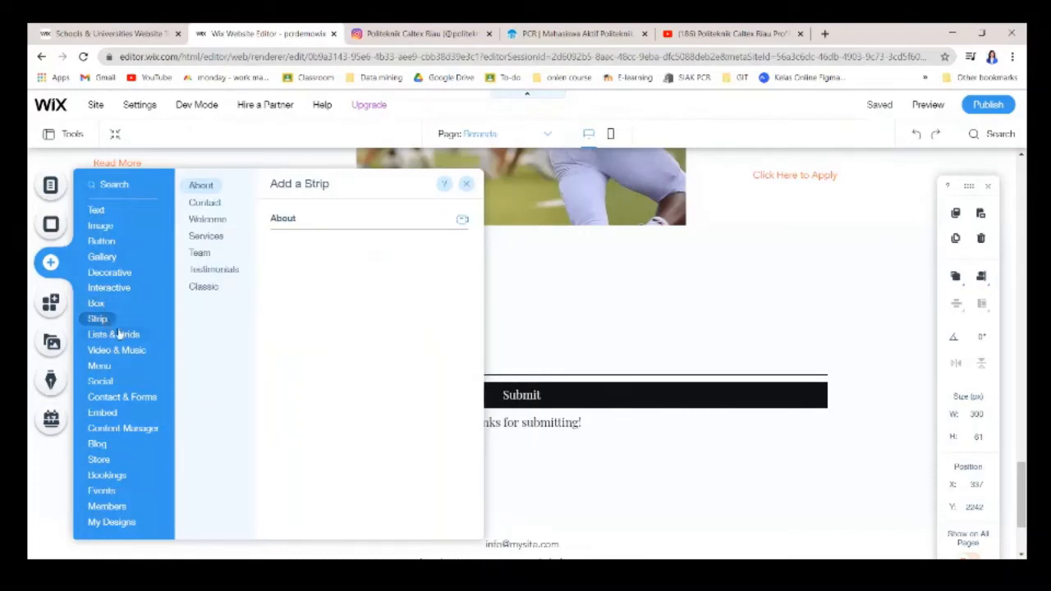
left_click(119, 334)
left_click(119, 355)
left_click(114, 384)
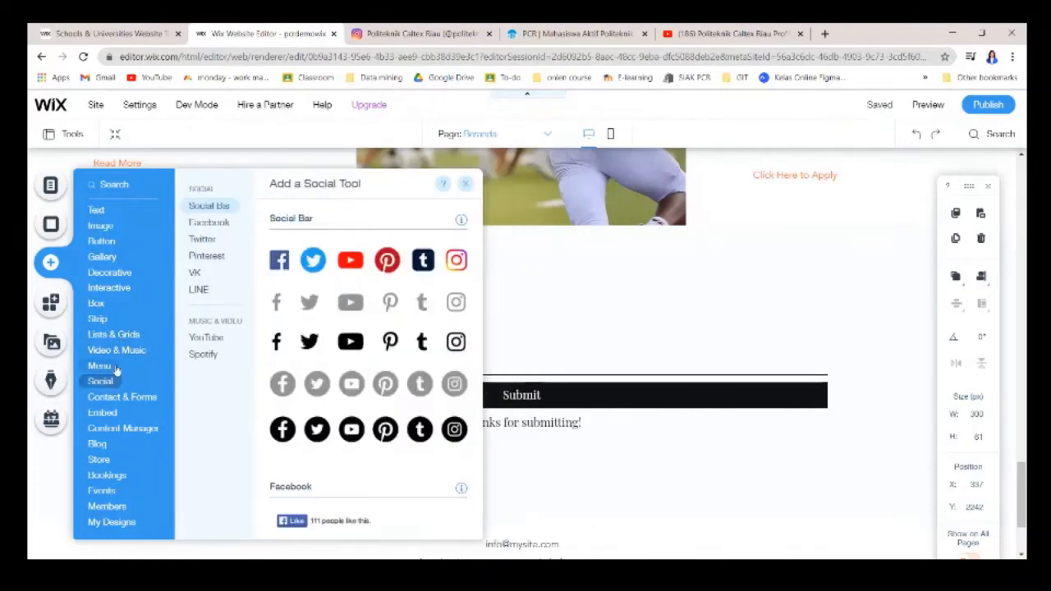
mouse_move(116, 355)
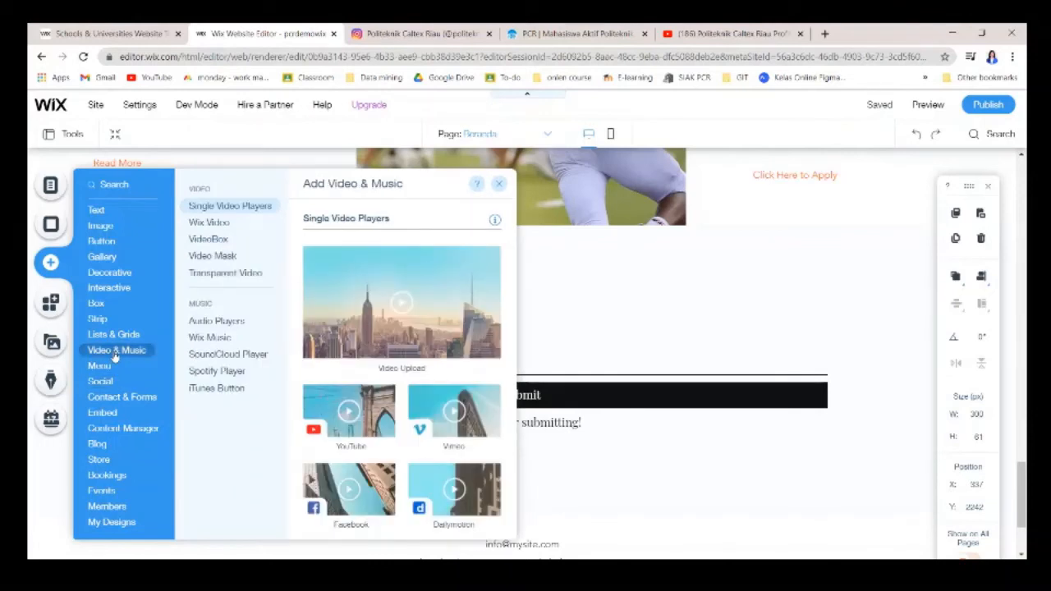
left_click_drag(407, 306, 592, 320)
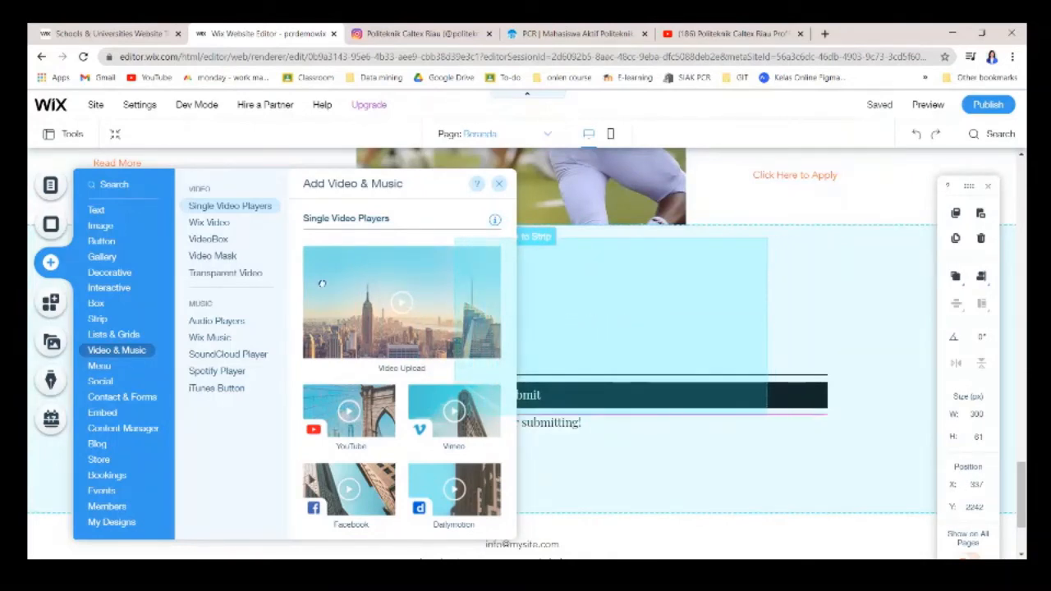
left_click_drag(674, 336, 614, 337)
left_click_drag(646, 305, 651, 310)
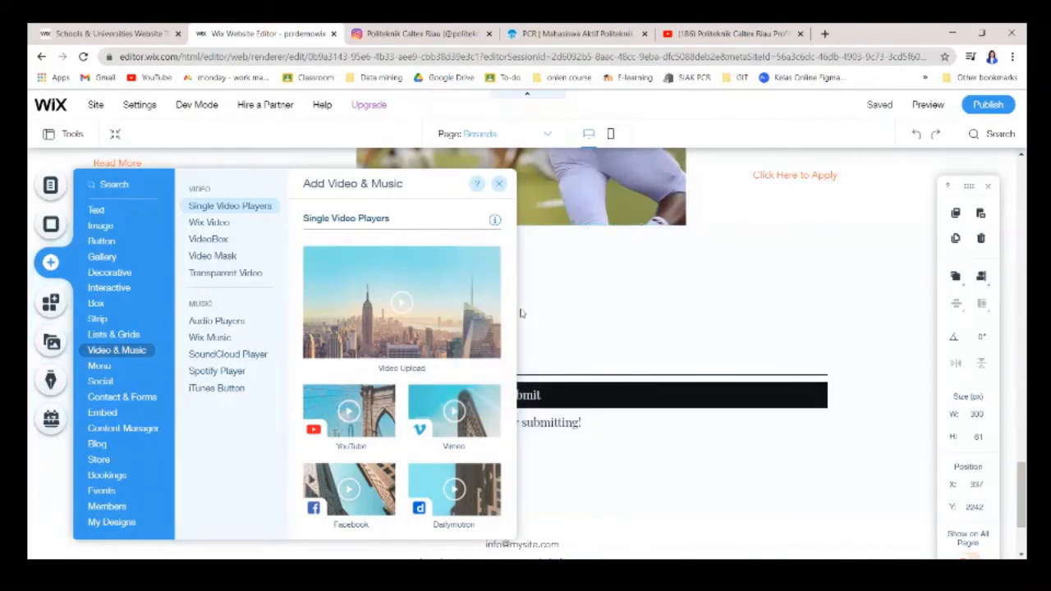
left_click(362, 309)
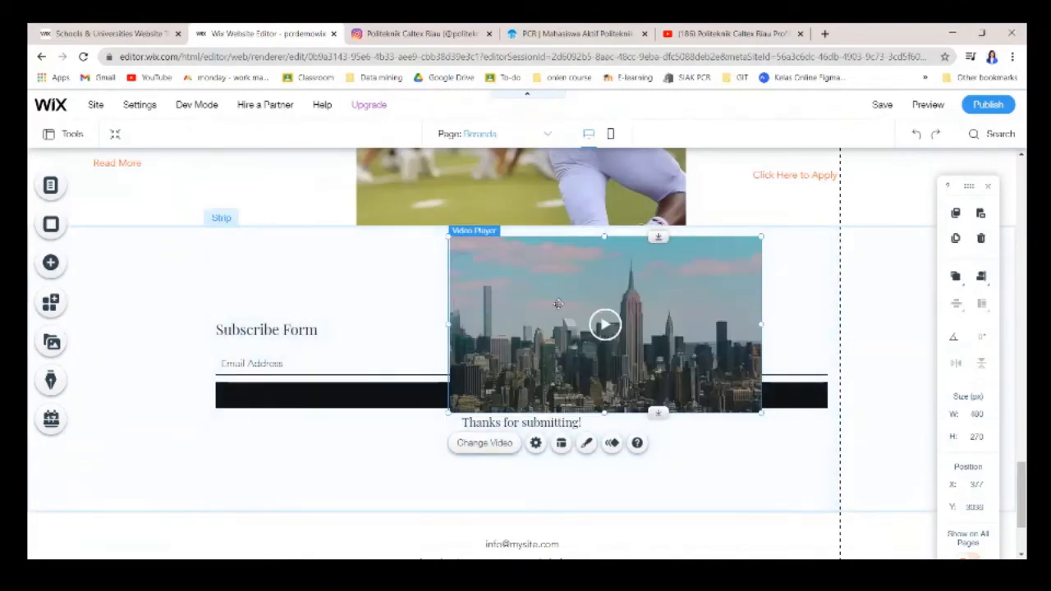
Move the video player to the strip's top-left and lengthen the section above the footer.
left_click_drag(618, 303, 493, 310)
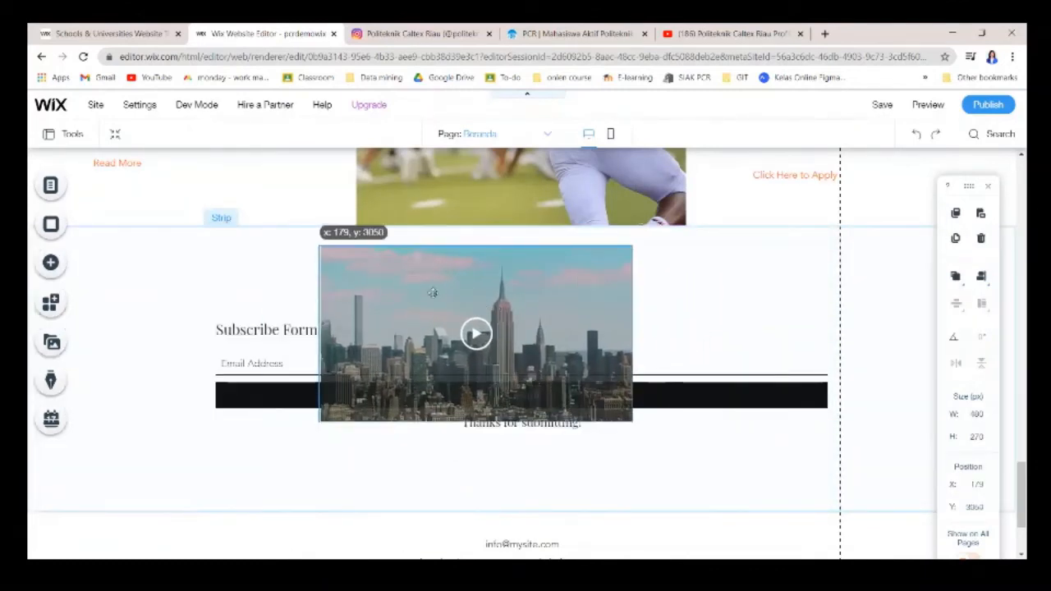
left_click_drag(411, 289, 135, 165)
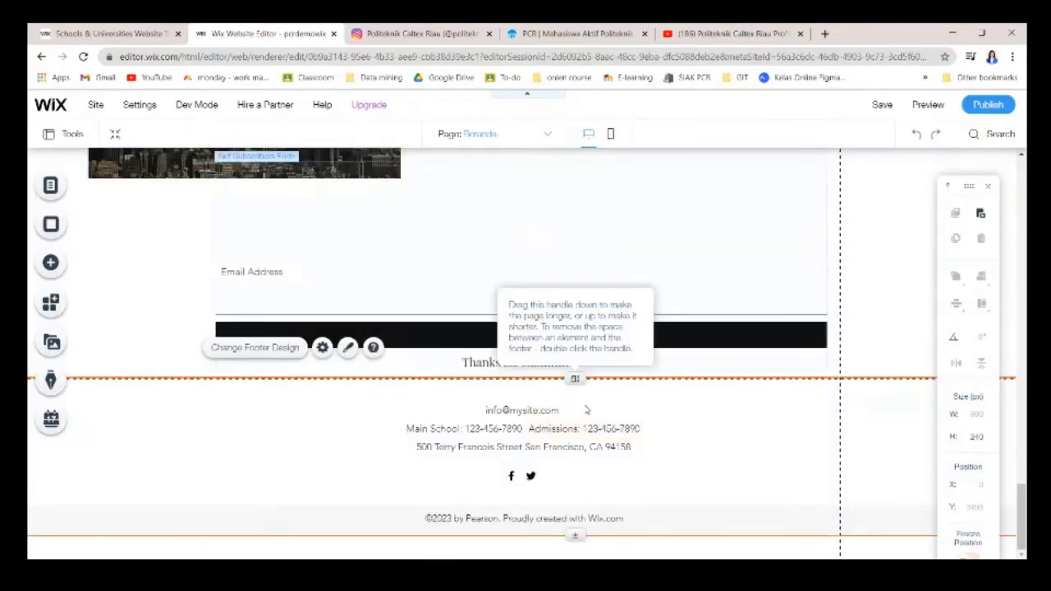
left_click_drag(575, 379, 568, 508)
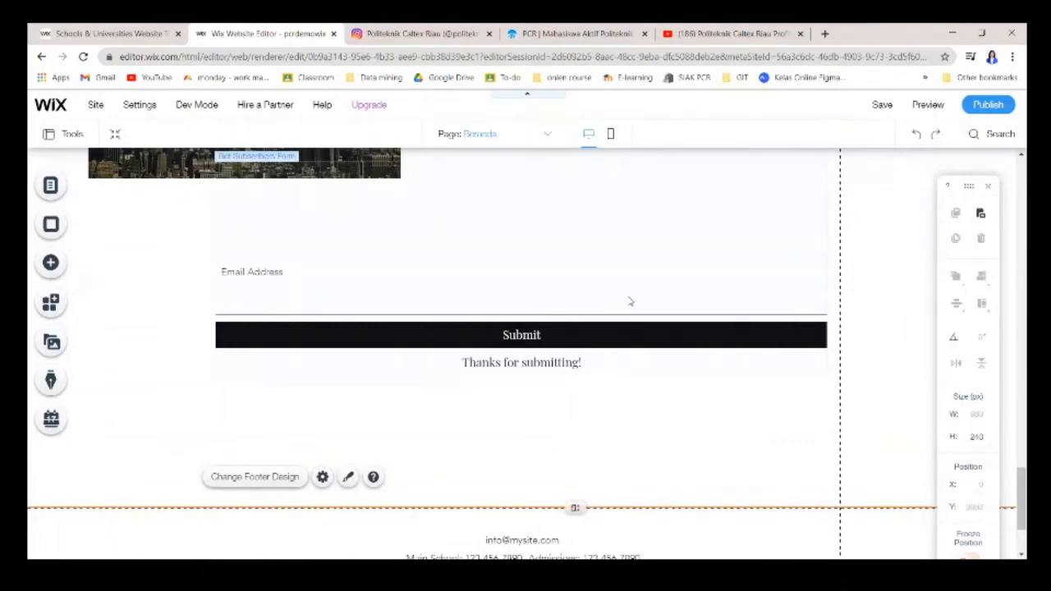
Move the Subscribe Form down, place the video just above it, and open Video Settings.
left_click(528, 295)
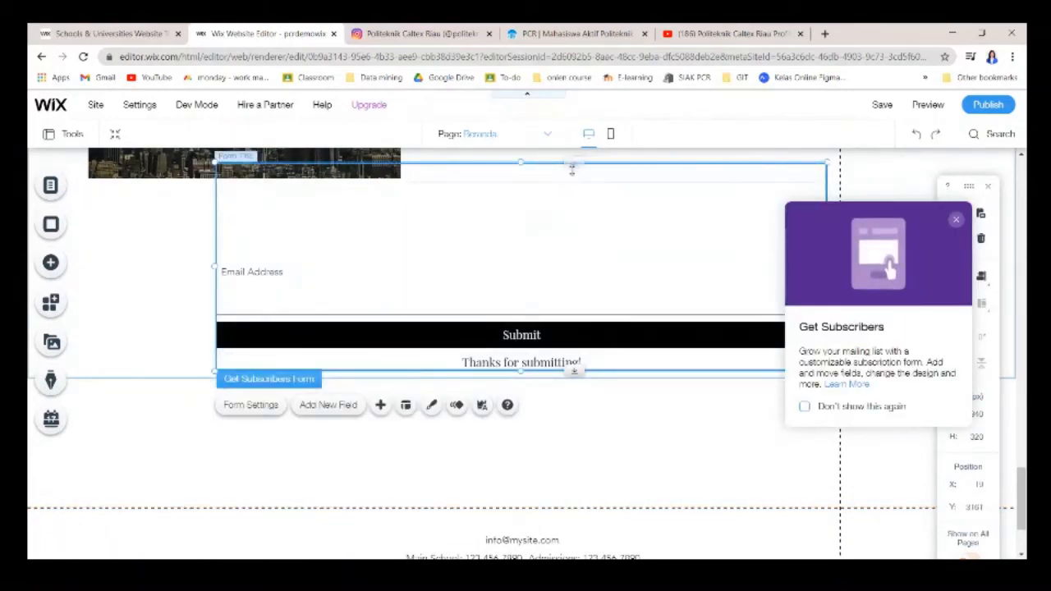
left_click_drag(572, 169, 562, 288)
scroll(575, 269, "up", 2)
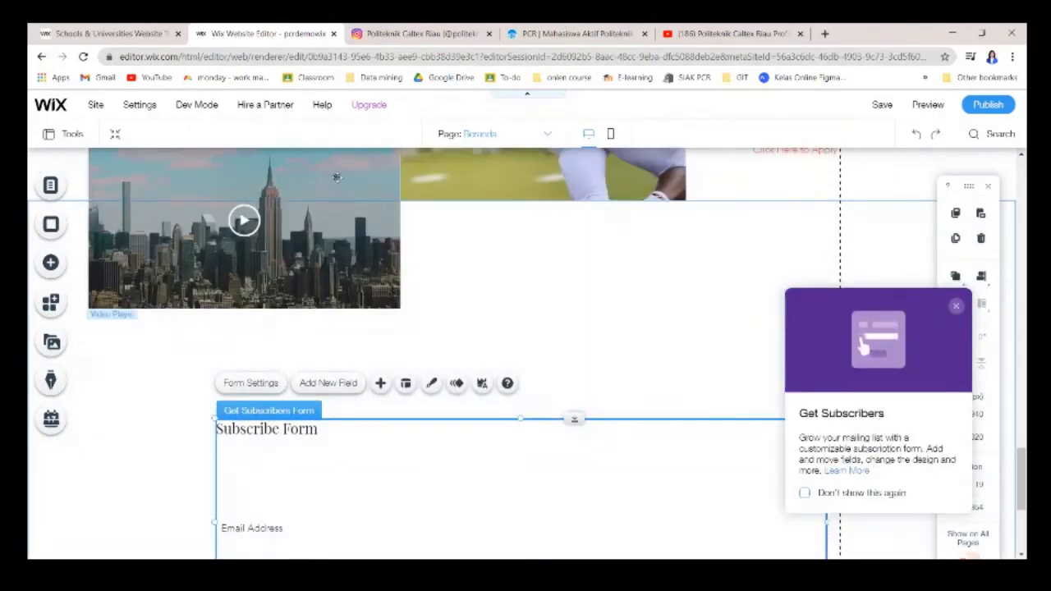
left_click_drag(332, 177, 451, 261)
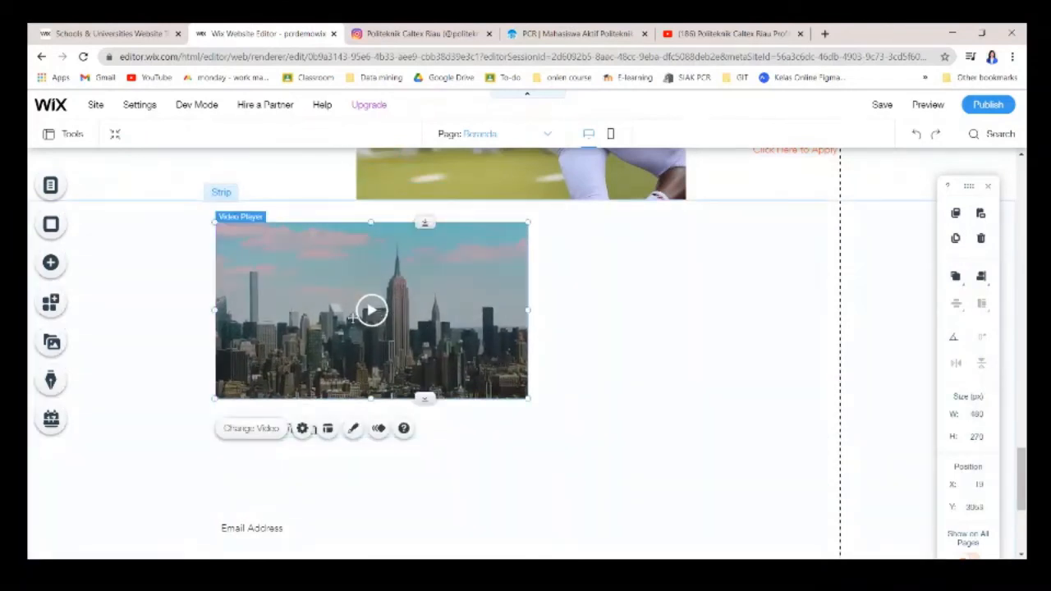
left_click(302, 428)
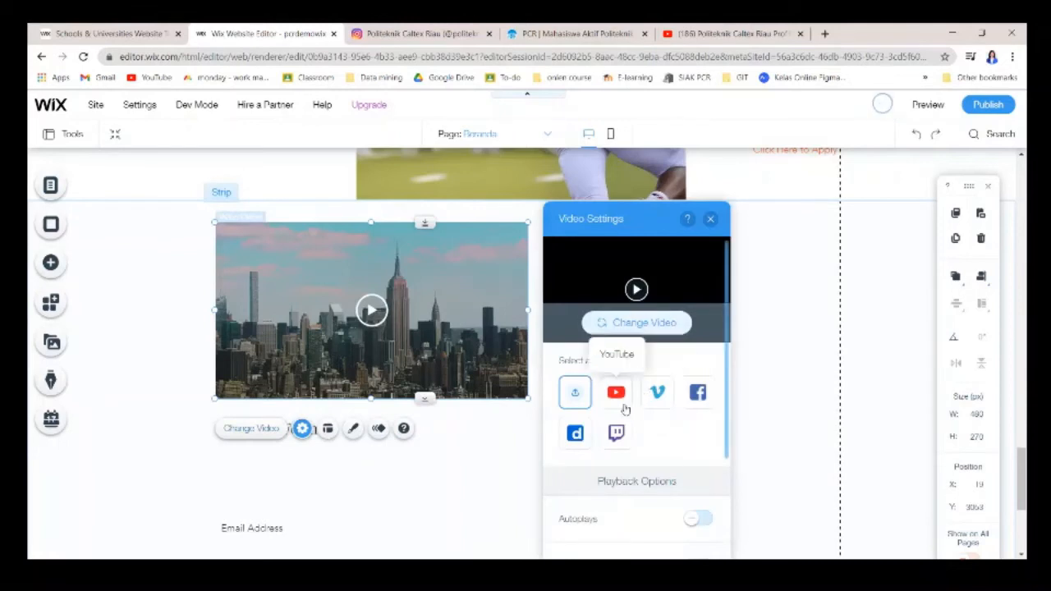
Switch the video source to YouTube and paste the campus profile video's link.
left_click(618, 396)
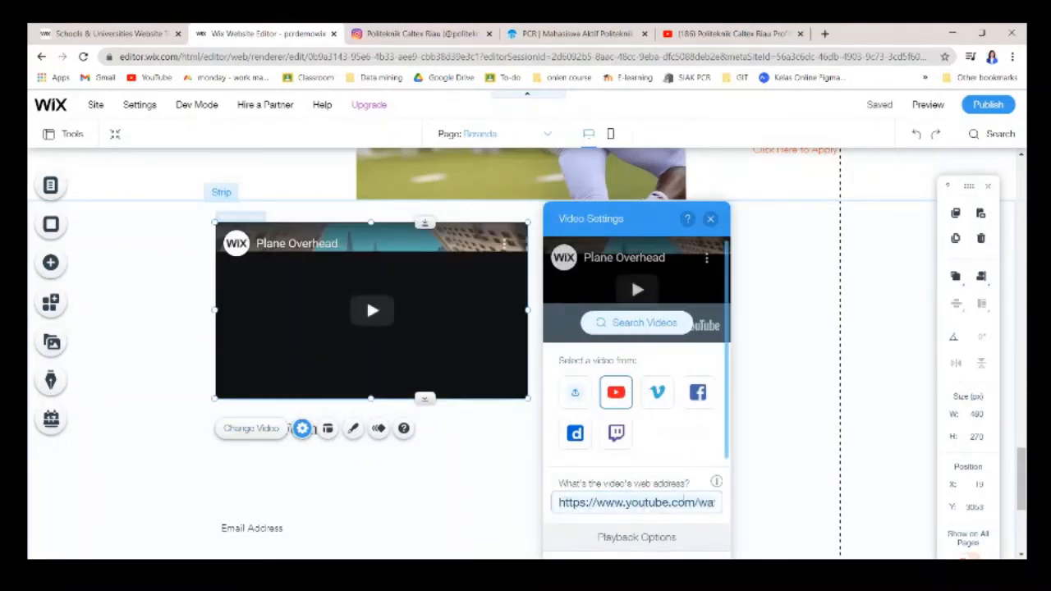
key("ctrl+a")
key("ctrl+v")
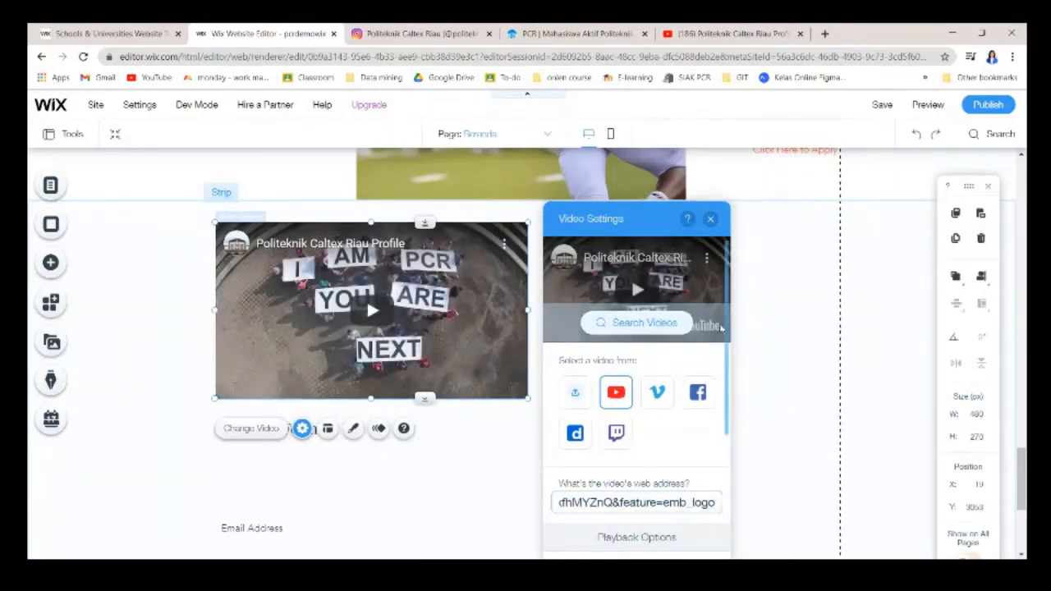
scroll(649, 492, "down", 3)
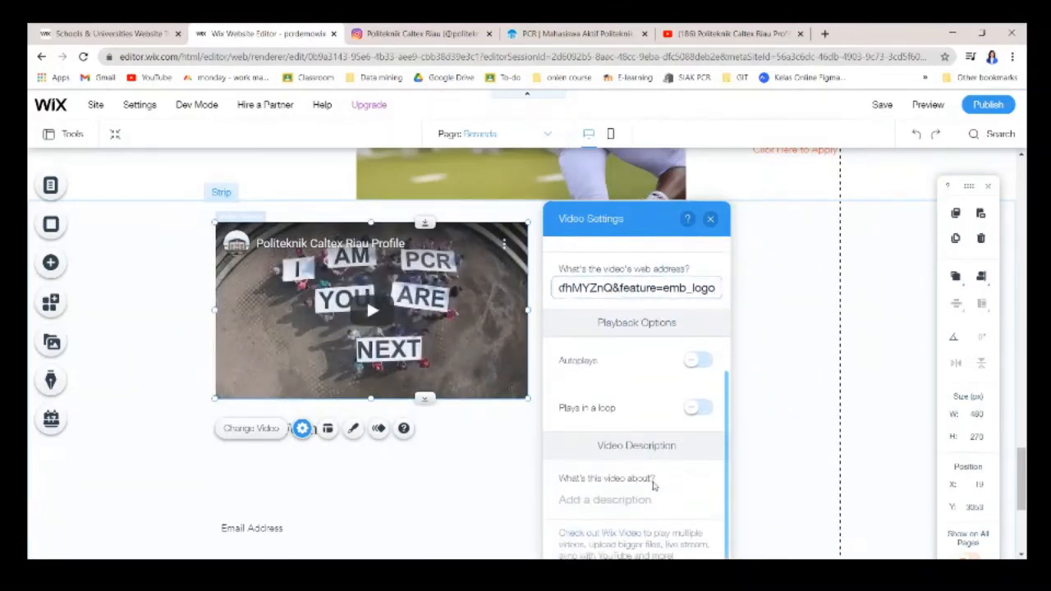
scroll(650, 497, "up", 1)
scroll(650, 499, "down", 1)
Describe the video as 'Video Perkenalan Kampus PCR', turn on autoplay, and close the settings.
left_click(648, 502)
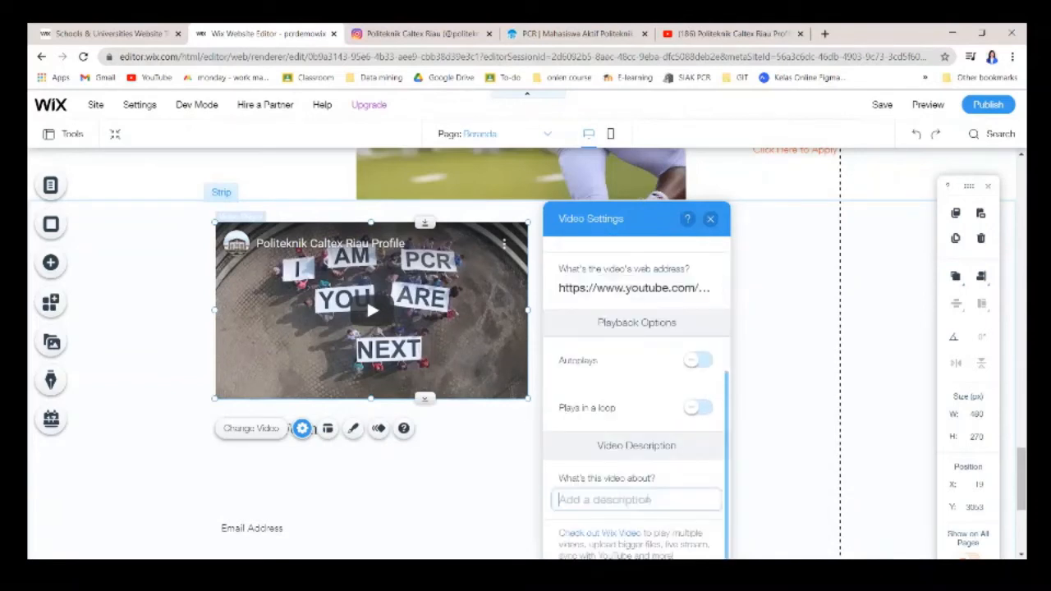
type("Video Perkenalan Kampus")
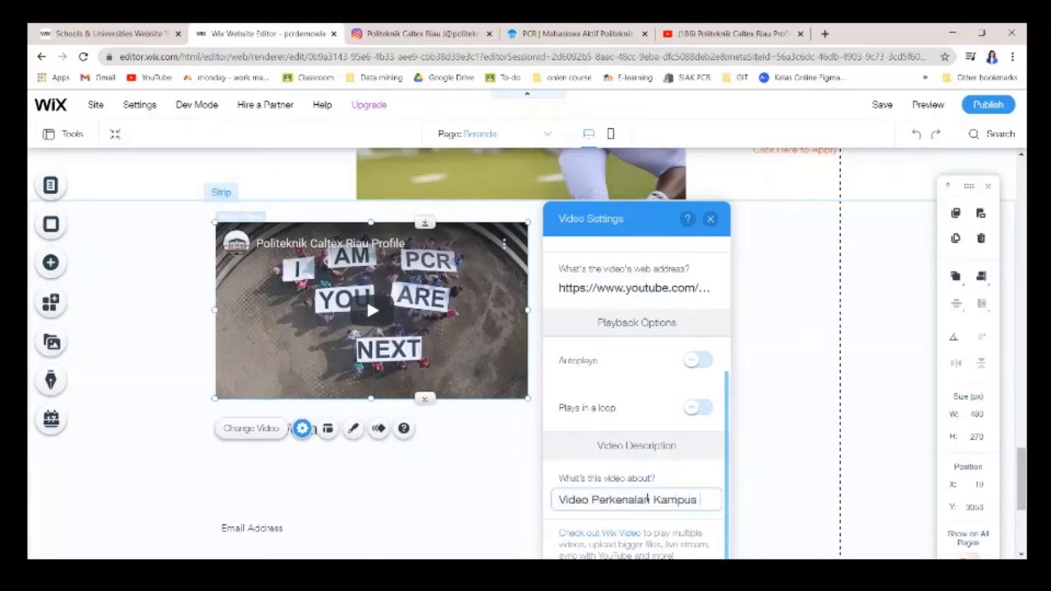
type("PCR")
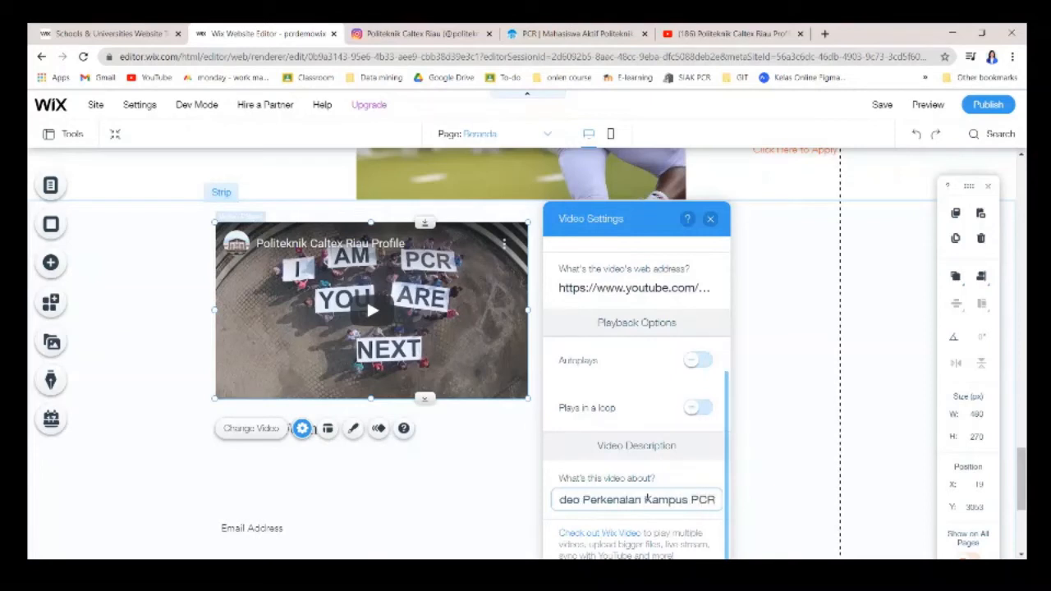
left_click(698, 366)
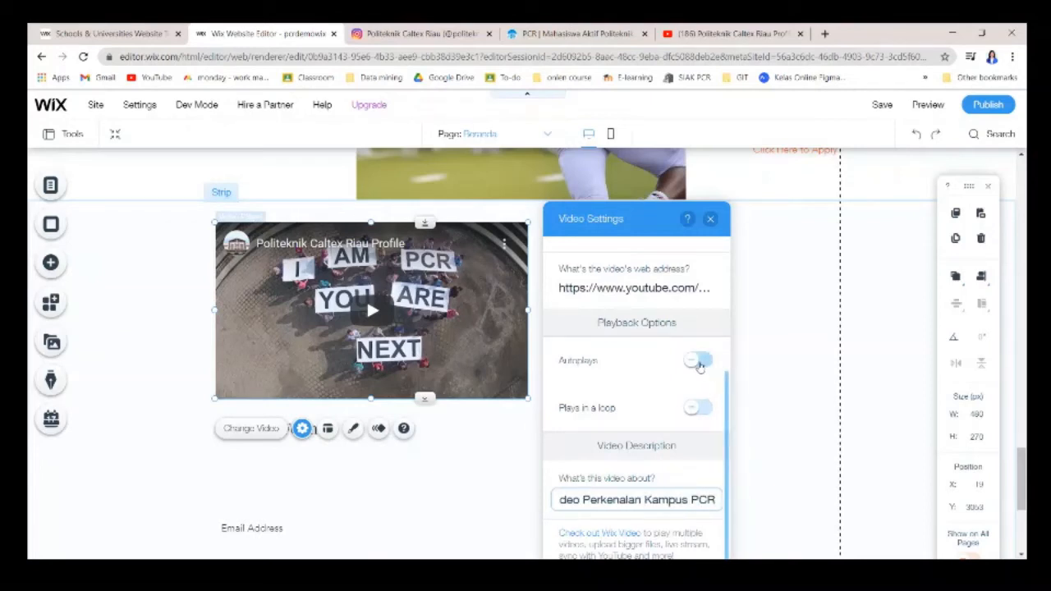
scroll(644, 431, "down", 1)
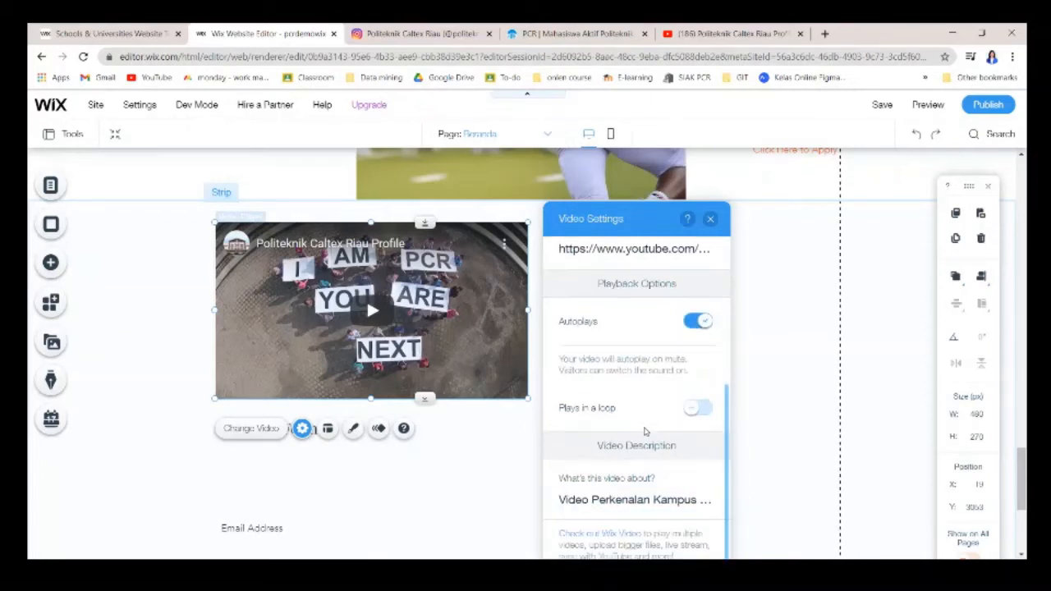
scroll(647, 433, "up", 5)
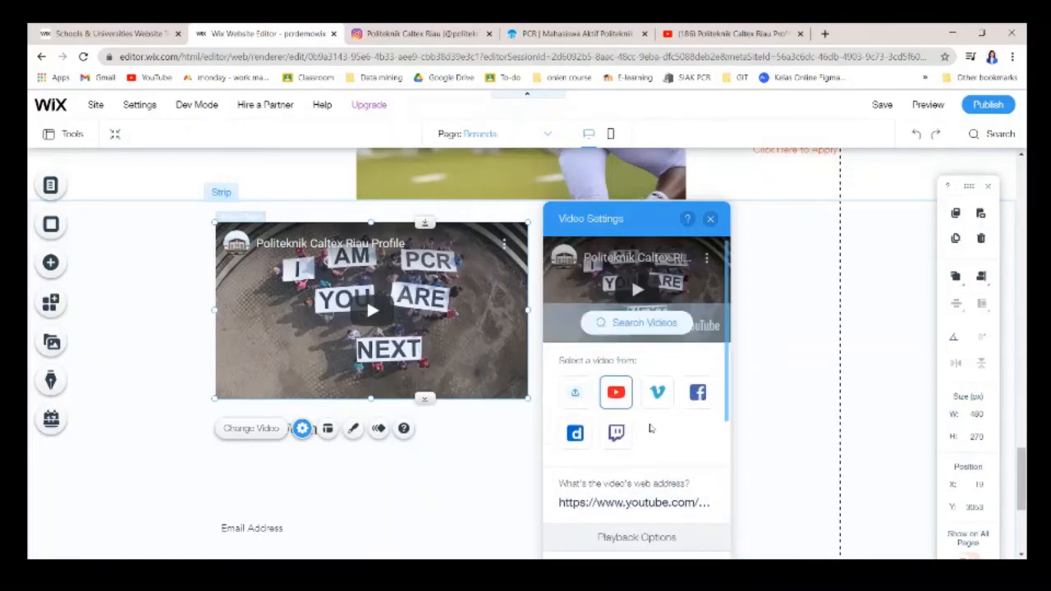
scroll(685, 373, "down", 6)
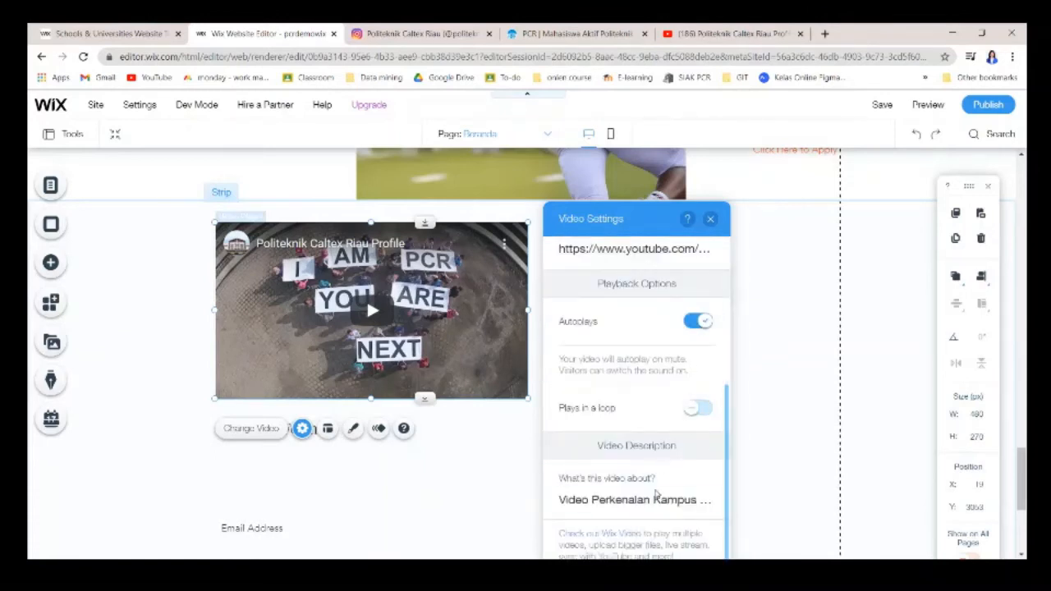
left_click(710, 219)
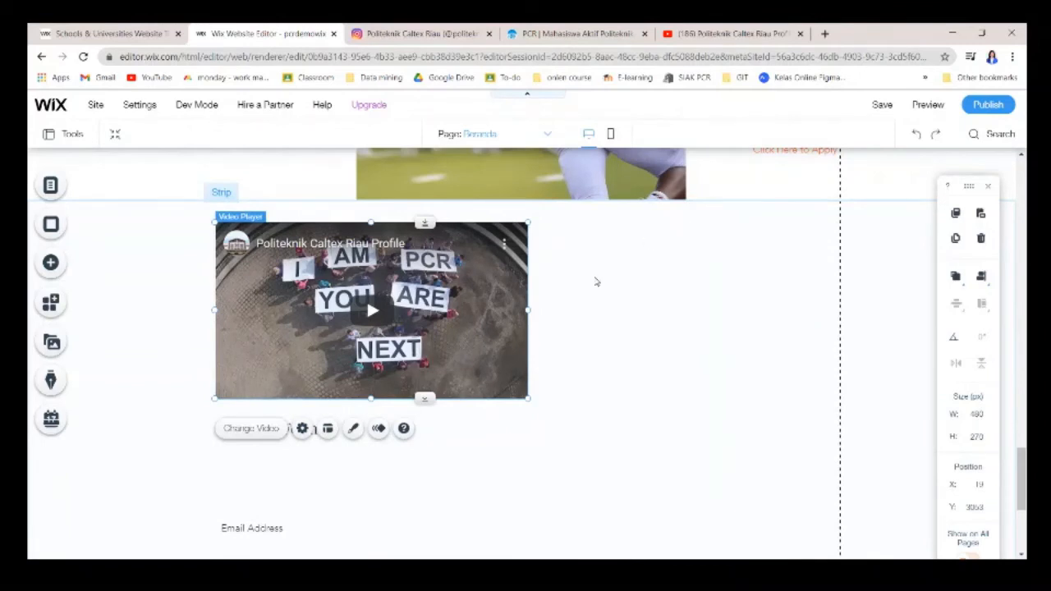
Add an ALL CAPS TITLE heading from Text > Titles to the right of the video.
left_click(468, 420)
left_click(650, 312)
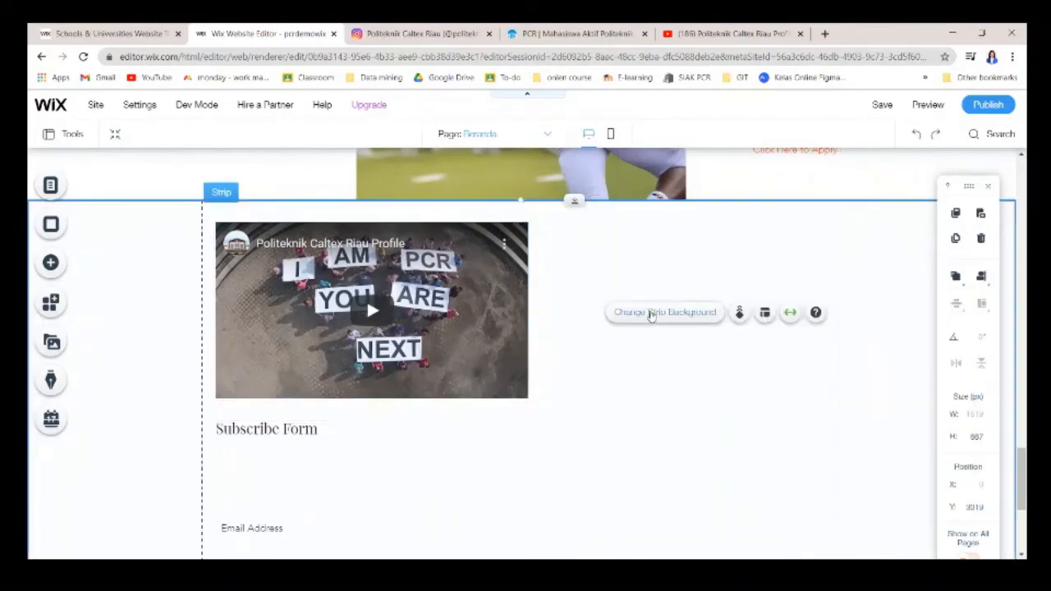
left_click(619, 269)
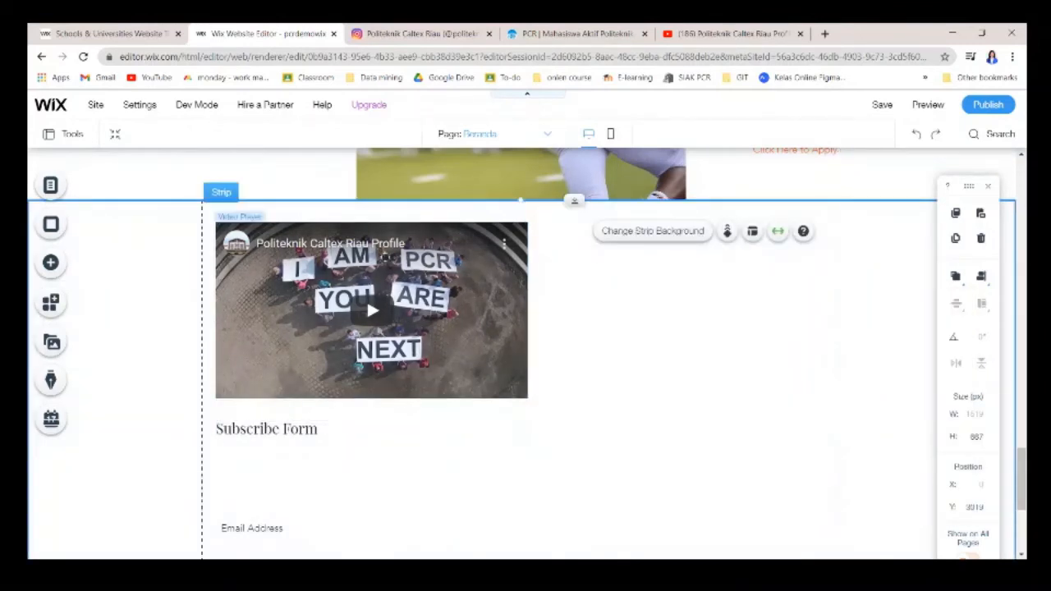
left_click(57, 259)
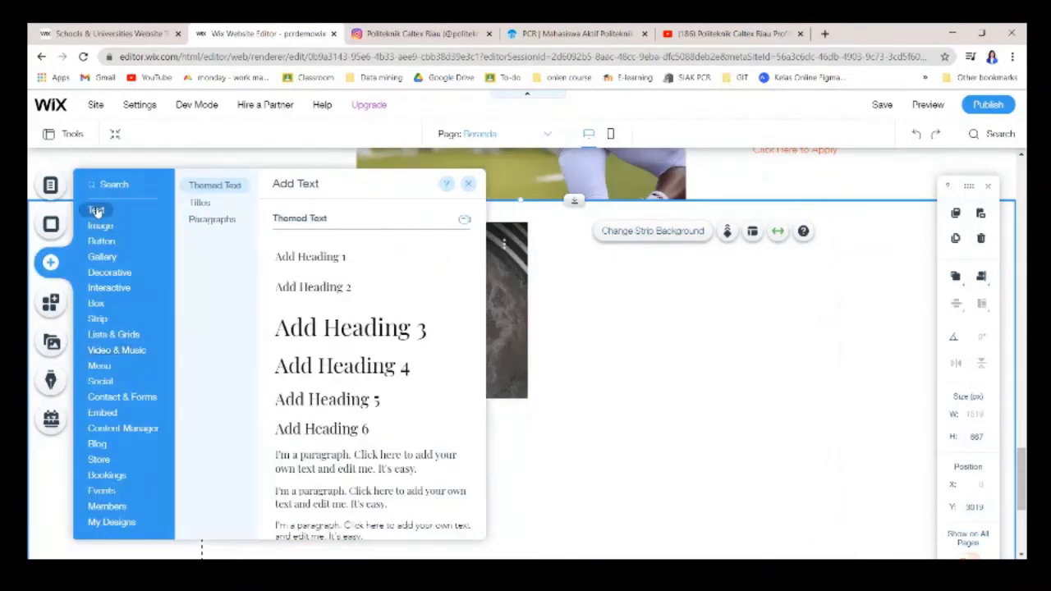
left_click(199, 203)
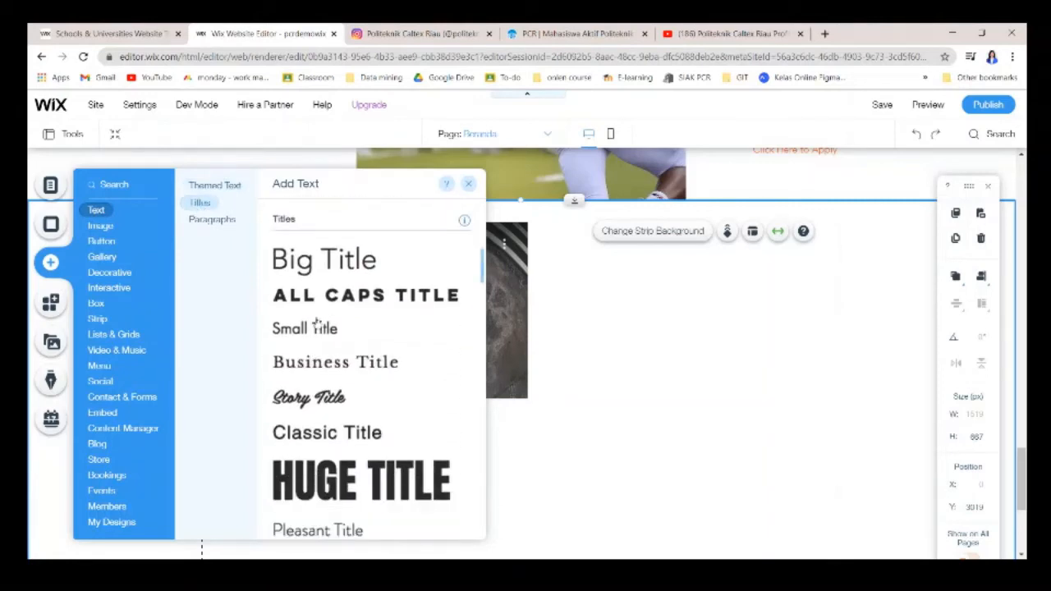
left_click_drag(329, 295, 619, 247)
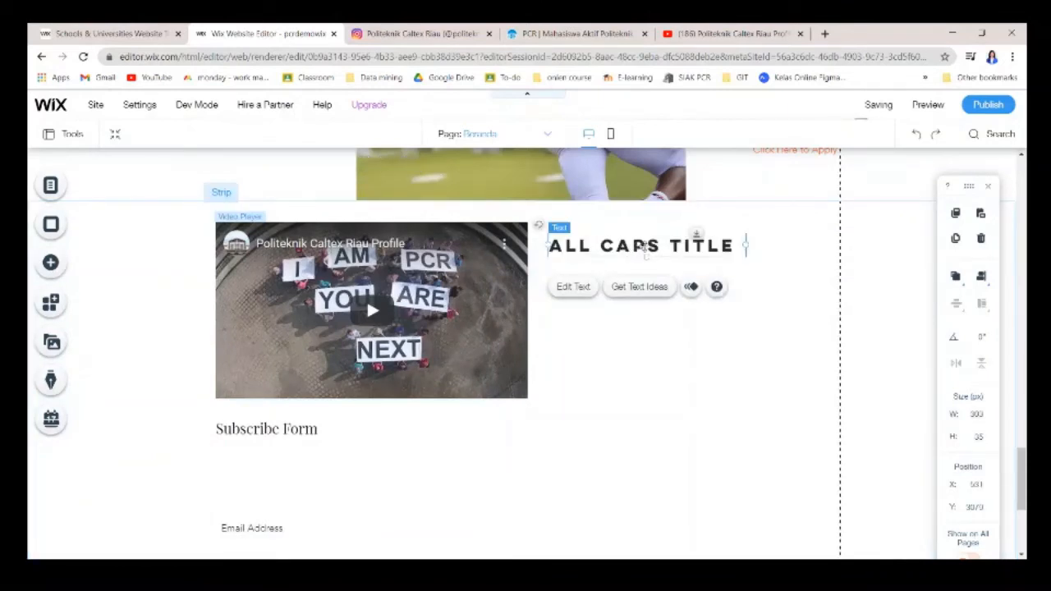
Change the heading text to 'YUK LIAT VIDEO!' and set its font size to 33 px.
double_click(643, 248)
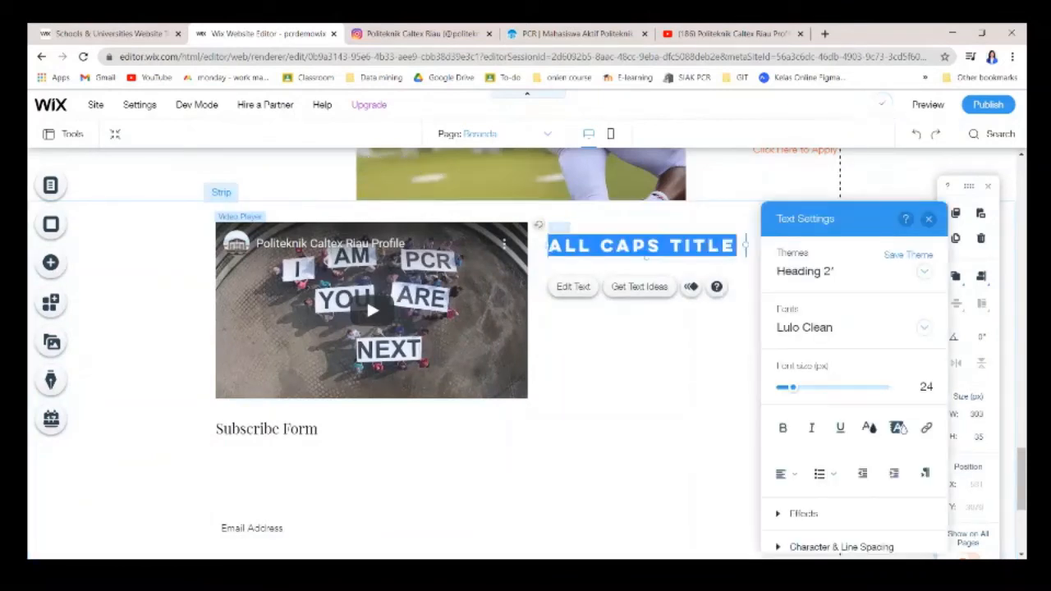
type("YUK")
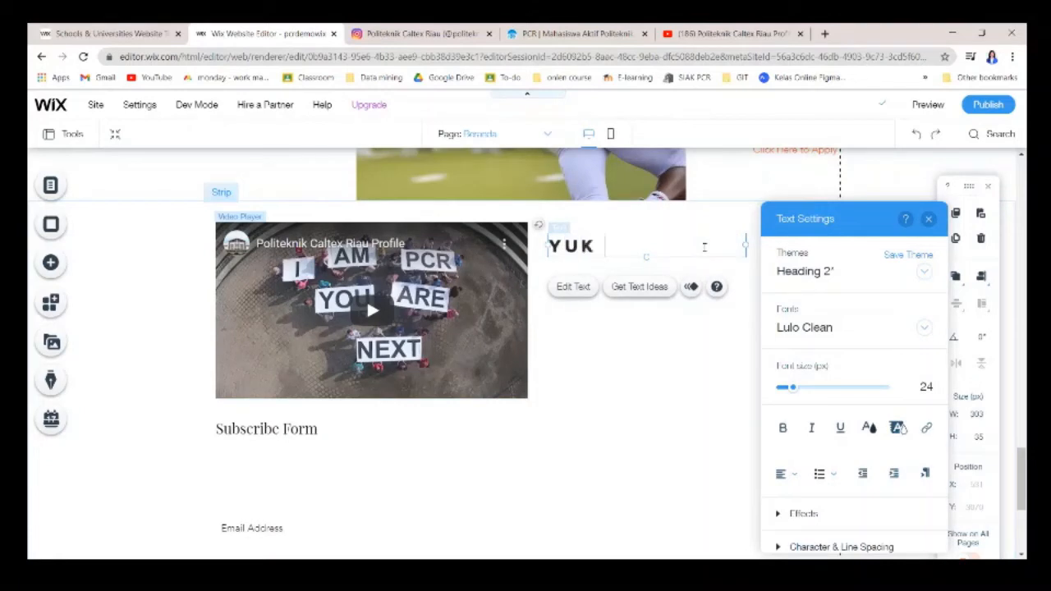
type(" LIAT VIDEO")
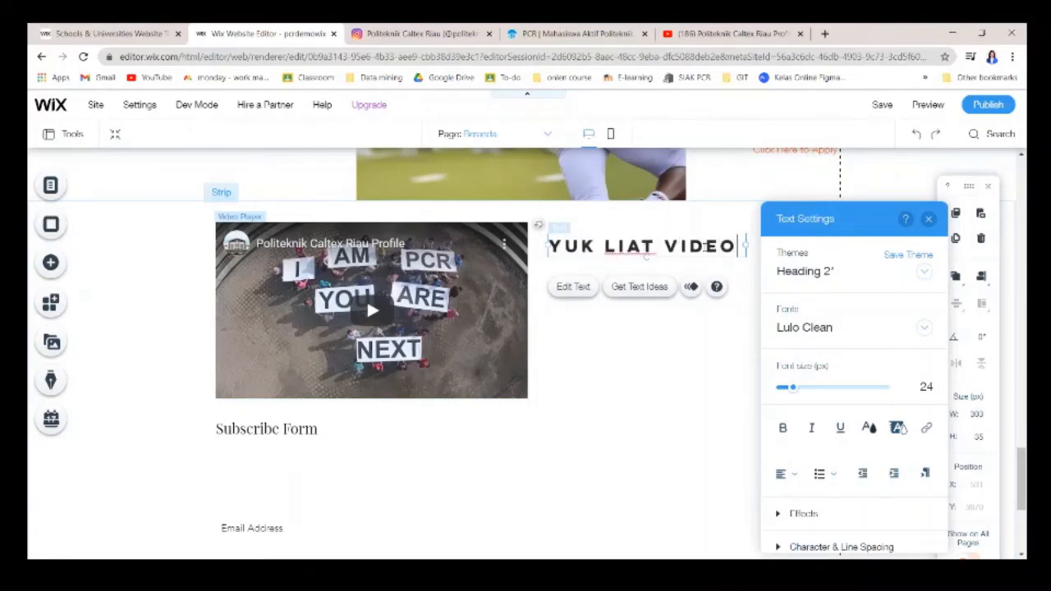
type("!")
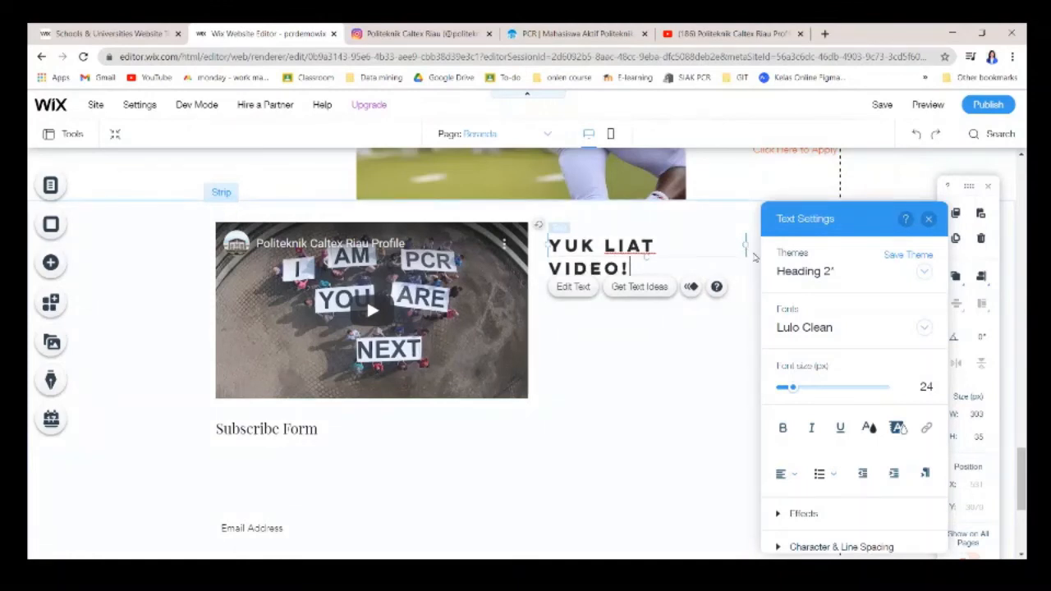
left_click_drag(805, 387, 809, 390)
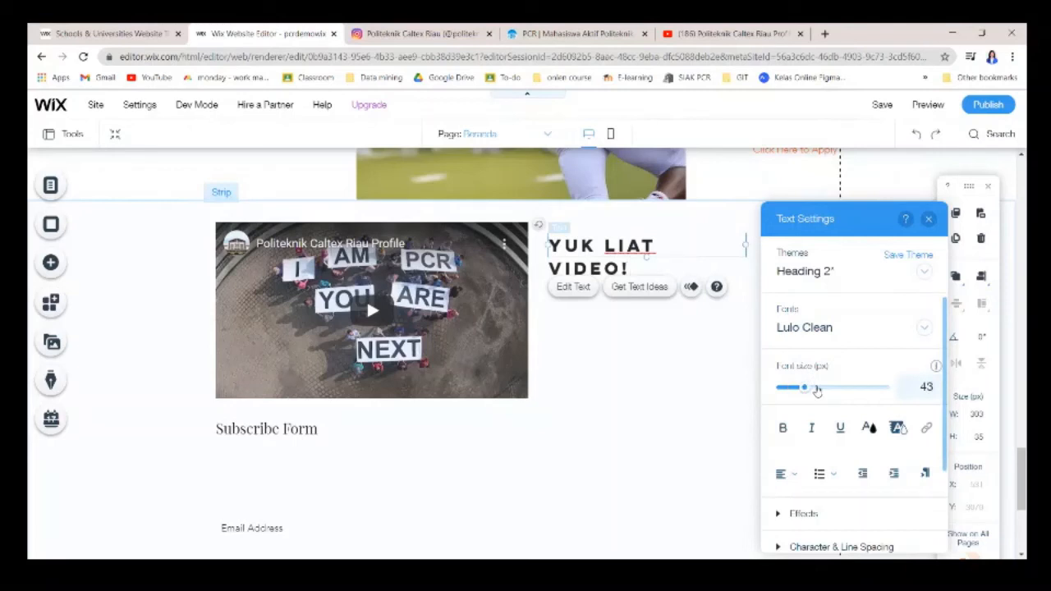
scroll(829, 419, "down", 1)
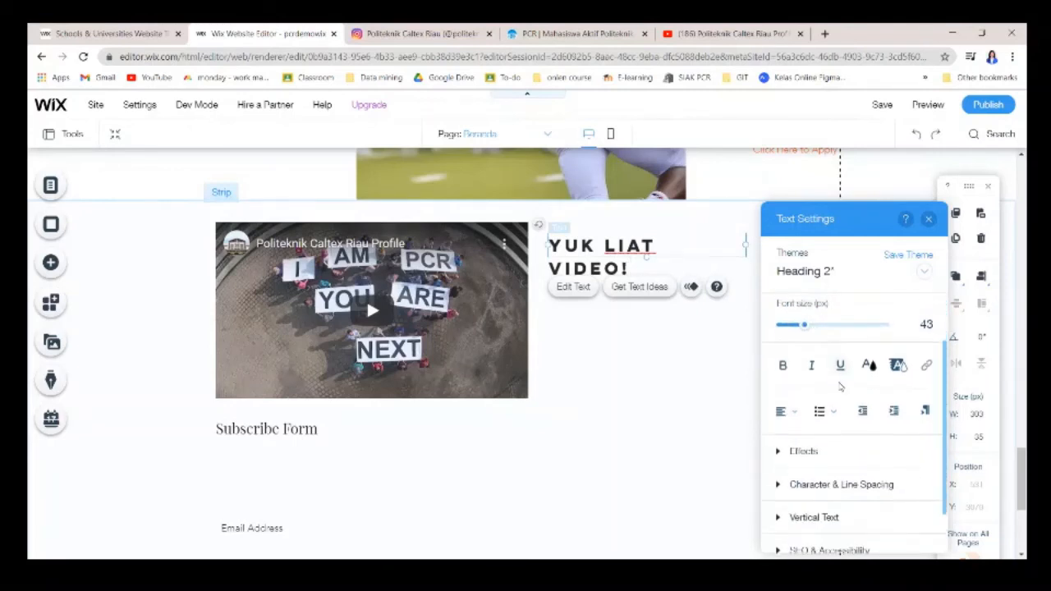
mouse_move(803, 322)
left_mouse_down()
mouse_move(814, 325)
mouse_move(790, 324)
mouse_move(799, 326)
left_mouse_up()
key("ctrl+a")
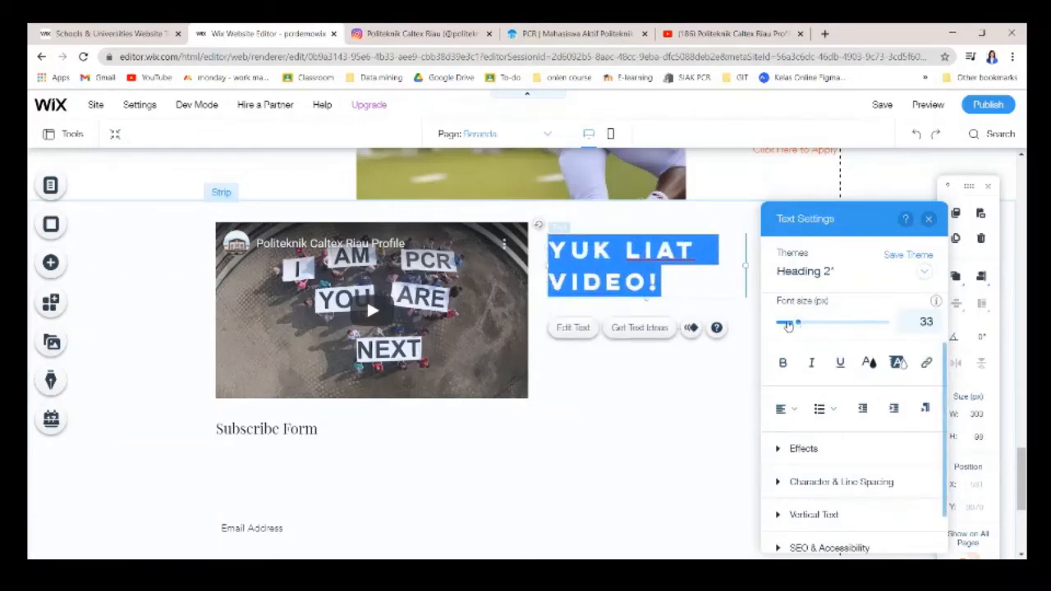
left_click(683, 276)
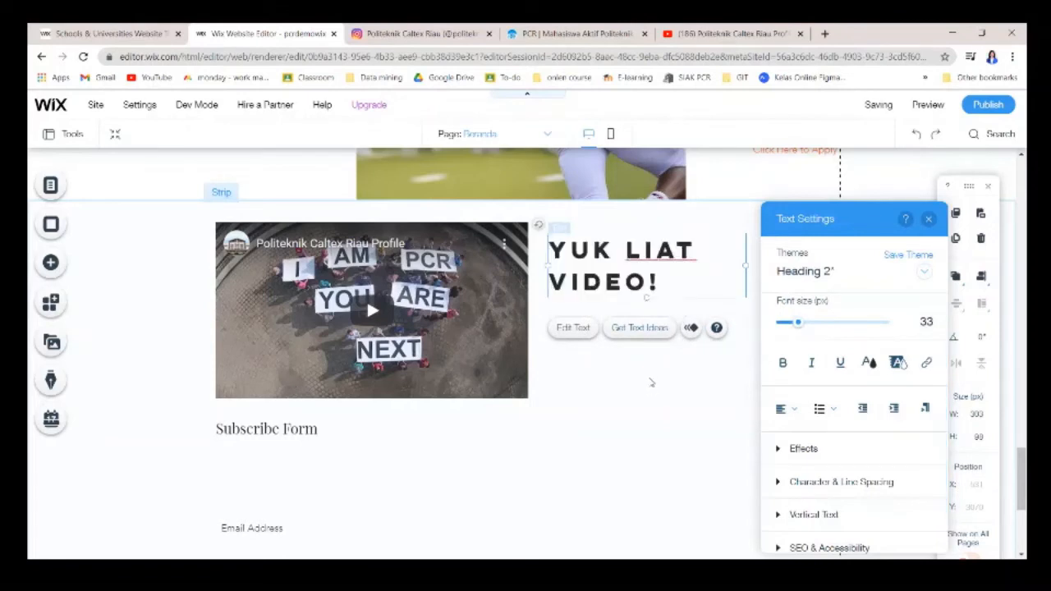
left_click(651, 380)
Drag the first colour Social Bar from the Social category under the YUK LIAT VIDEO! heading.
left_click(50, 261)
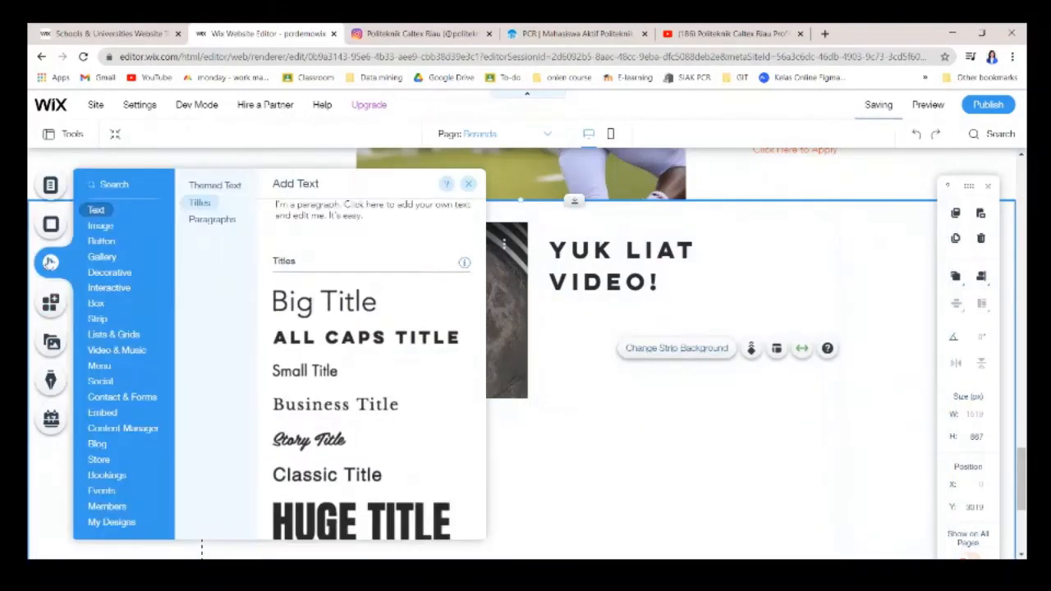
left_click(114, 229)
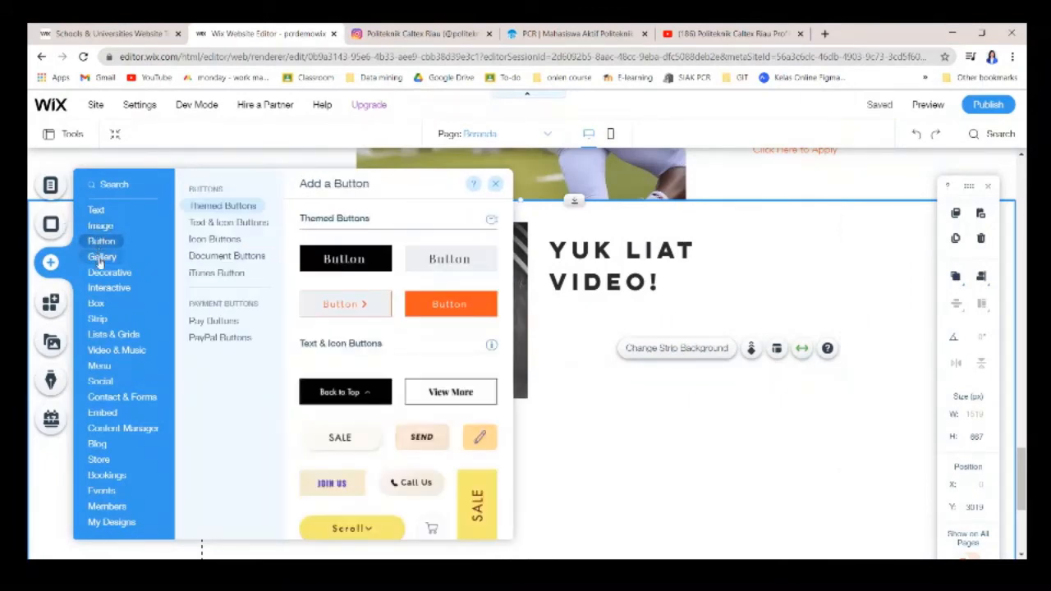
mouse_move(99, 272)
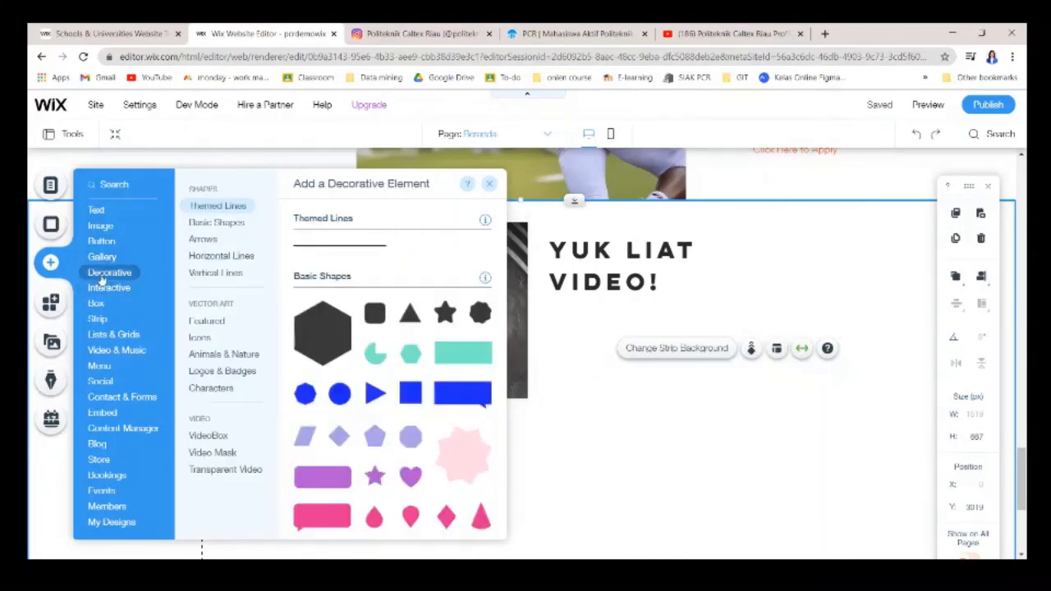
mouse_move(117, 336)
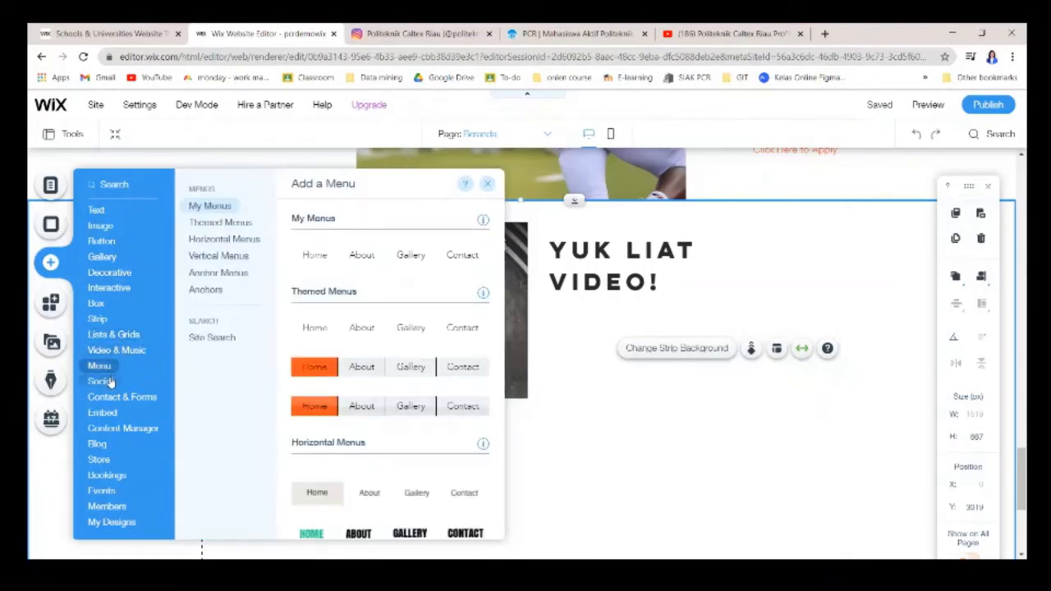
mouse_move(107, 386)
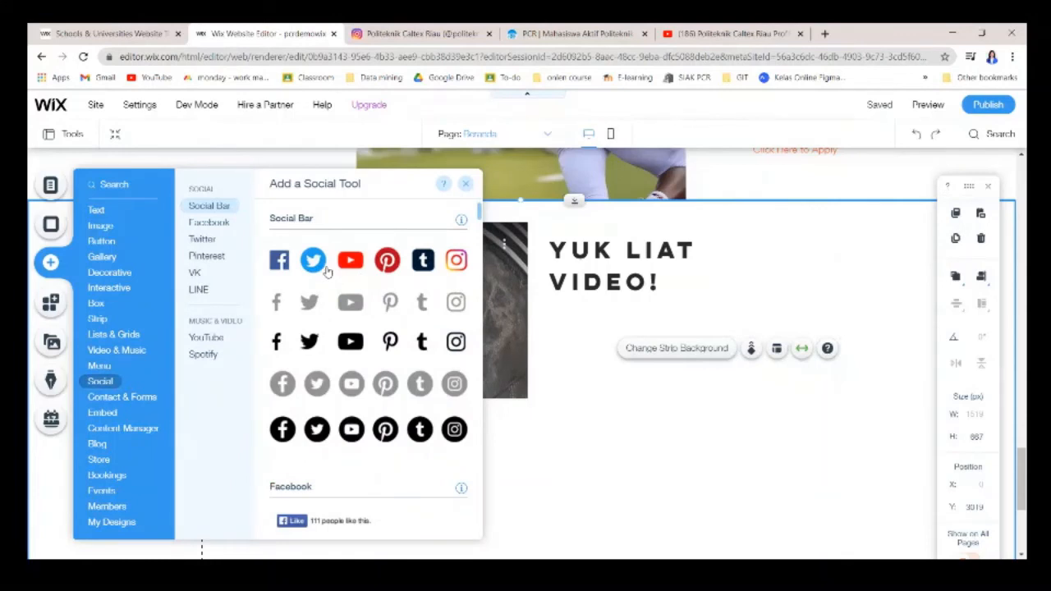
left_click_drag(462, 265, 467, 287)
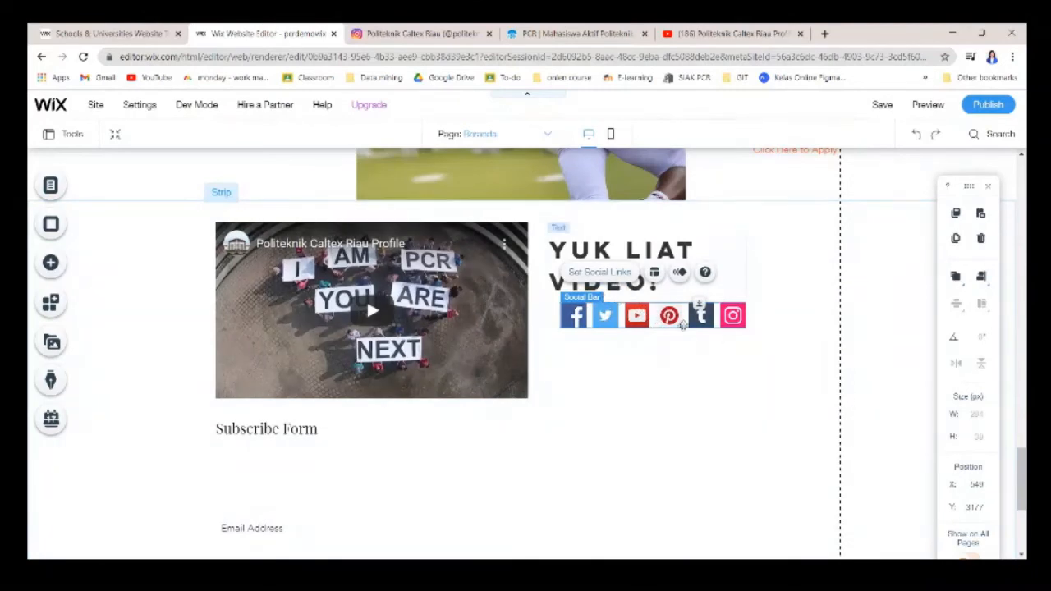
Select the Instagram icon in the social links and copy the school's Instagram profile address.
left_click(604, 272)
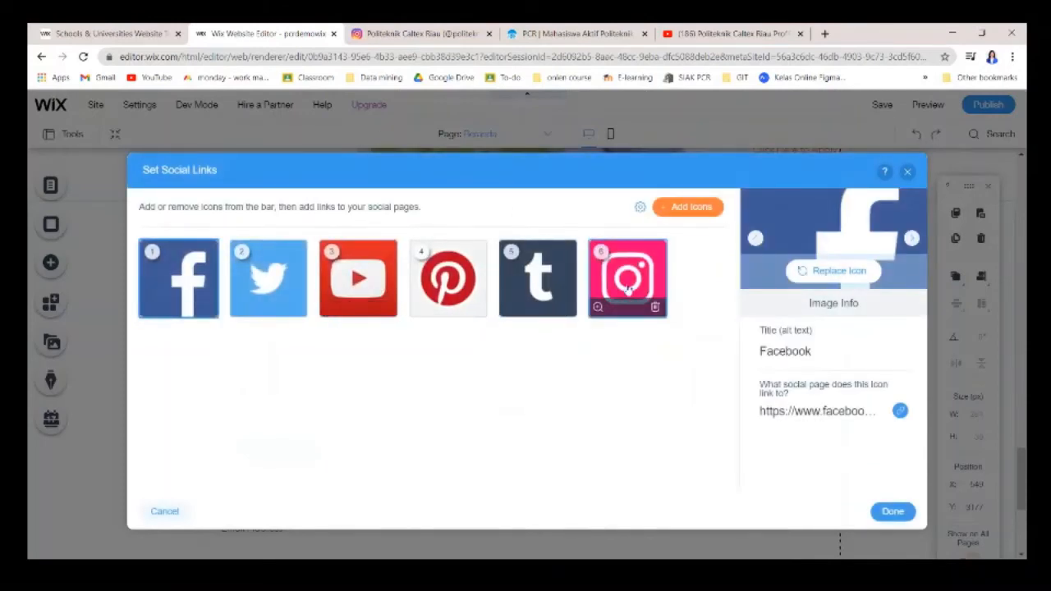
left_click(627, 286)
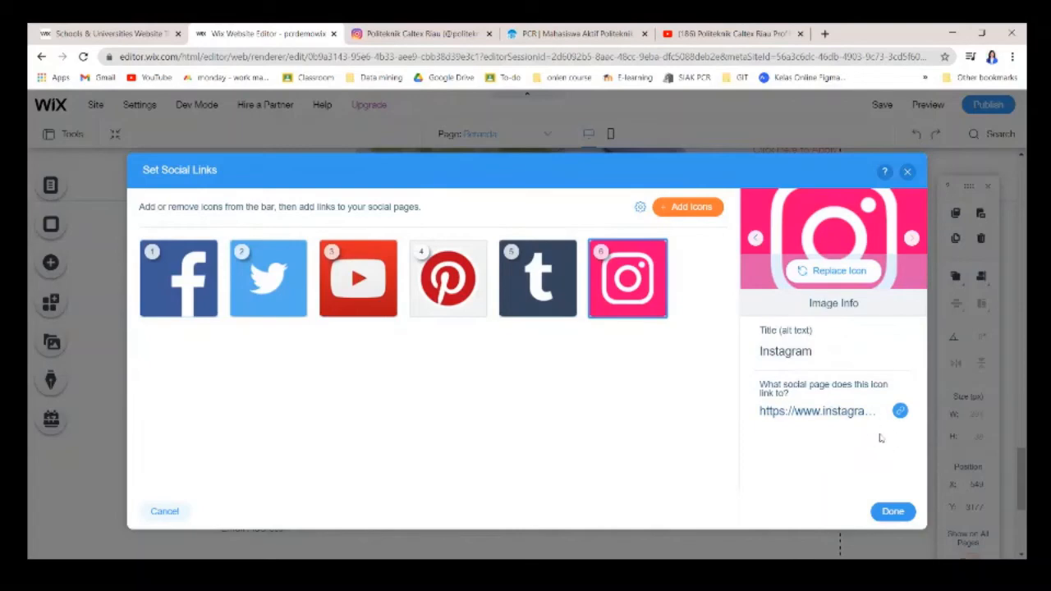
left_click(421, 34)
left_click(323, 51)
key("ctrl+c")
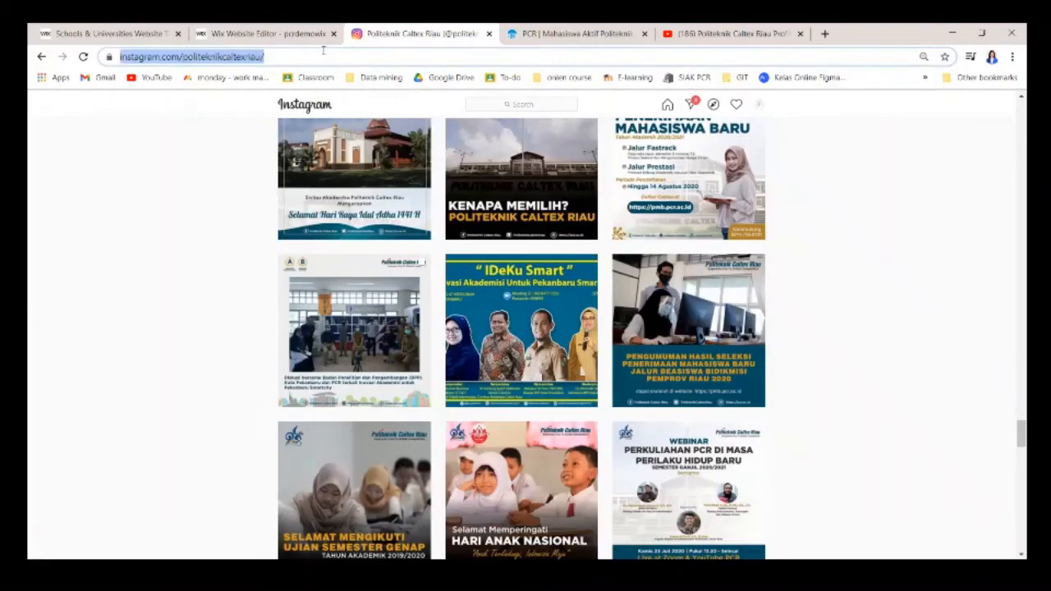
left_click(94, 32)
left_click(229, 33)
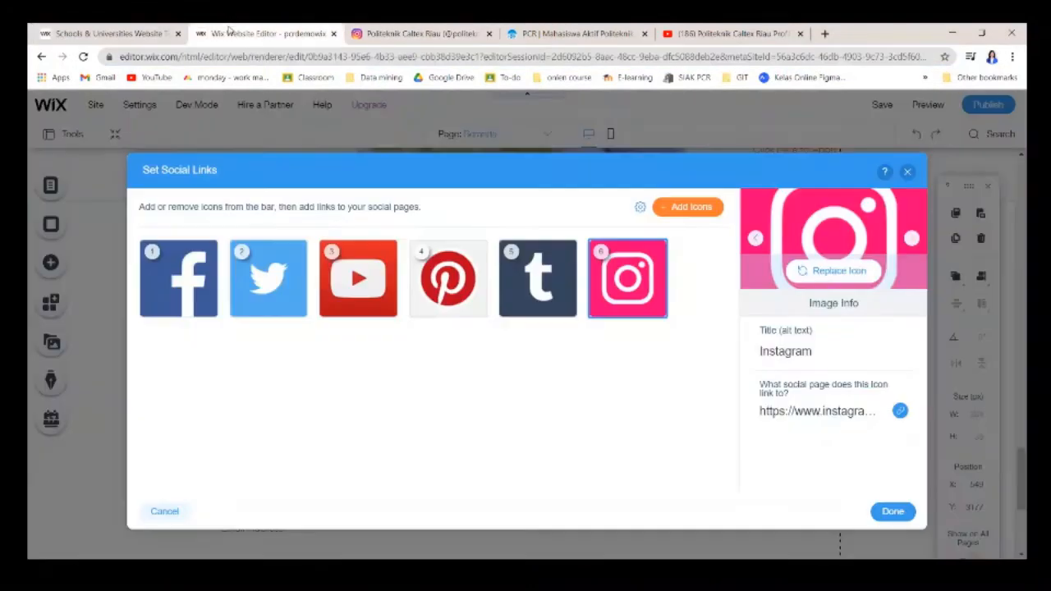
Link the Instagram icon to the school's Instagram profile address.
left_click(861, 411)
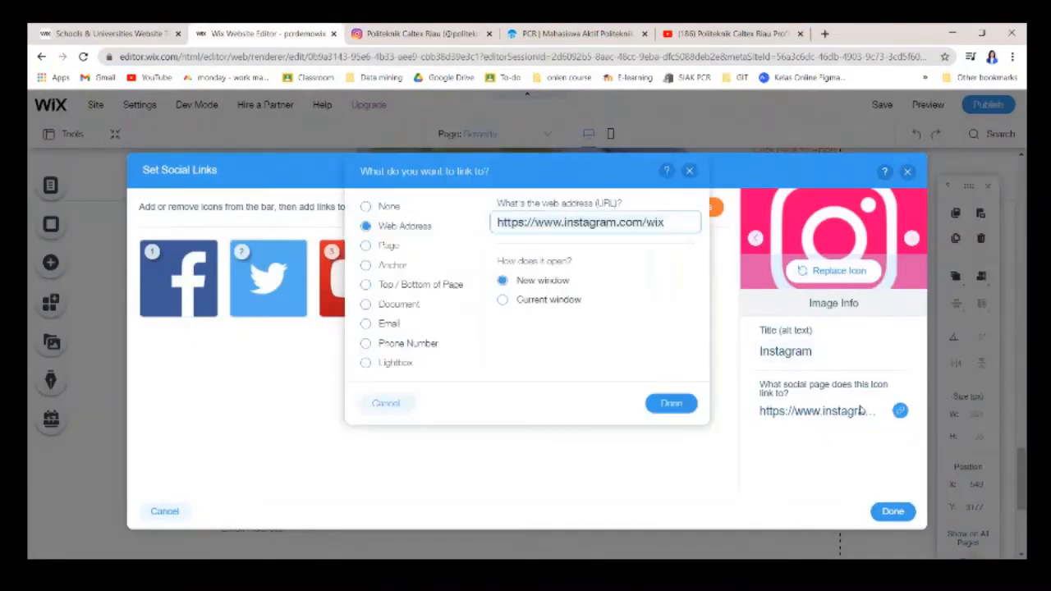
key("ctrl+a")
key("ctrl+v")
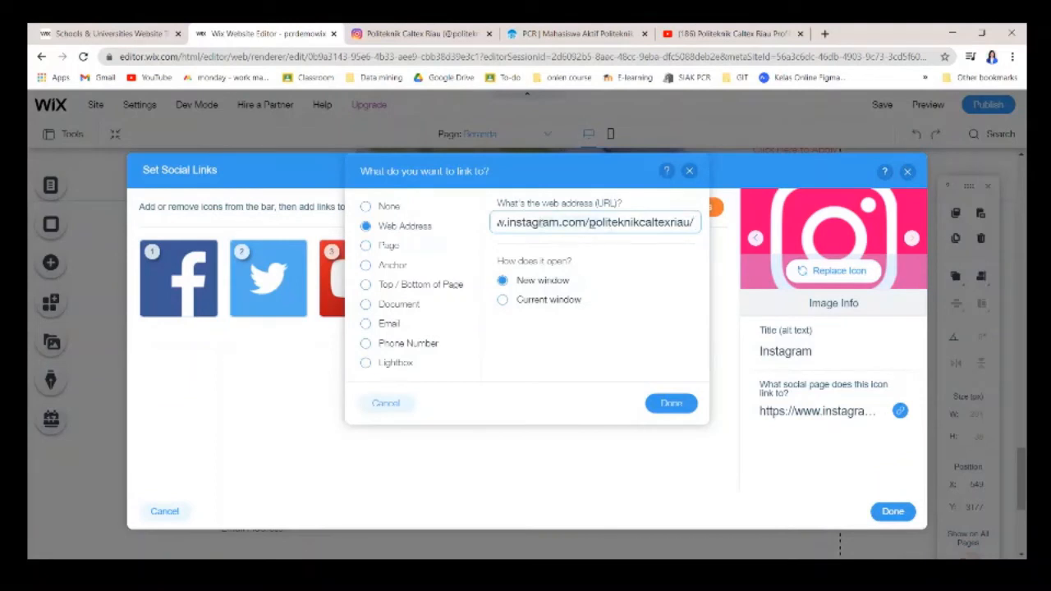
key("ctrl+a")
key("BackSpace")
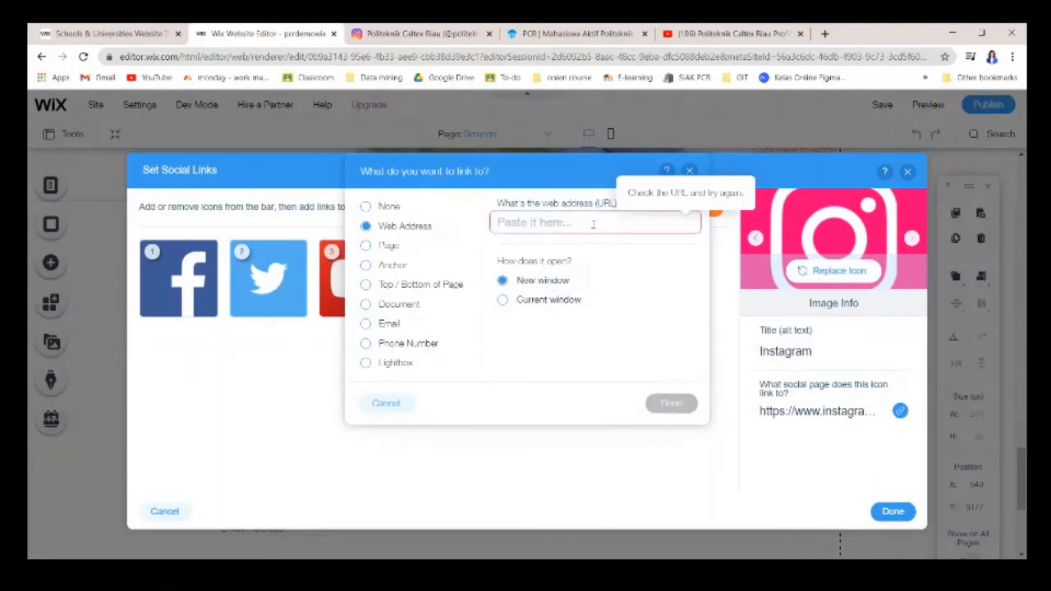
key("ctrl+v")
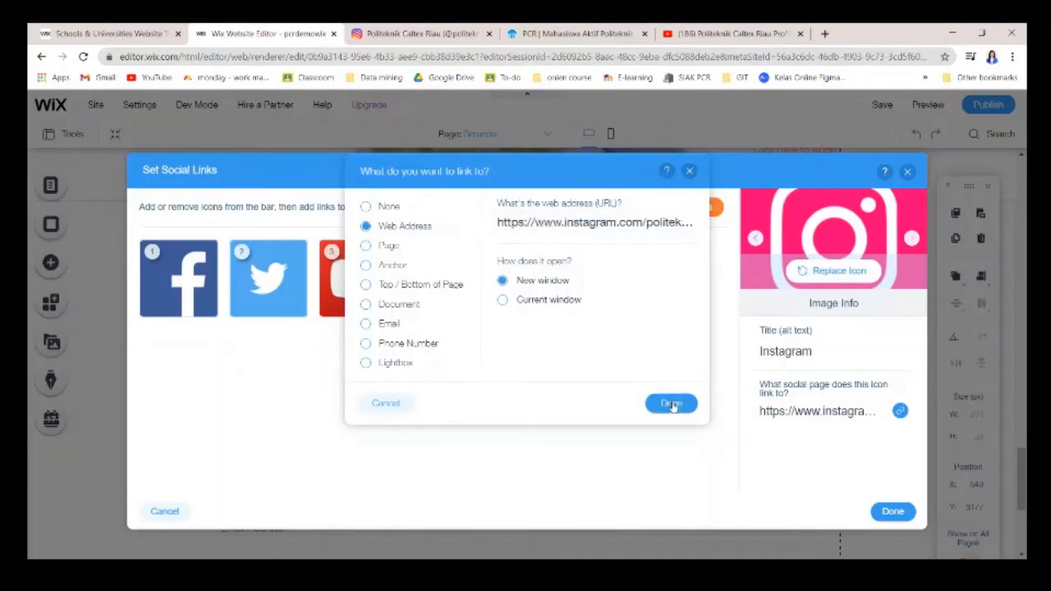
left_click(670, 403)
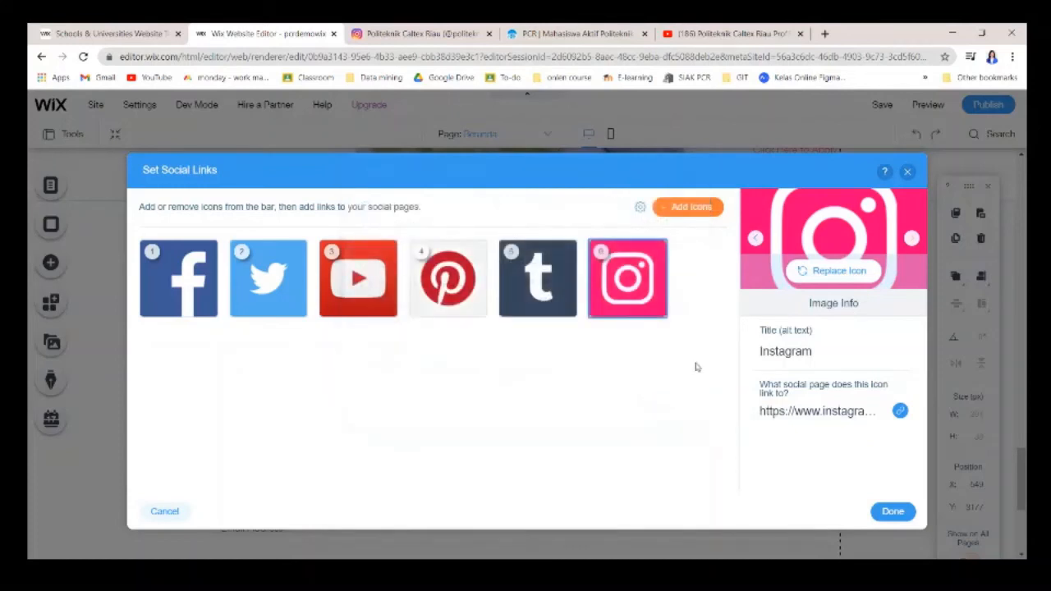
Remove the Tumblr, Pinterest, Twitter and Facebook icons, leaving only YouTube and Instagram.
left_click(563, 307)
left_click(476, 308)
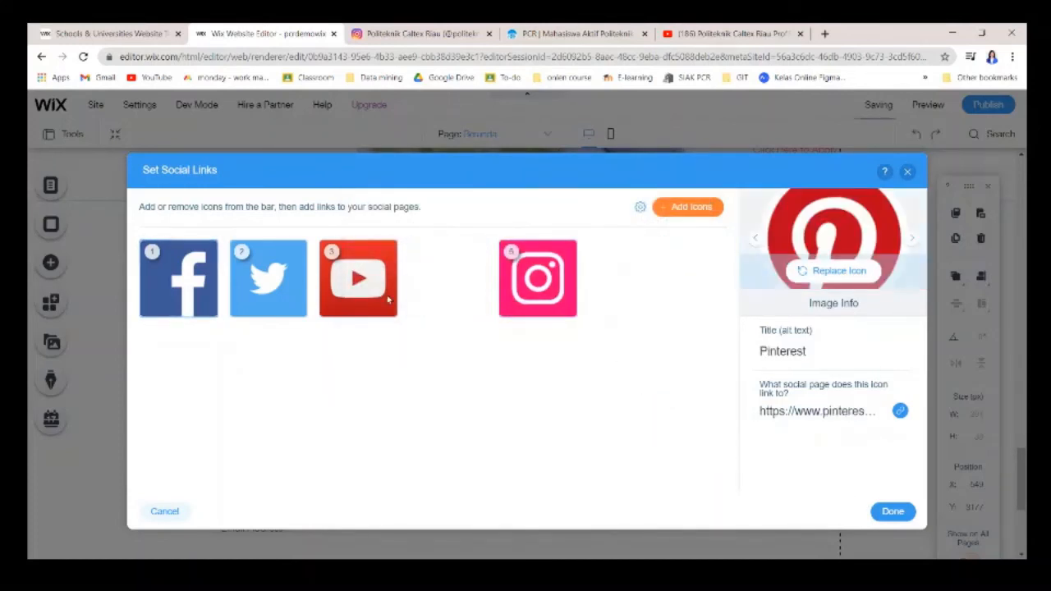
left_click(296, 308)
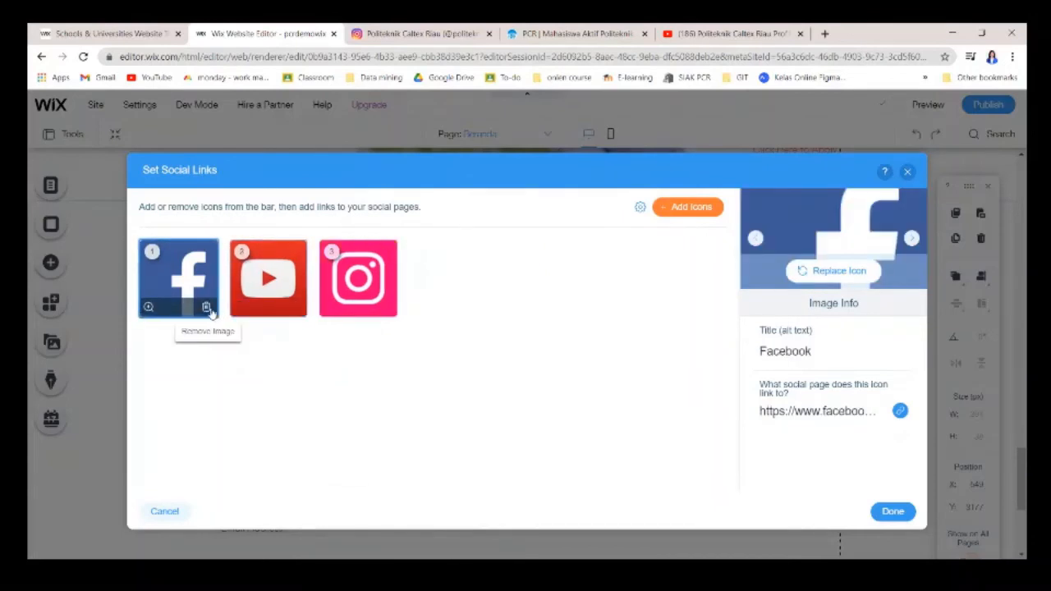
left_click(207, 307)
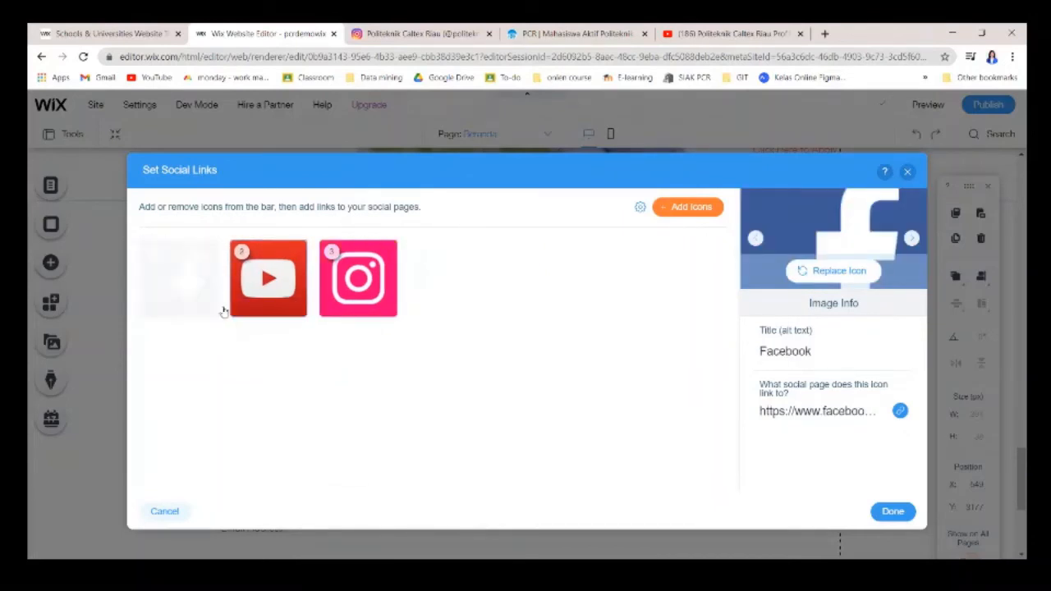
left_click(892, 511)
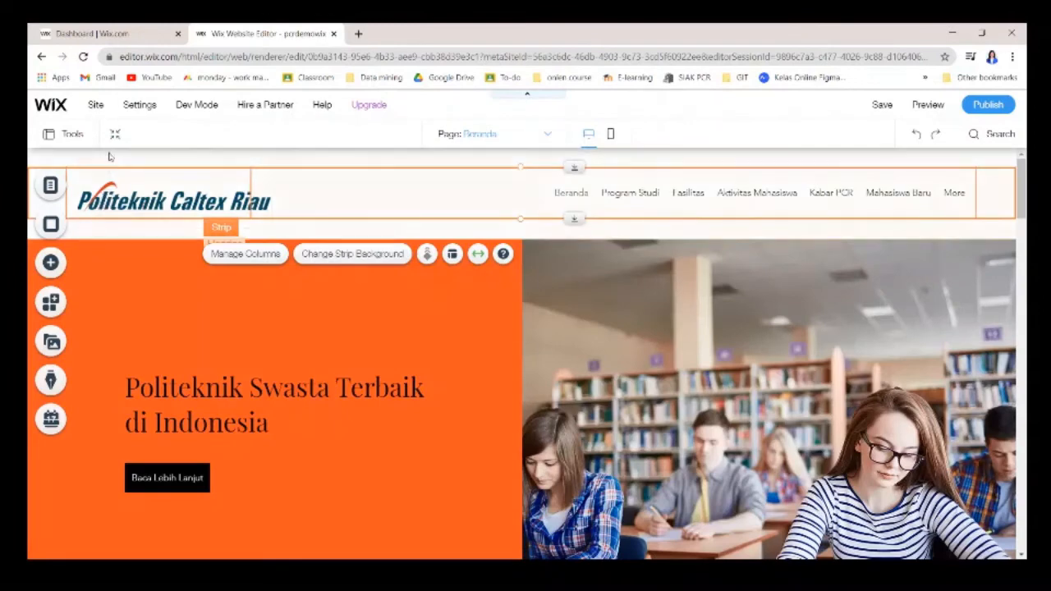
mouse_move(197, 98)
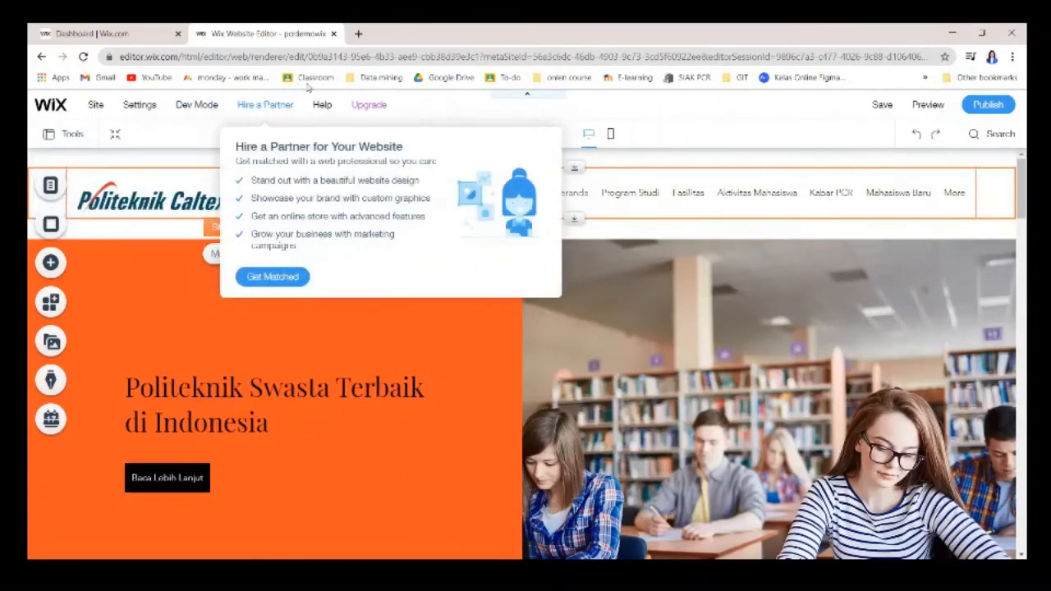
mouse_move(373, 105)
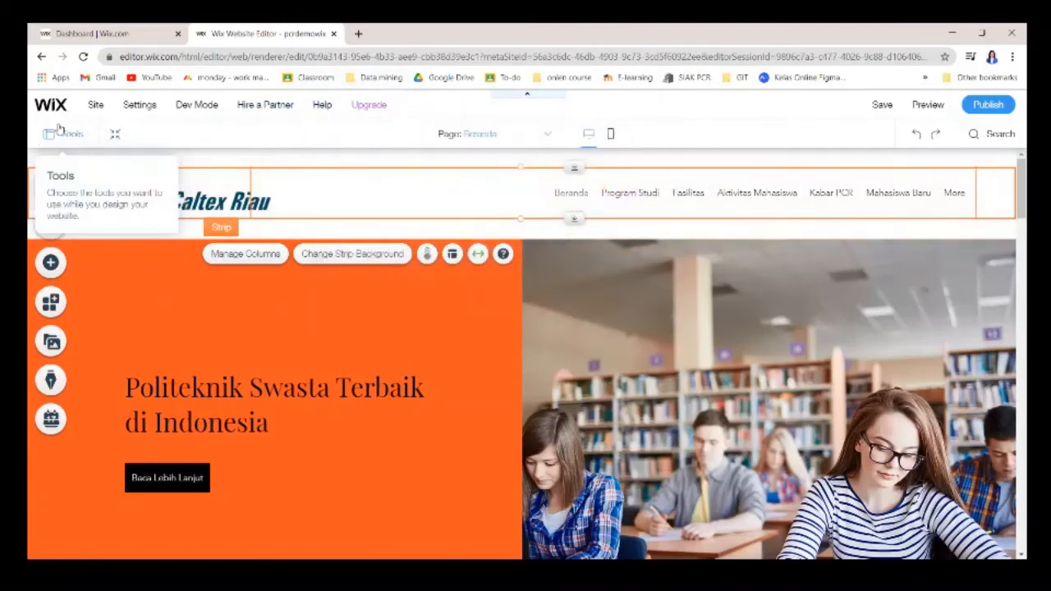
left_click(72, 136)
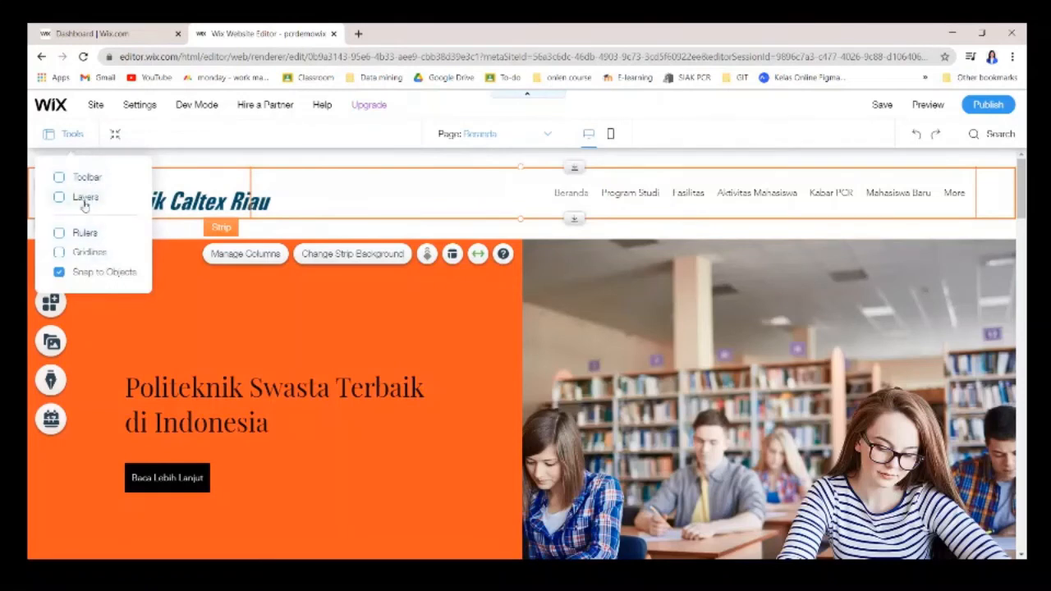
left_click(59, 178)
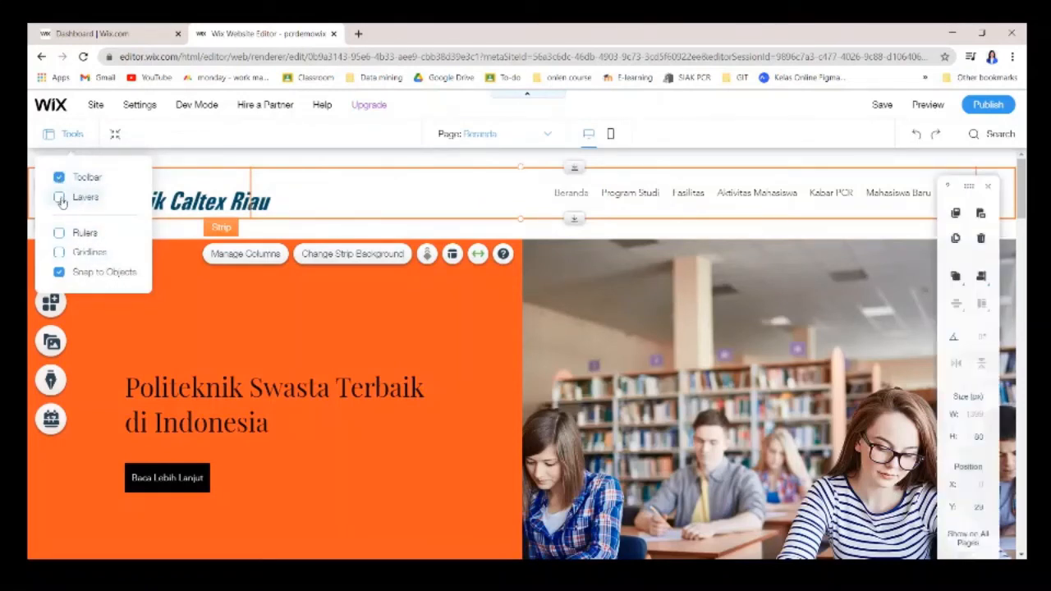
left_click(59, 198)
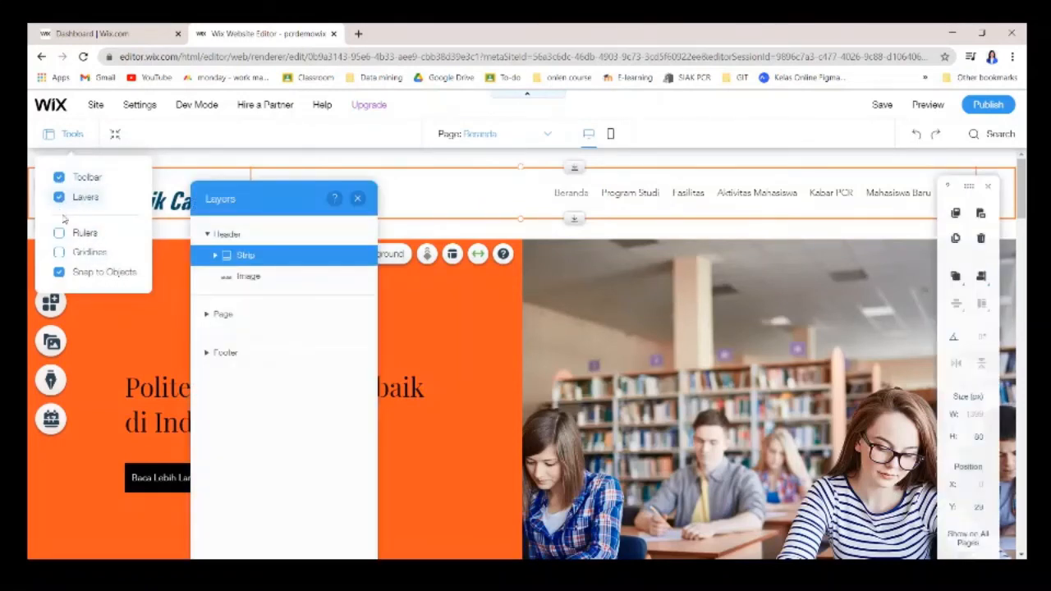
left_click(60, 234)
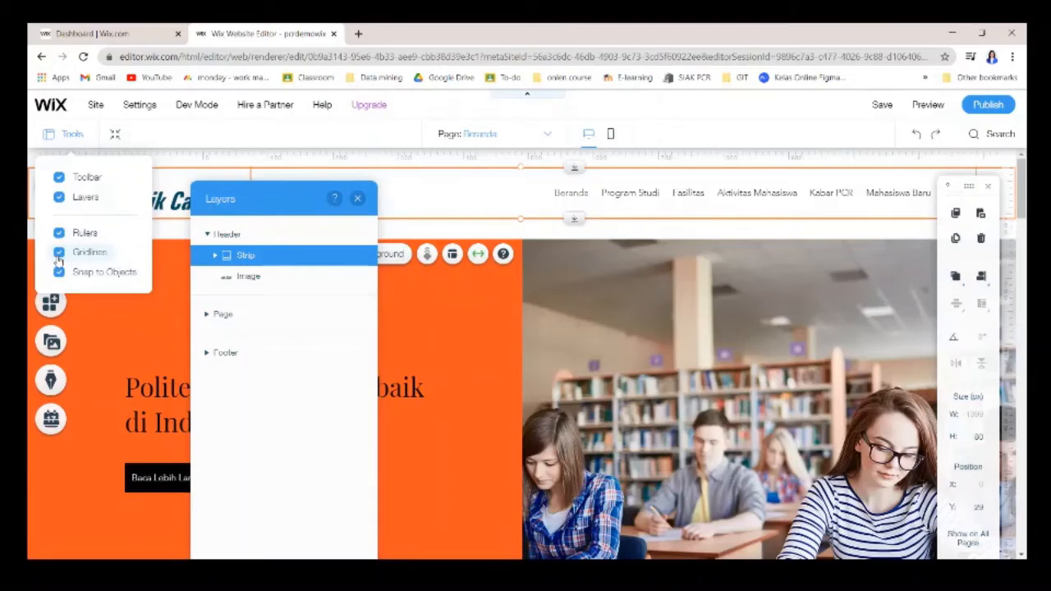
left_click(58, 237)
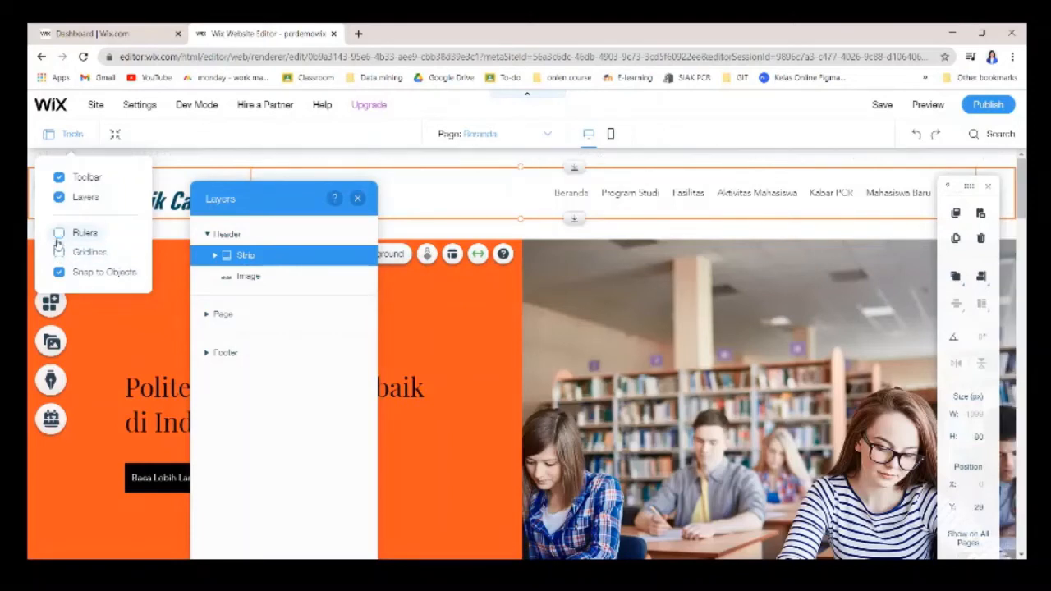
left_click(58, 197)
left_click(59, 177)
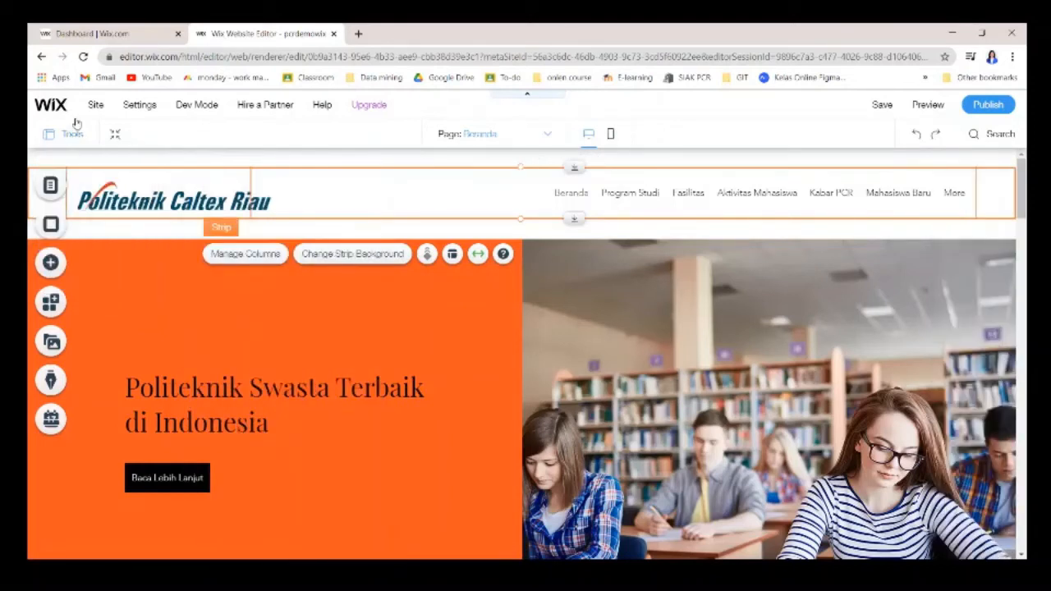
Review the whole page in Zoom Out & Reorder mode, exit it, and go to the Site menu.
left_click(116, 135)
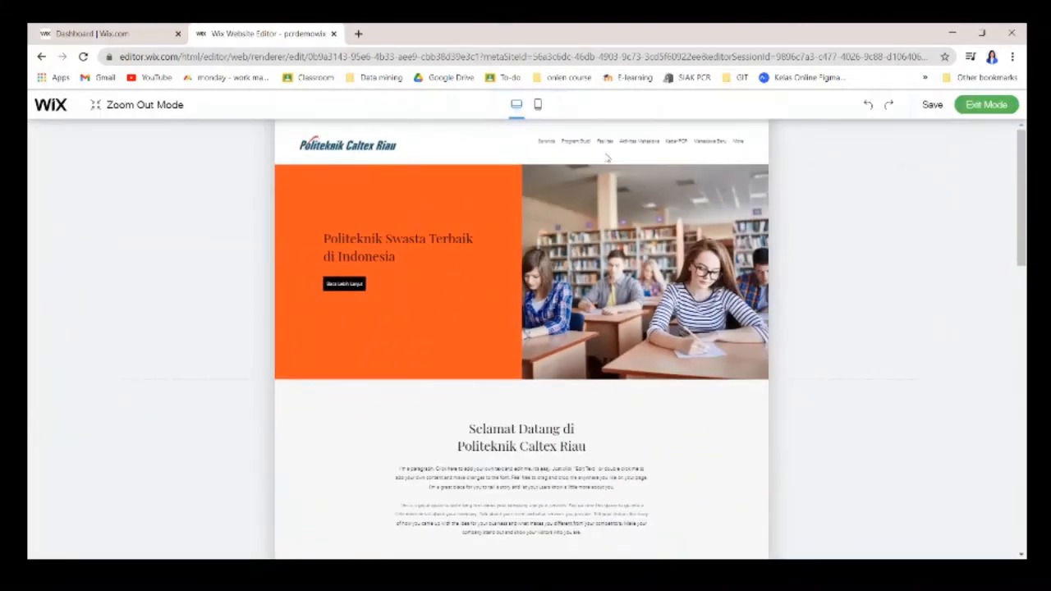
scroll(598, 311, "down", 15)
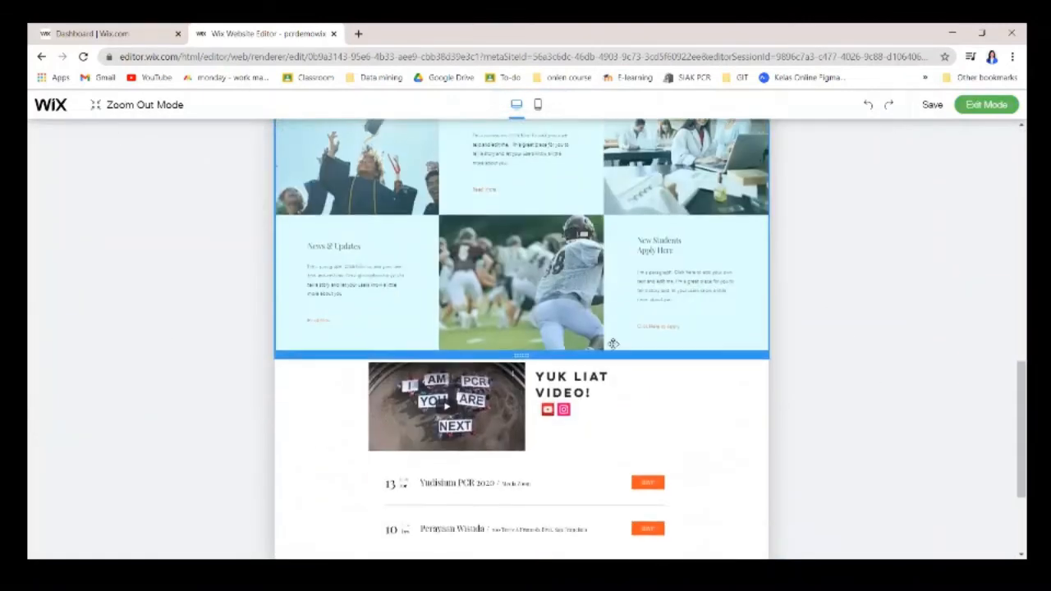
scroll(675, 321, "up", 15)
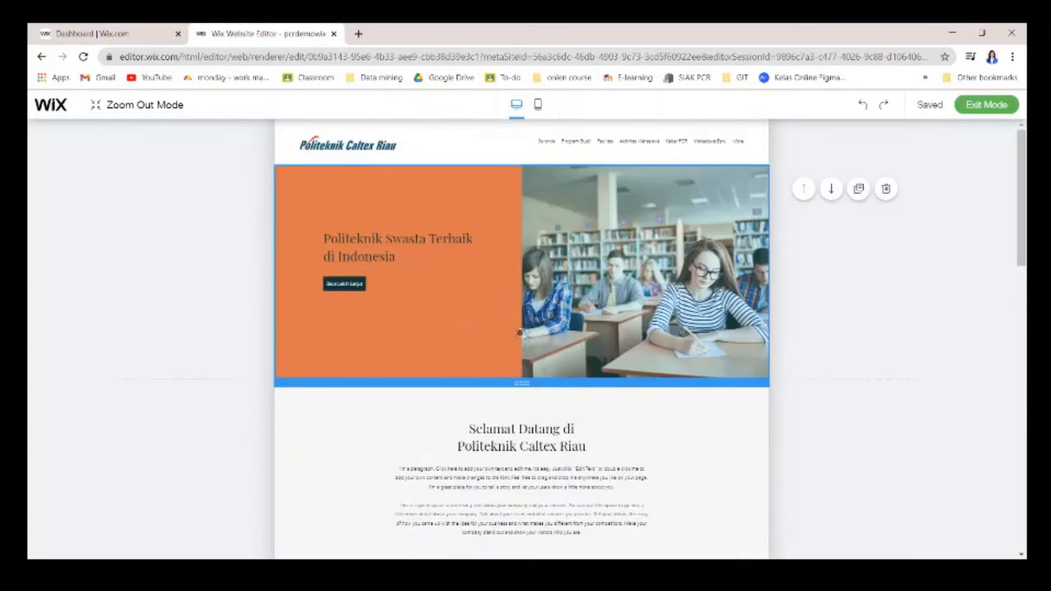
scroll(744, 238, "down", 1)
scroll(710, 326, "down", 15)
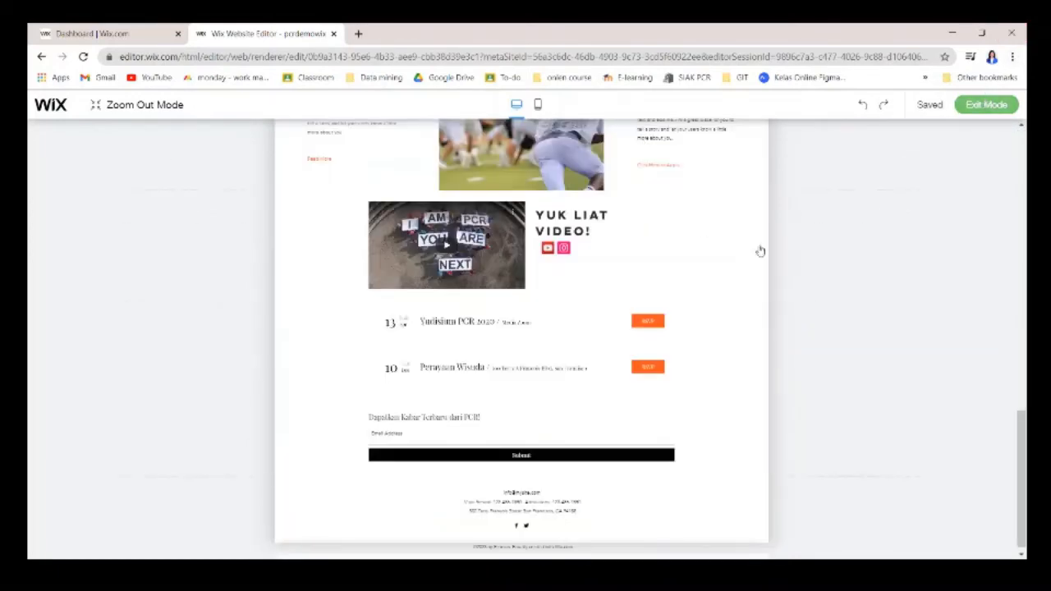
left_click(939, 197)
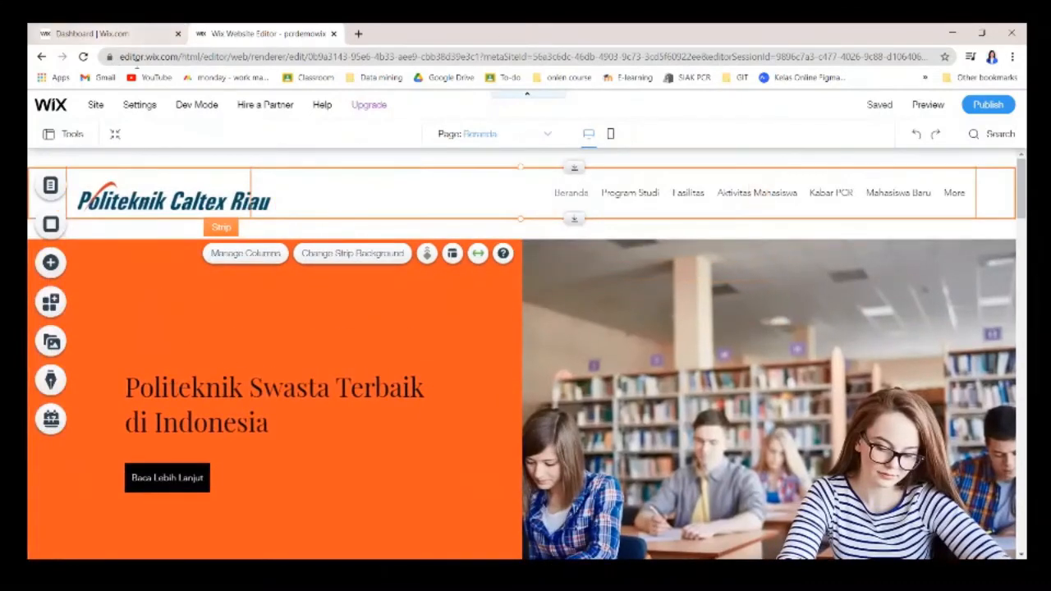
mouse_move(97, 107)
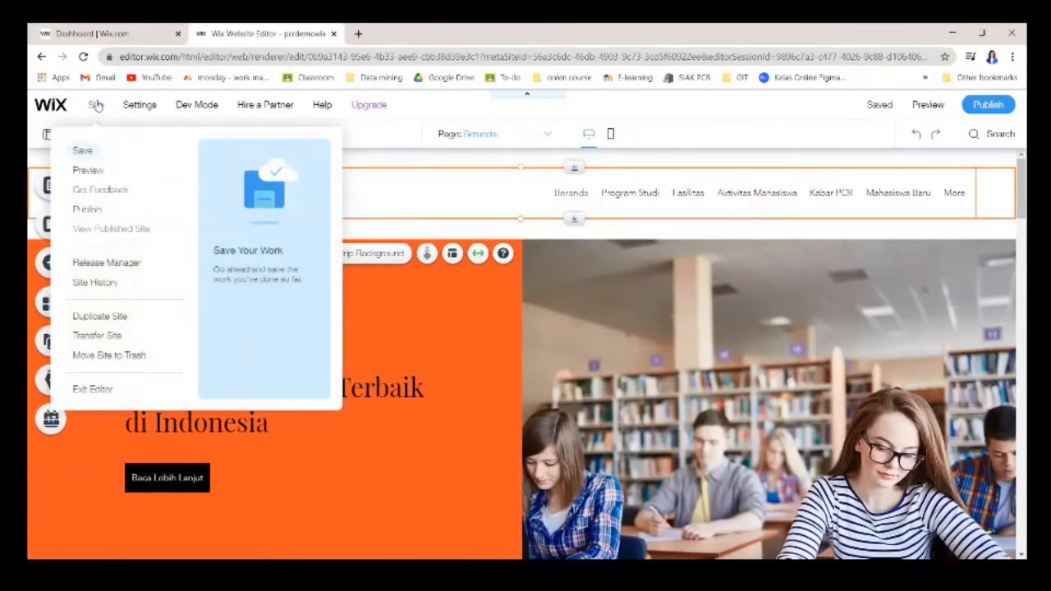
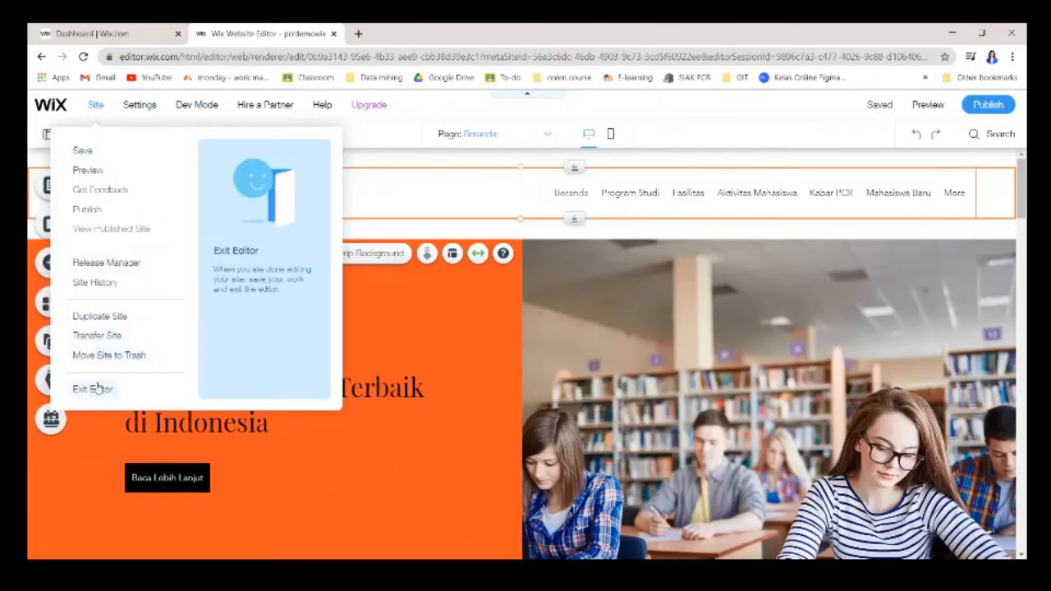
Add a new blank page named Sistem Informasi in Menus & Pages.
mouse_move(139, 101)
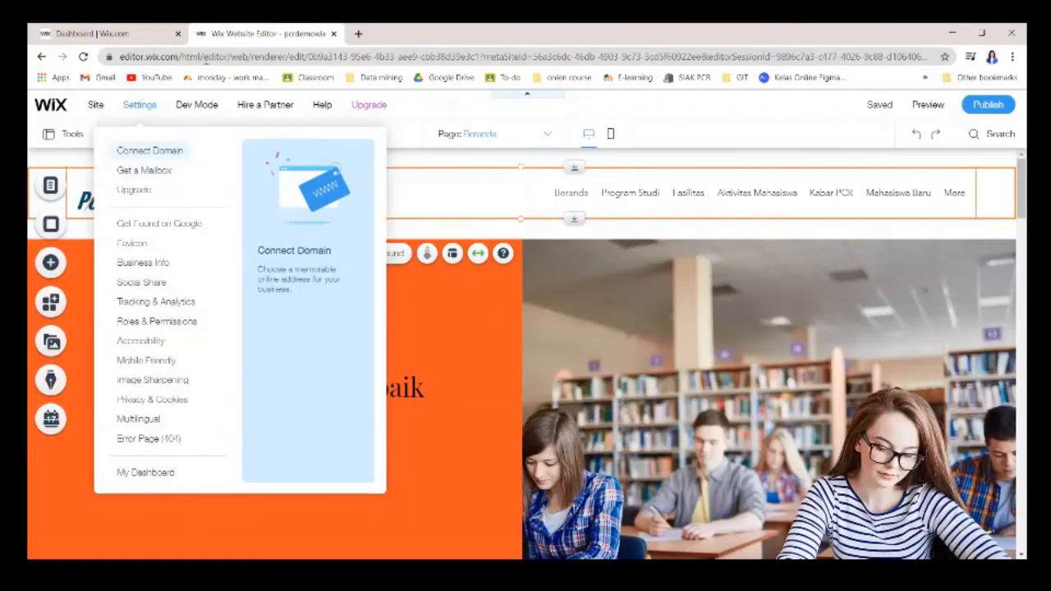
mouse_move(197, 122)
mouse_move(274, 104)
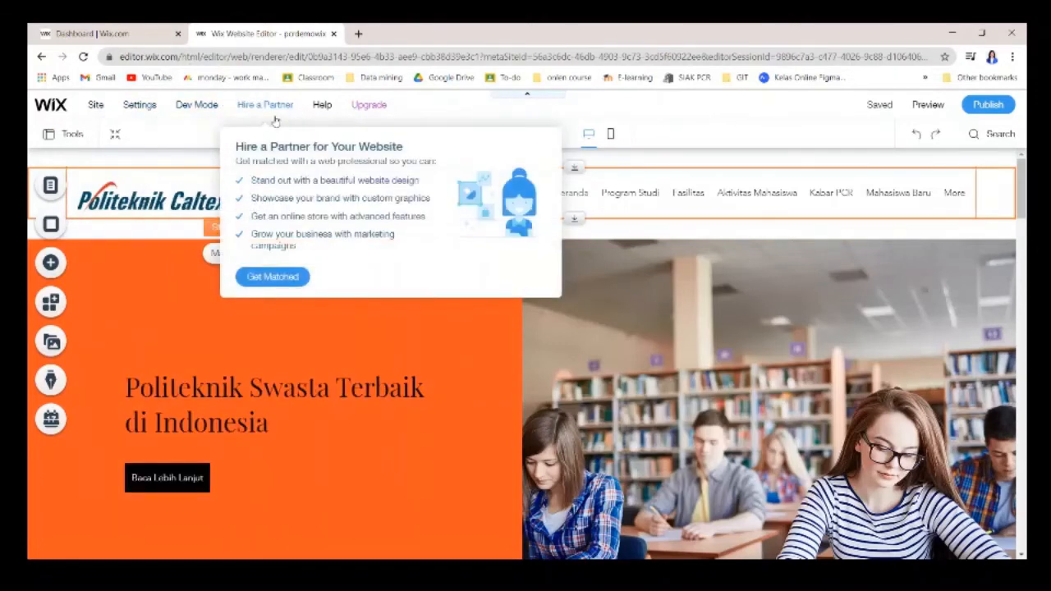
mouse_move(321, 107)
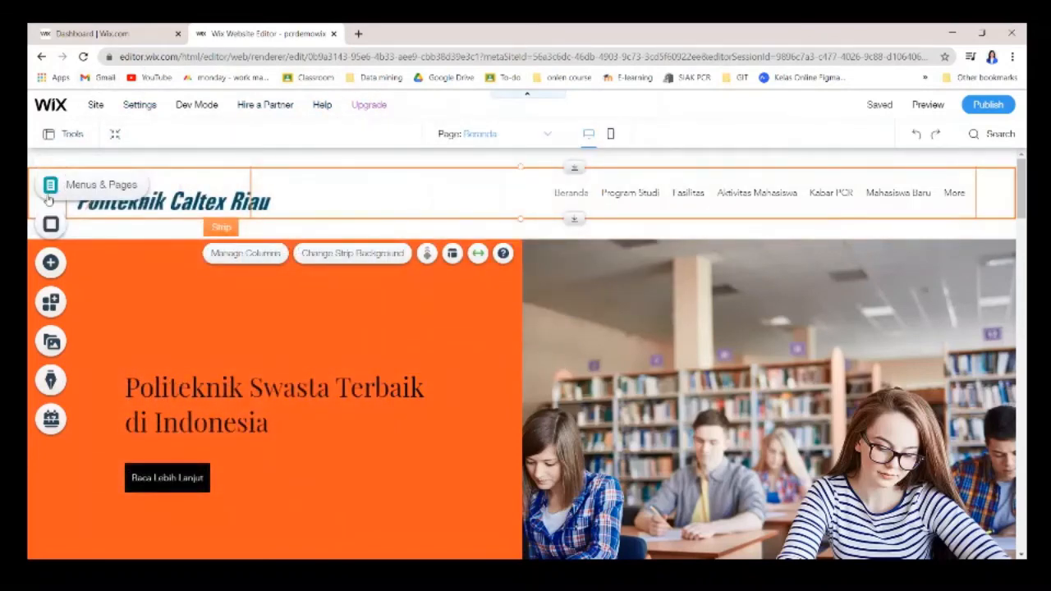
left_click(48, 194)
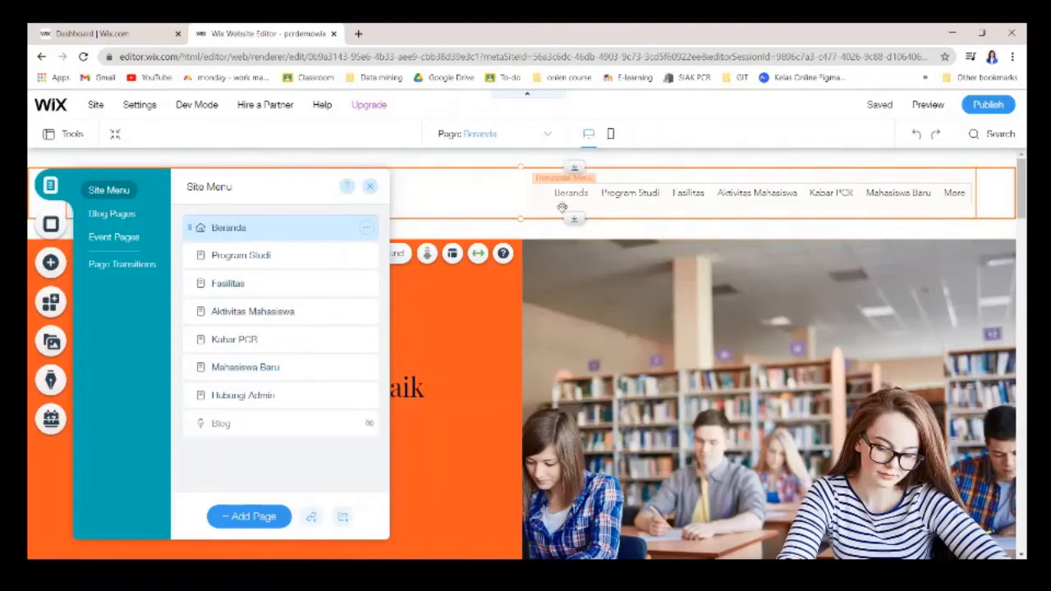
left_click(263, 517)
left_click(262, 516)
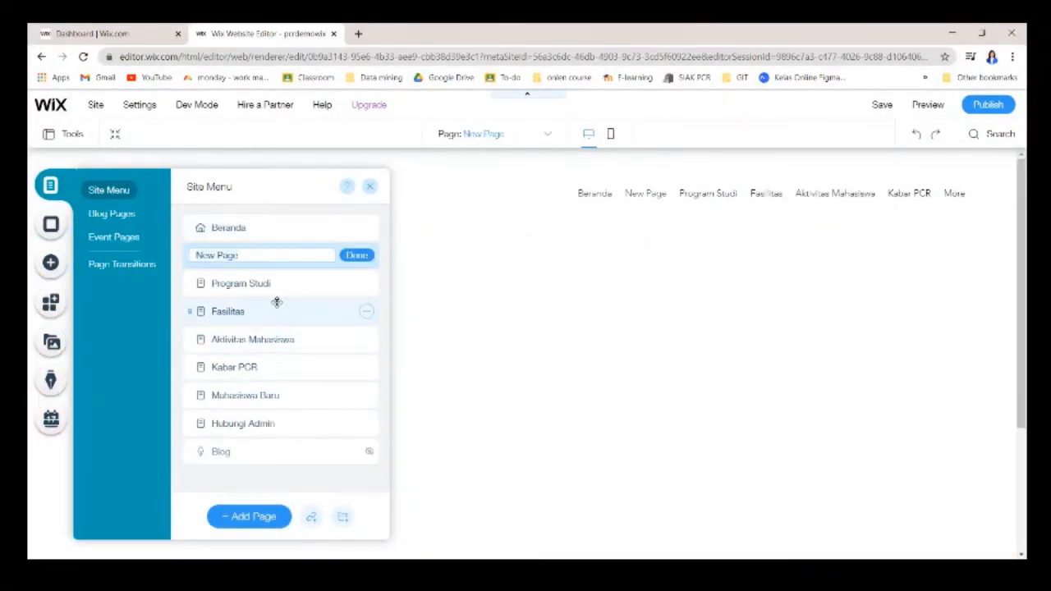
type("Sistem Informasi")
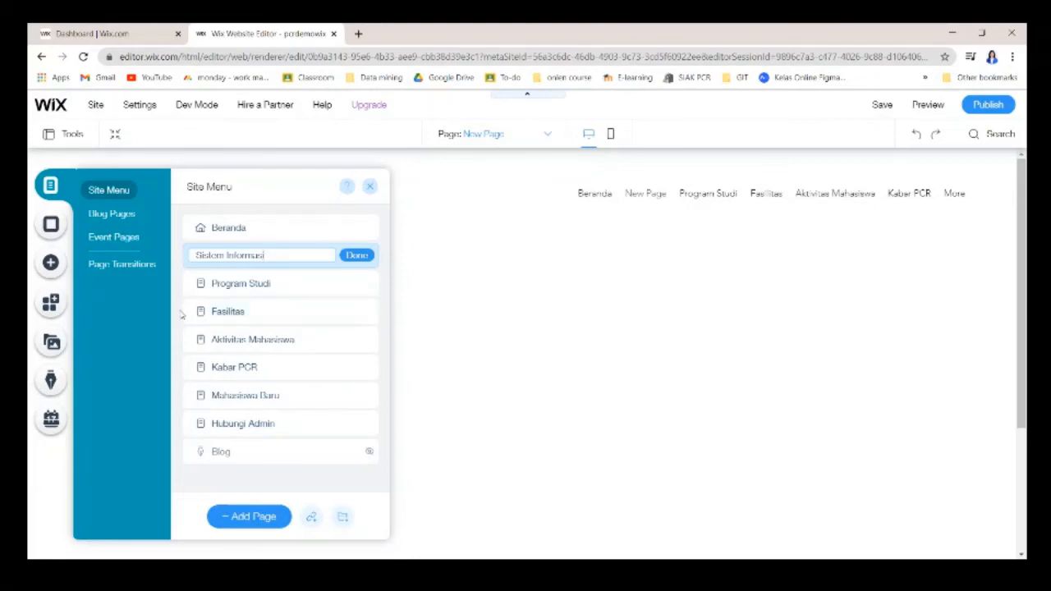
left_click(355, 255)
Make Sistem Informasi a subpage nested under Program Studi.
left_click(366, 256)
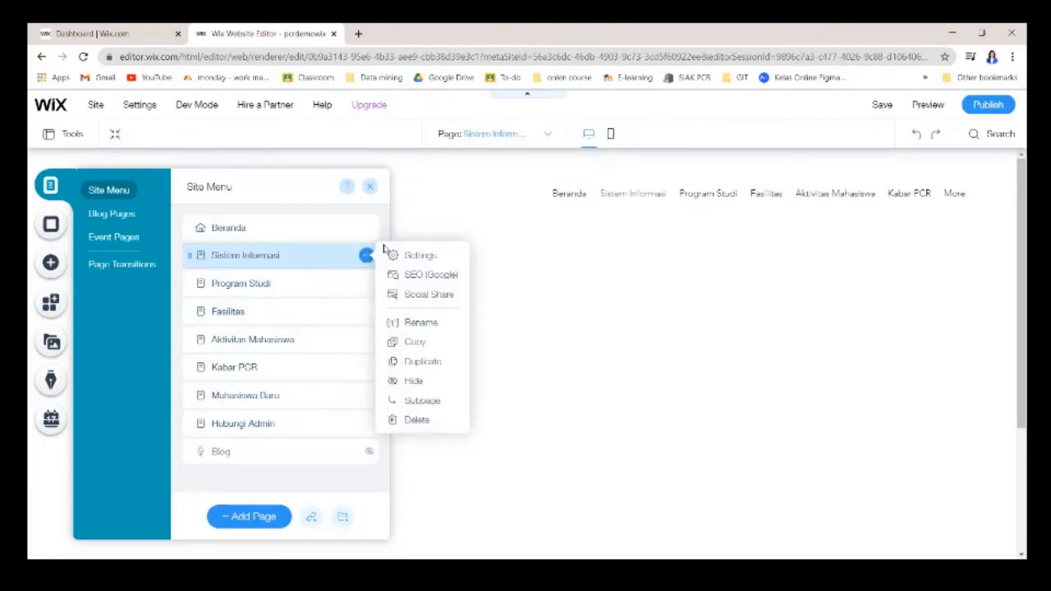
left_click(437, 400)
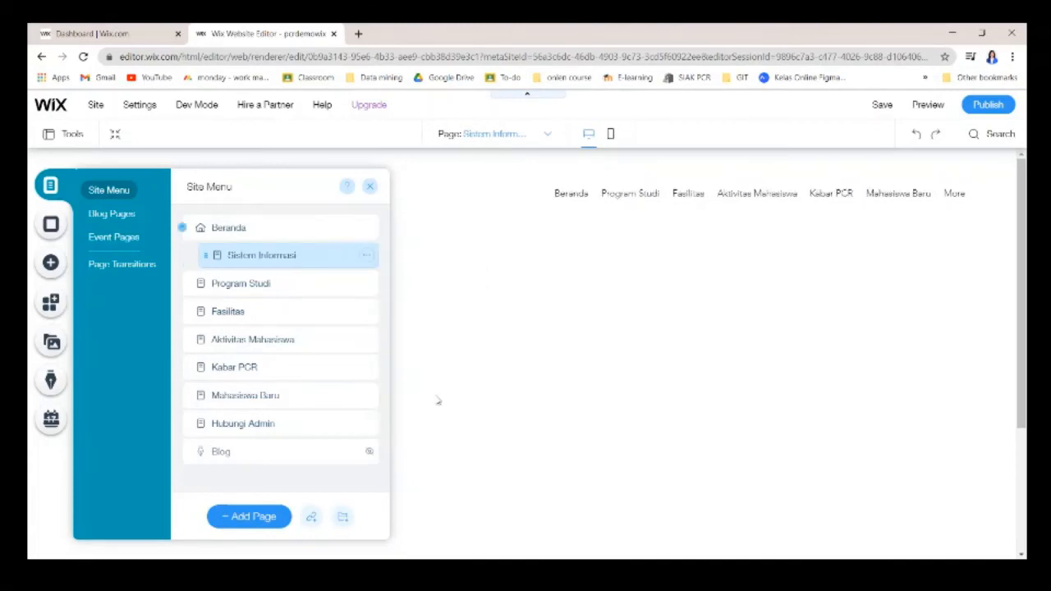
left_click_drag(334, 256, 331, 278)
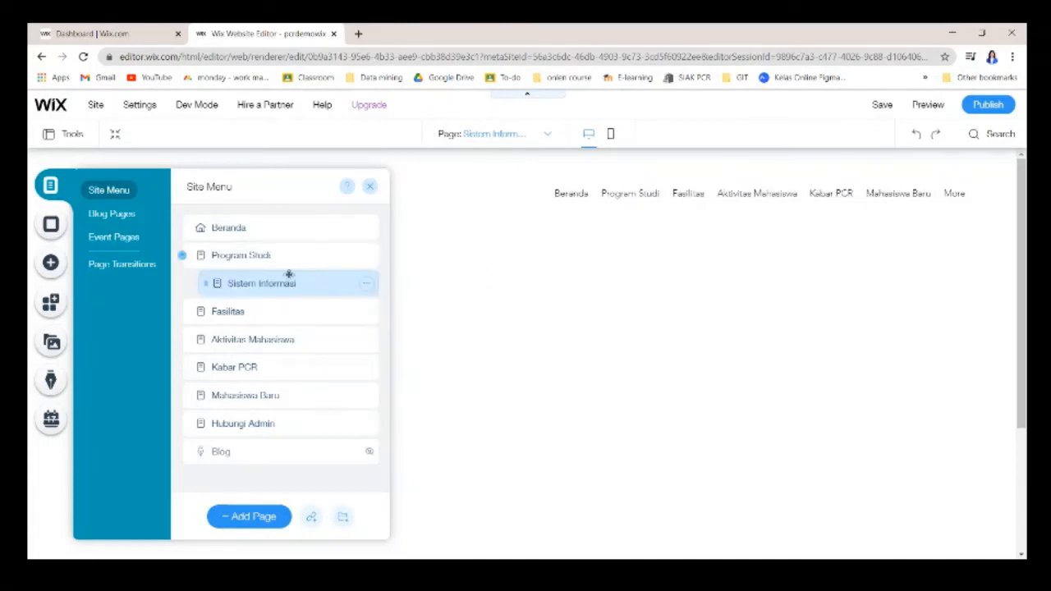
left_click(123, 264)
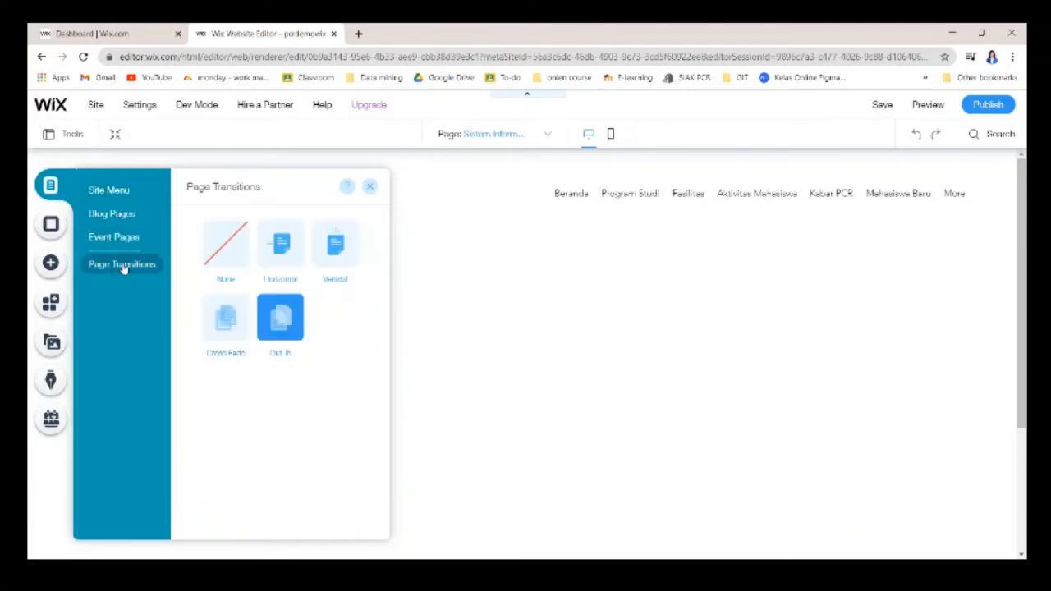
Preview the Horizontal and Cross Fade page transitions, then bring up Page Background.
left_click(282, 244)
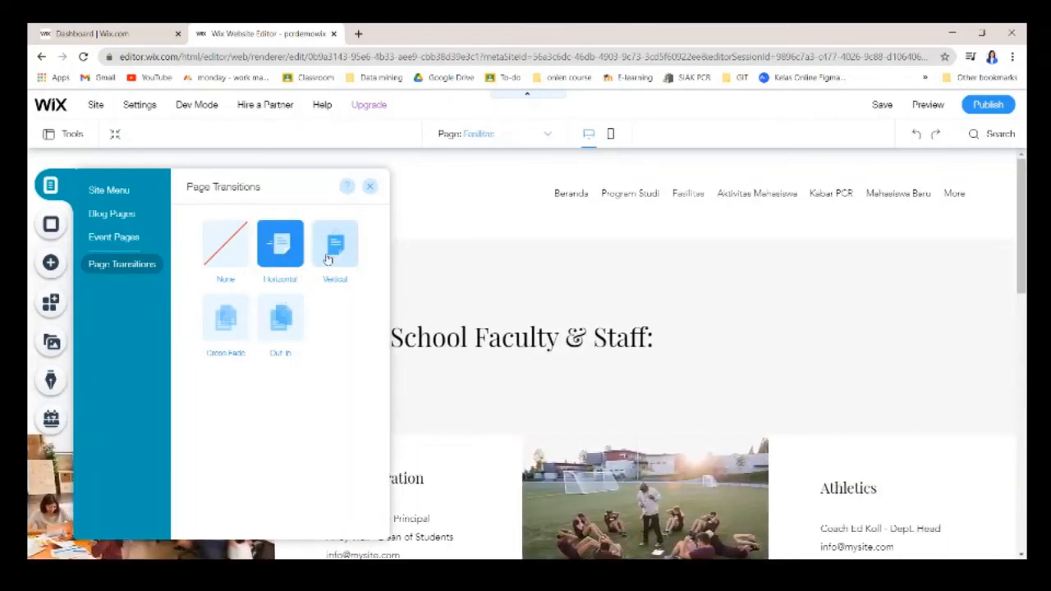
left_click(237, 326)
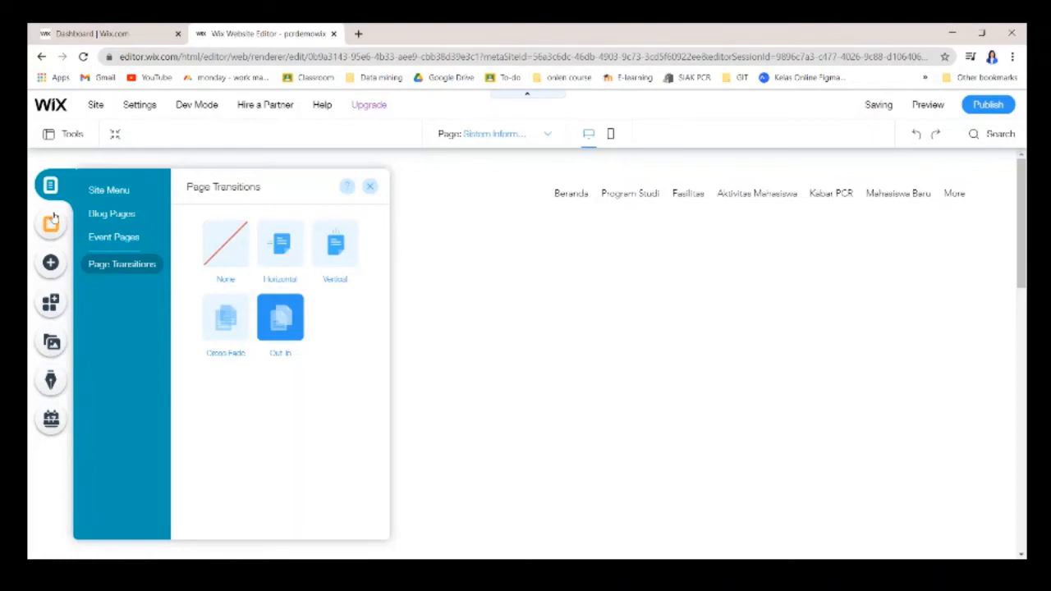
left_click(52, 218)
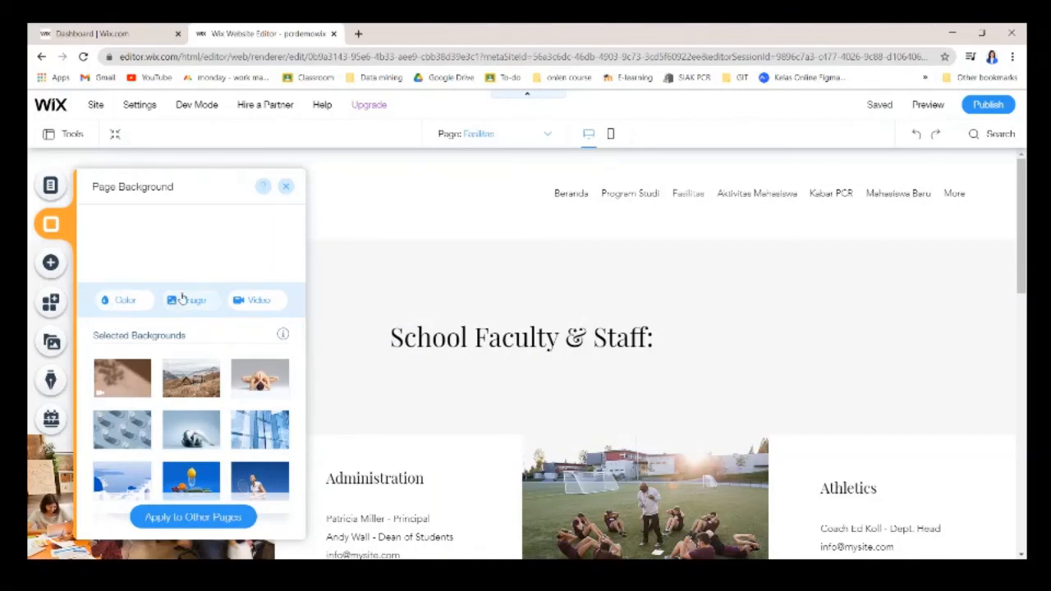
Scroll the background images and browse element categories in the Add panel.
scroll(221, 460, "down", 3)
scroll(221, 469, "down", 3)
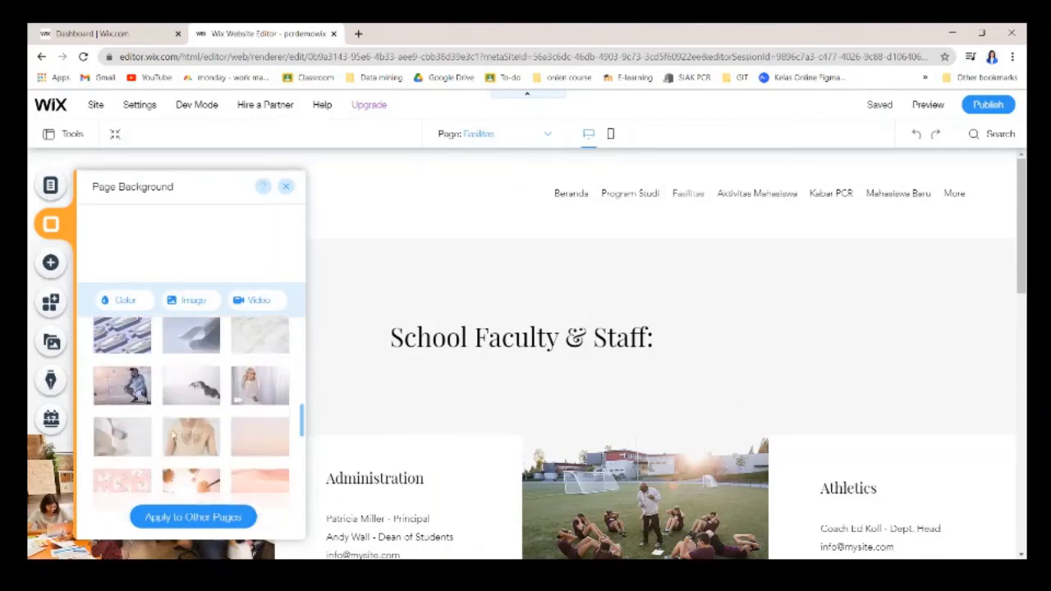
left_click(50, 262)
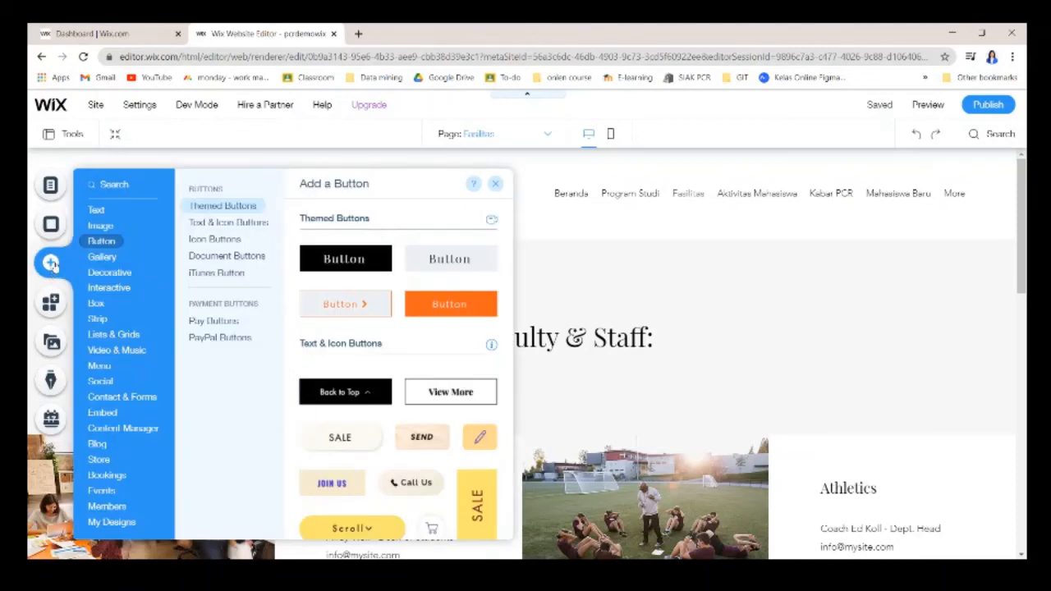
left_click(96, 209)
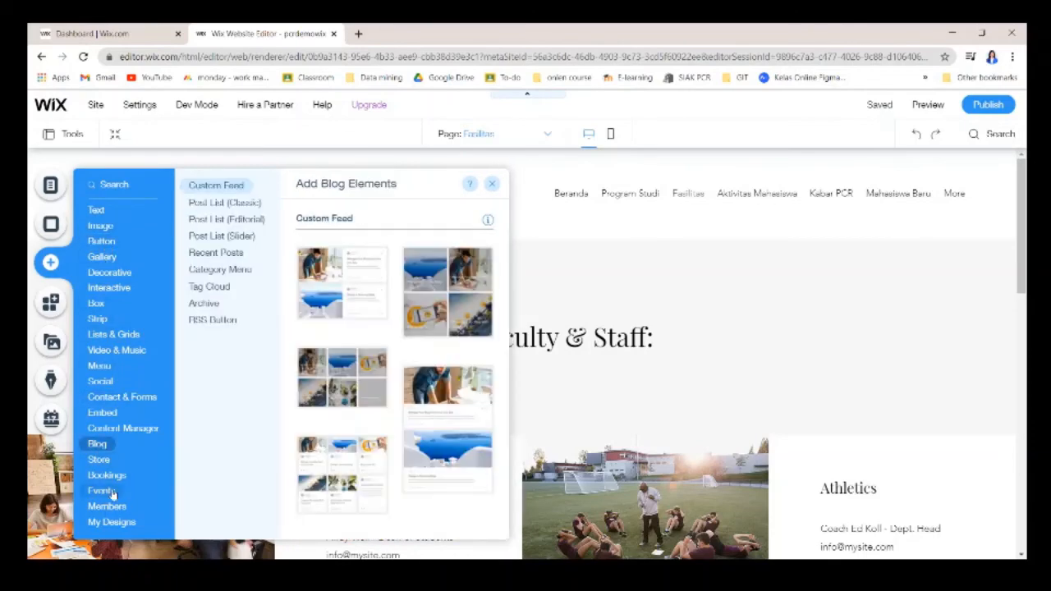
Browse the App Market listings, ending in the Media library.
left_click(51, 298)
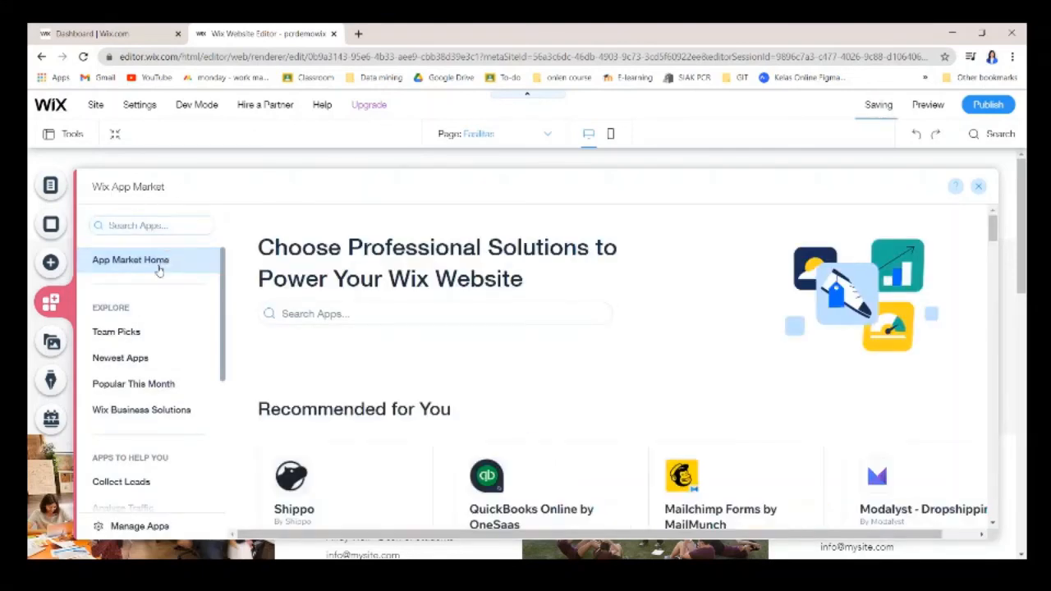
scroll(183, 335, "down", 3)
scroll(183, 354, "down", 3)
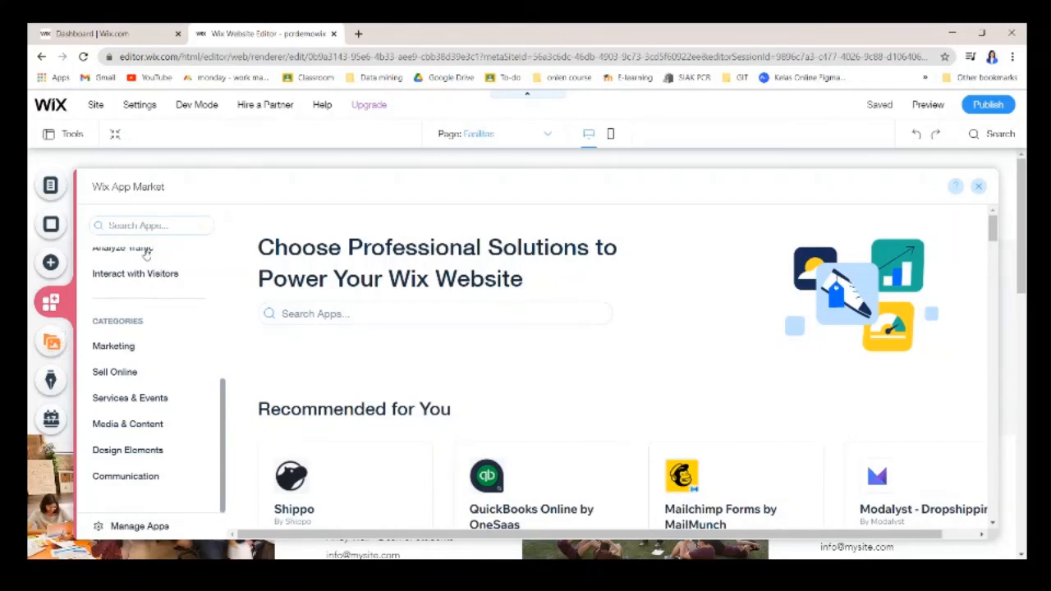
left_click(51, 343)
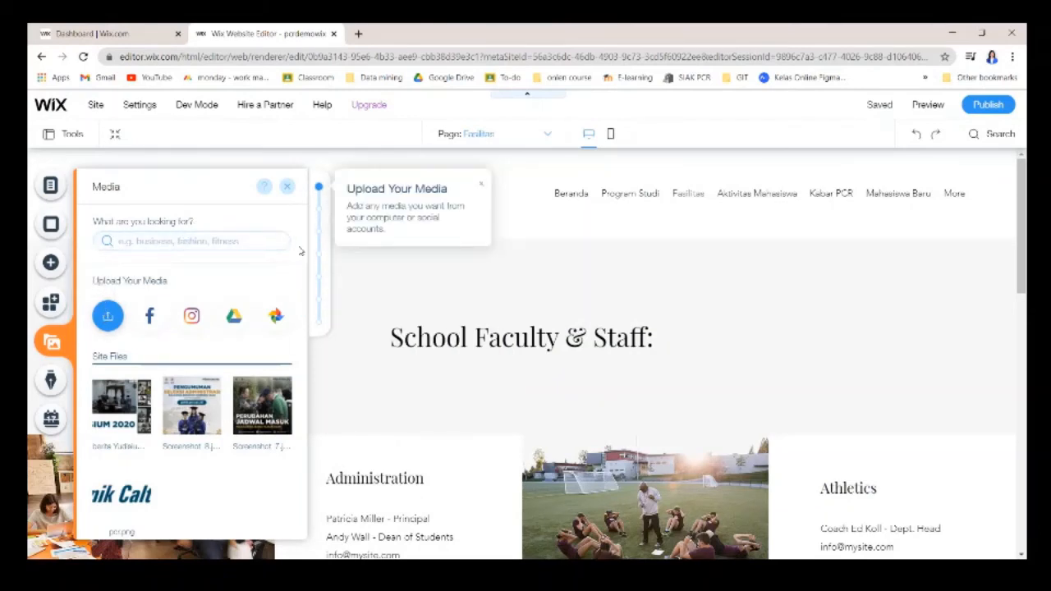
Search the media library for 'college', then clear the search.
left_click(128, 239)
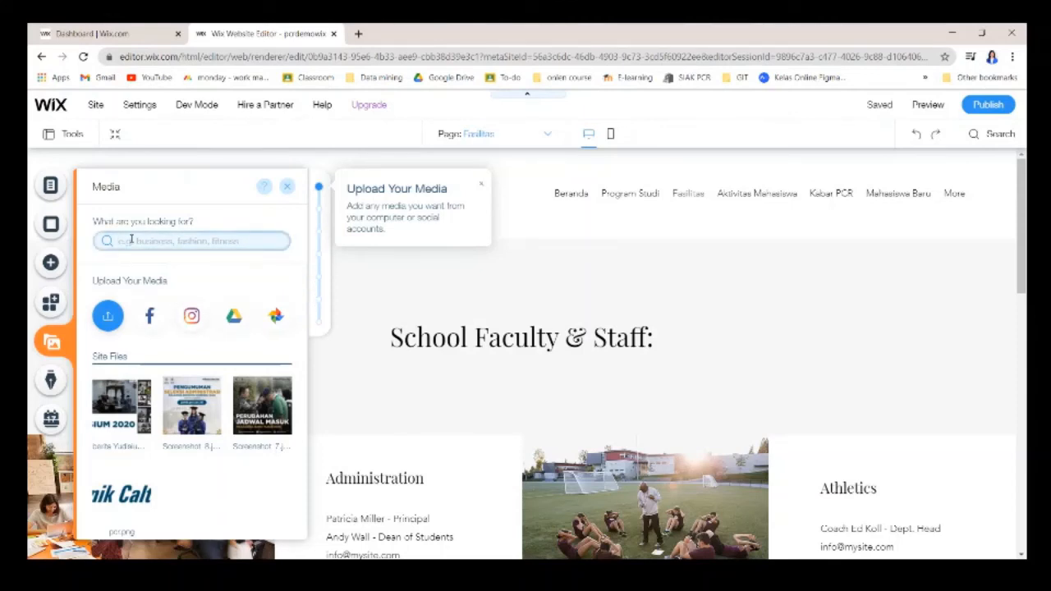
type("d")
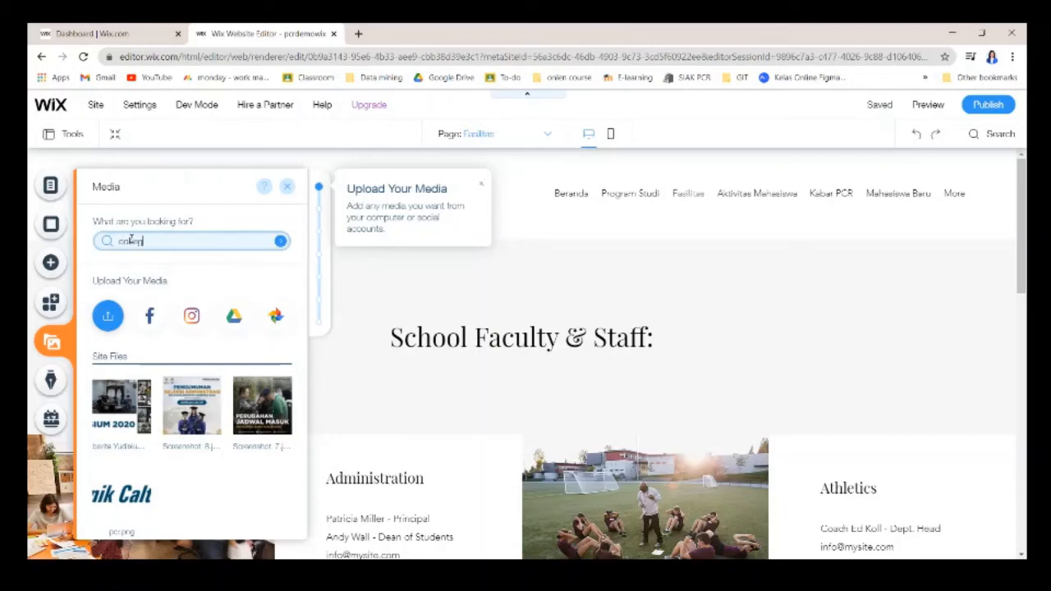
key("Return")
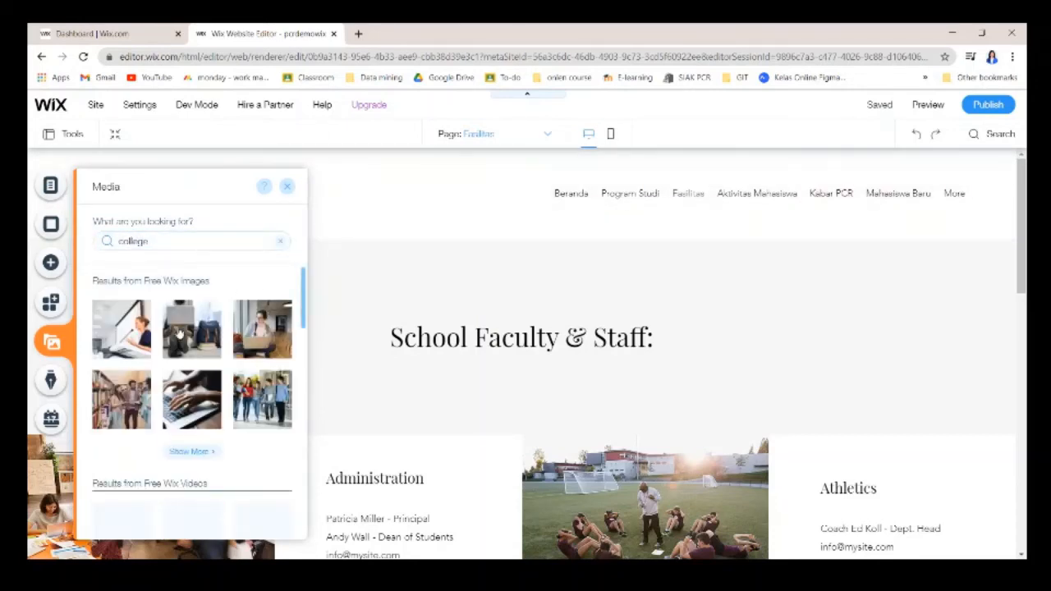
scroll(169, 351, "down", 2)
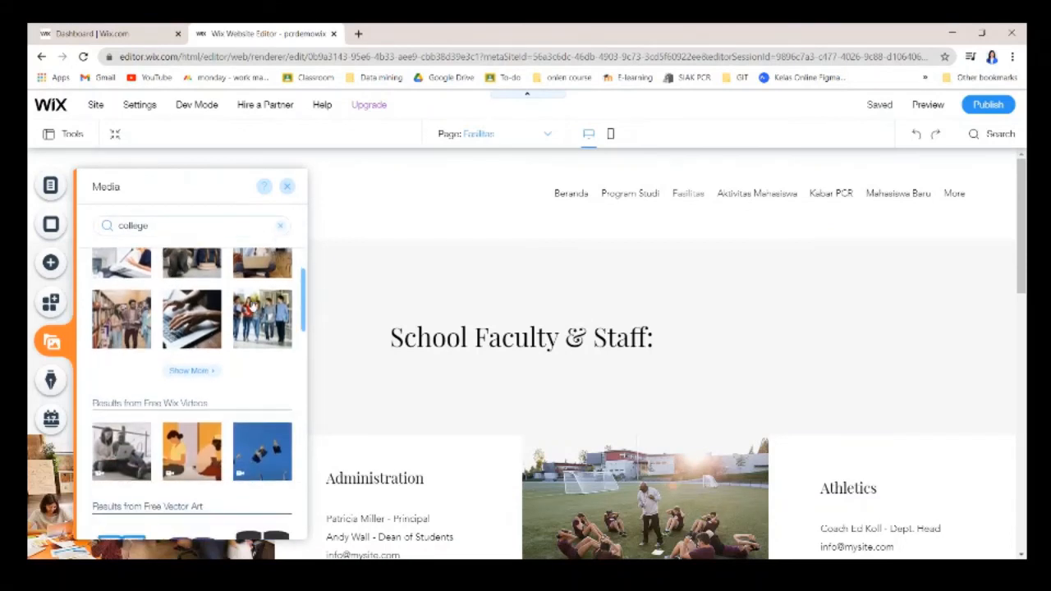
scroll(286, 283, "up", 2)
left_click(284, 244)
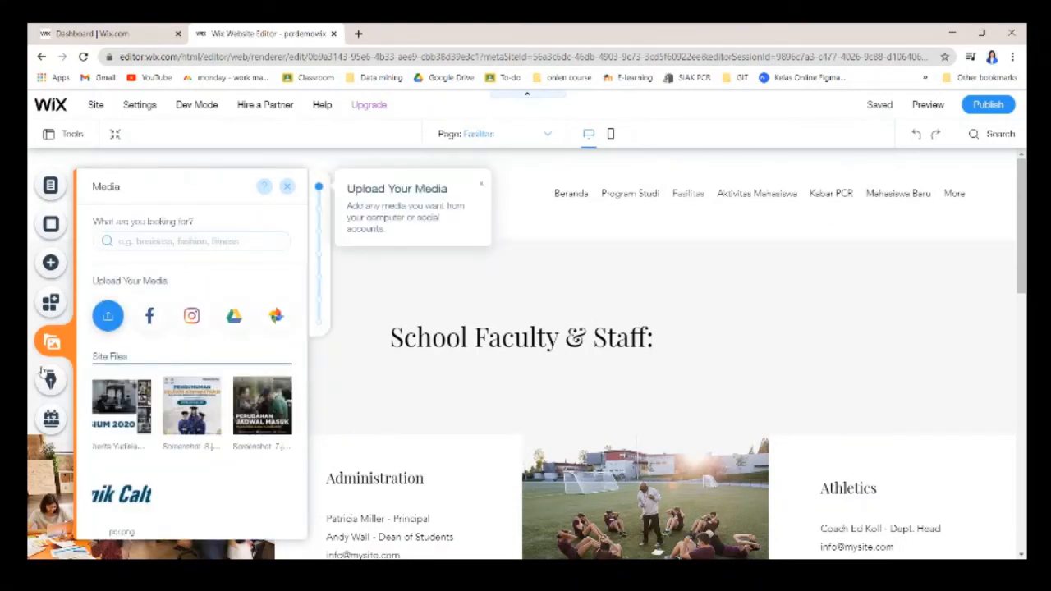
Scroll through the media options and bring up the Blog Manager.
scroll(156, 344, "down", 3)
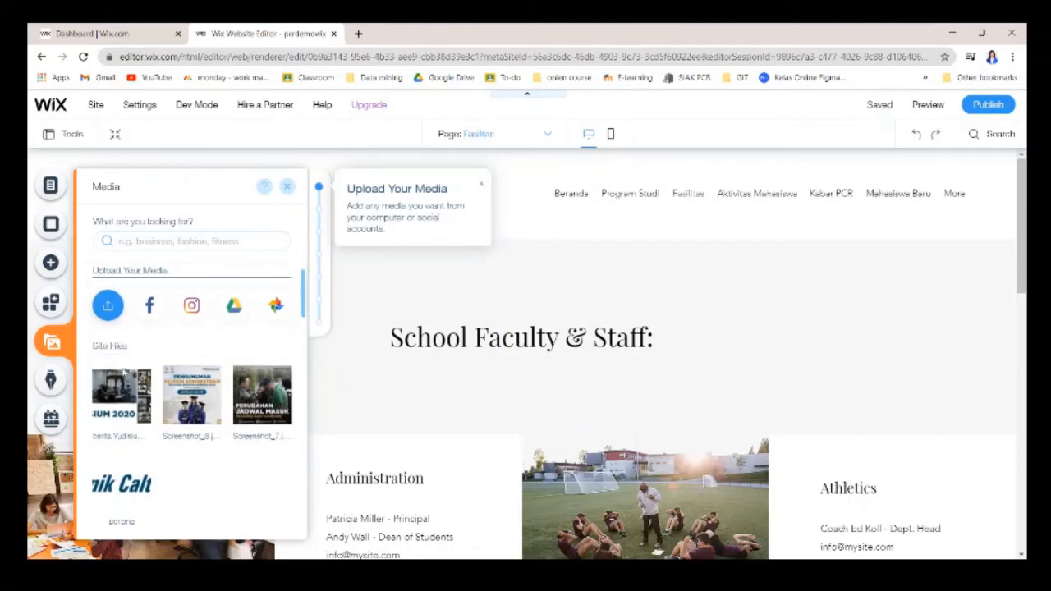
scroll(152, 366, "up", 3)
scroll(147, 366, "up", 1)
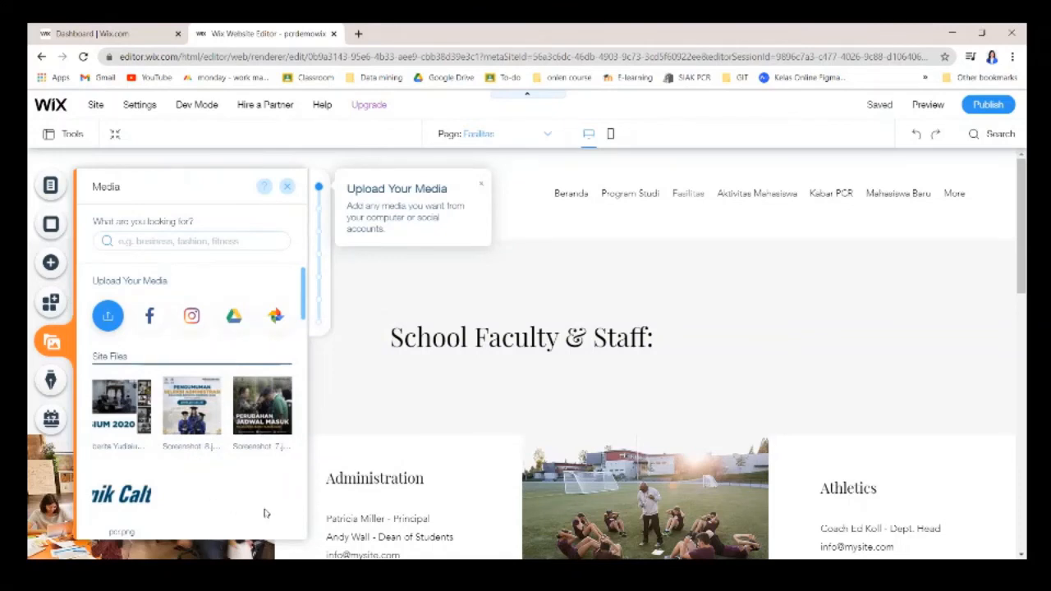
scroll(192, 459, "down", 2)
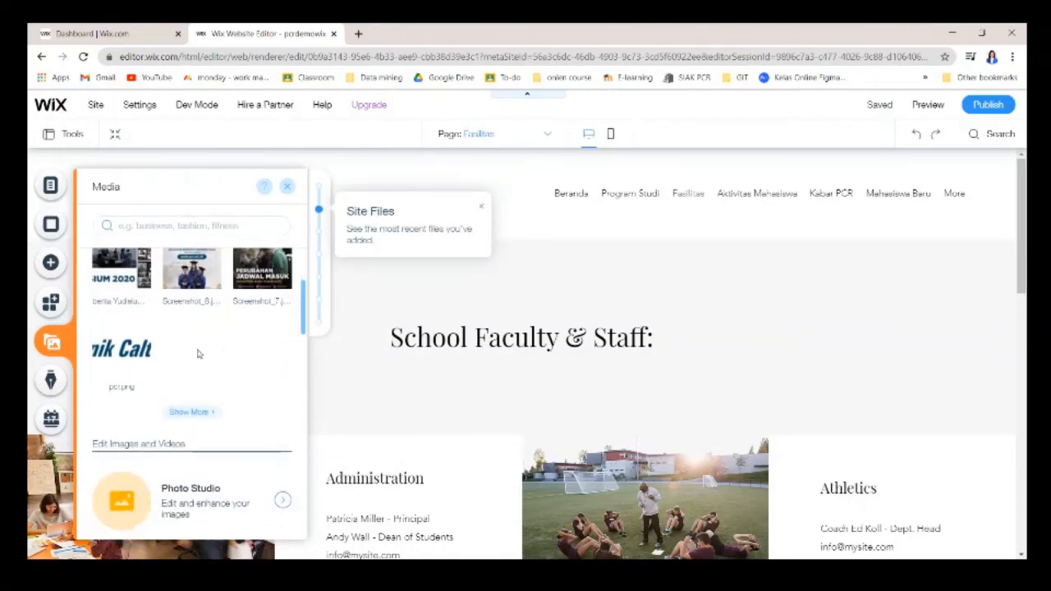
scroll(189, 365, "down", 3)
scroll(189, 371, "down", 1)
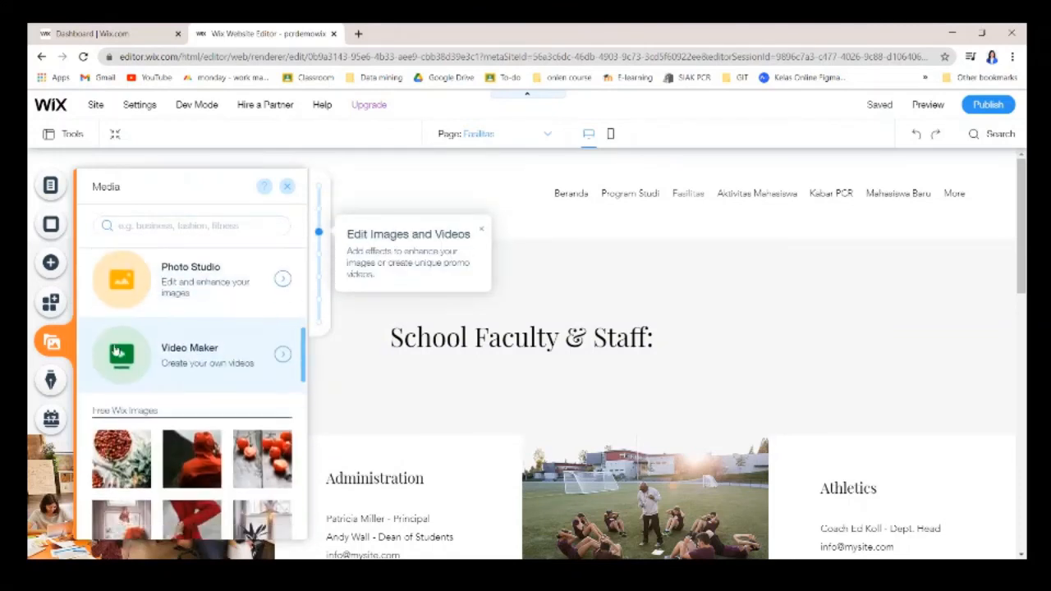
left_click(53, 384)
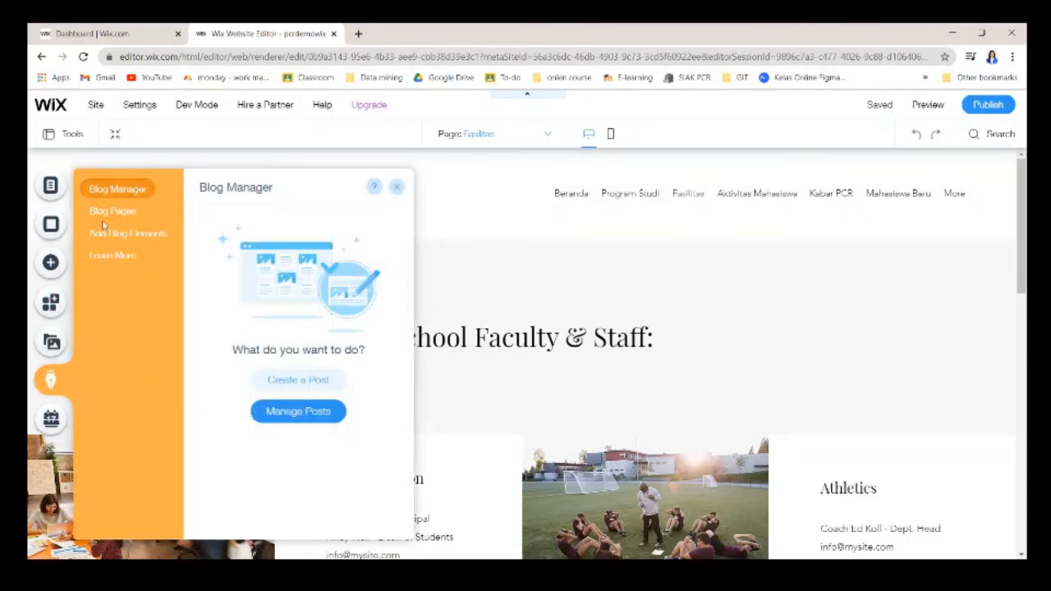
Check the Bookings panel, close it, and switch to the mobile editor.
left_click(52, 419)
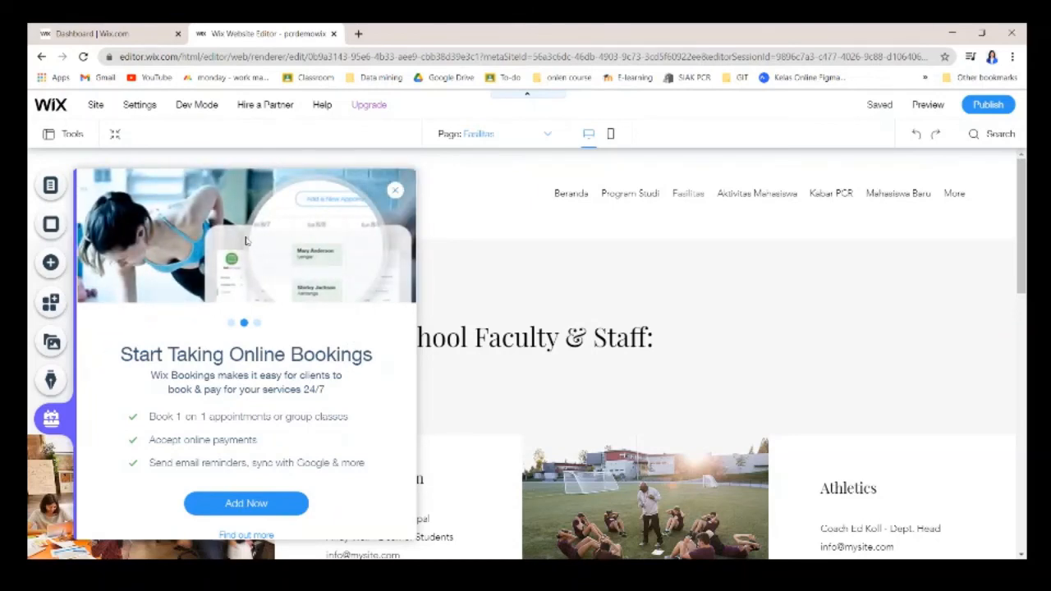
left_click(394, 191)
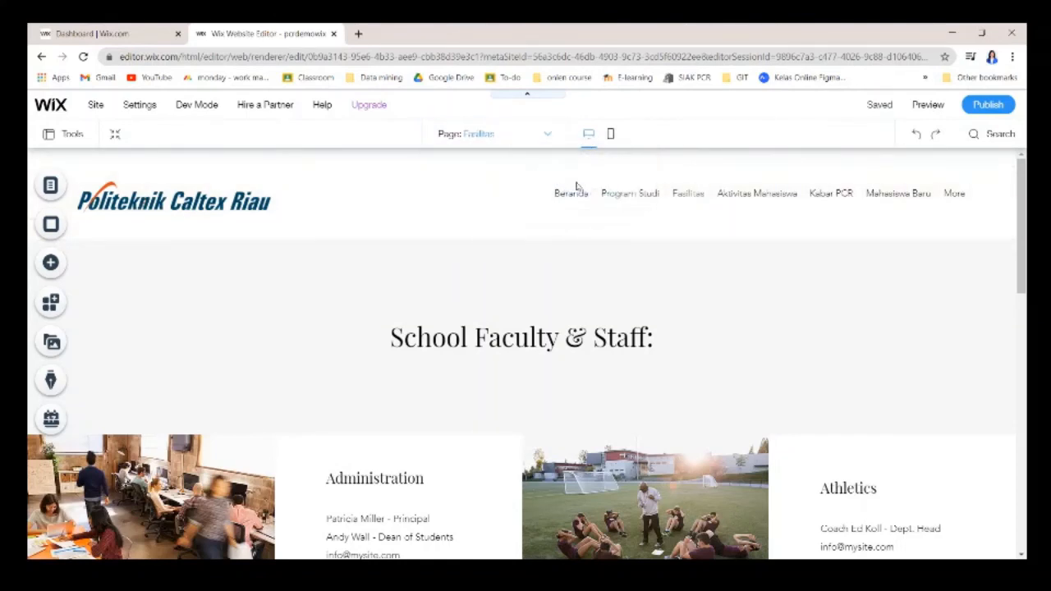
left_click(611, 141)
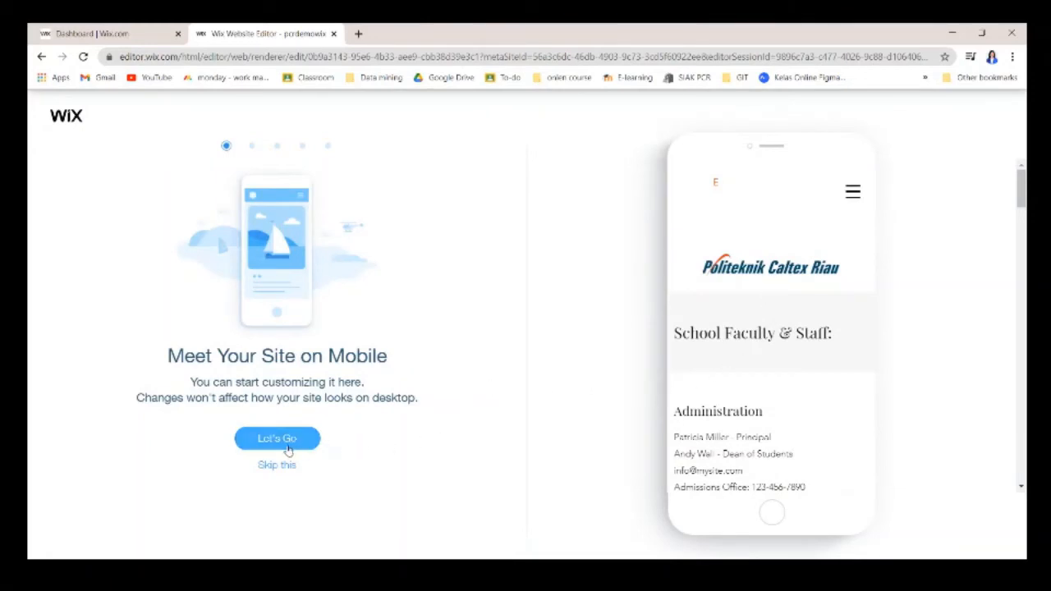
Dismiss the mobile welcome and scroll through the Fasilitas page's phone layout.
left_click(277, 465)
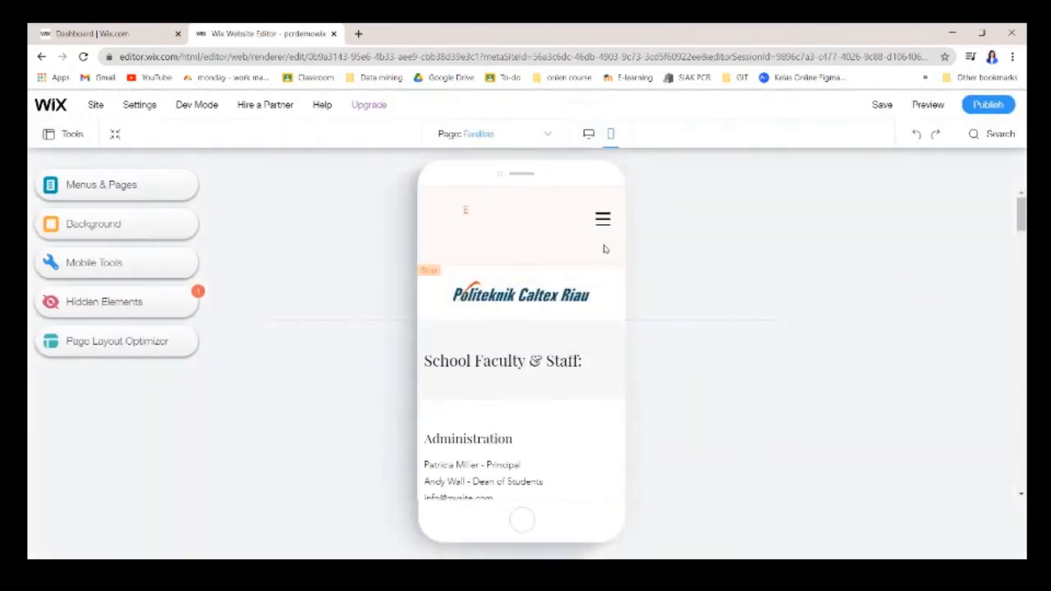
scroll(614, 286, "down", 15)
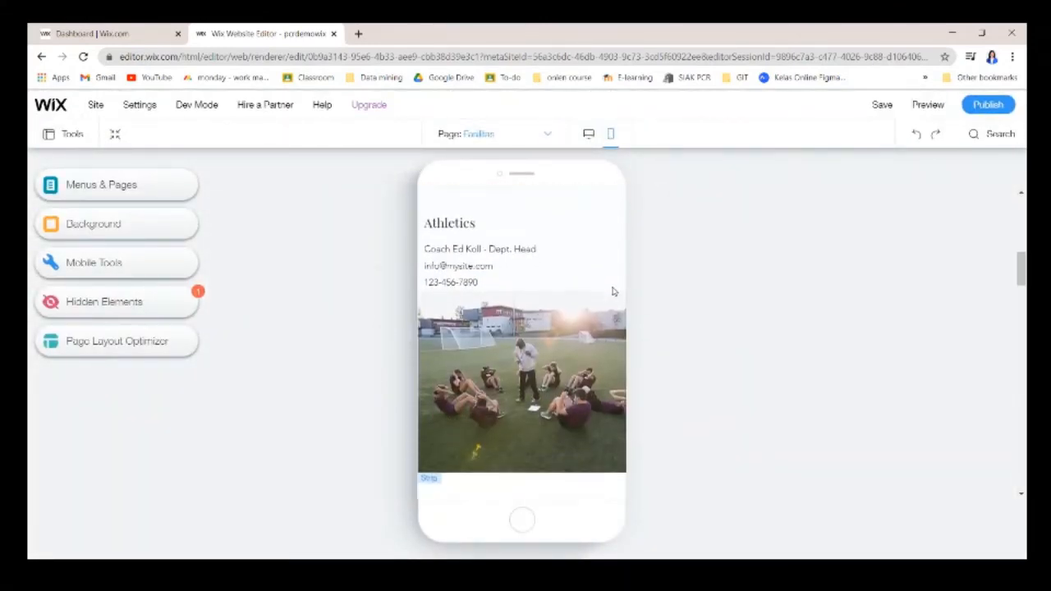
scroll(604, 305, "down", 10)
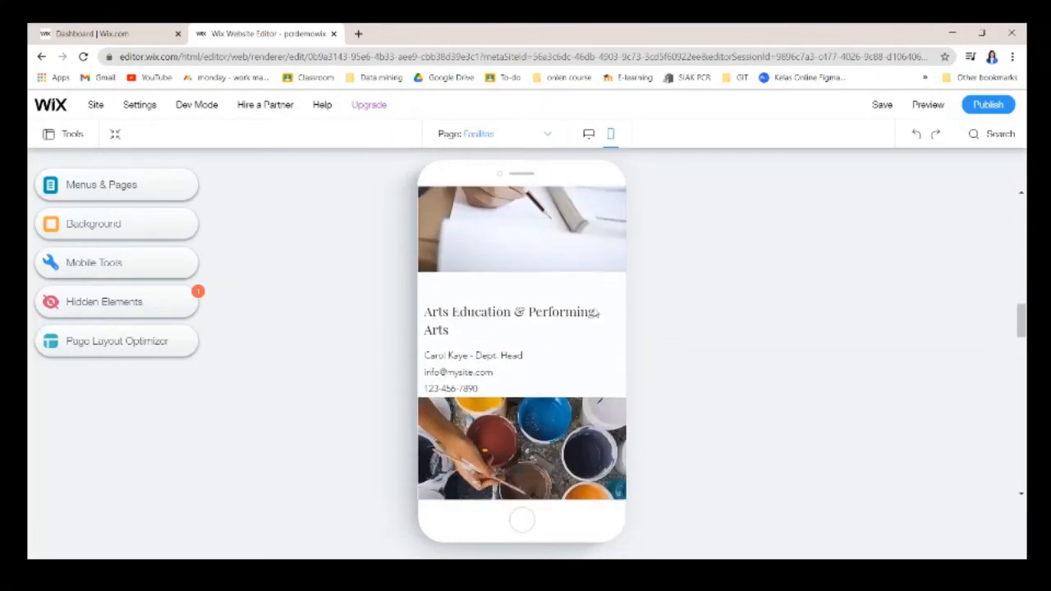
scroll(591, 321, "down", 4)
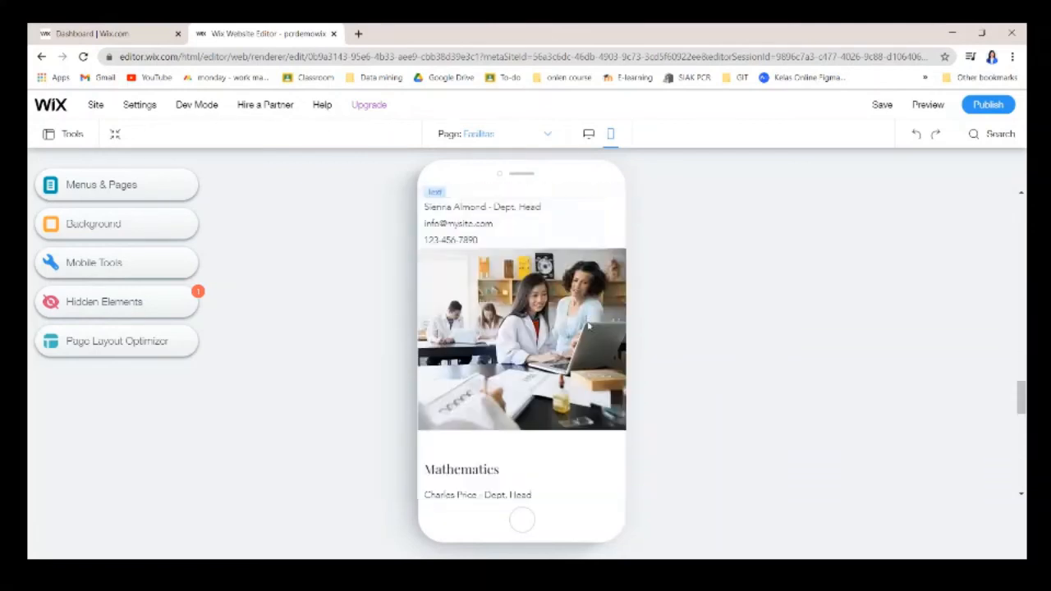
scroll(533, 332, "up", 8)
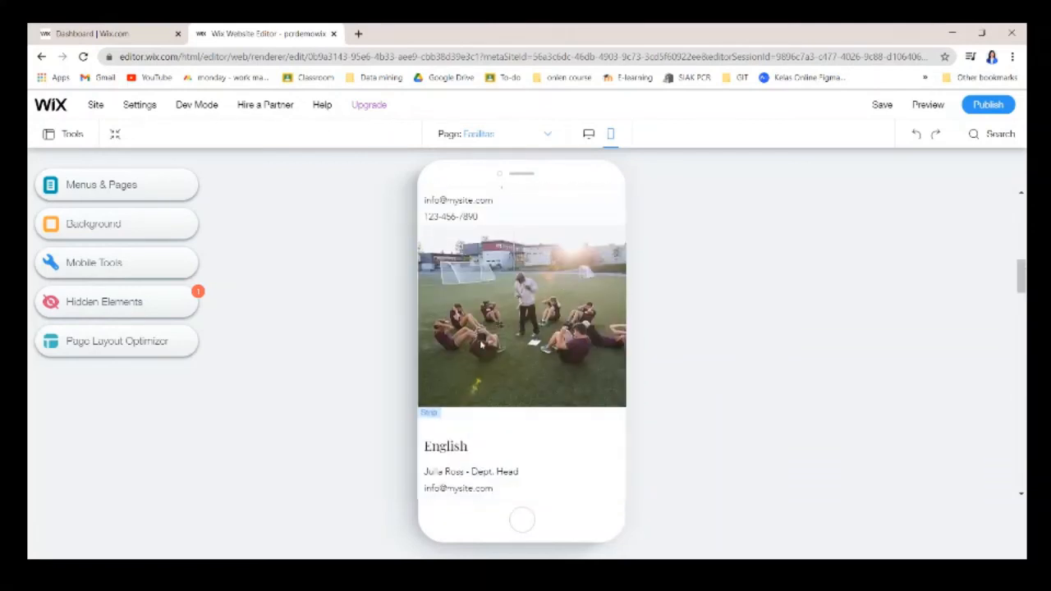
Switch to the Beranda page on mobile, then return to the desktop editor.
left_click(538, 135)
left_click(443, 167)
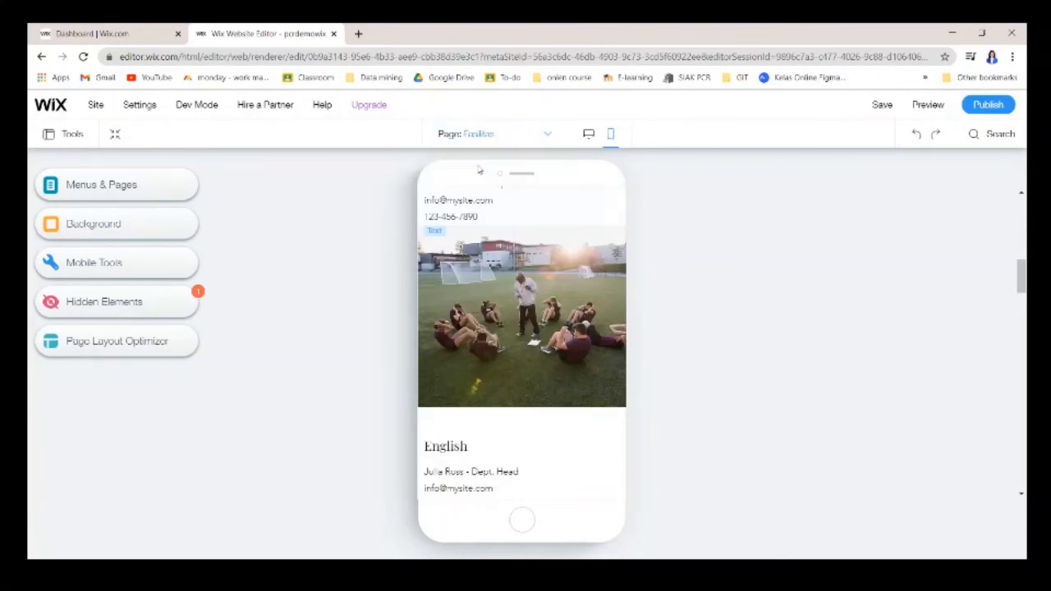
scroll(537, 300, "down", 10)
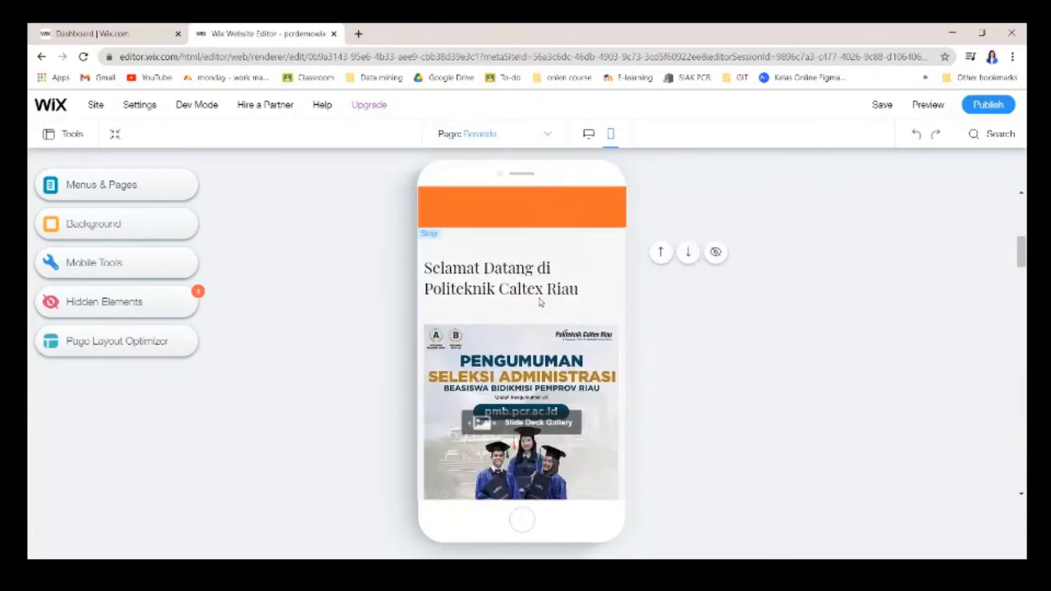
scroll(546, 301, "down", 10)
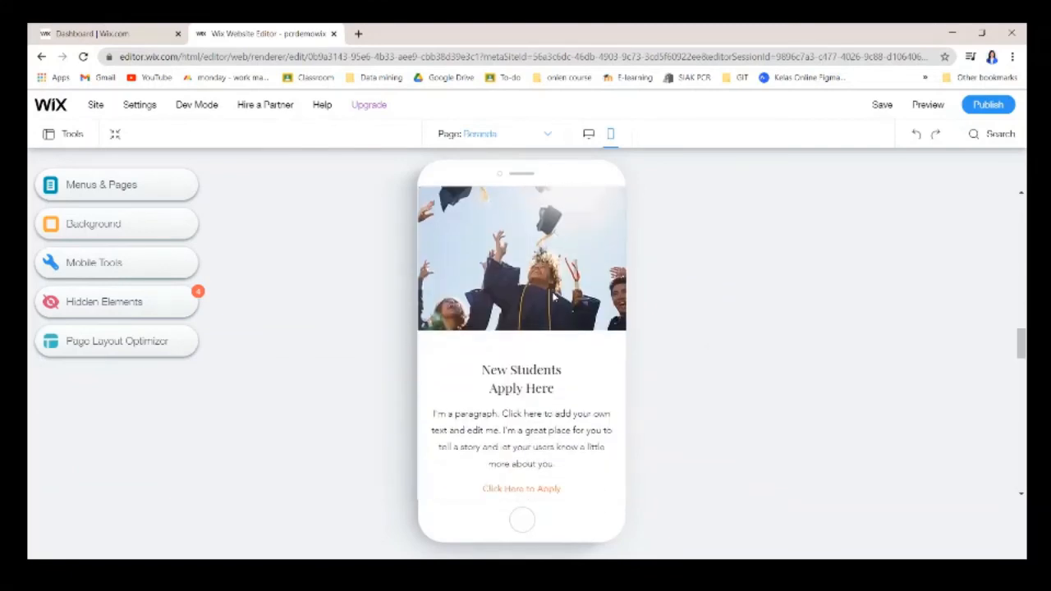
left_click(588, 133)
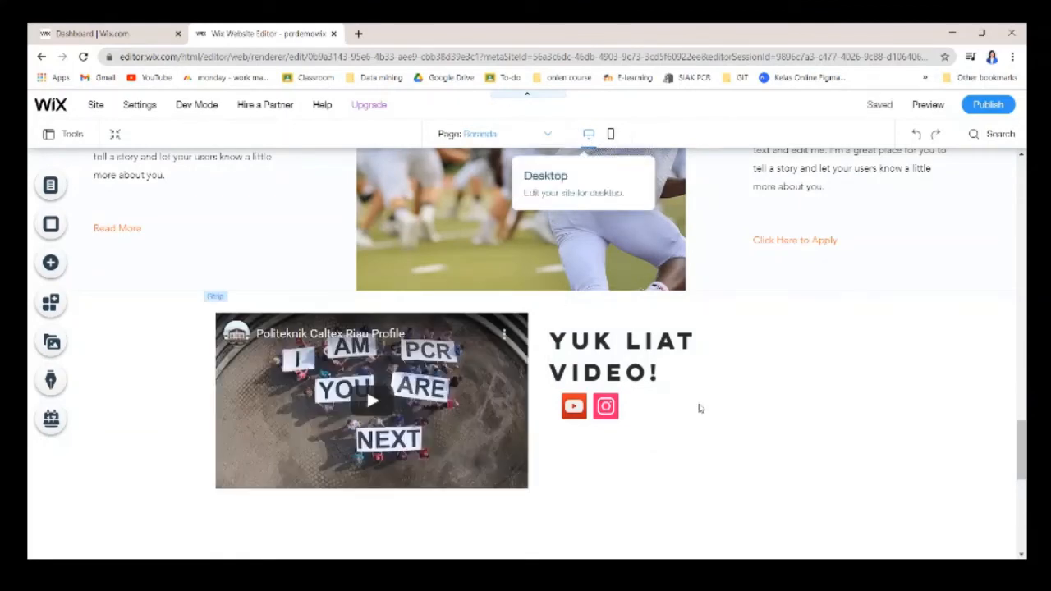
scroll(383, 552, "up", 10)
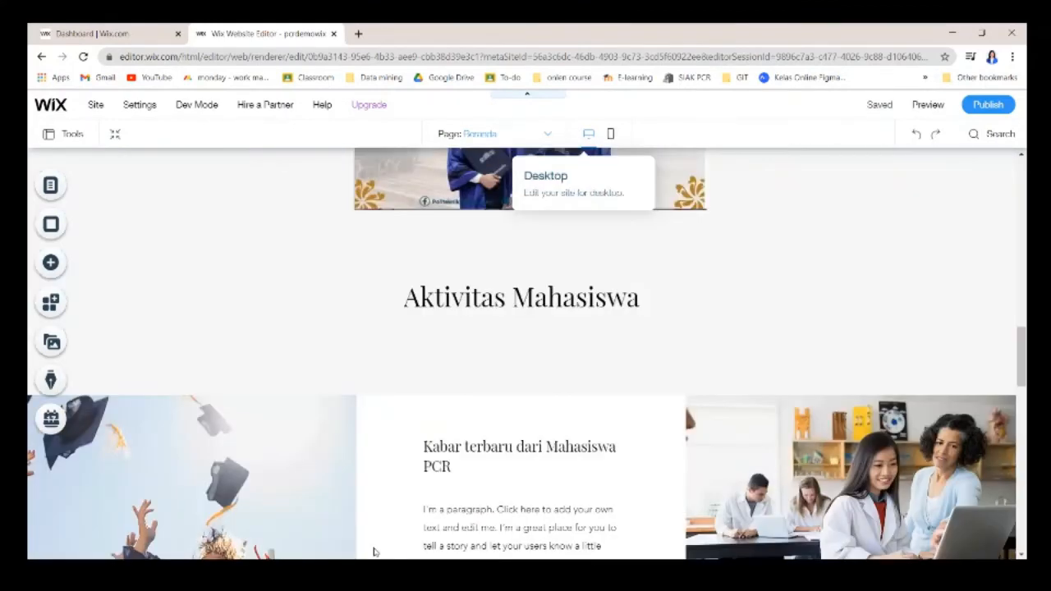
scroll(903, 338, "up", 8)
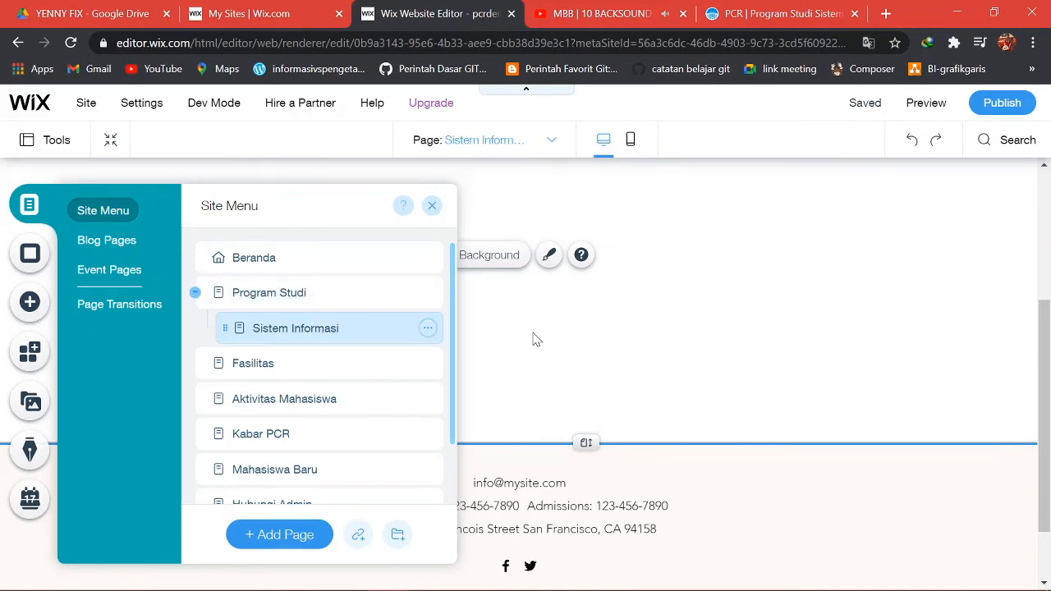
Confirm Sistem Informasi is the current page and show the Add Text options.
left_click(594, 356)
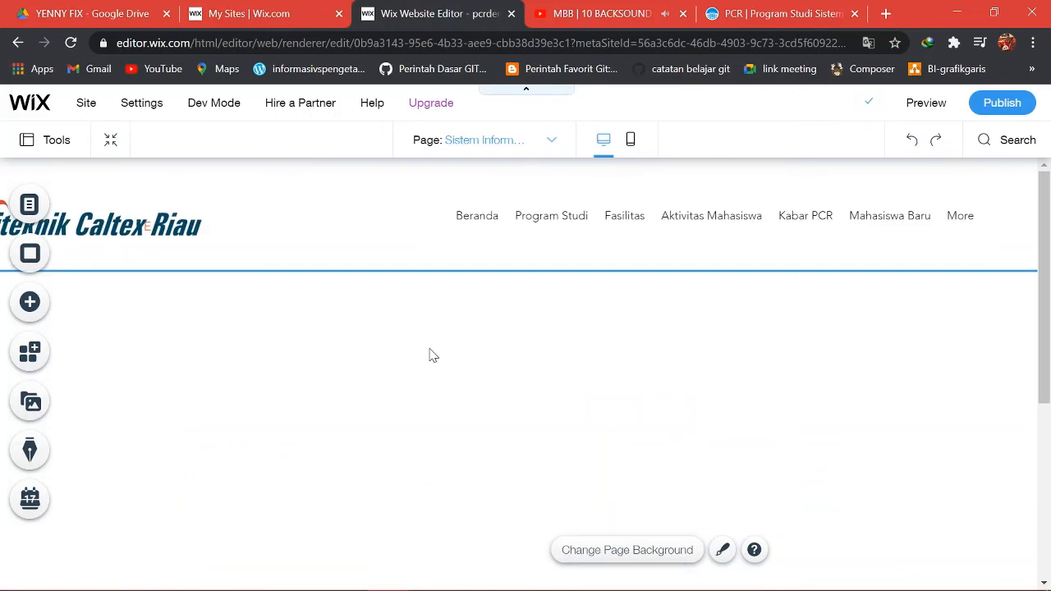
left_click(491, 141)
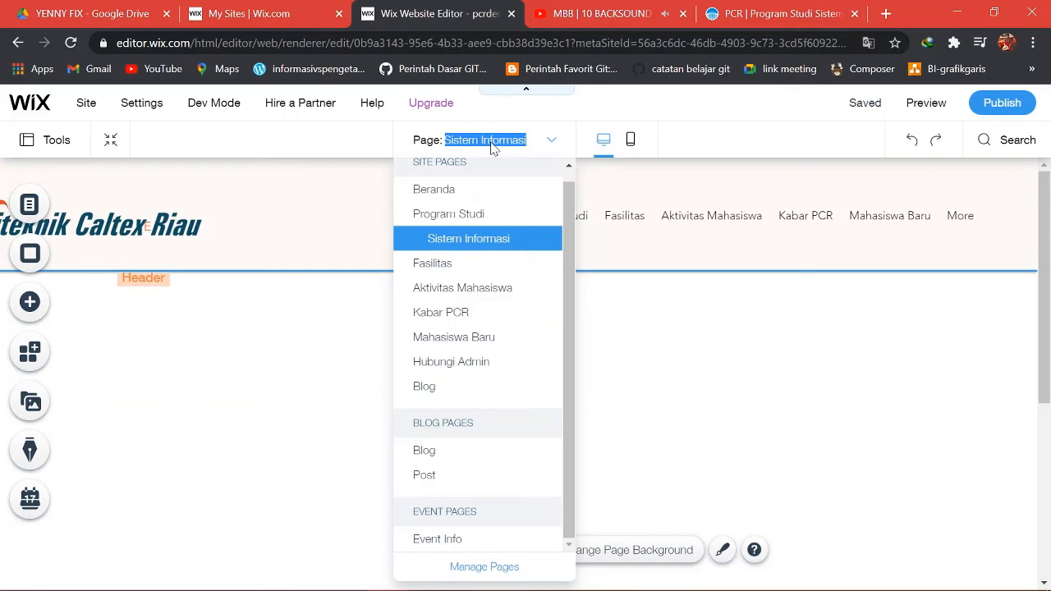
left_click(601, 327)
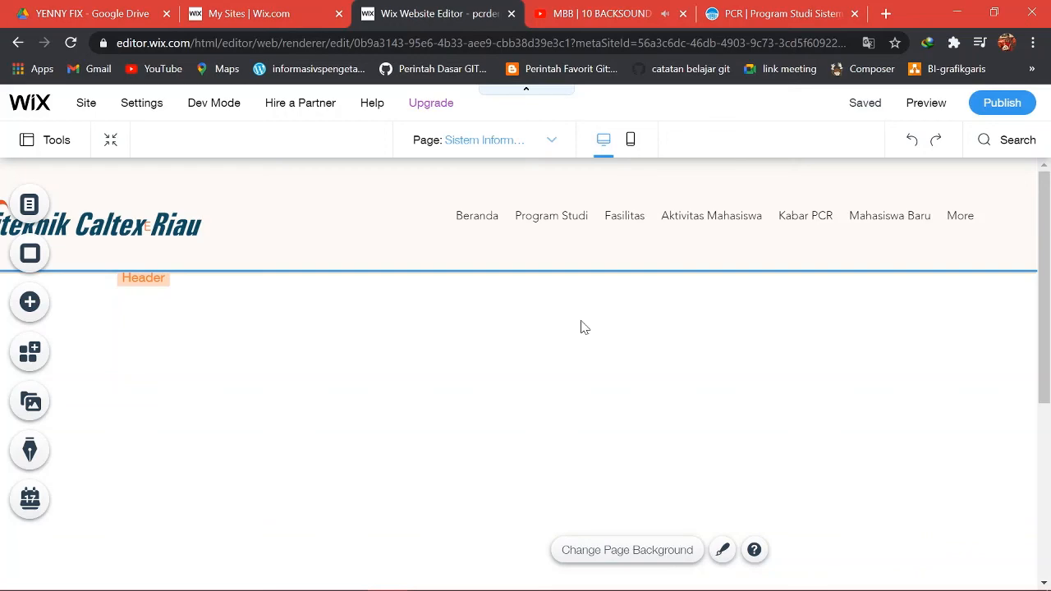
left_click(38, 320)
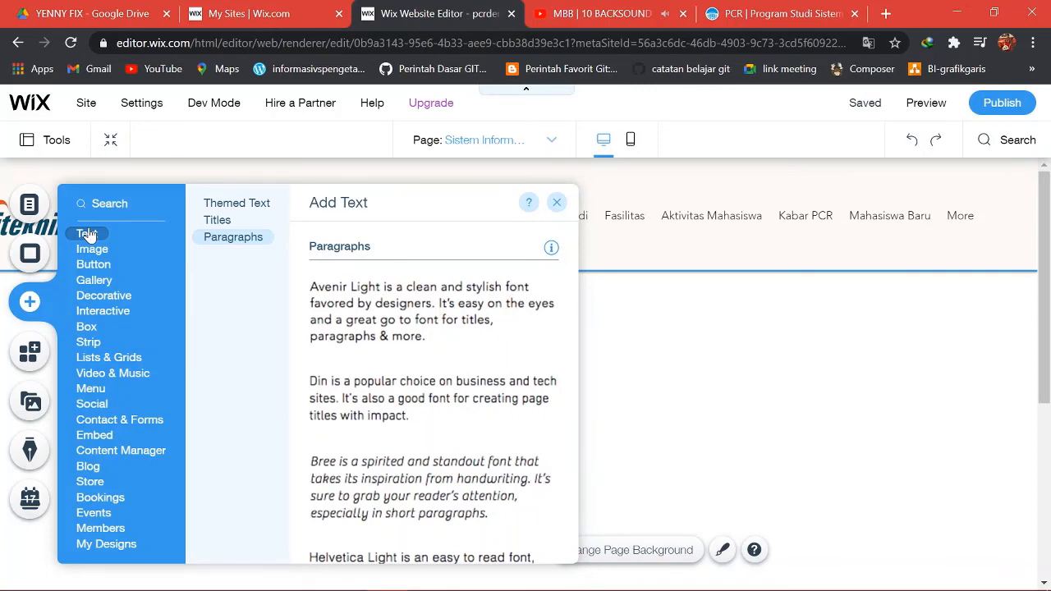
Drag the Big Title preset from Titles onto the page below the header.
left_click(211, 222)
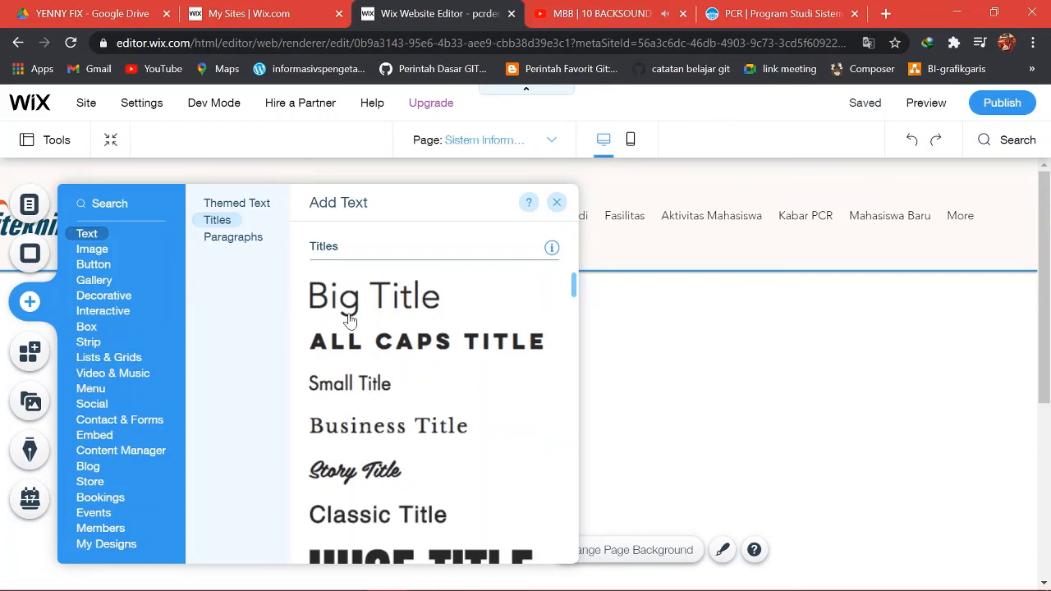
left_click_drag(346, 312, 621, 333)
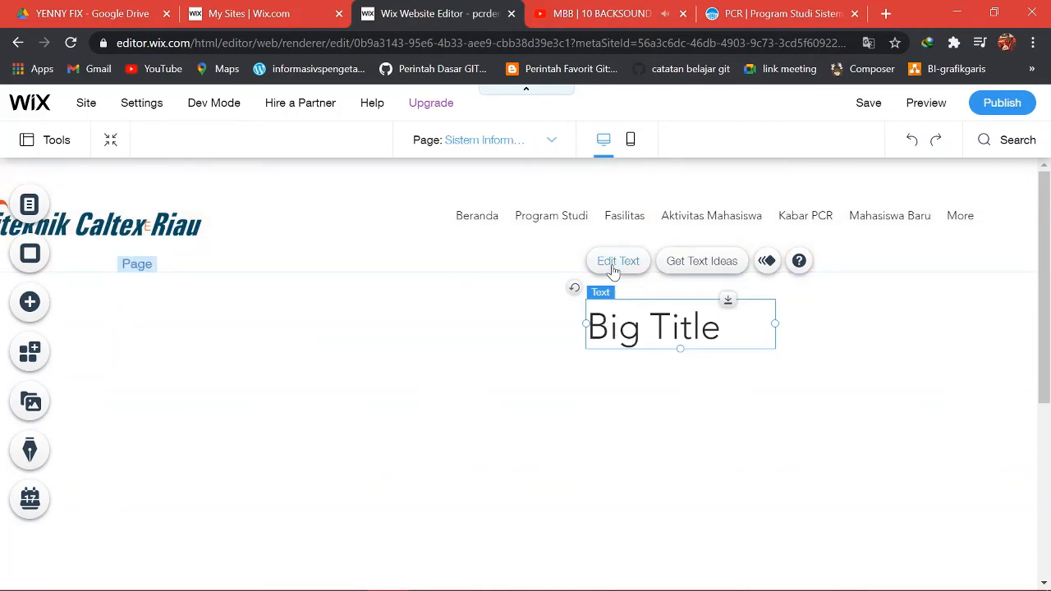
Change the title to 'PROGRAM STUDI SISTEM INFORMASI' and widen its box to three lines.
double_click(640, 324)
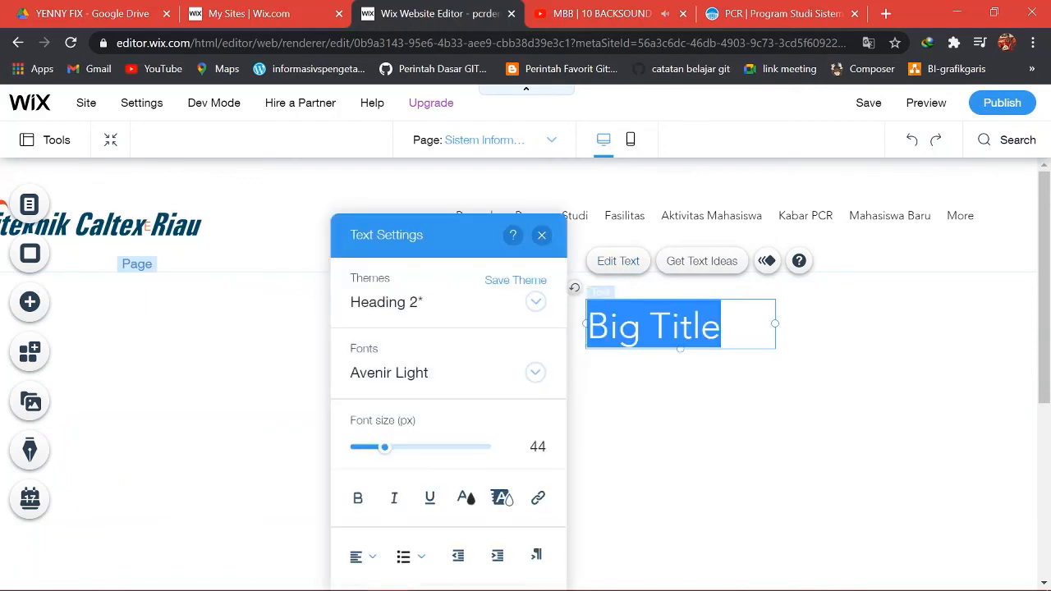
key("BackSpace")
type("PR")
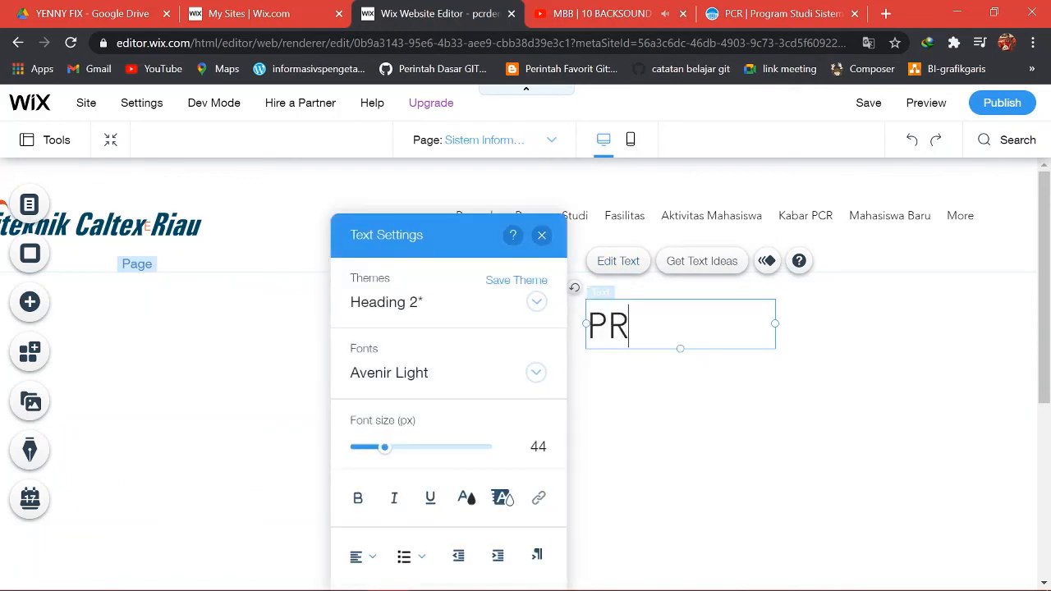
type("OGRA")
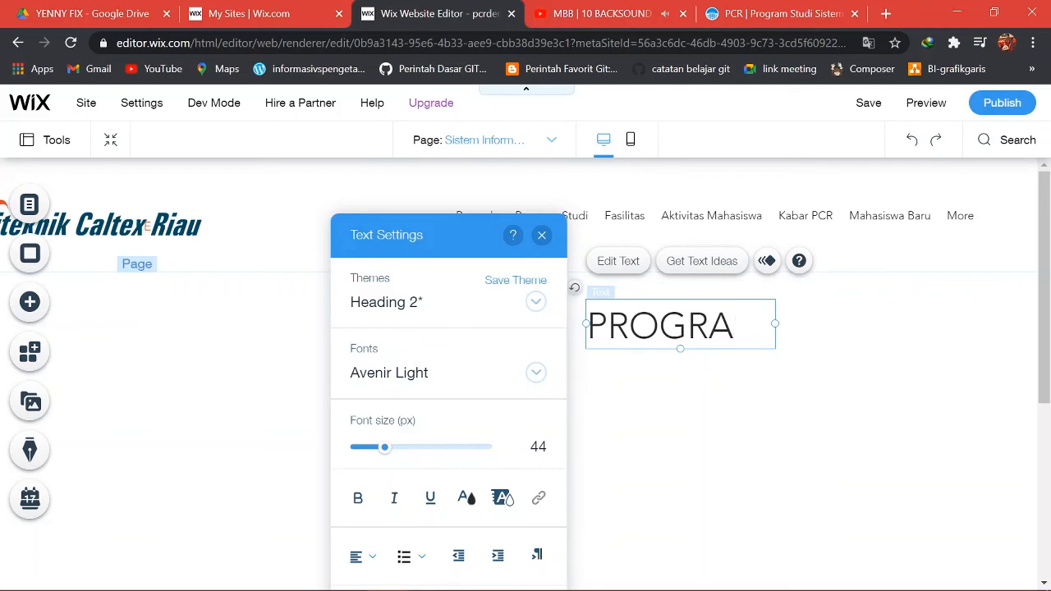
type("M STUD")
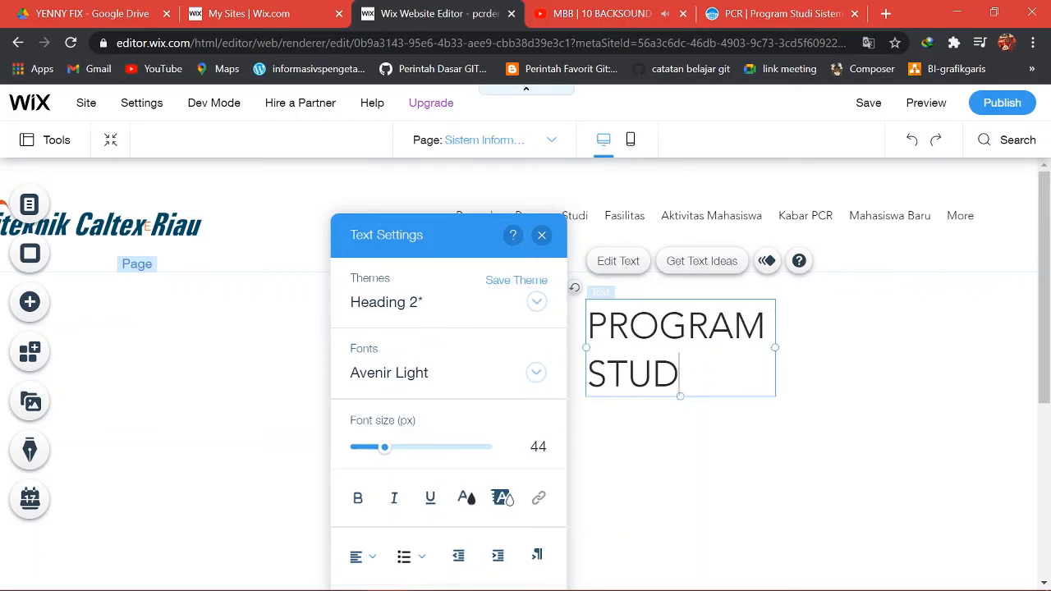
type("I SI")
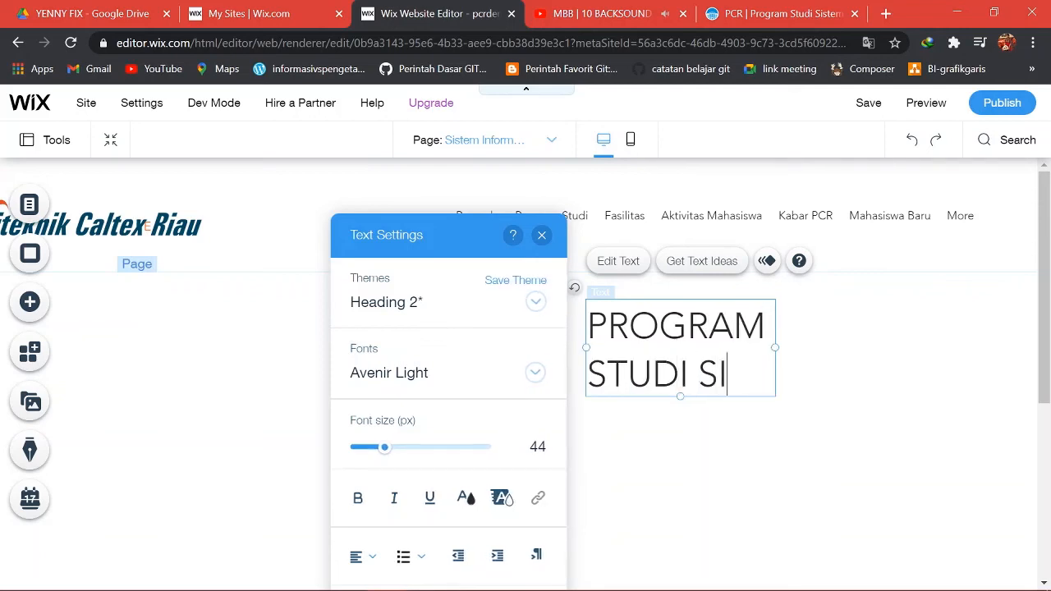
type("STEM ")
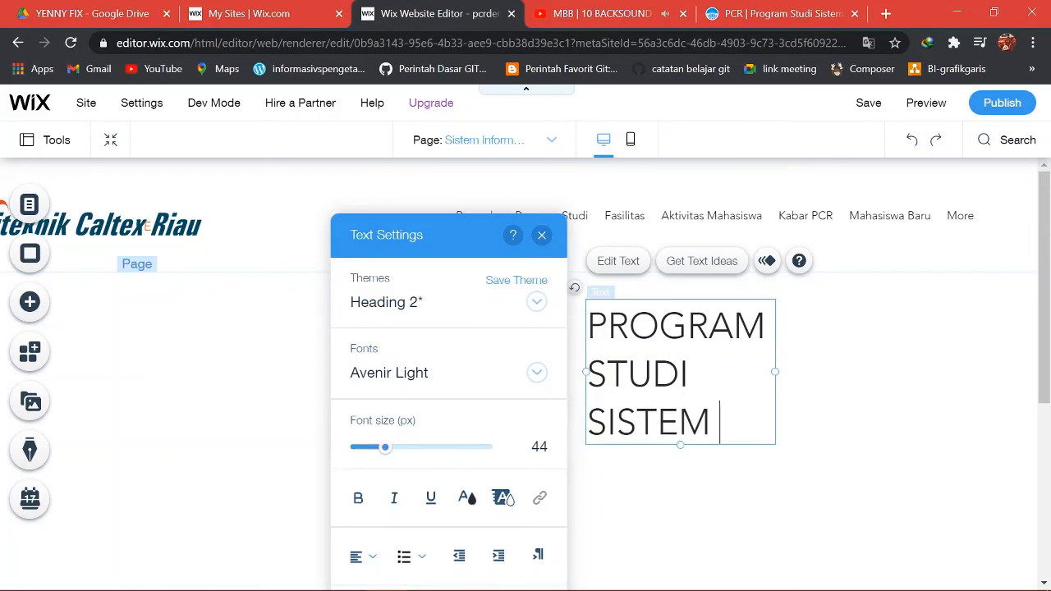
type("INFOR")
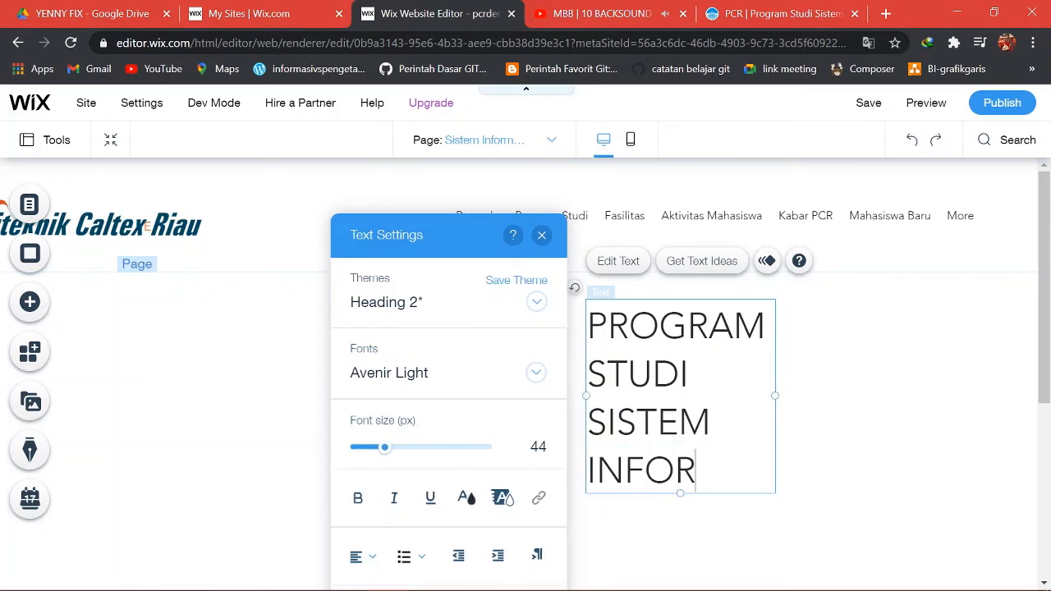
type("MAD")
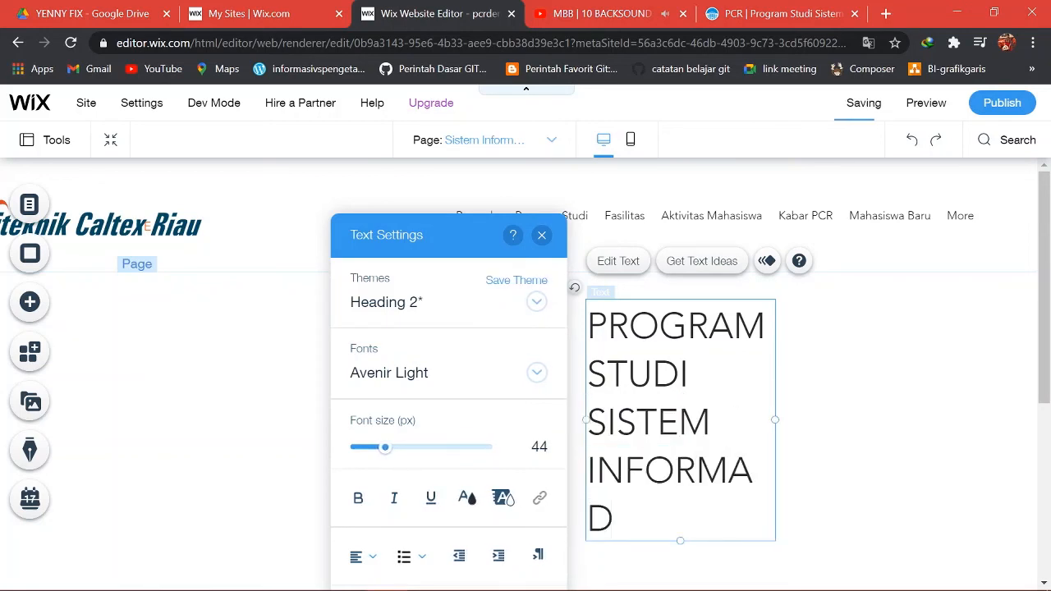
key("BackSpace")
type("SI")
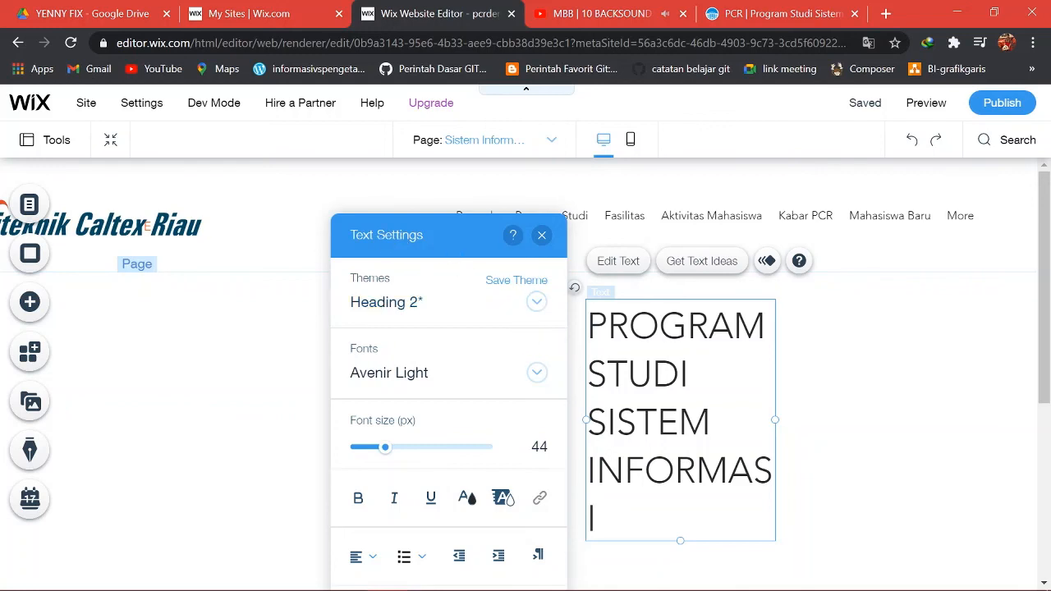
left_click_drag(775, 420, 910, 418)
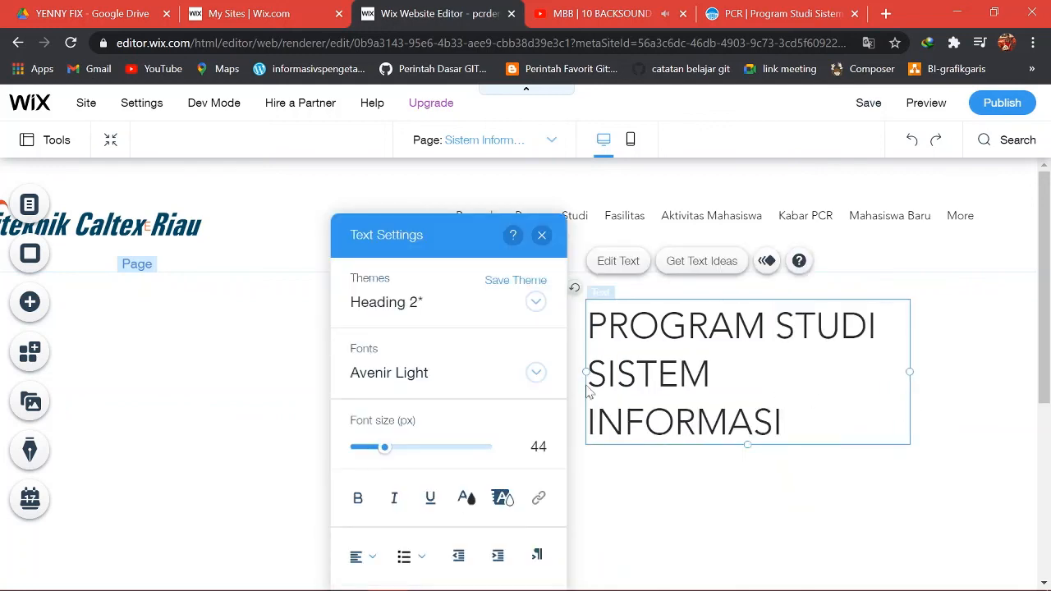
Center the heading text and shrink its font size to 35 px.
left_click_drag(584, 372, 367, 366)
key("shift+Left")
key("shift+Left")
key("shift+Left")
key("shift+Left")
key("shift+Left")
key("shift+Left")
key("shift+Left")
key("shift+Left")
key("shift+Left")
key("shift+Left")
key("shift+Left")
key("shift+Left")
key("shift+Left")
key("shift+Left")
key("shift+Left")
key("shift+Left")
key("shift+Left")
key("shift+Left")
key("shift+Left")
key("shift+Left")
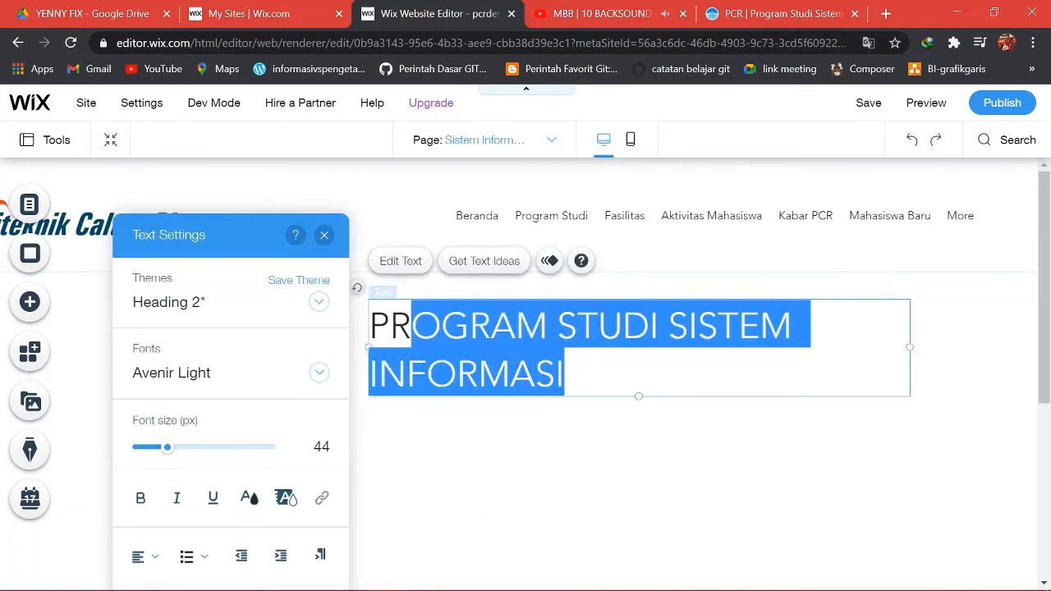
key("shift+Left")
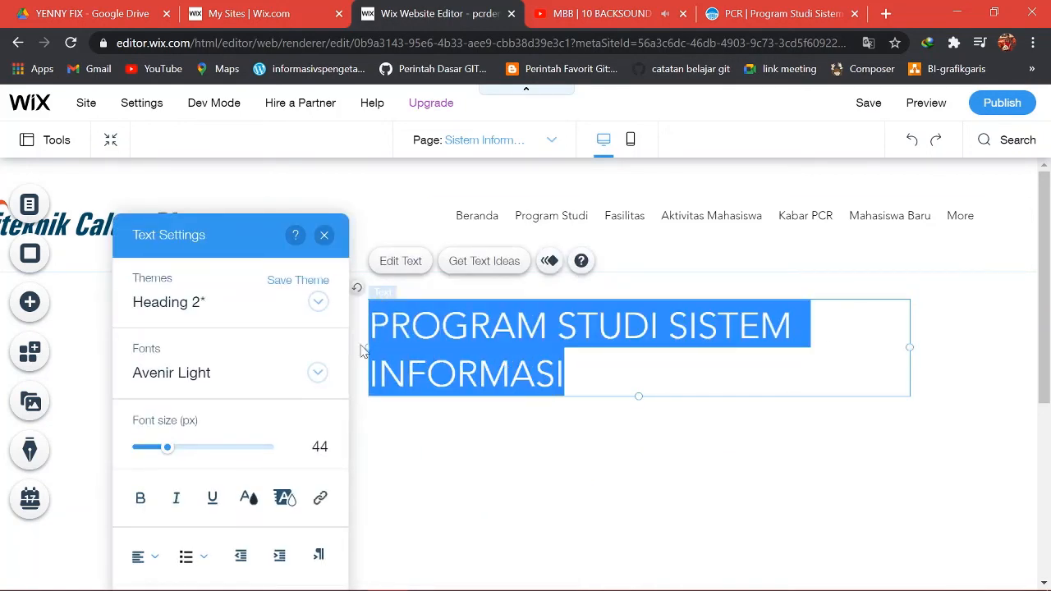
left_click(140, 556)
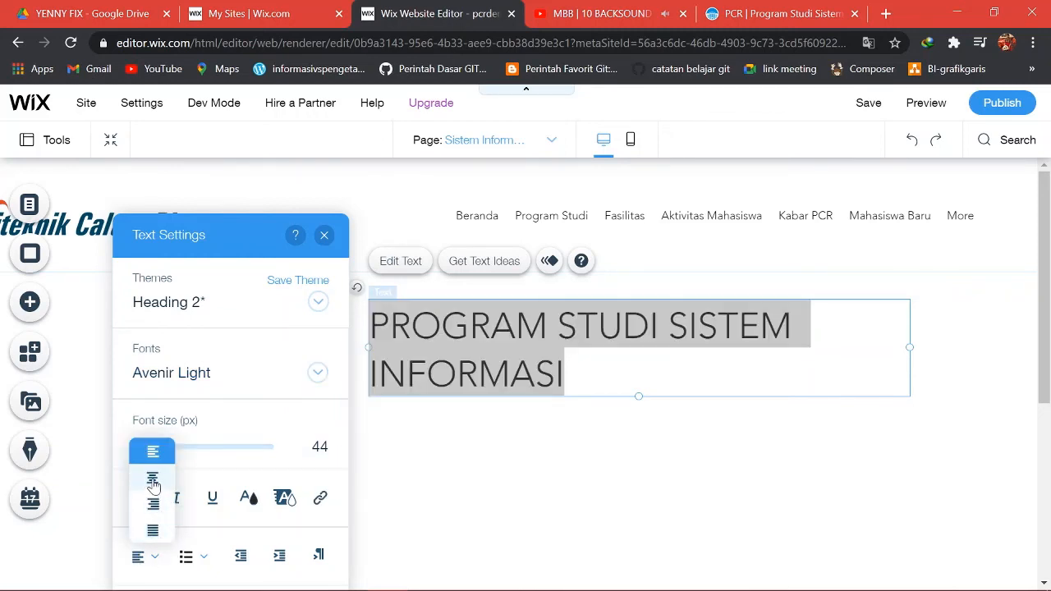
left_click(153, 483)
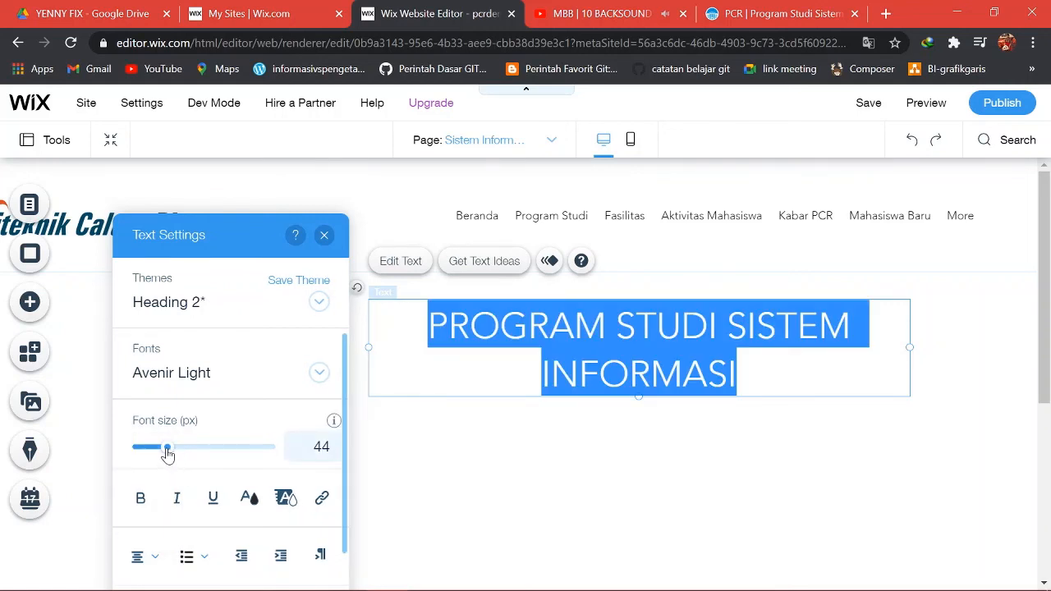
left_click_drag(167, 452, 159, 452)
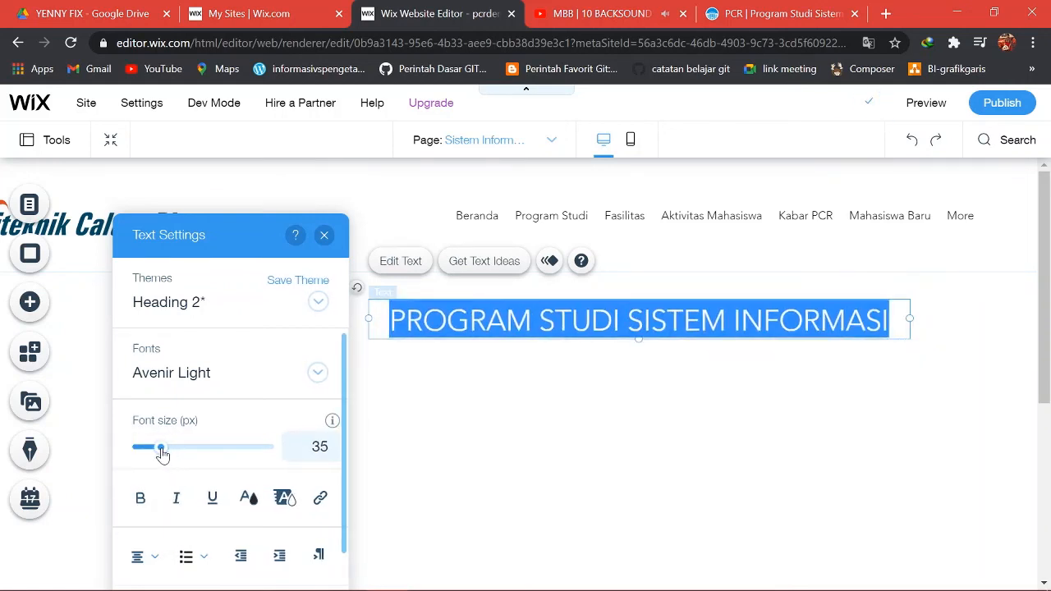
Set the heading font to Barlow Extra Light and nudge it slightly left.
left_click(244, 383)
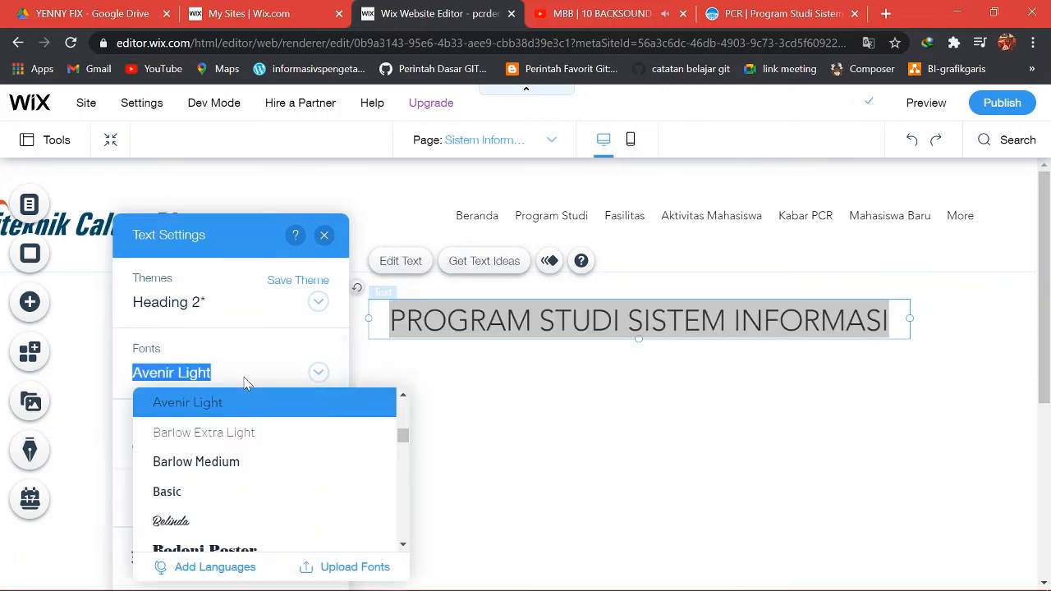
left_click(217, 433)
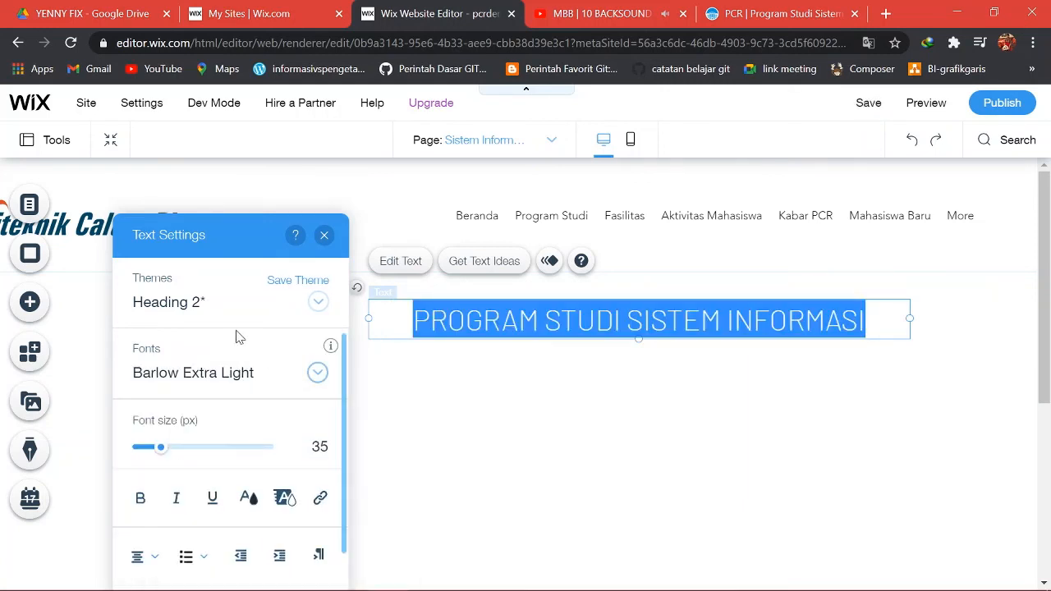
left_click(472, 390)
left_click_drag(510, 322, 446, 322)
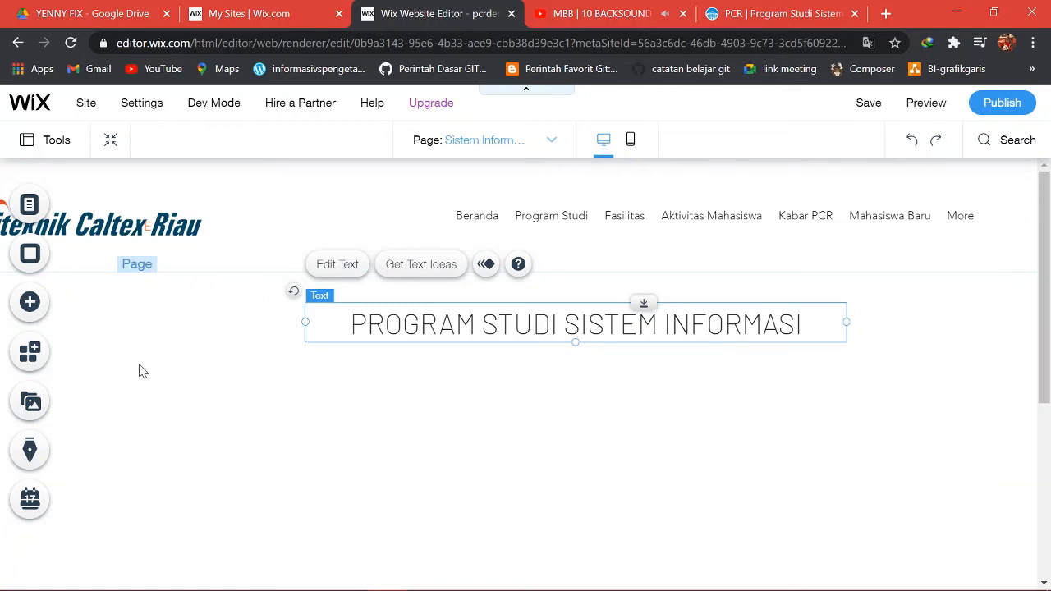
left_click(33, 314)
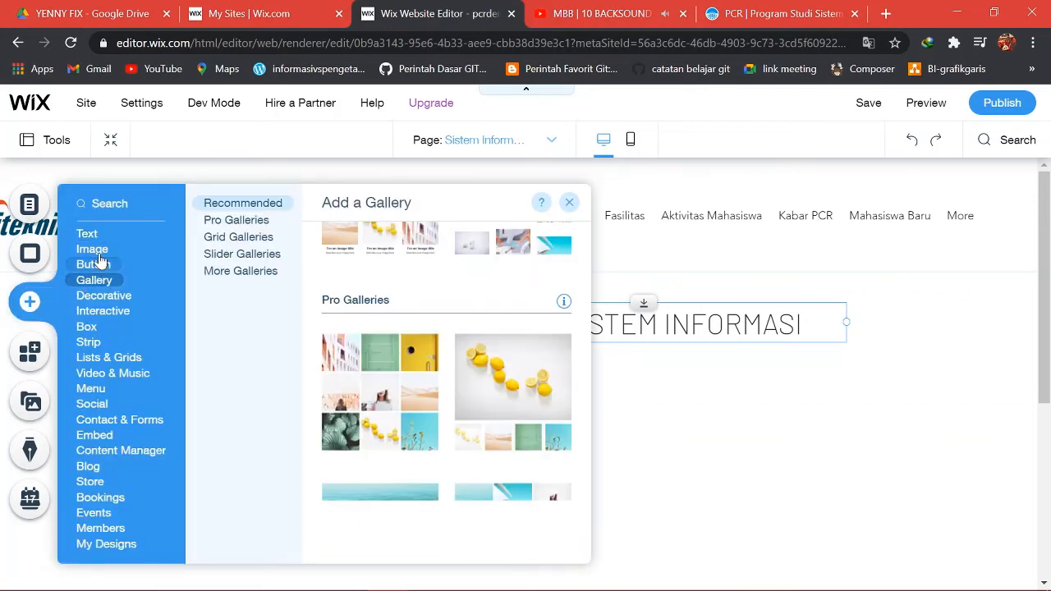
From My Image Uploads, start Upload Media and pick the Link (URL) import option.
mouse_move(96, 254)
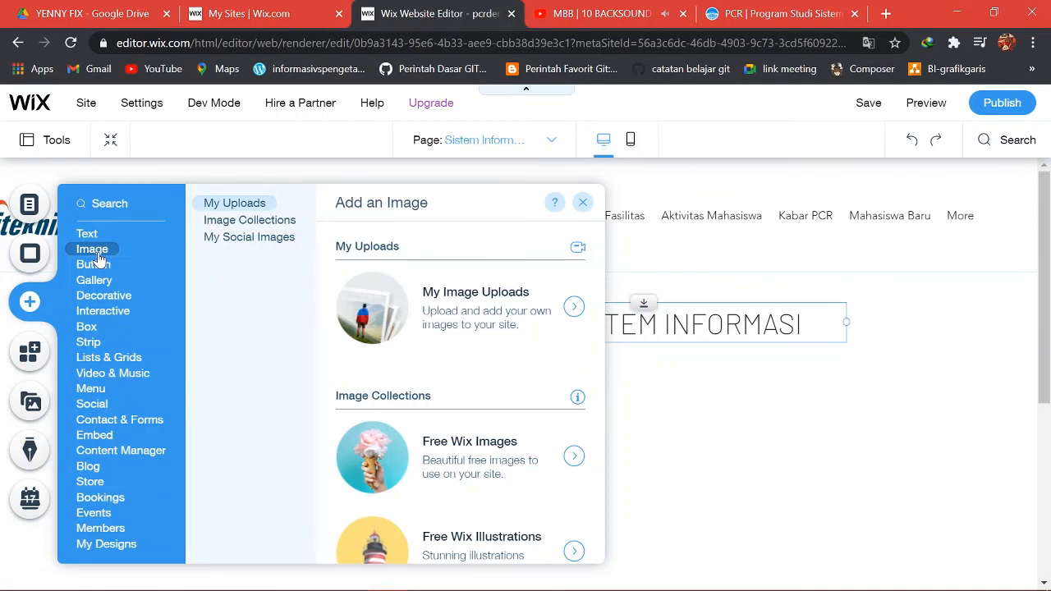
left_click(426, 308)
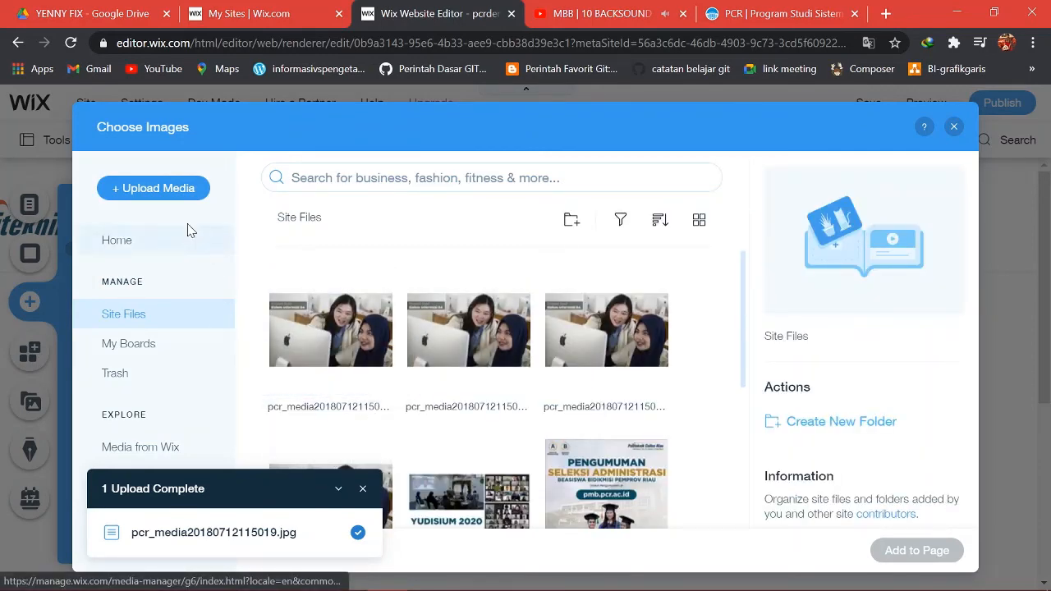
left_click(157, 188)
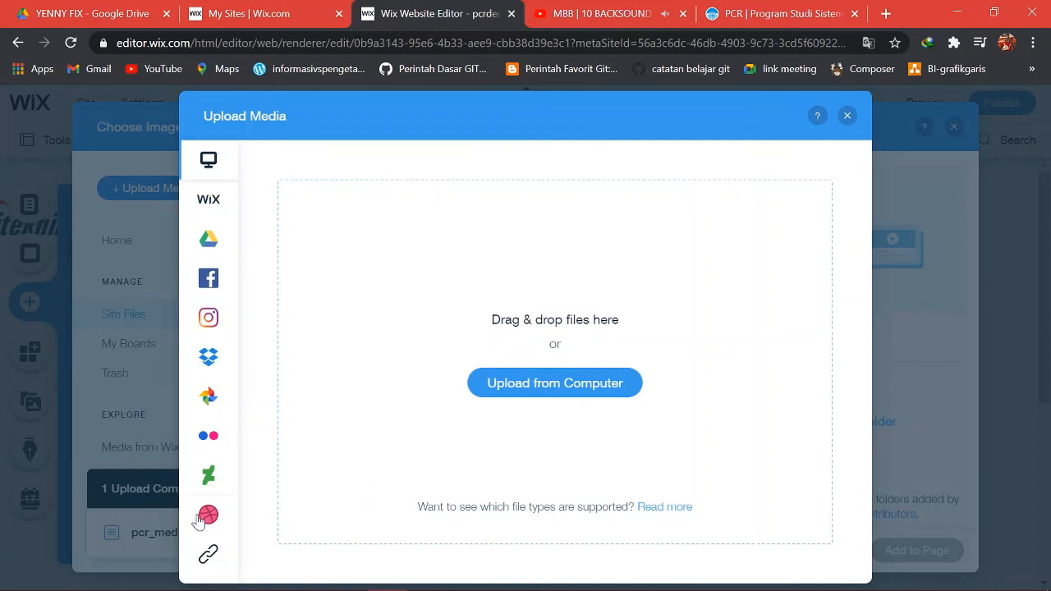
left_click(208, 561)
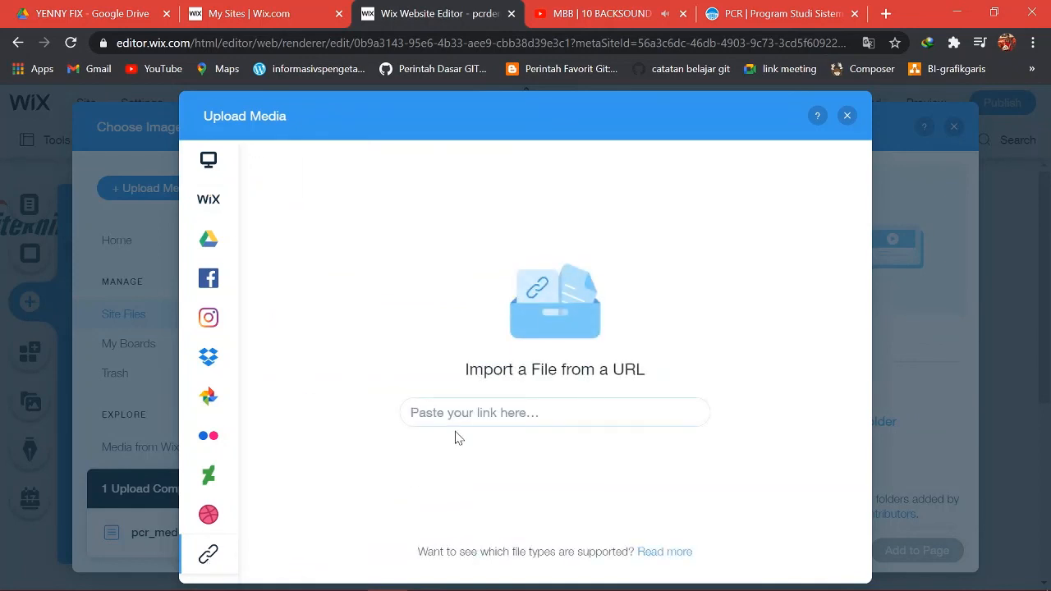
Copy the classroom photo's image address from the PCR Sistem Informasi page.
left_click(767, 13)
scroll(624, 300, "down", 1)
scroll(624, 308, "down", 10)
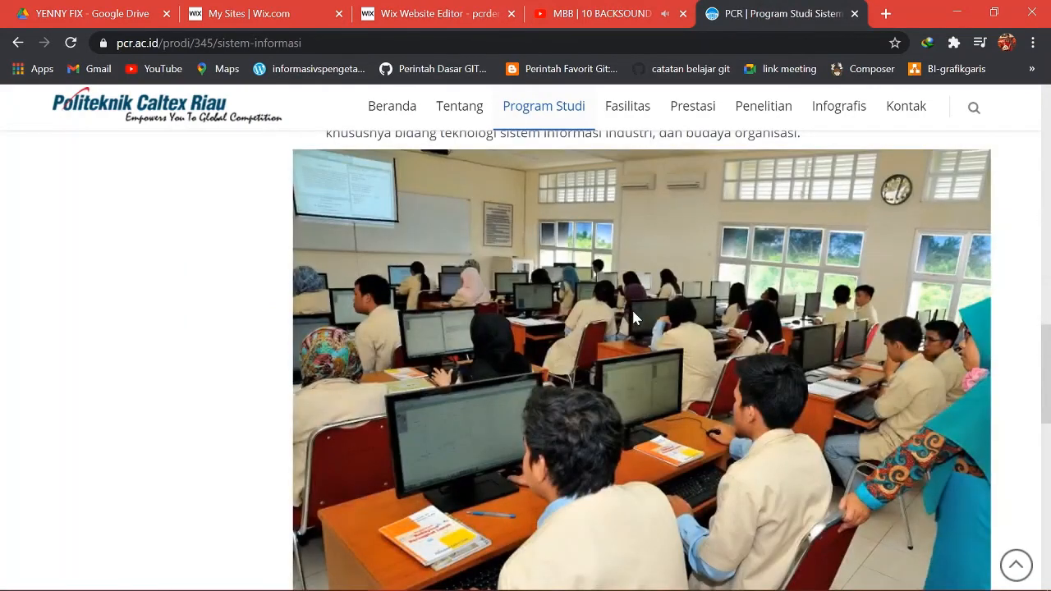
right_click(633, 312)
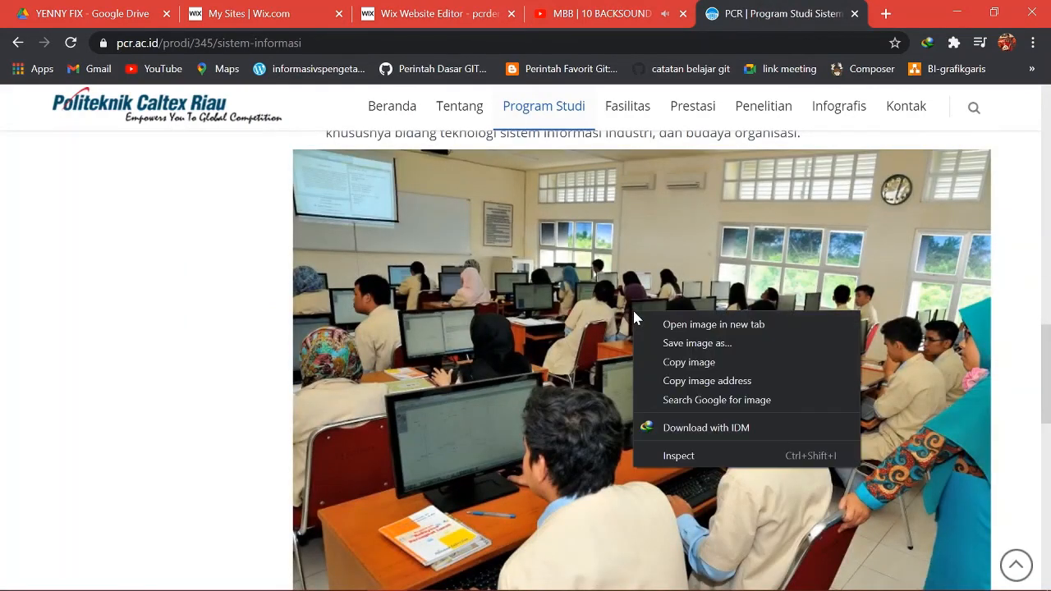
left_click(689, 381)
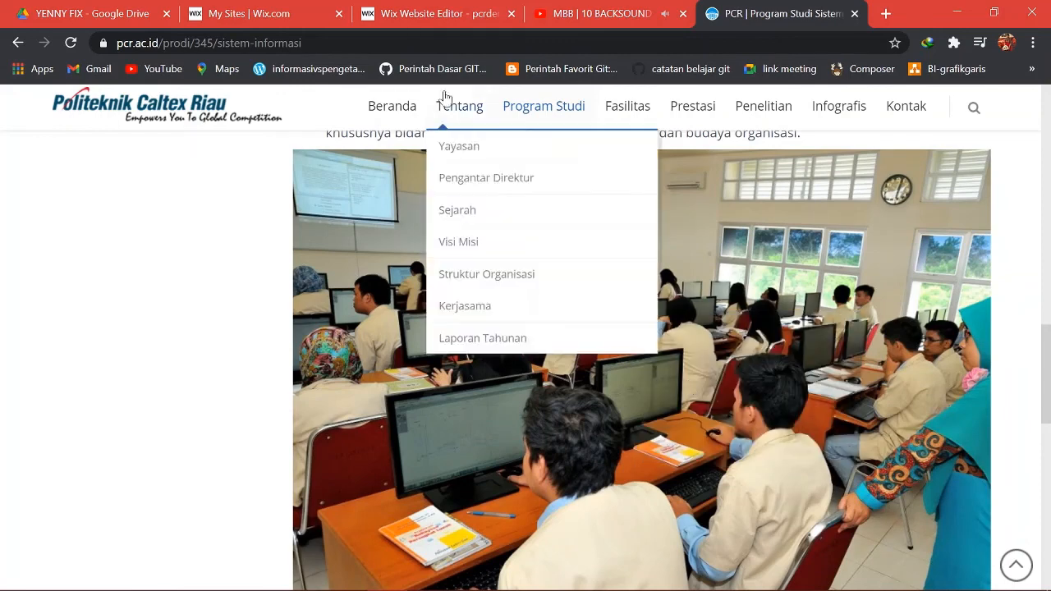
Paste the copied address into Wix's URL field and import the classroom photo.
left_click(423, 14)
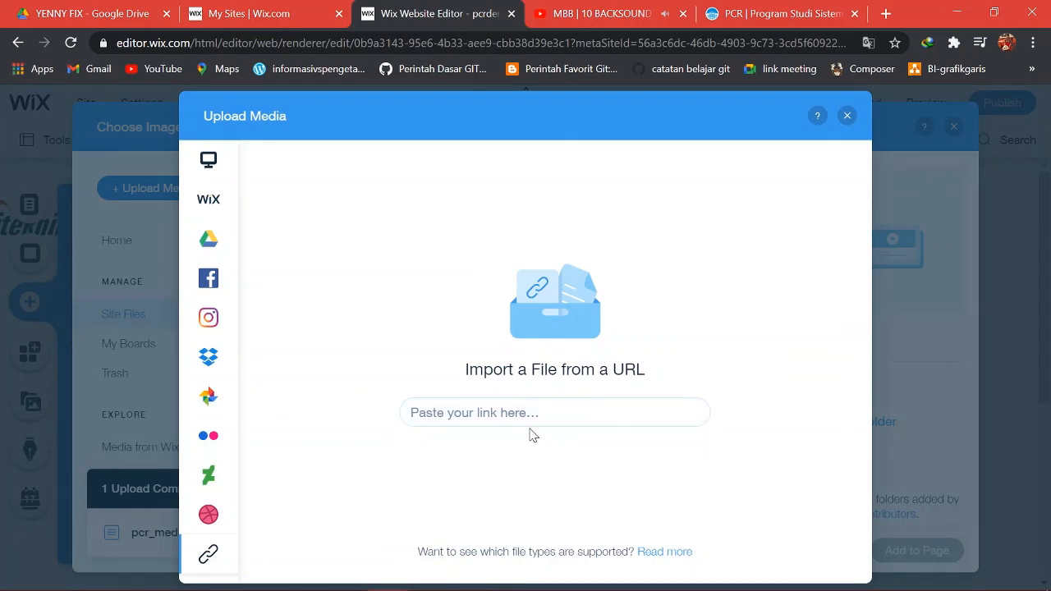
right_click(495, 419)
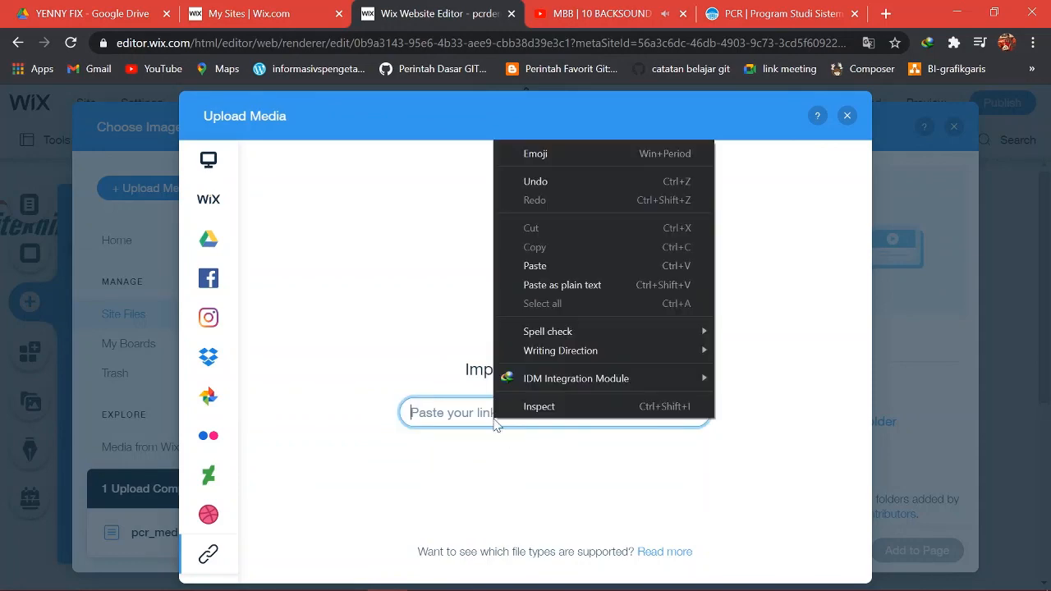
left_click(538, 266)
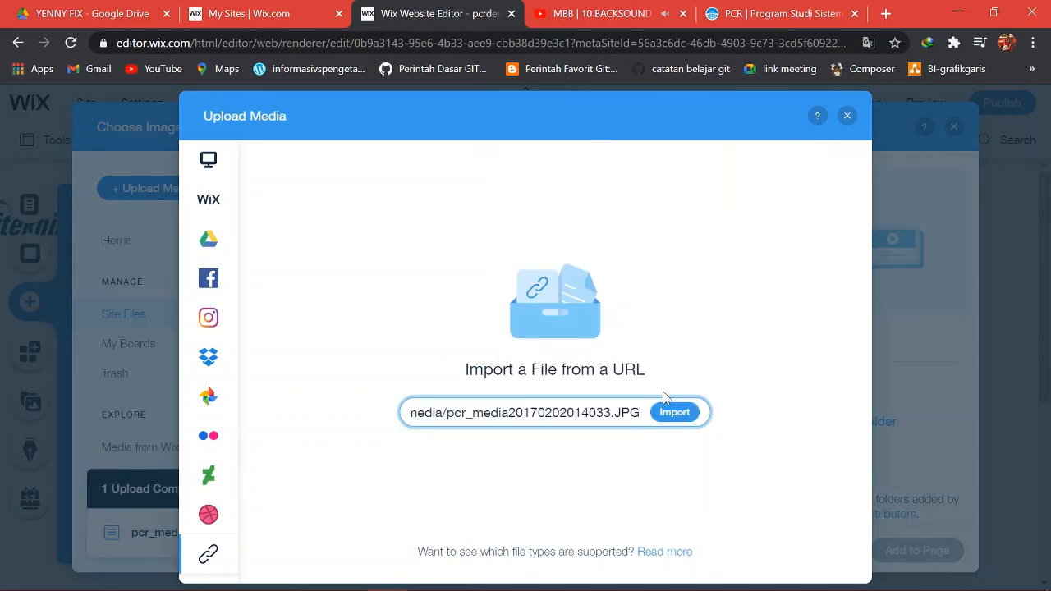
left_click(673, 411)
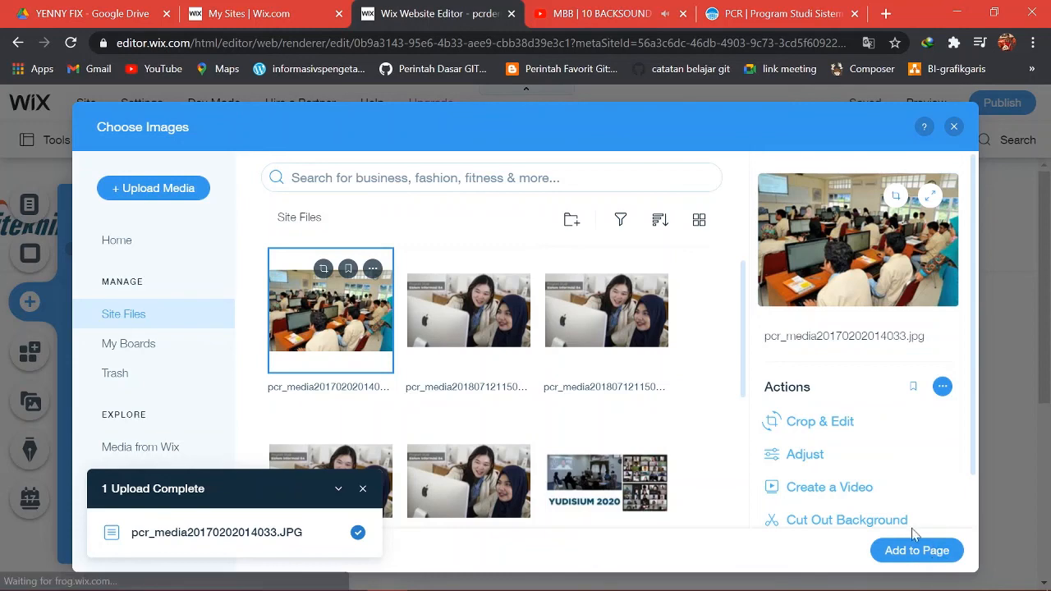
Place the classroom photo under the PROGRAM STUDI SISTEM INFORMASI heading, resized to 478 x 316.
left_click(939, 552)
scroll(809, 468, "down", 2)
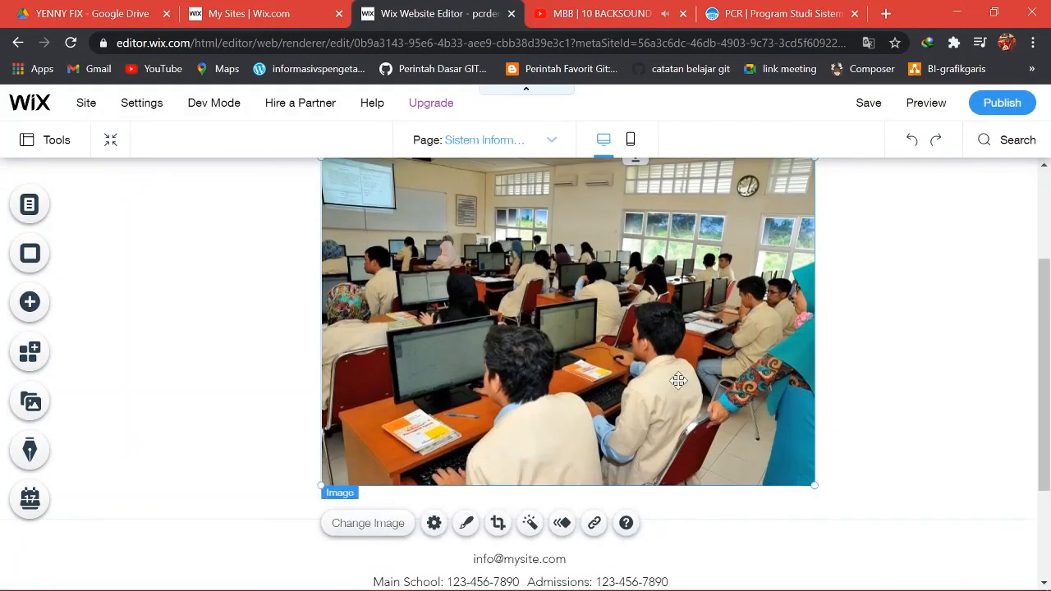
left_click_drag(659, 368, 669, 393)
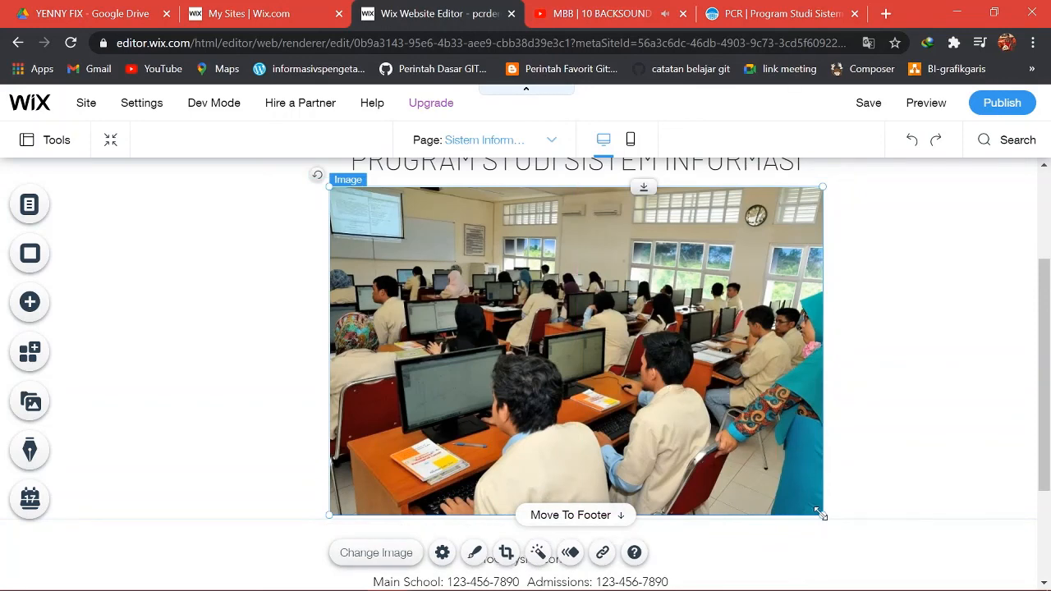
left_click_drag(821, 513, 739, 457)
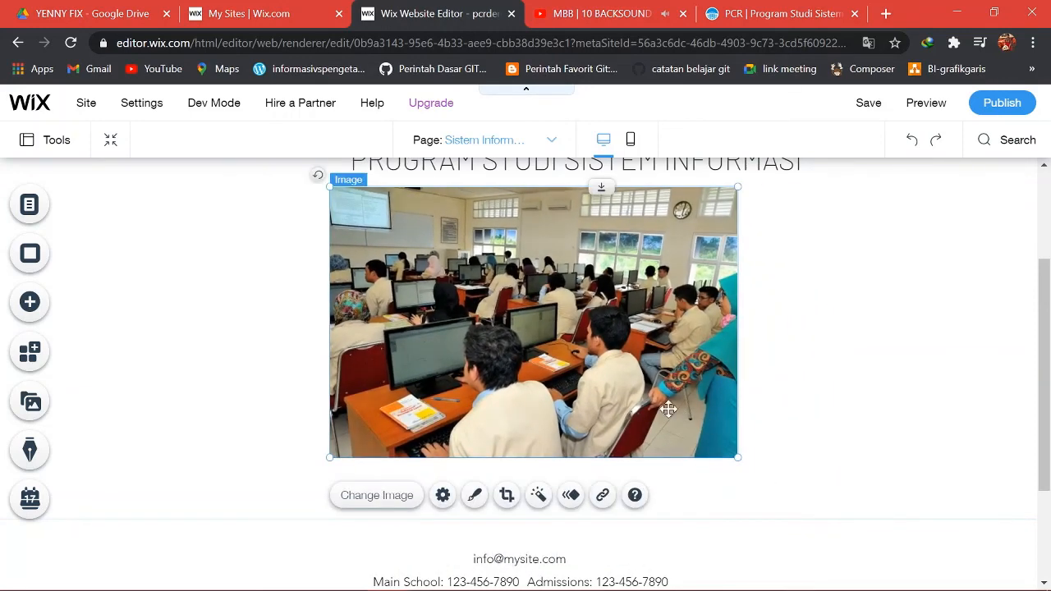
left_click_drag(653, 402, 699, 406)
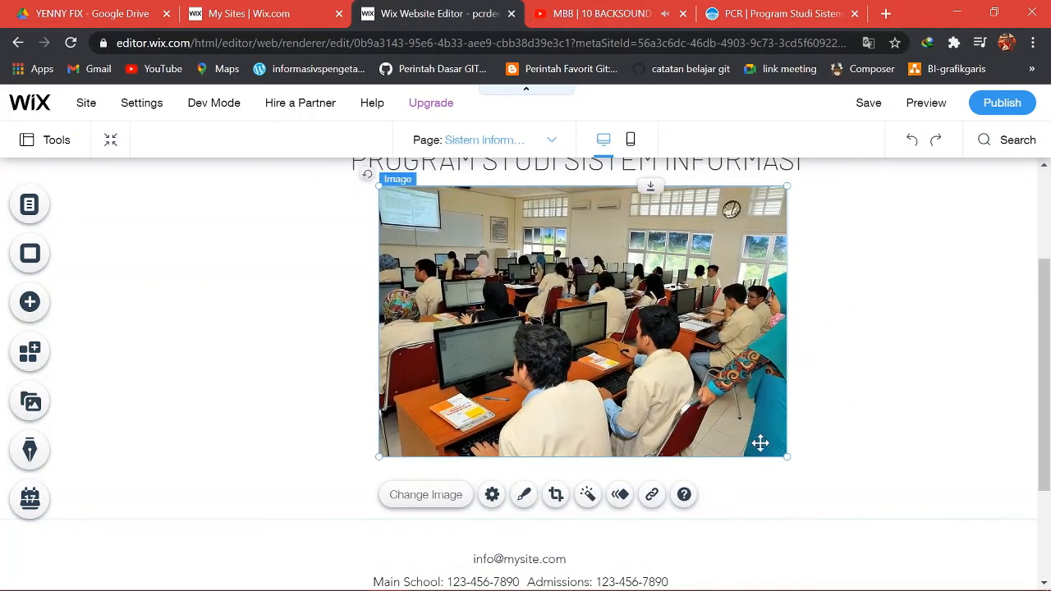
left_click_drag(786, 457, 767, 449)
left_click(821, 412)
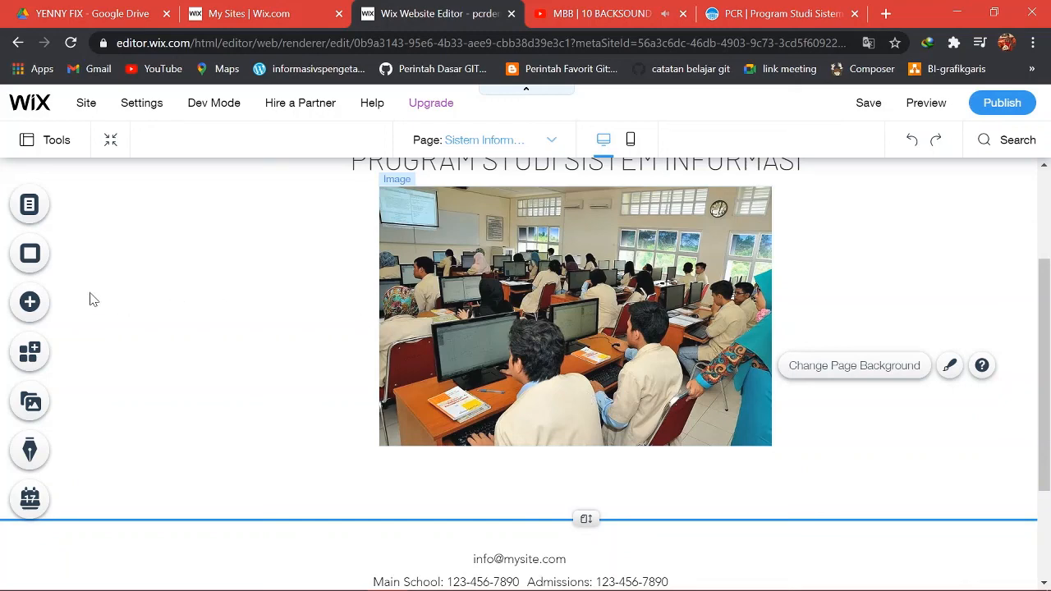
Drag an Avenir Light sample paragraph from Add > Text > Paragraphs beneath the photo.
left_click(30, 303)
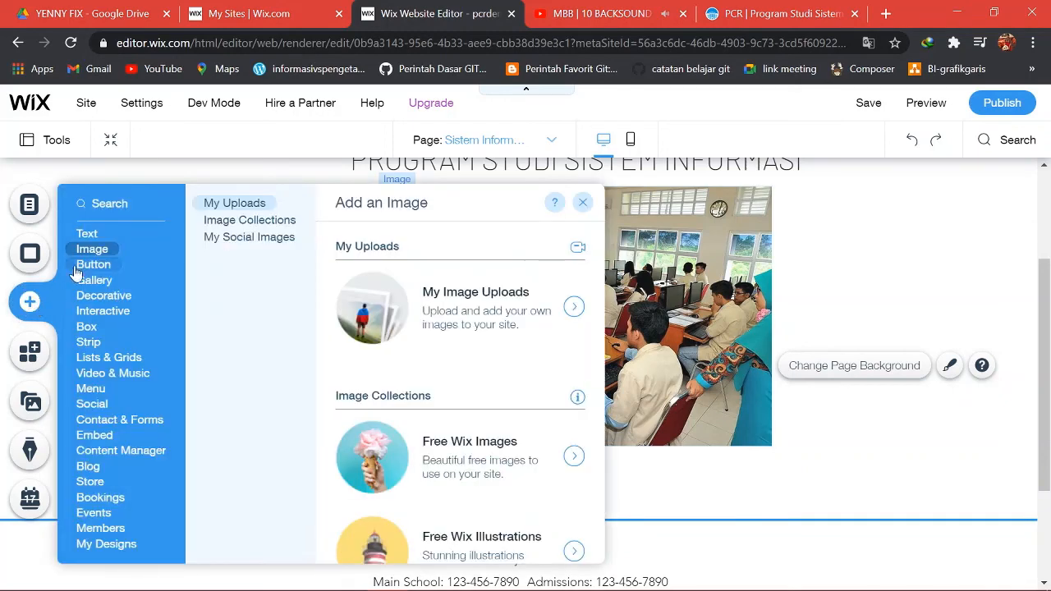
mouse_move(79, 238)
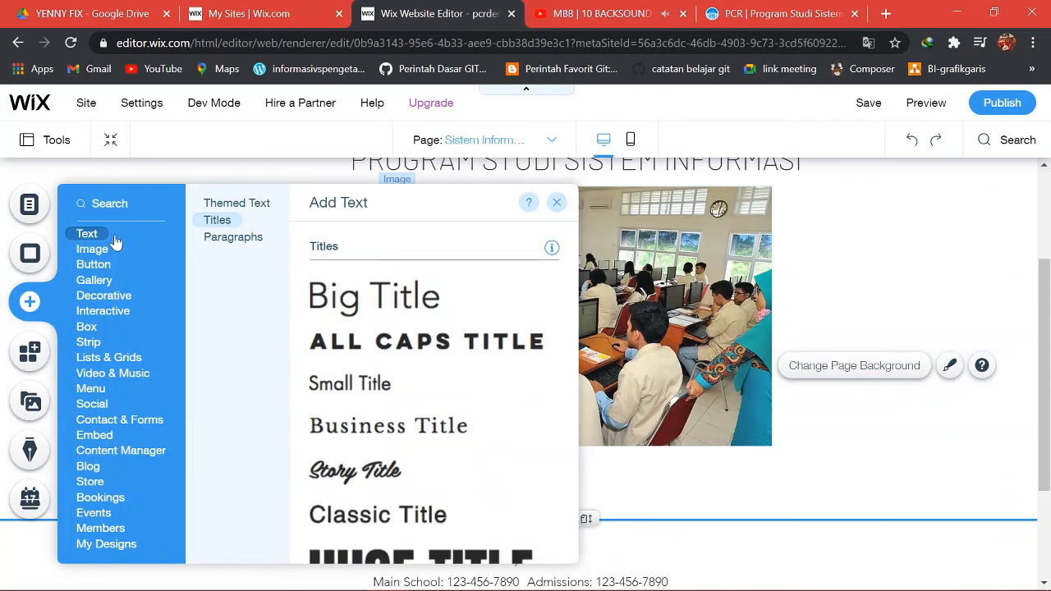
left_click(222, 239)
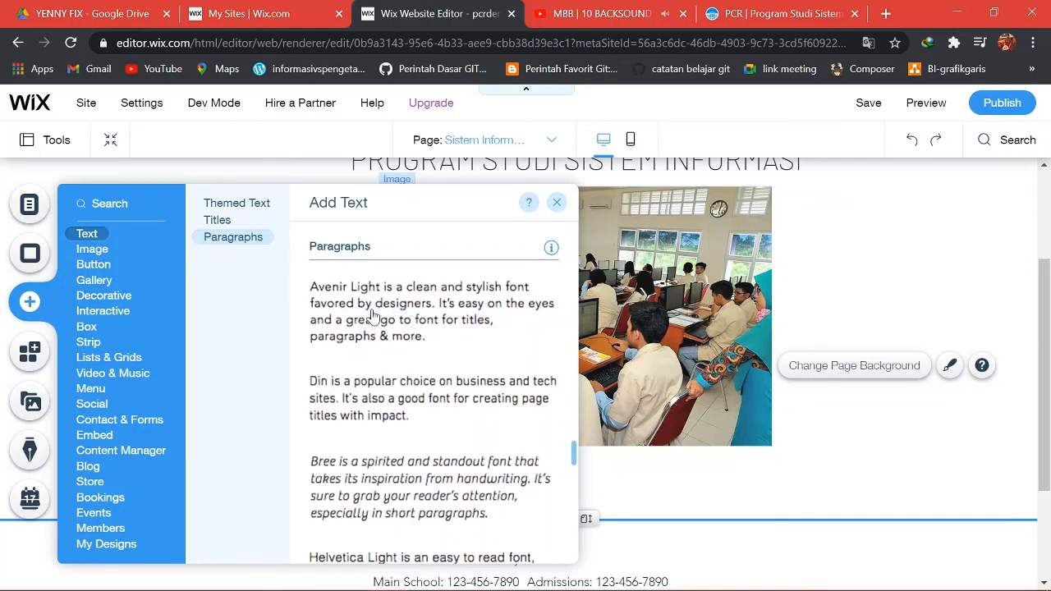
left_click_drag(372, 315, 839, 412)
scroll(832, 410, "down", 1)
left_click_drag(829, 338, 448, 403)
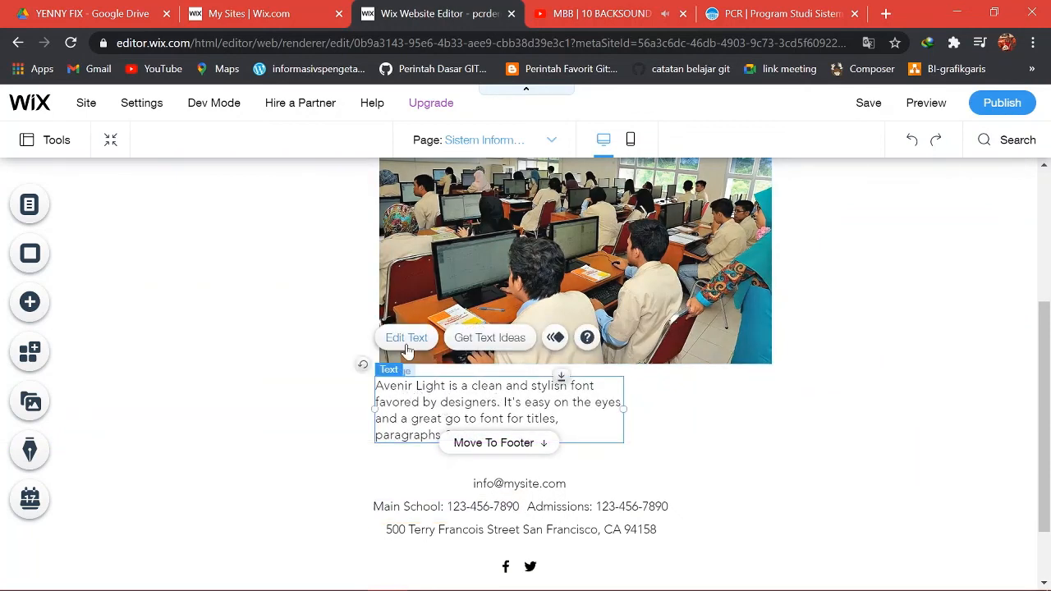
Widen the paragraph to 451 px so it lines up with the image.
left_click_drag(622, 407, 771, 397)
left_click(825, 387)
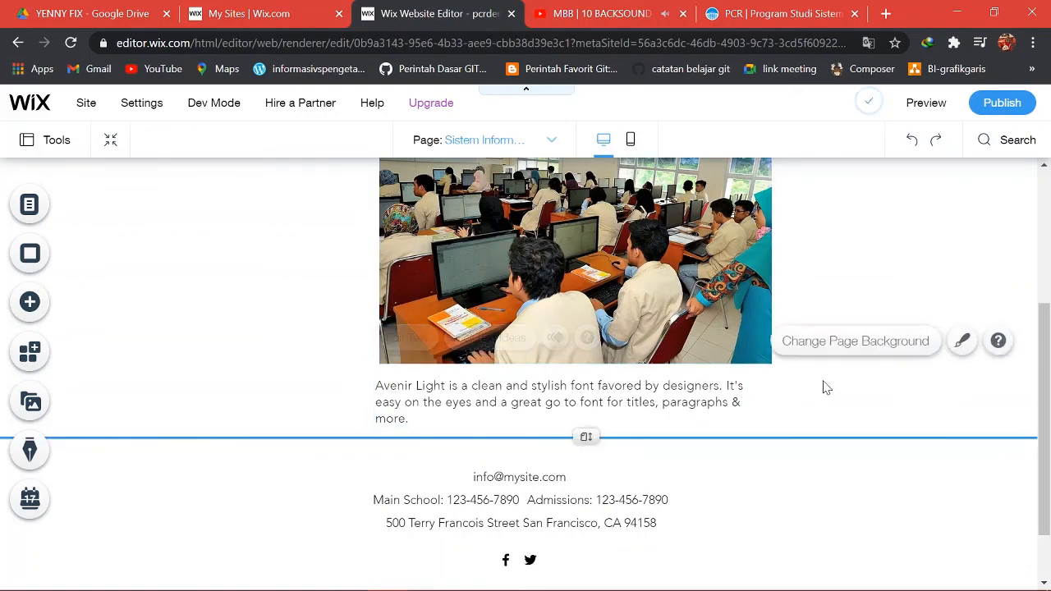
scroll(796, 386, "up", 1)
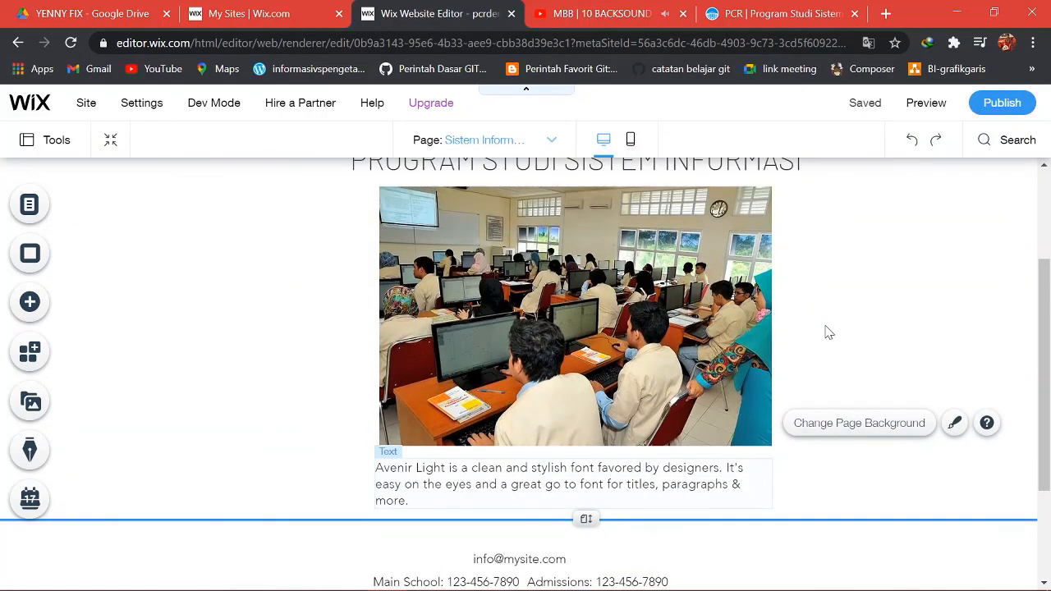
scroll(827, 332, "up", 2)
scroll(827, 331, "down", 1)
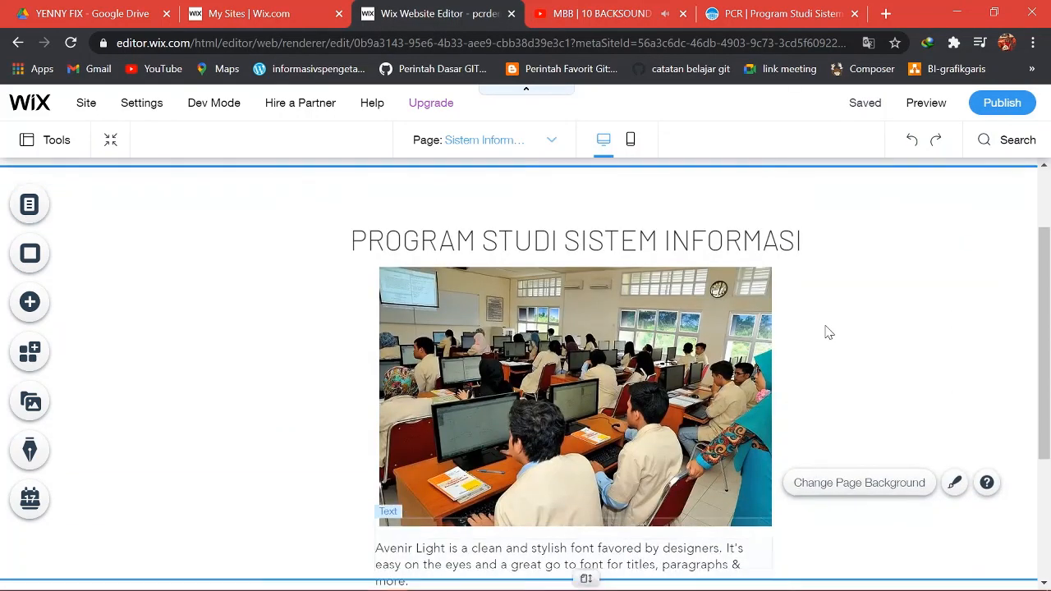
scroll(828, 331, "down", 1)
scroll(828, 331, "up", 1)
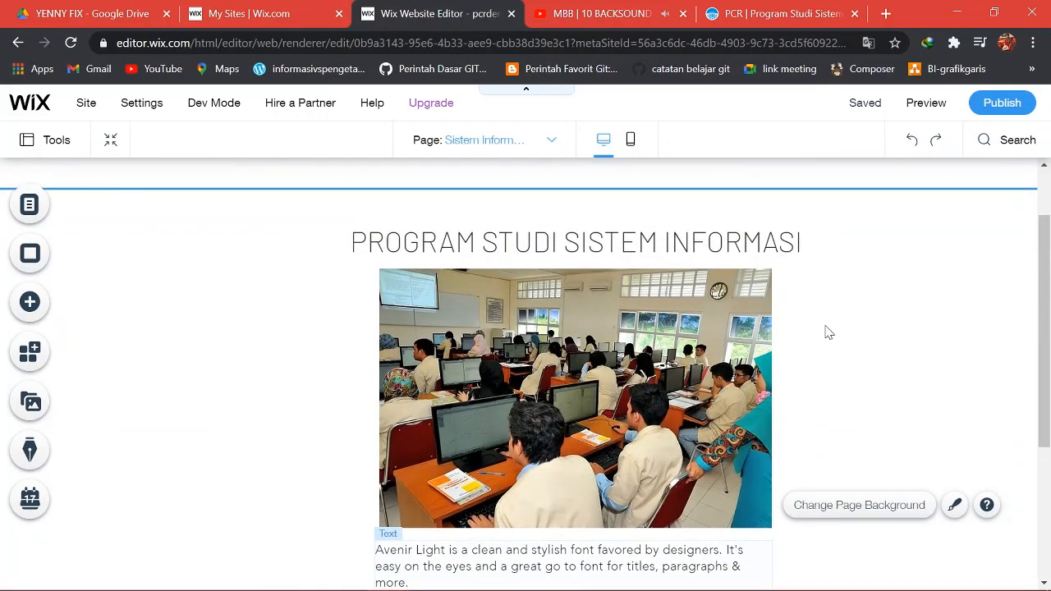
Set the Sistem Informasi page background to the lavender colour #AFBBF8.
left_click(32, 254)
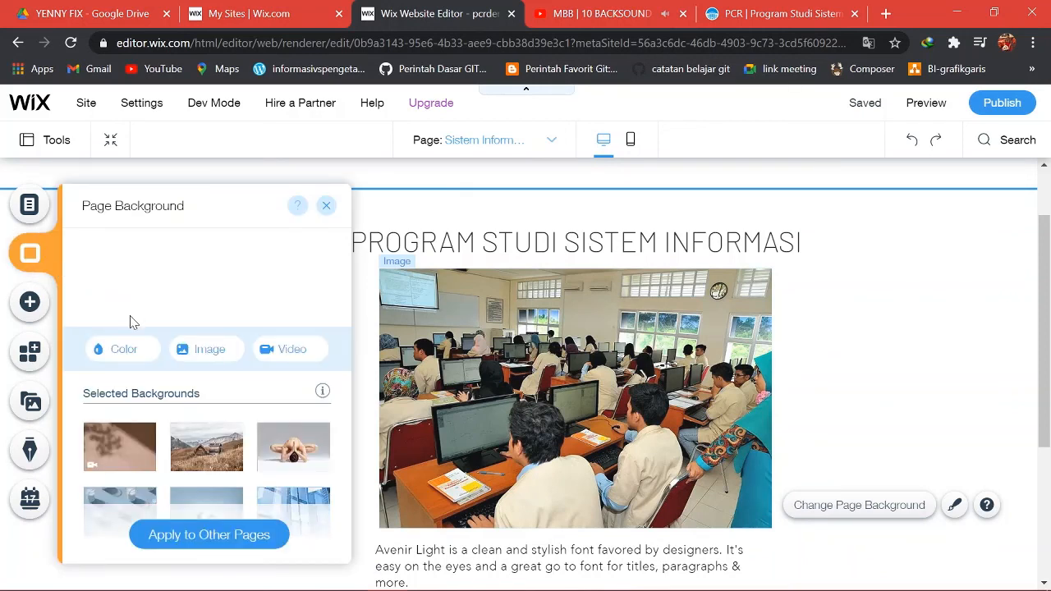
left_click(120, 353)
left_click(120, 354)
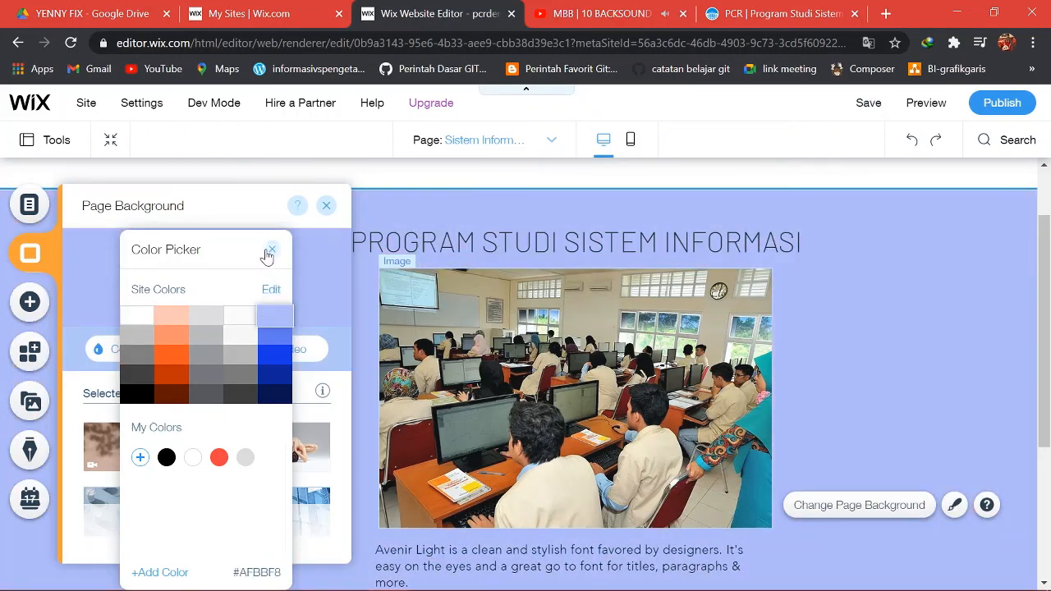
left_click(270, 250)
left_click(327, 206)
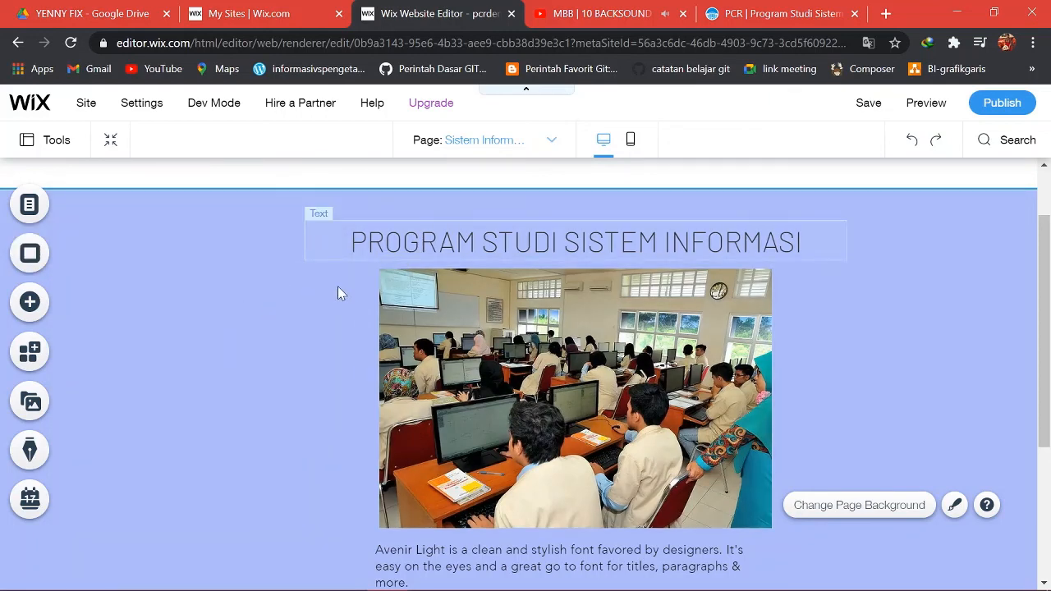
scroll(575, 362, "down", 2)
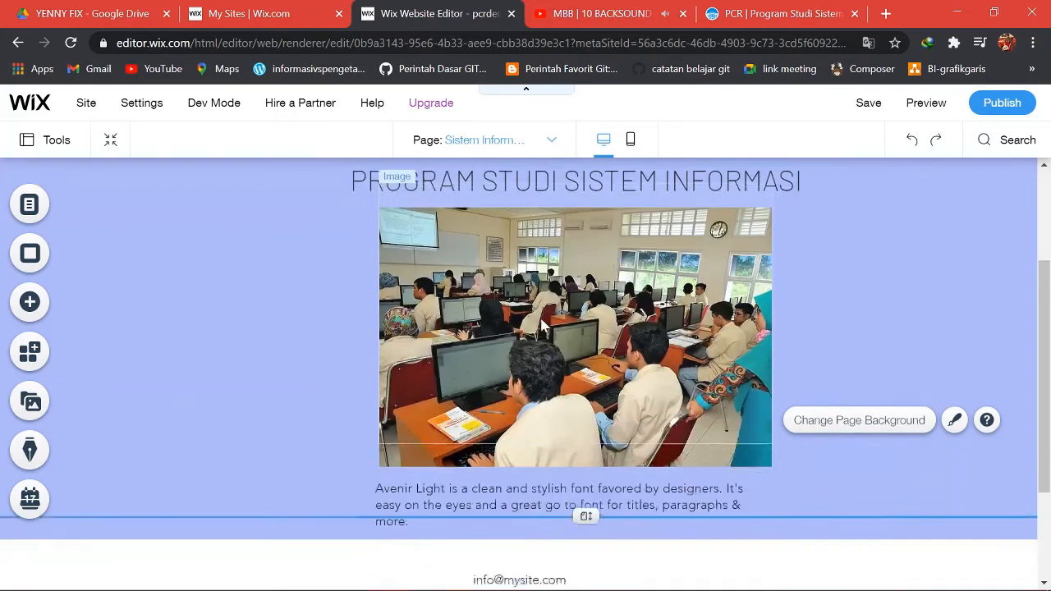
scroll(688, 325, "up", 2)
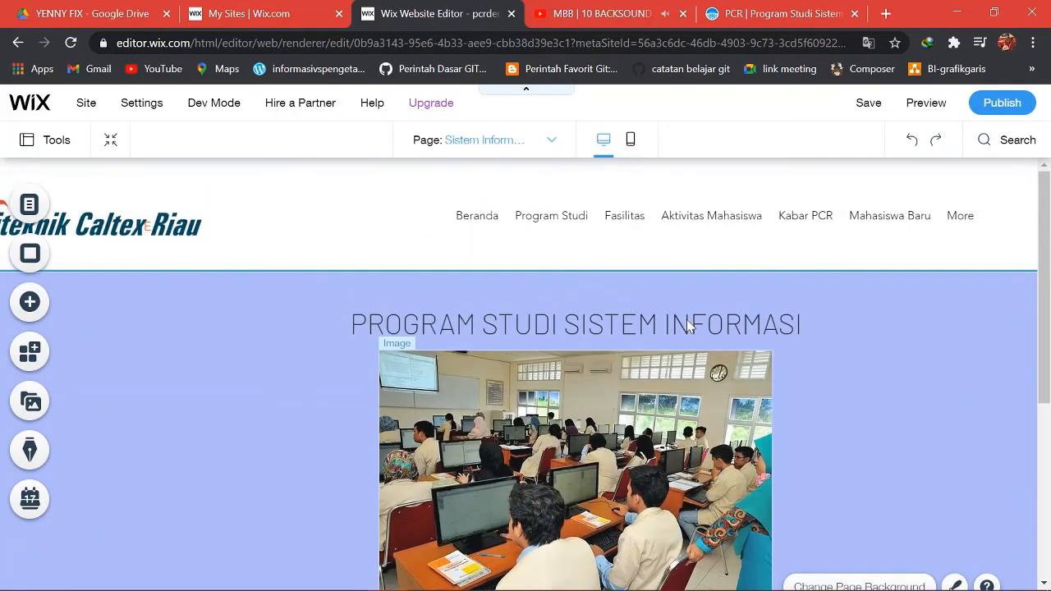
scroll(687, 326, "down", 2)
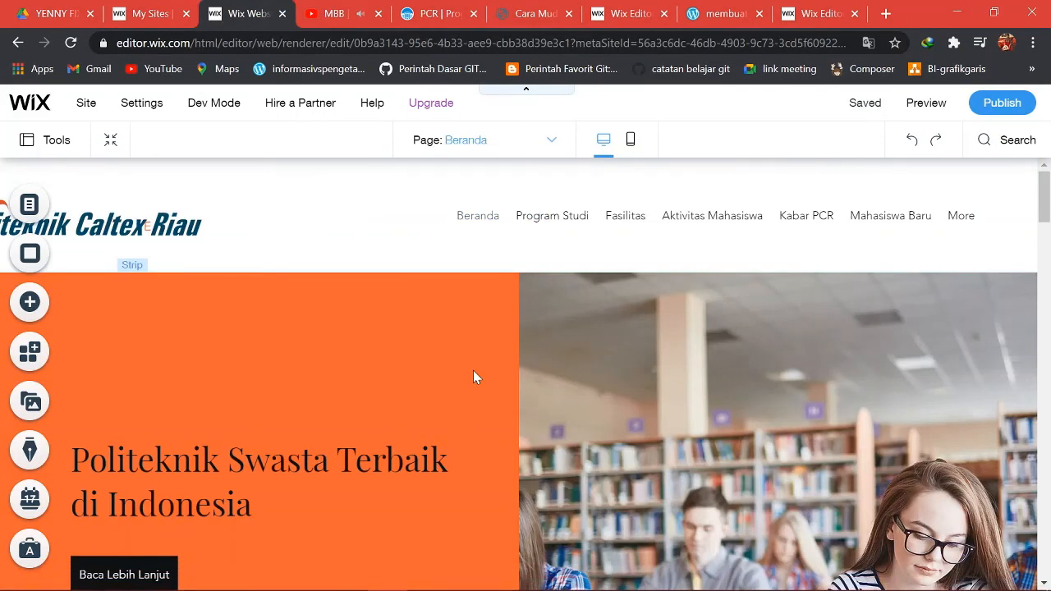
left_click(910, 105)
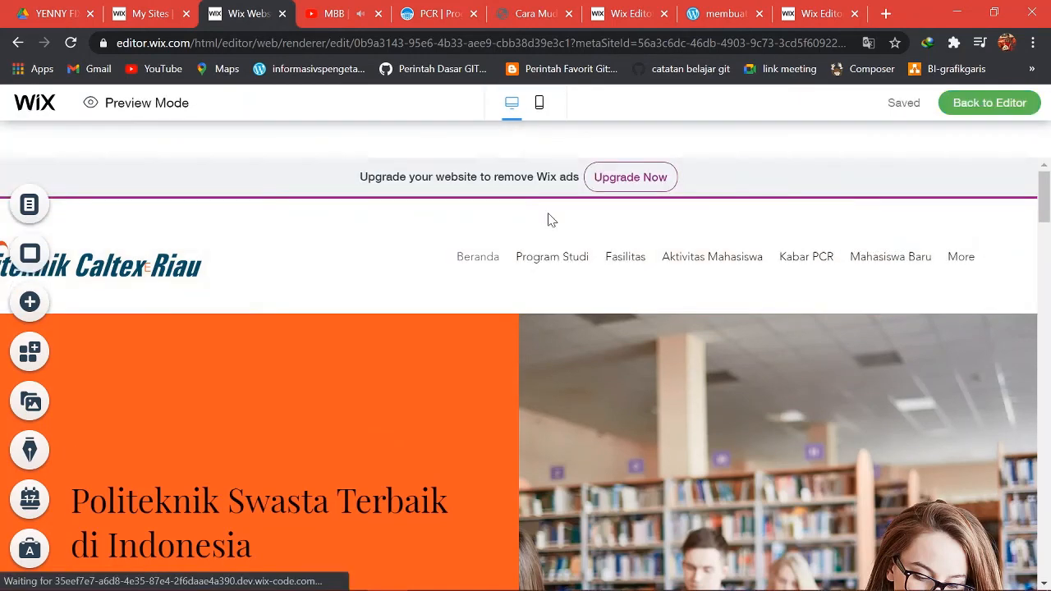
mouse_move(547, 220)
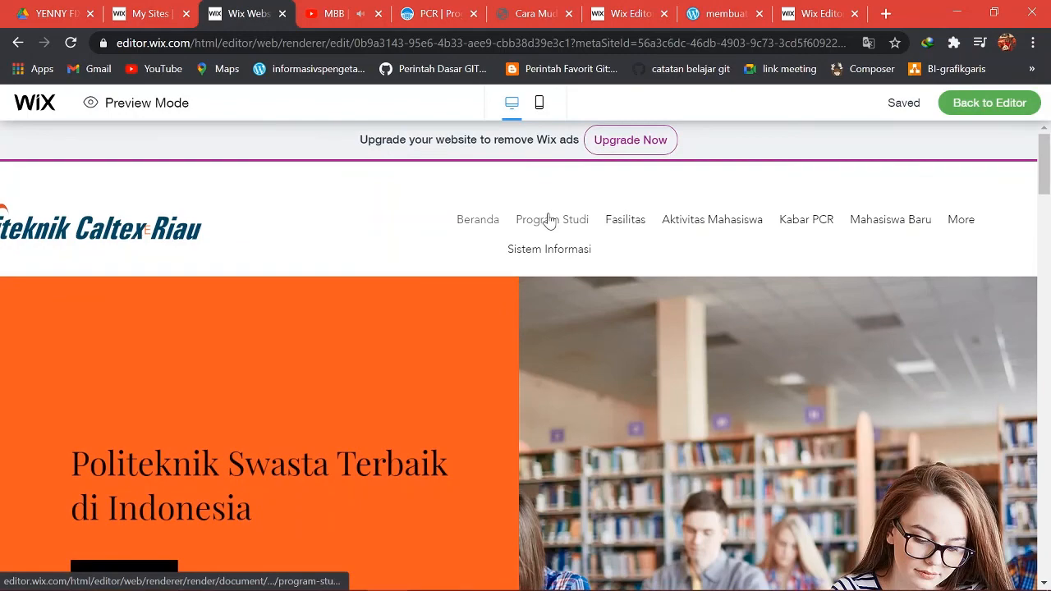
scroll(549, 221, "down", 10)
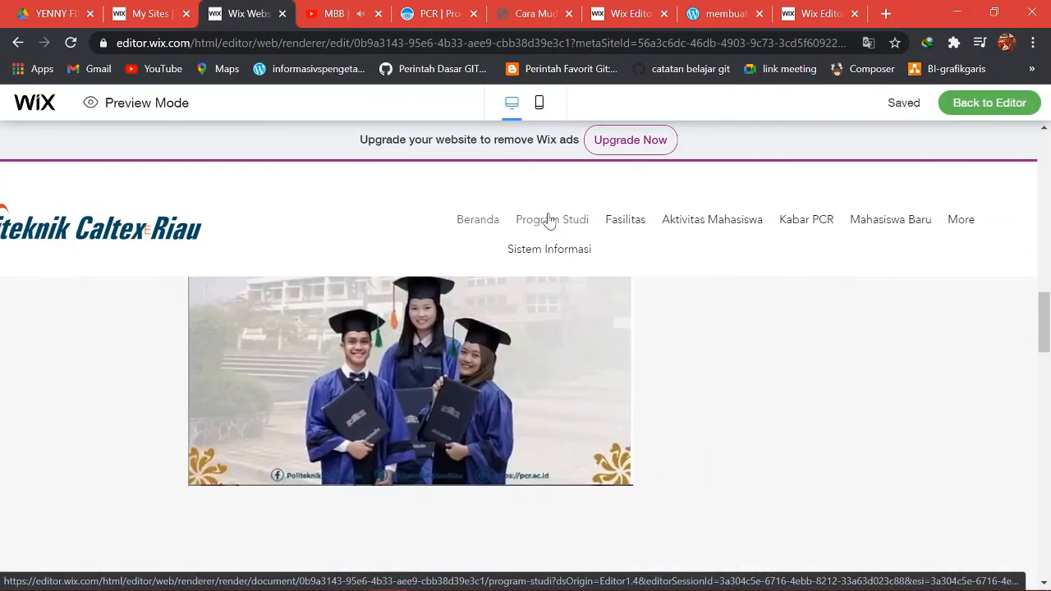
scroll(548, 222, "down", 2)
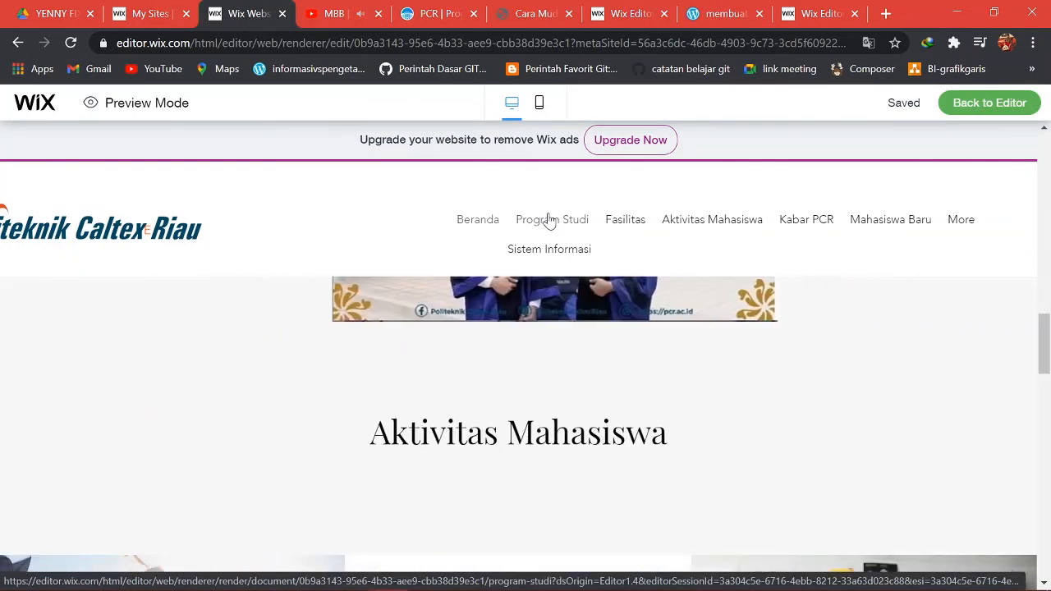
scroll(548, 221, "up", 10)
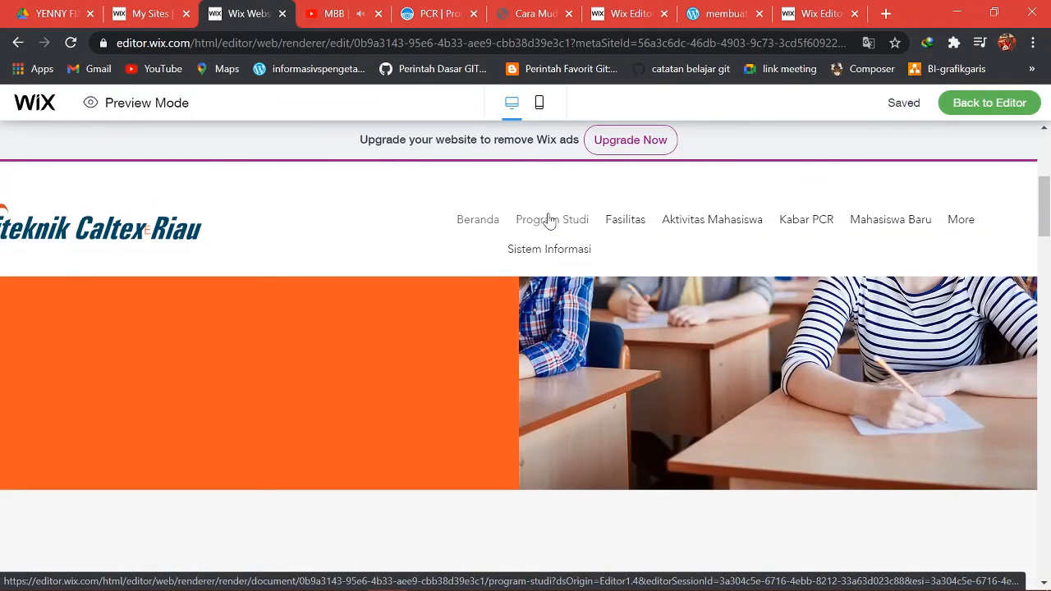
scroll(548, 221, "up", 3)
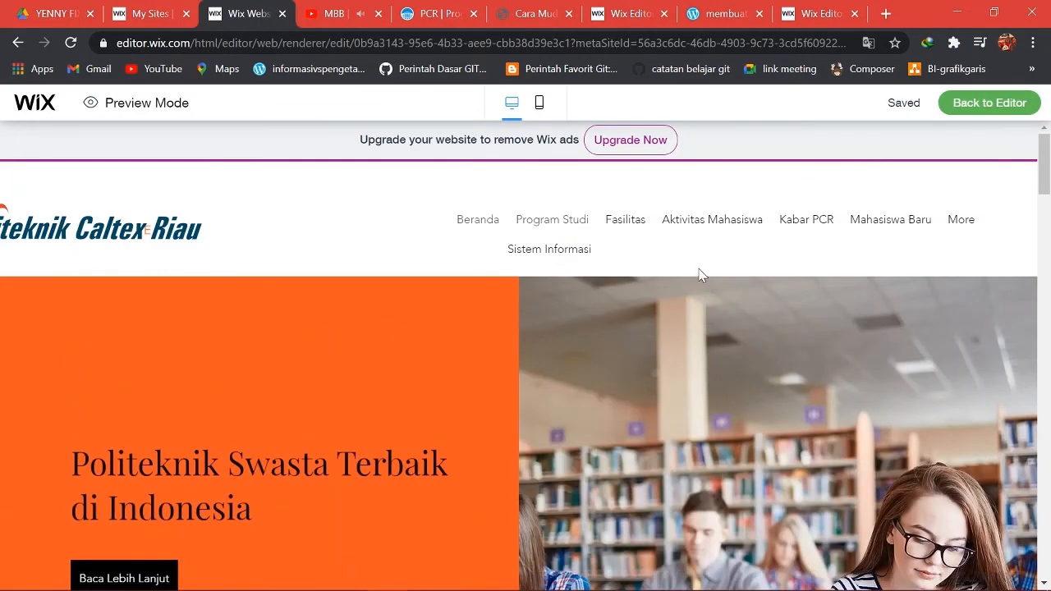
left_click(964, 106)
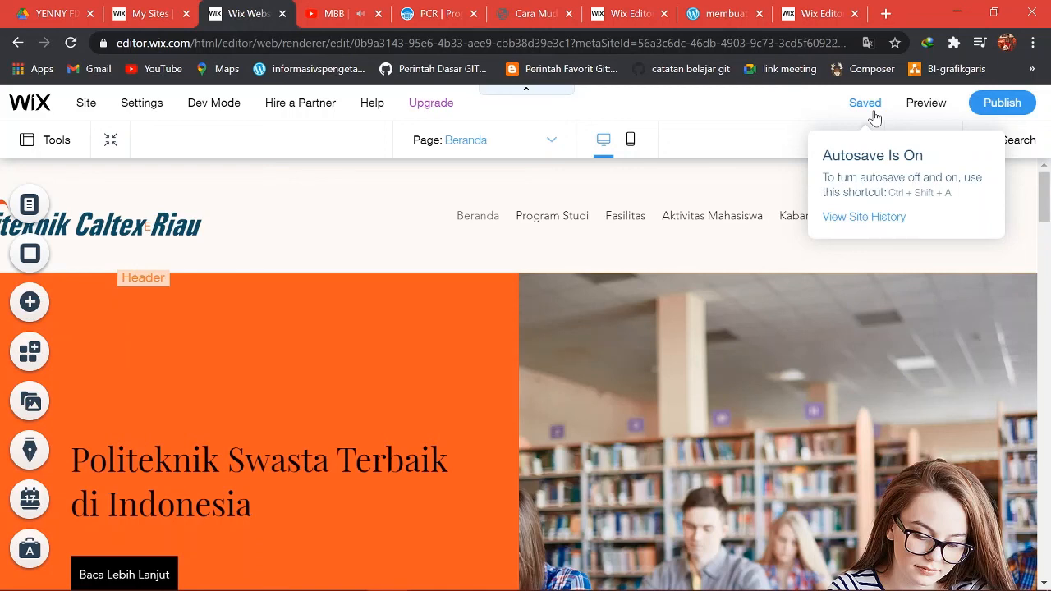
Publish the site and open the live version from the Congratulations dialog.
left_click(988, 107)
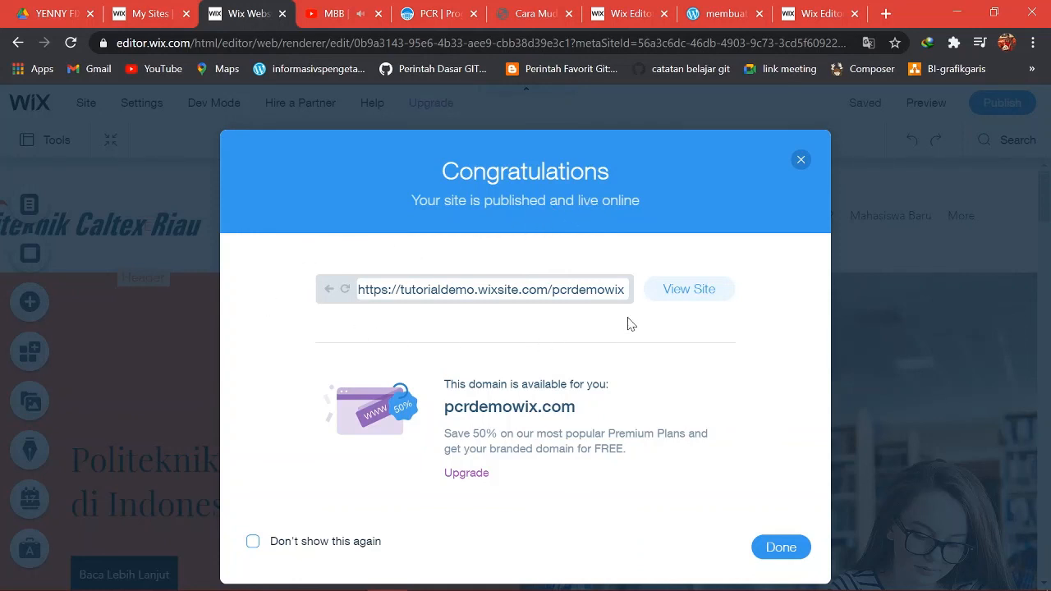
left_click(682, 301)
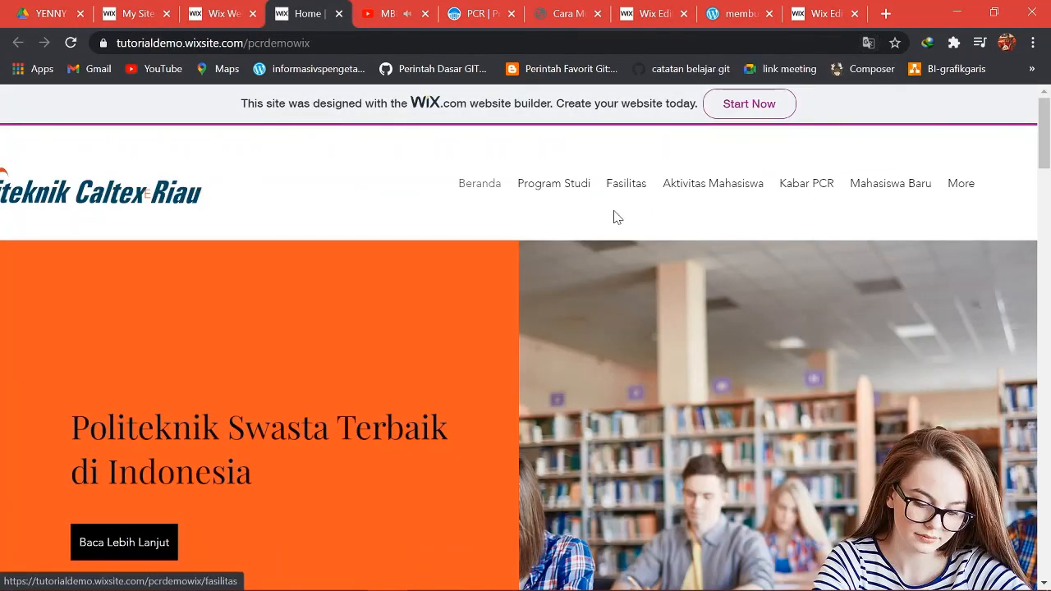
Scroll through the live site, then close its tab and the Congratulations dialog.
scroll(360, 324, "down", 2)
scroll(361, 320, "down", 2)
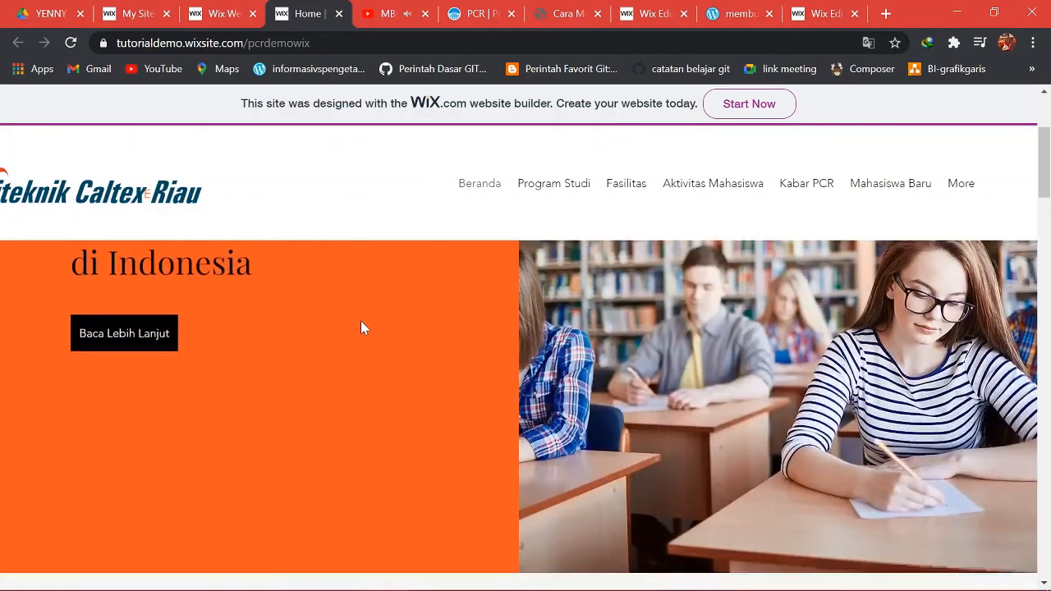
scroll(360, 320, "up", 3)
scroll(360, 320, "down", 3)
scroll(362, 328, "down", 10)
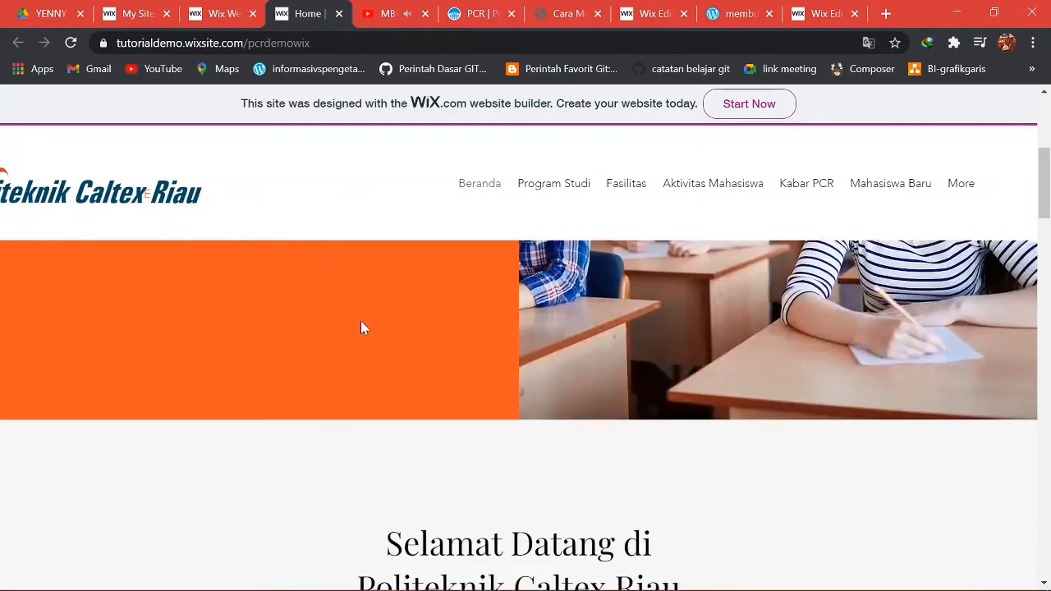
scroll(361, 327, "up", 10)
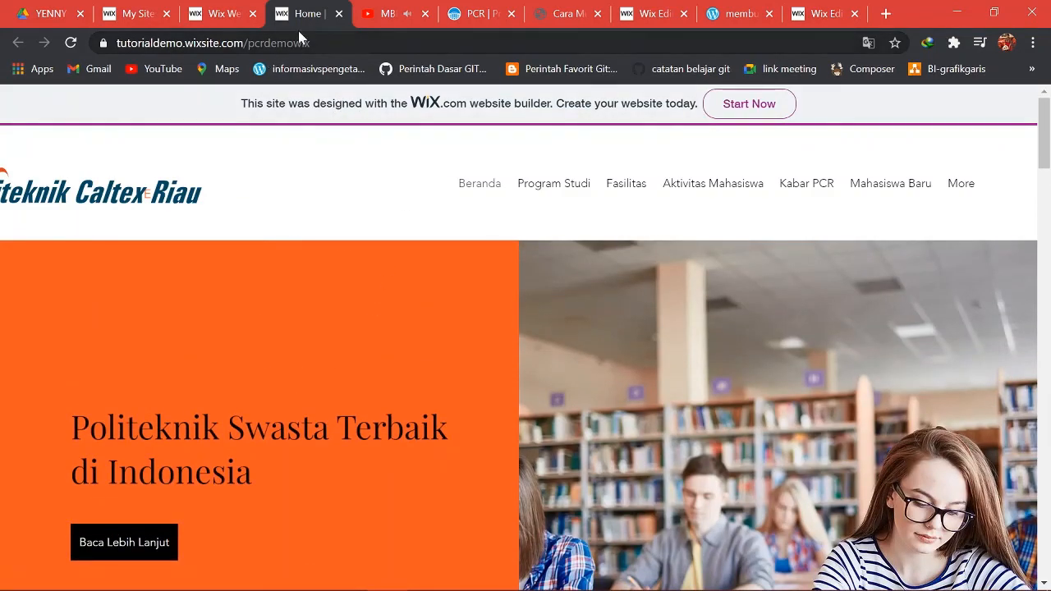
left_click(338, 14)
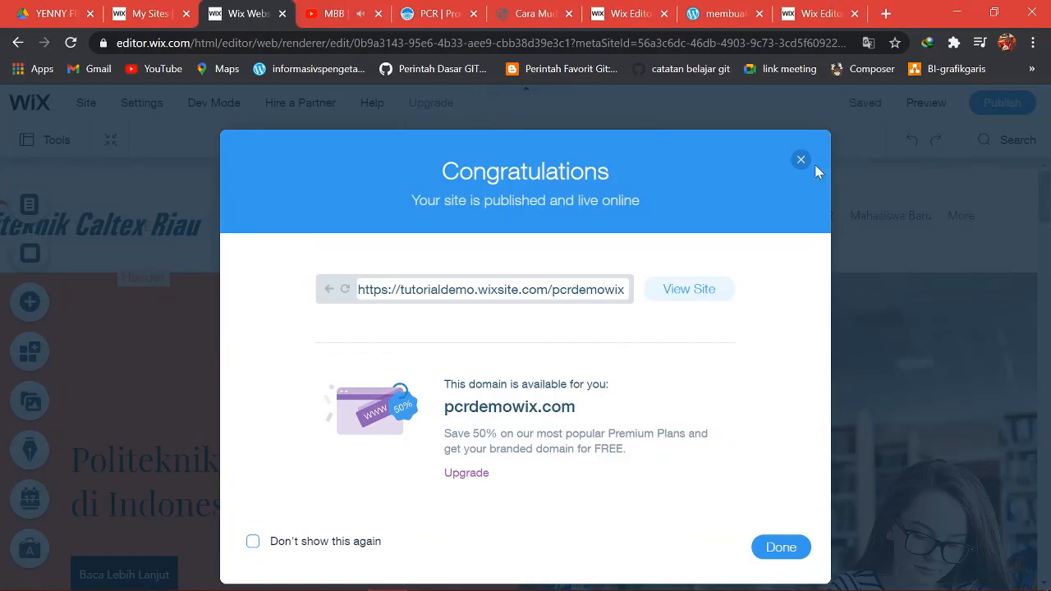
left_click(801, 160)
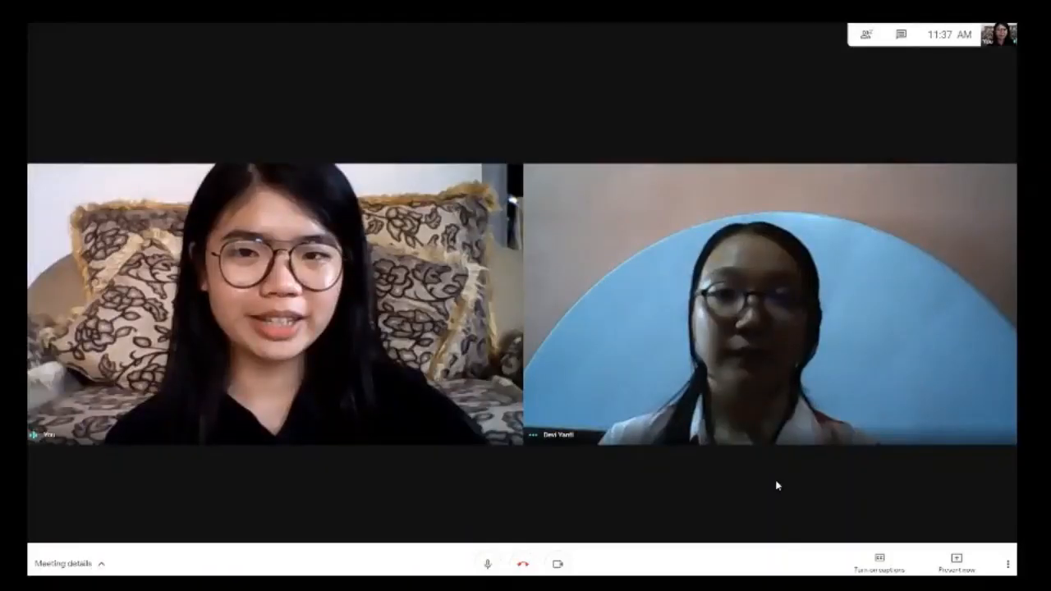